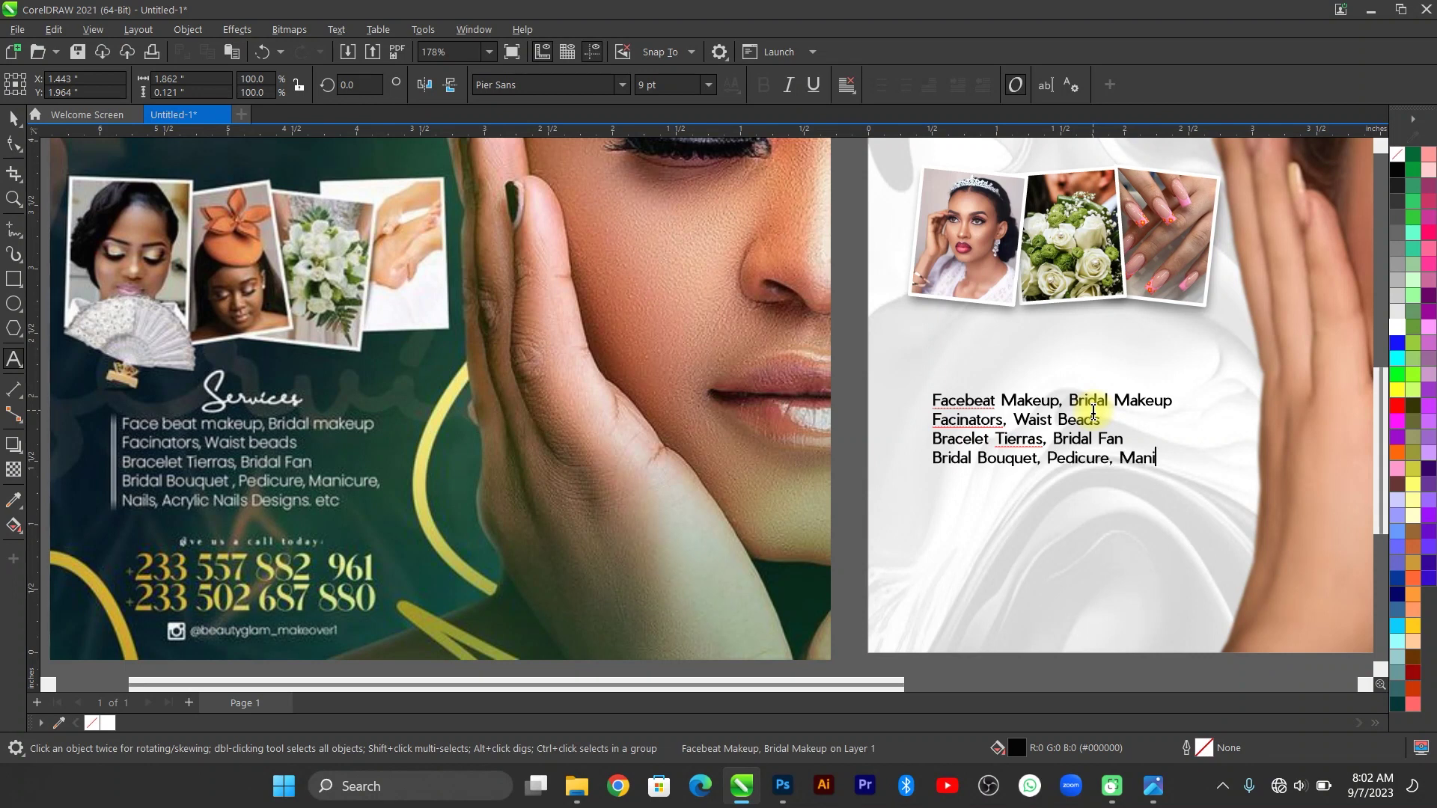
Add the line 'Nails, Acrylic Nails Designs, etc' to the services list and save the flyer.
{"action": "key", "text": "Return"}
{"action": "type", "text": "Nails, Acrylic Nails Designs, etc"}
{"action": "key", "text": "ctrl+s"}
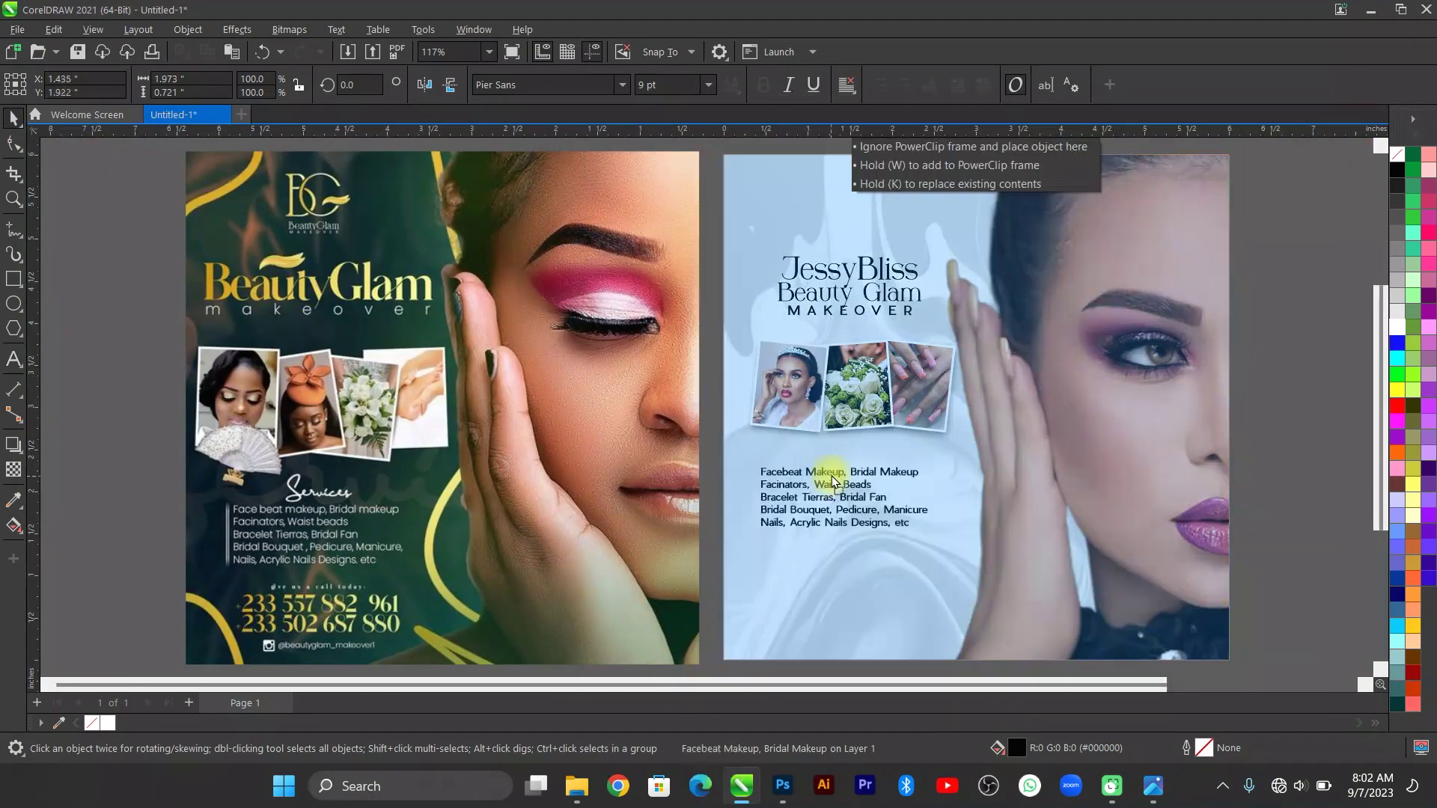
{"action": "key", "text": "shift+F2"}
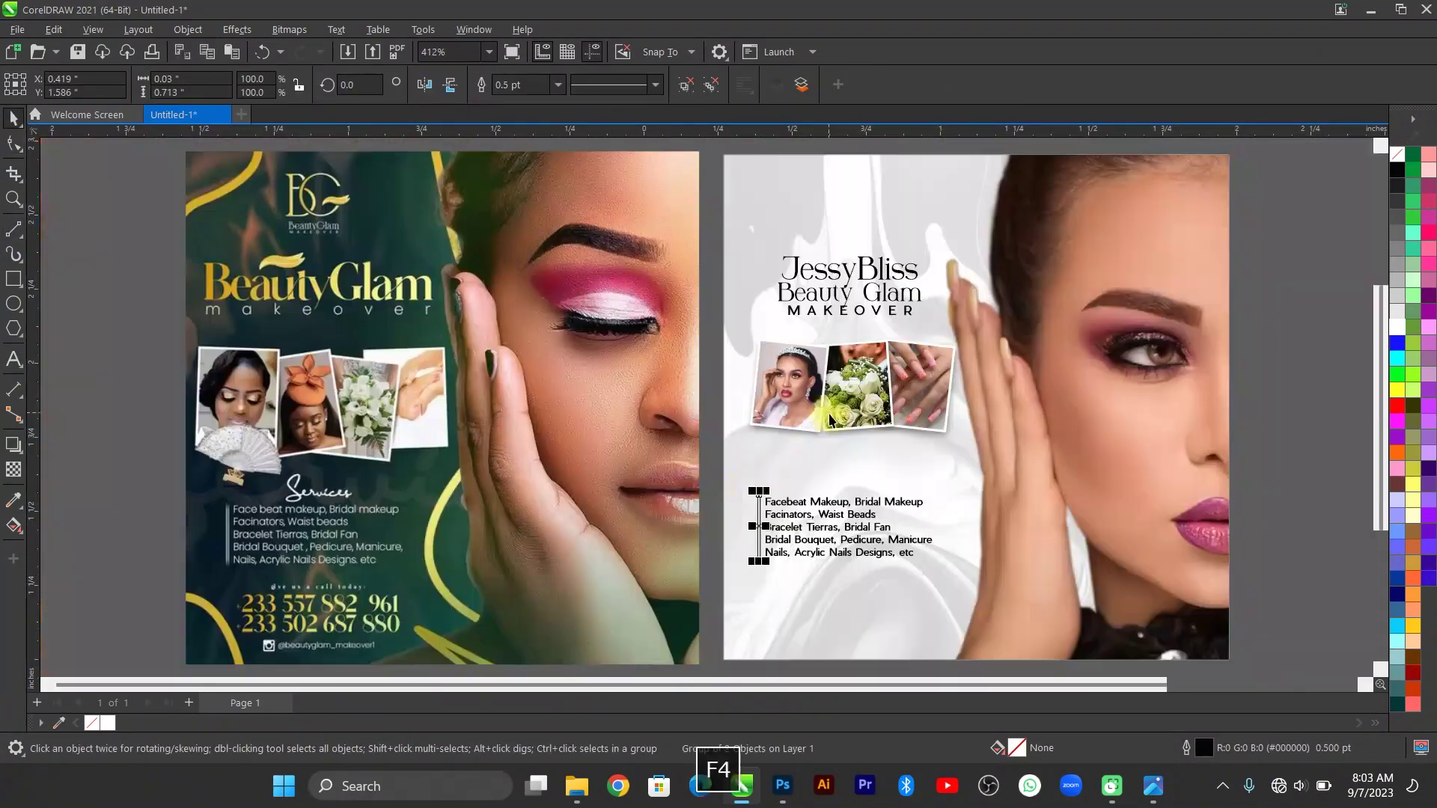
{"action": "key", "text": "ctrl+s"}
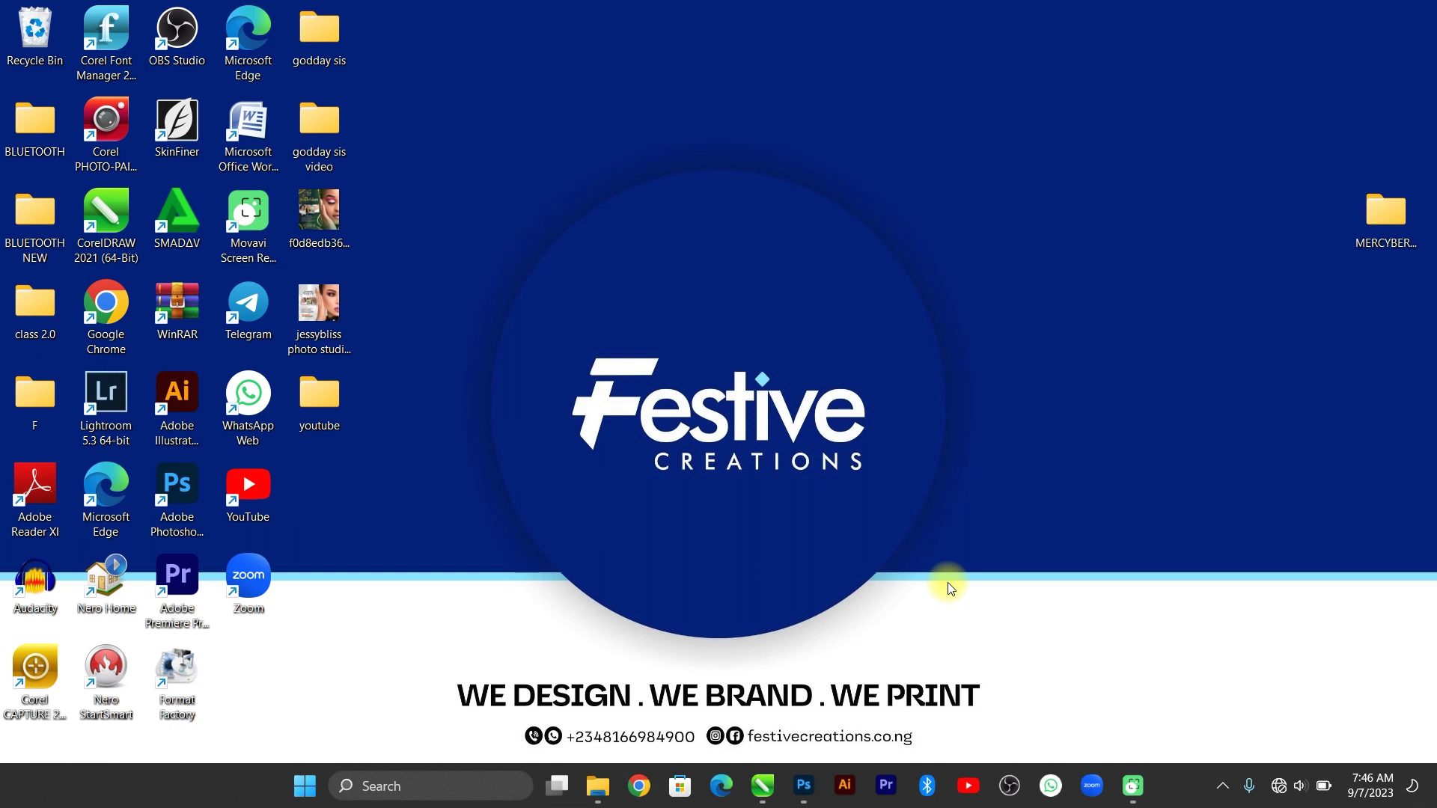
View the Beauty Glam reference image zoomed in Photos, then switch to jessybliss photo studio FLYER 2.jpg.
{"action": "double_click", "coordinate": [334, 220]}
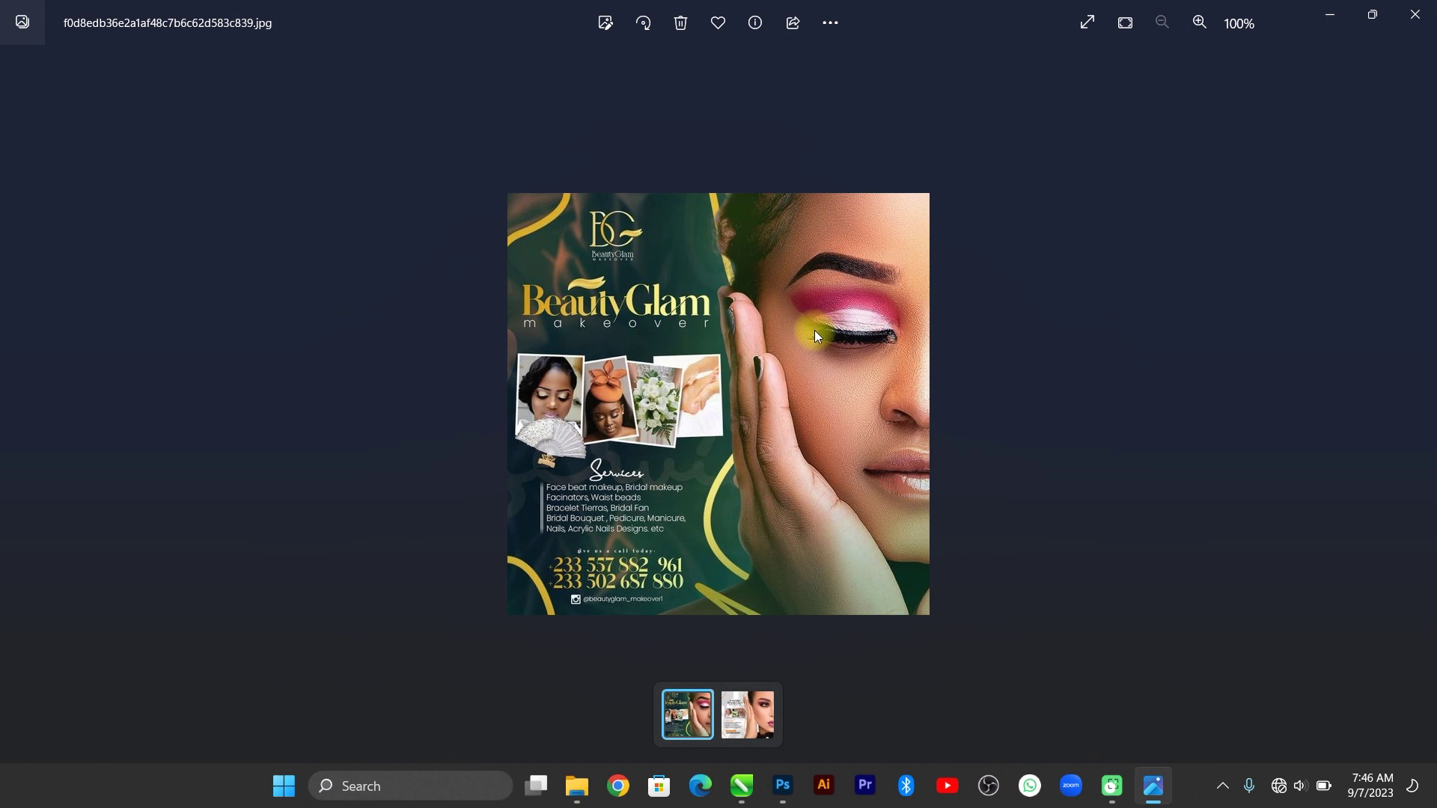
{"action": "key", "text": "ctrl+equal"}
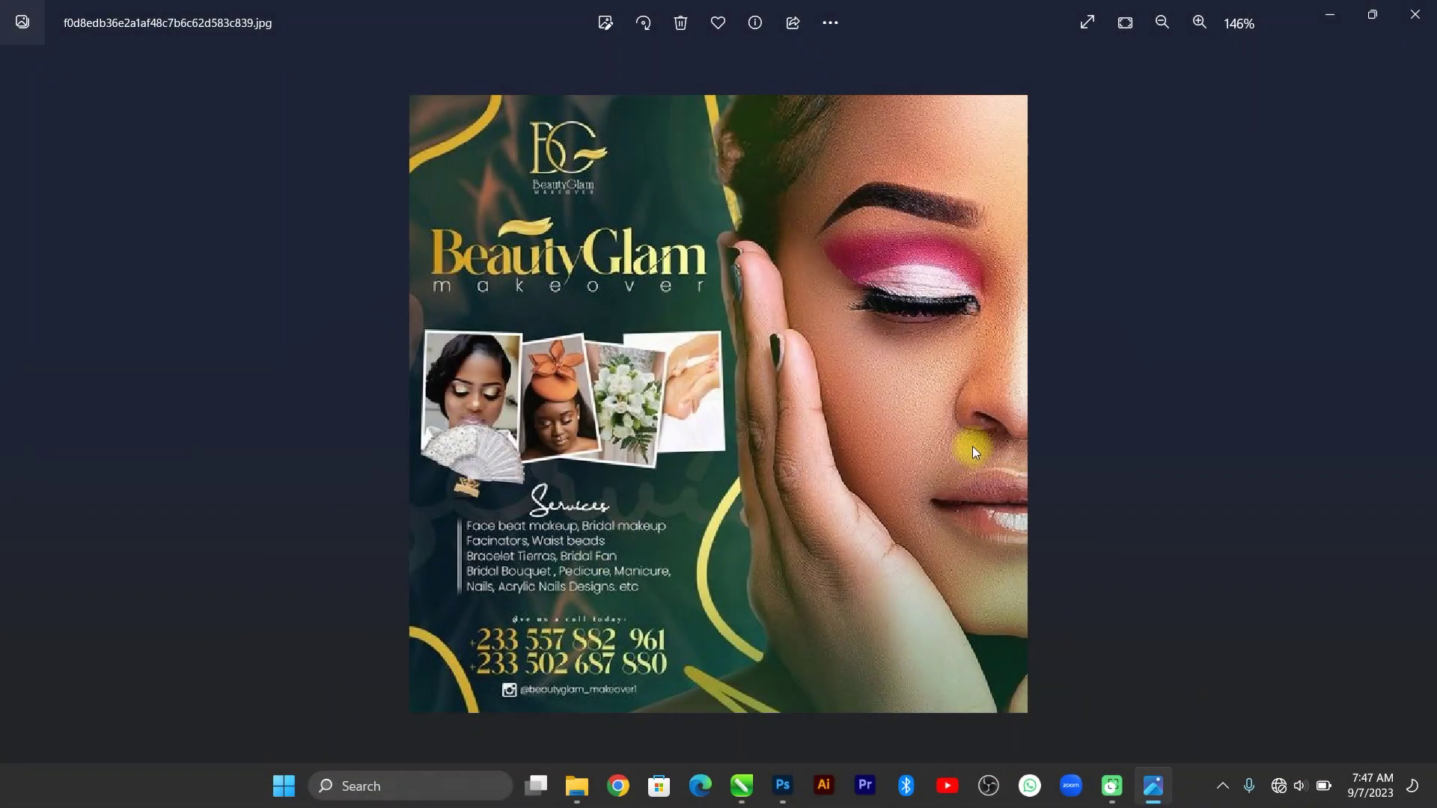
{"action": "left_click", "coordinate": [1416, 399]}
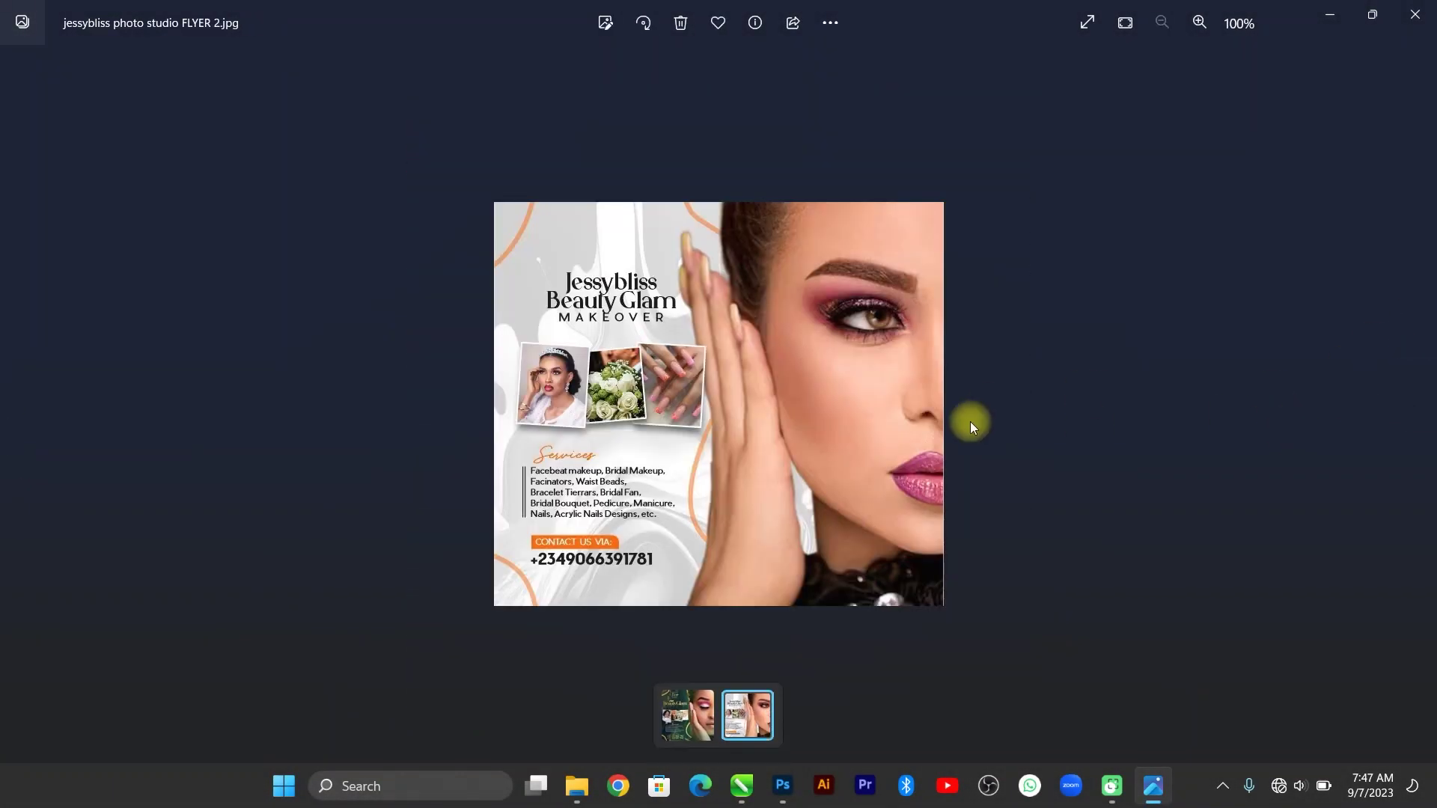
Zoom in on the JessyBliss flyer, close Photos, and copy the Beauty Glam image file from the desktop.
{"action": "key", "text": "ctrl+equal"}
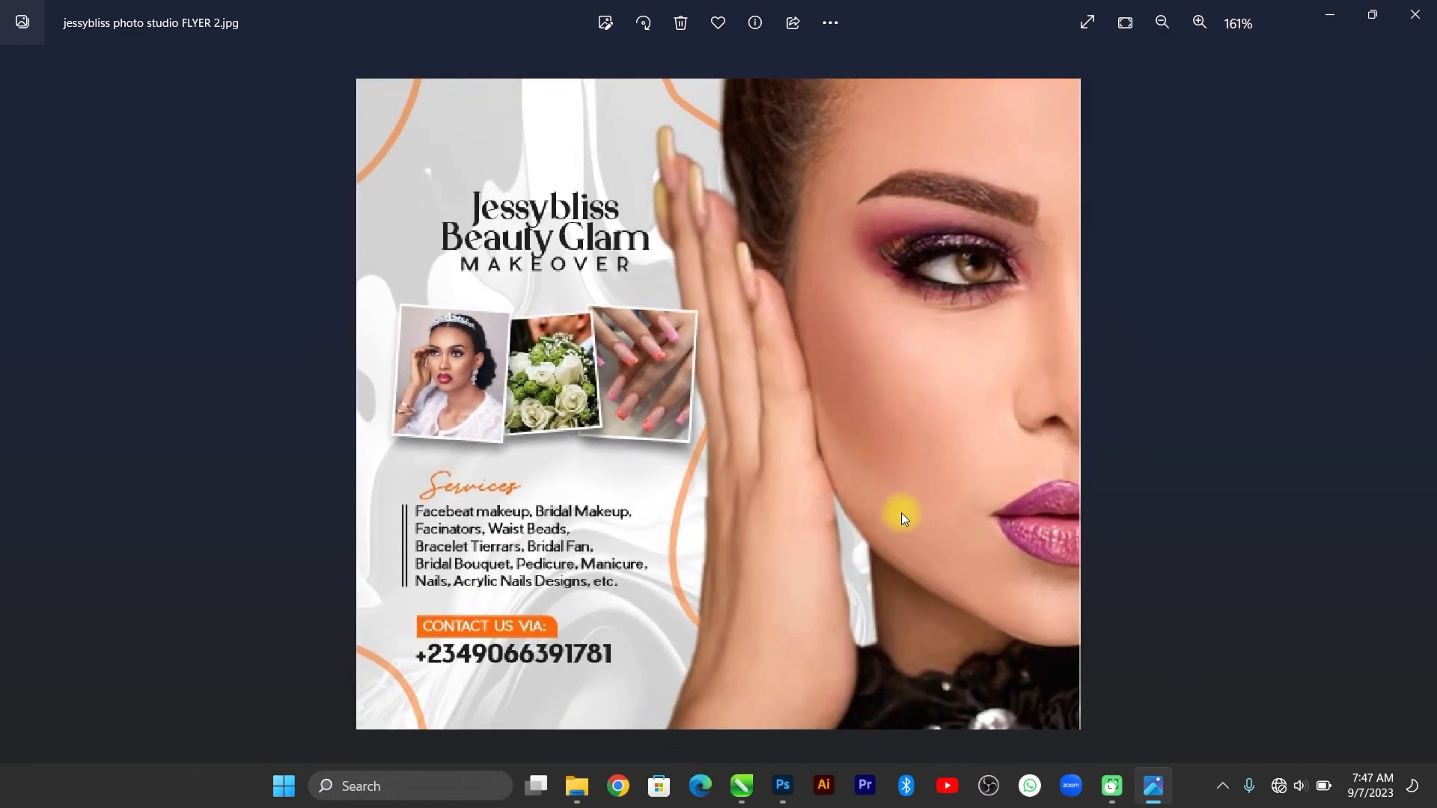
{"action": "left_click", "coordinate": [1431, 4]}
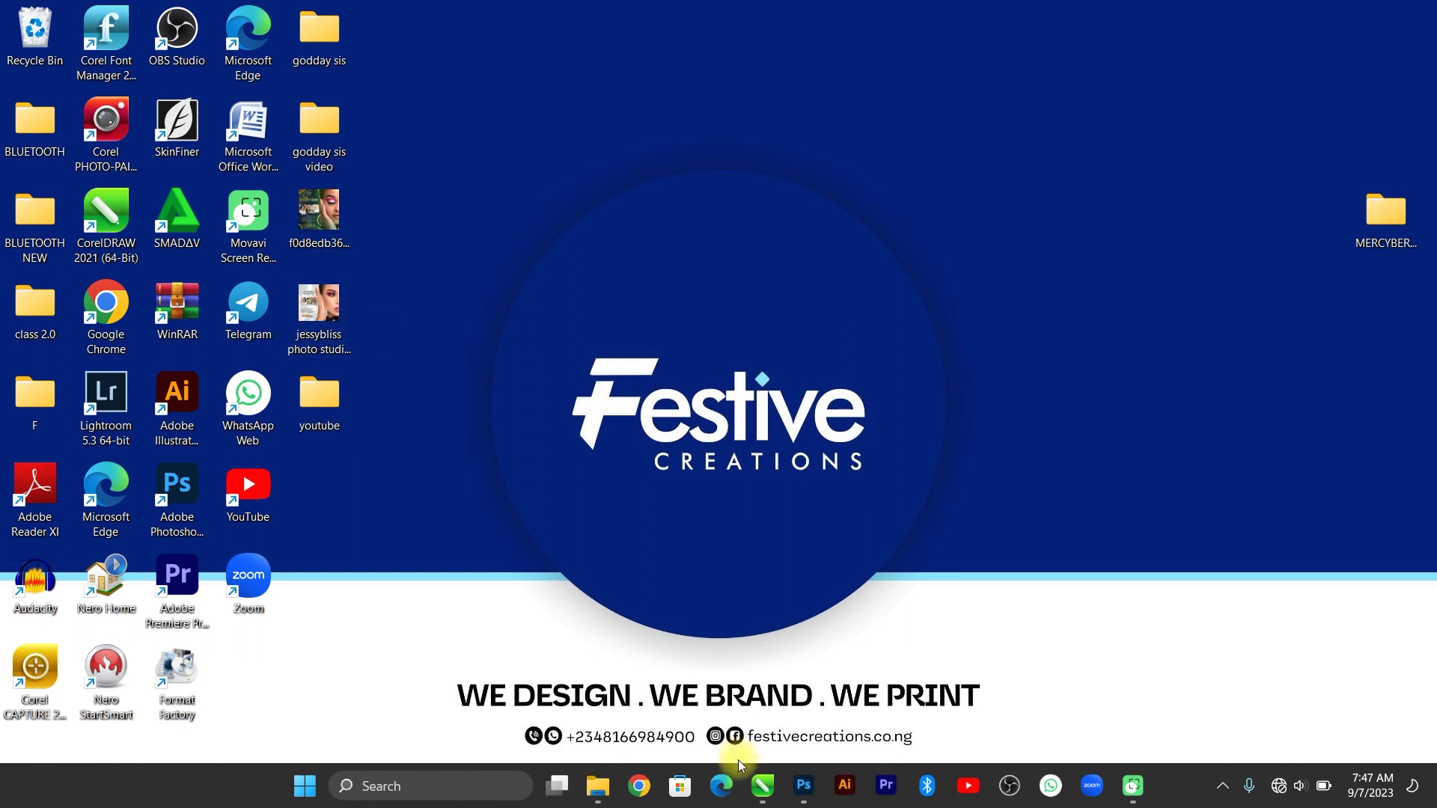
{"action": "left_click", "coordinate": [320, 228]}
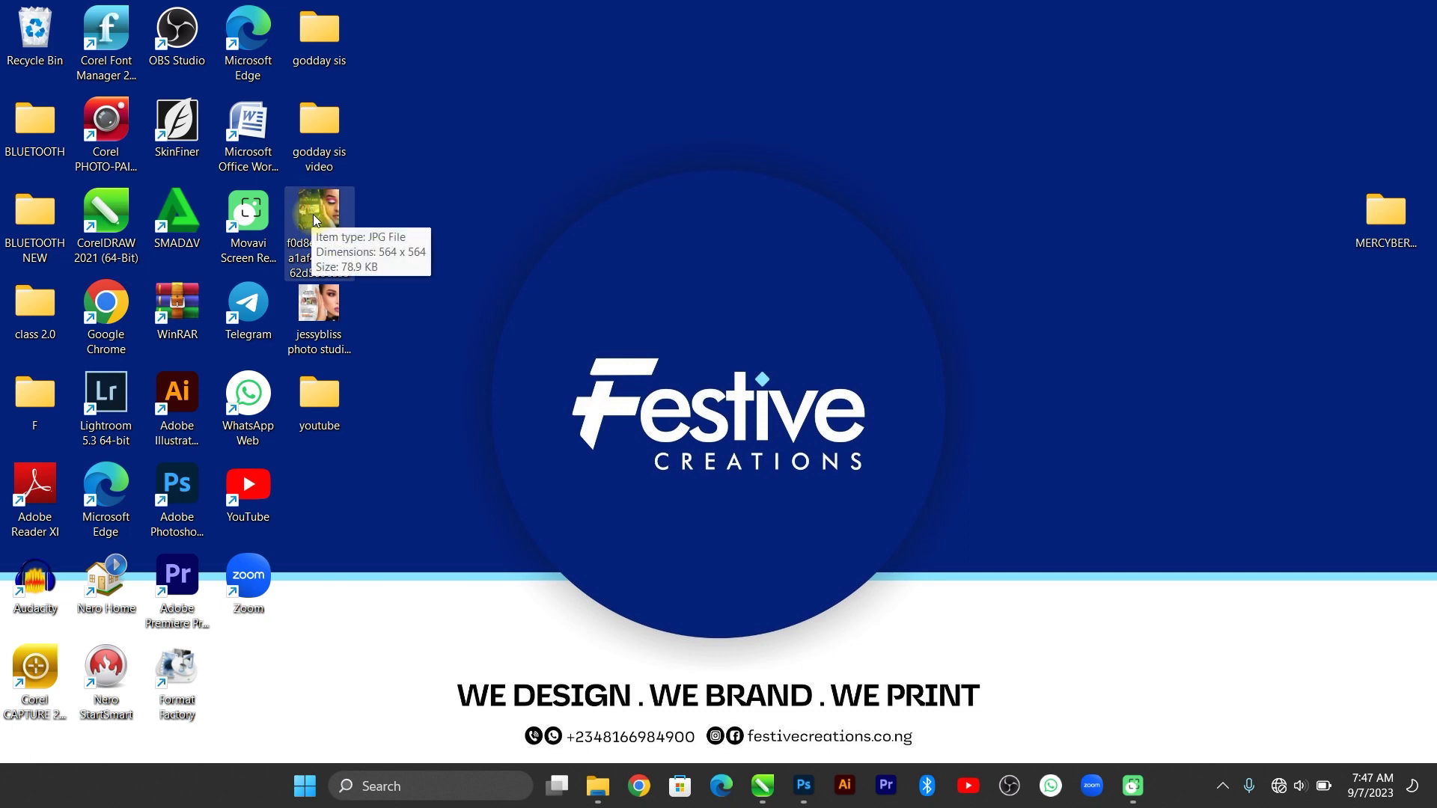
{"action": "key", "text": "ctrl+c"}
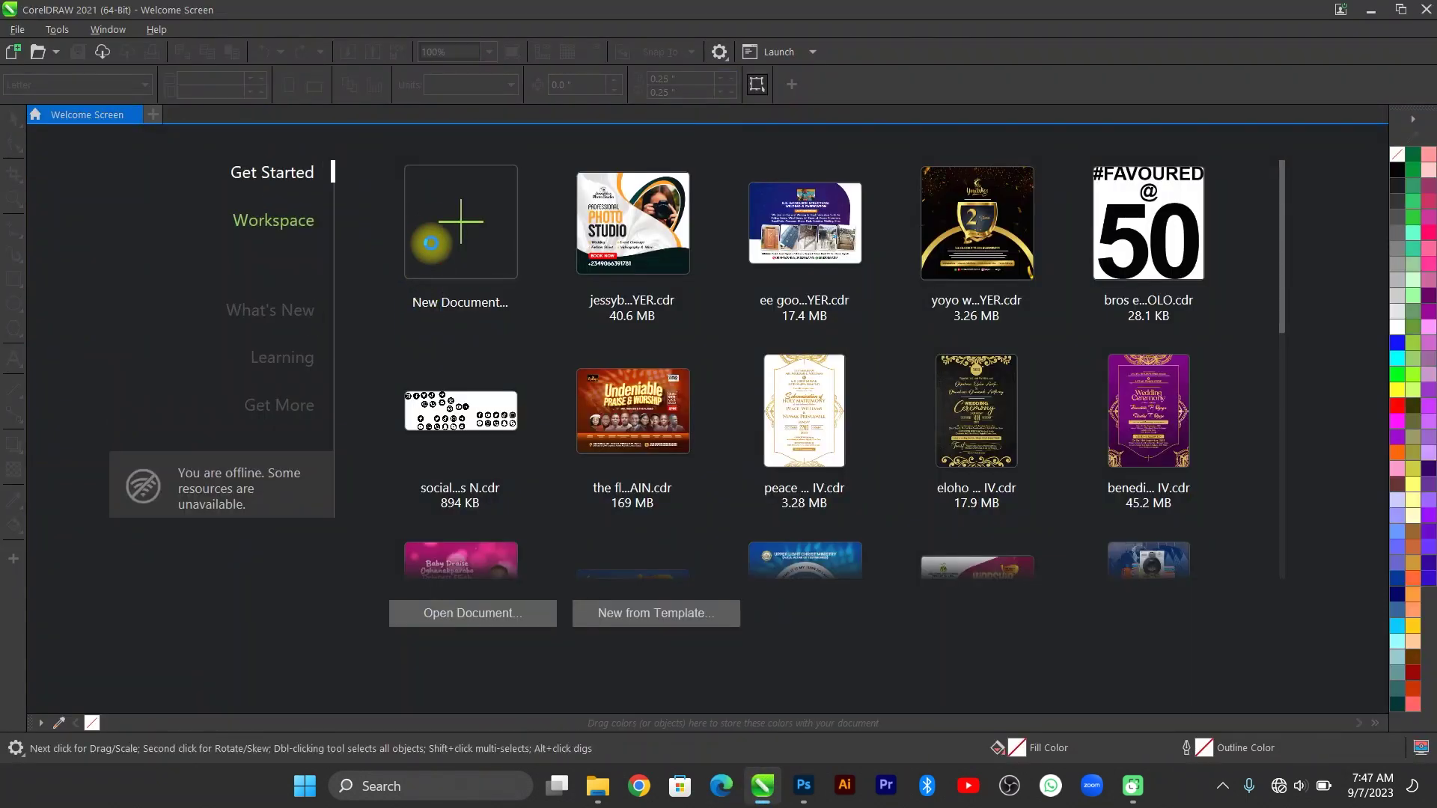
Start a new document and paste the Beauty Glam image to the left of the page.
{"action": "left_click", "coordinate": [435, 252]}
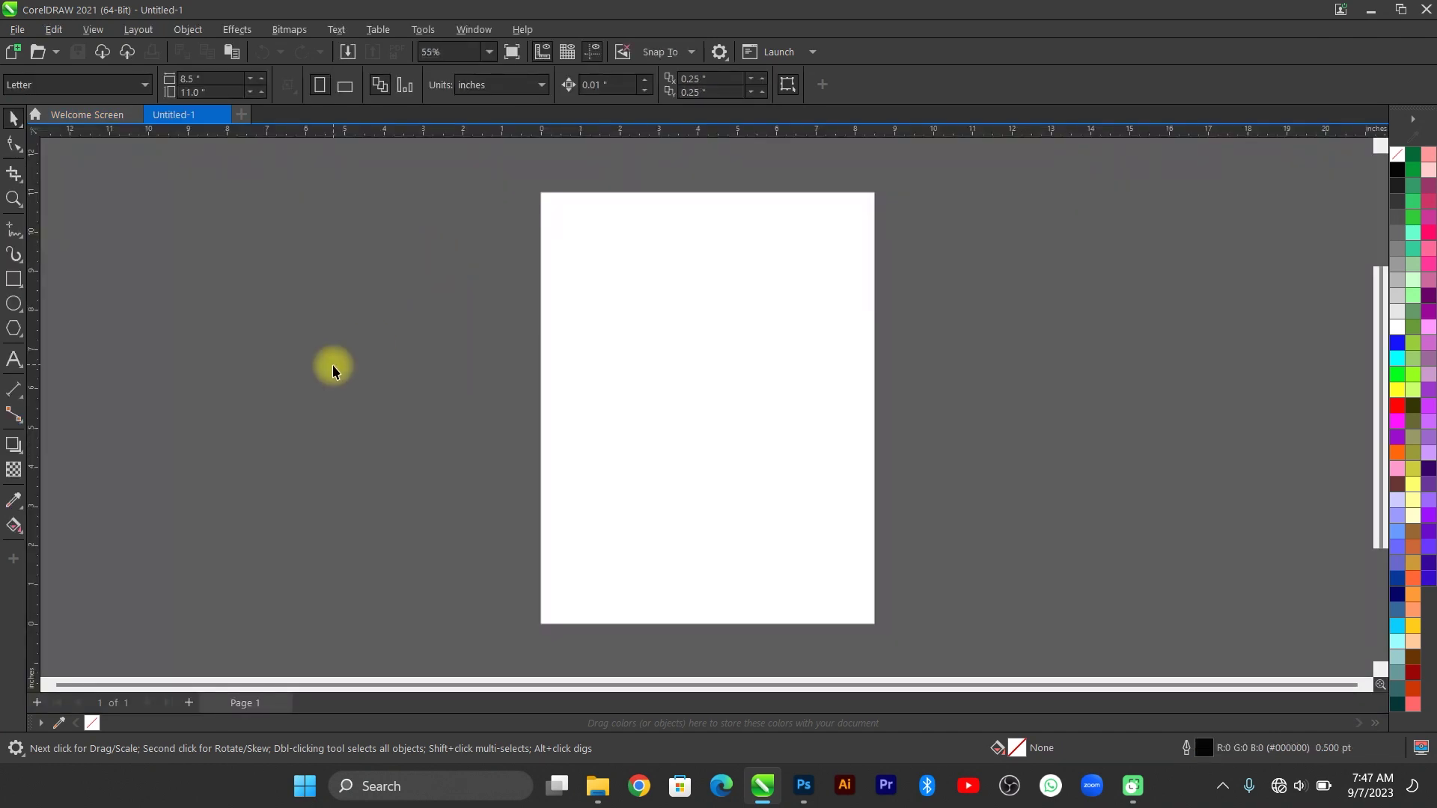
{"action": "key", "text": "ctrl+v"}
{"action": "left_click_drag", "start_coordinate": [748, 447], "coordinate": [422, 448]}
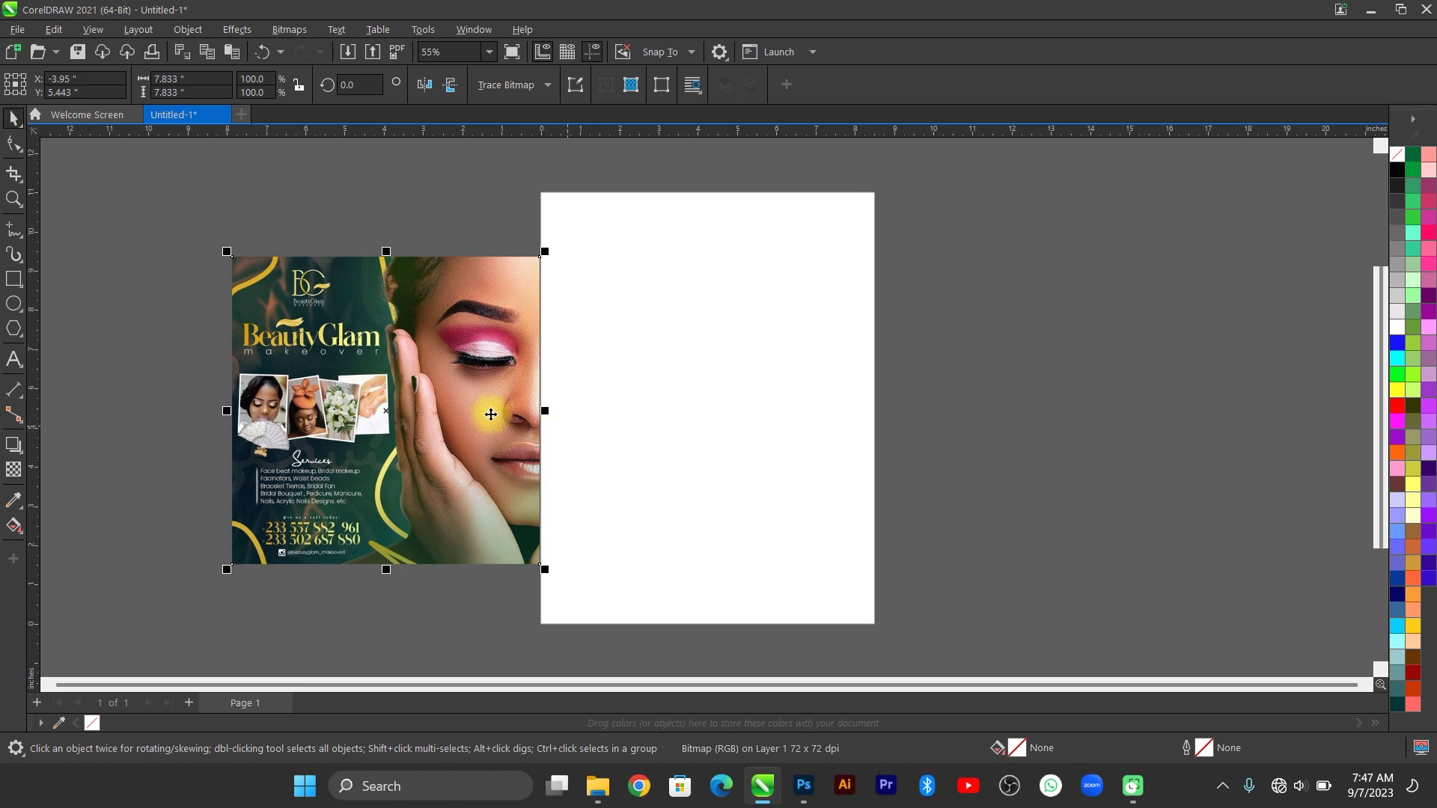
{"action": "left_click_drag", "start_coordinate": [488, 410], "coordinate": [463, 405]}
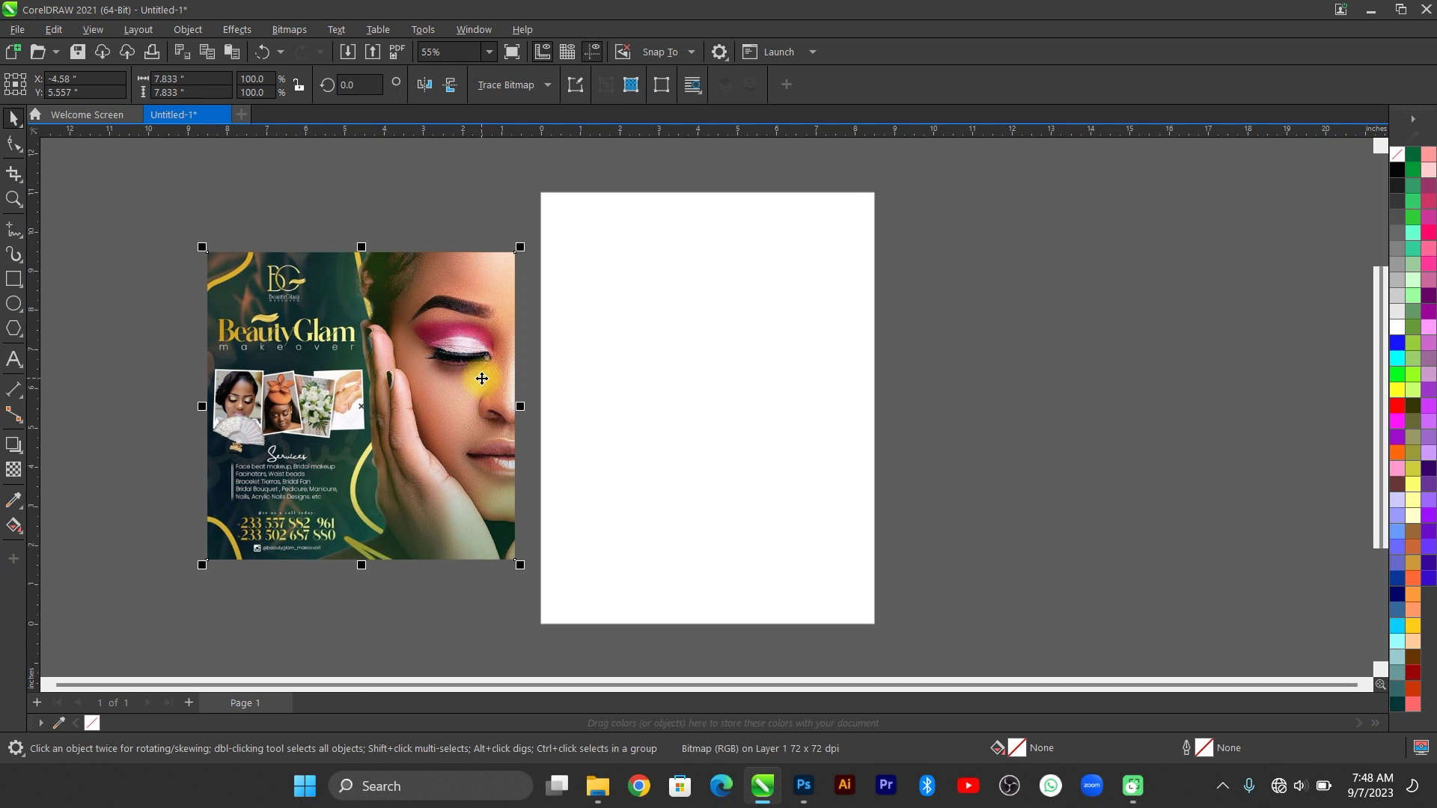
{"action": "left_click", "coordinate": [292, 183]}
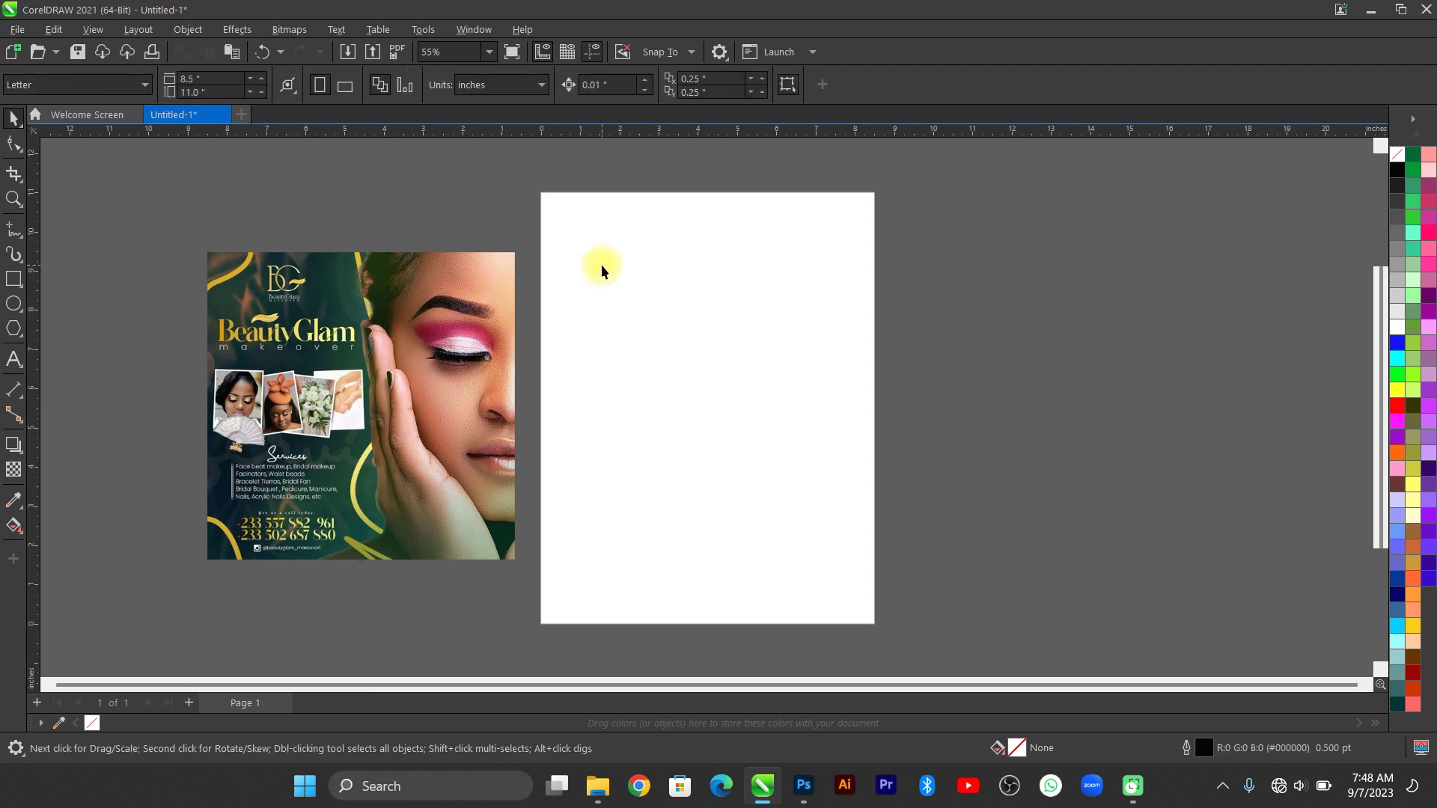
Set the page size to 6 × 6 inches.
{"action": "double_click", "coordinate": [170, 77]}
{"action": "type", "text": "6"}
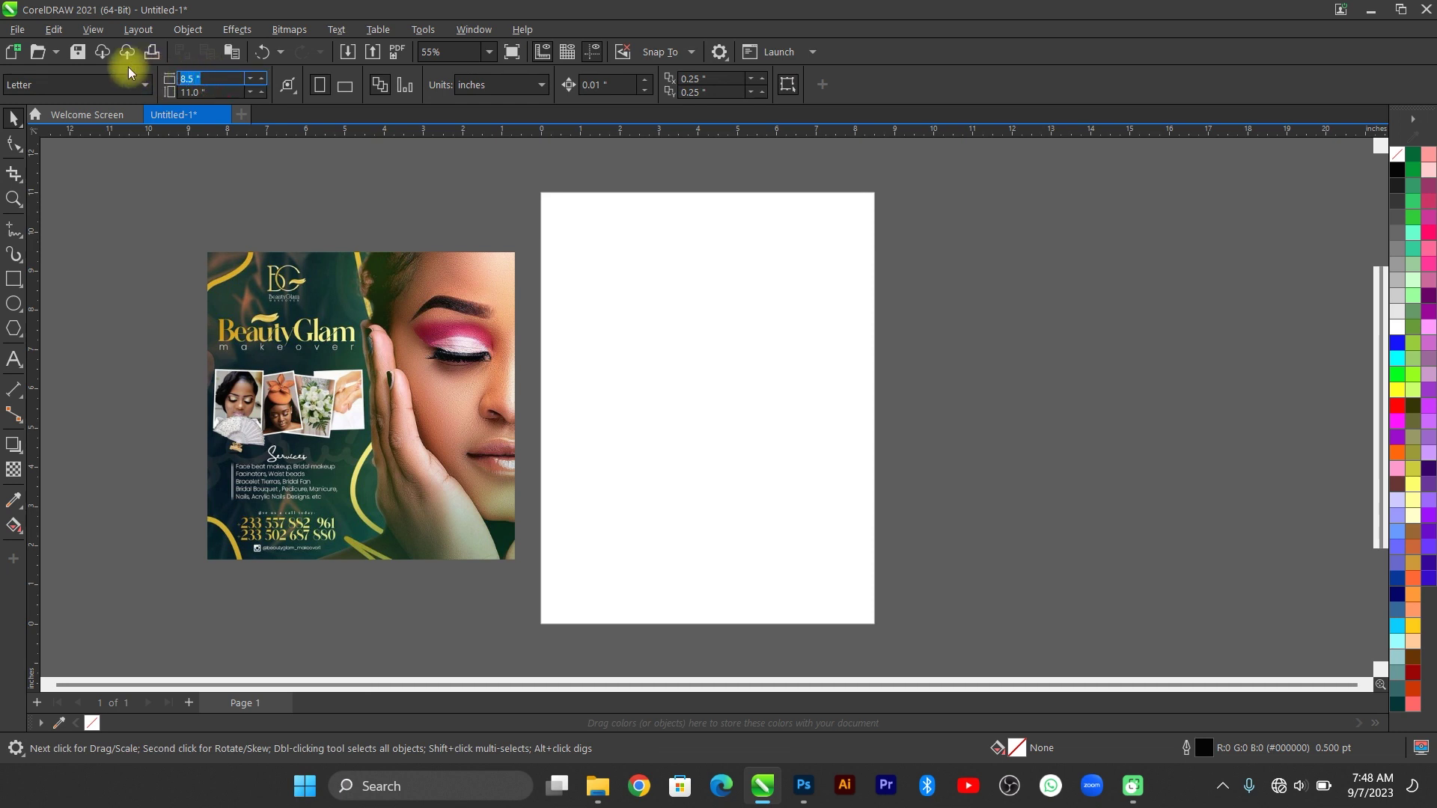
{"action": "key", "text": "Tab"}
{"action": "type", "text": "6"}
{"action": "key", "text": "Return"}
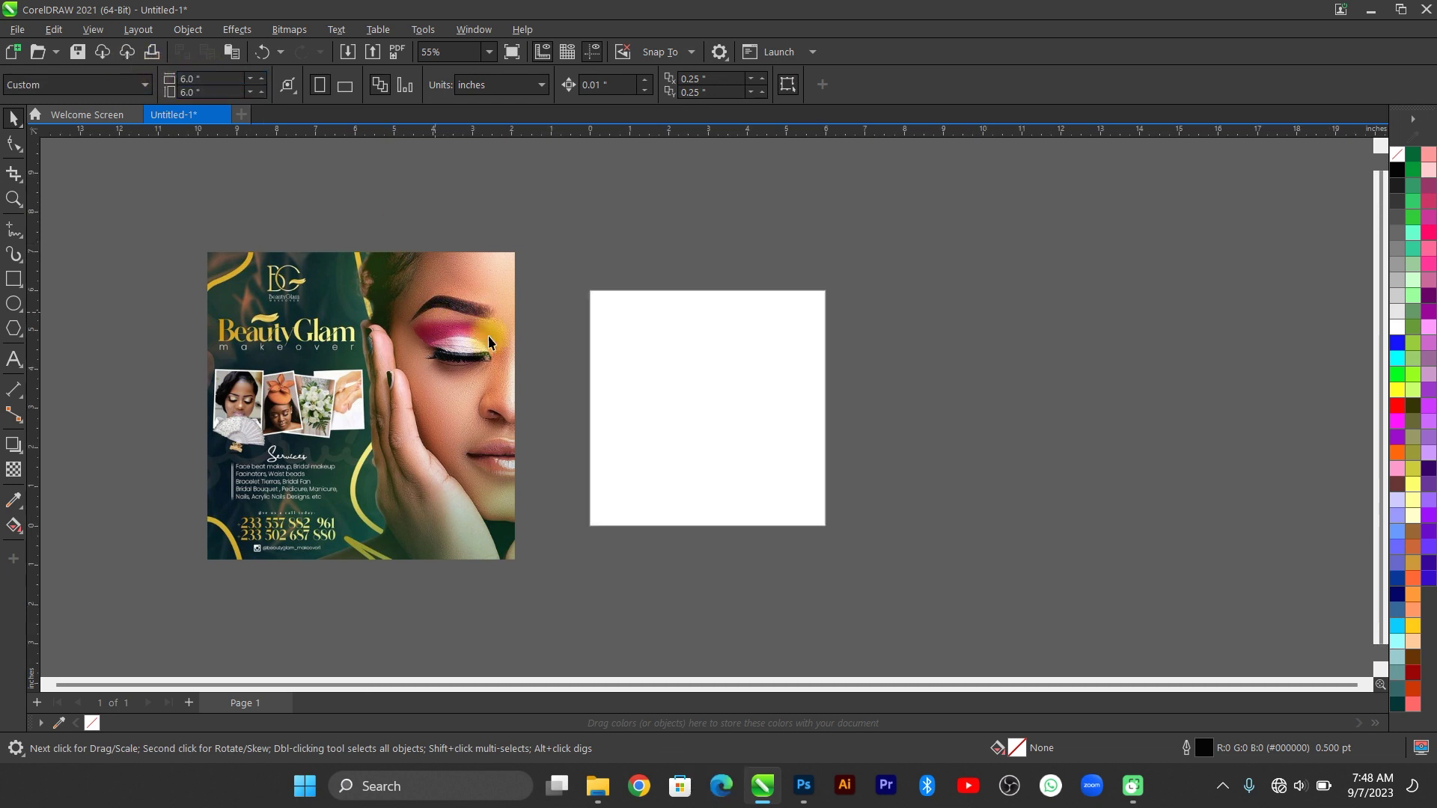
Scale the Beauty Glam image down to about 78 percent beside the page.
{"action": "left_click", "coordinate": [479, 345]}
{"action": "left_click_drag", "start_coordinate": [521, 247], "coordinate": [556, 331]}
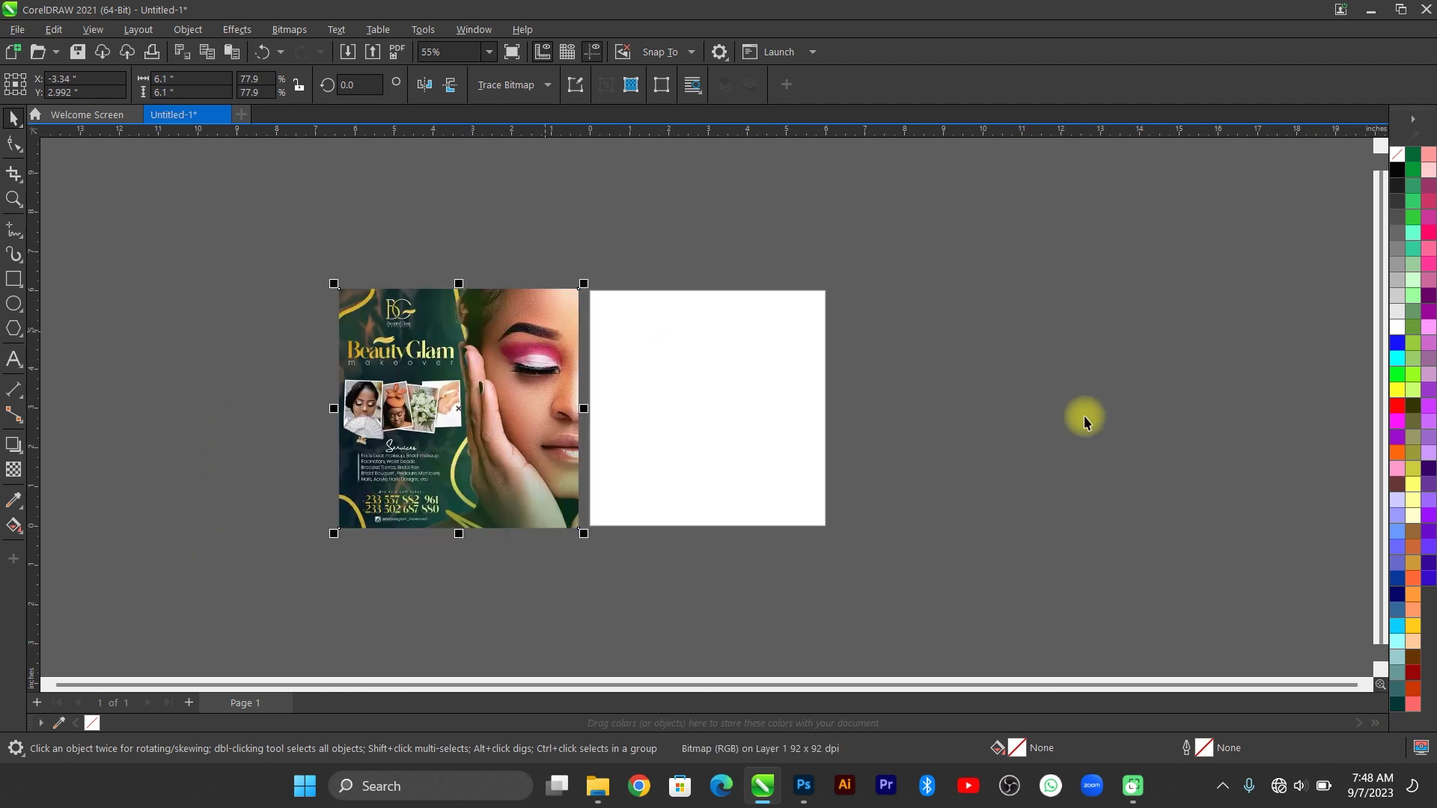
{"action": "key", "text": "F4"}
{"action": "scroll", "coordinate": [445, 449], "scroll_direction": "down", "scroll_amount": 2}
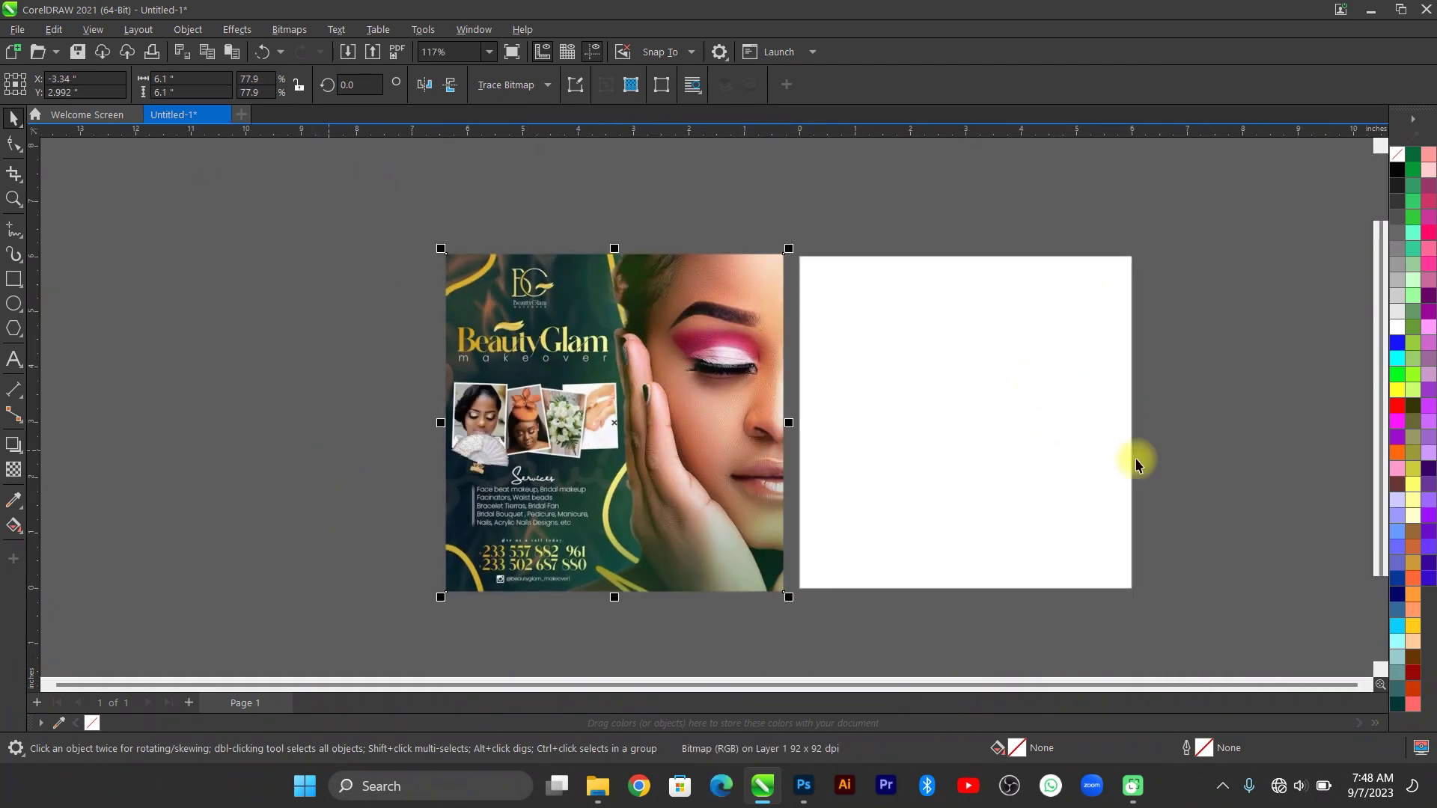
{"action": "left_click_drag", "start_coordinate": [1209, 427], "coordinate": [998, 420]}
{"action": "scroll", "coordinate": [998, 420], "scroll_direction": "up", "scroll_amount": 1}
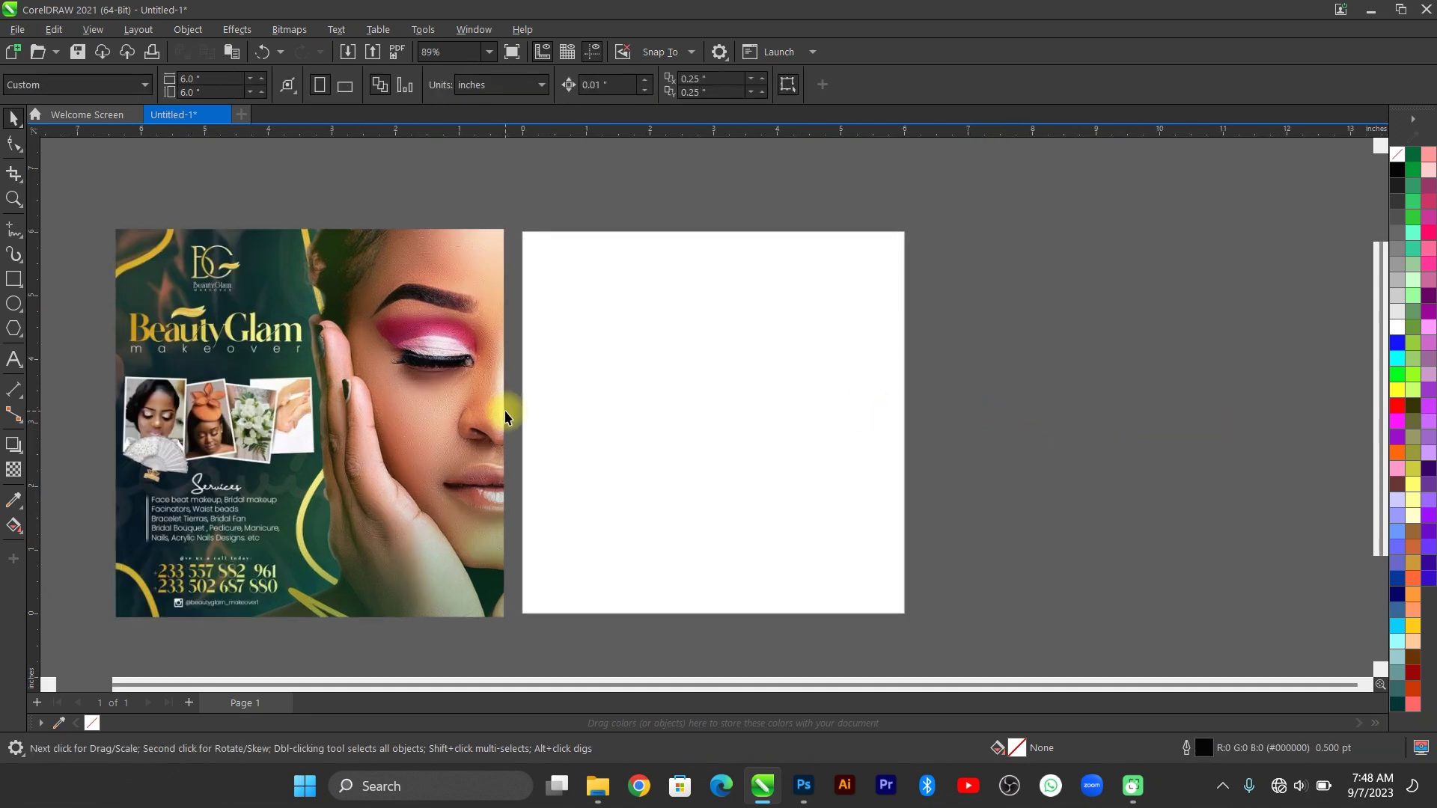
{"action": "scroll", "coordinate": [503, 407], "scroll_direction": "up", "scroll_amount": 1}
{"action": "left_click", "coordinate": [13, 280]}
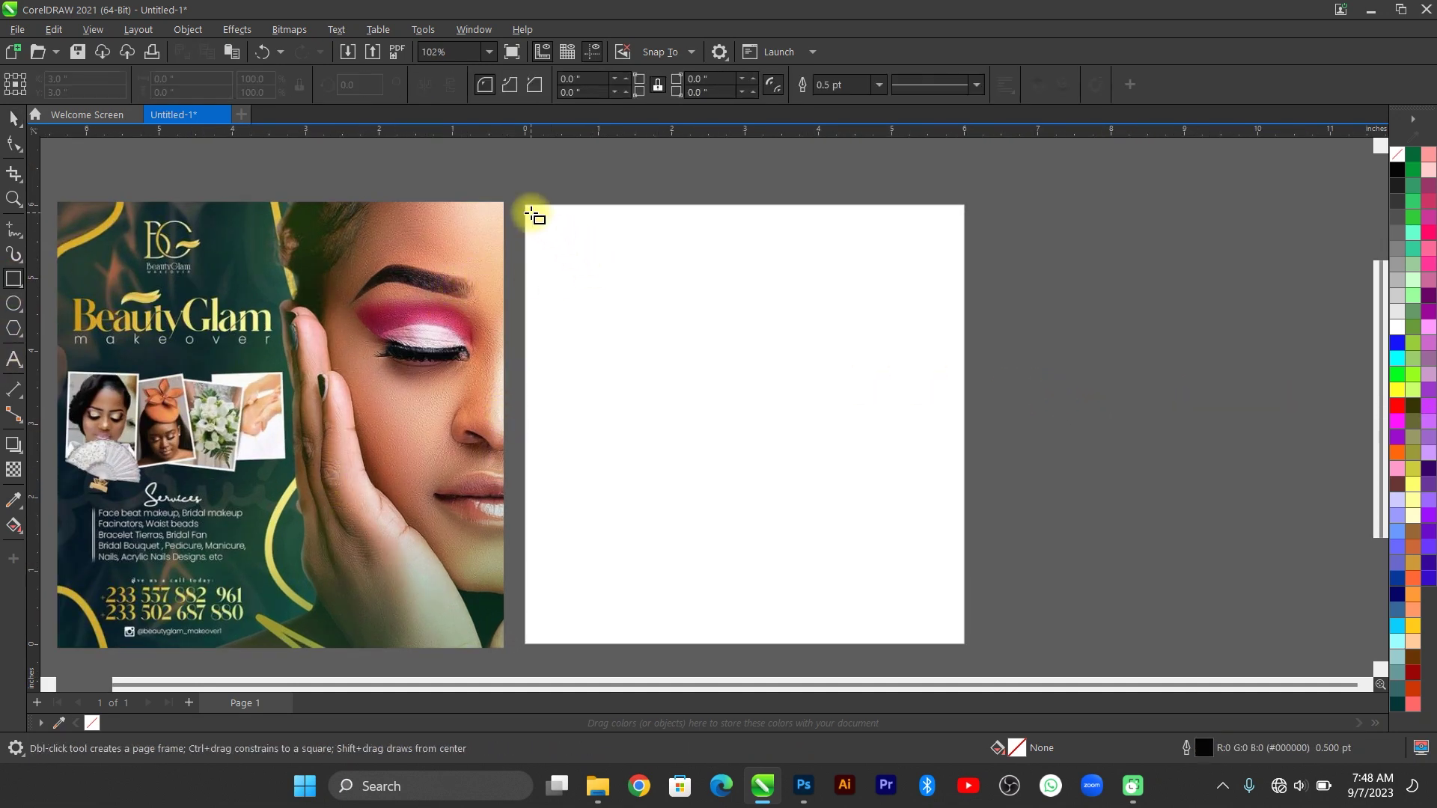
Draw a rectangle sized exactly 6 × 6 inches so it covers the page.
{"action": "left_click_drag", "start_coordinate": [531, 209], "coordinate": [891, 581]}
{"action": "left_click", "coordinate": [212, 82]}
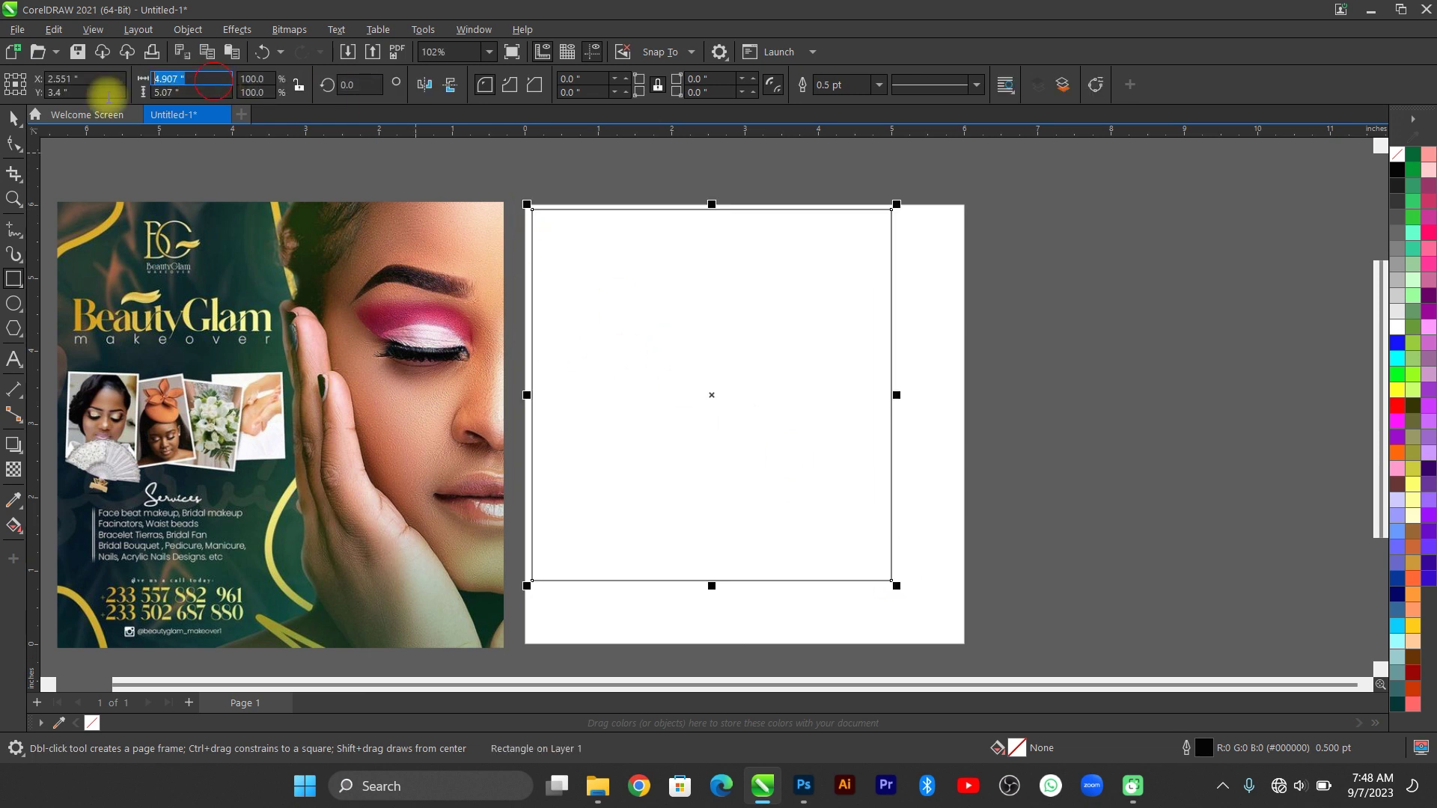
{"action": "type", "text": "6"}
{"action": "key", "text": "Tab"}
{"action": "type", "text": "6"}
{"action": "key", "text": "Return"}
{"action": "key", "text": "p"}
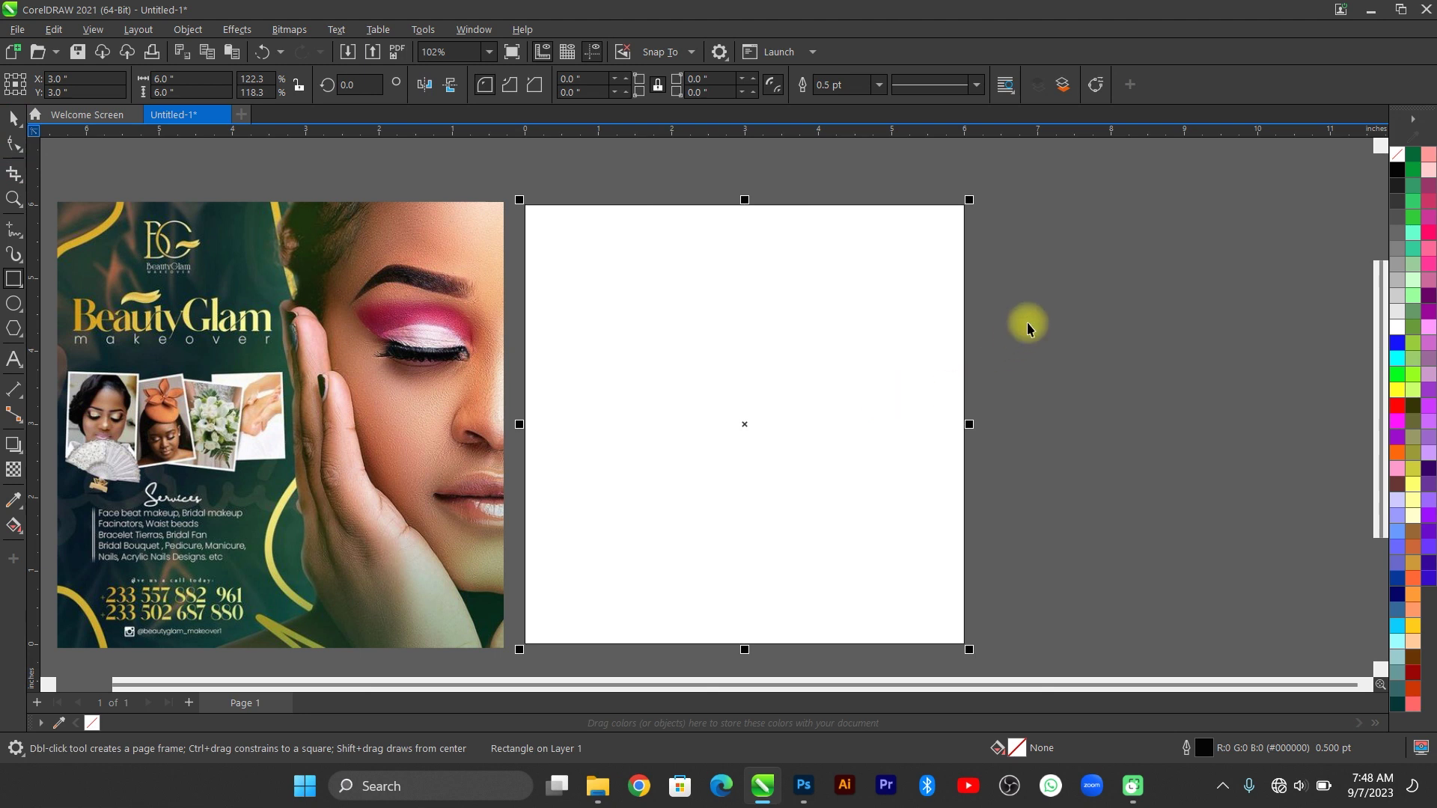
{"action": "key", "text": "space"}
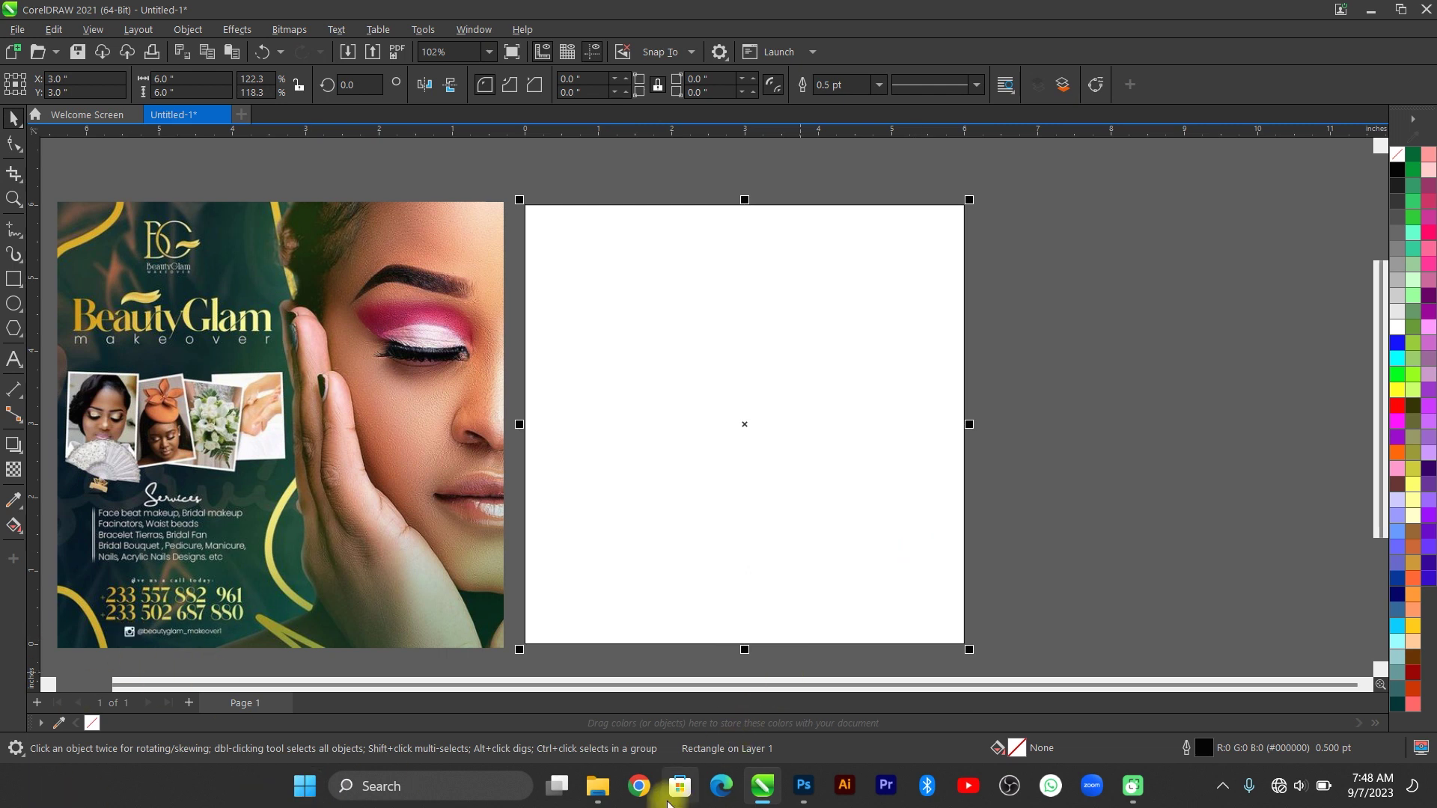
Open the JessyBliss reference flyer from the desktop in Photos and zoom in on it.
{"action": "mouse_move", "coordinate": [598, 786]}
{"action": "left_click", "coordinate": [629, 711]}
{"action": "key", "text": "super+d"}
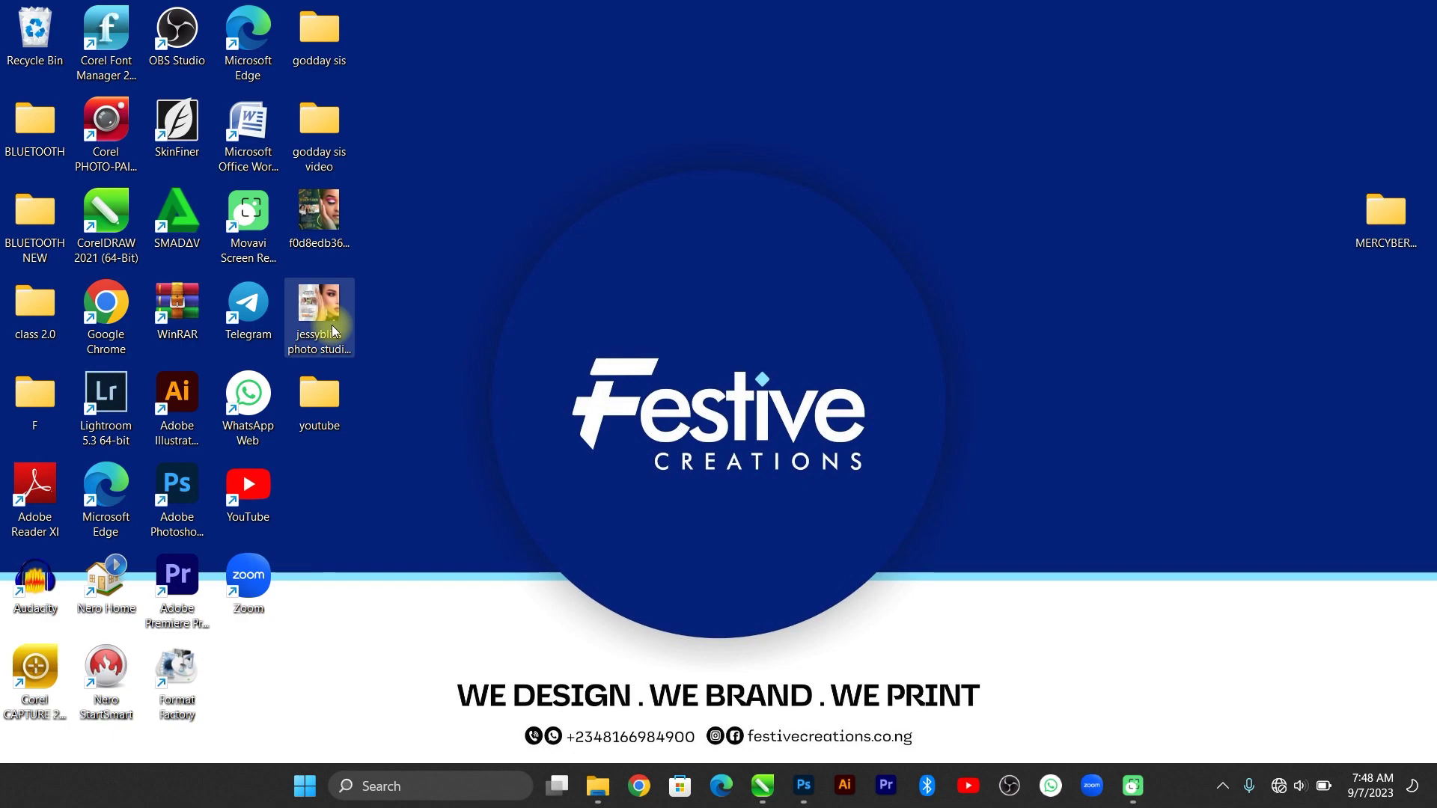
{"action": "double_click", "coordinate": [333, 329]}
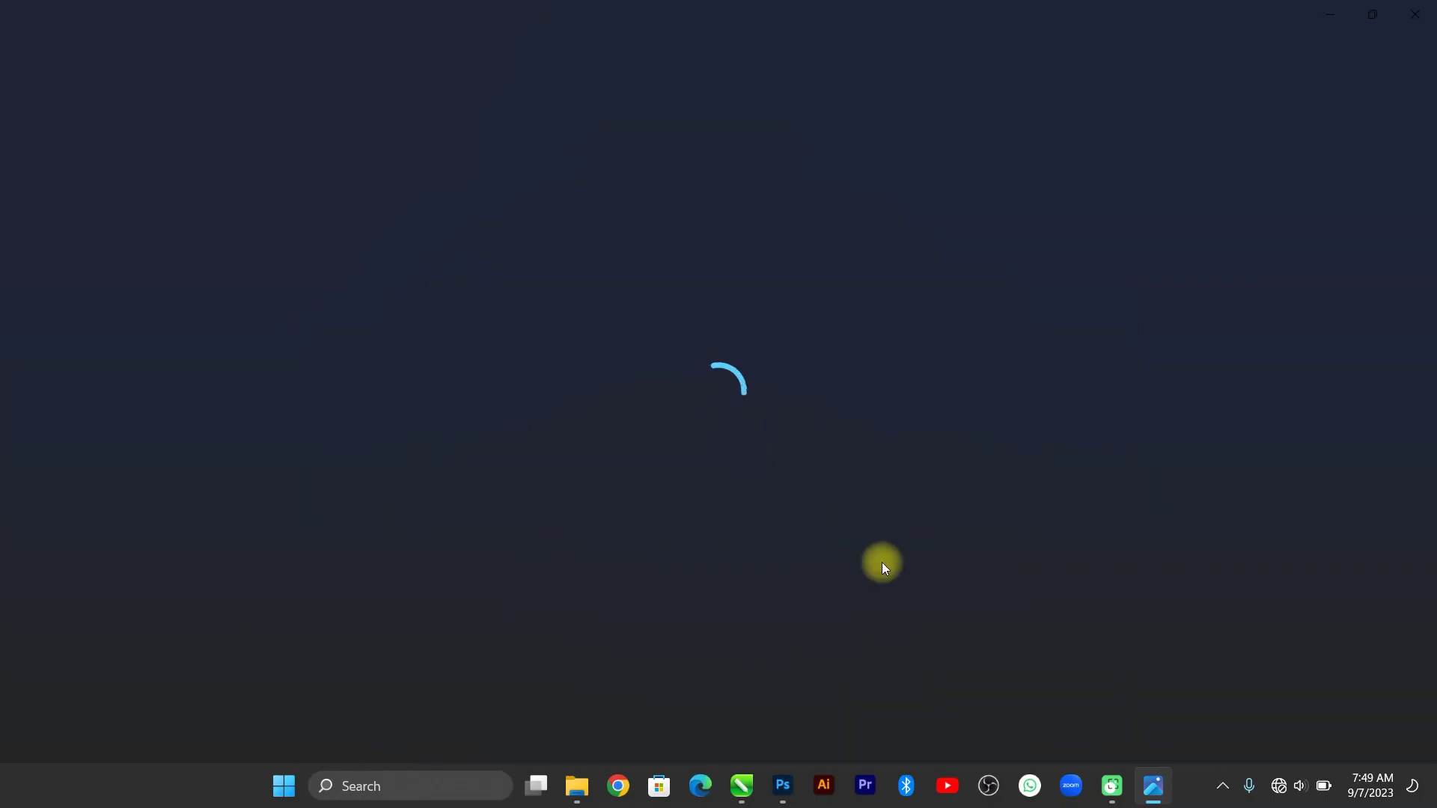
{"action": "key", "text": "ctrl+equal"}
{"action": "key", "text": "ctrl+equal"}
{"action": "key", "text": "ctrl+equal"}
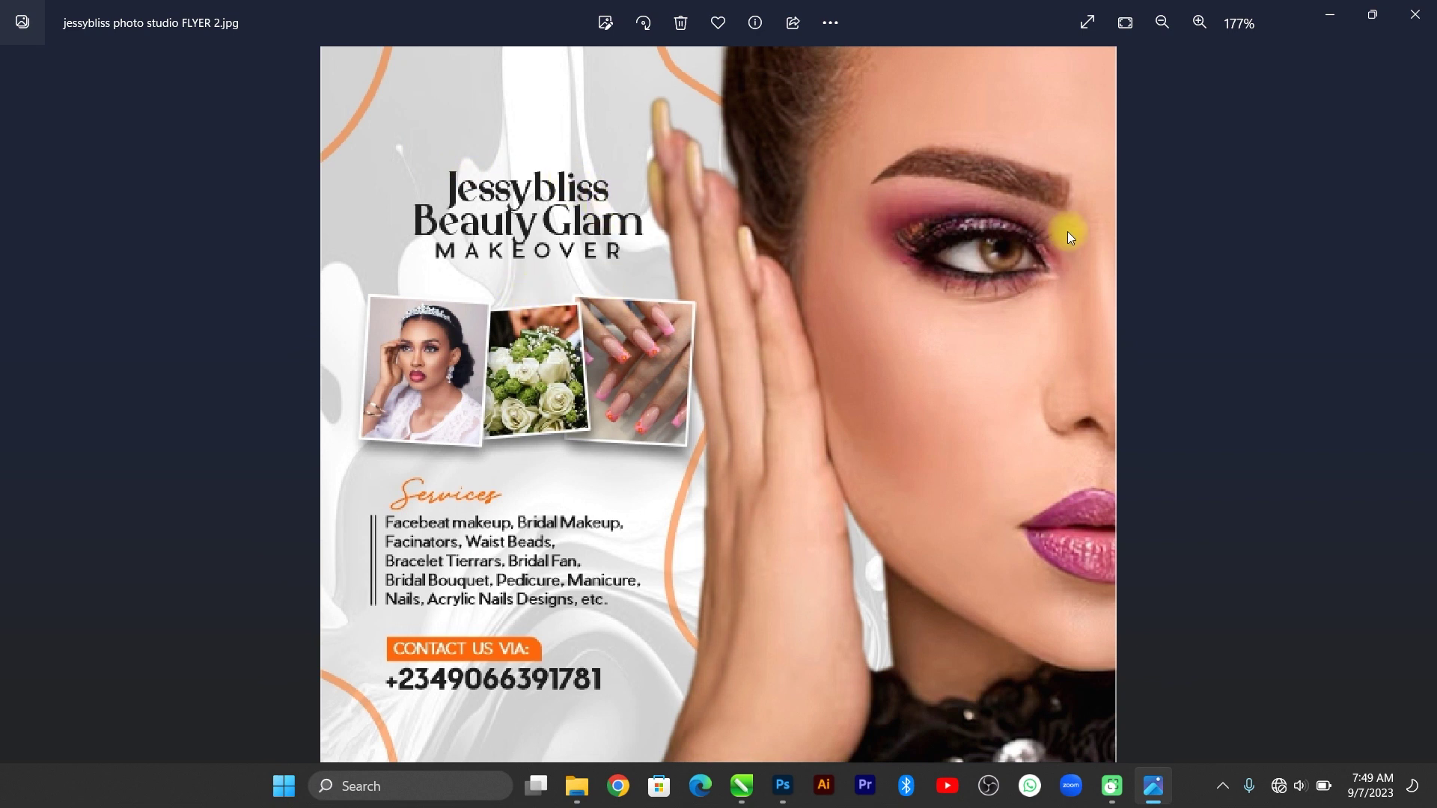
{"action": "left_click", "coordinate": [1330, 15]}
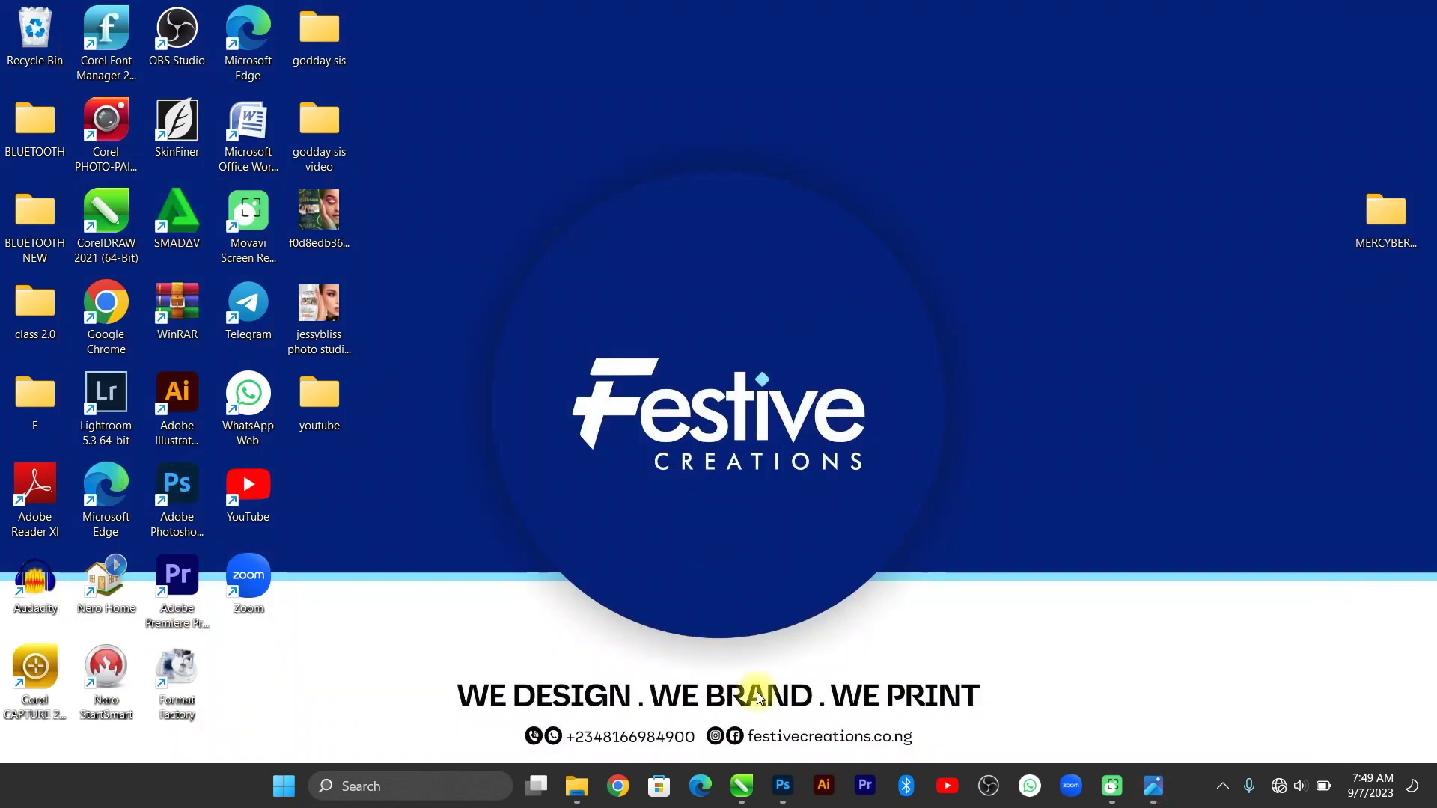
Return to CorelDRAW after briefly rechecking the reference flyer, then show the desktop.
{"action": "left_click", "coordinate": [742, 786]}
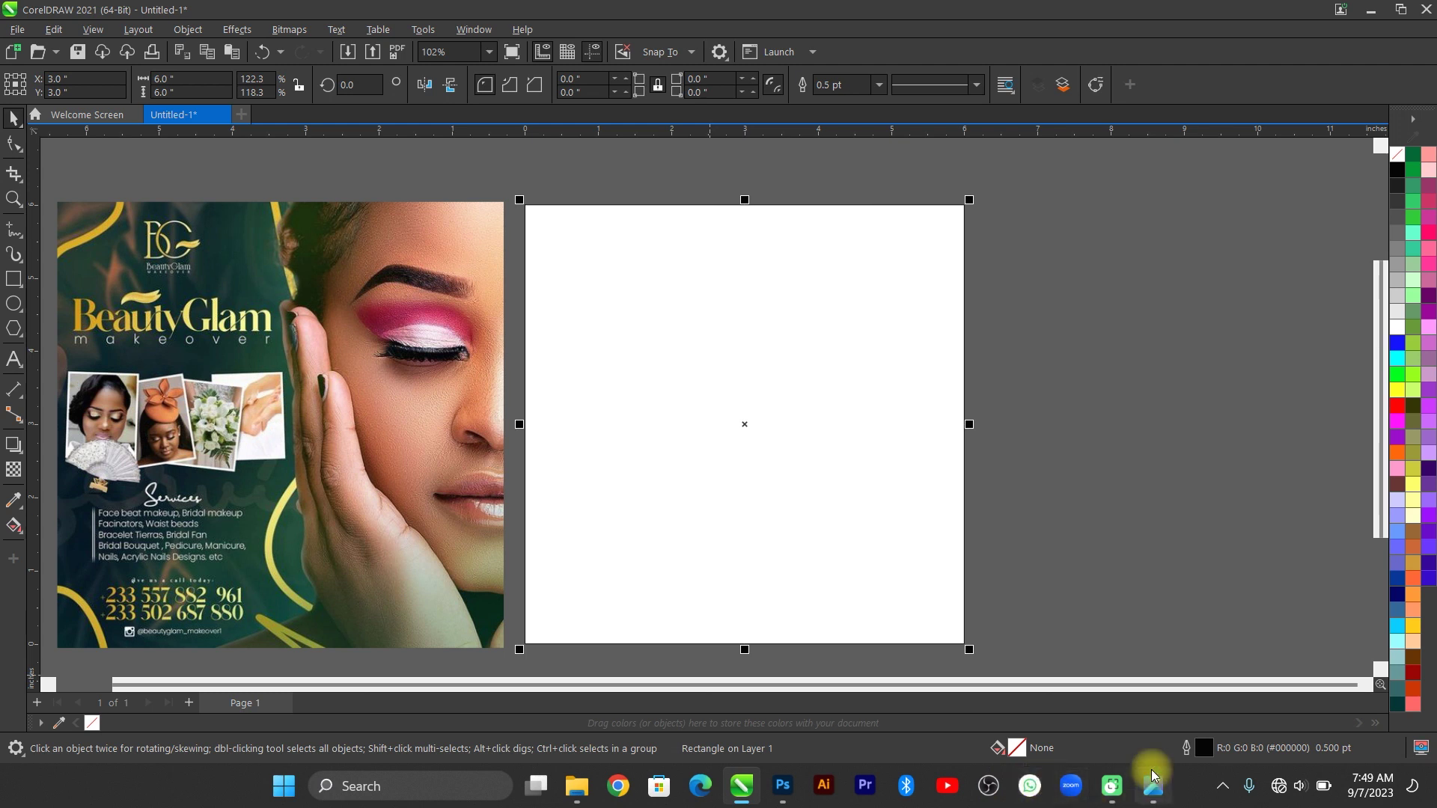
{"action": "left_click", "coordinate": [1151, 801]}
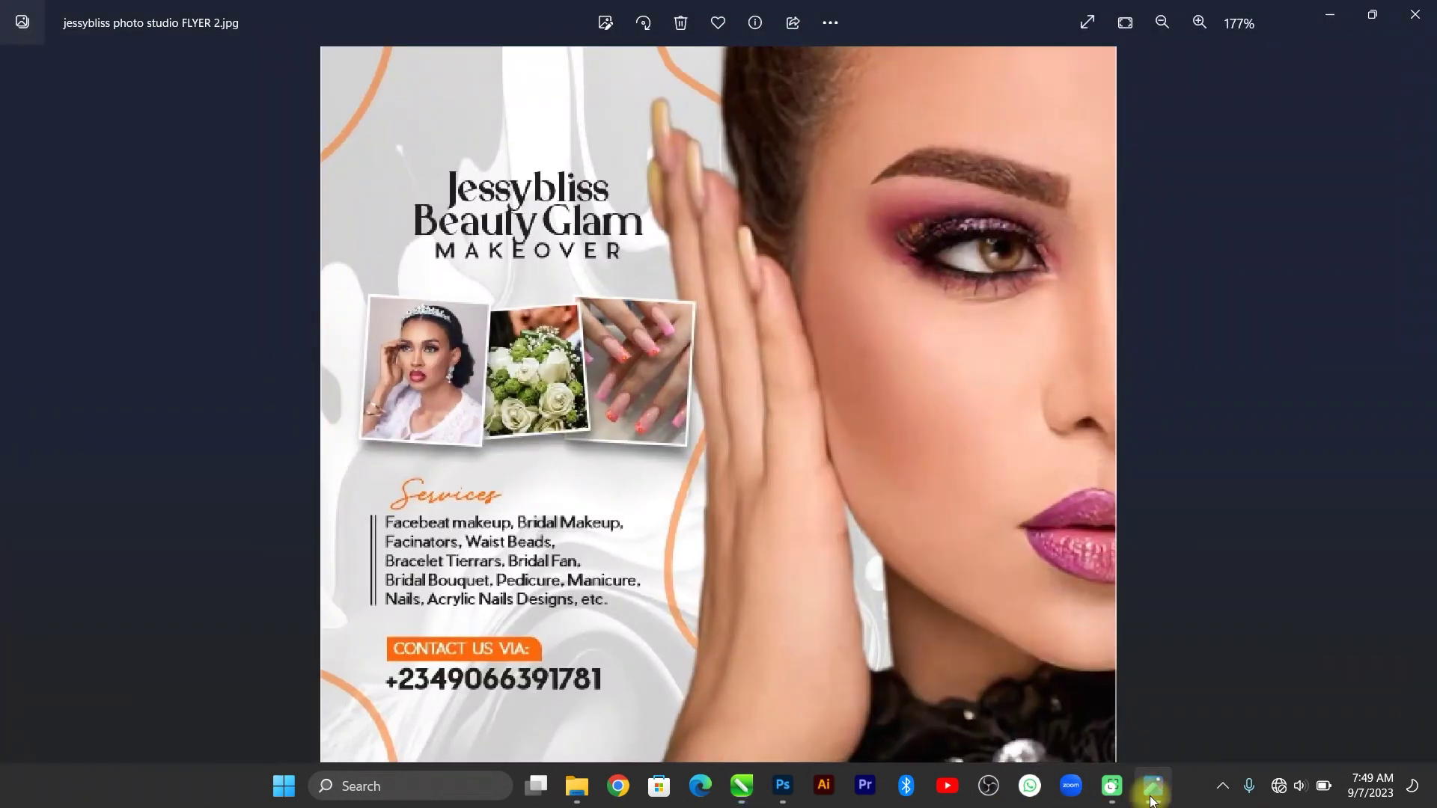
{"action": "left_click", "coordinate": [1151, 801]}
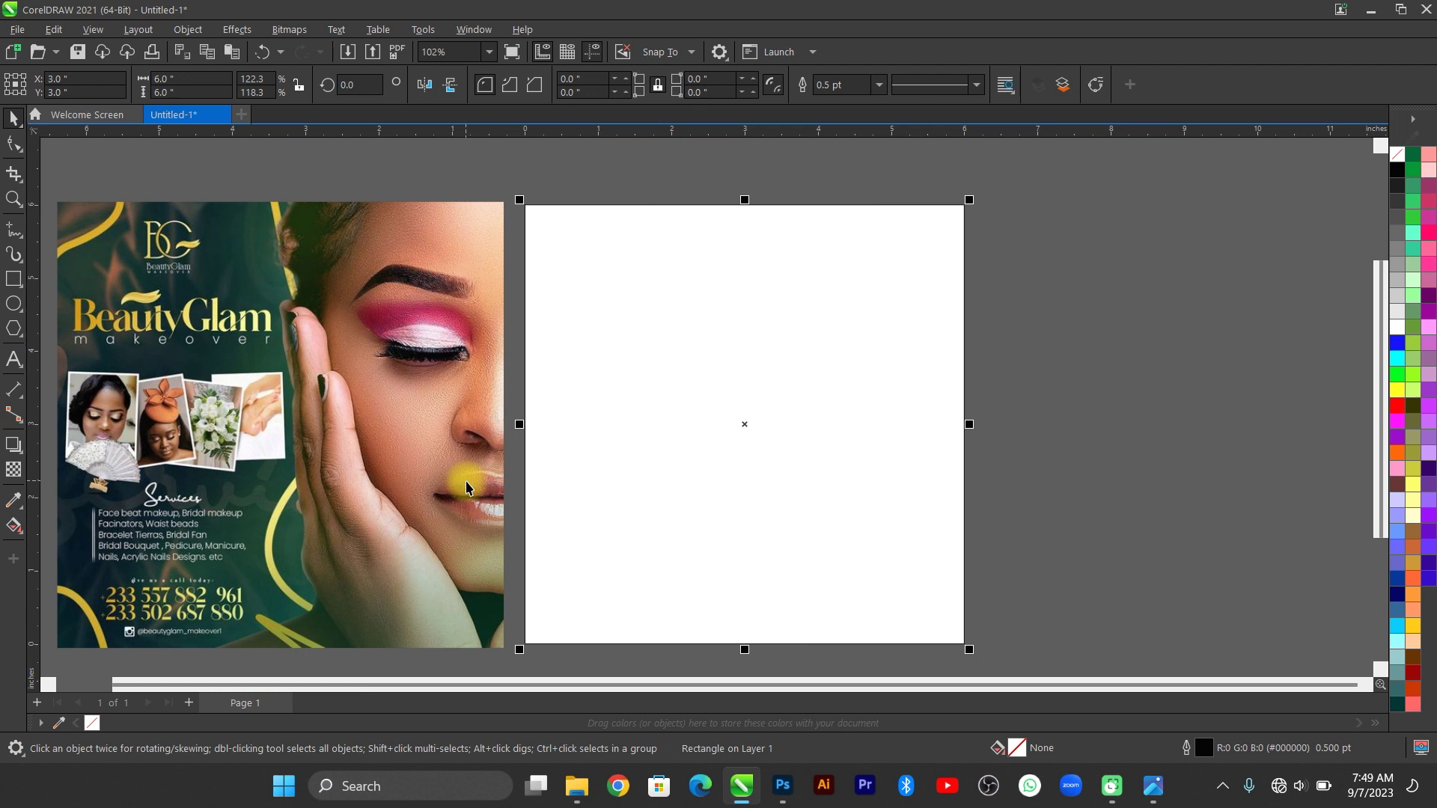
{"action": "key", "text": "super+d"}
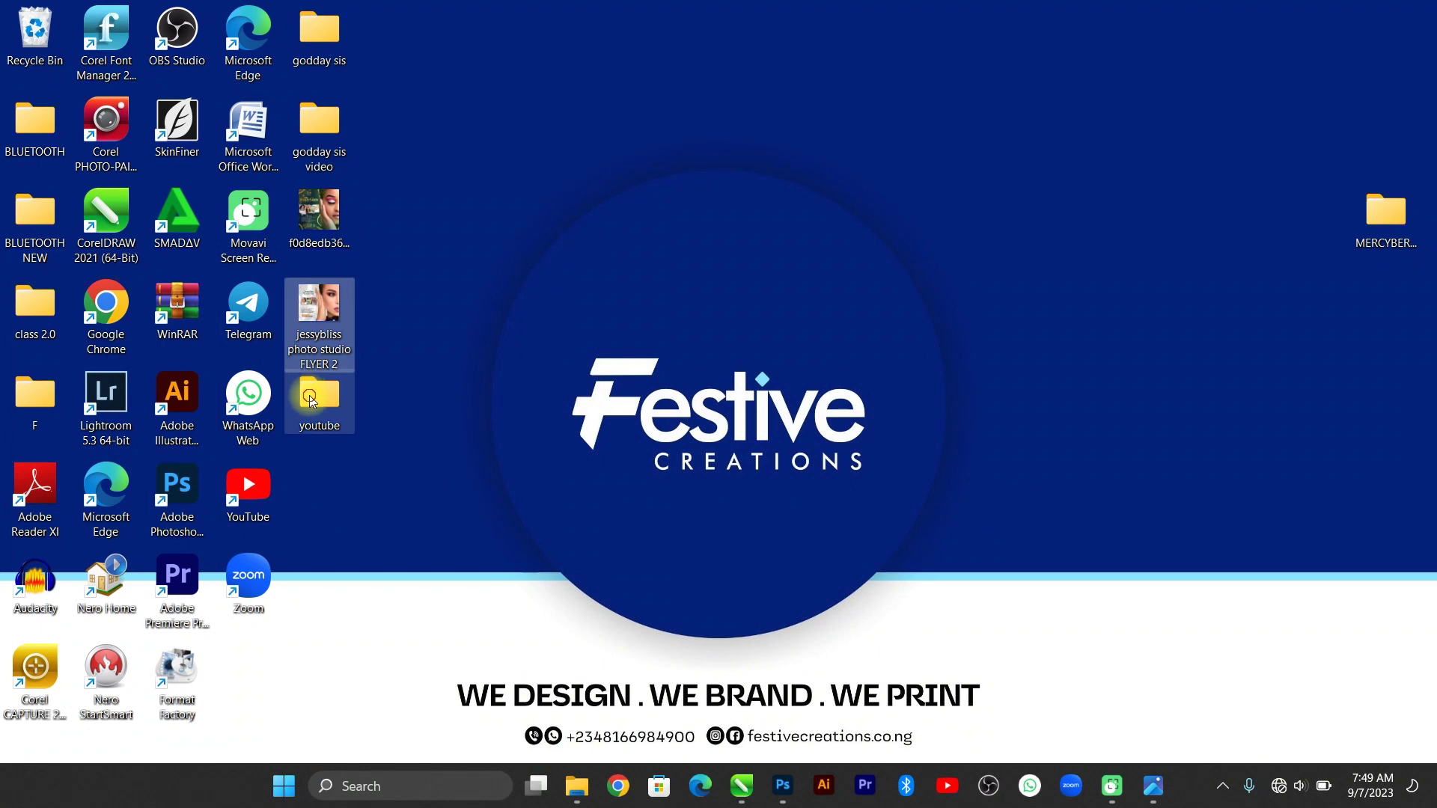
Open the youtube image folder maximized and copy the aa mm model photo.
{"action": "double_click", "coordinate": [319, 406]}
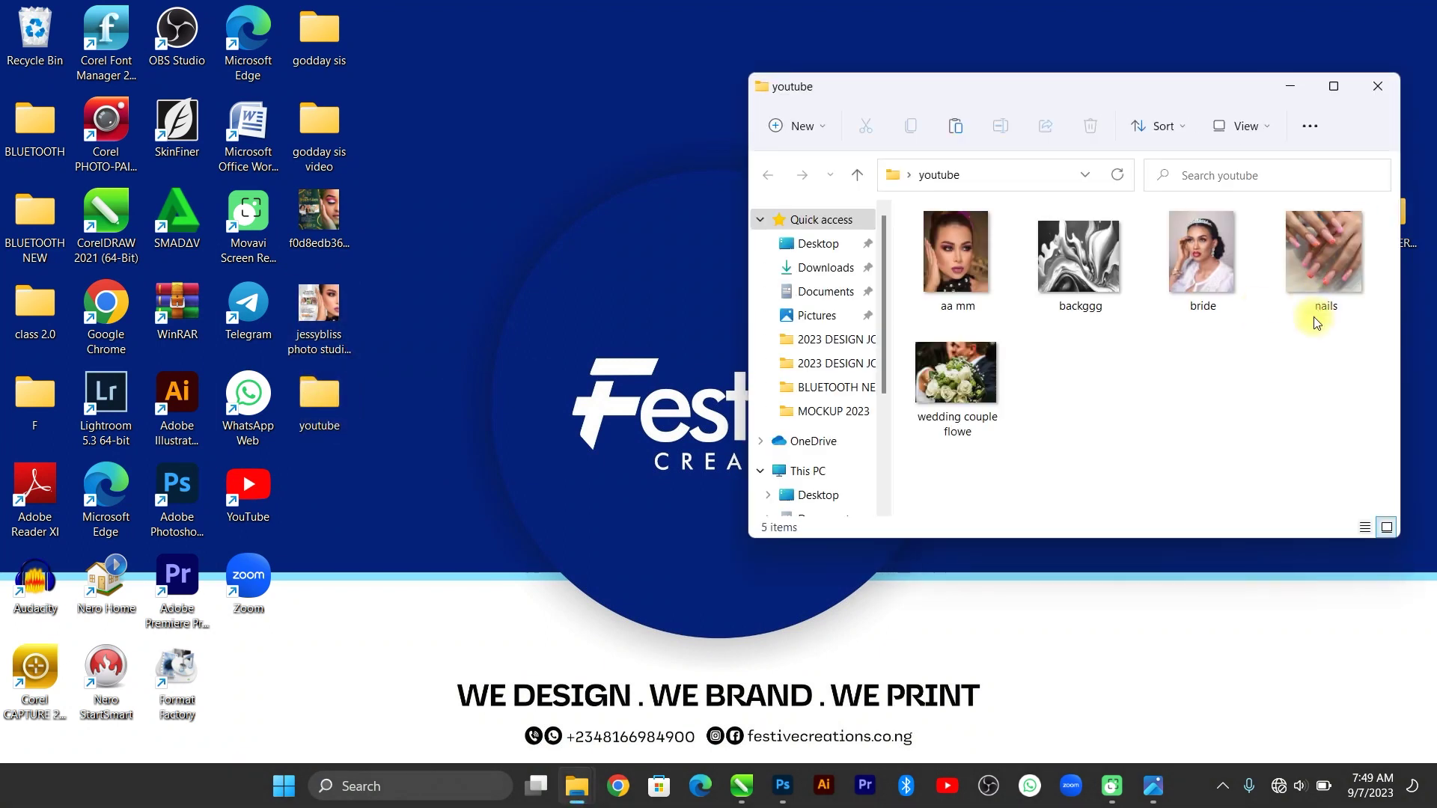
{"action": "mouse_move", "coordinate": [1320, 94]}
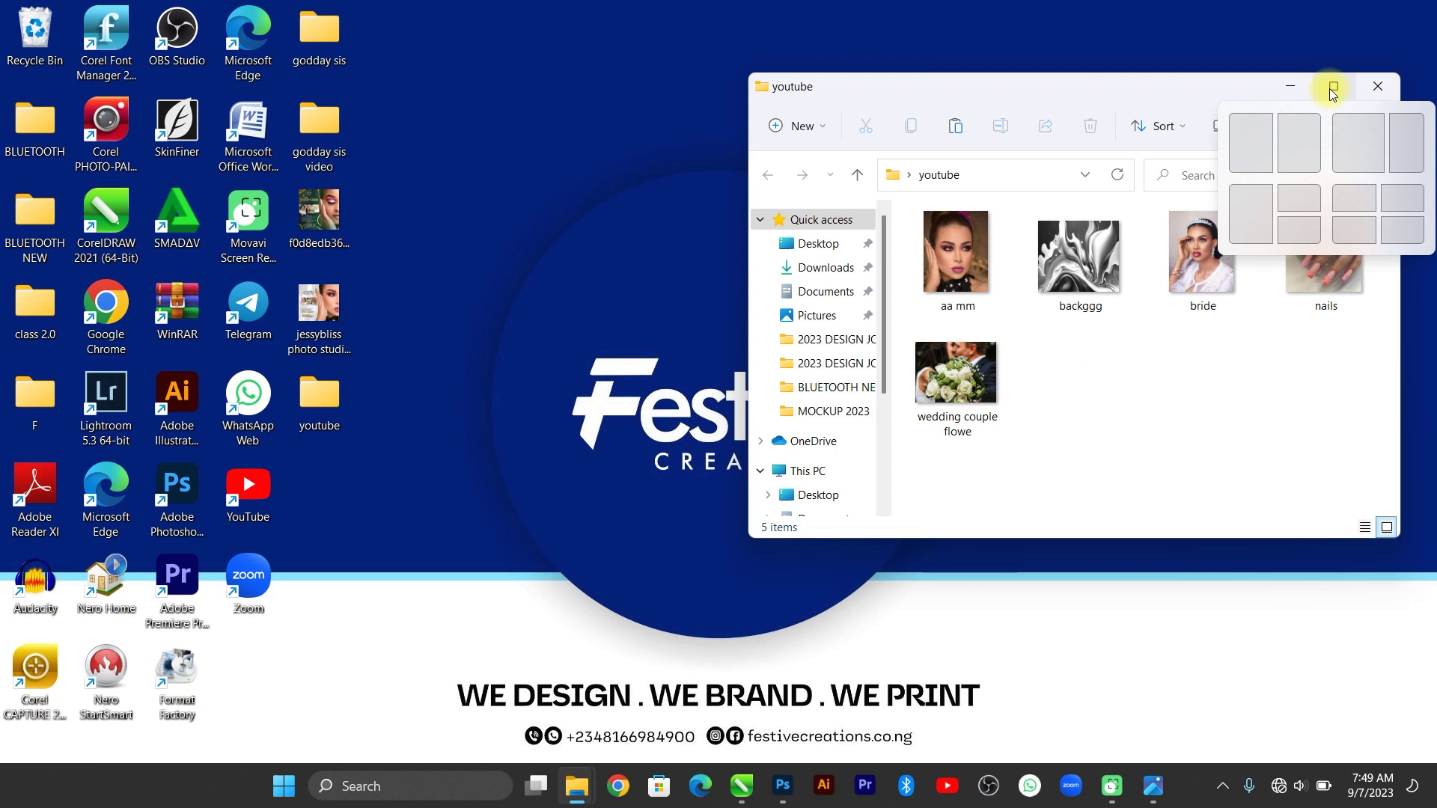
{"action": "left_click", "coordinate": [1333, 90]}
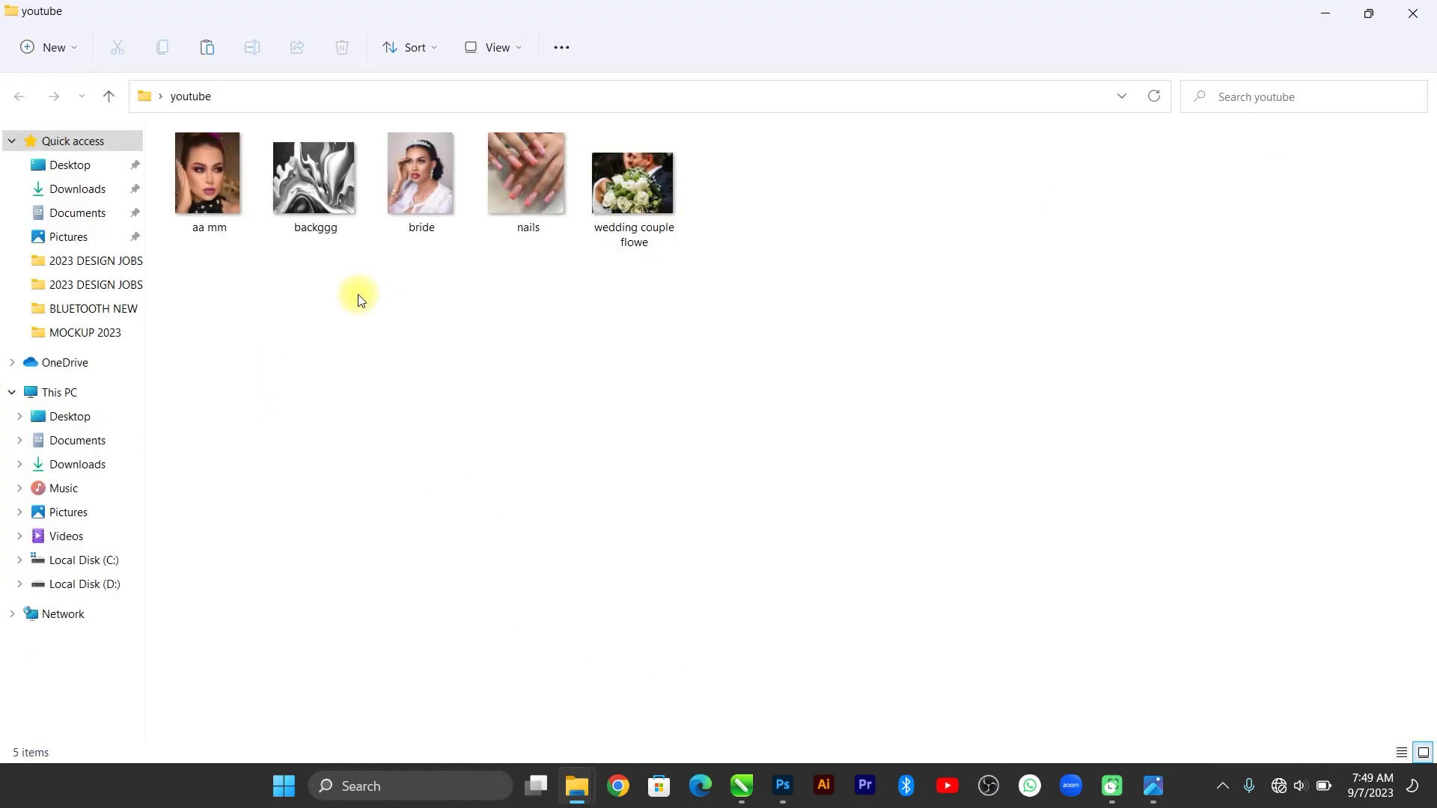
{"action": "left_click", "coordinate": [238, 191]}
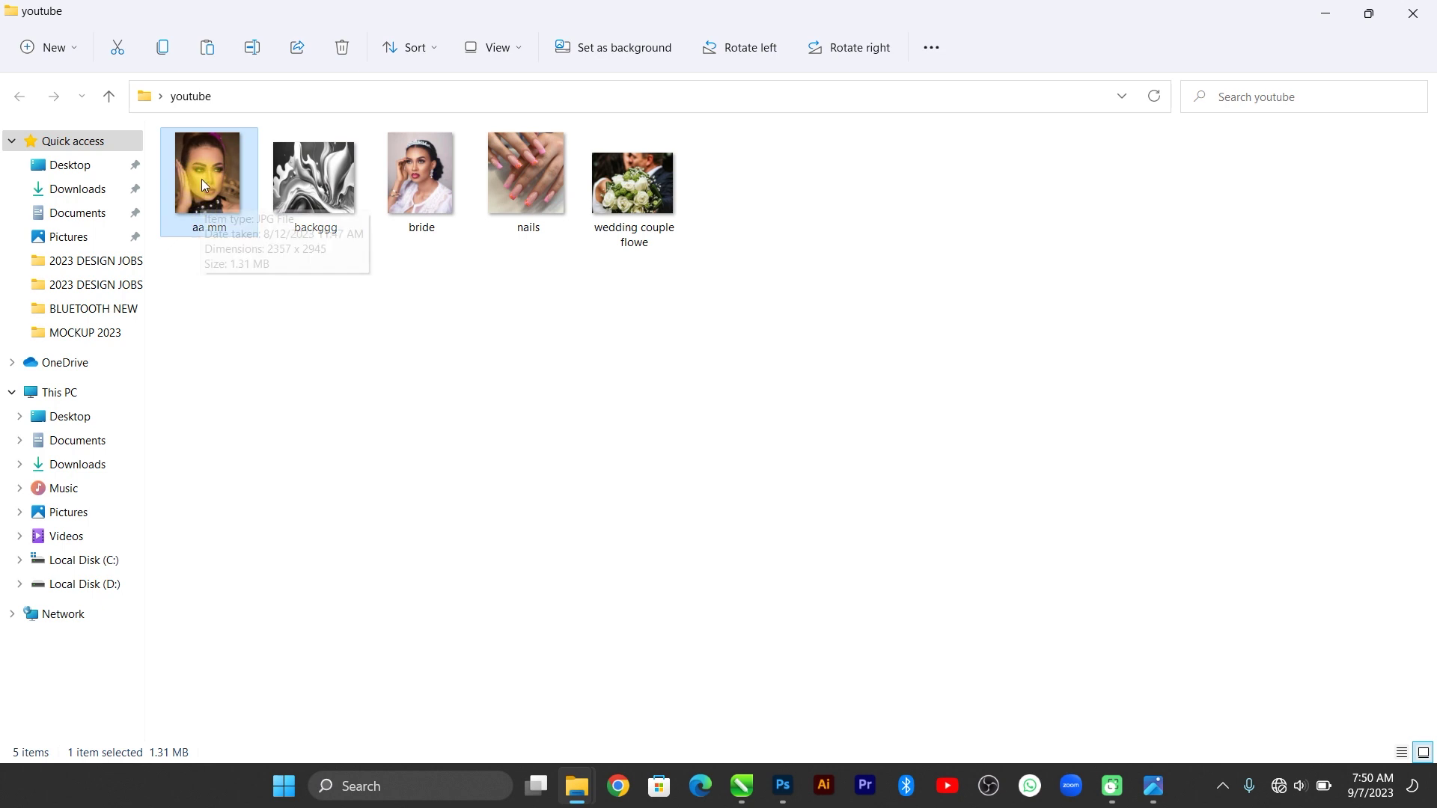
{"action": "key", "text": "ctrl+c"}
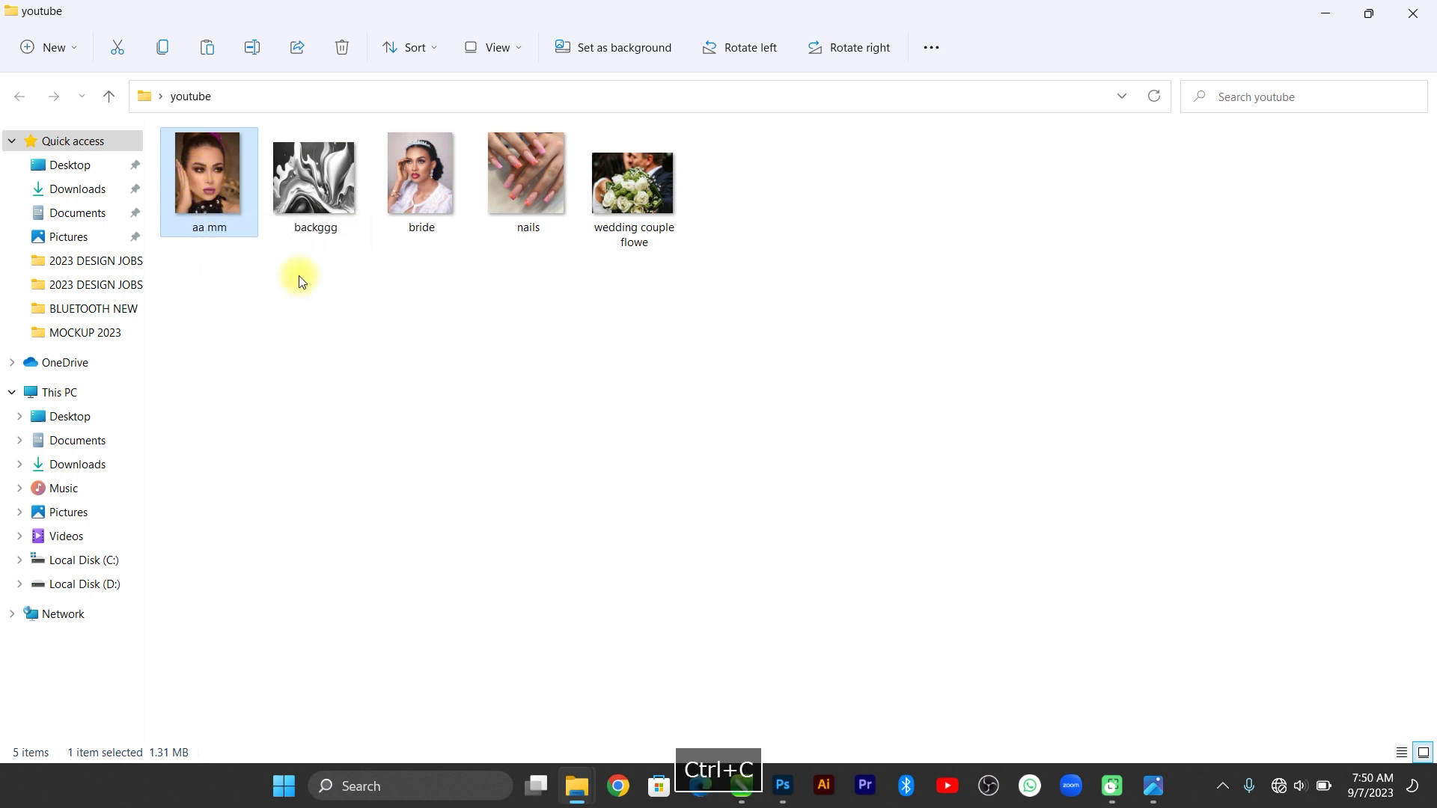
{"action": "left_click", "coordinate": [743, 786]}
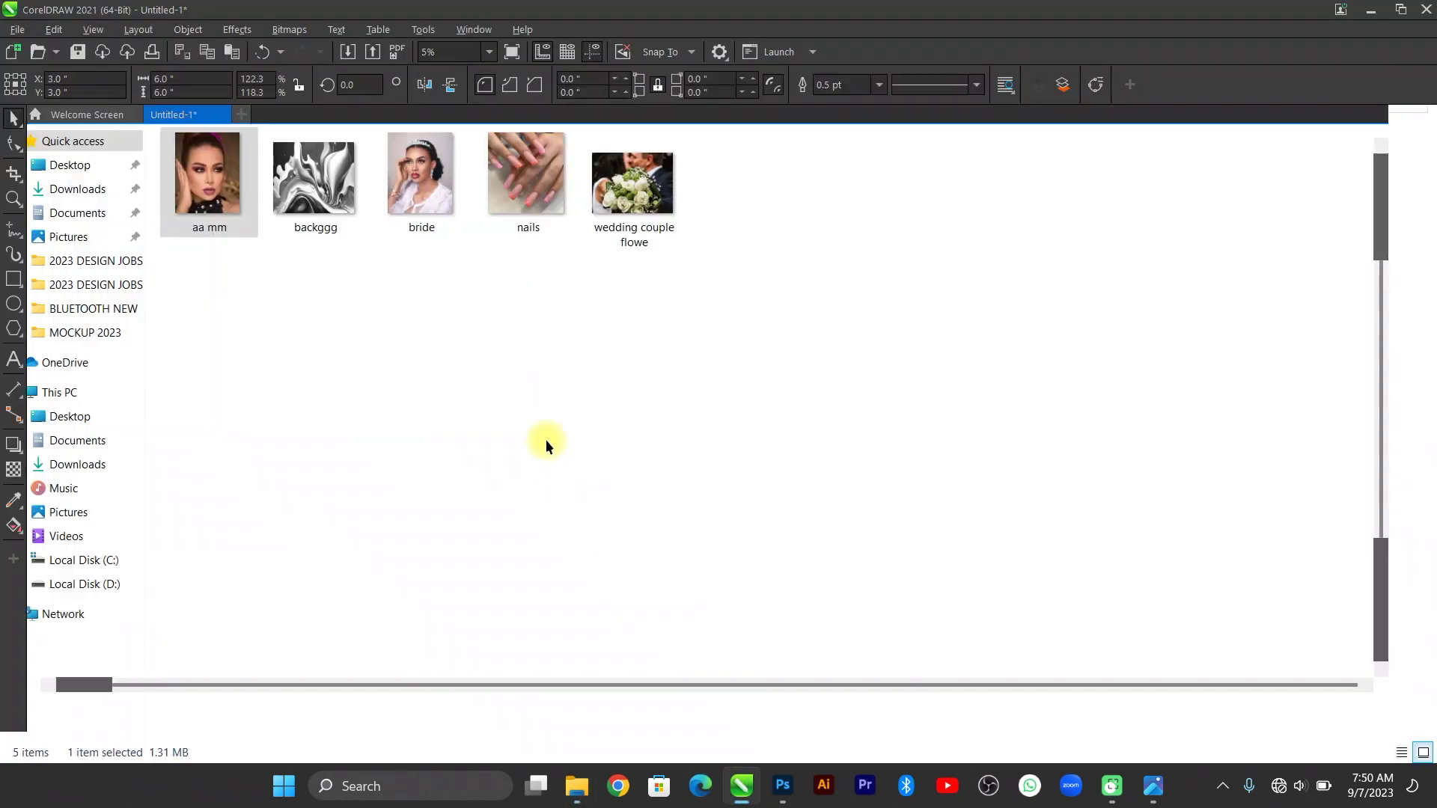
Paste the aa mm photo onto the page, then delete it again.
{"action": "key", "text": "ctrl+v"}
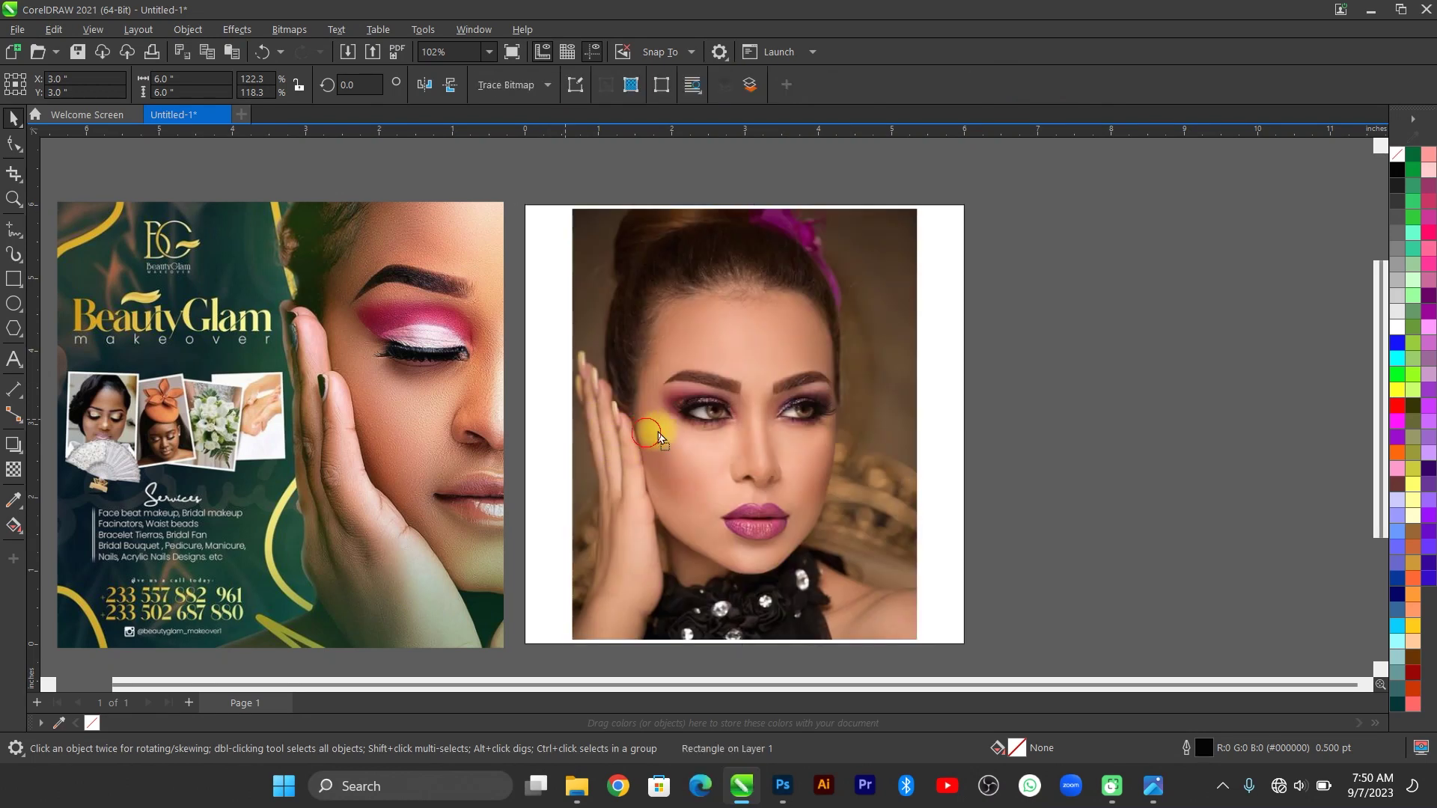
{"action": "left_click_drag", "start_coordinate": [738, 441], "coordinate": [907, 434]}
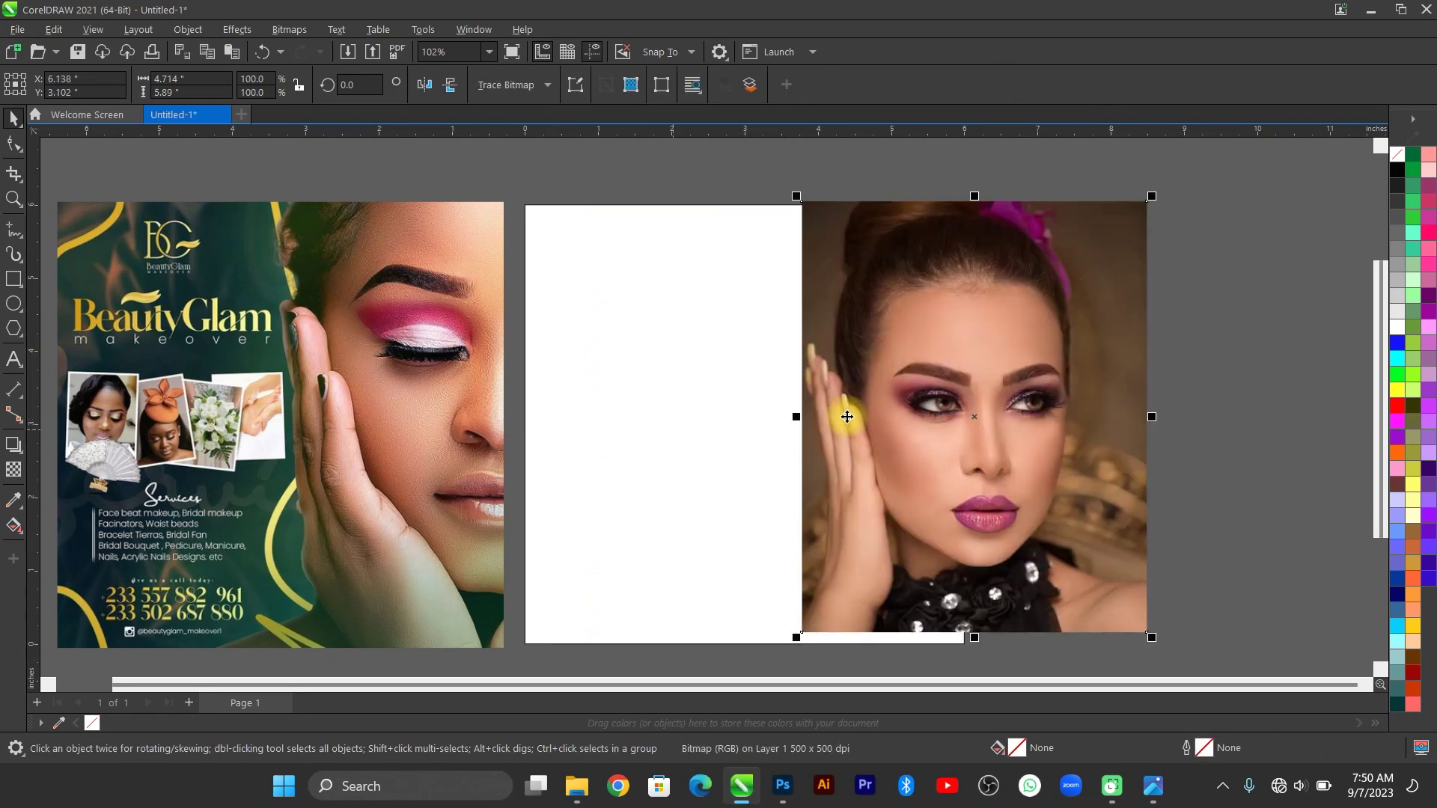
{"action": "key", "text": "Delete"}
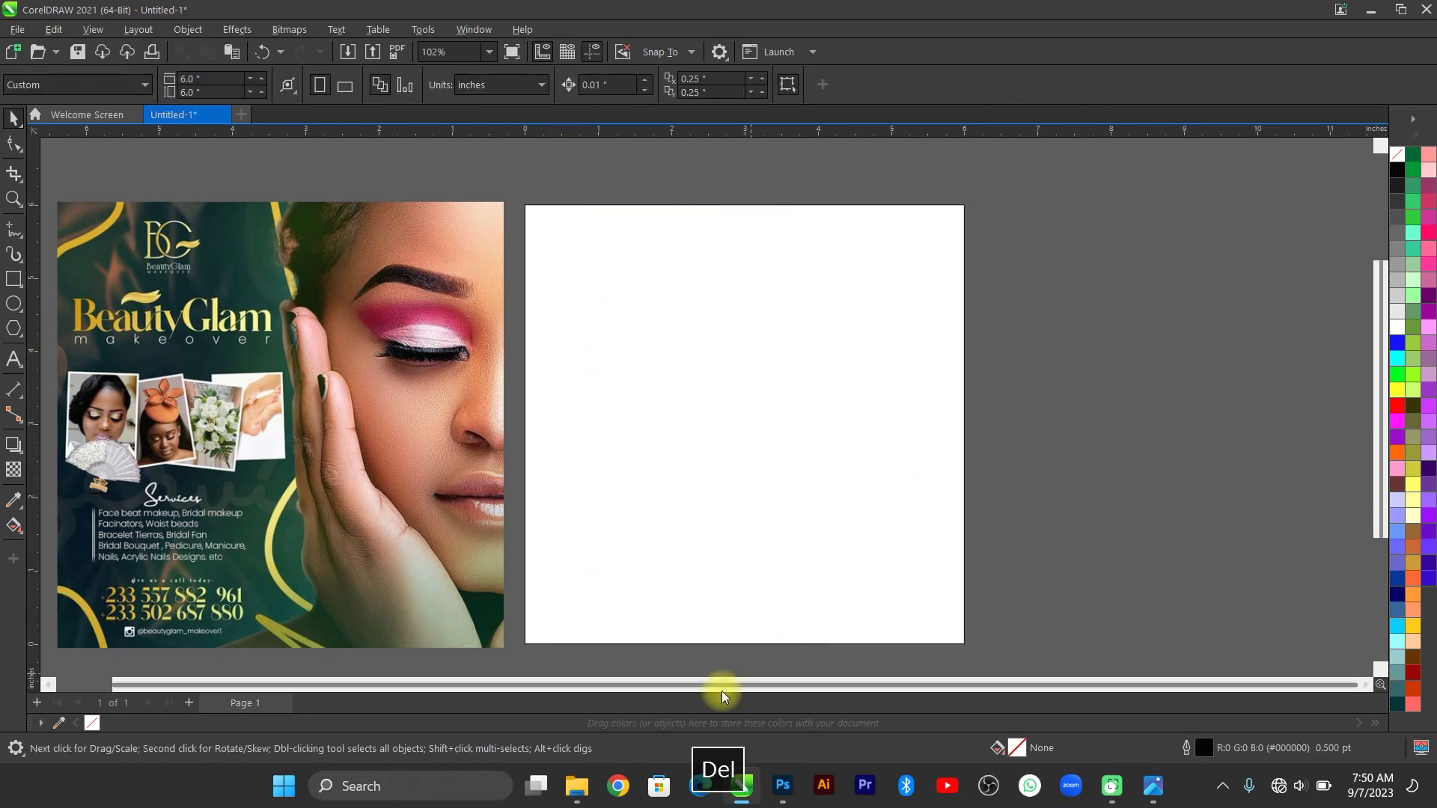
Drag the aa mm photo from the youtube folder over to Photoshop.
{"action": "mouse_move", "coordinate": [575, 797]}
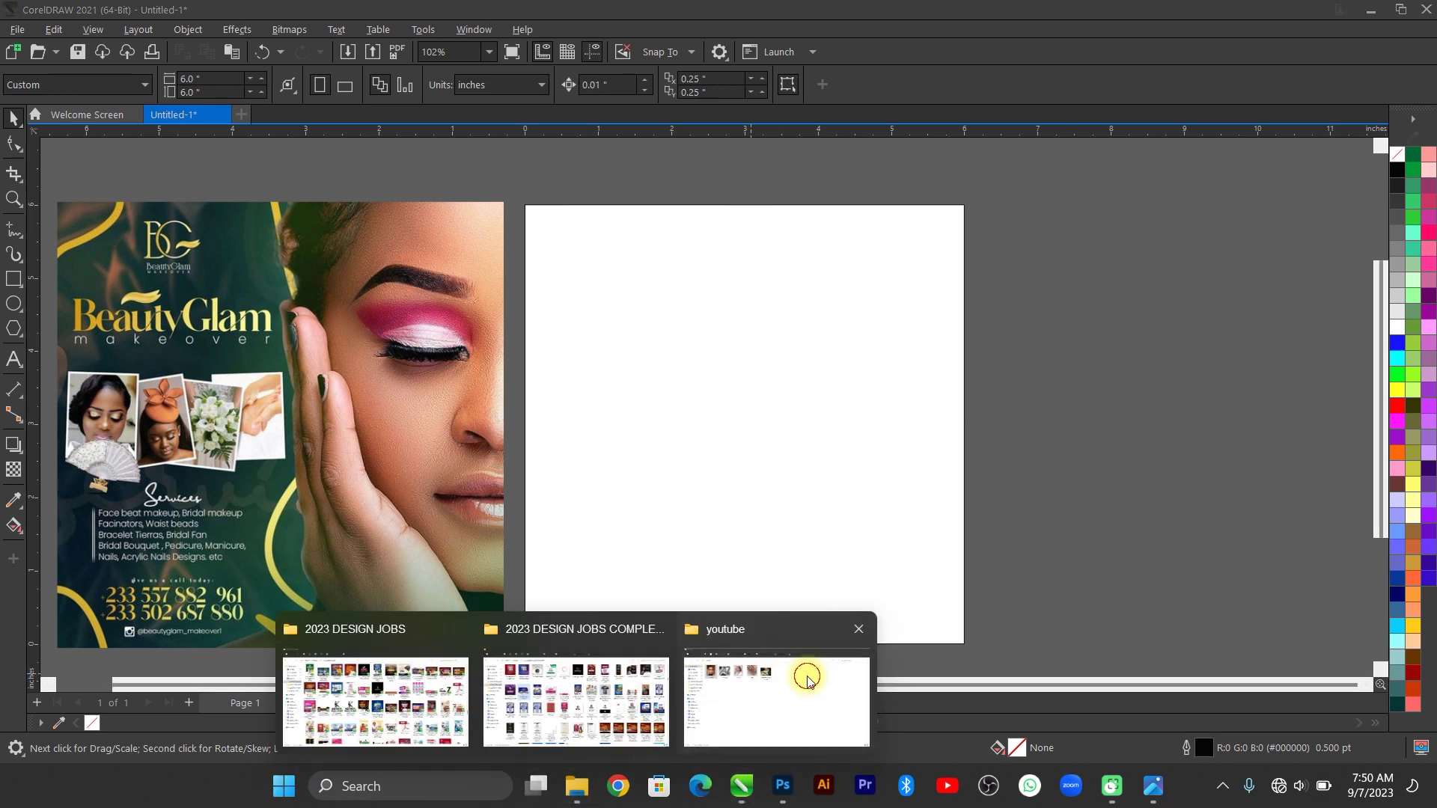
{"action": "left_click", "coordinate": [805, 674]}
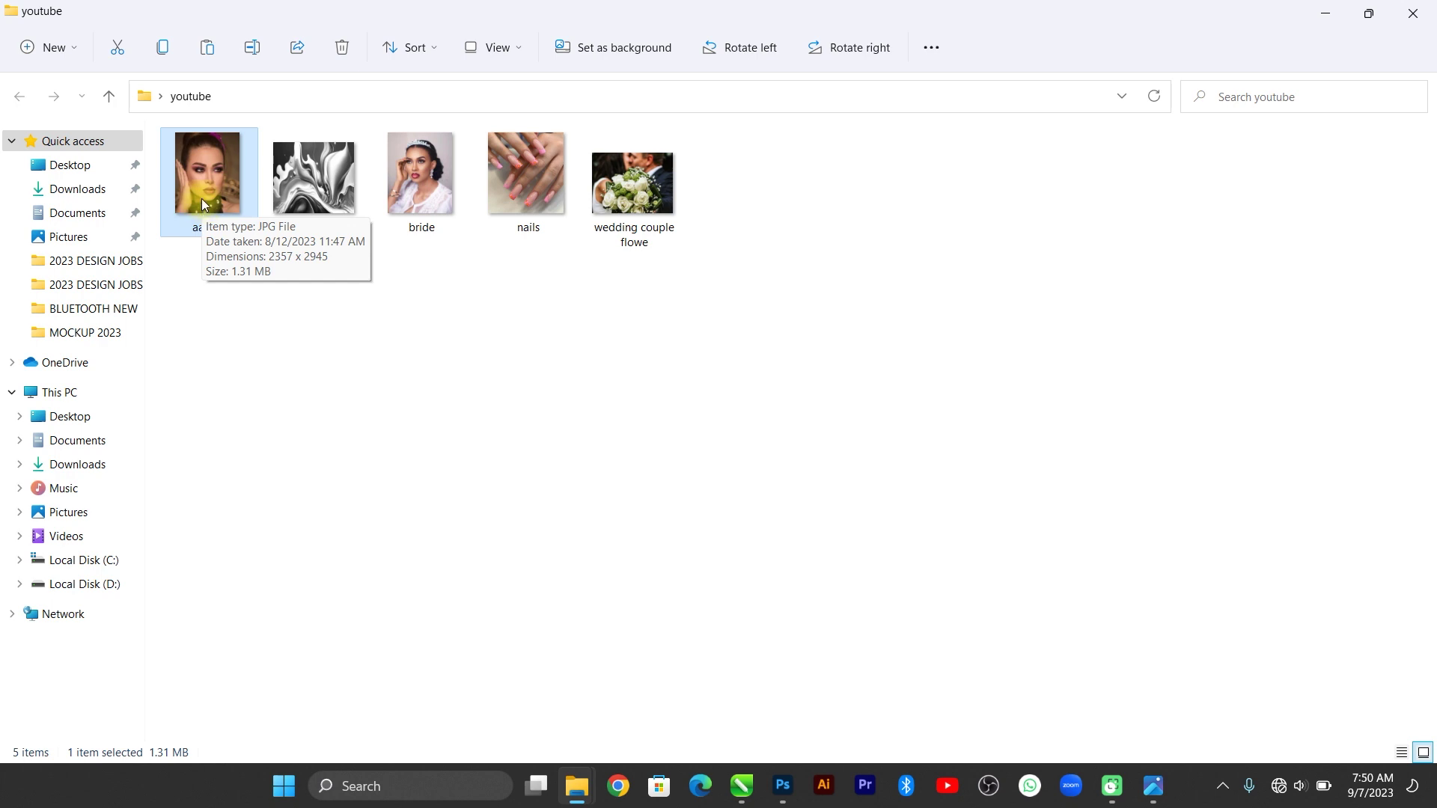
{"action": "left_click_drag", "start_coordinate": [202, 206], "coordinate": [458, 510]}
{"action": "key", "text": "alt+Tab"}
{"action": "key", "text": "alt+Tab"}
{"action": "key", "text": "alt+Tab"}
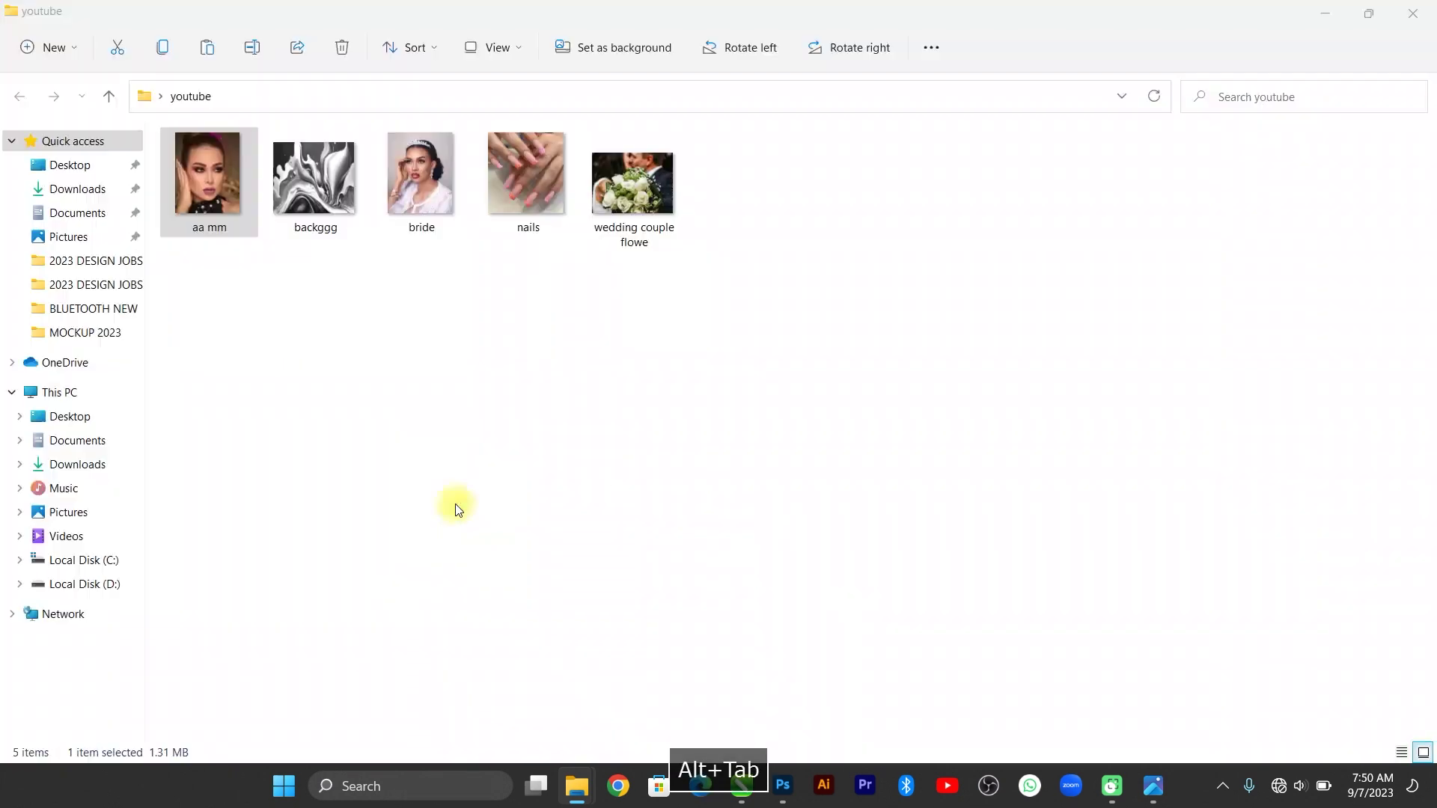
{"action": "key", "text": "alt+Tab"}
{"action": "key", "text": "space"}
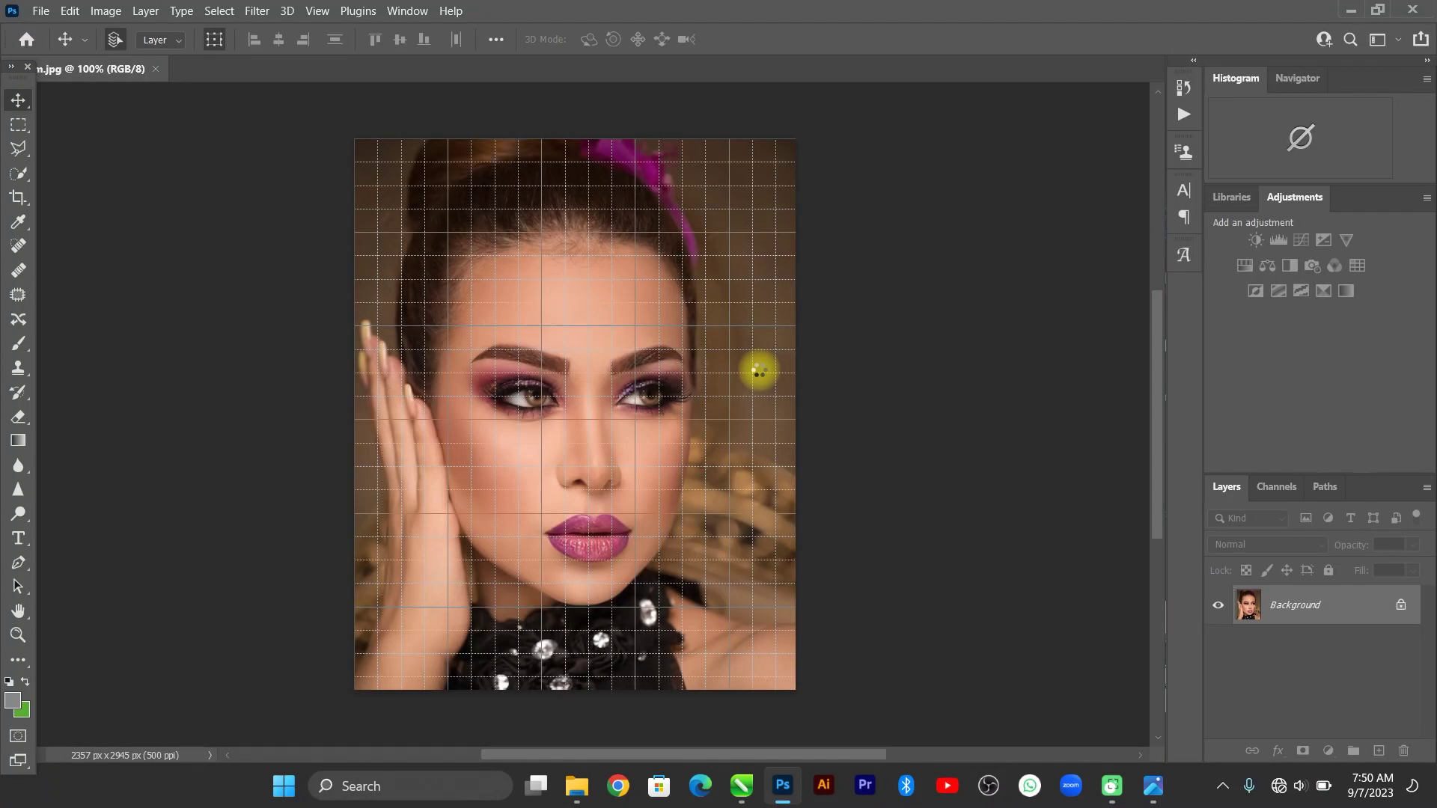
Hide the grid overlay on the opened aa mm photo.
{"action": "key", "text": "ctrl+h"}
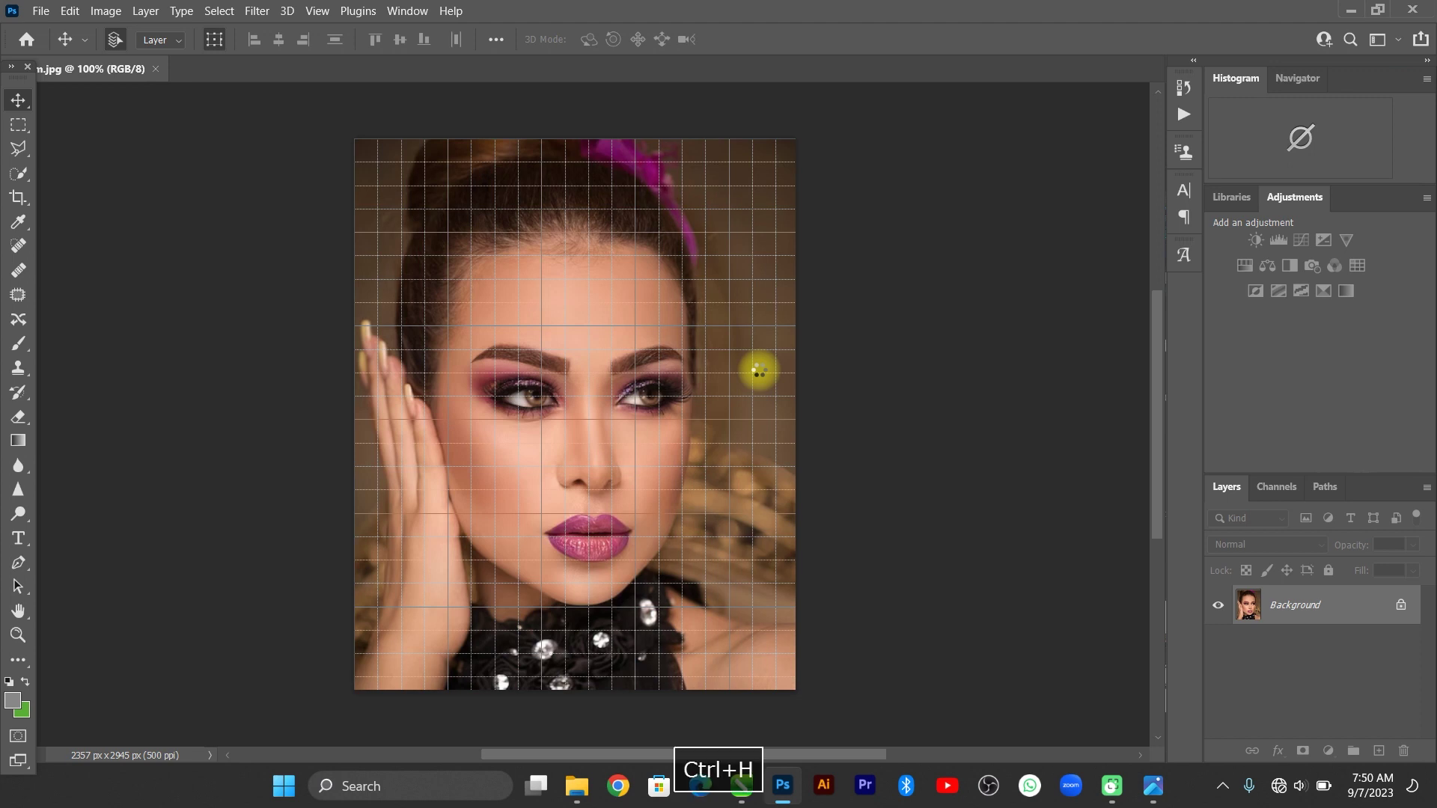
Convert the Background into editable Layer 0, choose the Polygonal Lasso, and fit the photo on screen.
{"action": "double_click", "coordinate": [1340, 605]}
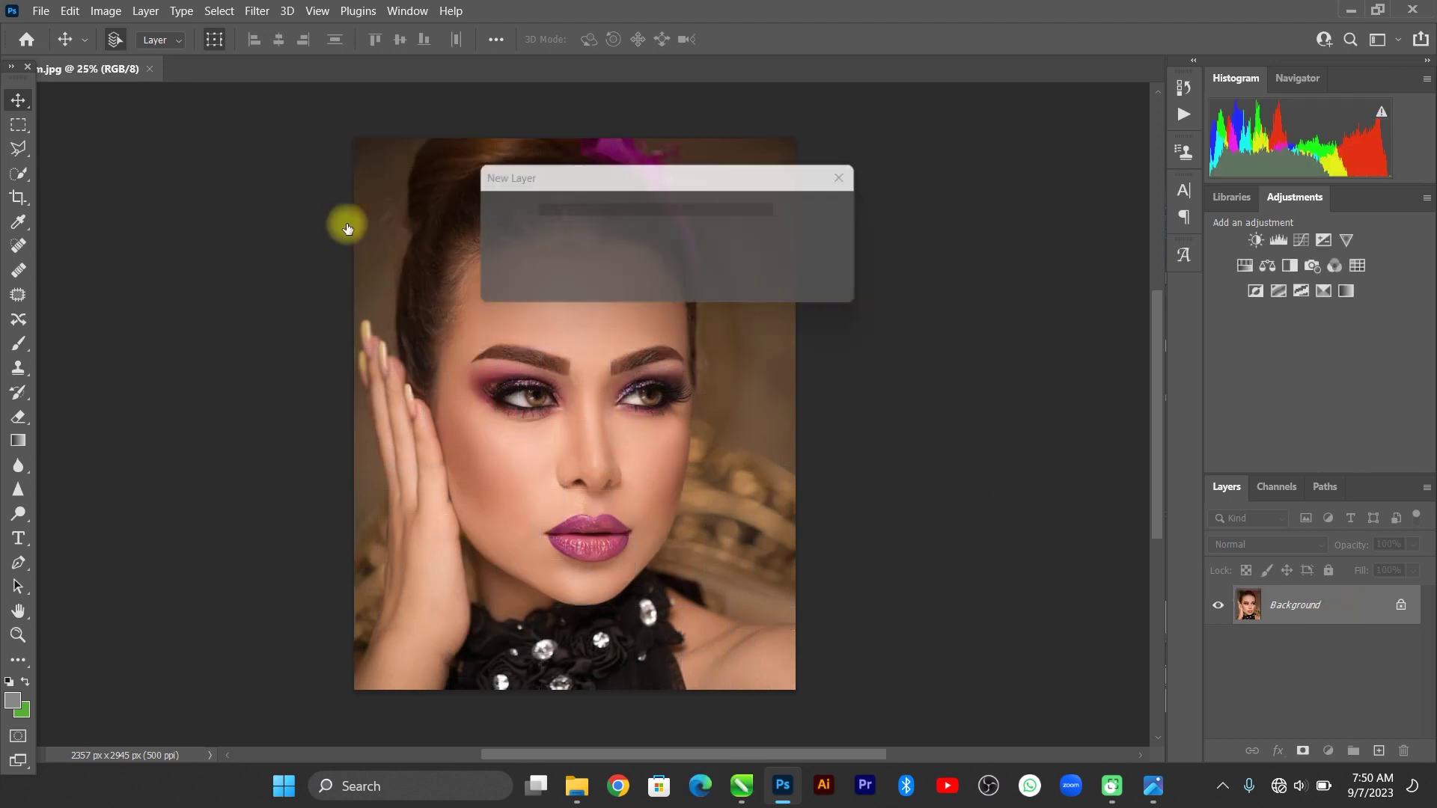
{"action": "key", "text": "Return"}
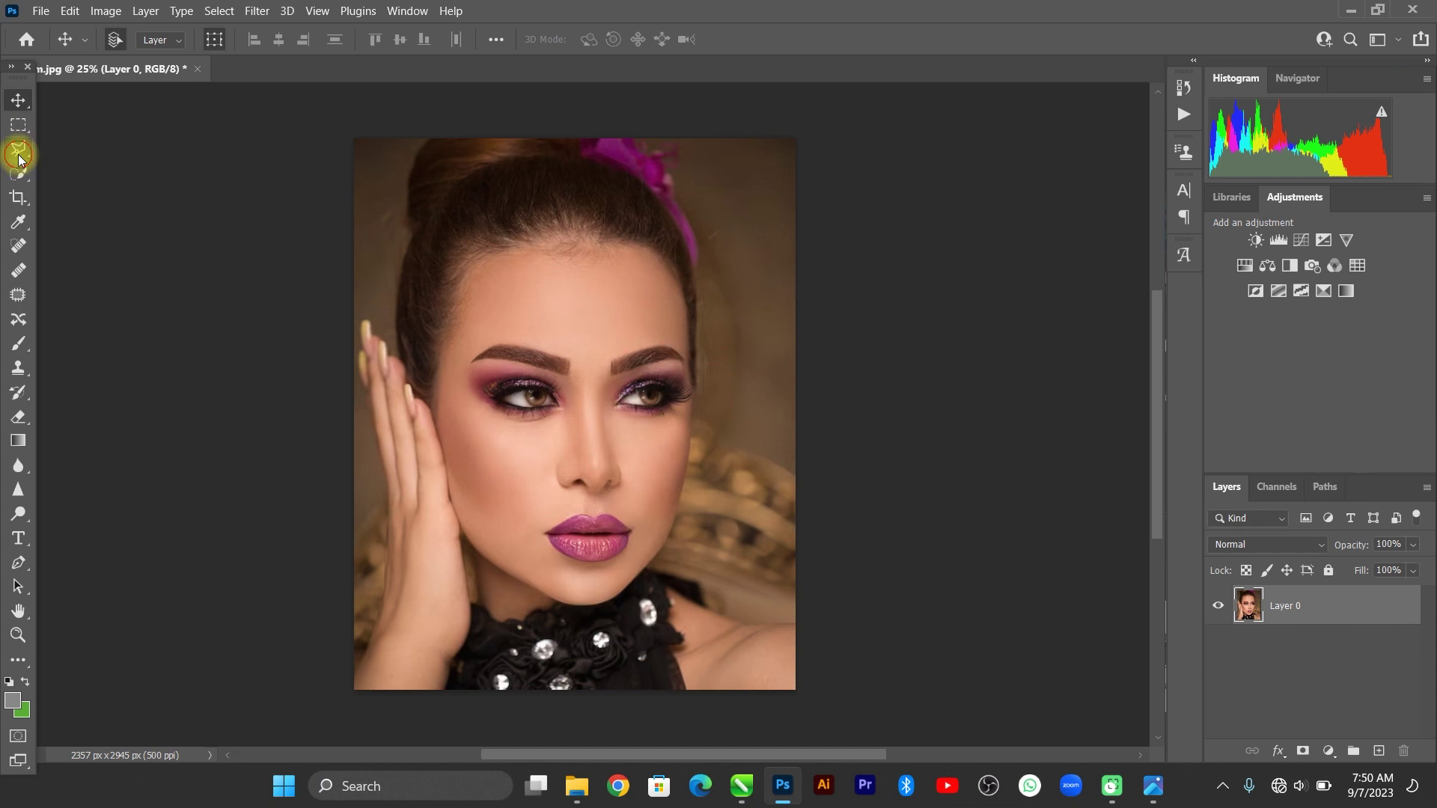
{"action": "left_click", "coordinate": [20, 158]}
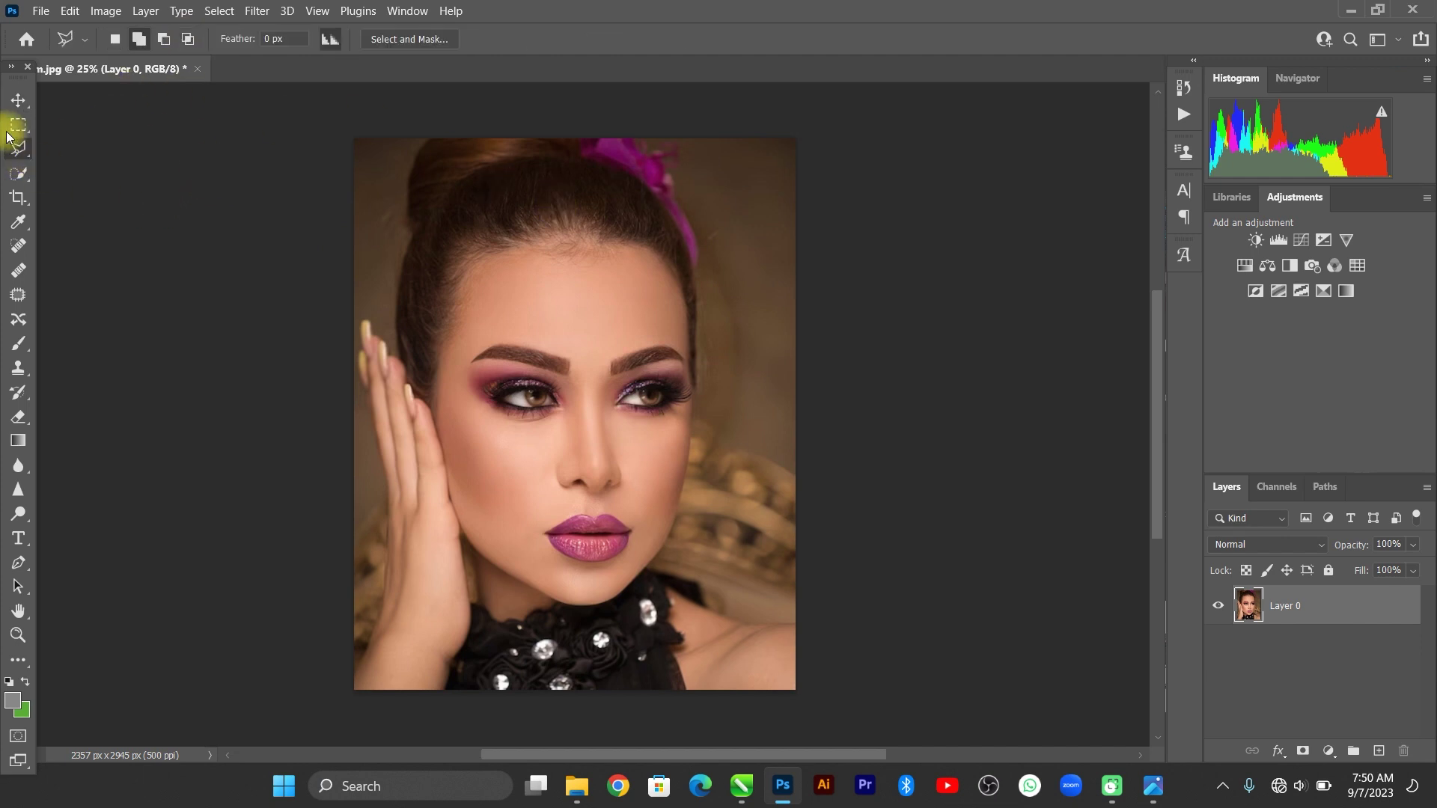
{"action": "left_click", "coordinate": [18, 197]}
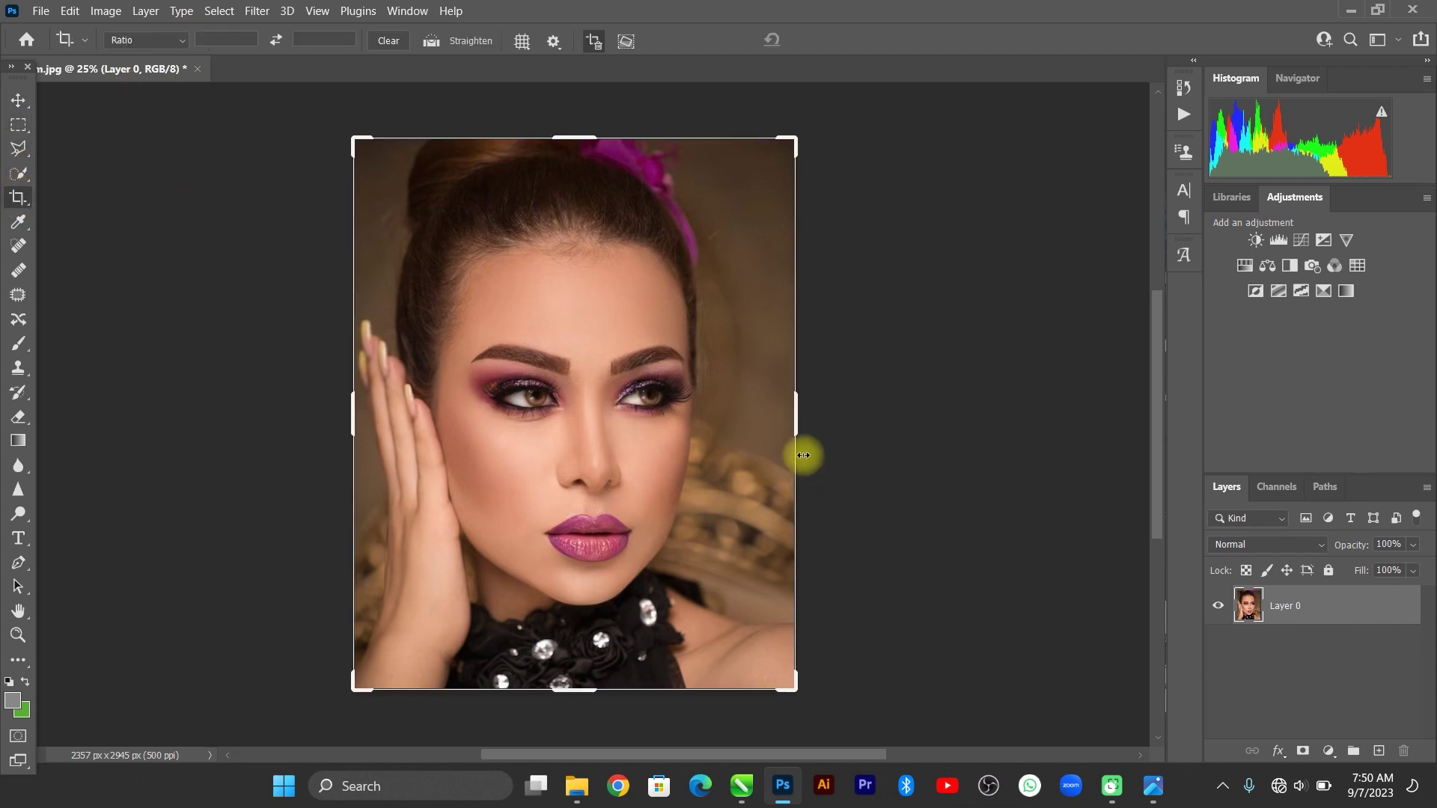
{"action": "left_click", "coordinate": [17, 152]}
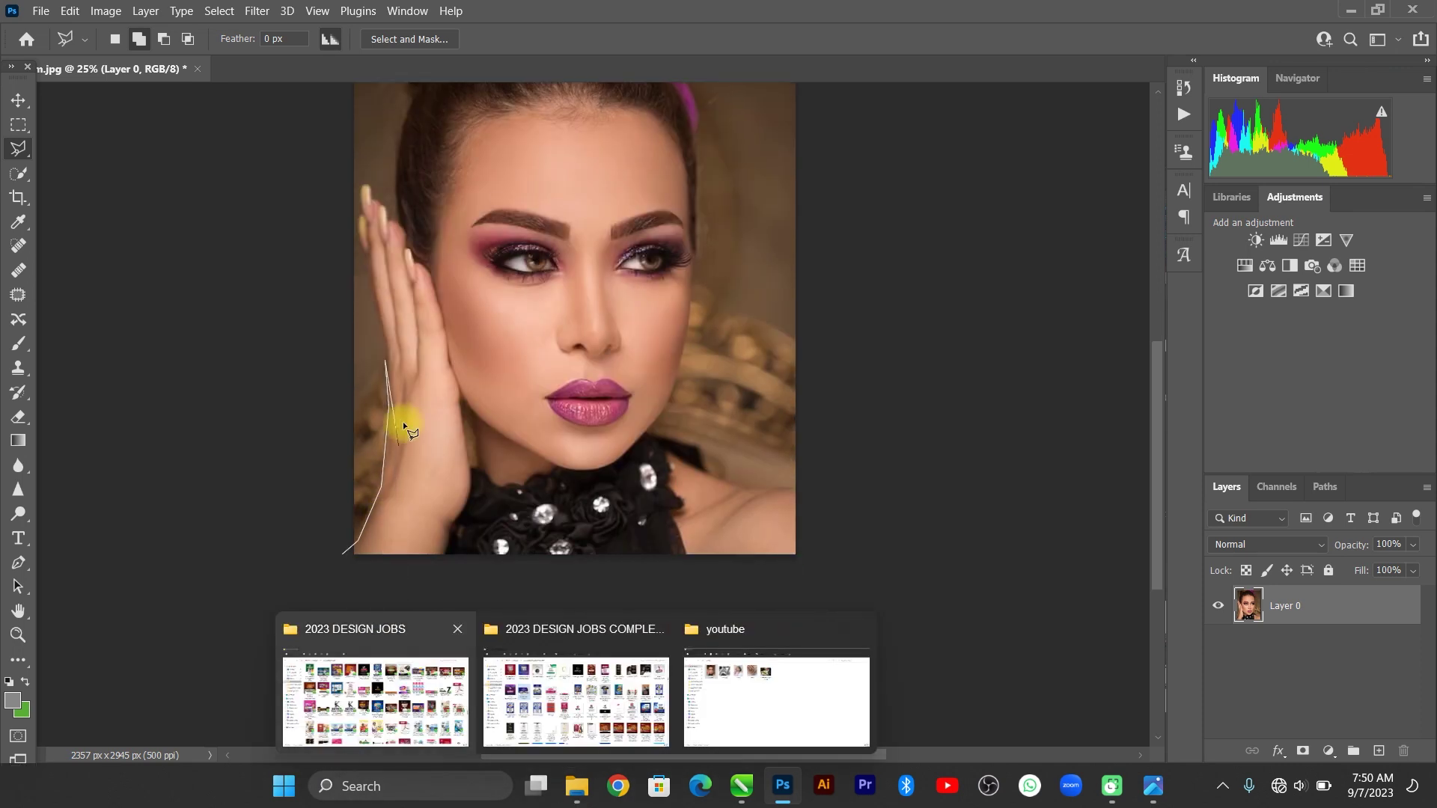
{"action": "double_click", "coordinate": [551, 386]}
{"action": "key", "text": "ctrl+z"}
{"action": "key", "text": "ctrl+0"}
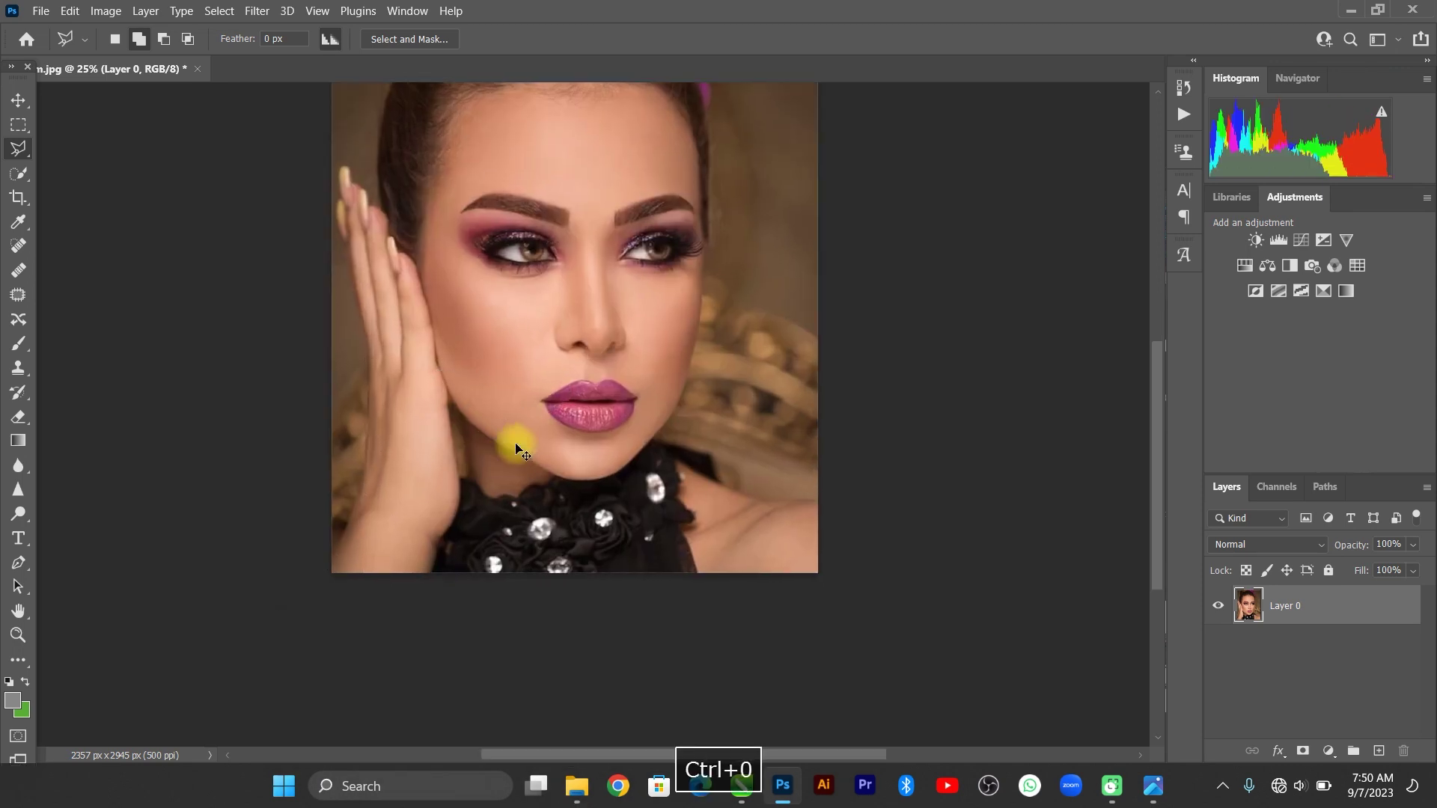
Use Select > Subject to outline the model, then zoom in to check the hand's edge and zoom back out.
{"action": "left_click", "coordinate": [218, 11]}
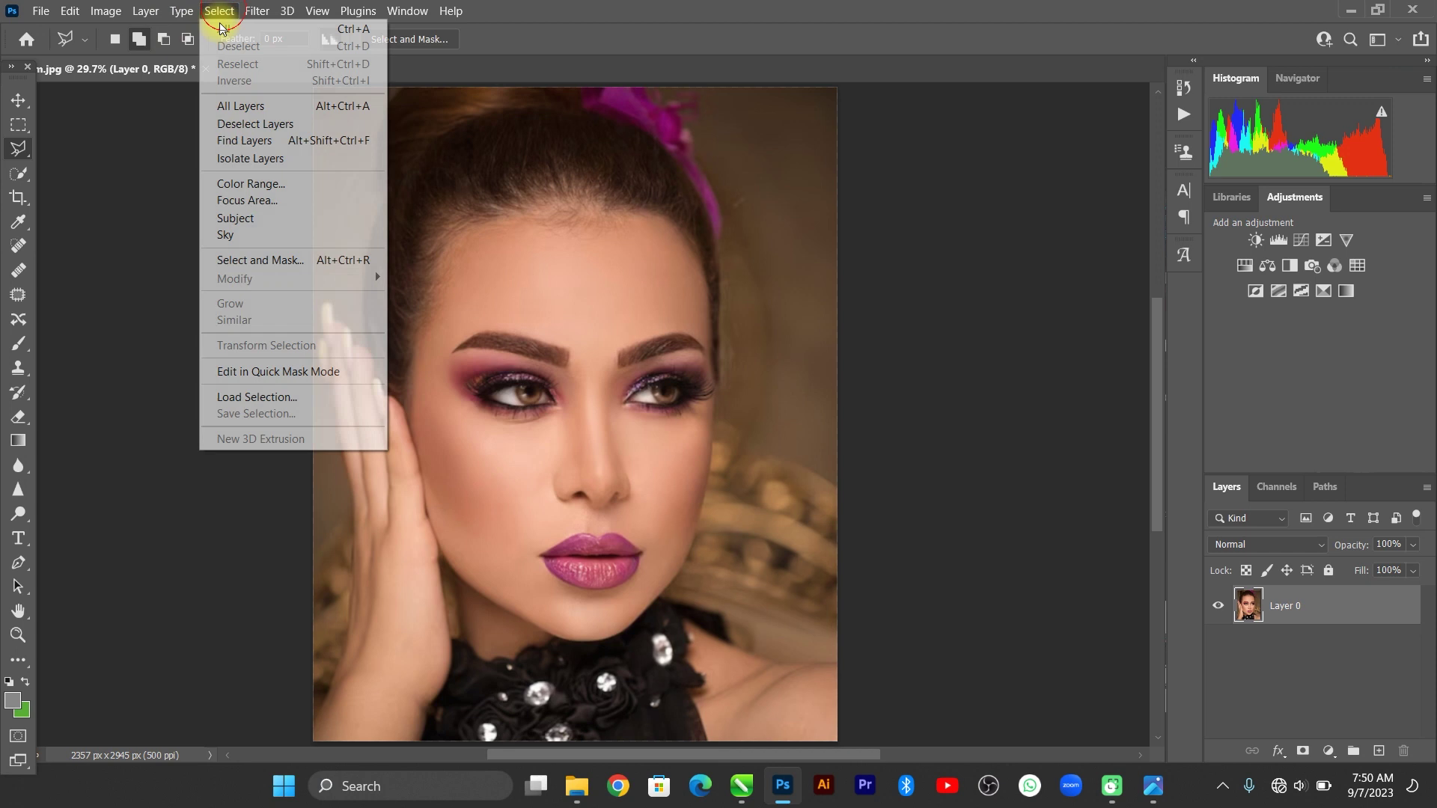
{"action": "left_click", "coordinate": [261, 228]}
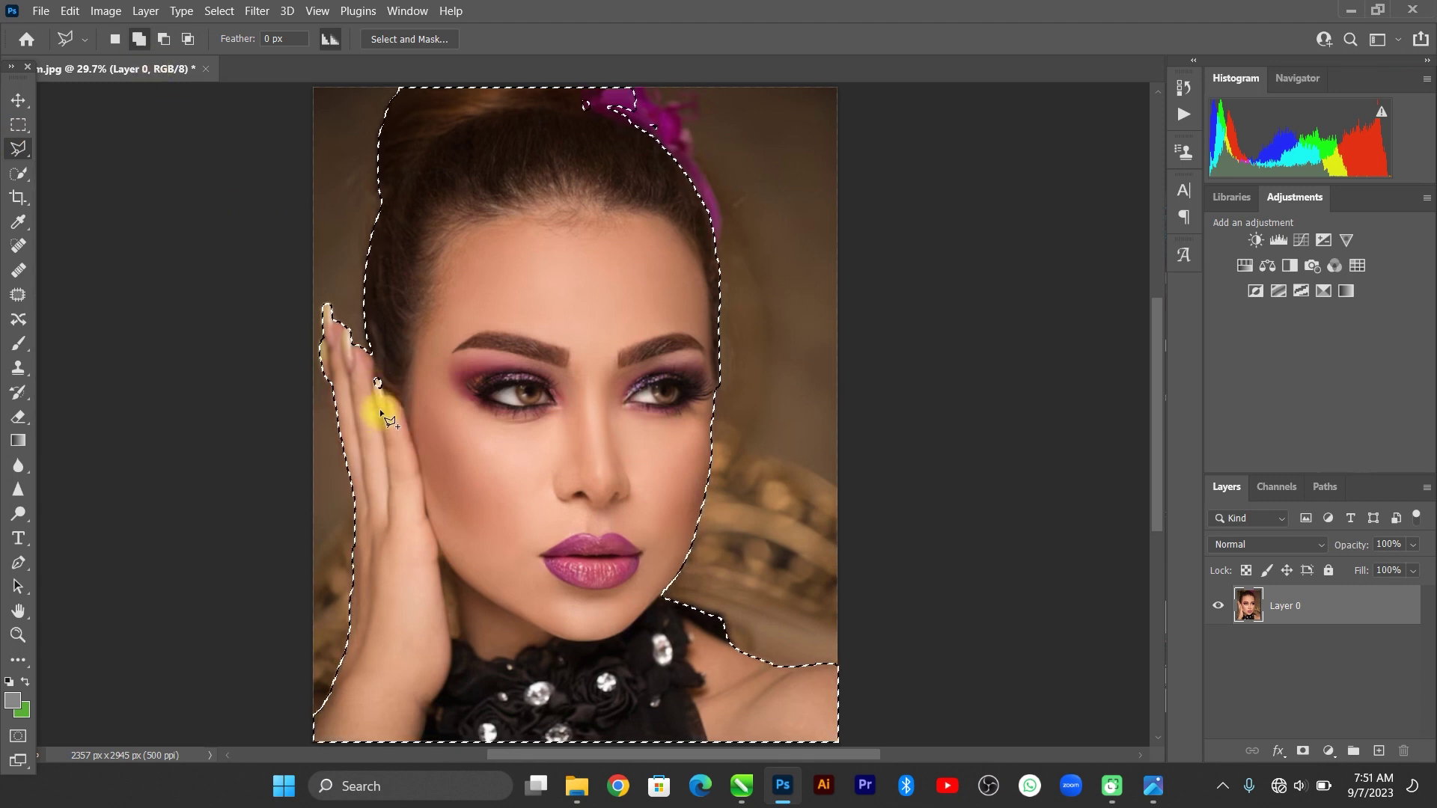
{"action": "scroll", "coordinate": [379, 408], "scroll_direction": "up", "scroll_amount": 2}
{"action": "scroll", "coordinate": [377, 430], "scroll_direction": "down", "scroll_amount": 1}
{"action": "key", "text": "ctrl+="}
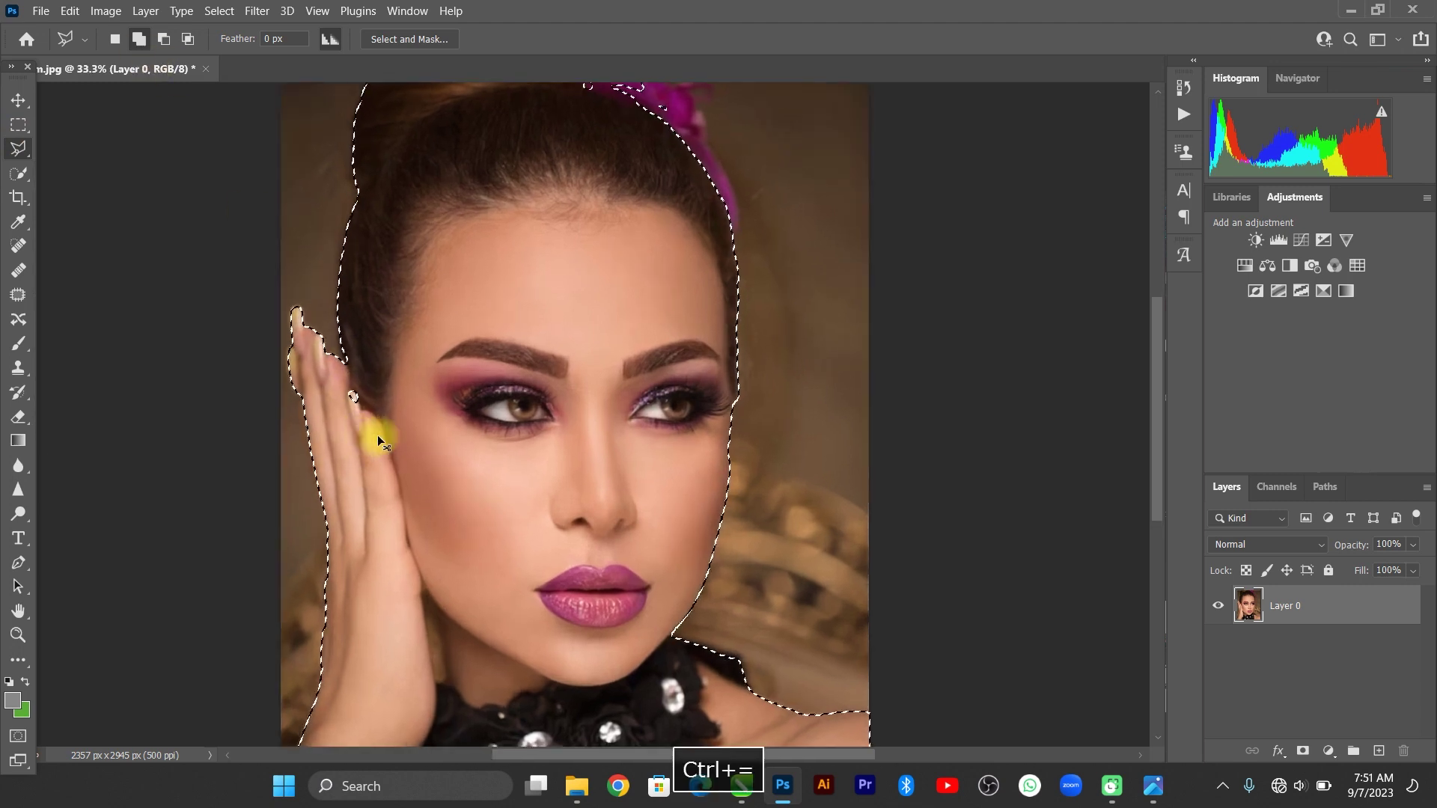
{"action": "key", "text": "ctrl+="}
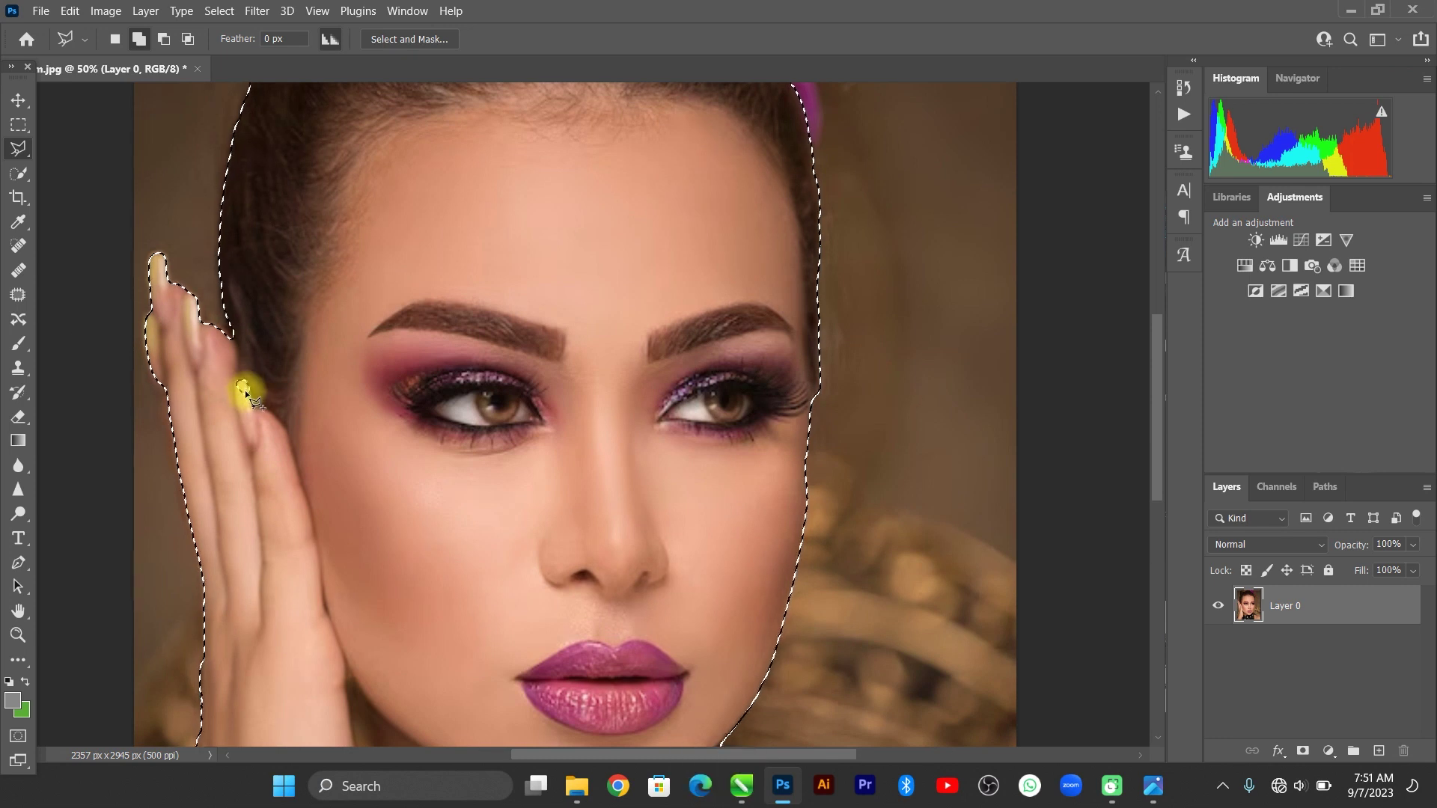
{"action": "key", "text": "ctrl+0"}
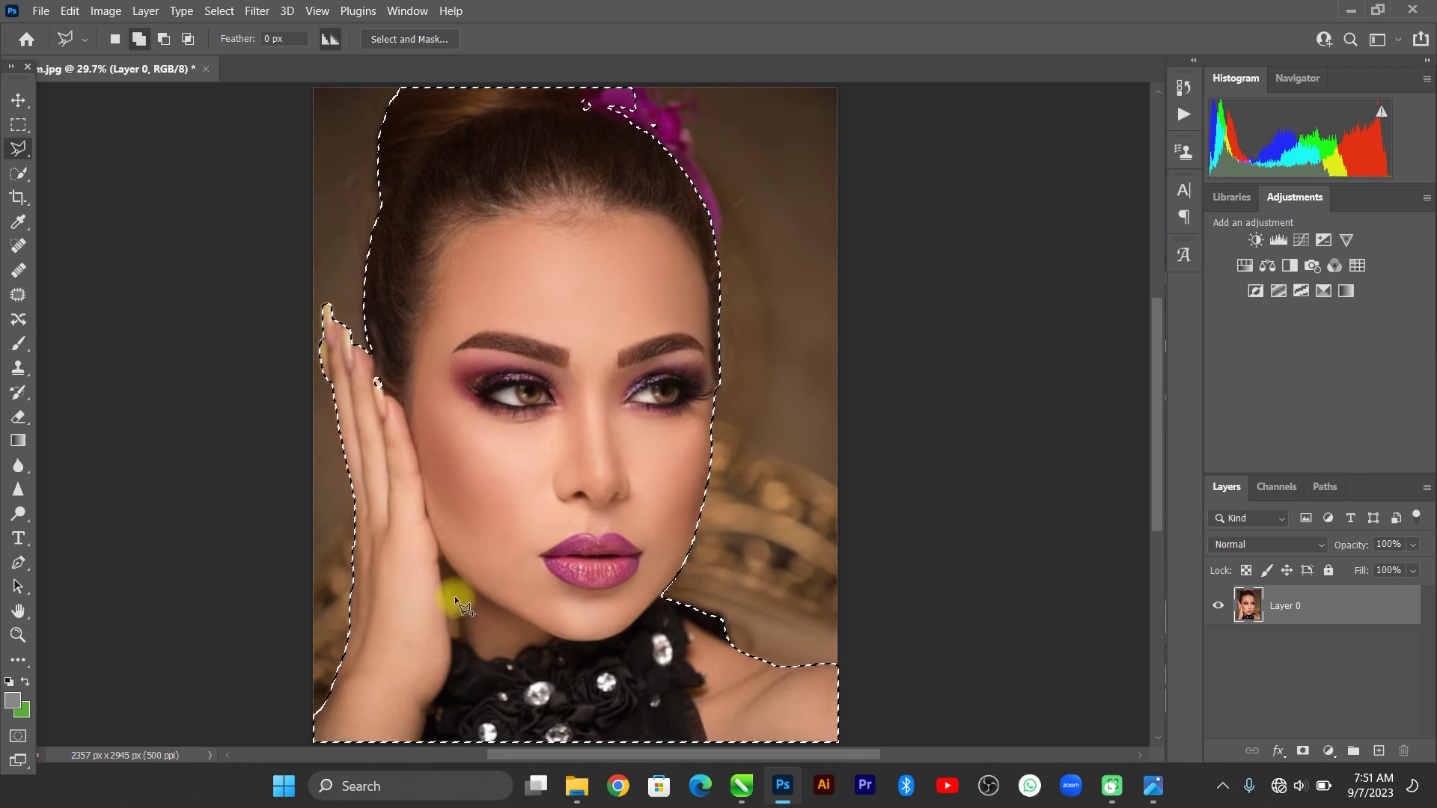
{"action": "key", "text": "ctrl+minus"}
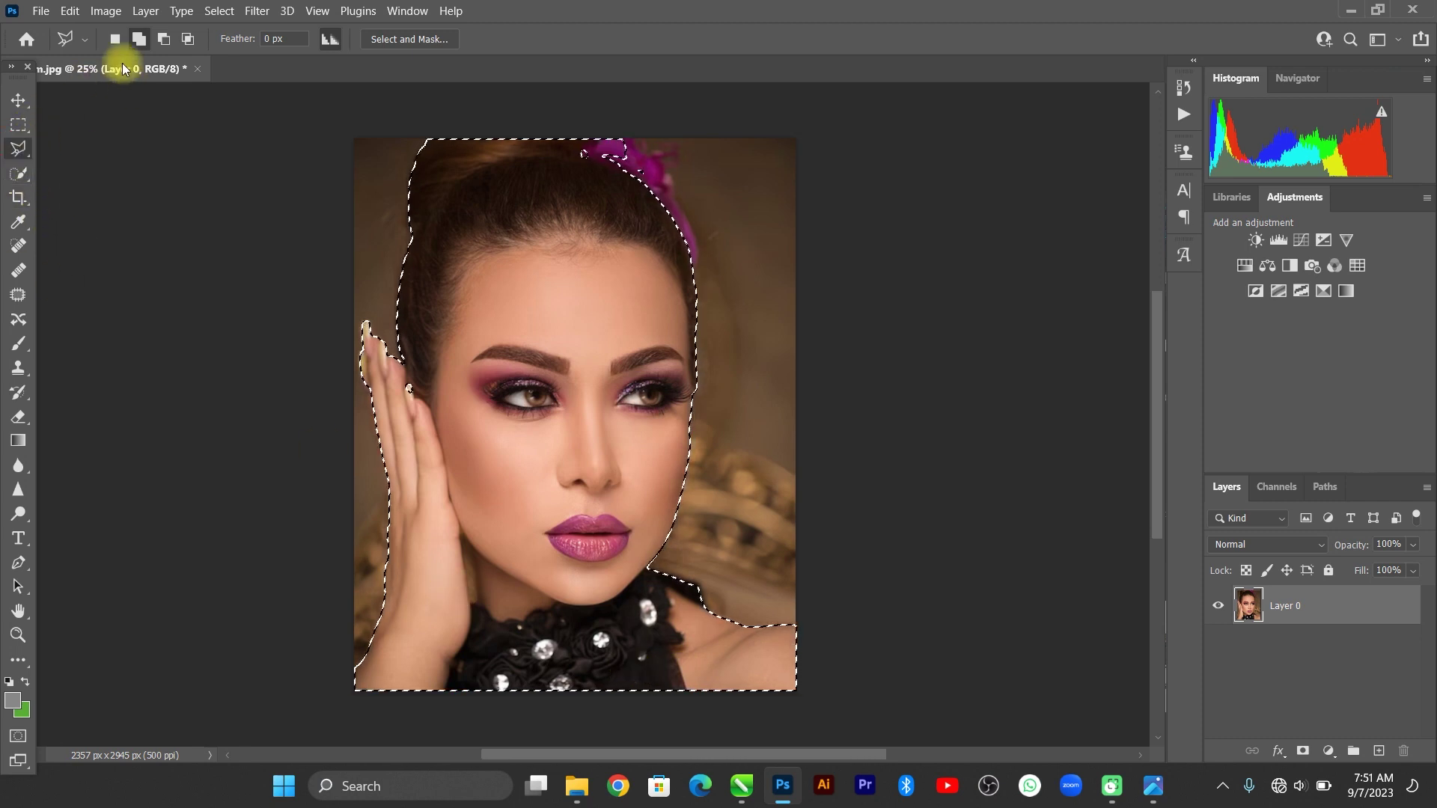
Invert the selection to the background and subtract the stray area beside the fingers.
{"action": "left_click", "coordinate": [164, 39]}
{"action": "left_click_drag", "start_coordinate": [385, 331], "coordinate": [418, 379]}
{"action": "left_click", "coordinate": [406, 398]}
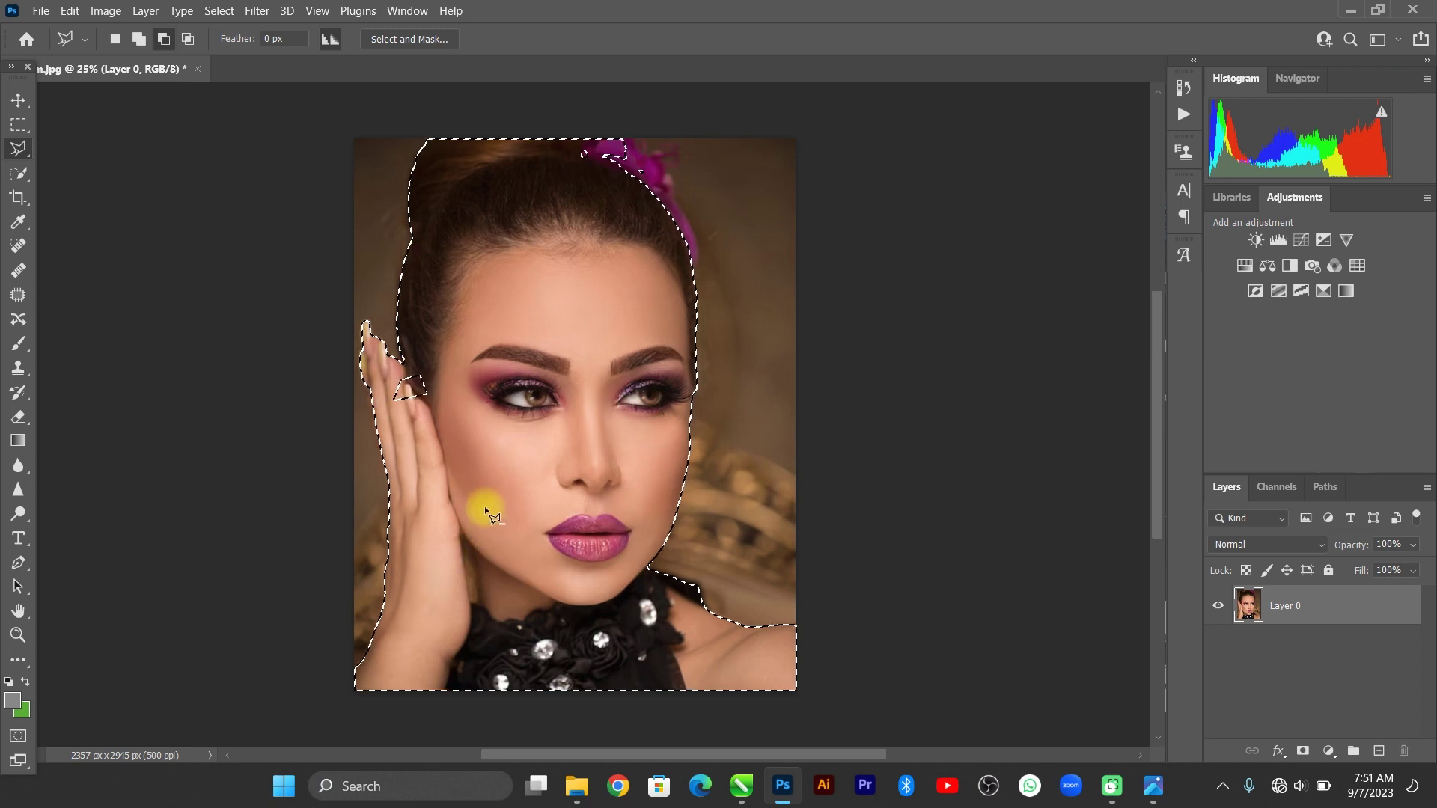
{"action": "key", "text": "ctrl+z"}
{"action": "right_click", "coordinate": [386, 230]}
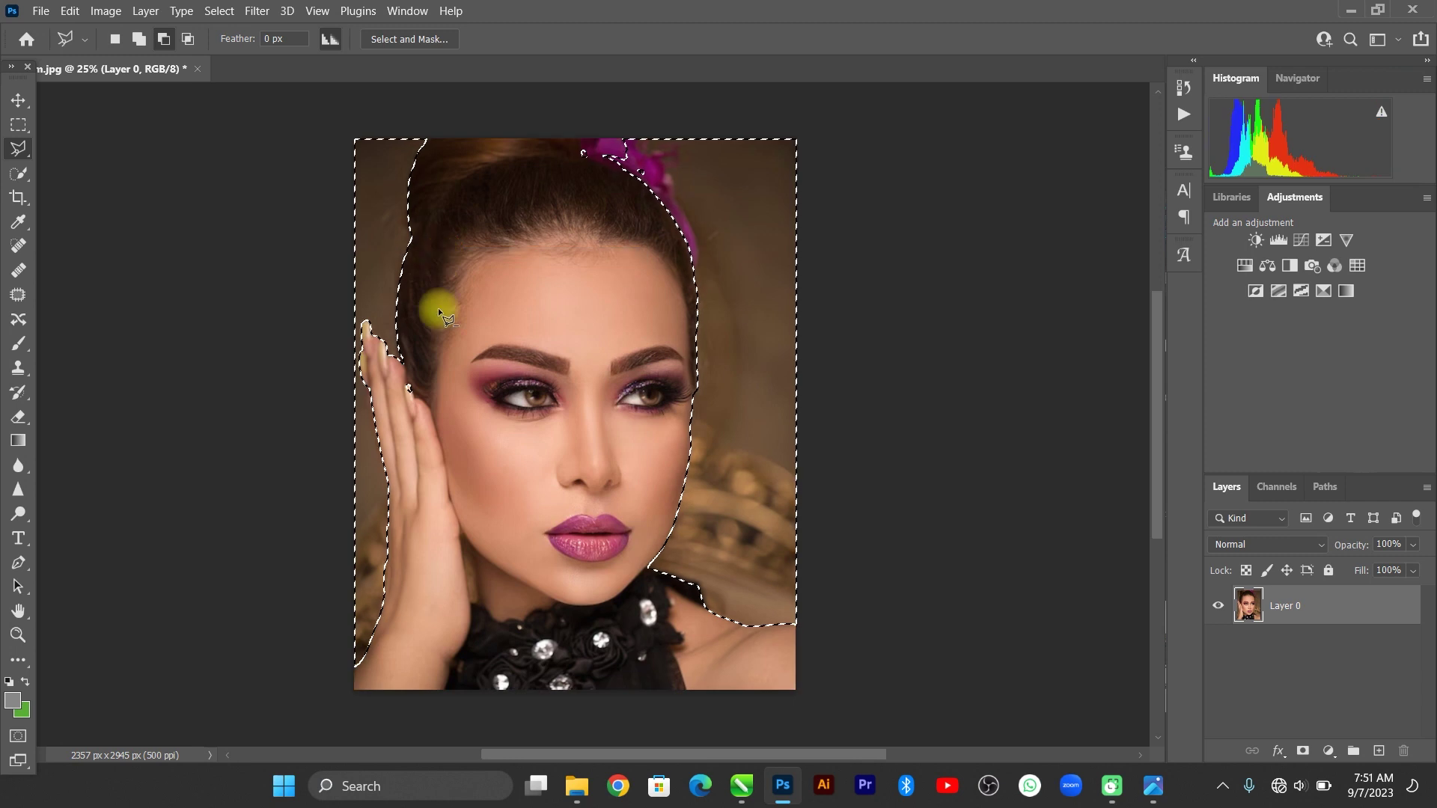
{"action": "left_click", "coordinate": [398, 387]}
{"action": "left_click", "coordinate": [410, 371]}
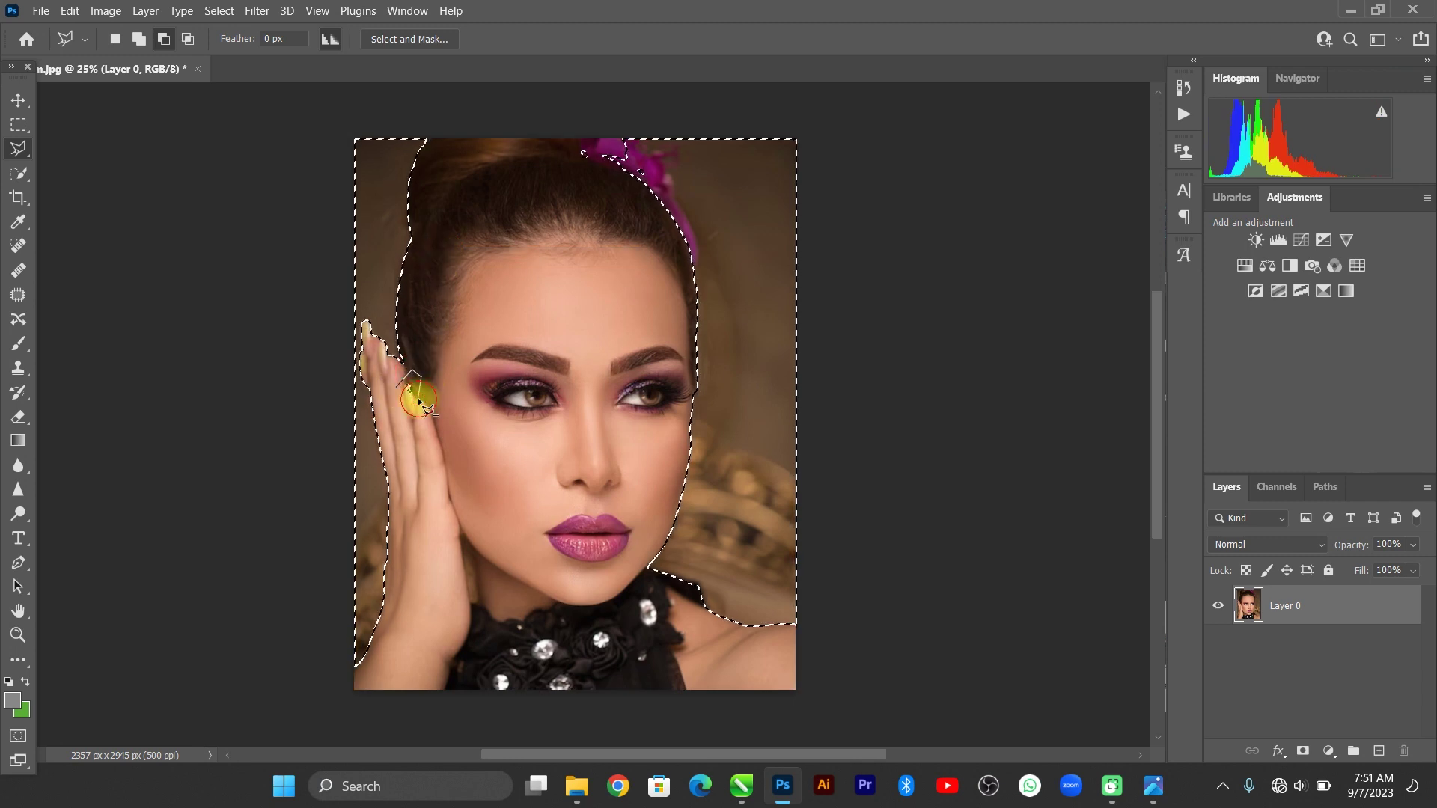
{"action": "double_click", "coordinate": [418, 400]}
Lasso along the purple hair edge to keep the hair ornament out of the selection.
{"action": "left_click", "coordinate": [623, 140]}
{"action": "left_click", "coordinate": [656, 156]}
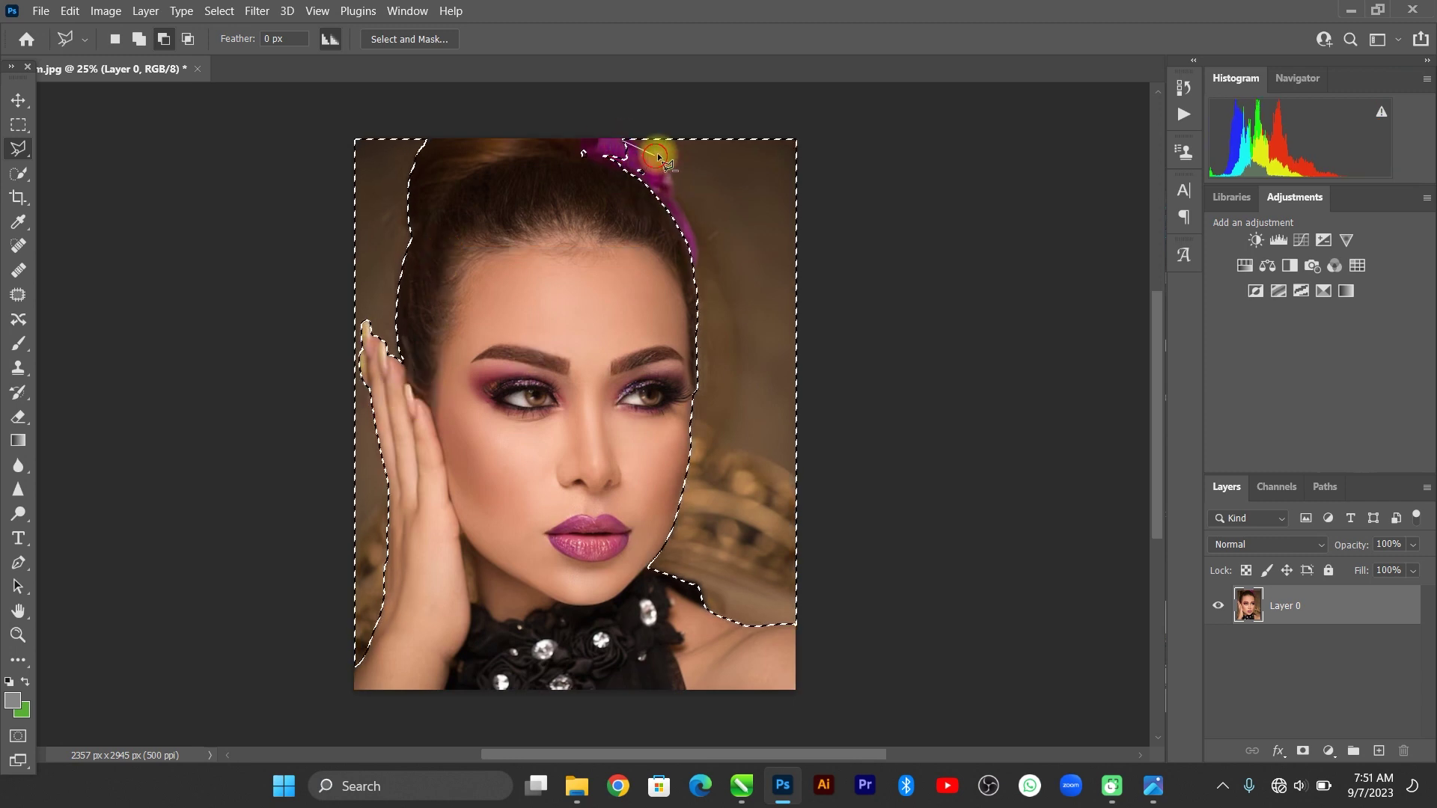
{"action": "left_click", "coordinate": [678, 211]}
{"action": "left_click", "coordinate": [688, 222]}
{"action": "left_click", "coordinate": [696, 252]}
{"action": "left_click", "coordinate": [696, 279]}
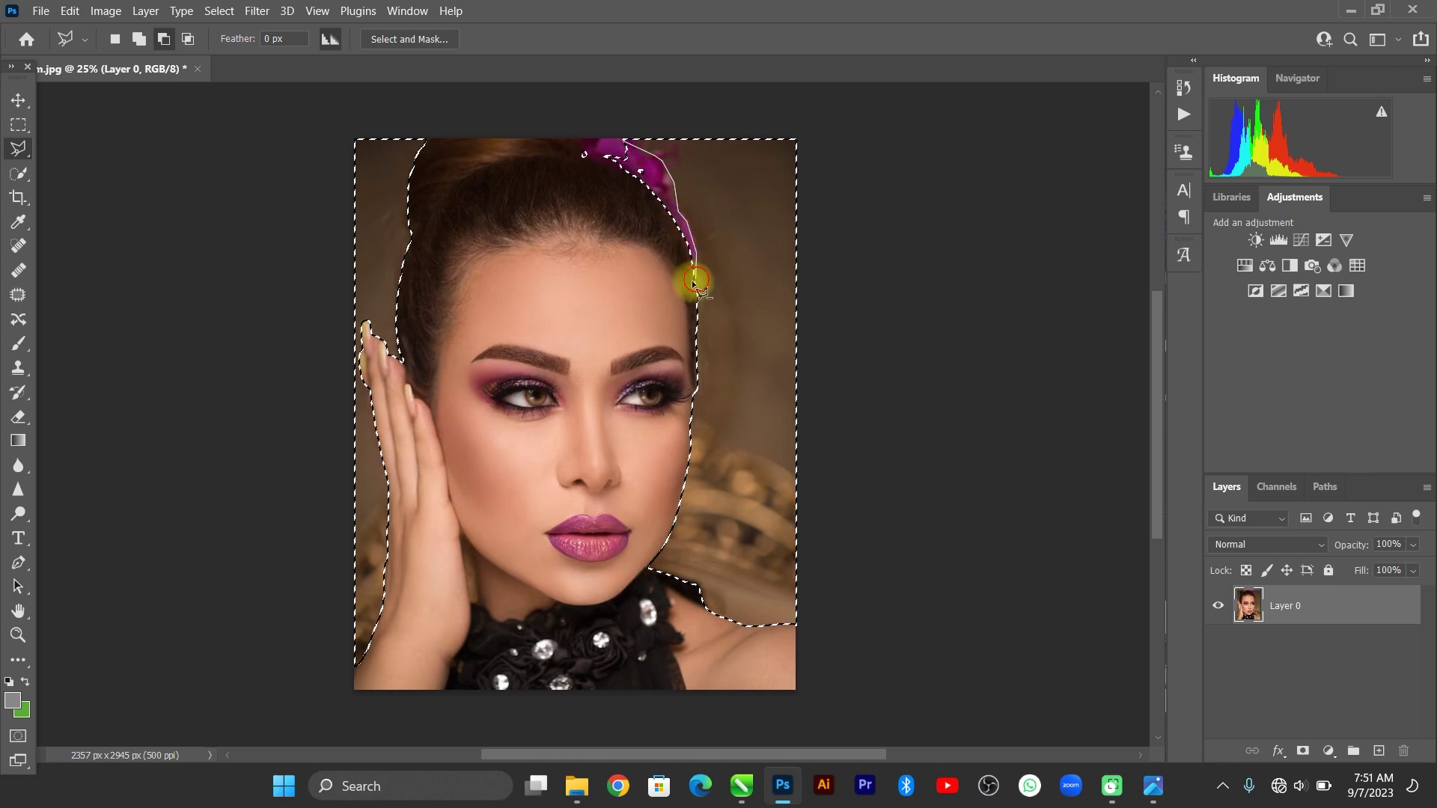
{"action": "double_click", "coordinate": [537, 143]}
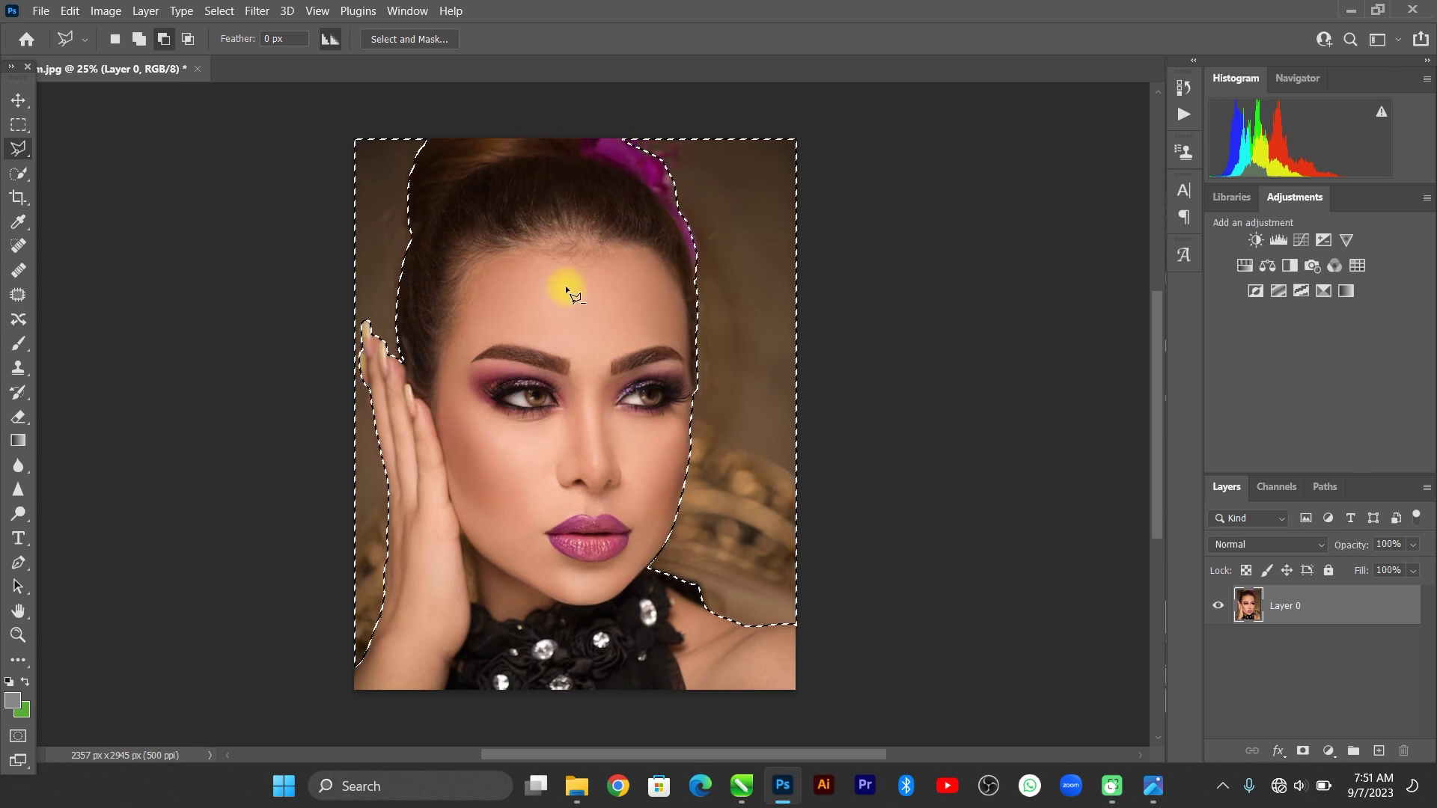
In Add mode, lasso the gap between the hand and jaw into the selection.
{"action": "left_click", "coordinate": [138, 39]}
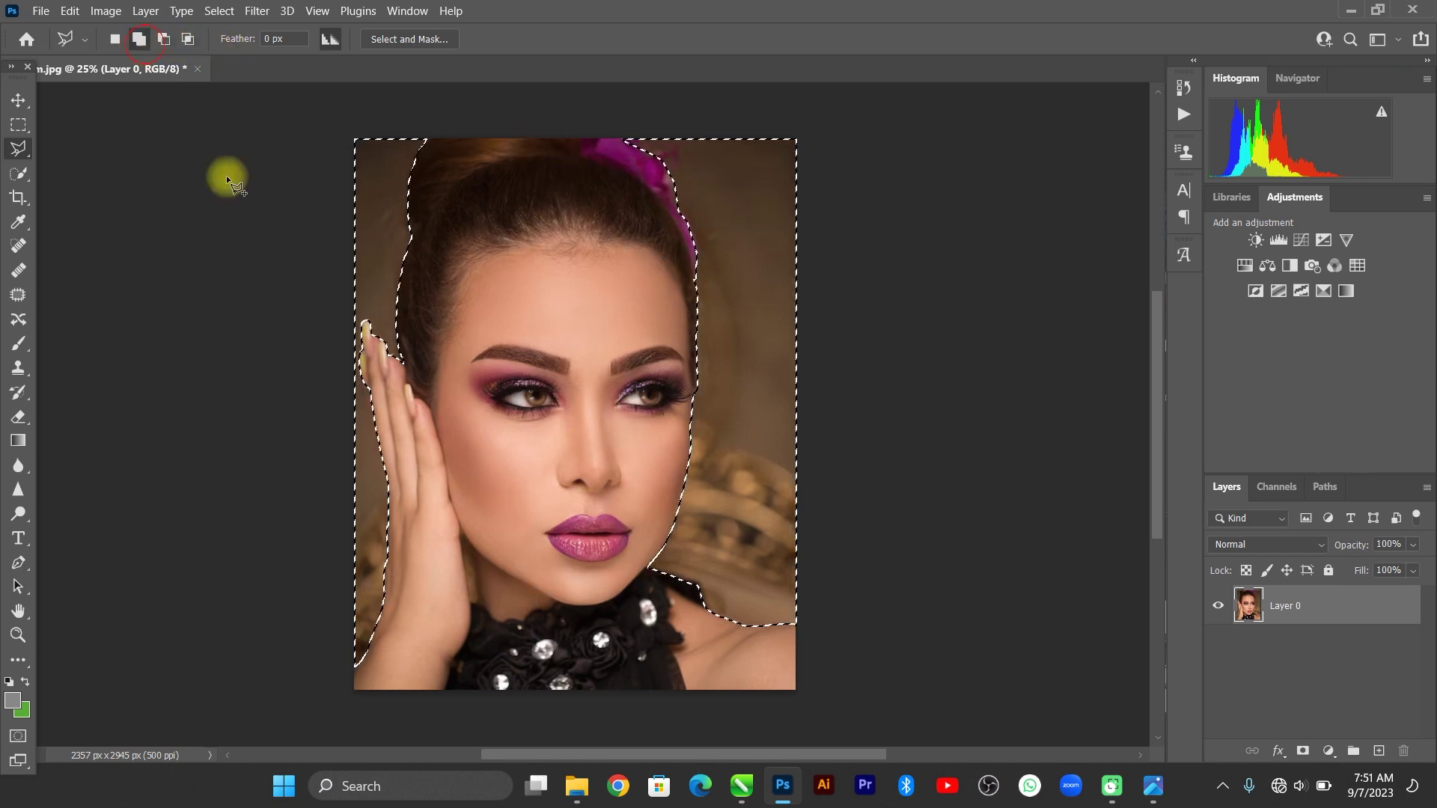
{"action": "left_click", "coordinate": [474, 593]}
{"action": "key", "text": "ctrl+equal"}
{"action": "key", "text": "ctrl+equal"}
{"action": "key", "text": "ctrl+equal"}
{"action": "key", "text": "ctrl+equal"}
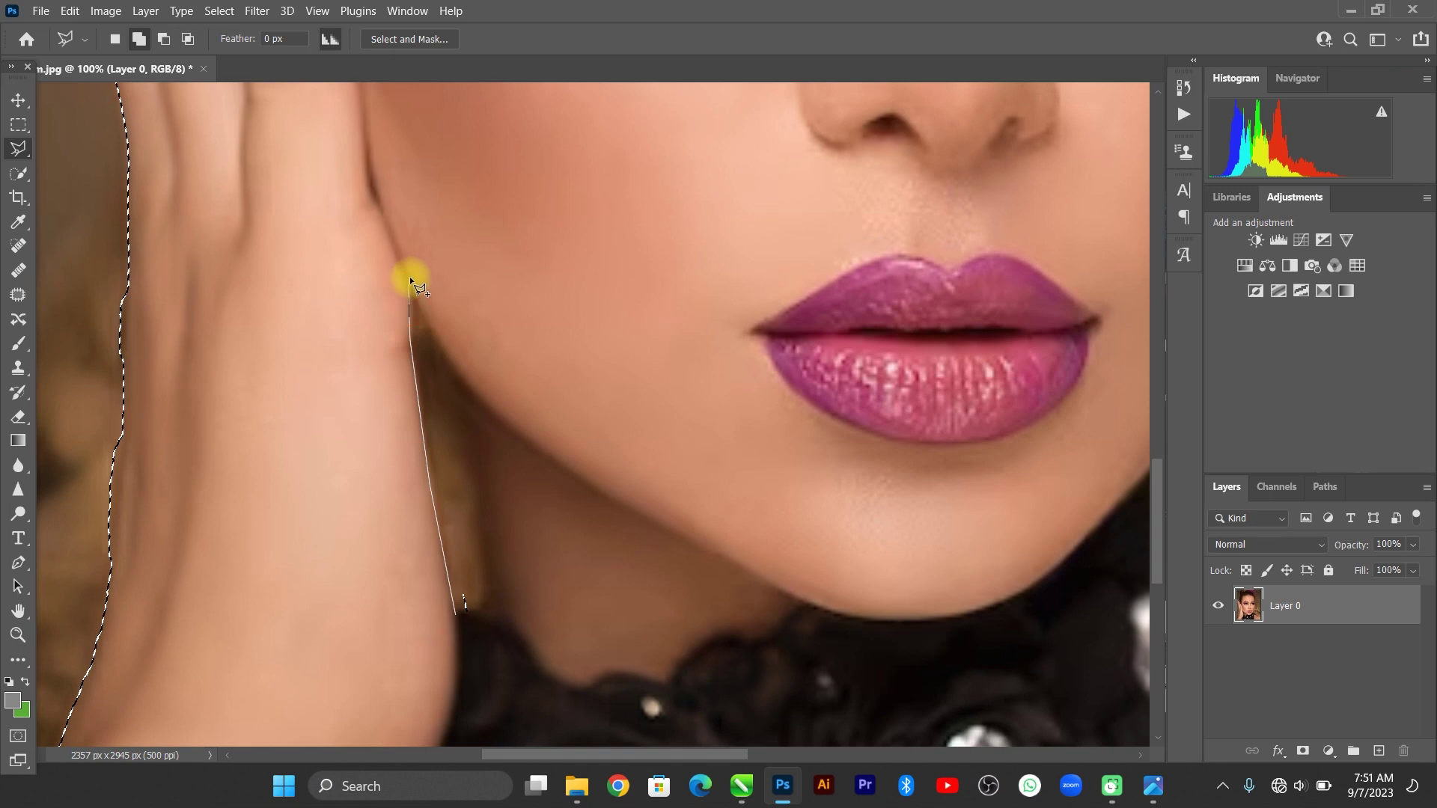
{"action": "left_click", "coordinate": [447, 351]}
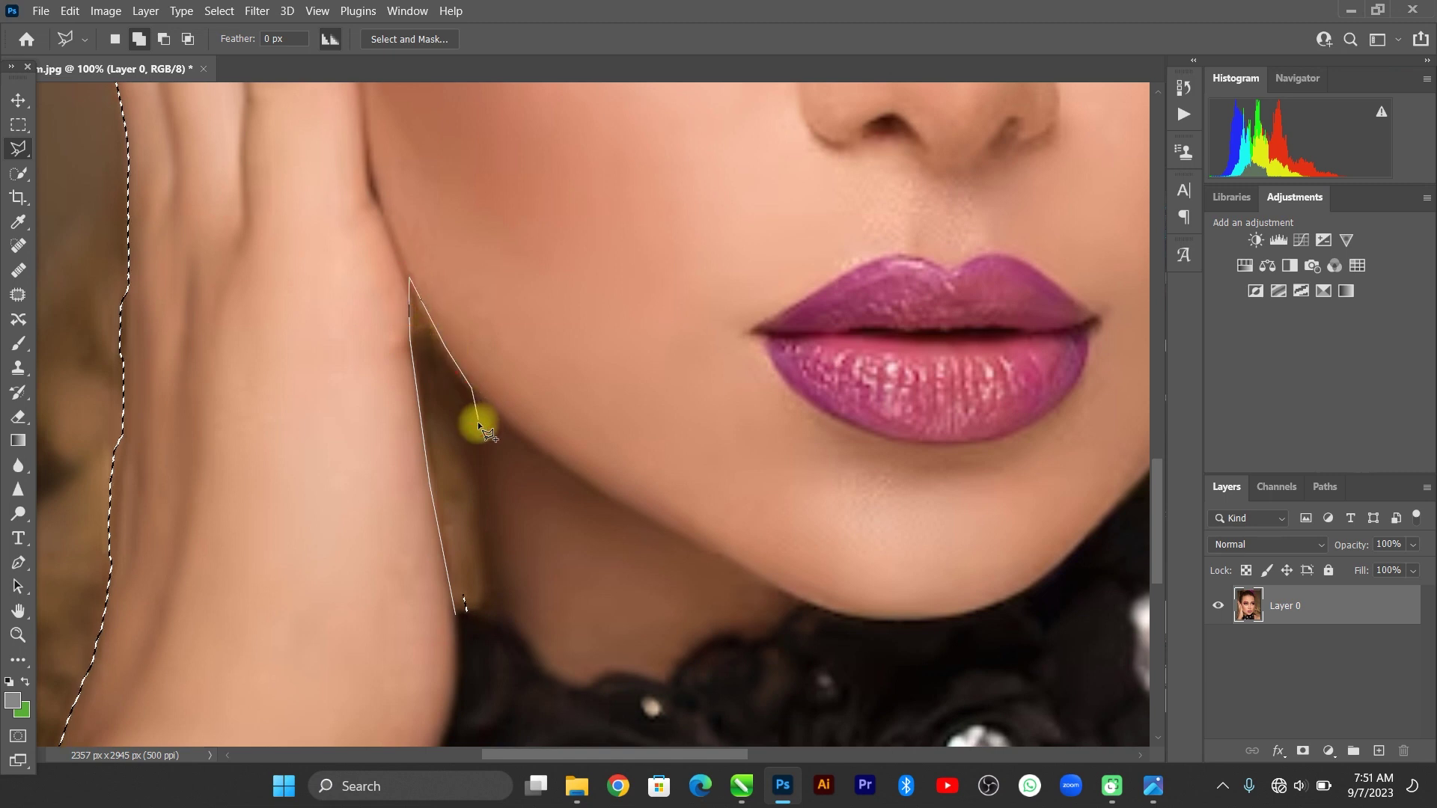
{"action": "left_click", "coordinate": [463, 621]}
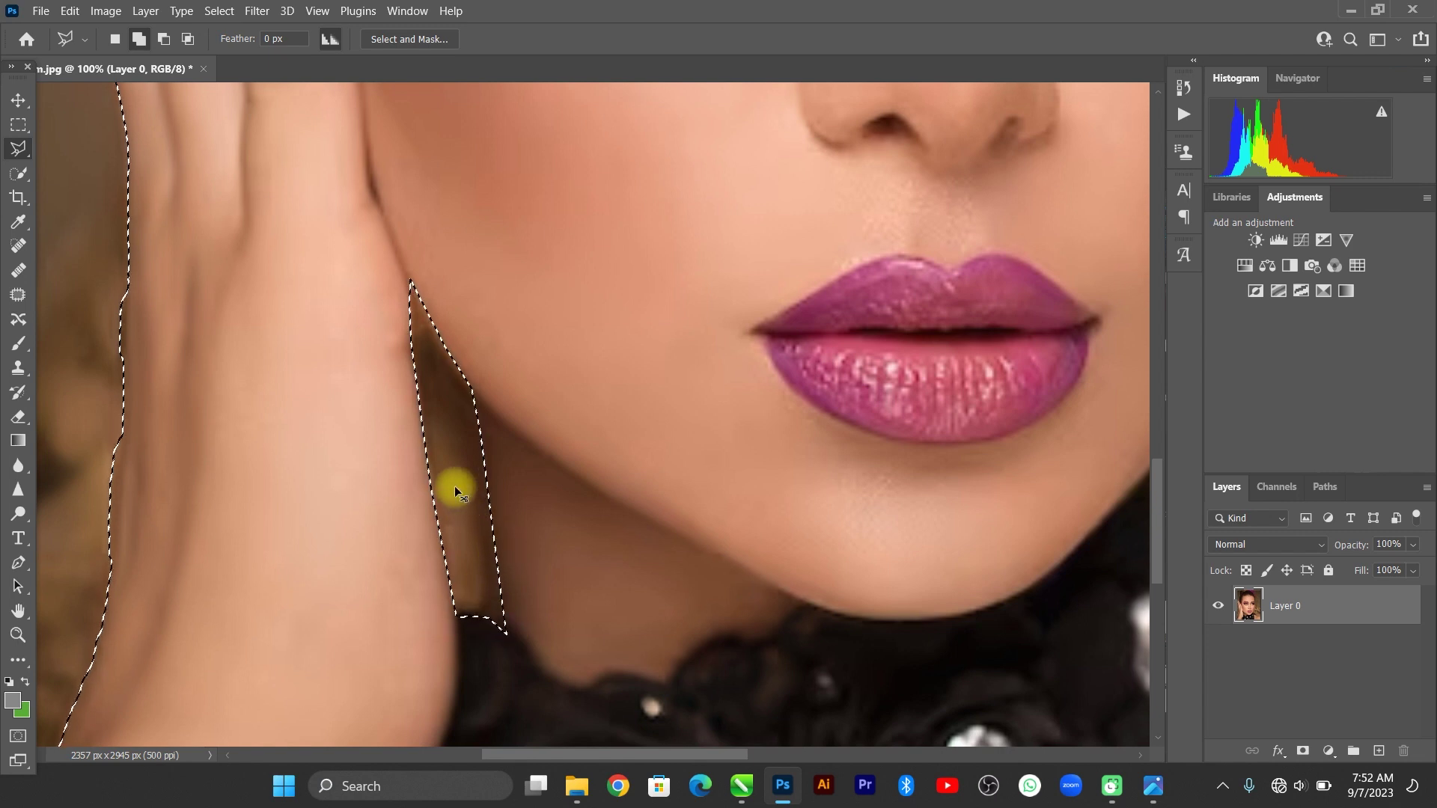
{"action": "key", "text": "ctrl+minus"}
{"action": "key", "text": "ctrl+minus"}
{"action": "key", "text": "ctrl+minus"}
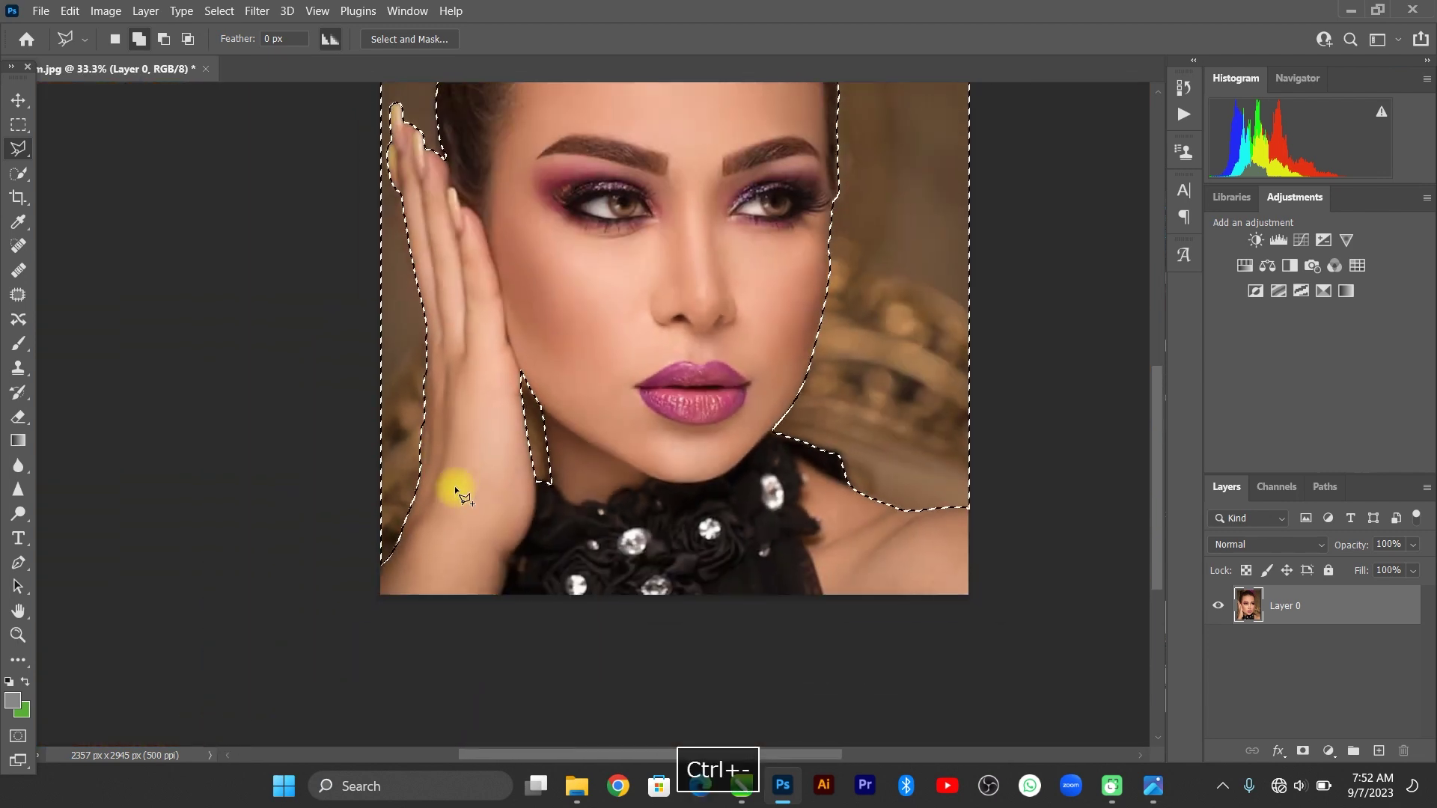
{"action": "key", "text": "space"}
{"action": "left_click_drag", "start_coordinate": [488, 164], "coordinate": [410, 453]}
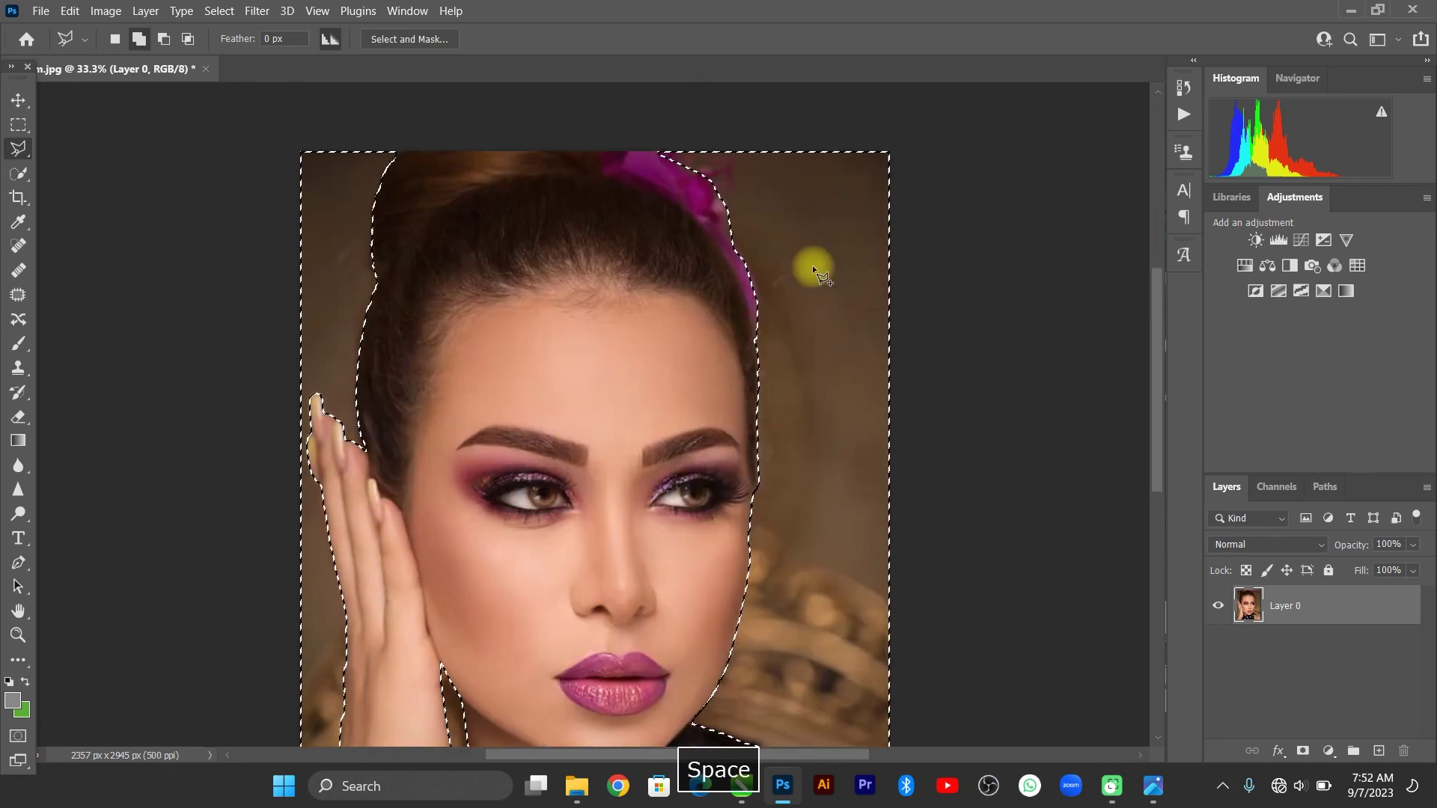
{"action": "right_click", "coordinate": [786, 223]}
Feather the selection, delete the background, then undo back to the selection.
{"action": "left_click", "coordinate": [824, 263]}
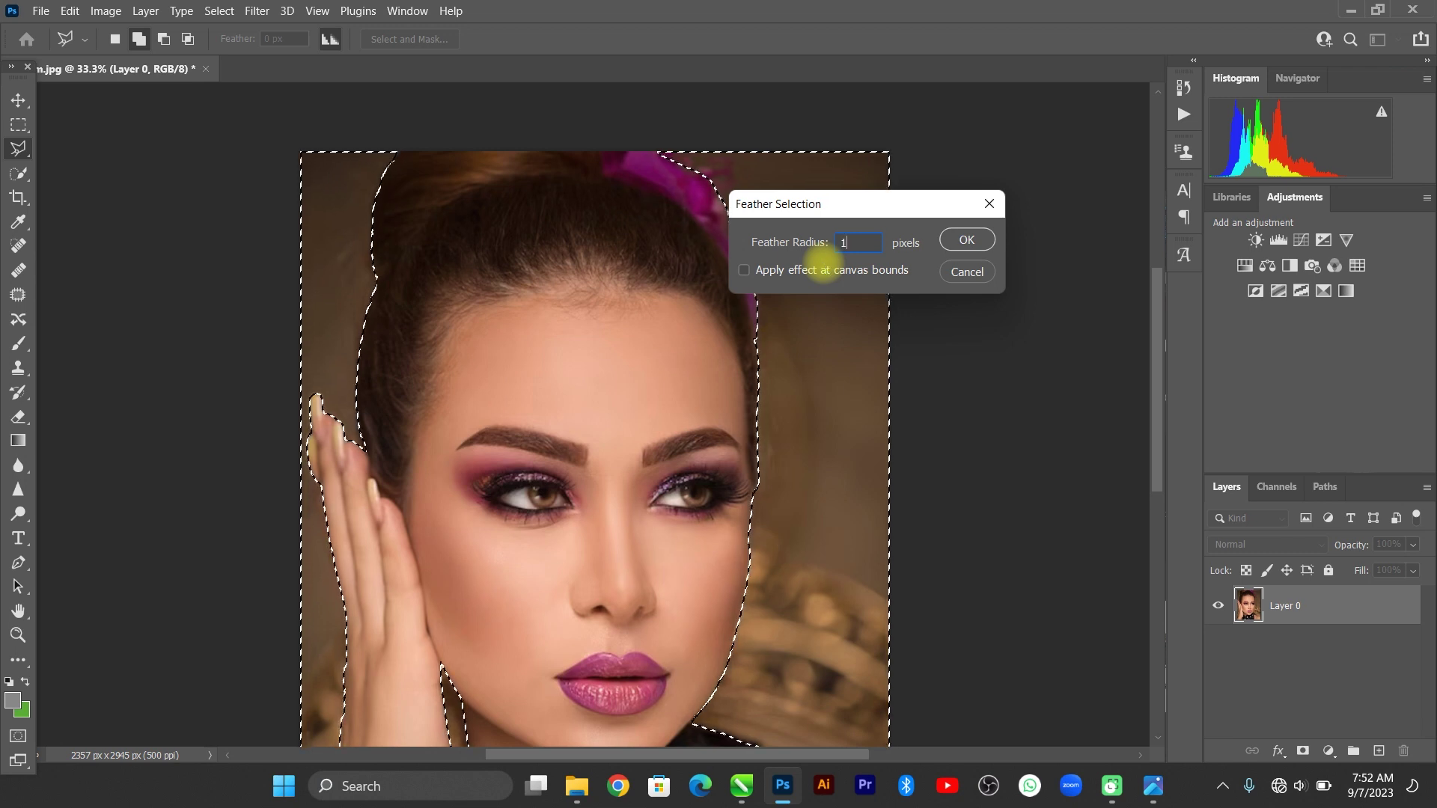
{"action": "key", "text": "Return"}
{"action": "key", "text": "Delete"}
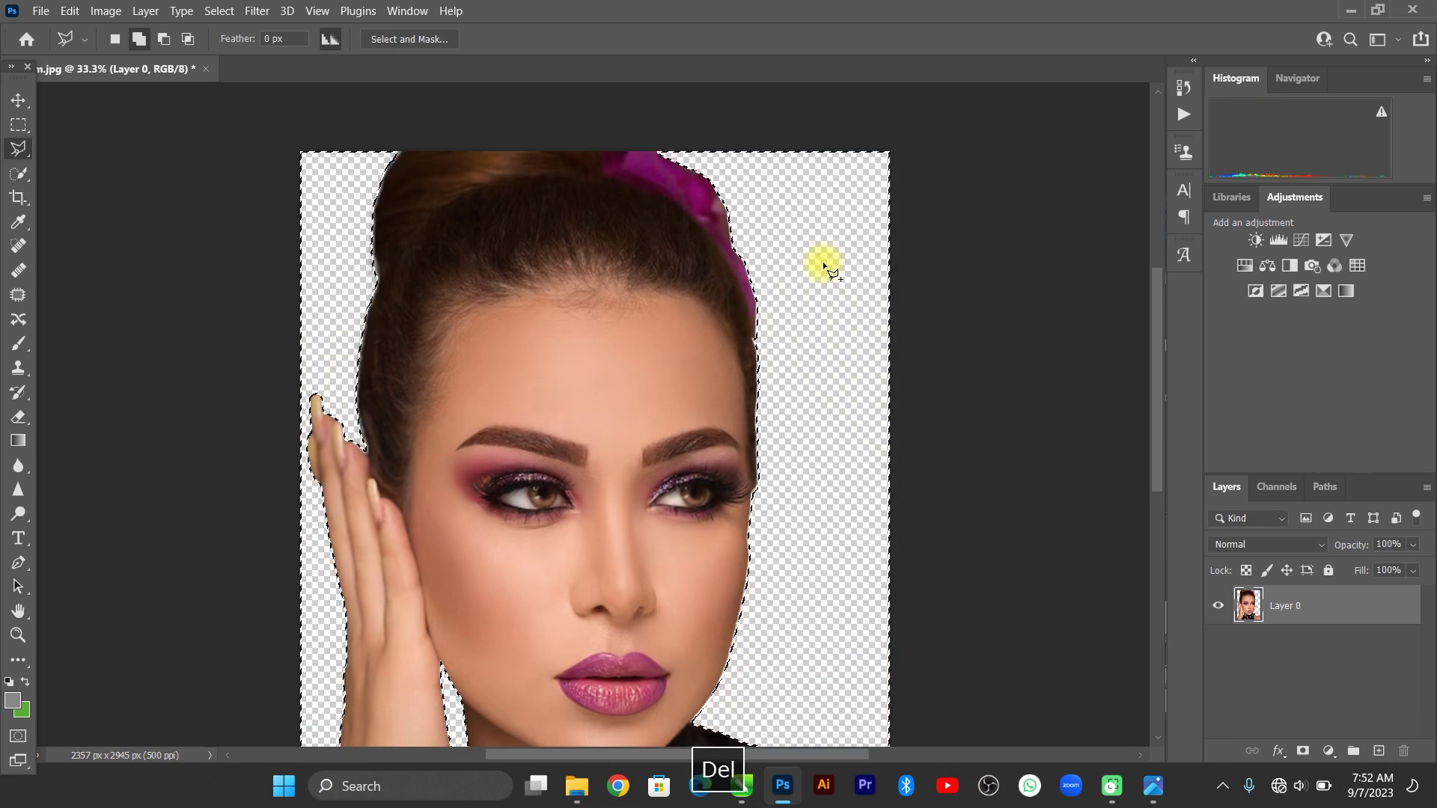
{"action": "key", "text": "ctrl+d"}
{"action": "key", "text": "ctrl+minus"}
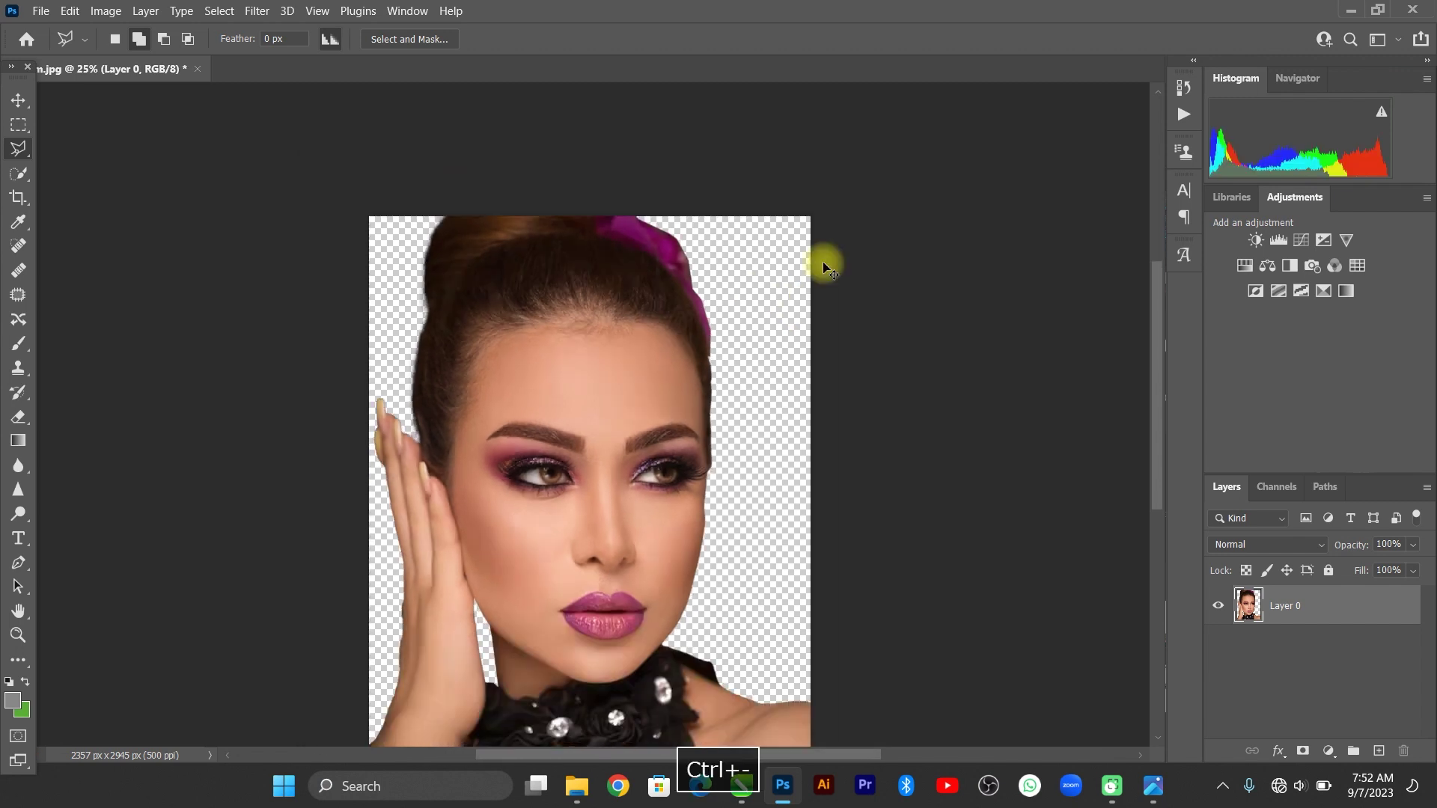
{"action": "key", "text": "ctrl+z"}
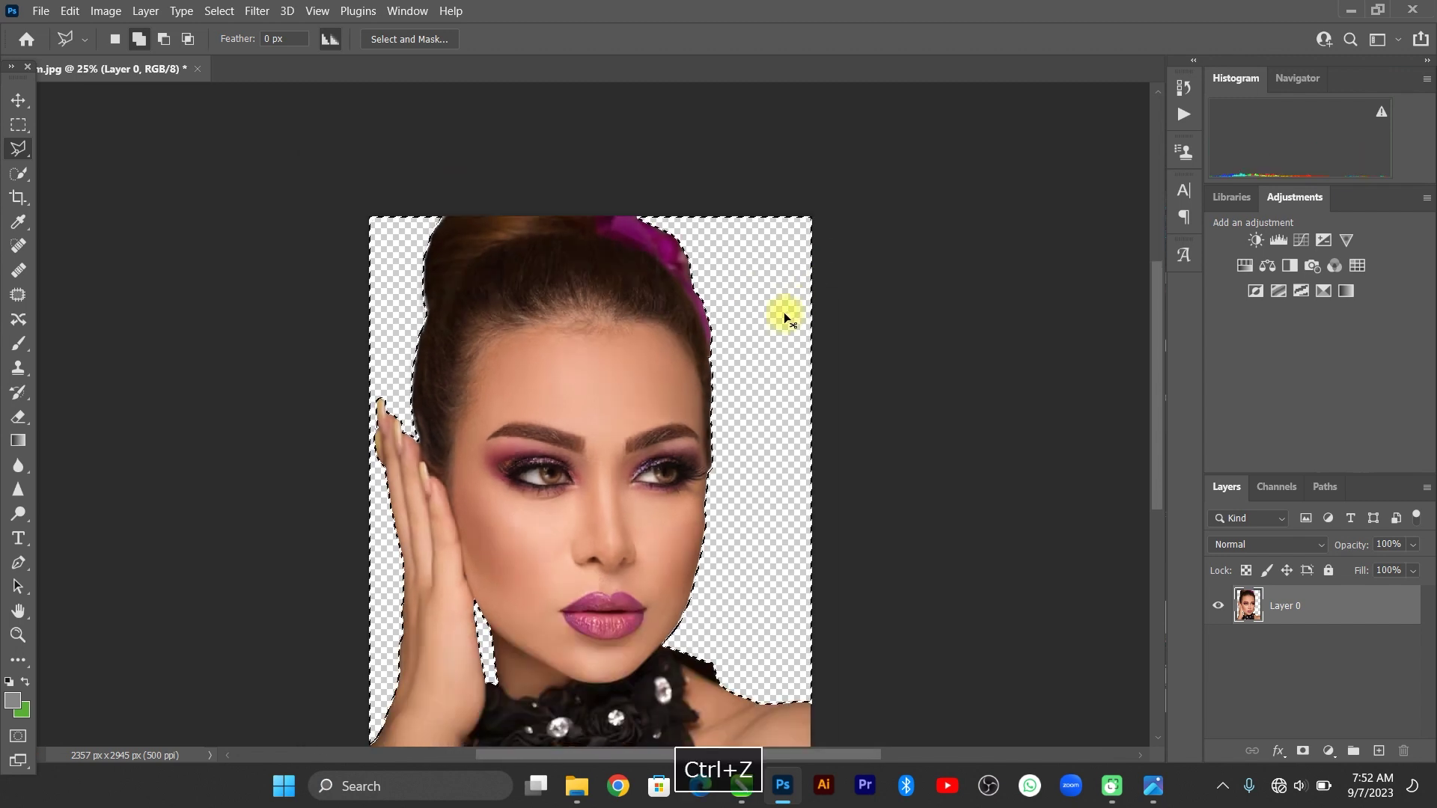
{"action": "key", "text": "ctrl+z"}
Retry with a 5-pixel feather and delete, then undo again.
{"action": "right_click", "coordinate": [748, 278]}
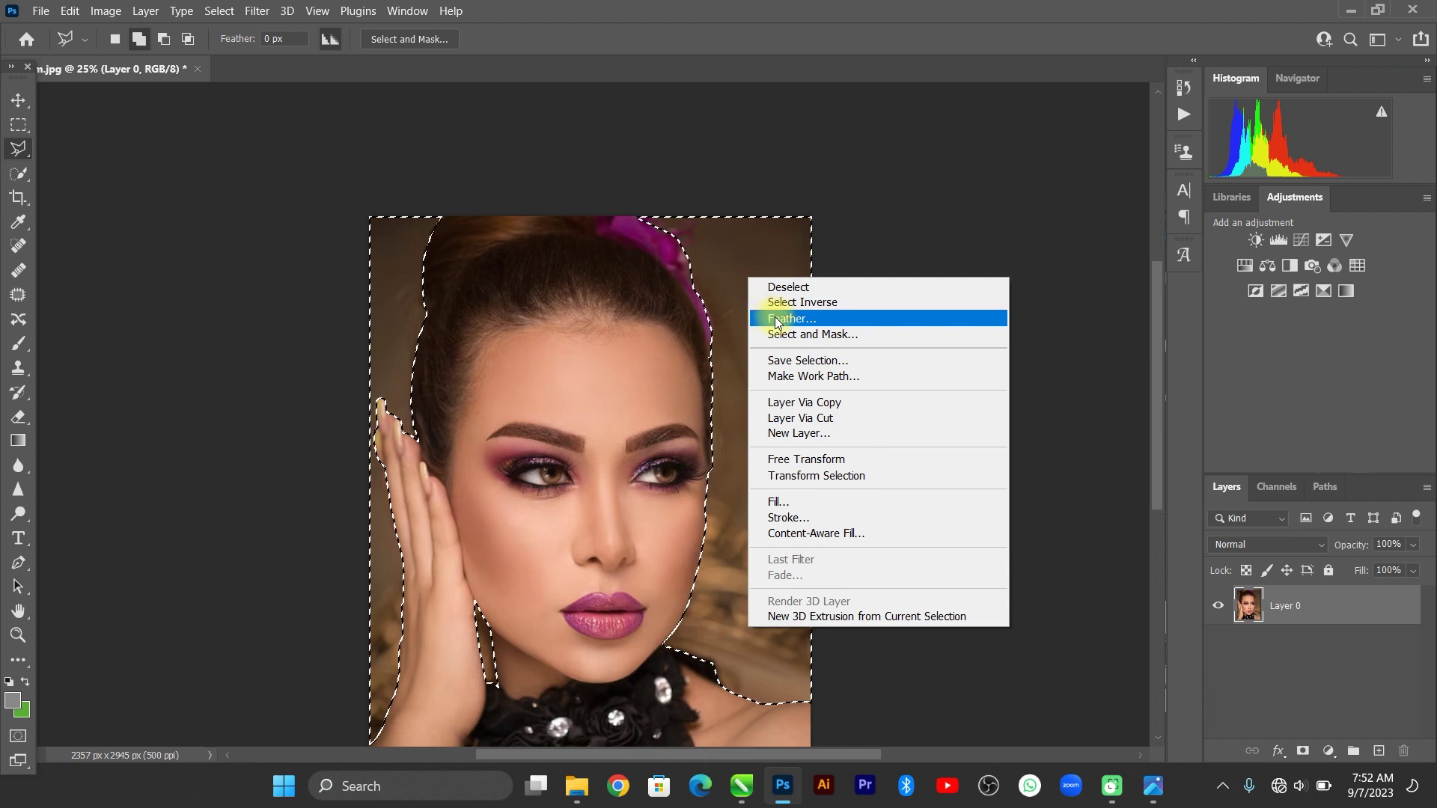
{"action": "left_click", "coordinate": [775, 316]}
{"action": "type", "text": "5"}
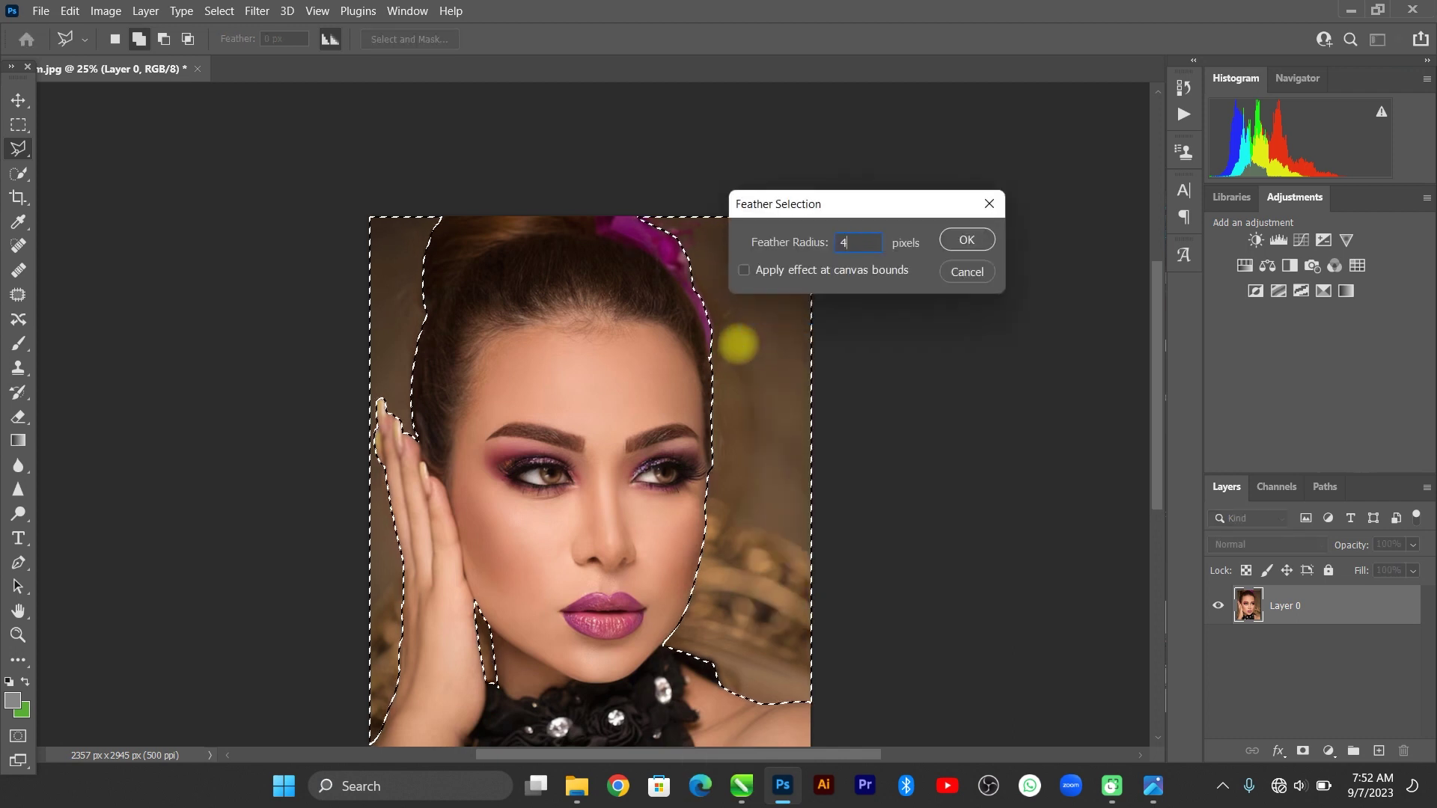
{"action": "key", "text": "Return"}
{"action": "key", "text": "Delete"}
{"action": "key", "text": "ctrl+d"}
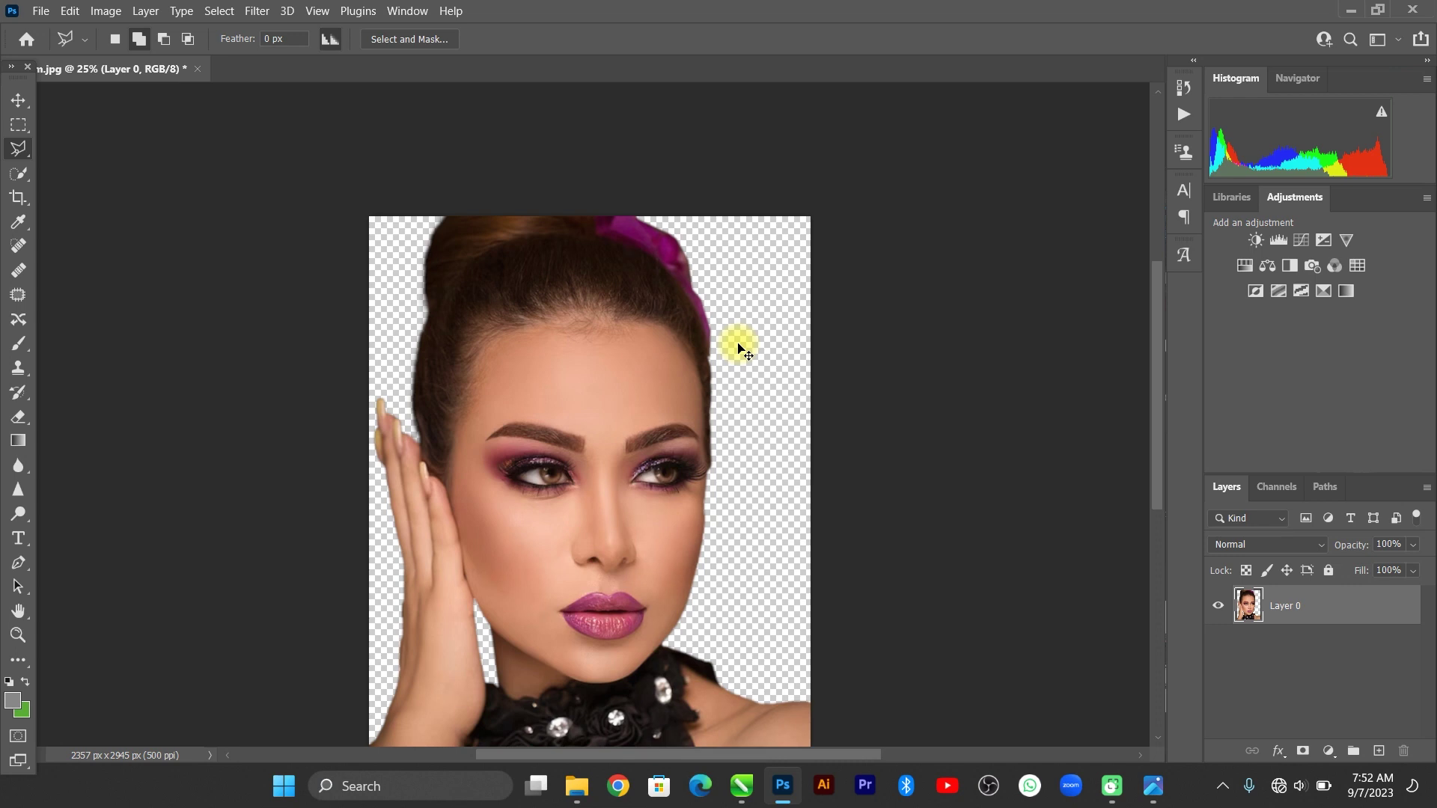
{"action": "key", "text": "ctrl+z"}
{"action": "key", "text": "ctrl+z"}
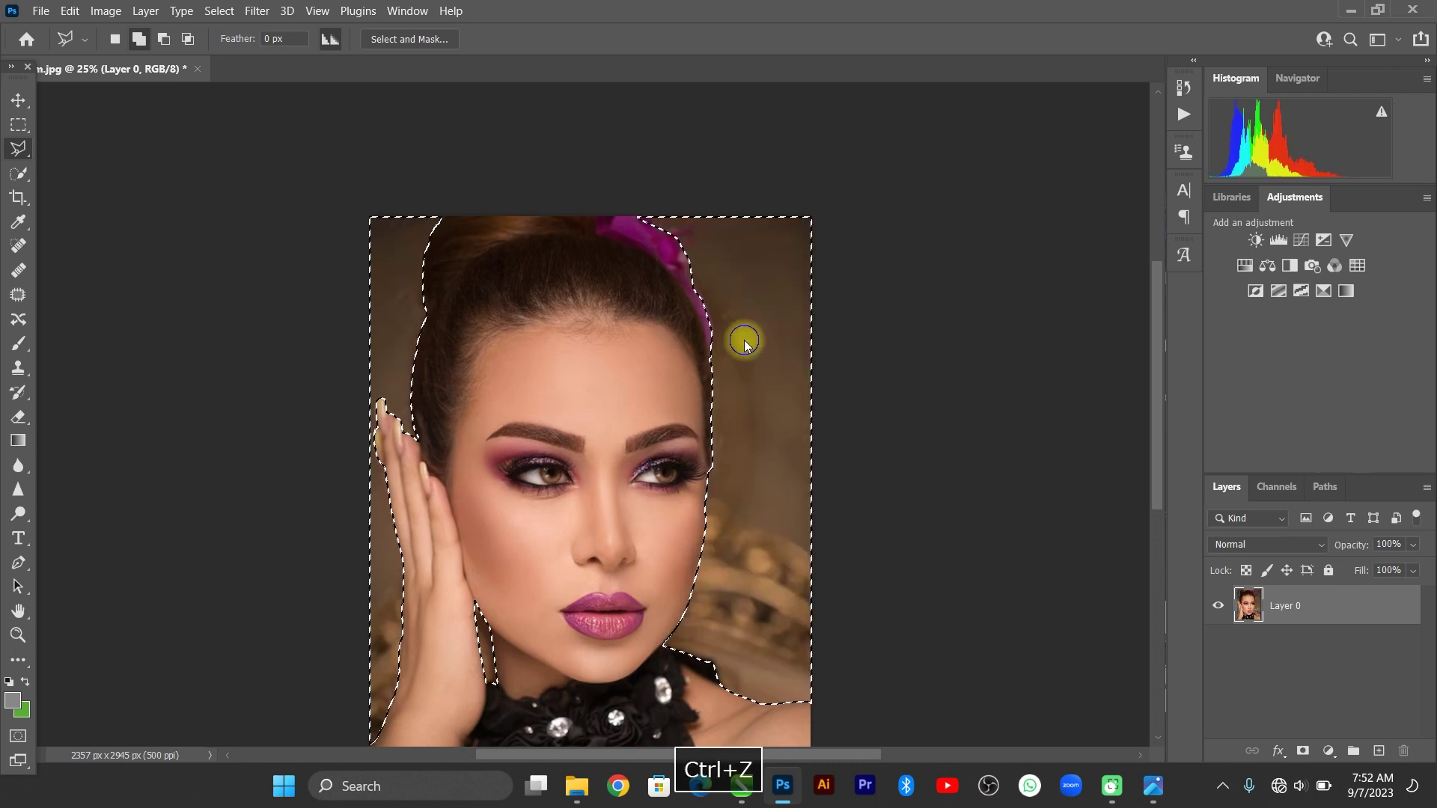
Feather the selection by 4 px, delete the background to transparency, and deselect.
{"action": "right_click", "coordinate": [745, 343]}
{"action": "left_click", "coordinate": [782, 382]}
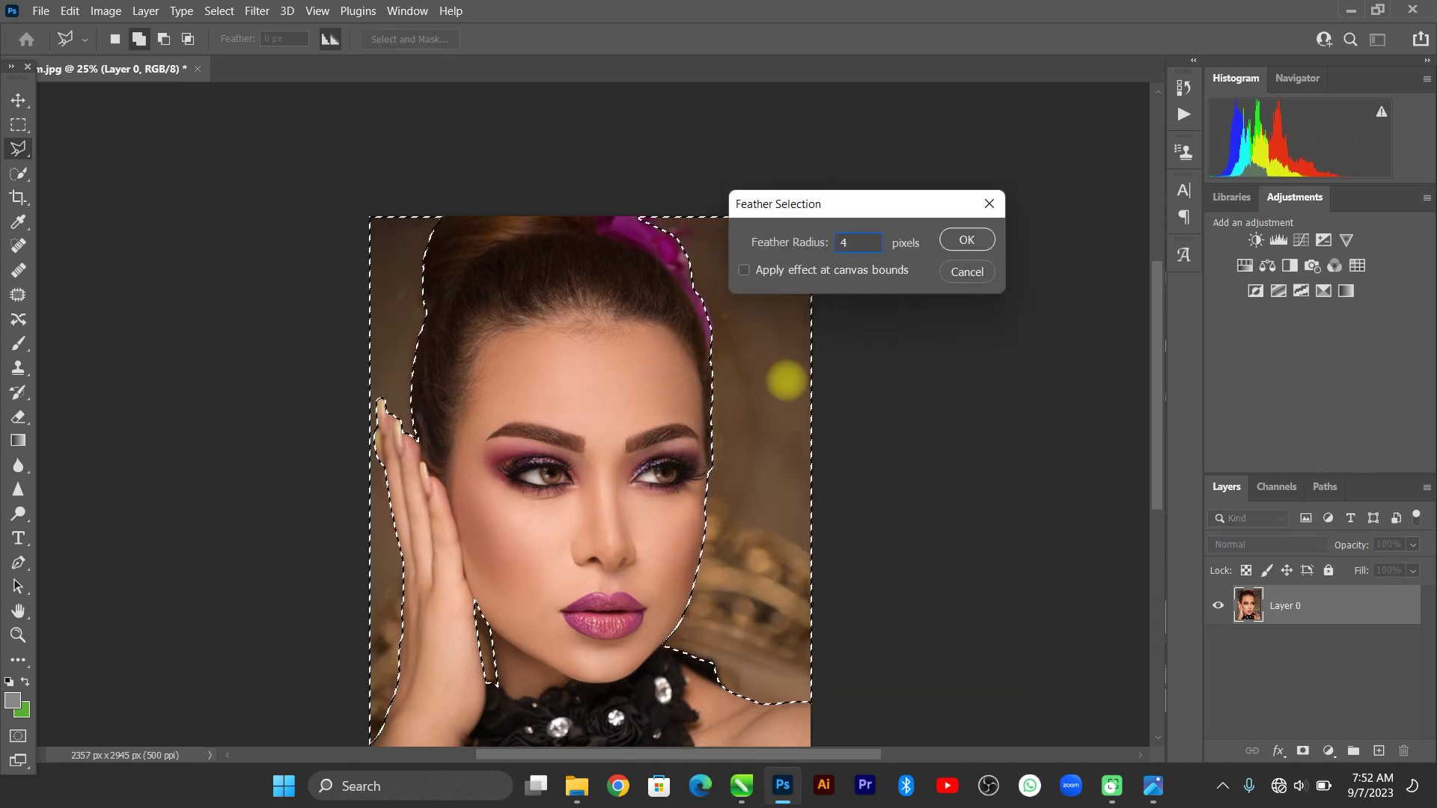
{"action": "key", "text": "Return"}
{"action": "key", "text": "Delete"}
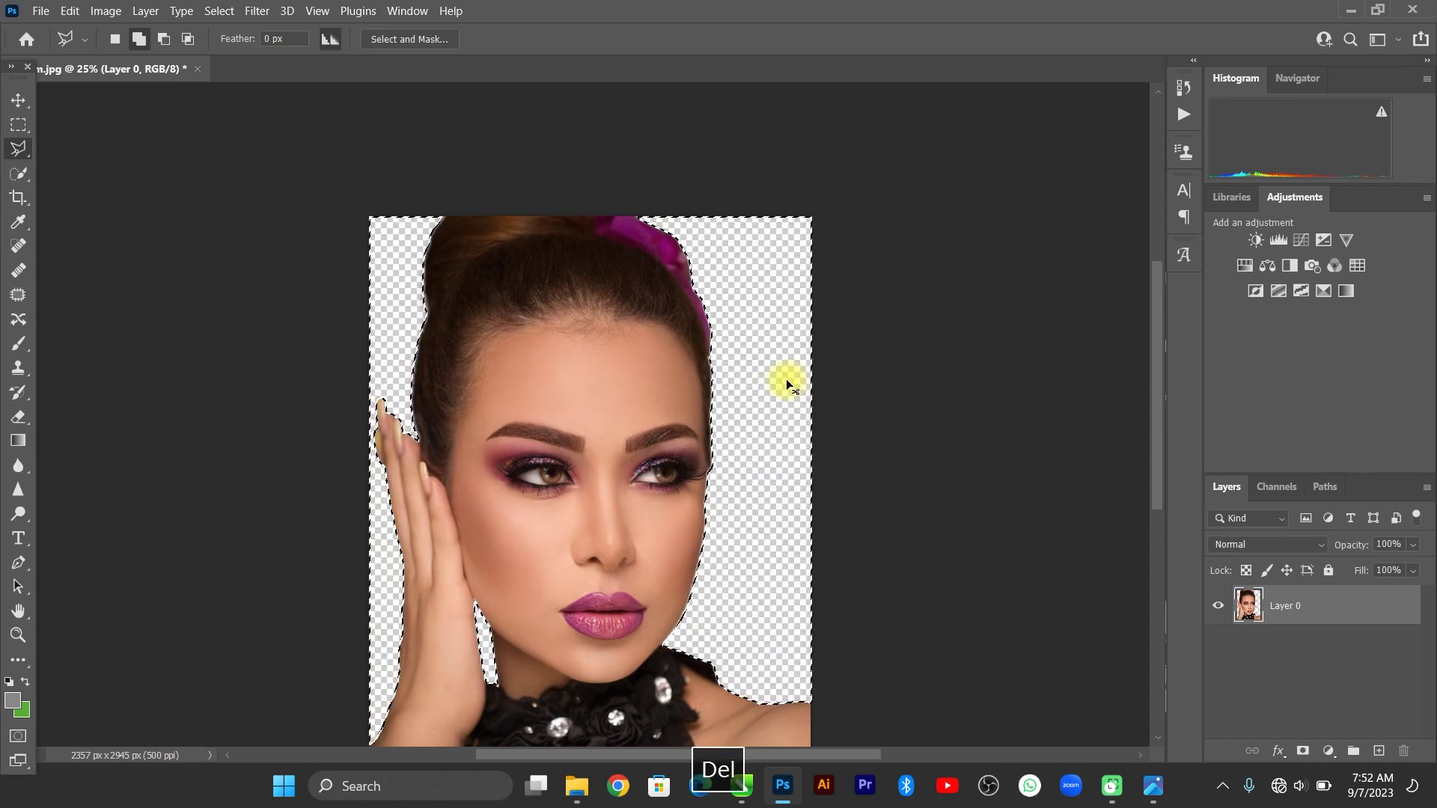
{"action": "key", "text": "ctrl+d"}
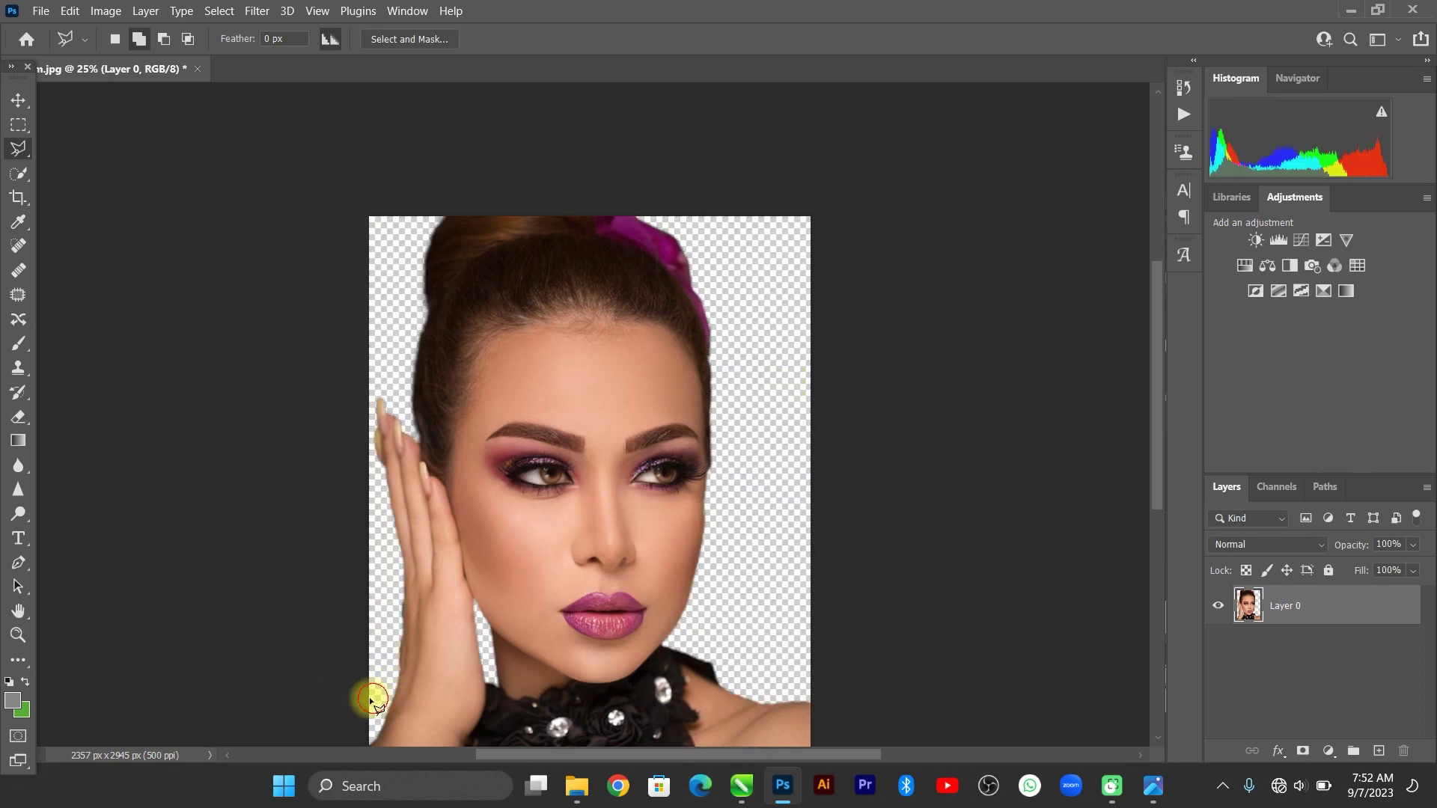
{"action": "key", "text": "ctrl+="}
{"action": "key", "text": "ctrl+="}
{"action": "key", "text": "ctrl+="}
Lasso the leftover background strip along the raised arm's outer edge.
{"action": "left_click", "coordinate": [375, 699]}
{"action": "key", "text": "space"}
{"action": "left_click_drag", "start_coordinate": [424, 661], "coordinate": [423, 303]}
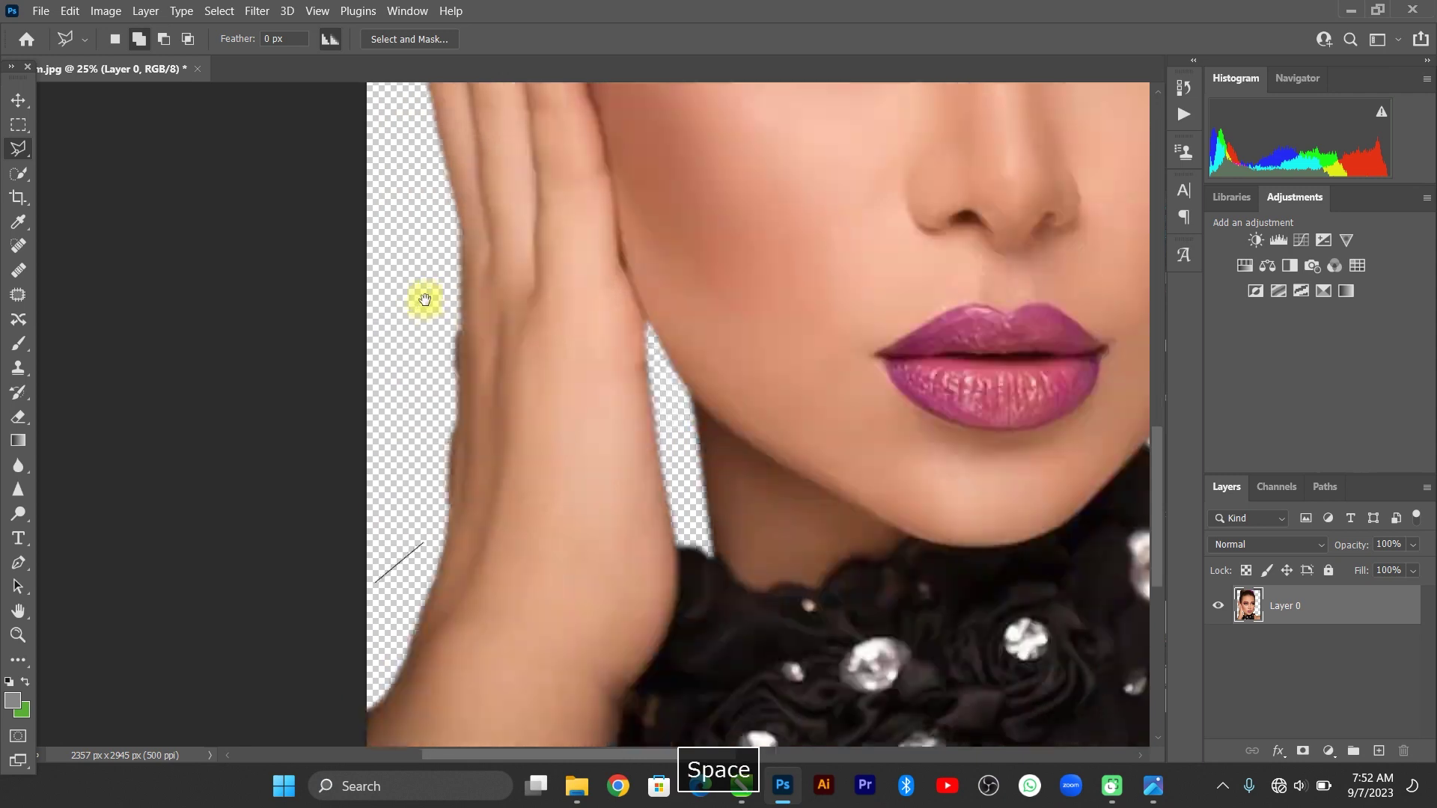
{"action": "left_click", "coordinate": [342, 477]}
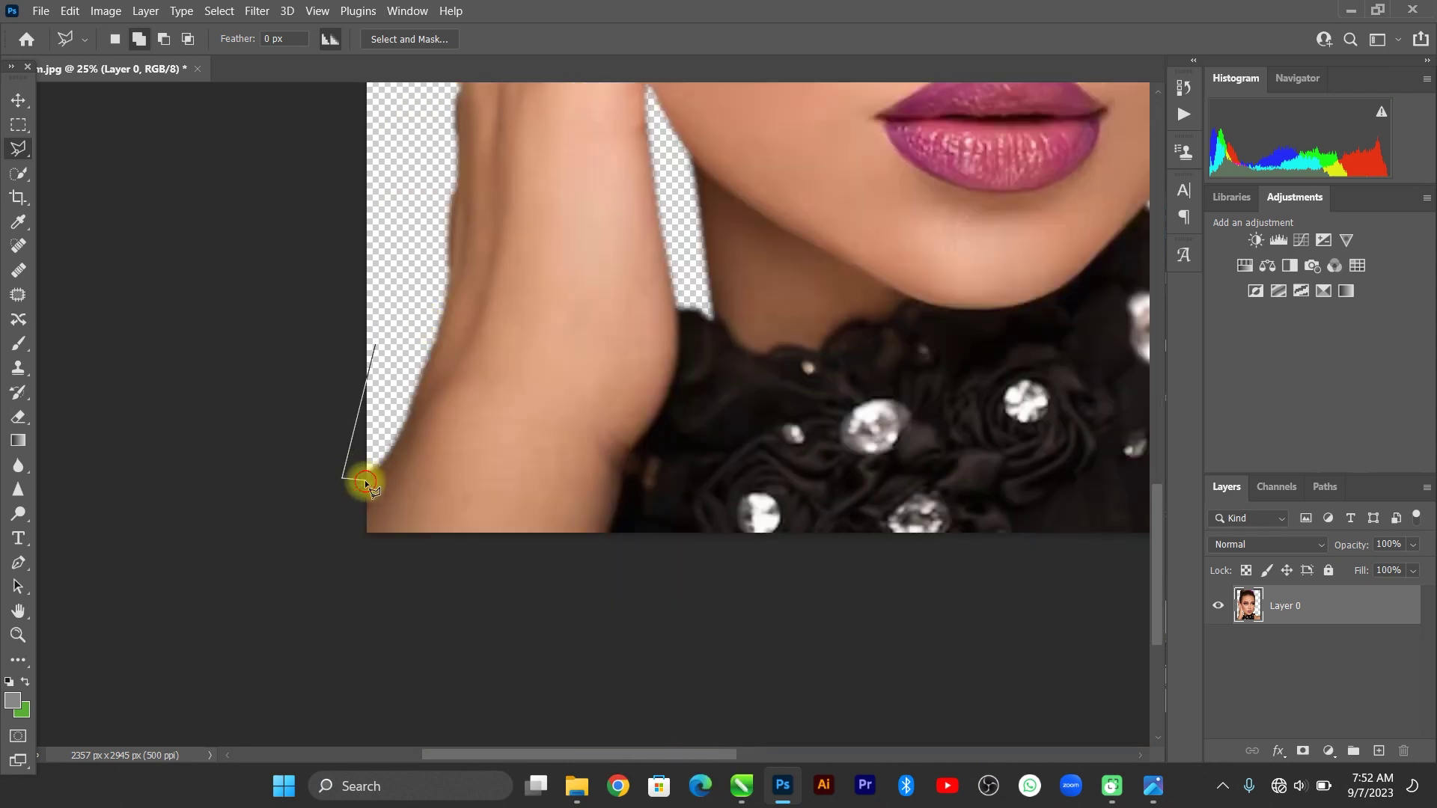
{"action": "left_click", "coordinate": [365, 479]}
{"action": "left_click", "coordinate": [410, 413]}
{"action": "left_click", "coordinate": [437, 339]}
{"action": "left_click", "coordinate": [452, 291]}
{"action": "left_click", "coordinate": [466, 160]}
{"action": "key", "text": "space"}
{"action": "left_click_drag", "start_coordinate": [511, 497], "coordinate": [500, 498]}
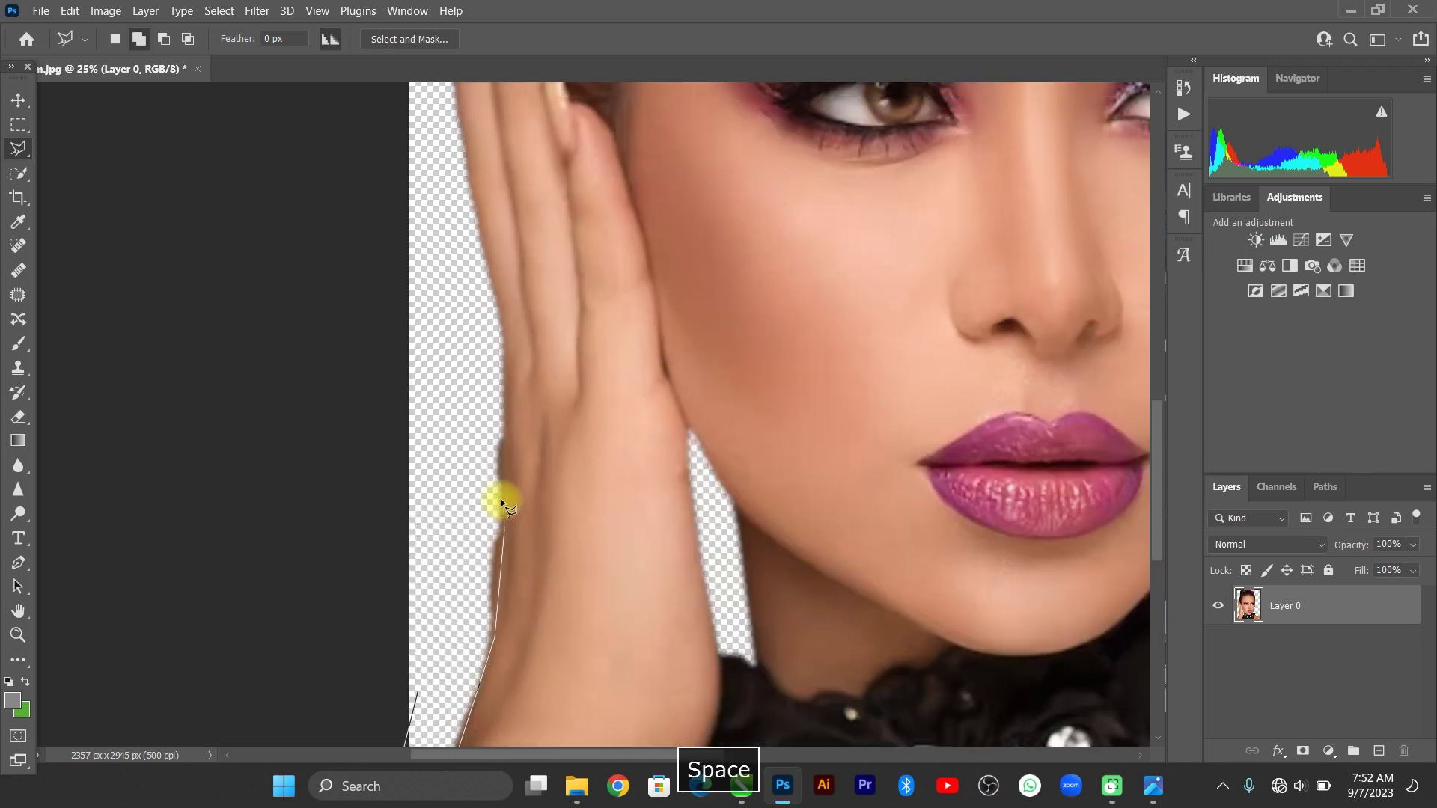
{"action": "left_click", "coordinate": [497, 338]}
{"action": "double_click", "coordinate": [271, 379]}
Feather that strip, delete it, deselect, and fit the image on screen.
{"action": "right_click", "coordinate": [444, 405]}
{"action": "left_click", "coordinate": [483, 448]}
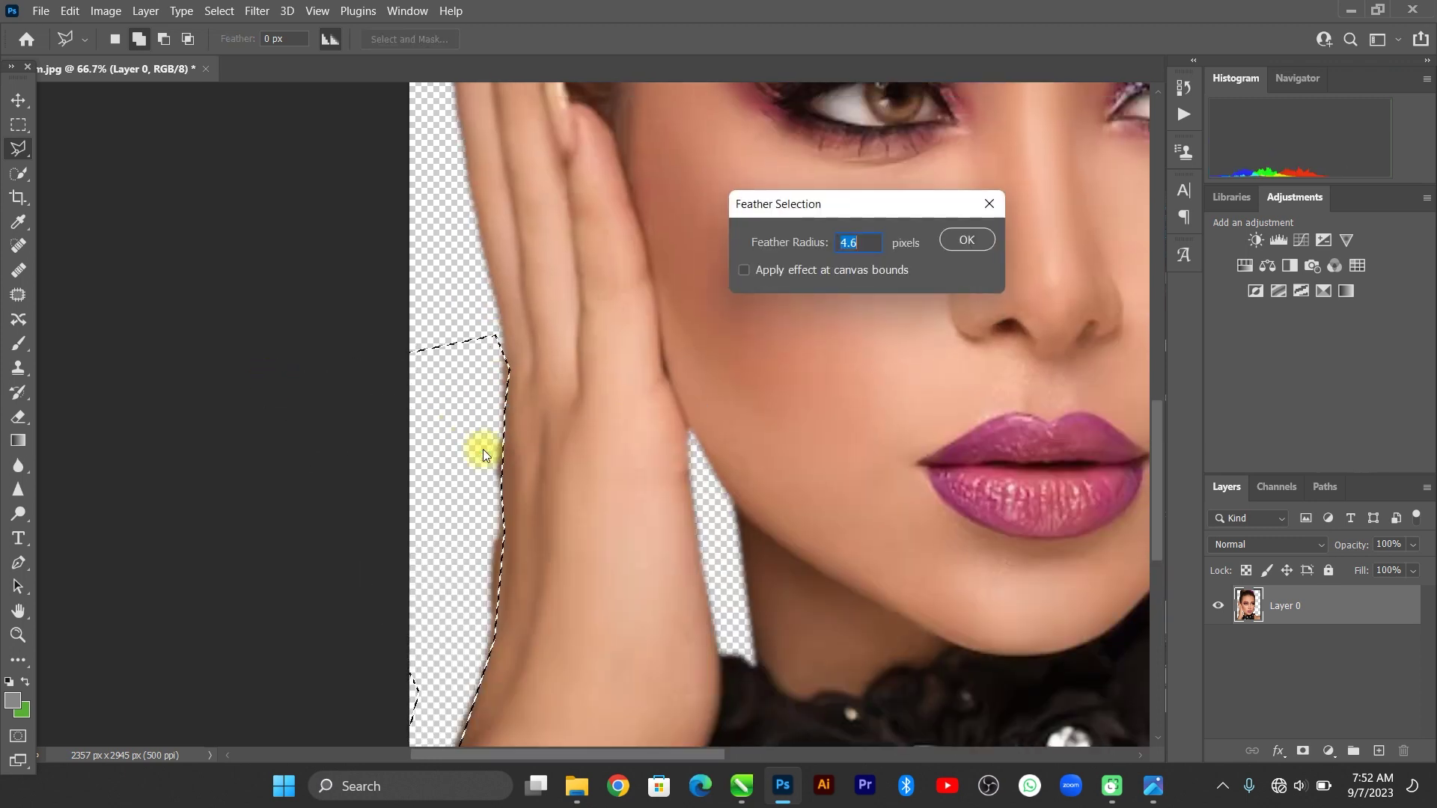
{"action": "key", "text": "Return"}
{"action": "key", "text": "Delete"}
{"action": "key", "text": "ctrl+d"}
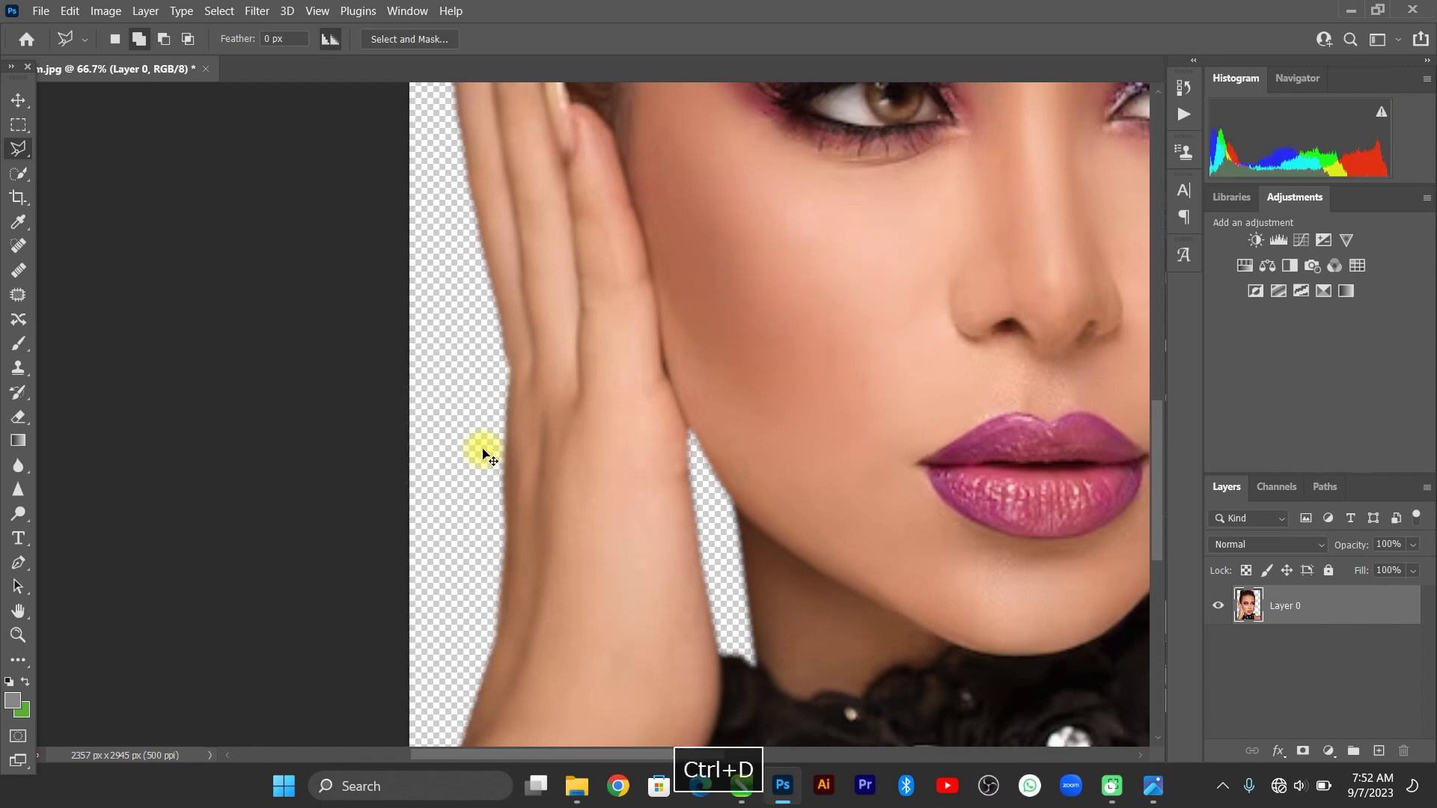
{"action": "key", "text": "ctrl+0"}
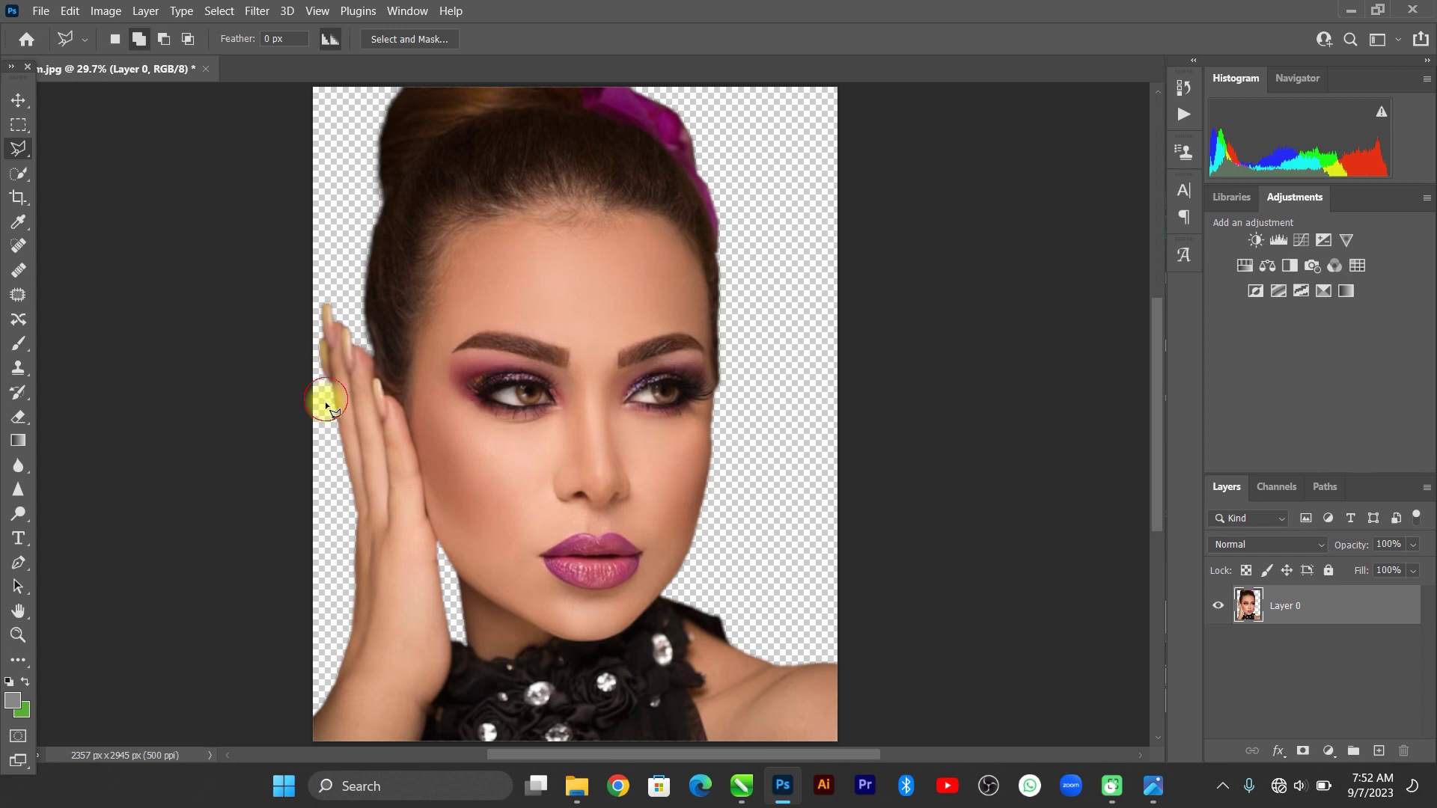
Outline the leftover edge beside the fingers, feather it 4.6 px, and delete it.
{"action": "key", "text": "ctrl+equal"}
{"action": "key", "text": "ctrl+equal"}
{"action": "key", "text": "ctrl+equal"}
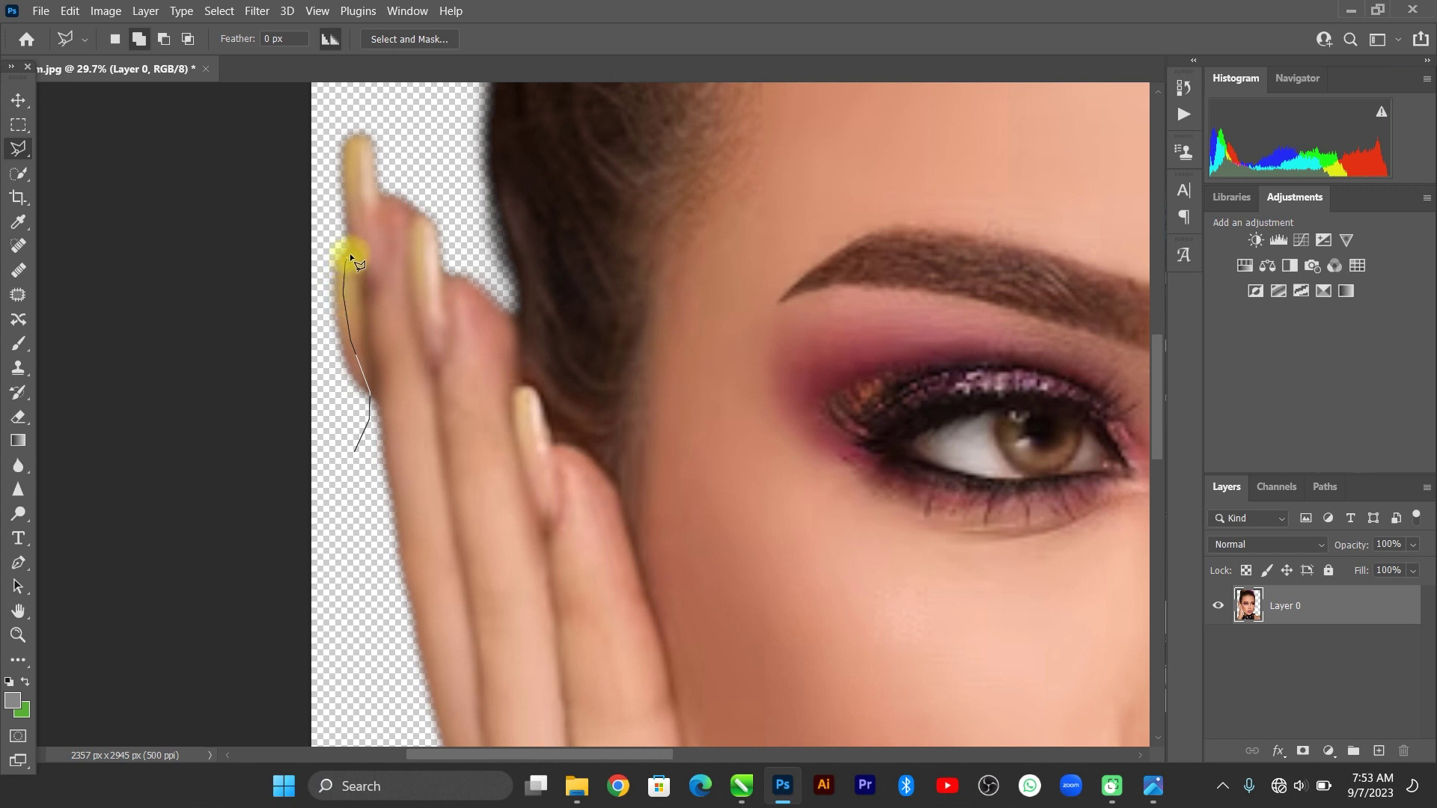
{"action": "left_click", "coordinate": [329, 207]}
{"action": "left_click", "coordinate": [315, 529]}
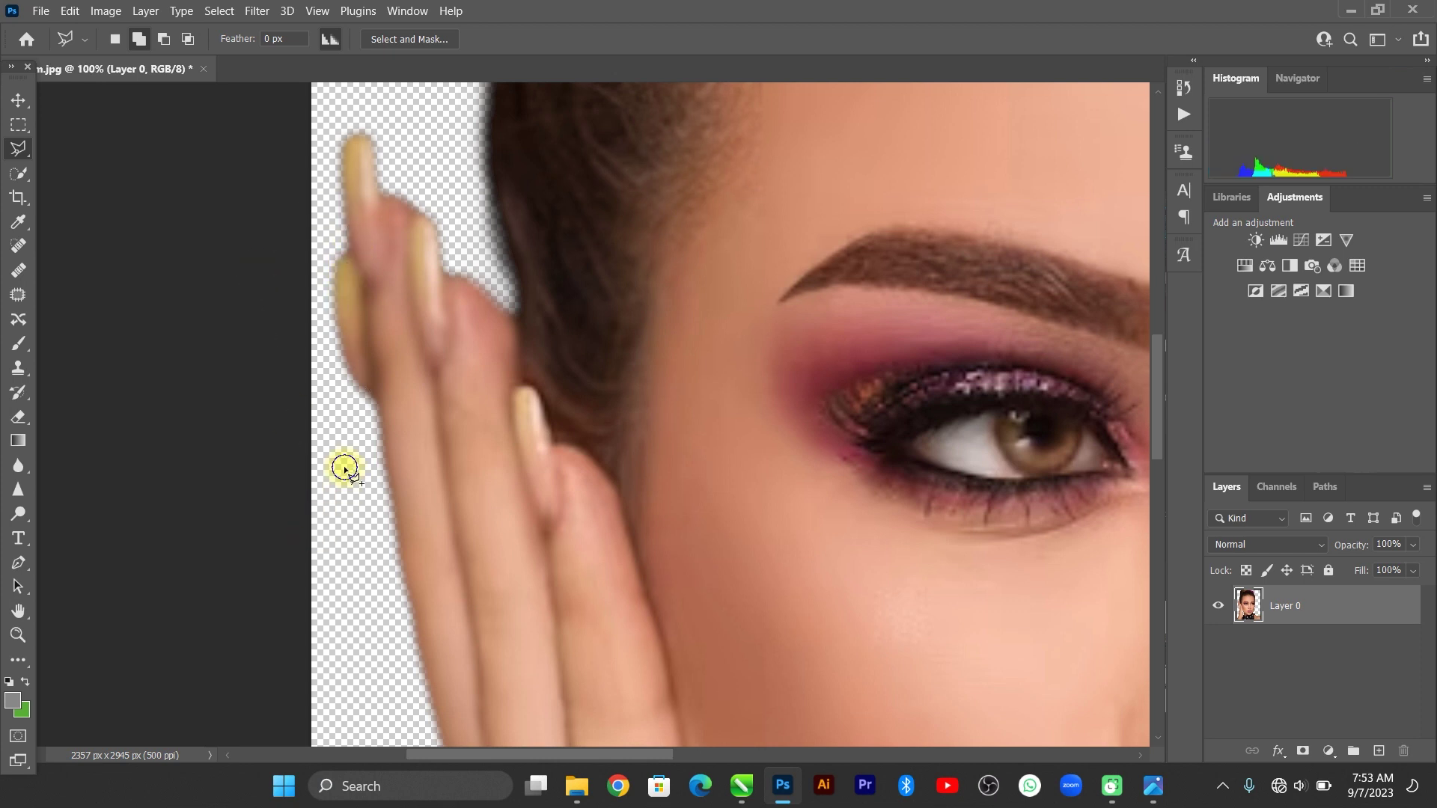
{"action": "right_click", "coordinate": [347, 120]}
{"action": "left_click", "coordinate": [443, 152]}
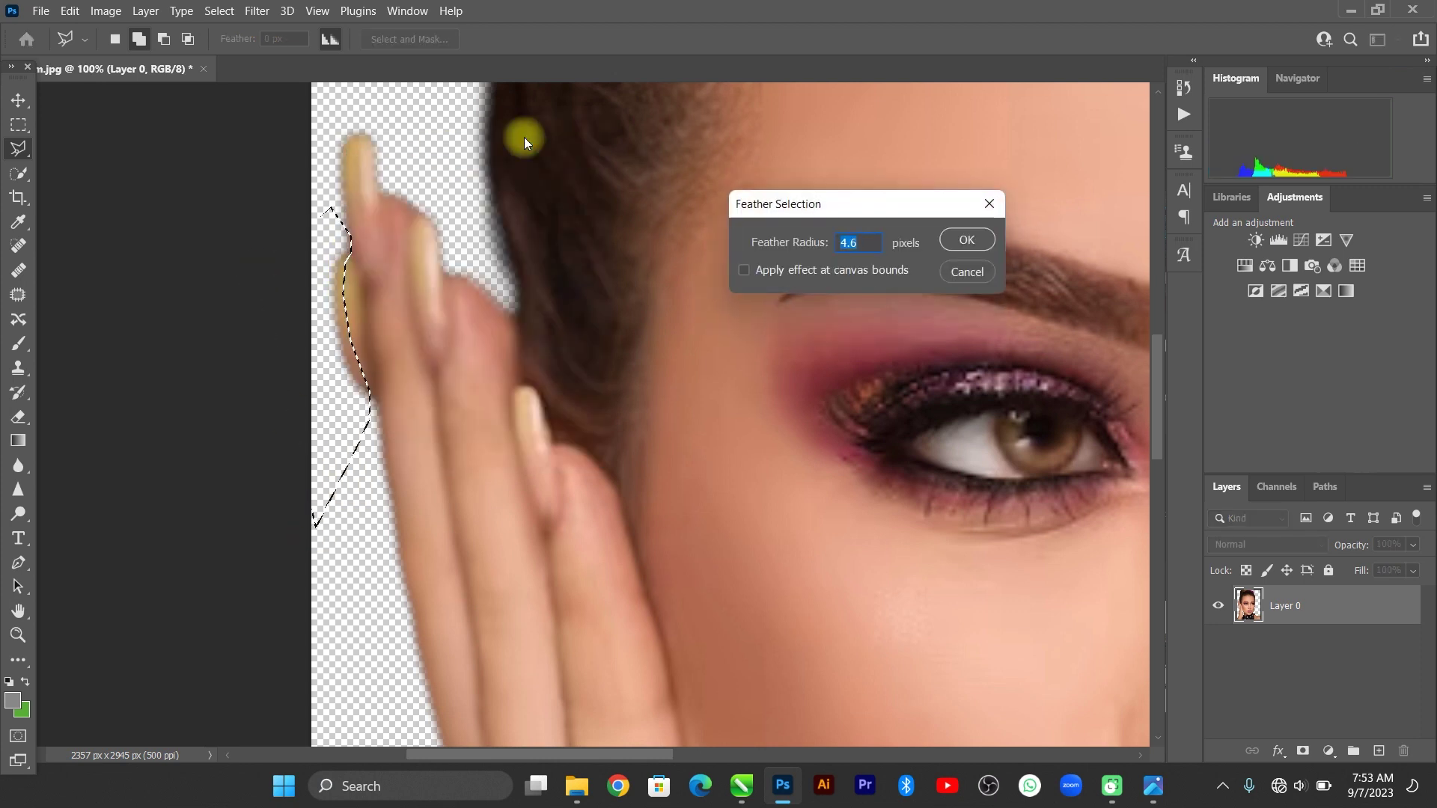
{"action": "key", "text": "Return"}
{"action": "key", "text": "Delete"}
{"action": "key", "text": "ctrl+d"}
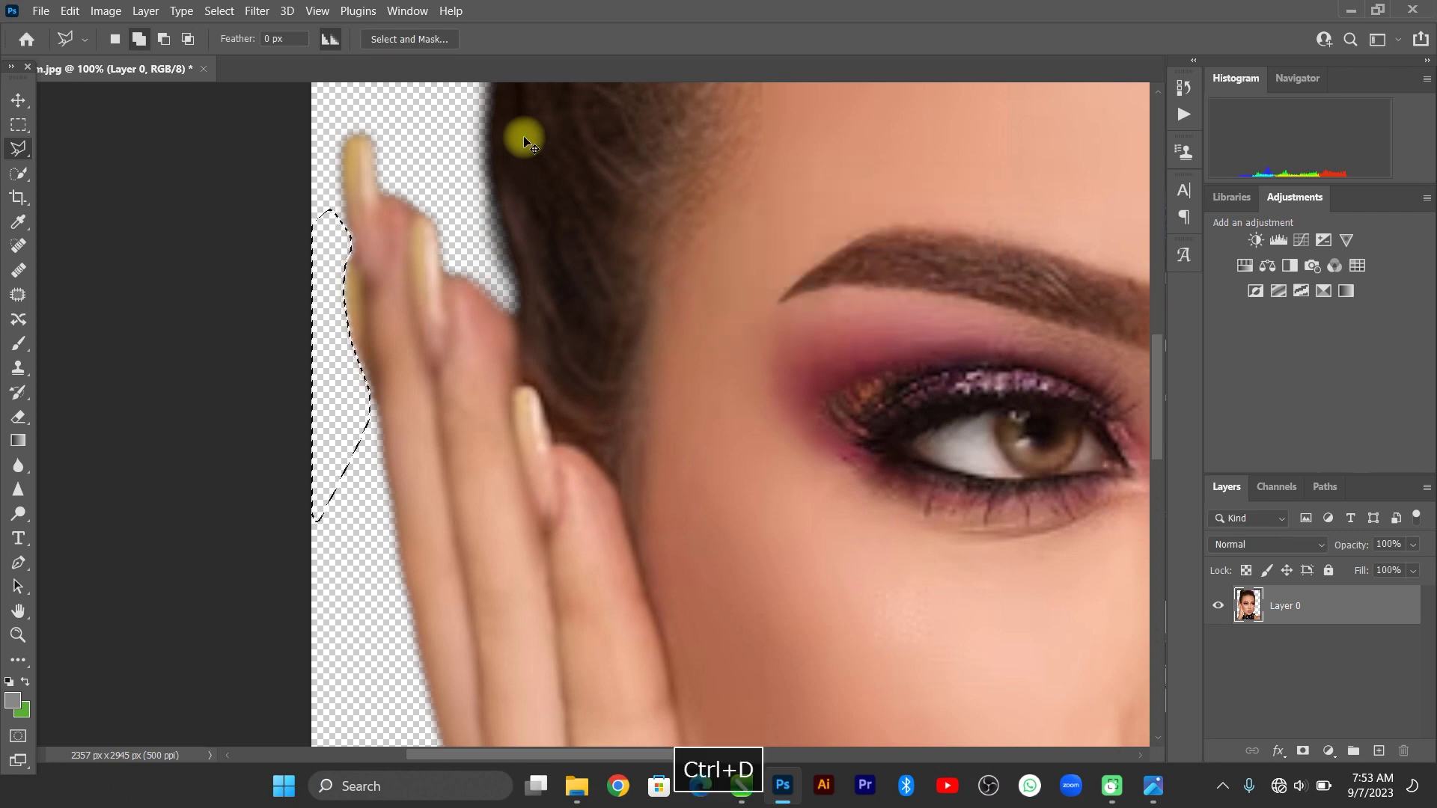
{"action": "key", "text": "ctrl+0"}
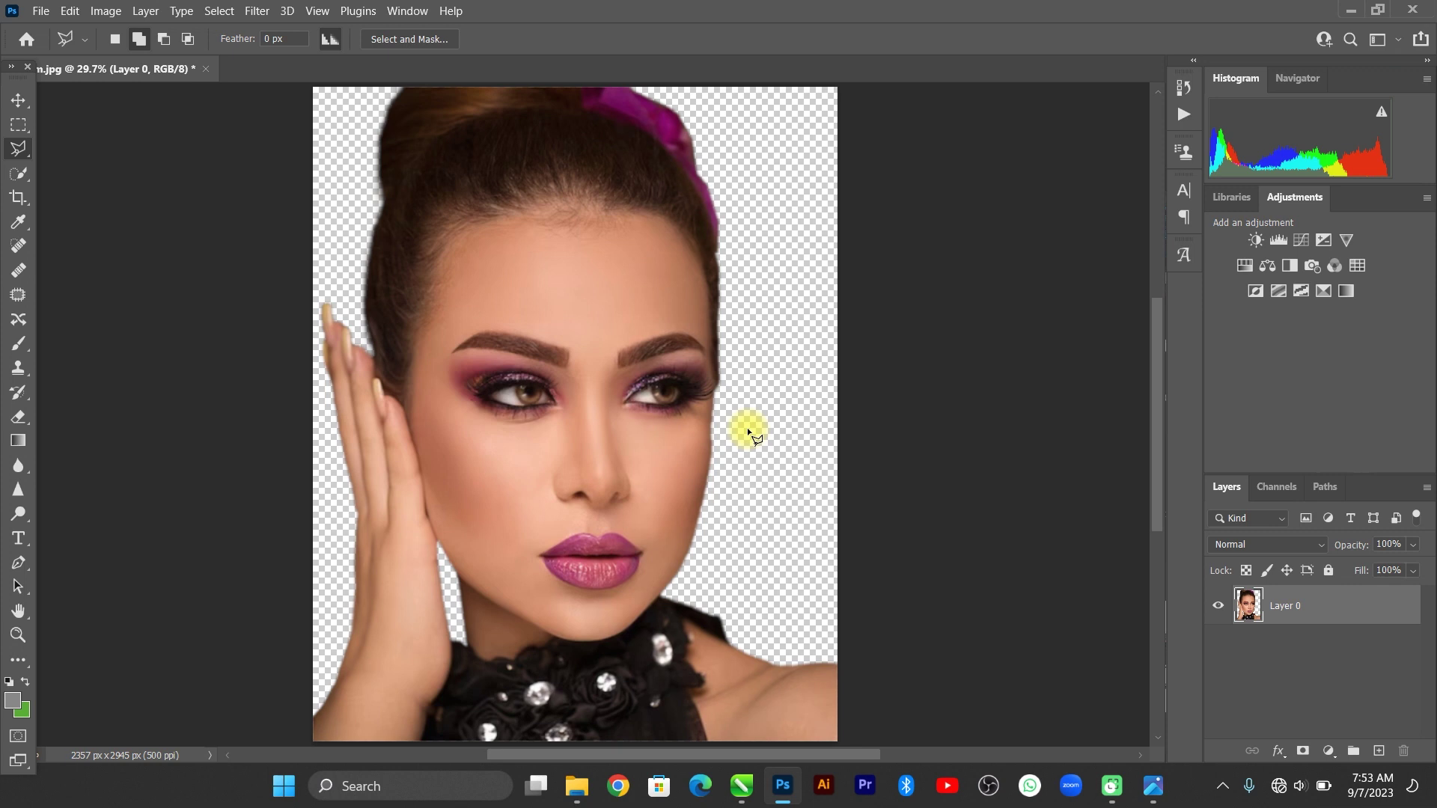
Save the cutout as the PNG file aa mm.
{"action": "key", "text": "ctrl+s"}
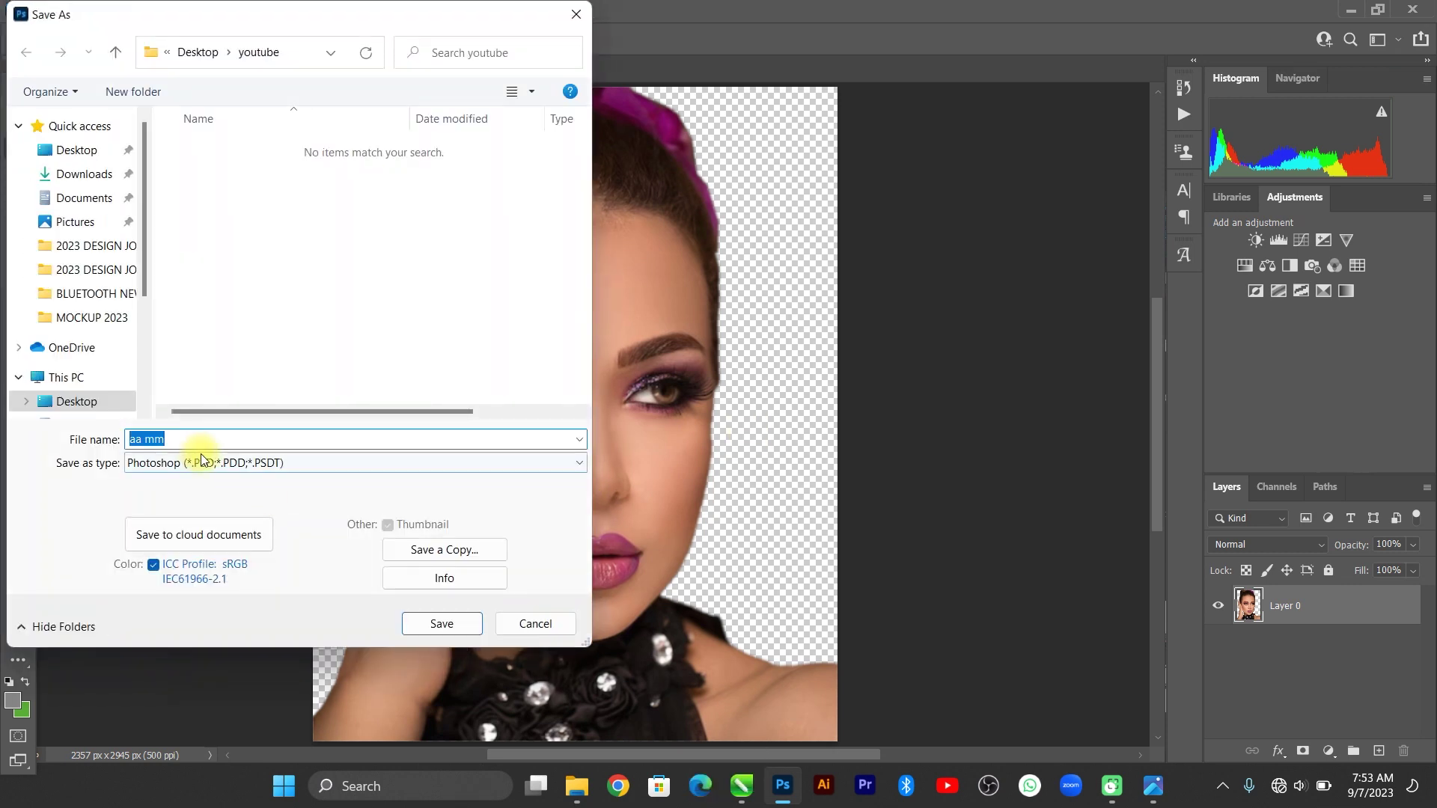
{"action": "left_click", "coordinate": [202, 462]}
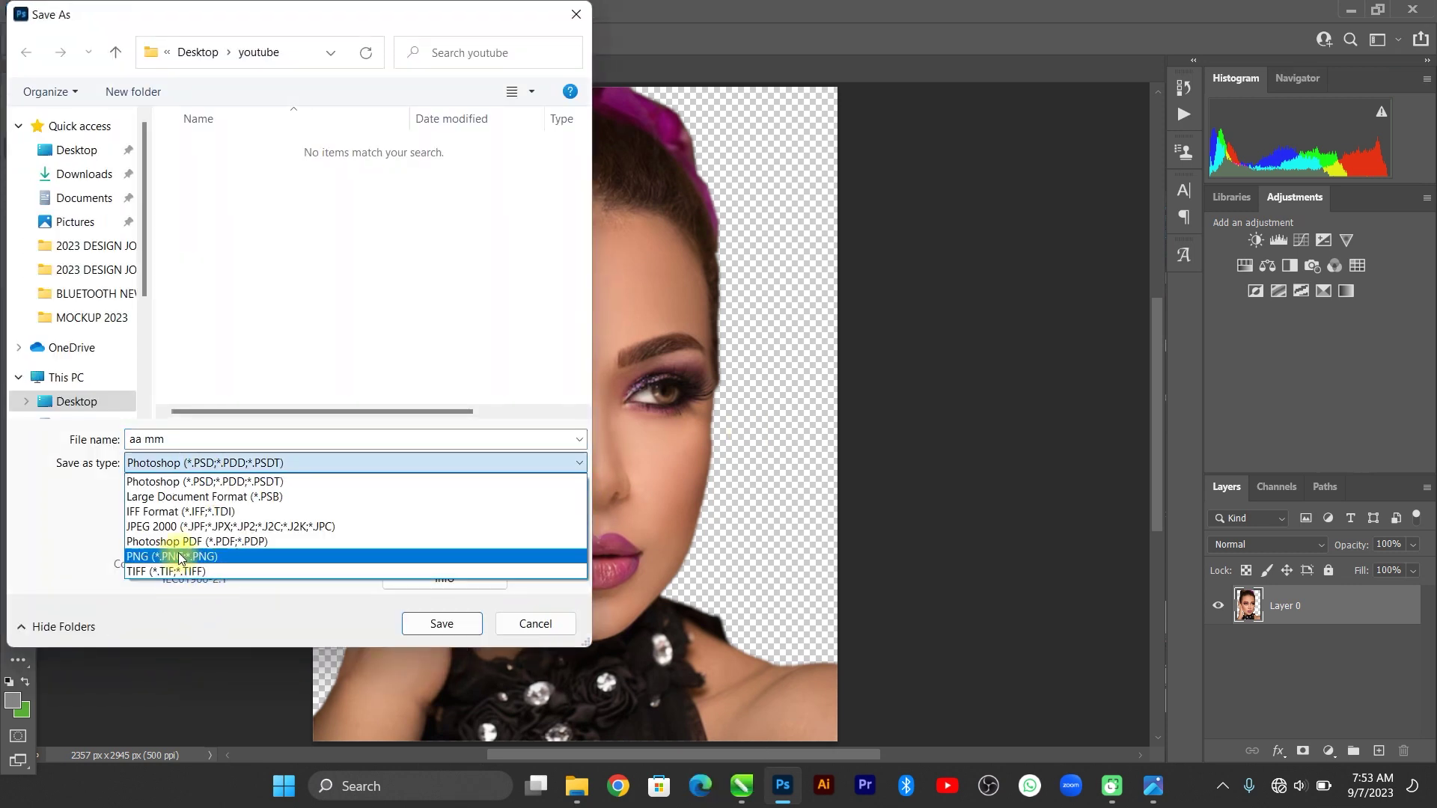
{"action": "left_click", "coordinate": [196, 569]}
{"action": "left_click", "coordinate": [442, 623]}
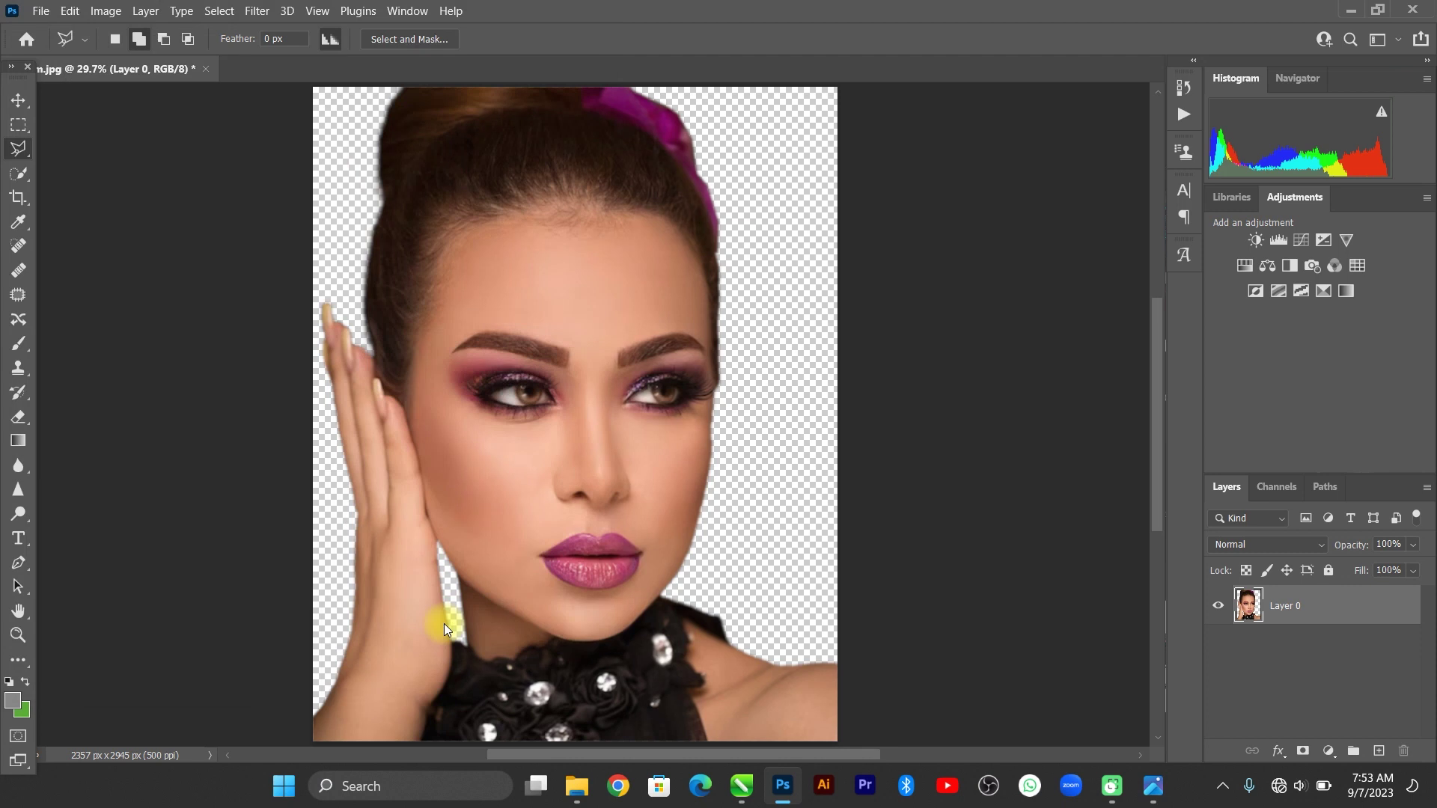
{"action": "left_click", "coordinate": [792, 206]}
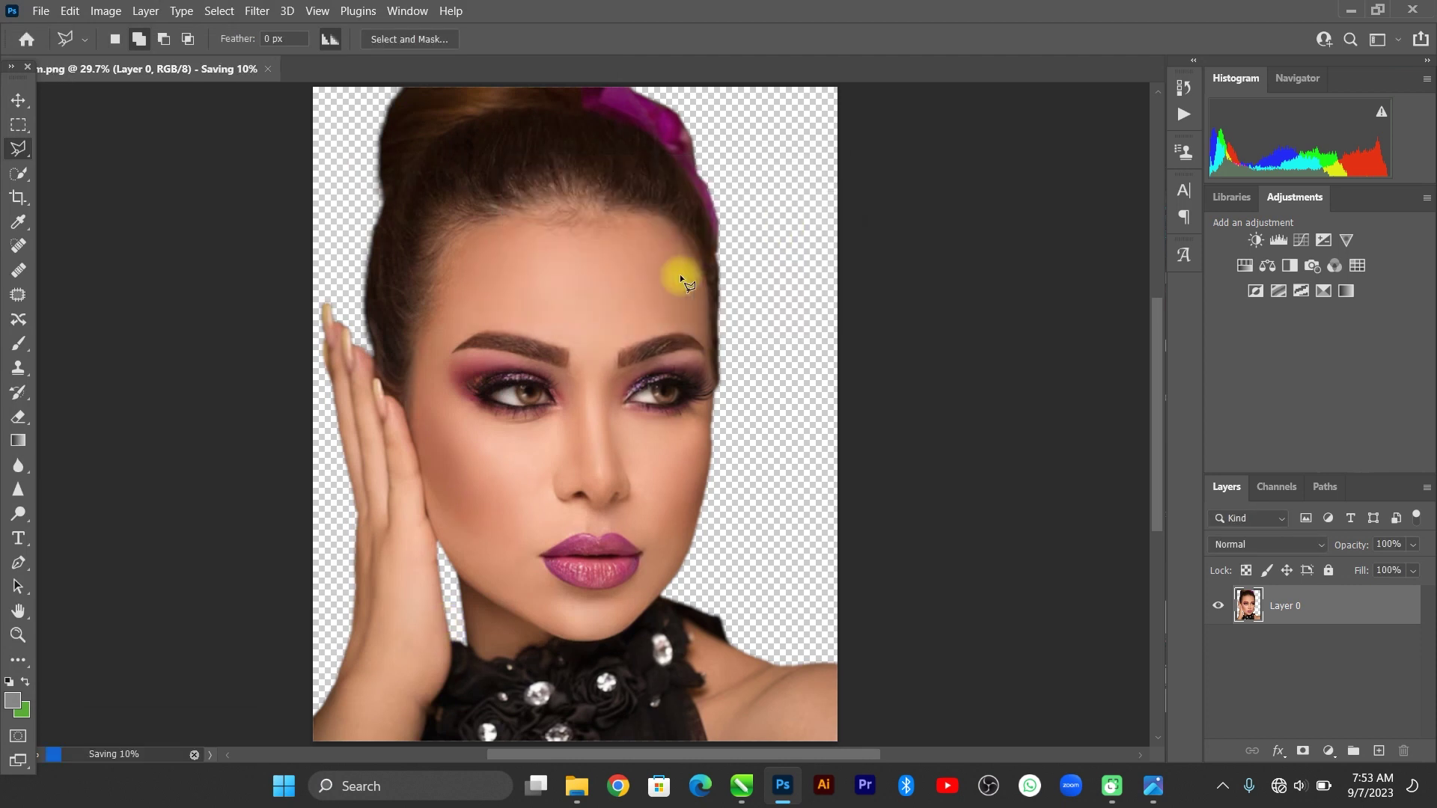
Close the document and copy aa mm.png from the youtube folder.
{"action": "left_click", "coordinate": [17, 100]}
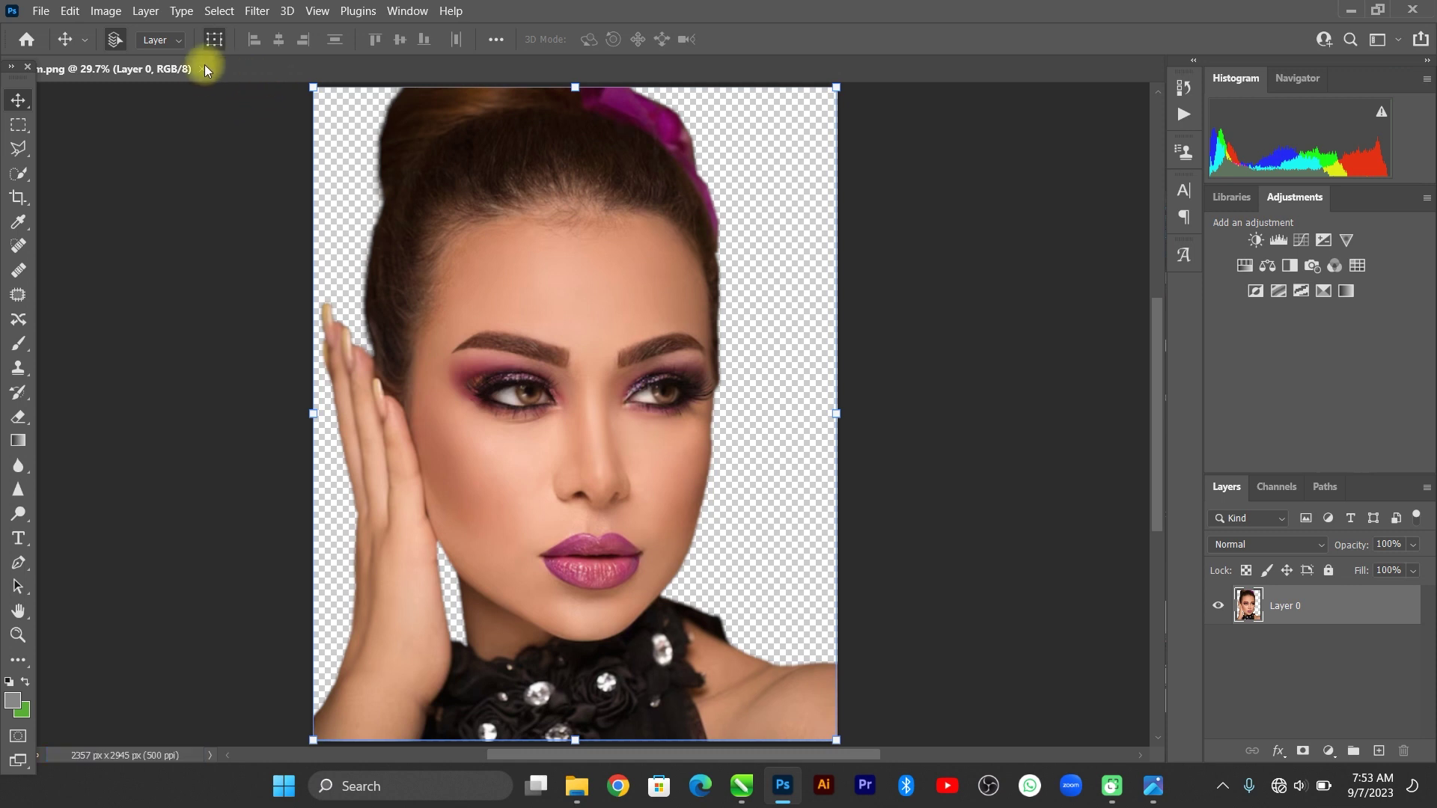
{"action": "left_click", "coordinate": [206, 68]}
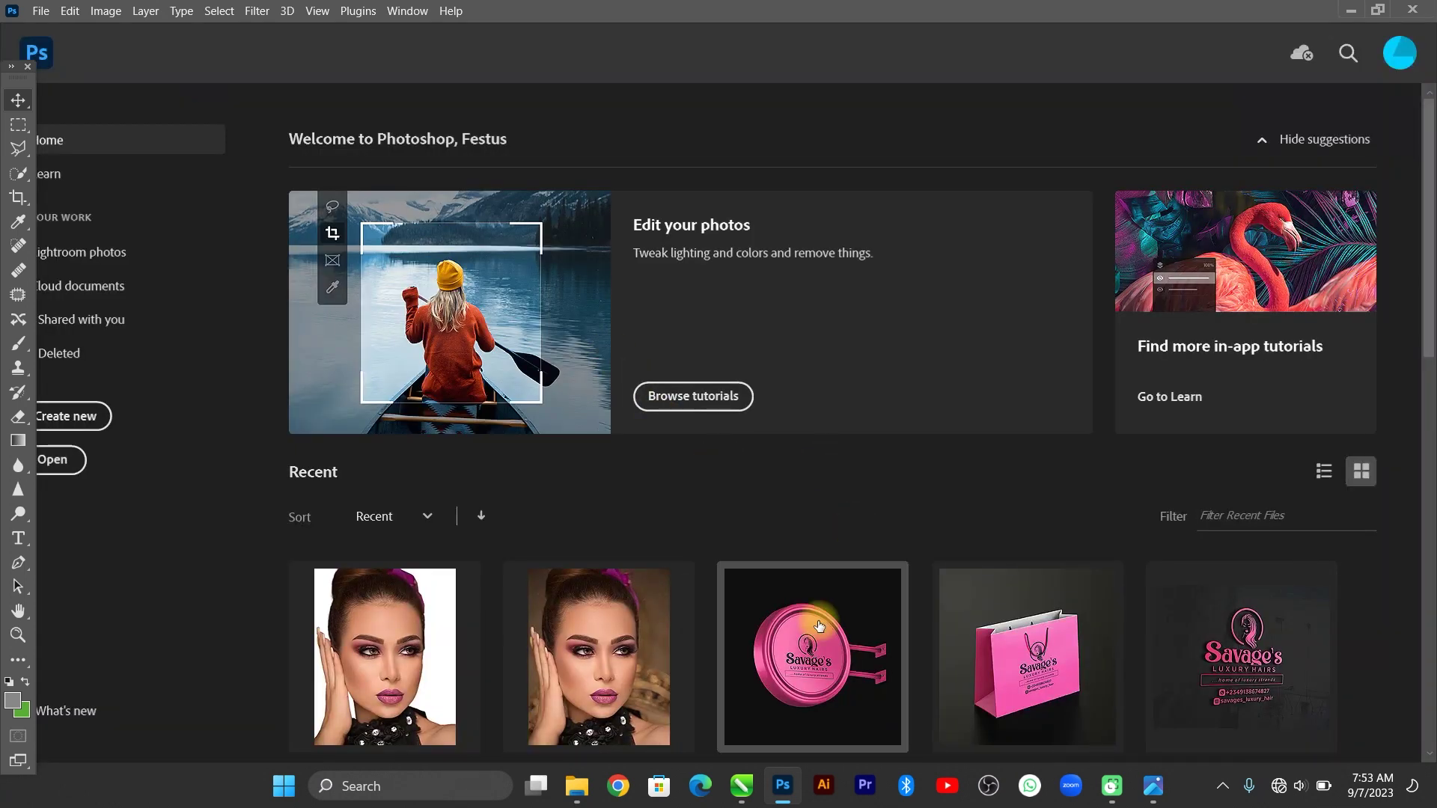
{"action": "mouse_move", "coordinate": [573, 790]}
{"action": "left_click", "coordinate": [744, 711]}
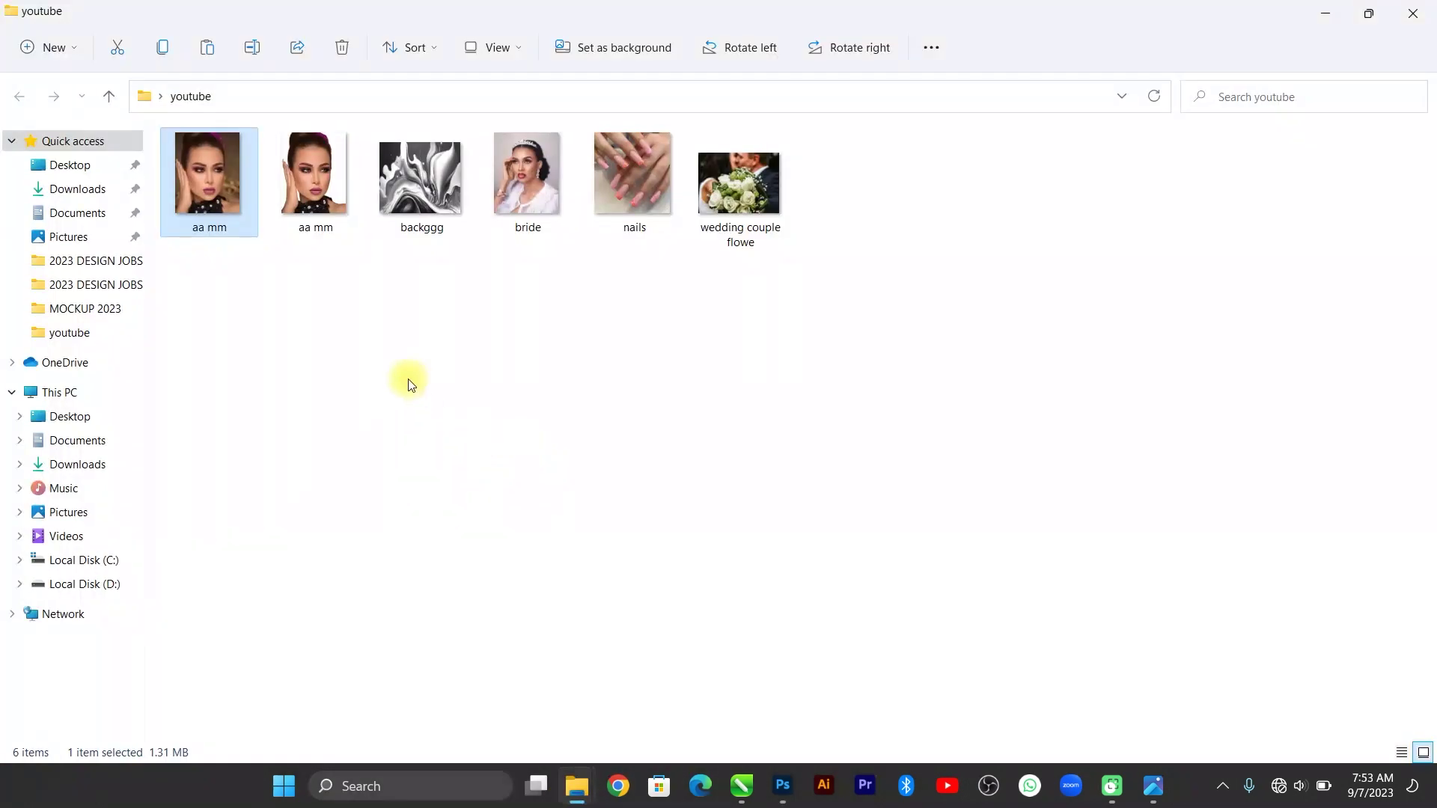
{"action": "left_click", "coordinate": [318, 194]}
{"action": "key", "text": "ctrl+c"}
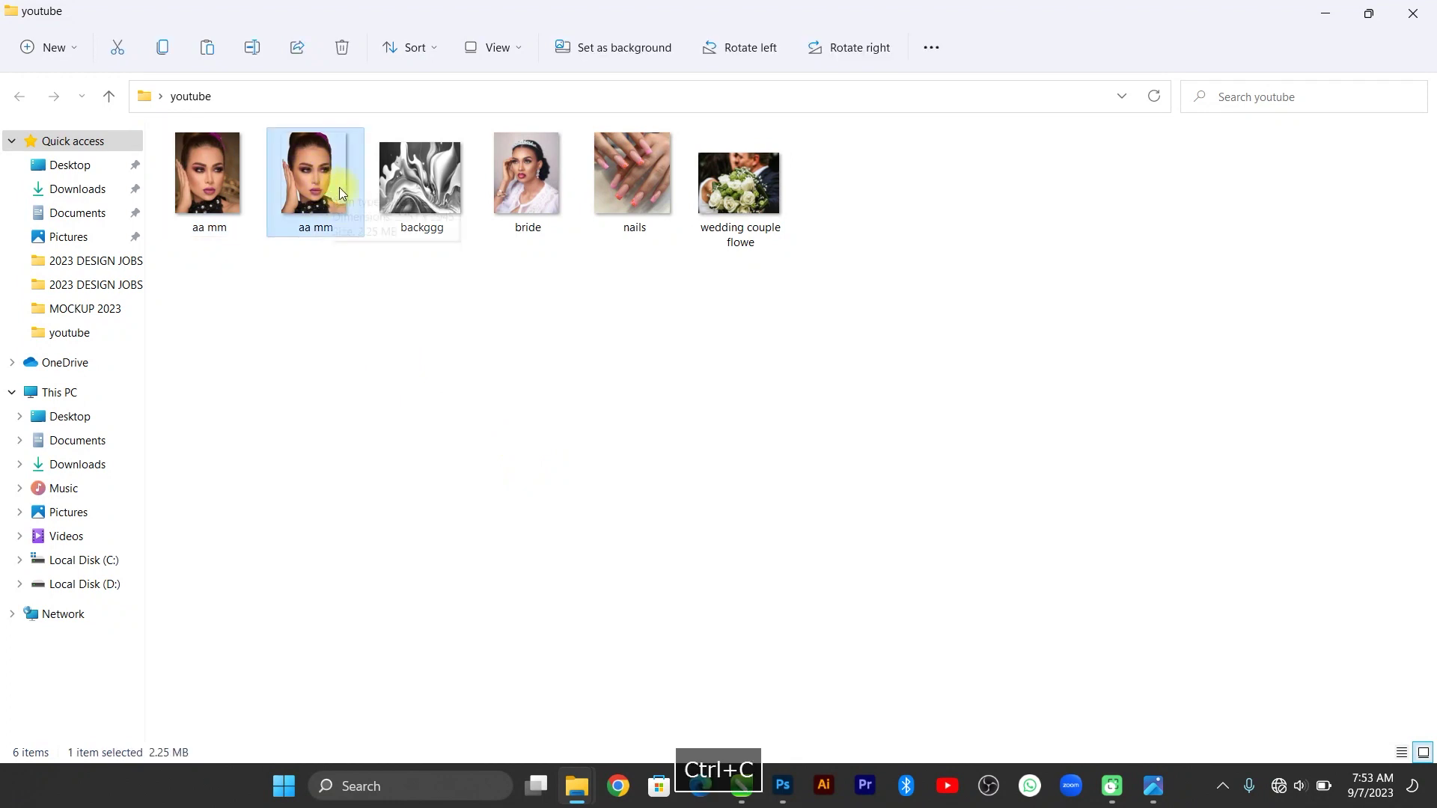
Paste the aa mm cutout into CorelDRAW and PowerClip it inside the white square.
{"action": "left_click", "coordinate": [752, 796]}
{"action": "key", "text": "ctrl+v"}
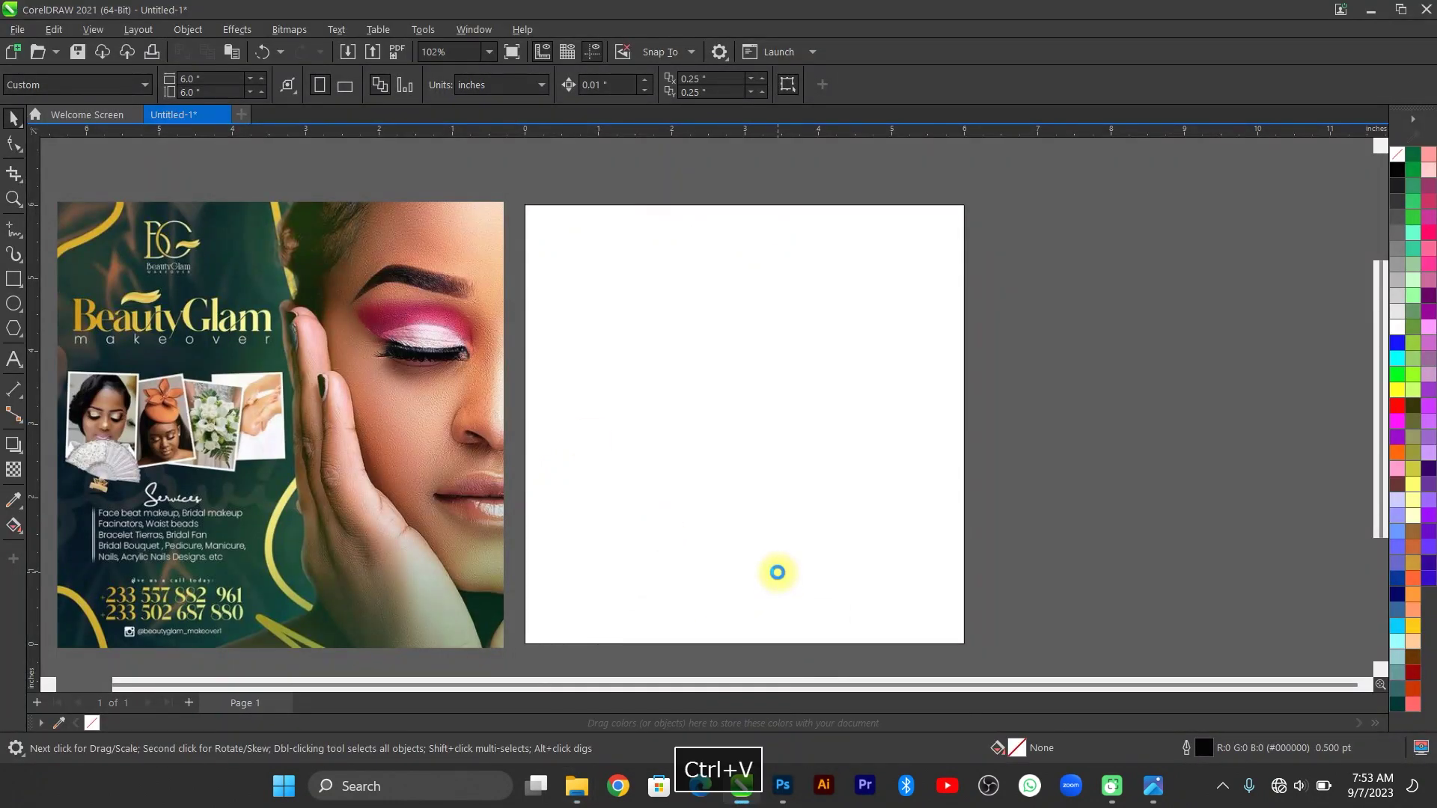
{"action": "key", "text": "F4"}
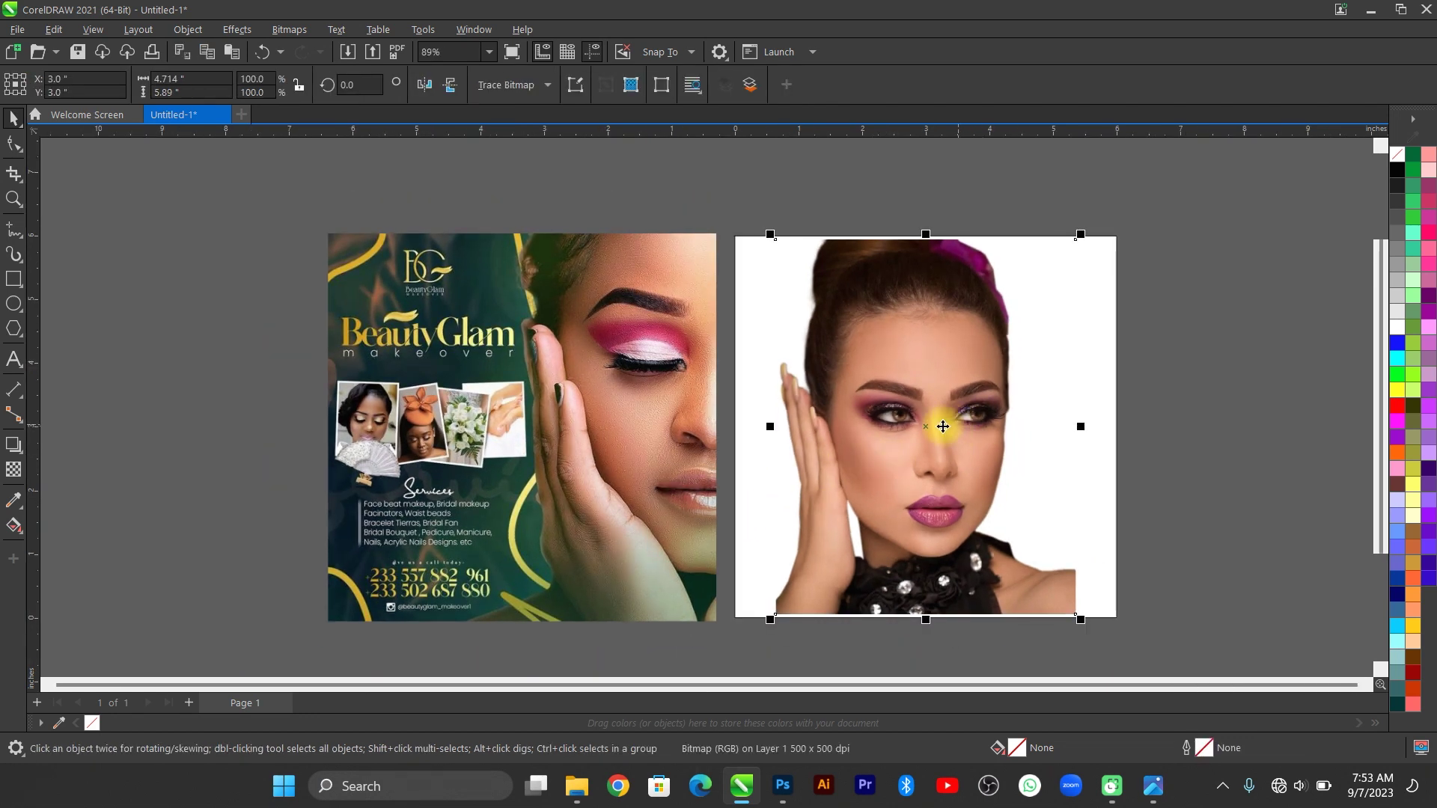
{"action": "left_click_drag", "start_coordinate": [942, 426], "coordinate": [1303, 427]}
{"action": "scroll", "coordinate": [1201, 497], "scroll_direction": "up", "scroll_amount": 1}
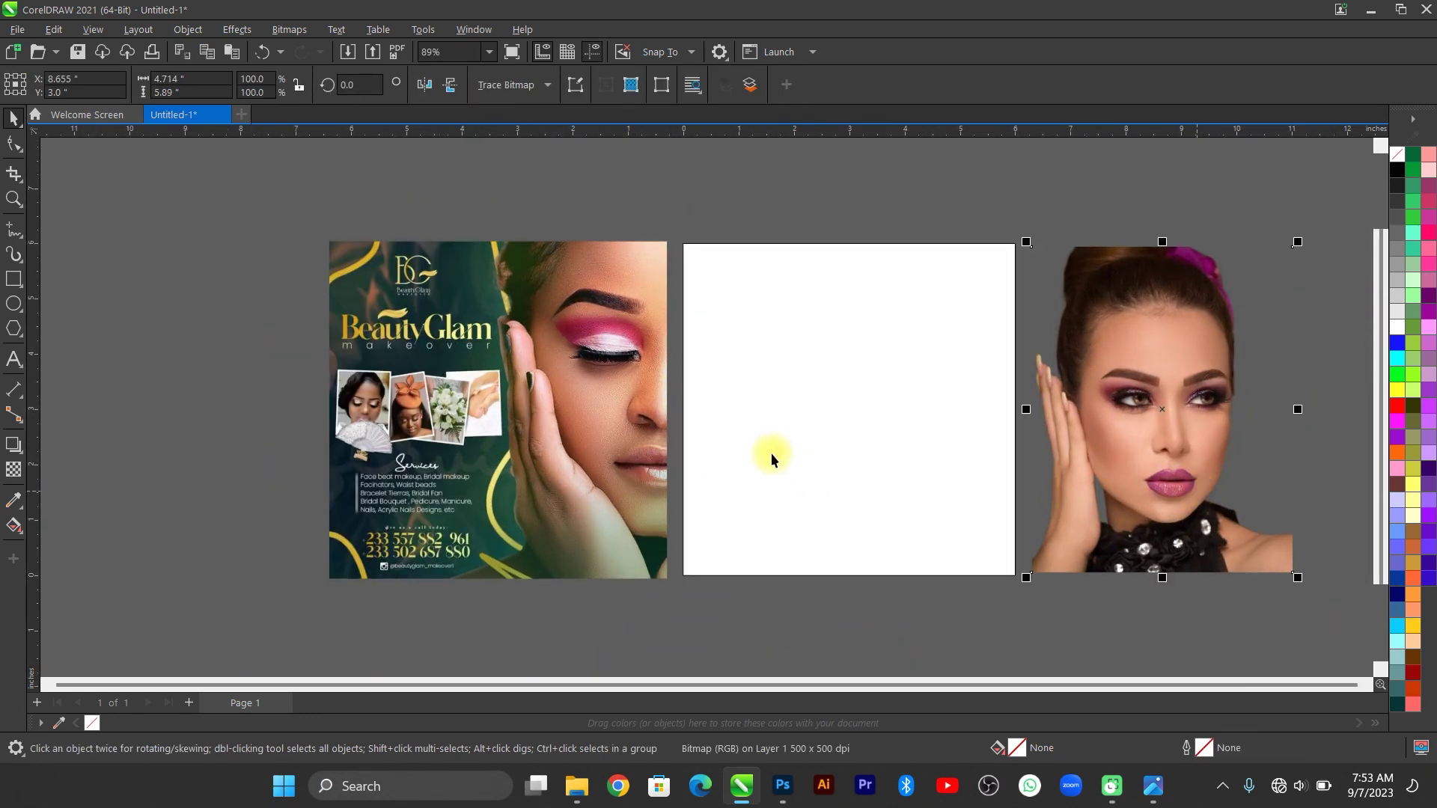
{"action": "left_click_drag", "start_coordinate": [1175, 455], "coordinate": [1005, 442]}
{"action": "left_click", "coordinate": [1013, 503]}
Edit the frame's contents, scale the portrait to about 142%, and move her up.
{"action": "double_click", "coordinate": [976, 457]}
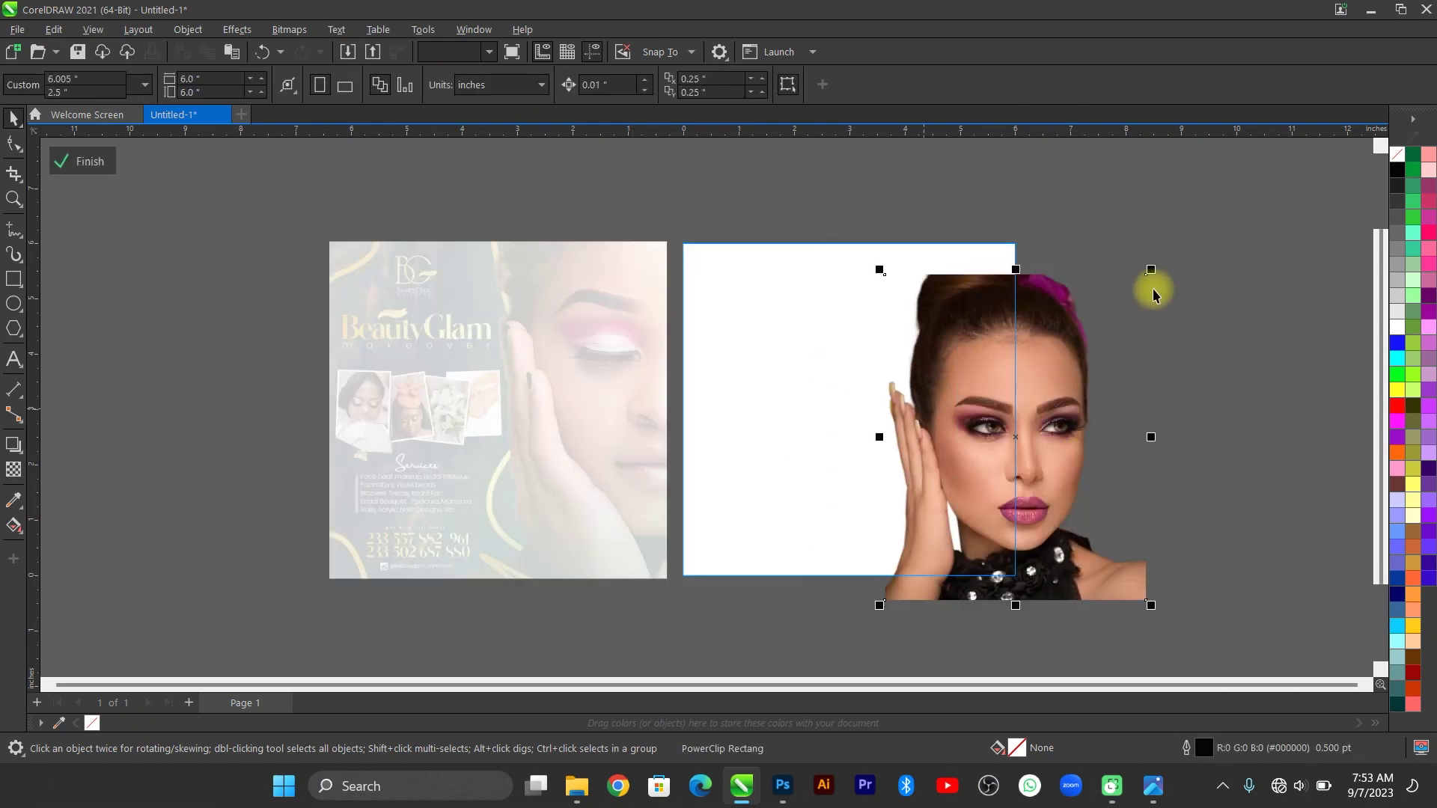
{"action": "left_click_drag", "start_coordinate": [1150, 270], "coordinate": [1213, 189]}
{"action": "left_click_drag", "start_coordinate": [941, 523], "coordinate": [940, 480]}
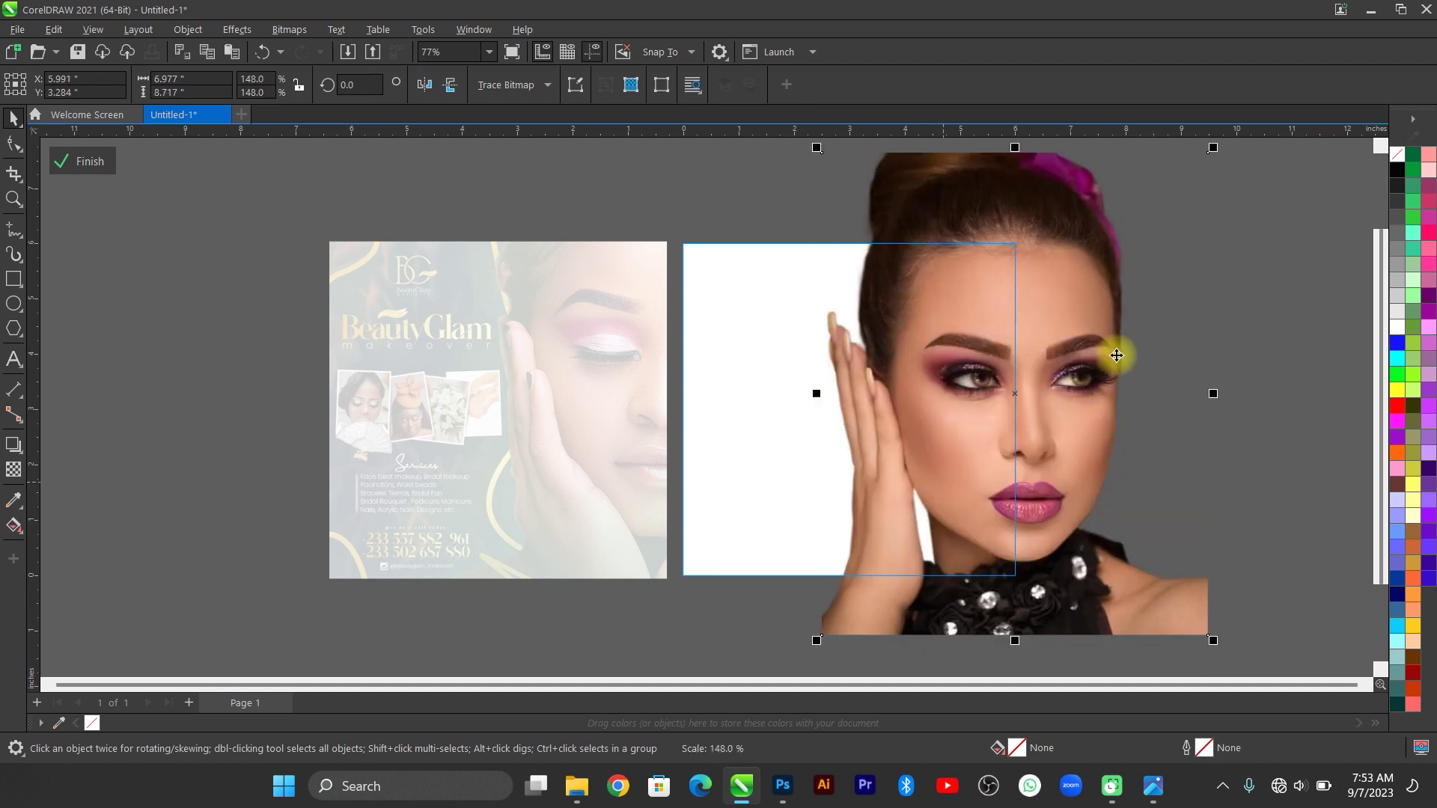
{"action": "left_click_drag", "start_coordinate": [1043, 442], "coordinate": [1043, 400]}
{"action": "scroll", "coordinate": [1043, 400], "scroll_direction": "down", "scroll_amount": 1}
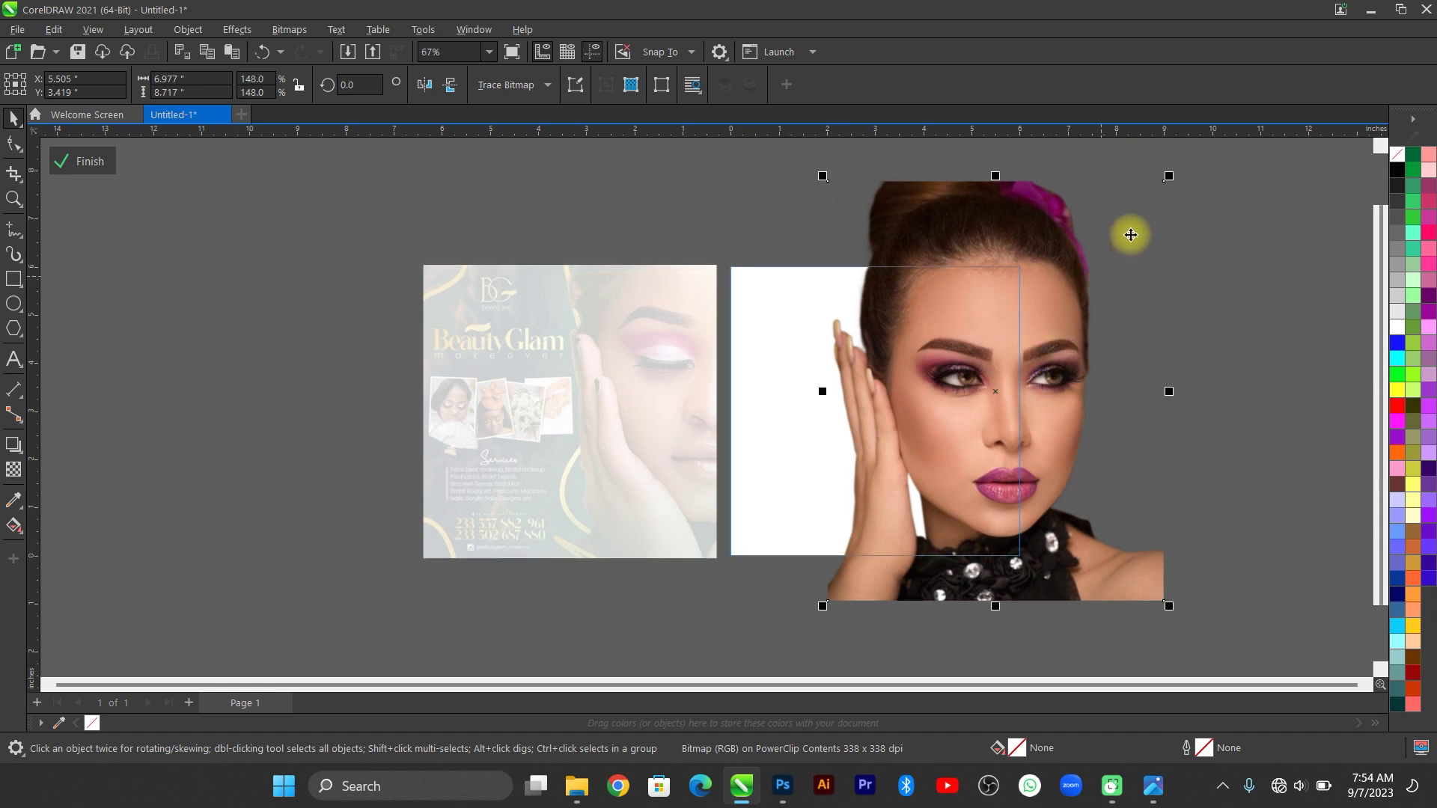
{"action": "scroll", "coordinate": [1130, 235], "scroll_direction": "up", "scroll_amount": 2}
{"action": "mouse_move", "coordinate": [1180, 162]}
{"action": "left_mouse_down"}
{"action": "mouse_move", "coordinate": [1187, 176]}
{"action": "mouse_move", "coordinate": [1172, 173]}
{"action": "left_mouse_up"}
{"action": "left_click", "coordinate": [1153, 787]}
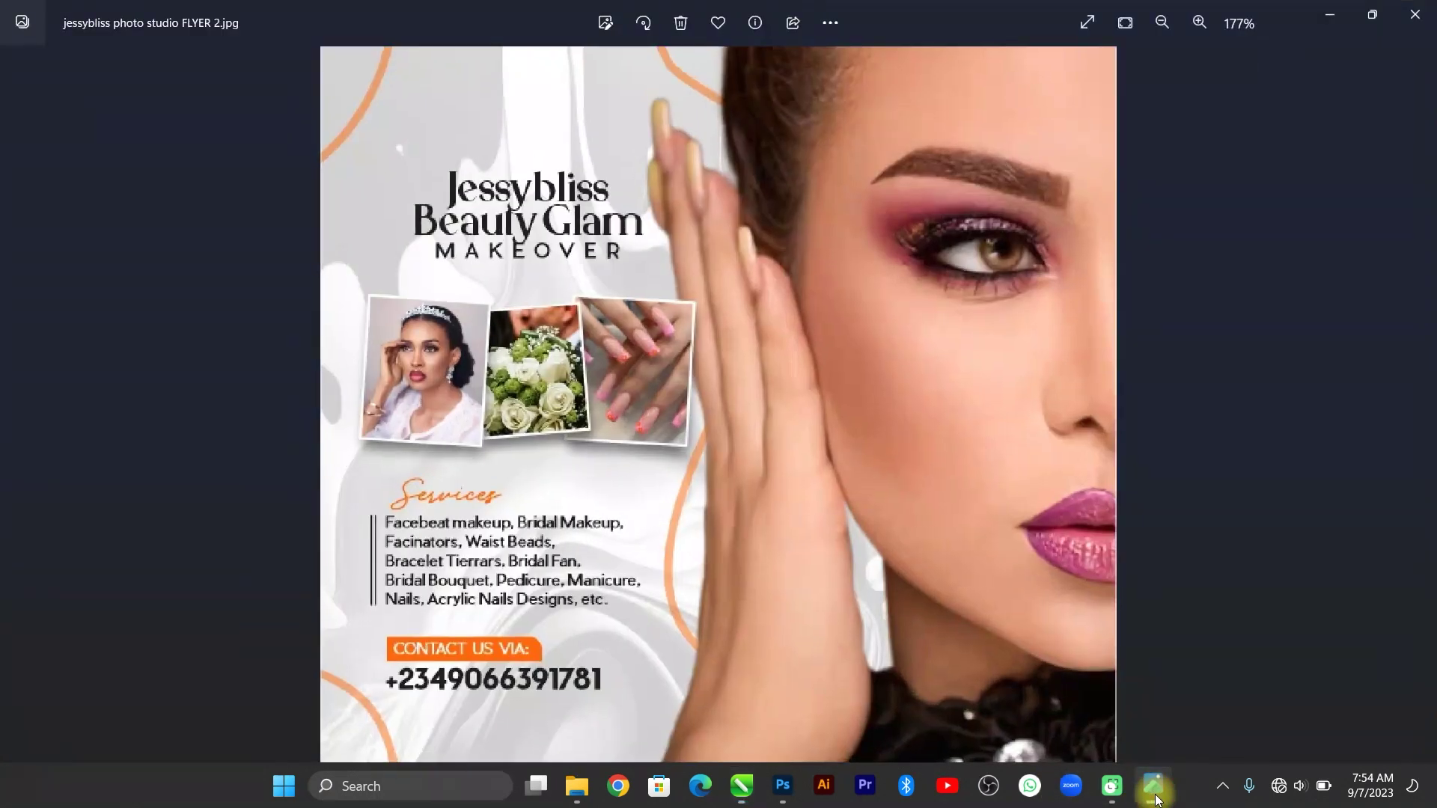
{"action": "left_click", "coordinate": [1157, 800]}
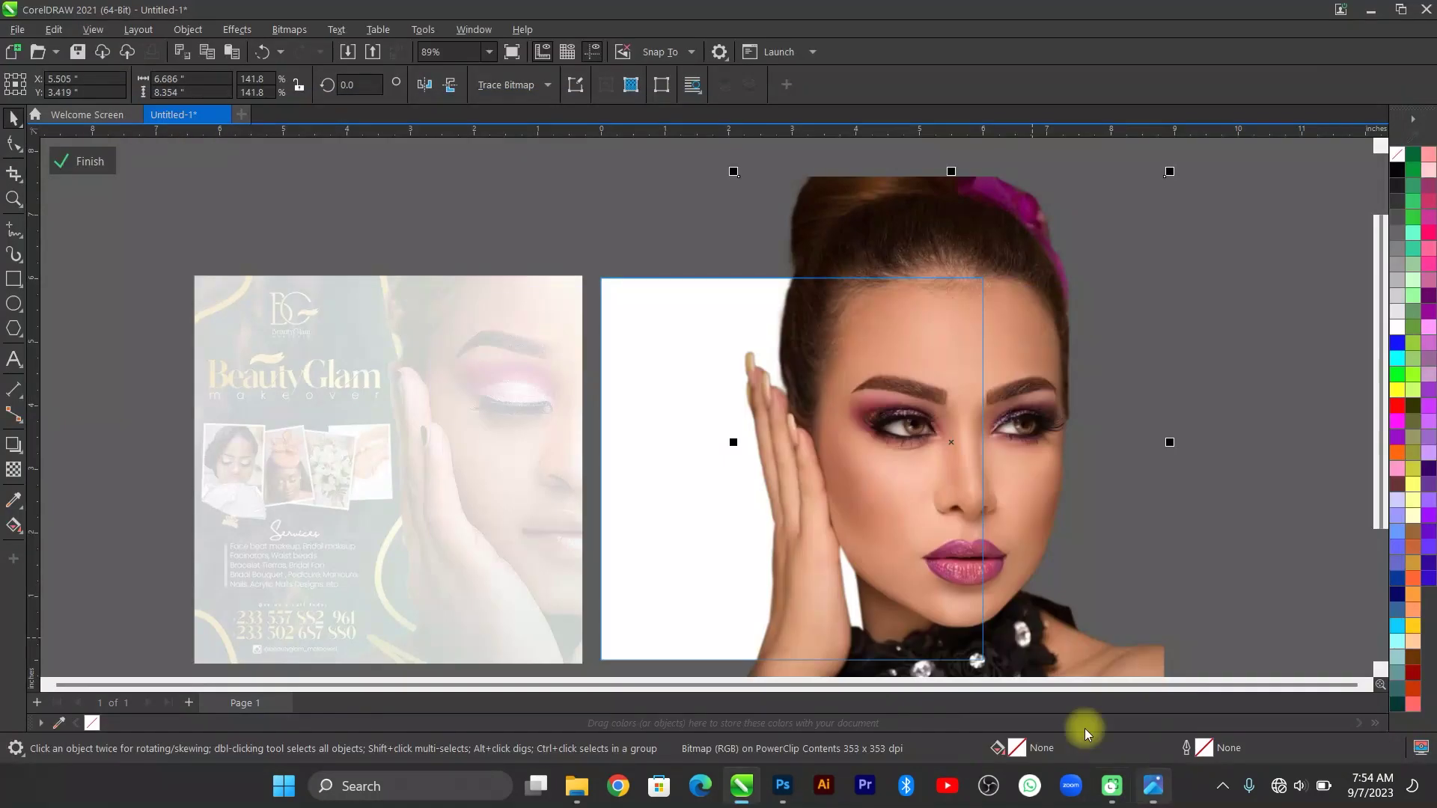
Try the portrait at 162%, then settle near 144% after comparing with the reference flyer.
{"action": "left_click_drag", "start_coordinate": [965, 569], "coordinate": [968, 529]}
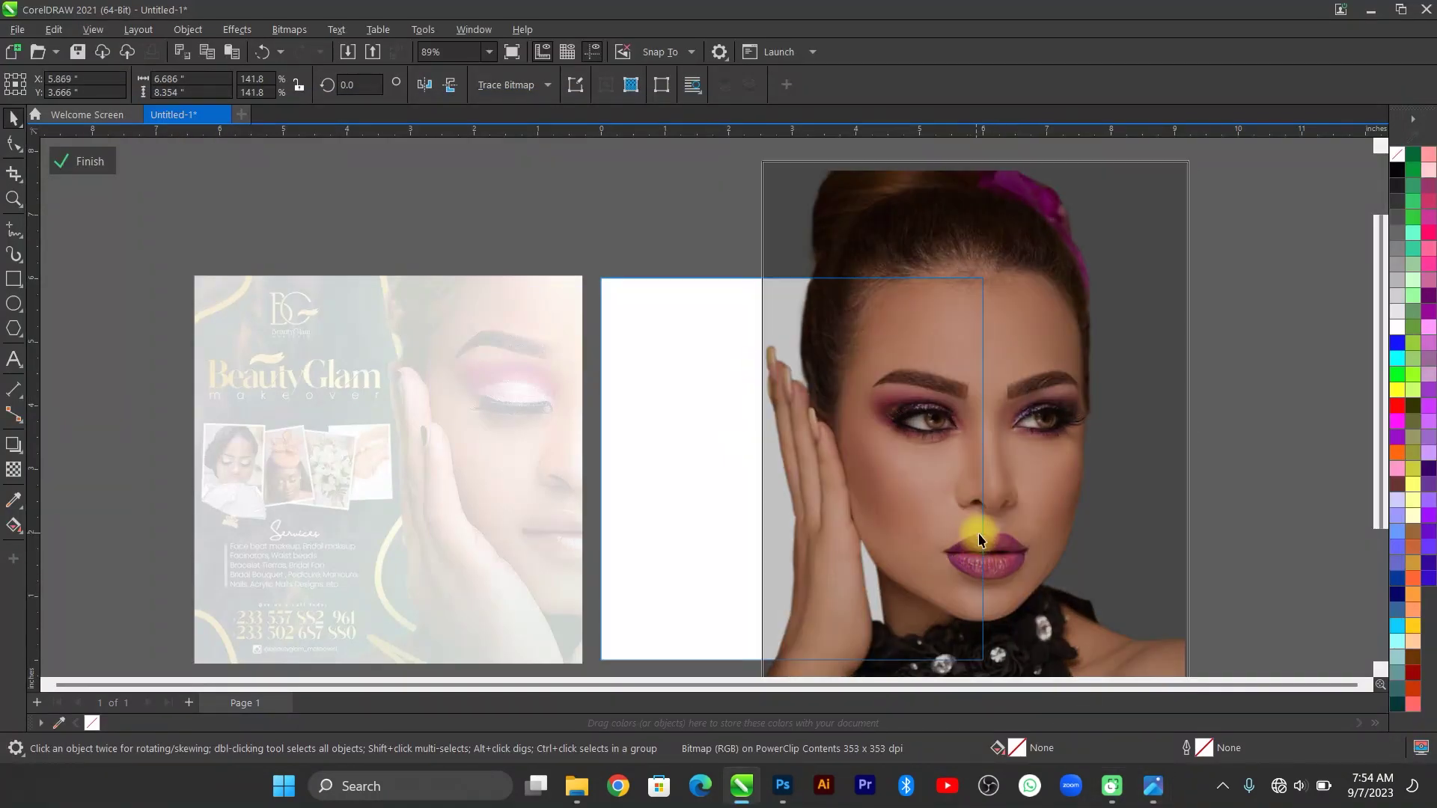
{"action": "scroll", "coordinate": [955, 546], "scroll_direction": "down", "scroll_amount": 1}
{"action": "left_click_drag", "start_coordinate": [1125, 648], "coordinate": [1145, 672]}
{"action": "left_click_drag", "start_coordinate": [1010, 547], "coordinate": [1017, 569]}
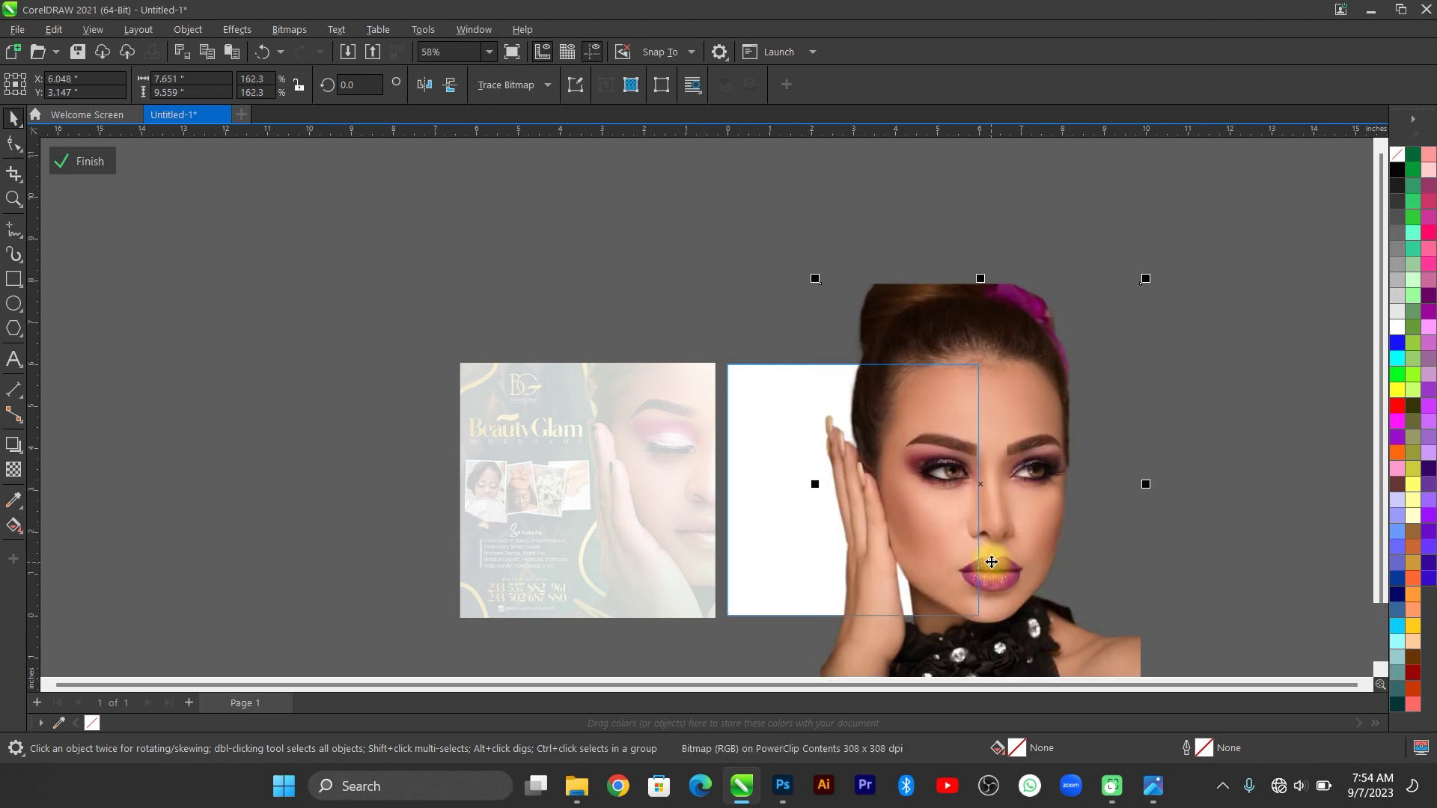
{"action": "left_click", "coordinate": [1152, 786]}
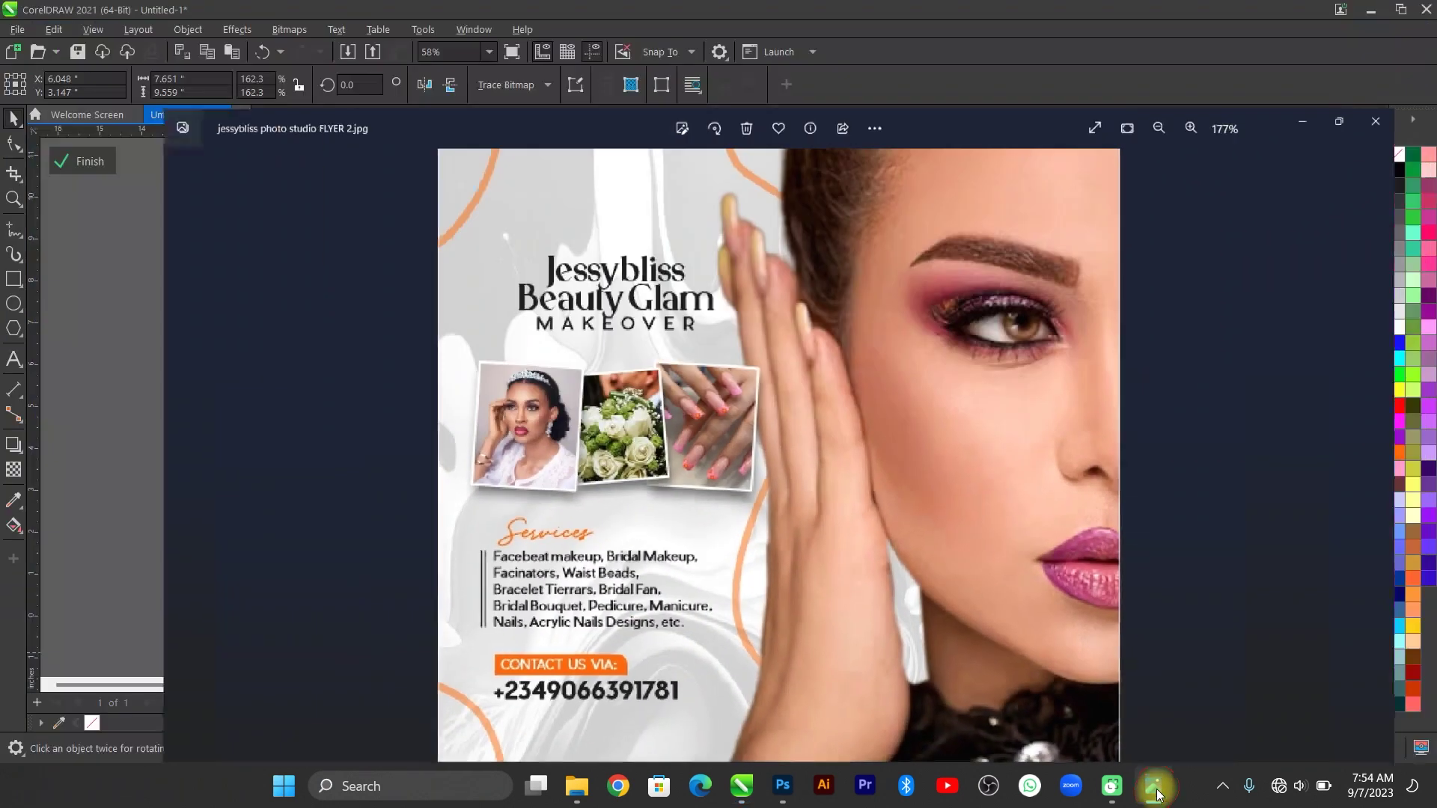
{"action": "left_click", "coordinate": [1155, 787]}
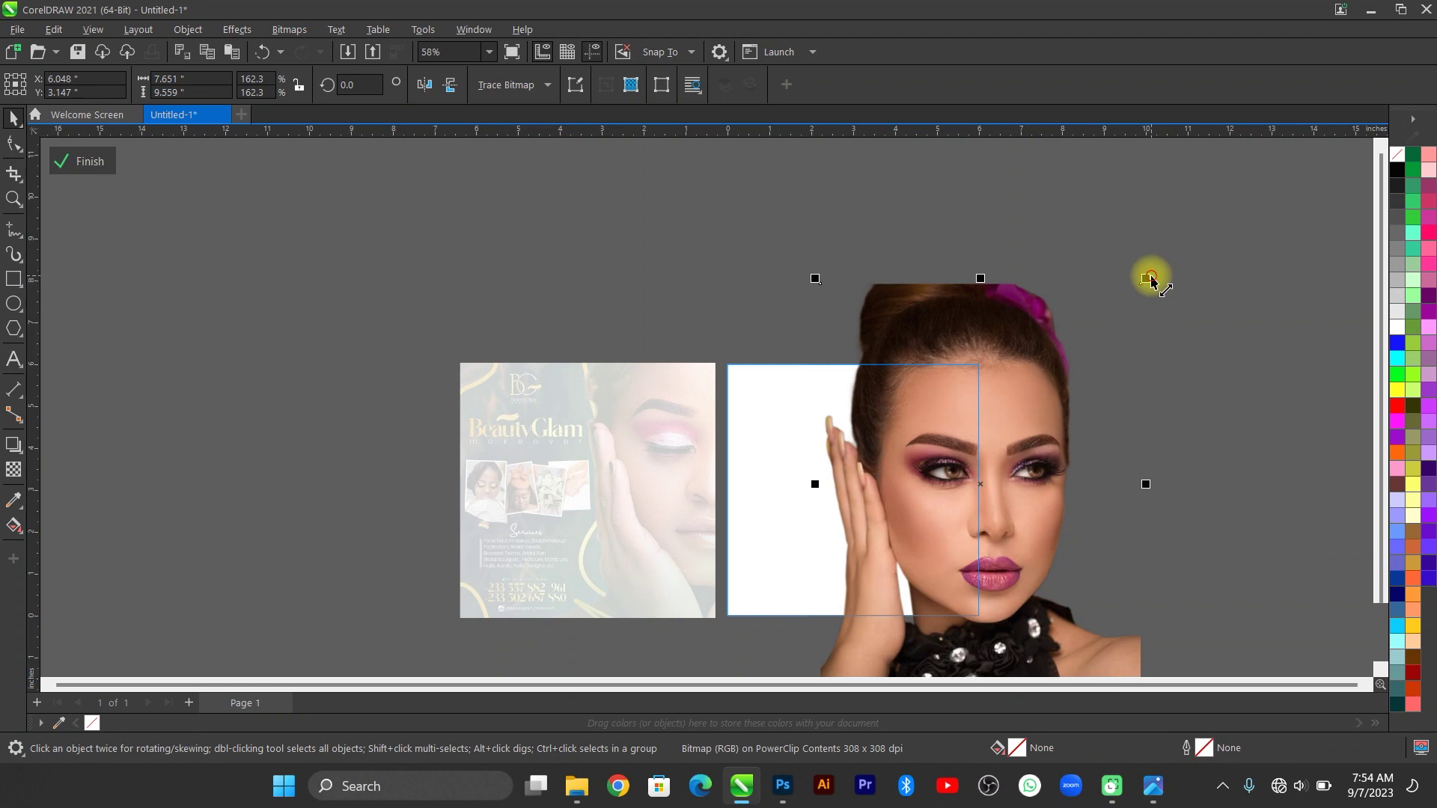
{"action": "left_click_drag", "start_coordinate": [1148, 278], "coordinate": [1145, 309]}
{"action": "scroll", "coordinate": [973, 473], "scroll_direction": "up", "scroll_amount": 2}
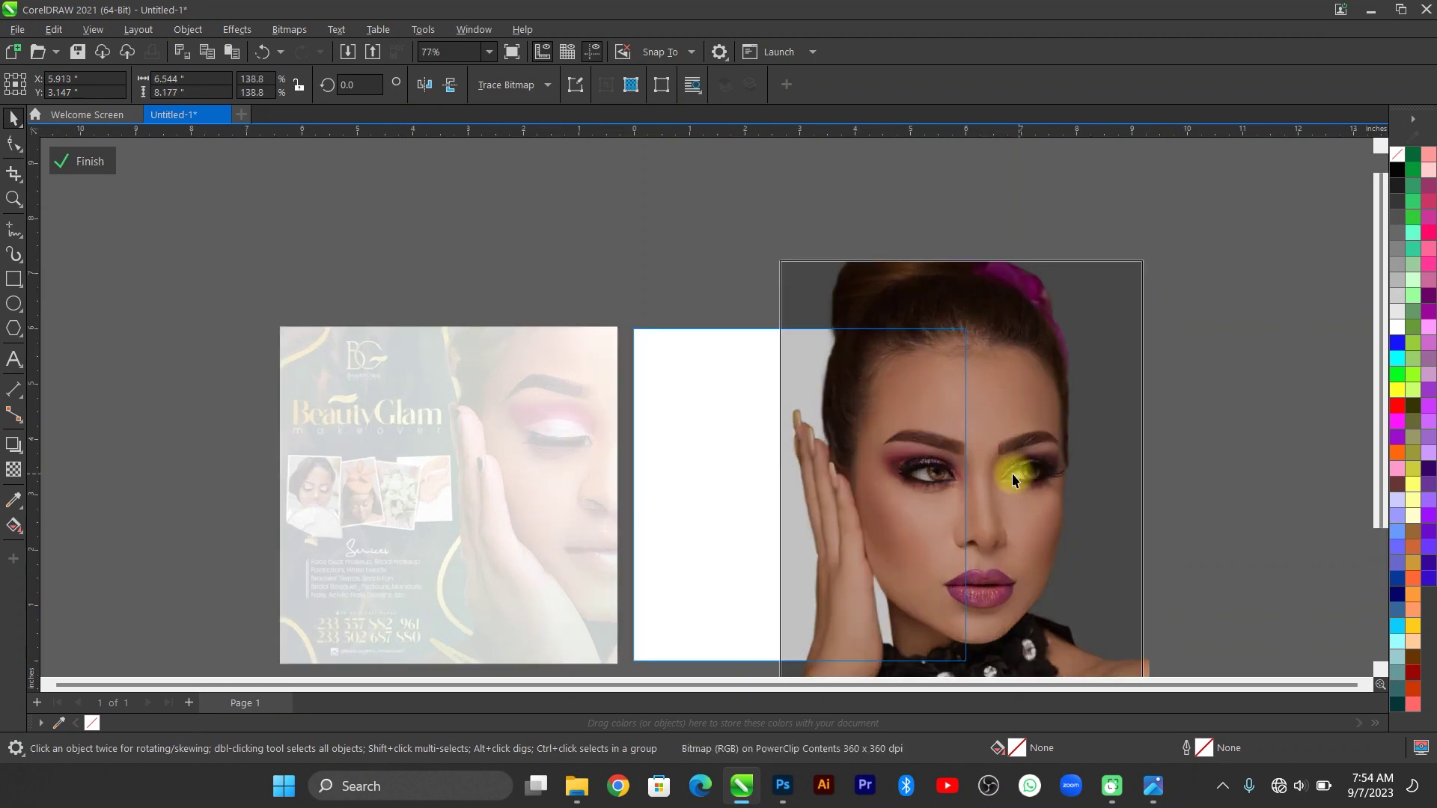
{"action": "left_click_drag", "start_coordinate": [1021, 473], "coordinate": [1020, 476]}
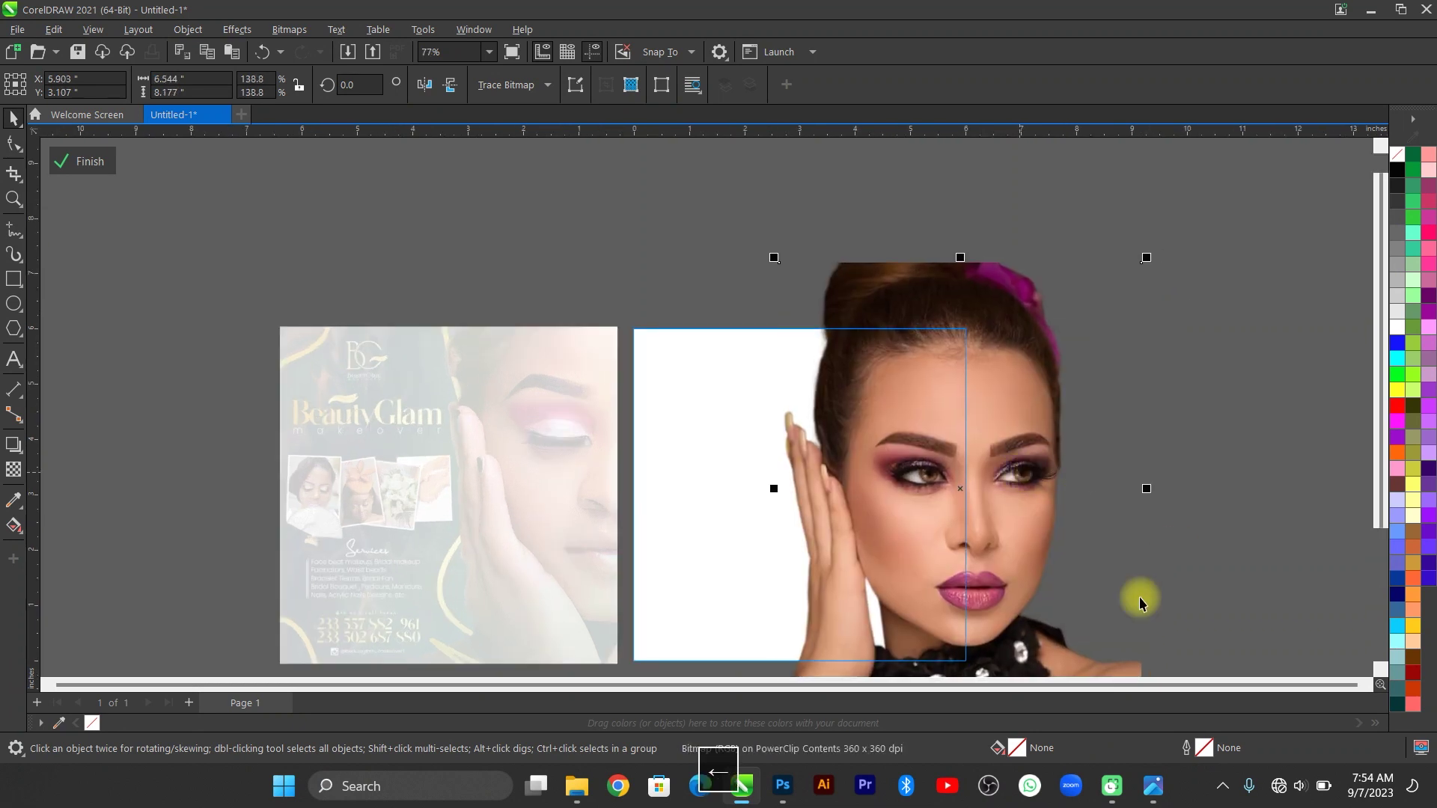
{"action": "left_click", "coordinate": [1153, 786]}
{"action": "left_click", "coordinate": [1153, 786]}
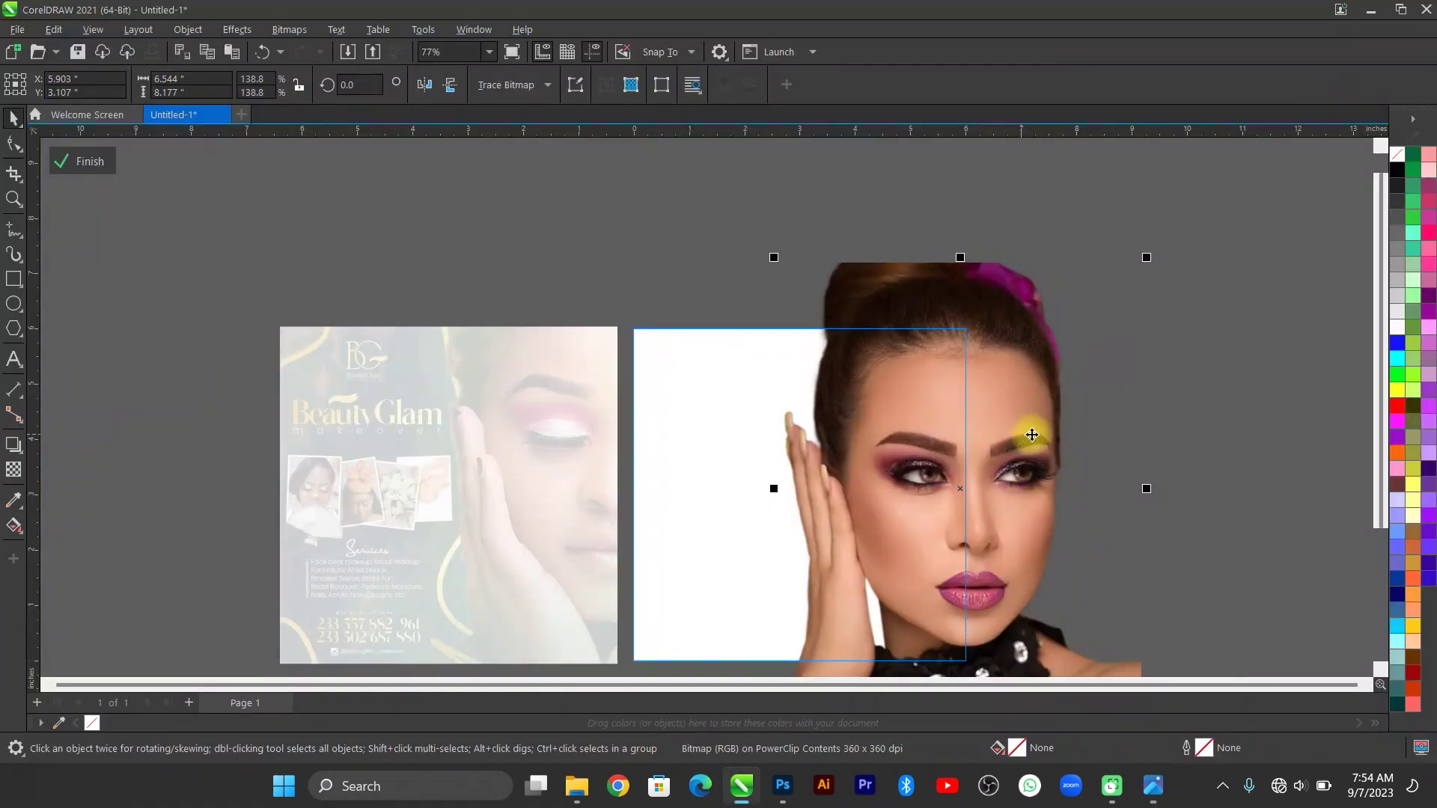
Scale the portrait to 143.6%, nudge it up with the arrow keys, and finish editing.
{"action": "left_click_drag", "start_coordinate": [774, 257], "coordinate": [760, 244]}
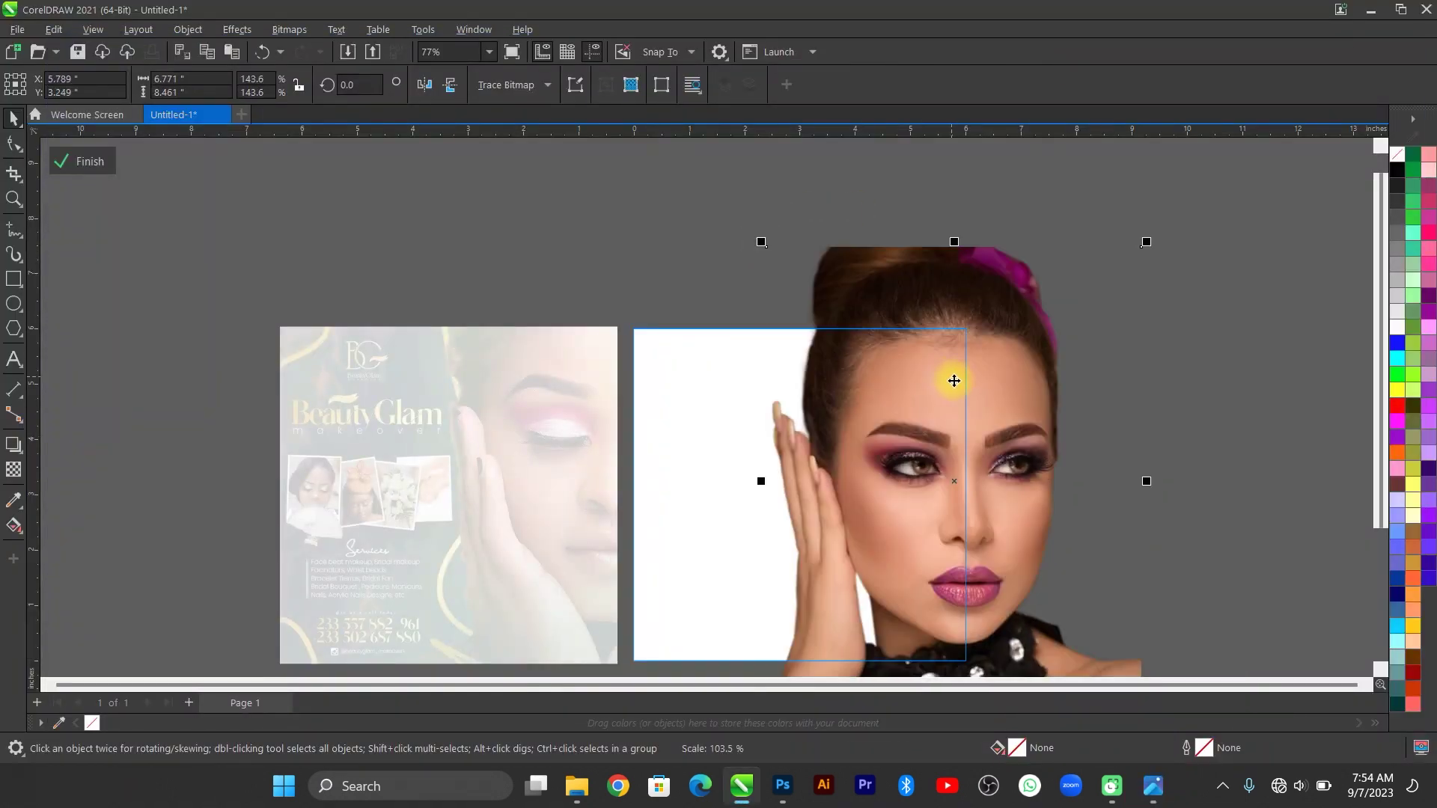
{"action": "left_click_drag", "start_coordinate": [953, 379], "coordinate": [954, 393]}
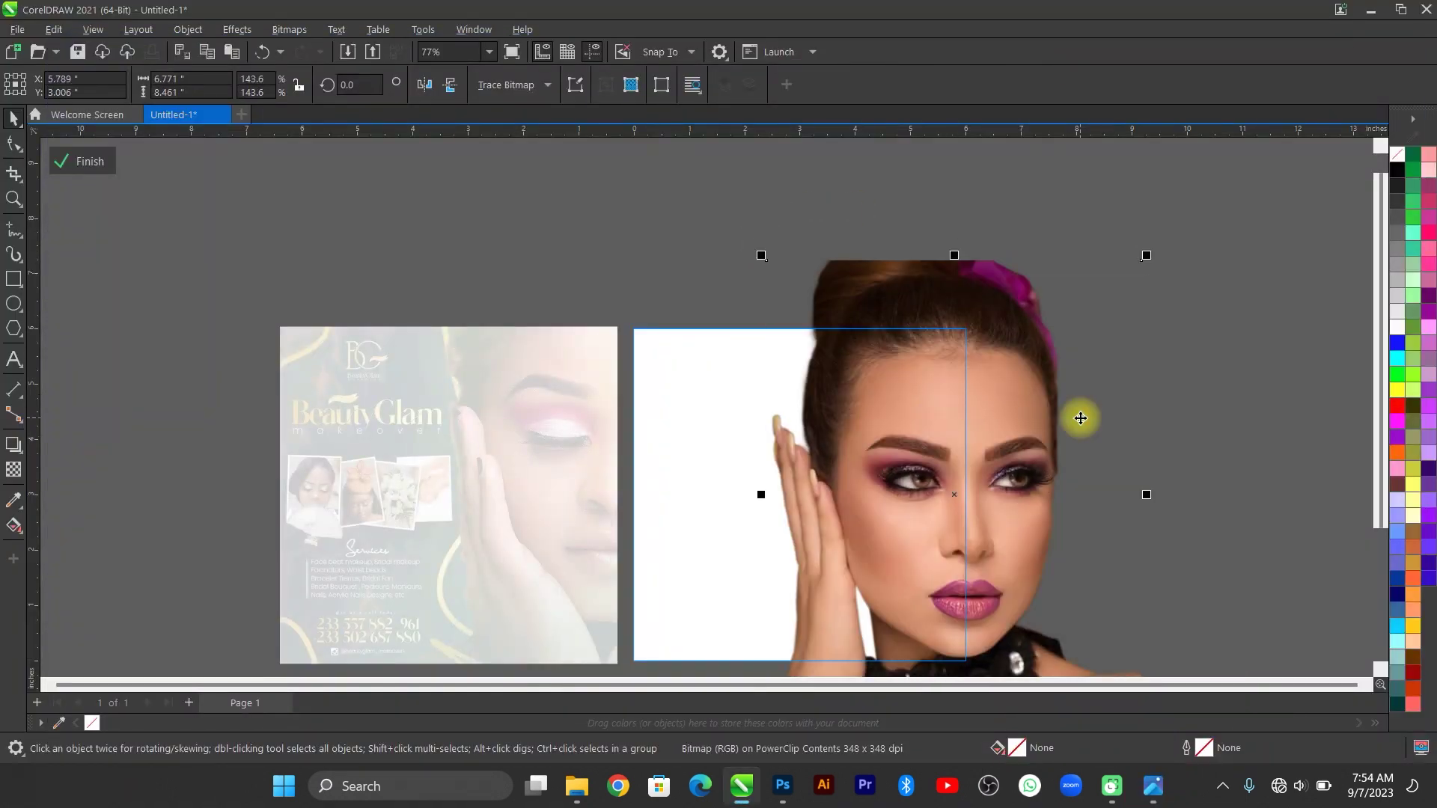
{"action": "key", "text": "Right"}
{"action": "key", "text": "Right"}
{"action": "key", "text": "Right"}
{"action": "key", "text": "Down"}
{"action": "key", "text": "Down"}
{"action": "key", "text": "Down"}
{"action": "key", "text": "Down"}
{"action": "key", "text": "Down"}
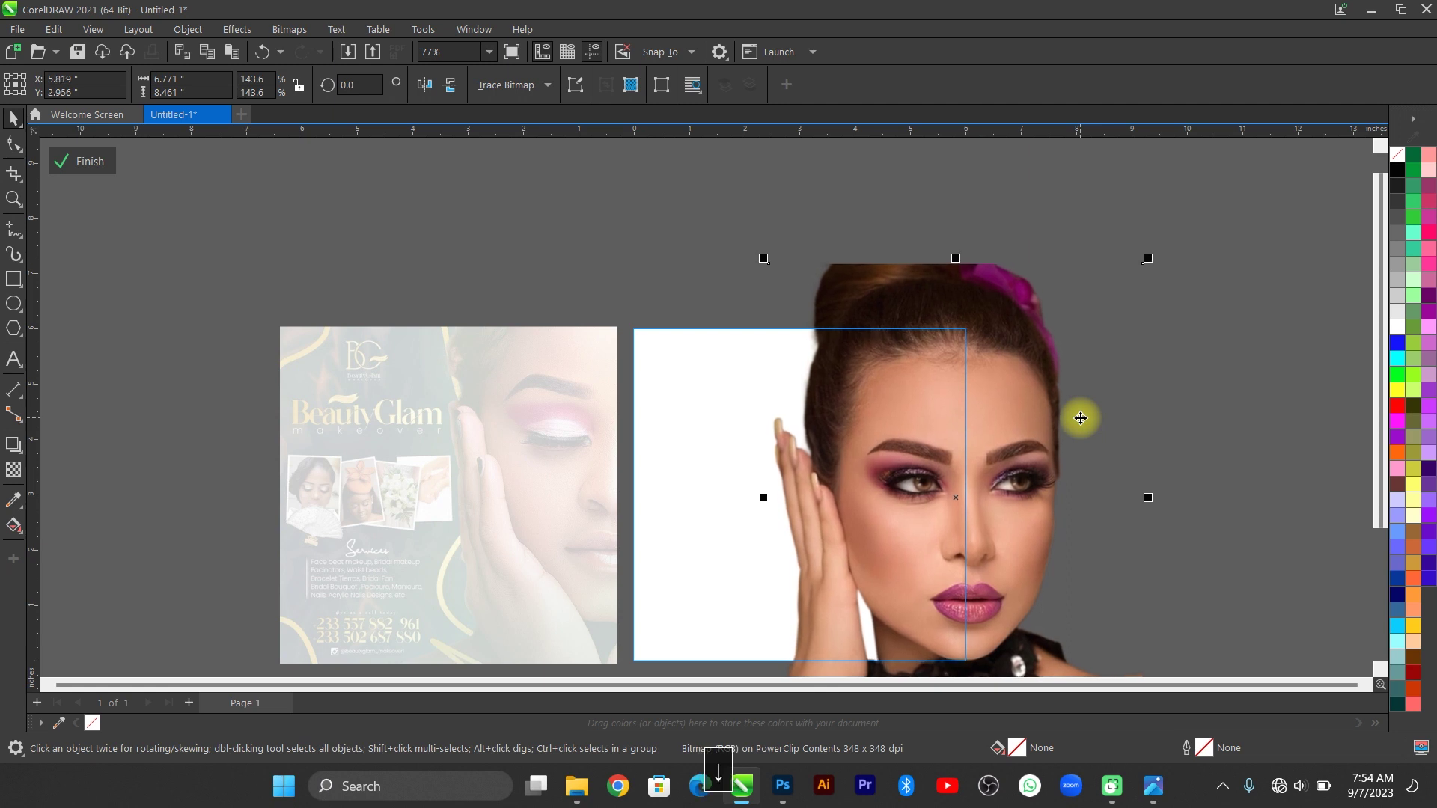
{"action": "key", "text": "Up"}
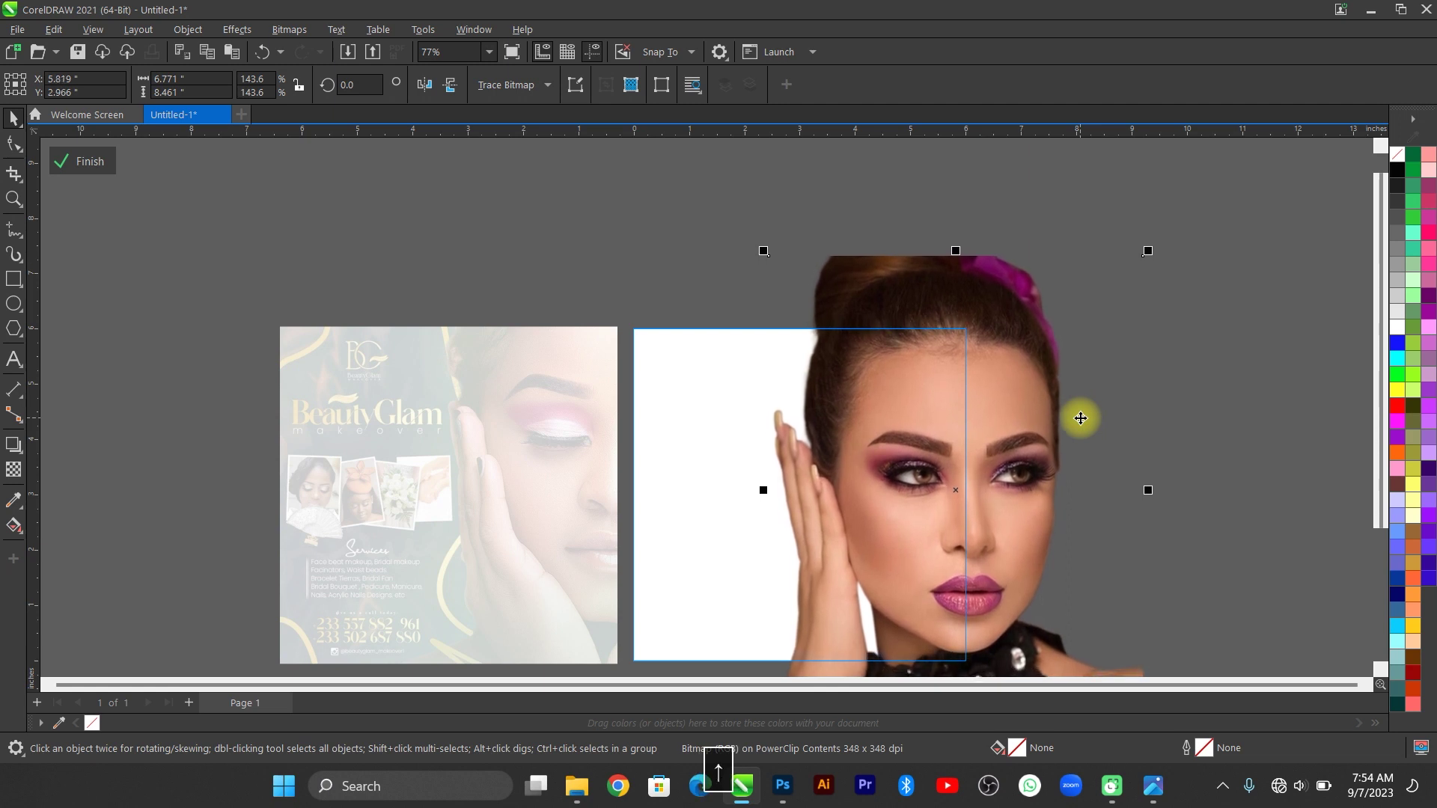
{"action": "key", "text": "Up"}
{"action": "key", "text": "Up"}
{"action": "key", "text": "Up"}
{"action": "key", "text": "Up"}
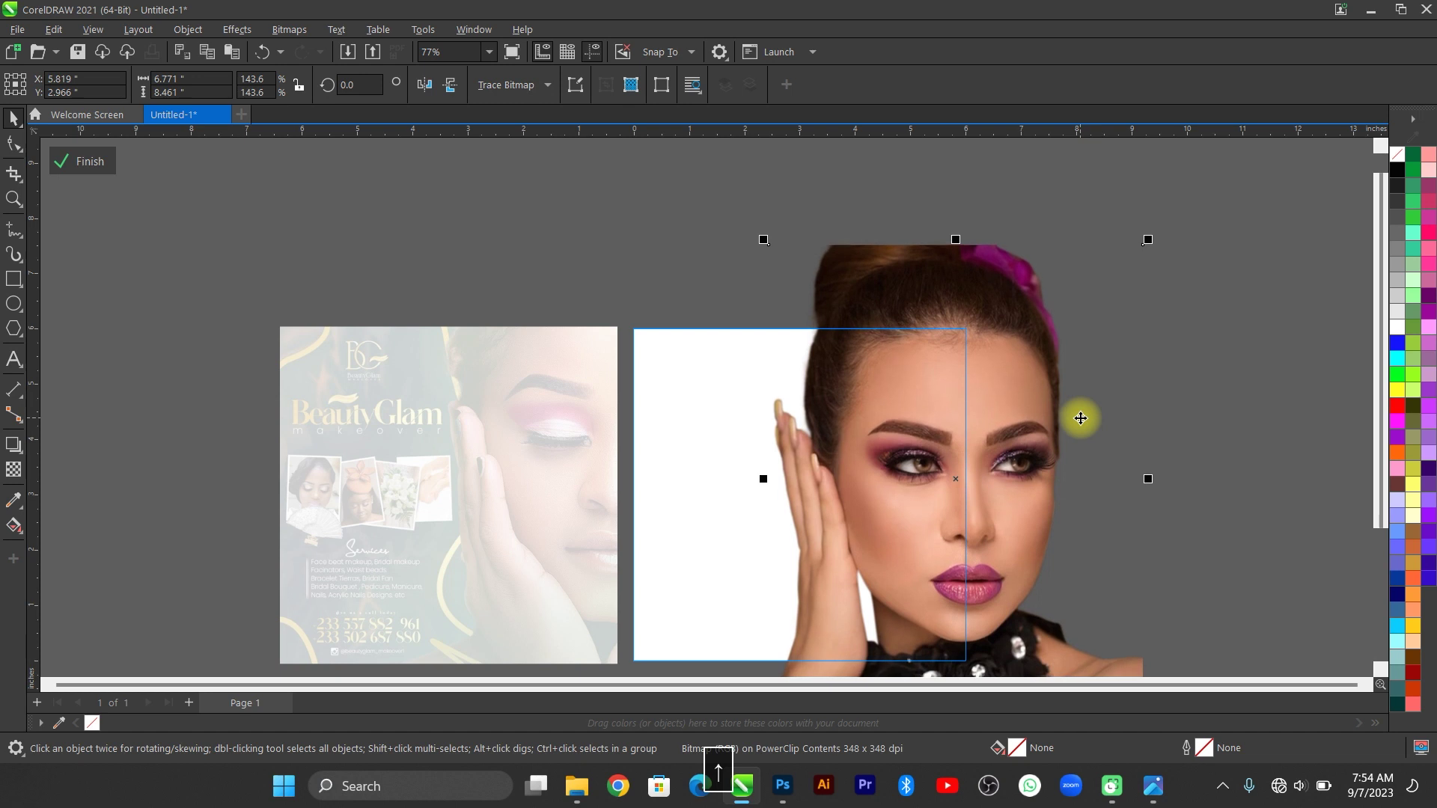
{"action": "key", "text": "Up"}
{"action": "key", "text": "Up"}
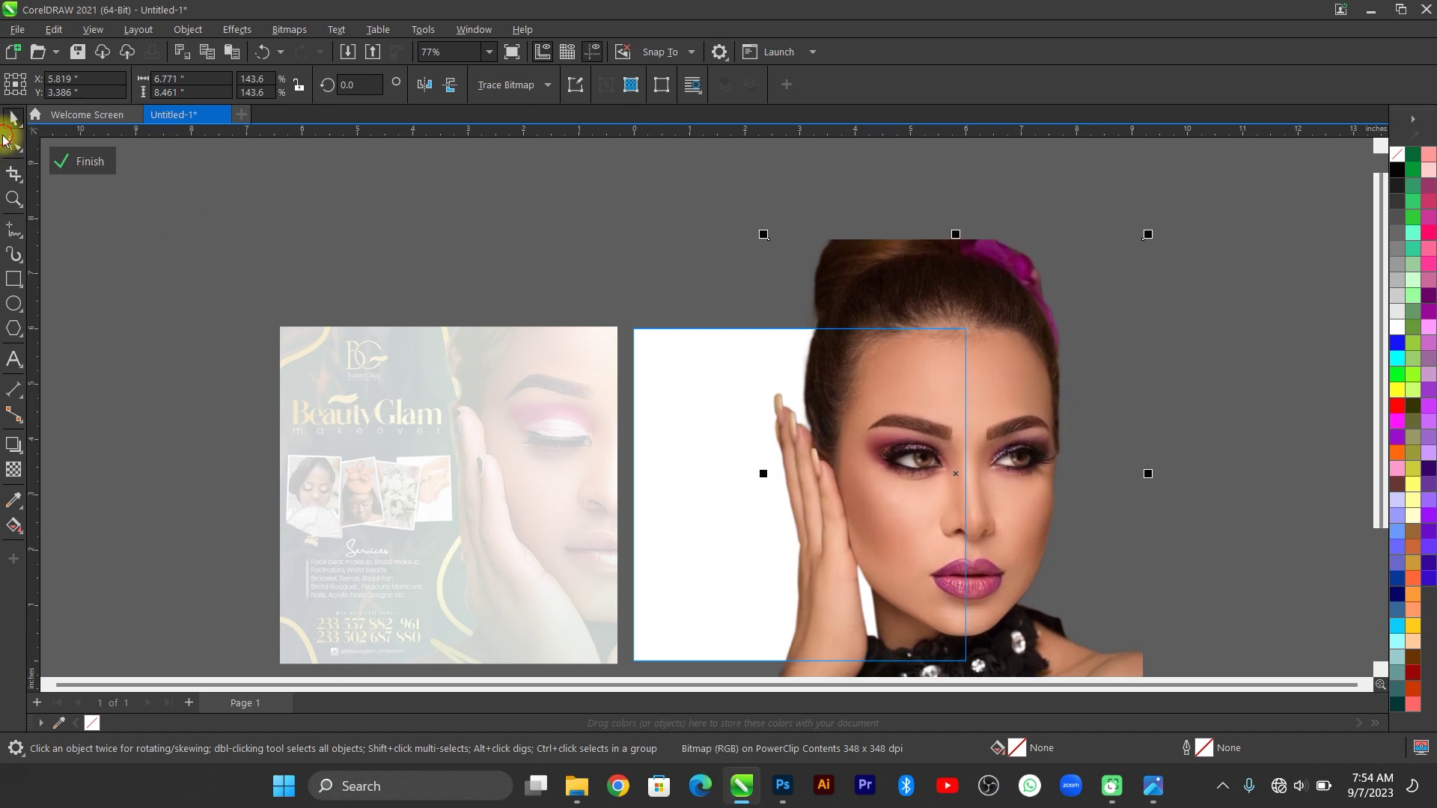
{"action": "left_click", "coordinate": [74, 161]}
Inside the right frame, shift the model photo slightly left and scale it down by its corner.
{"action": "key", "text": "F4"}
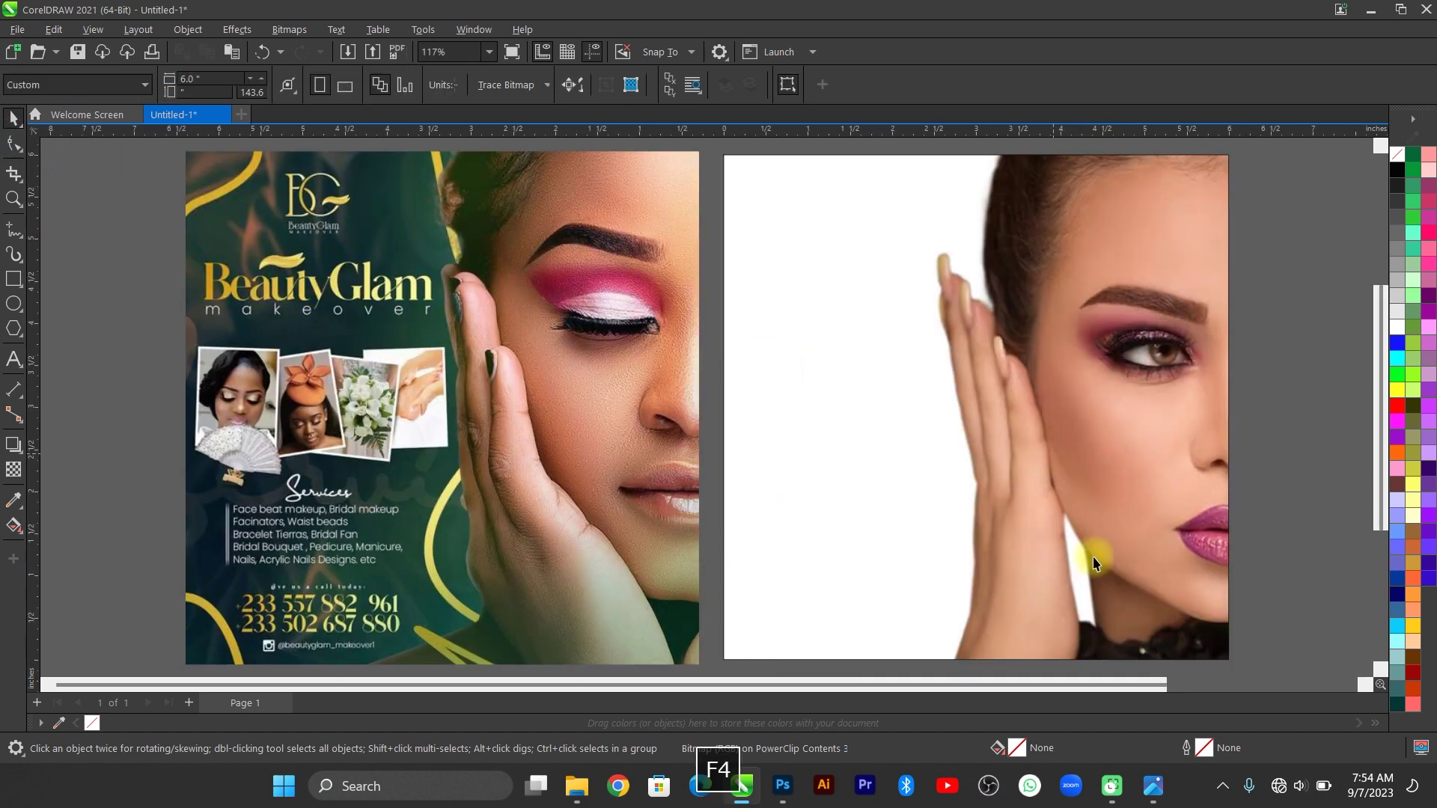
{"action": "key", "text": "Escape"}
{"action": "scroll", "coordinate": [1250, 476], "scroll_direction": "right", "scroll_amount": 3}
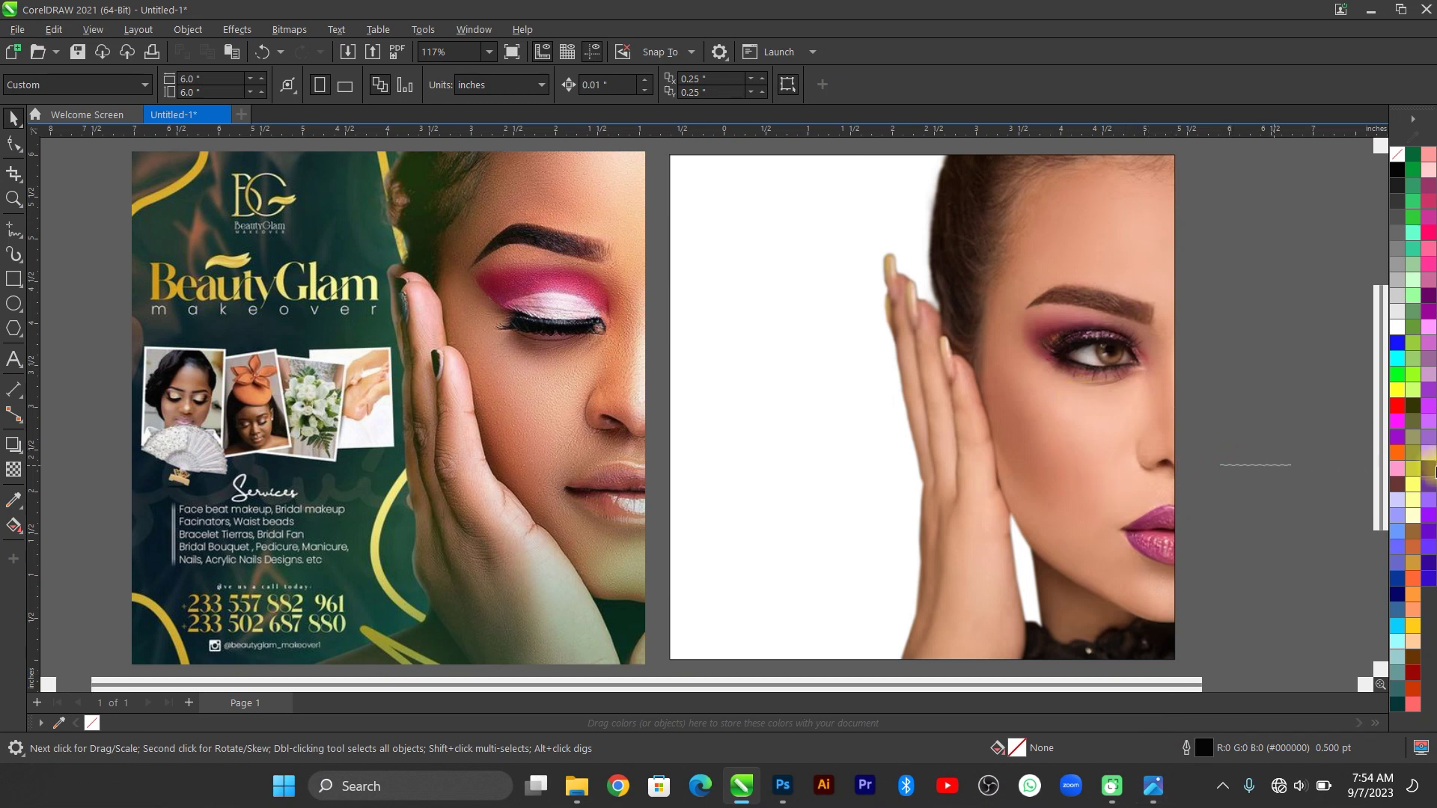
{"action": "double_click", "coordinate": [994, 468]}
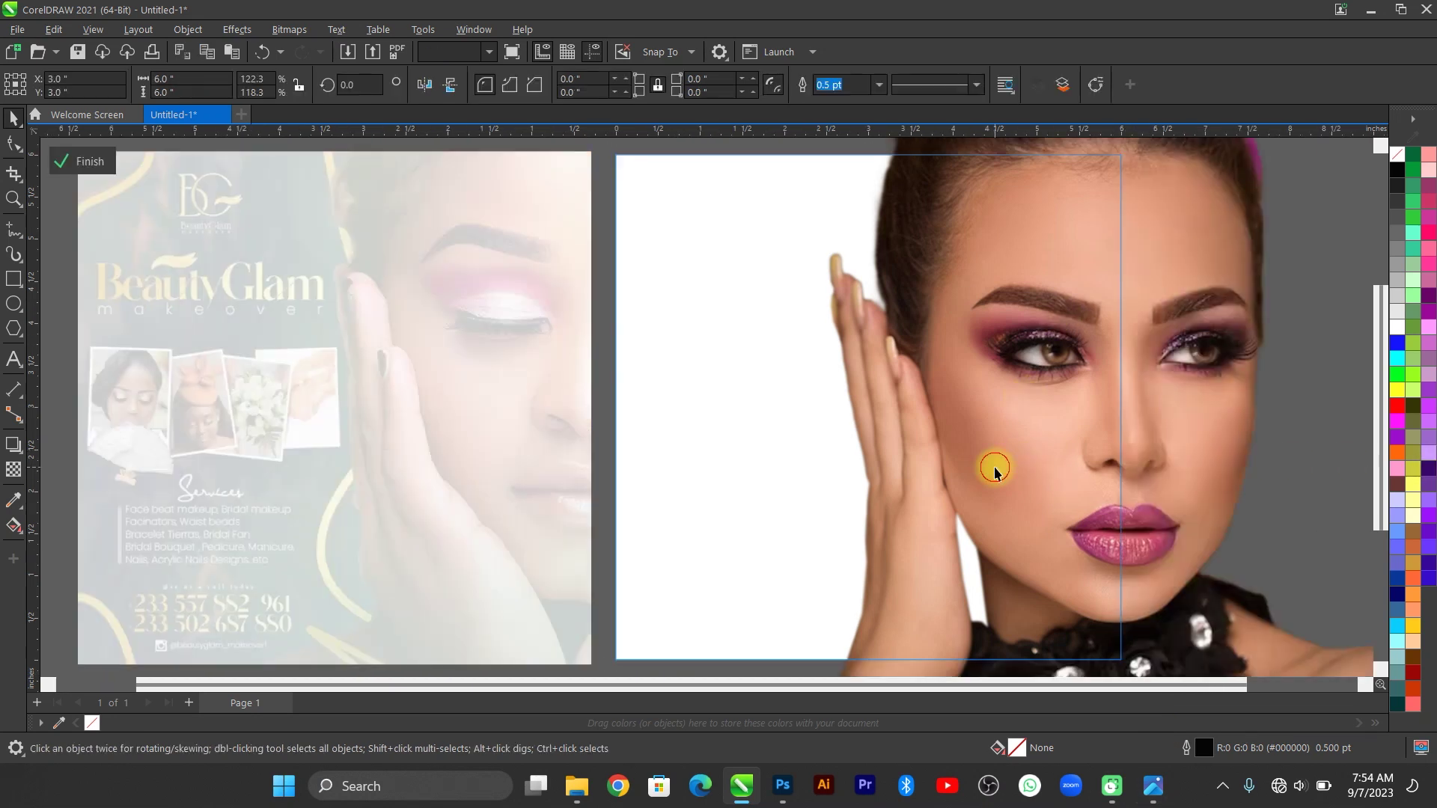
{"action": "left_click_drag", "start_coordinate": [1081, 461], "coordinate": [1074, 460]}
{"action": "left_click", "coordinate": [102, 159]}
{"action": "scroll", "coordinate": [920, 392], "scroll_direction": "down", "scroll_amount": 3}
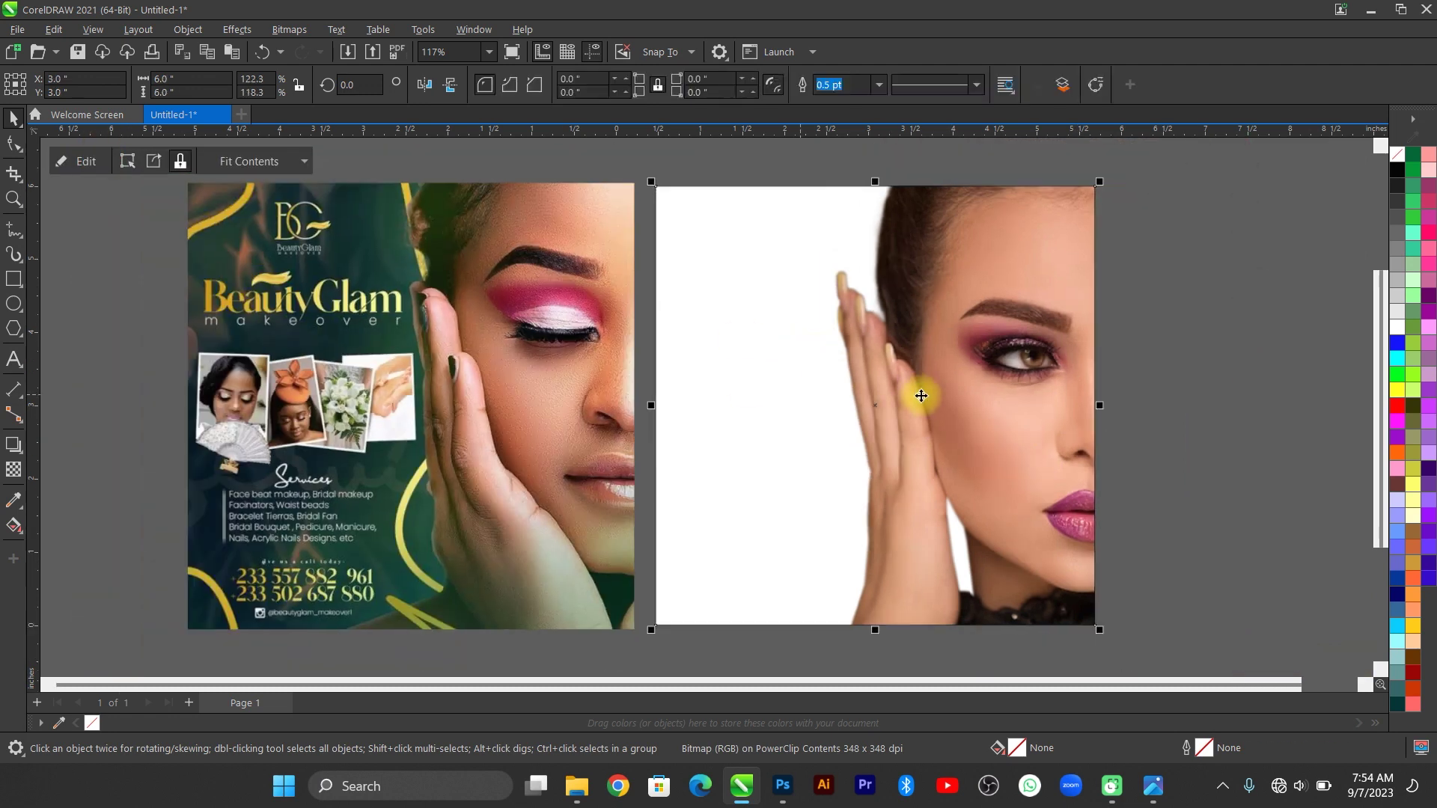
{"action": "double_click", "coordinate": [1058, 336]}
{"action": "scroll", "coordinate": [1156, 392], "scroll_direction": "down", "scroll_amount": 1}
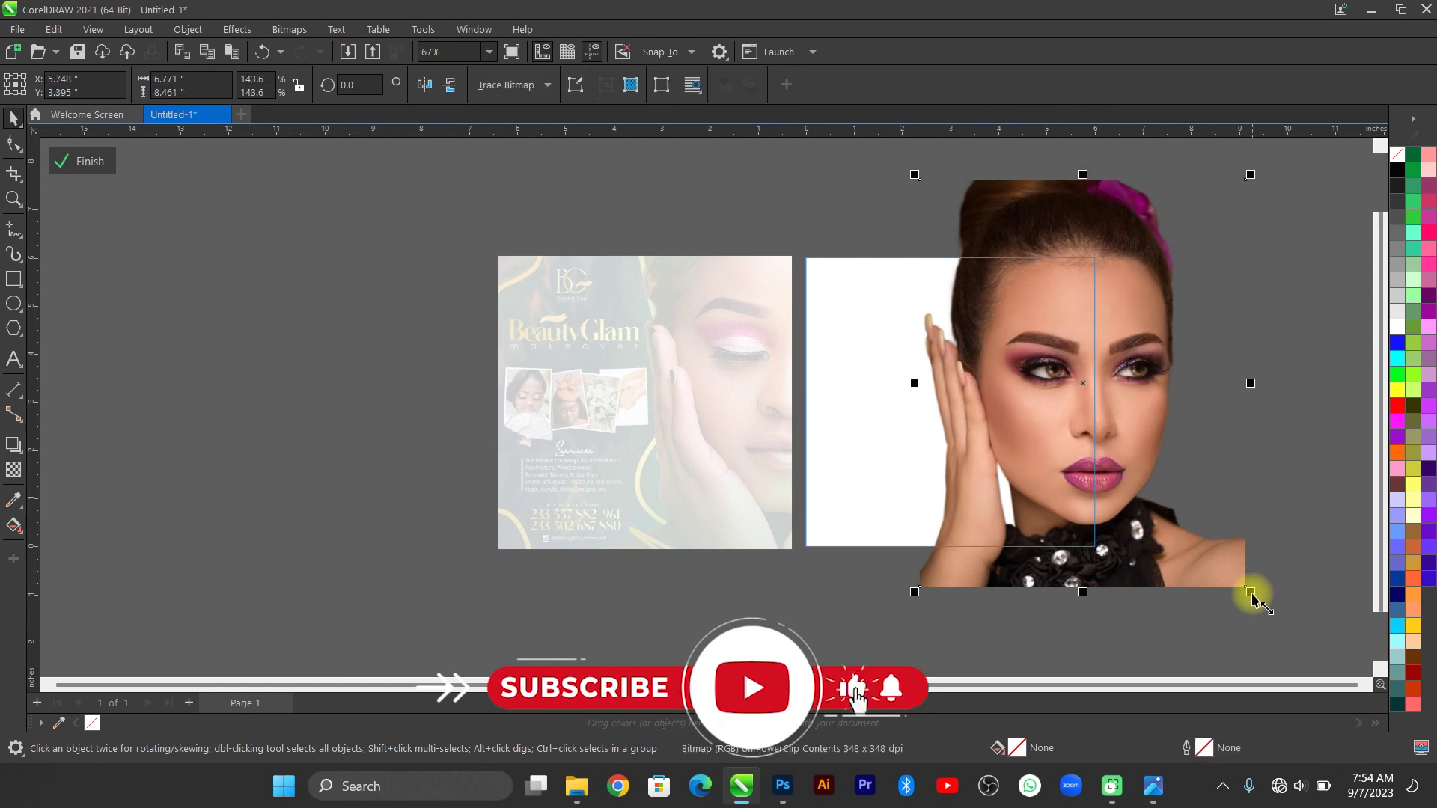
{"action": "left_click_drag", "start_coordinate": [1251, 588], "coordinate": [1237, 581]}
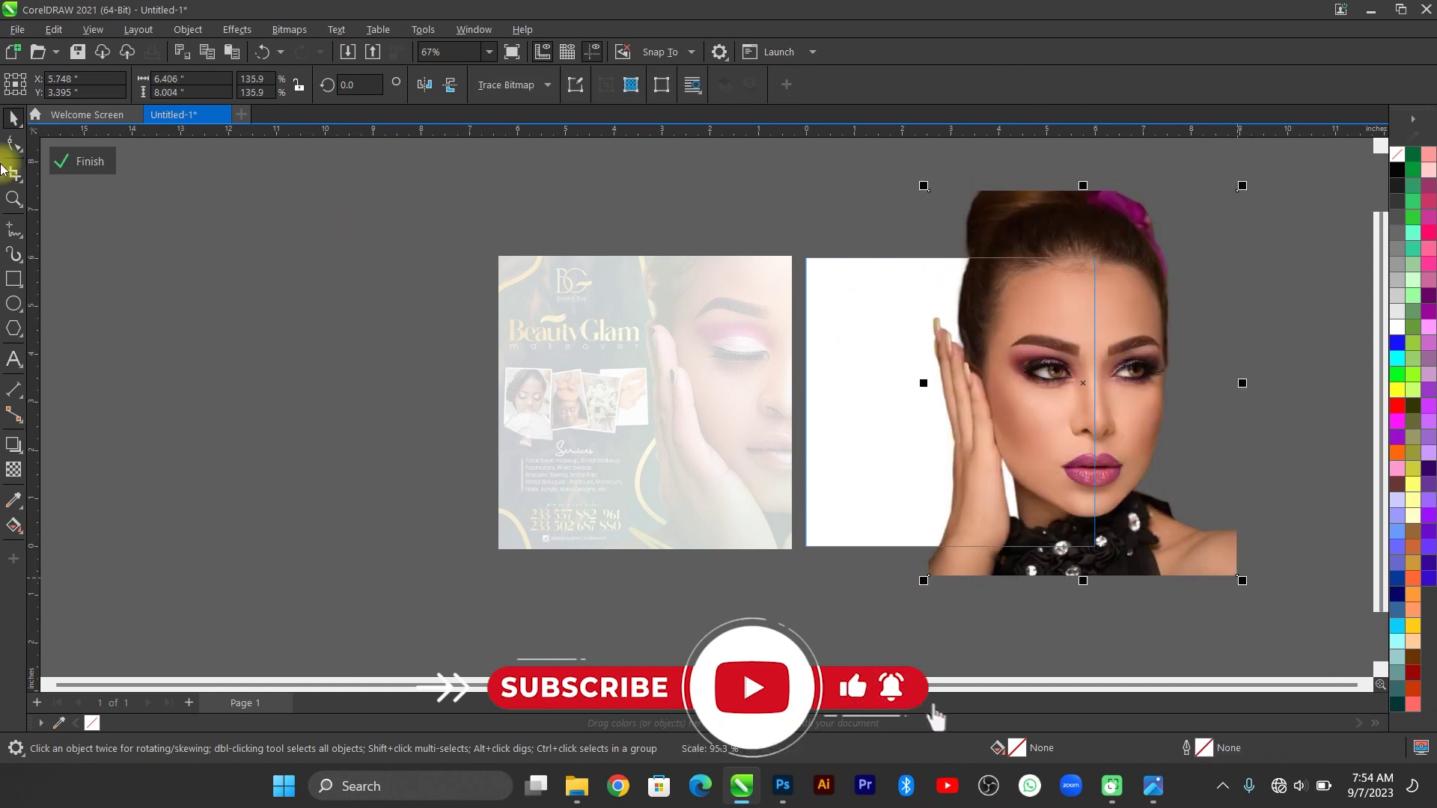
{"action": "left_click", "coordinate": [89, 161]}
Remove the outline from the right photo frame using the no-colour swatch.
{"action": "left_click", "coordinate": [1252, 378]}
{"action": "scroll", "coordinate": [1235, 379], "scroll_direction": "up", "scroll_amount": 2}
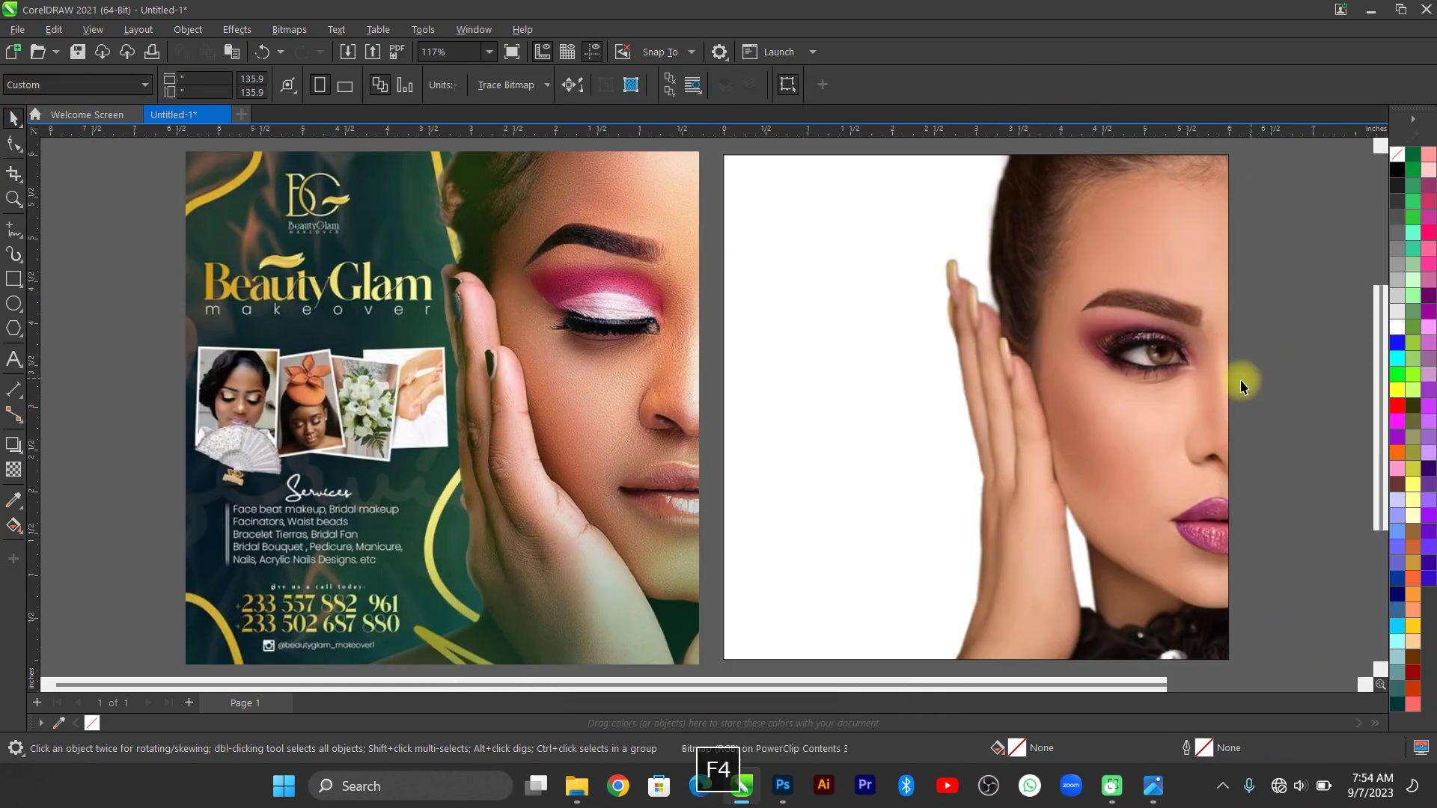
{"action": "left_click", "coordinate": [1165, 350]}
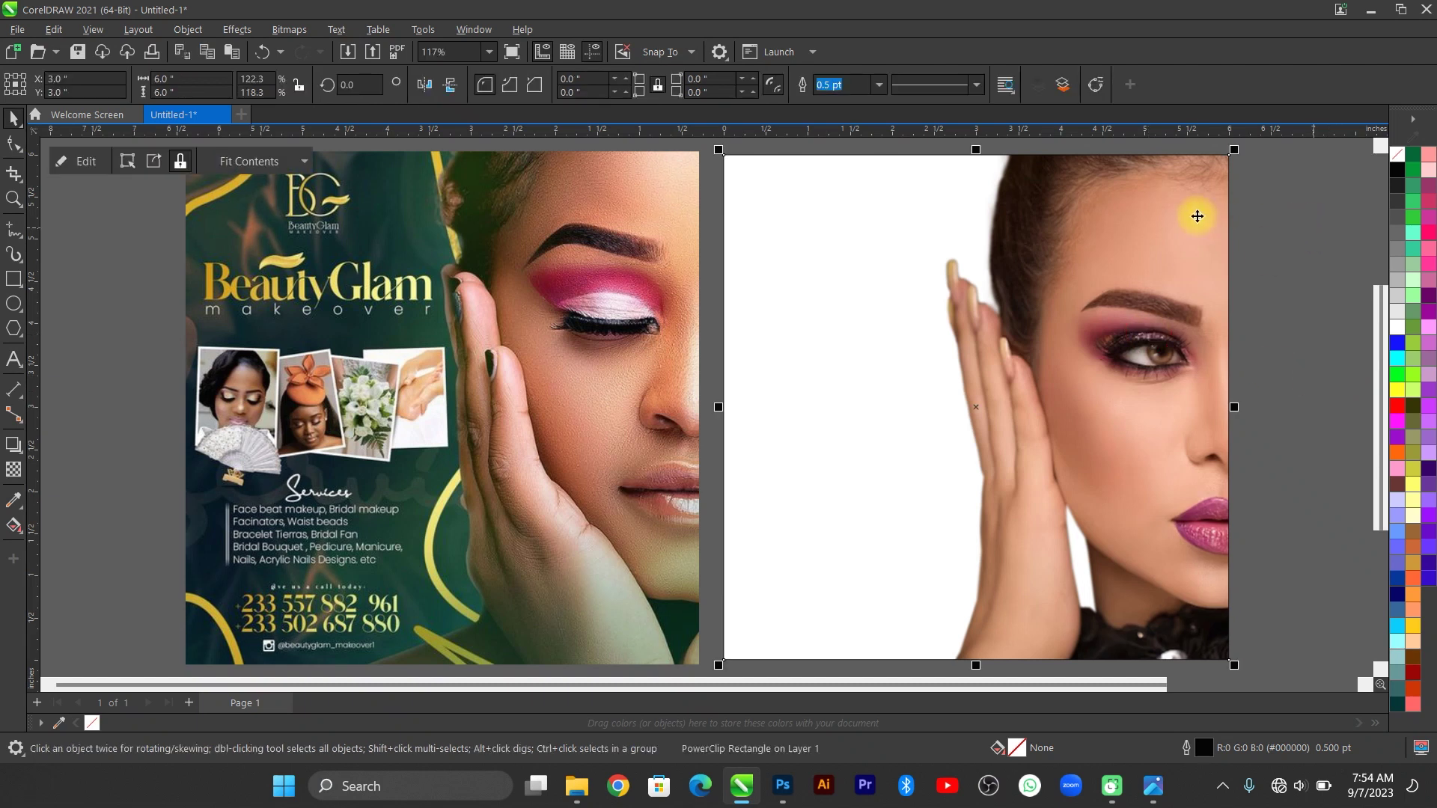
{"action": "right_click", "coordinate": [1396, 156]}
{"action": "left_click", "coordinate": [1330, 174]}
{"action": "left_click", "coordinate": [1264, 221]}
Copy the backggg image file from the youtube folder in File Explorer.
{"action": "scroll", "coordinate": [1320, 340], "scroll_direction": "right", "scroll_amount": 3}
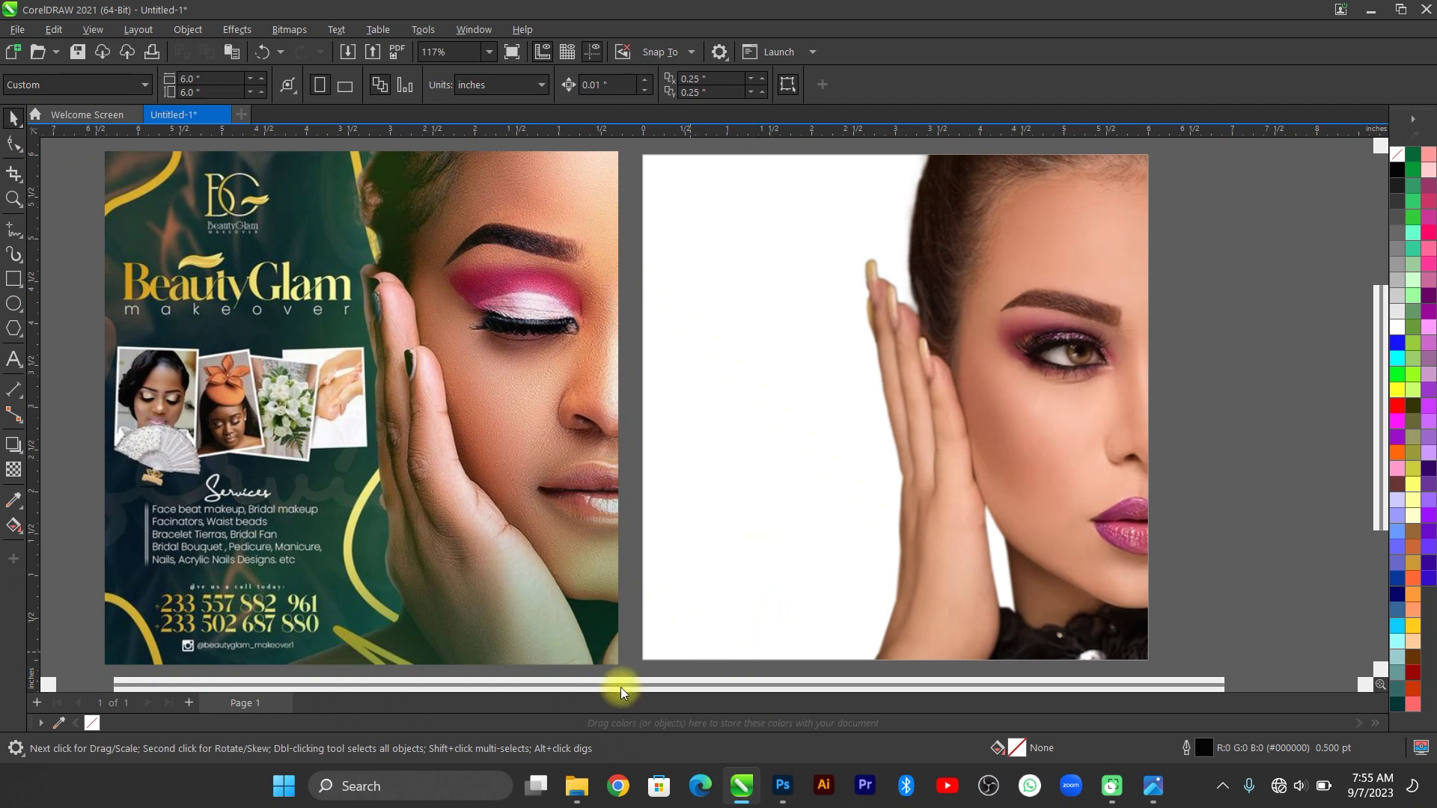
{"action": "mouse_move", "coordinate": [582, 801]}
{"action": "left_click", "coordinate": [700, 712]}
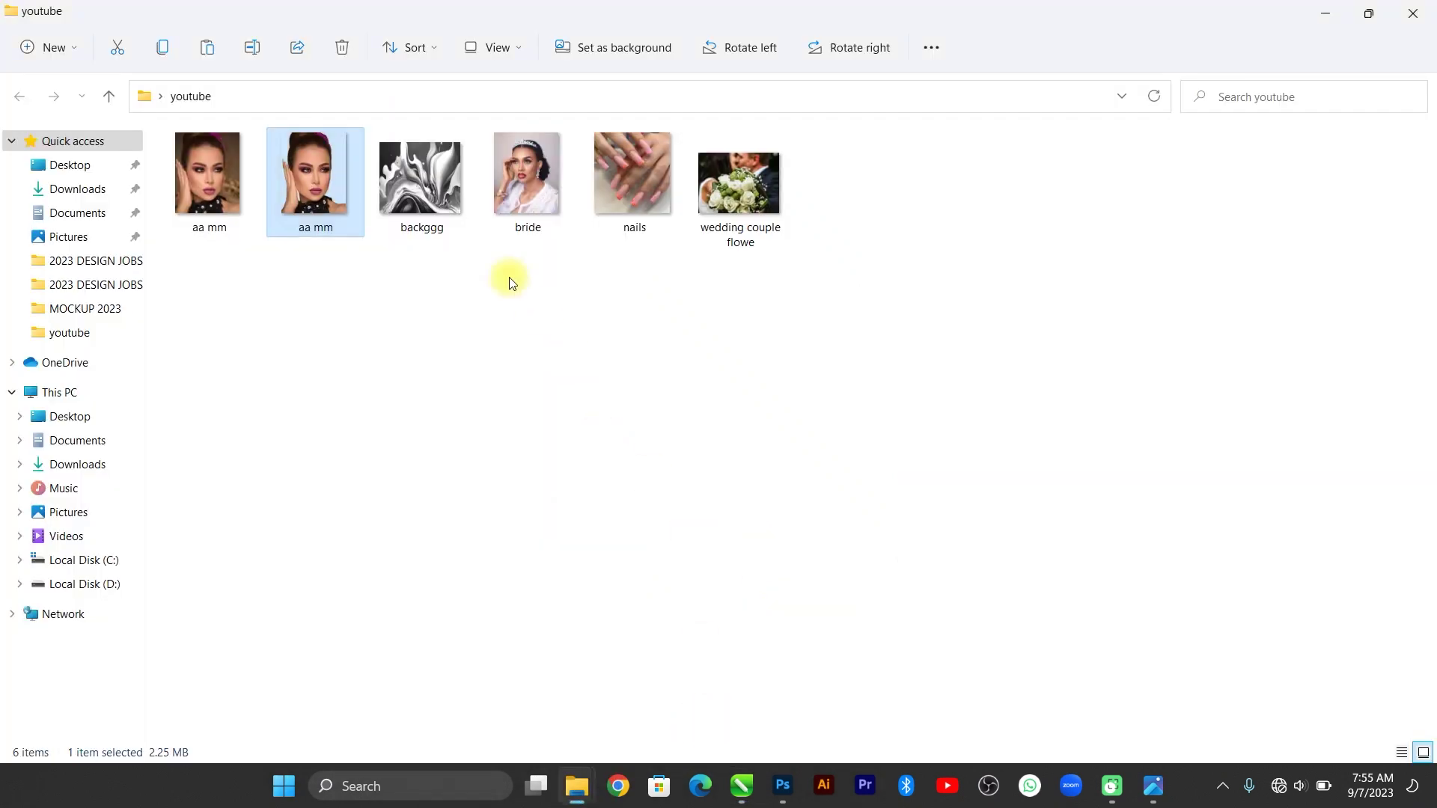
{"action": "left_click", "coordinate": [426, 201]}
{"action": "key", "text": "ctrl+c"}
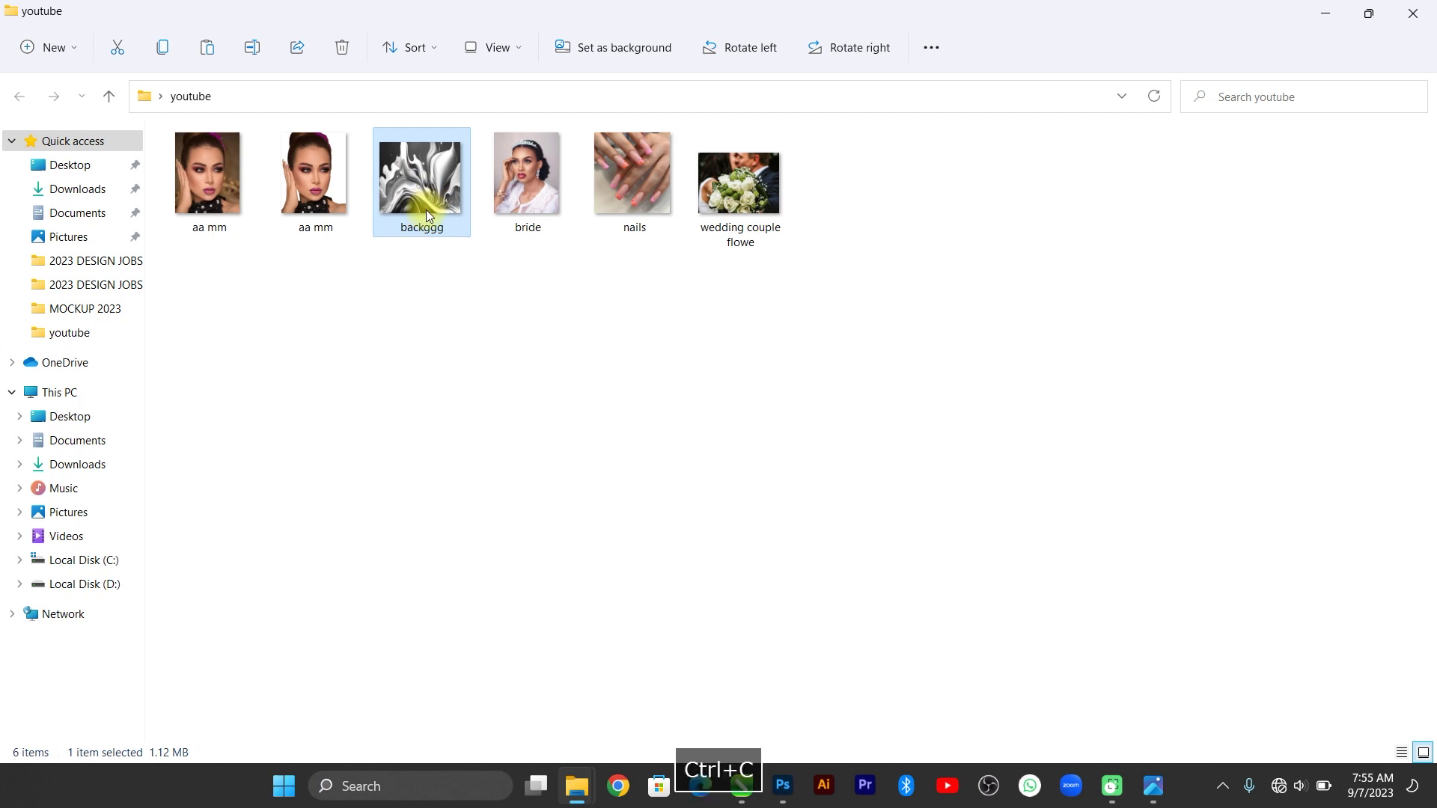
{"action": "left_click", "coordinate": [741, 786]}
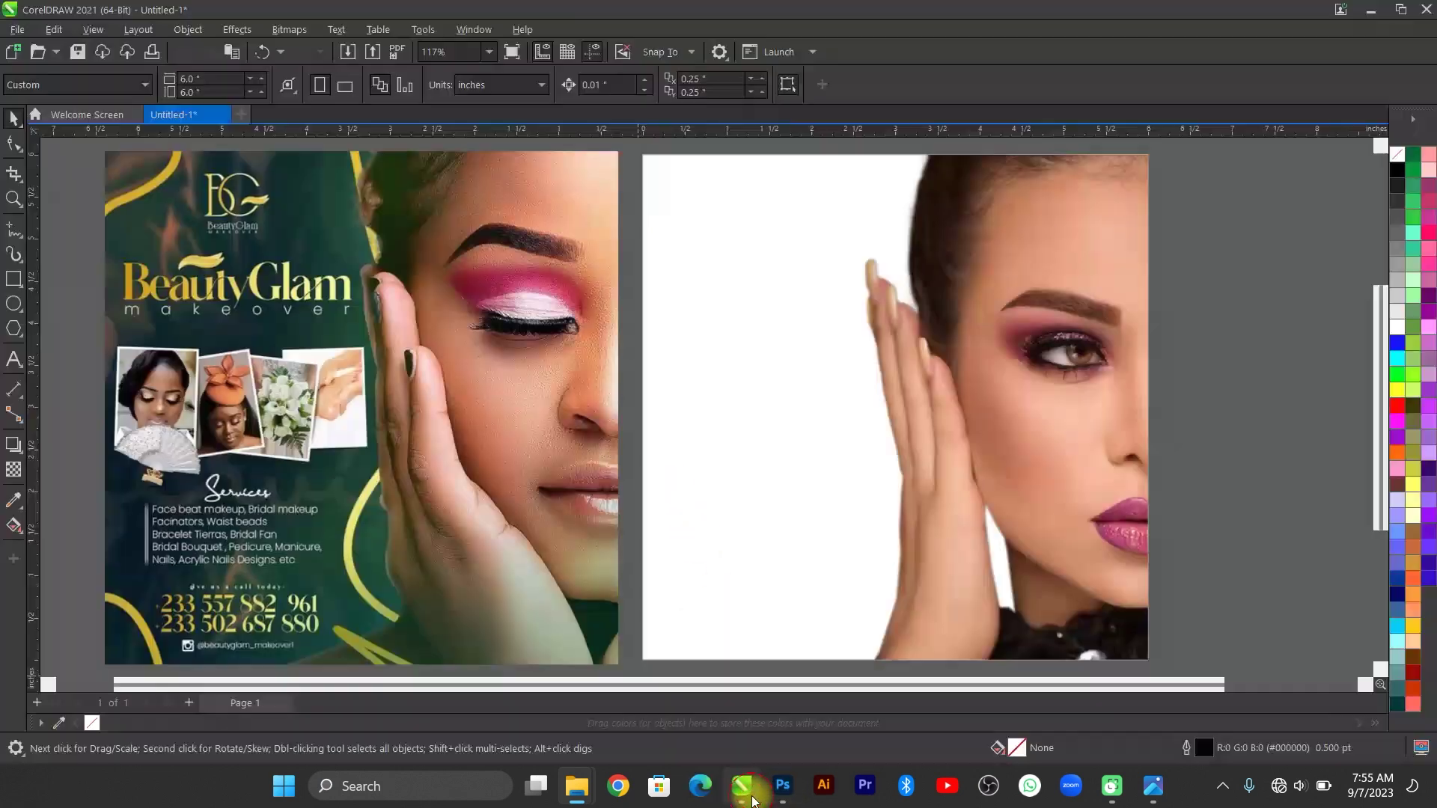
Paste the backggg swirl image and place it inside the right frame.
{"action": "key", "text": "ctrl+v"}
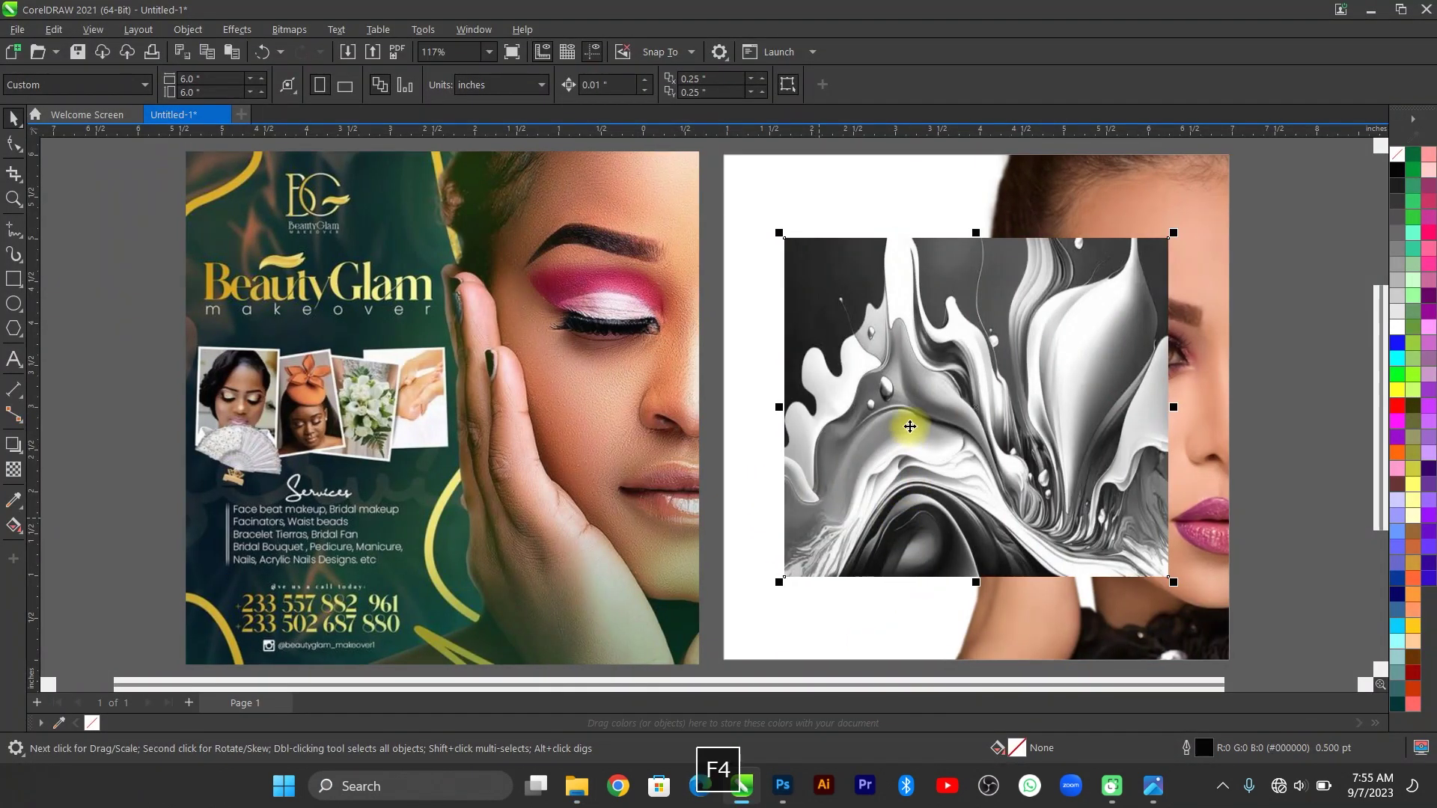
{"action": "left_click_drag", "start_coordinate": [902, 424], "coordinate": [356, 432]}
{"action": "left_click_drag", "start_coordinate": [394, 434], "coordinate": [869, 393]}
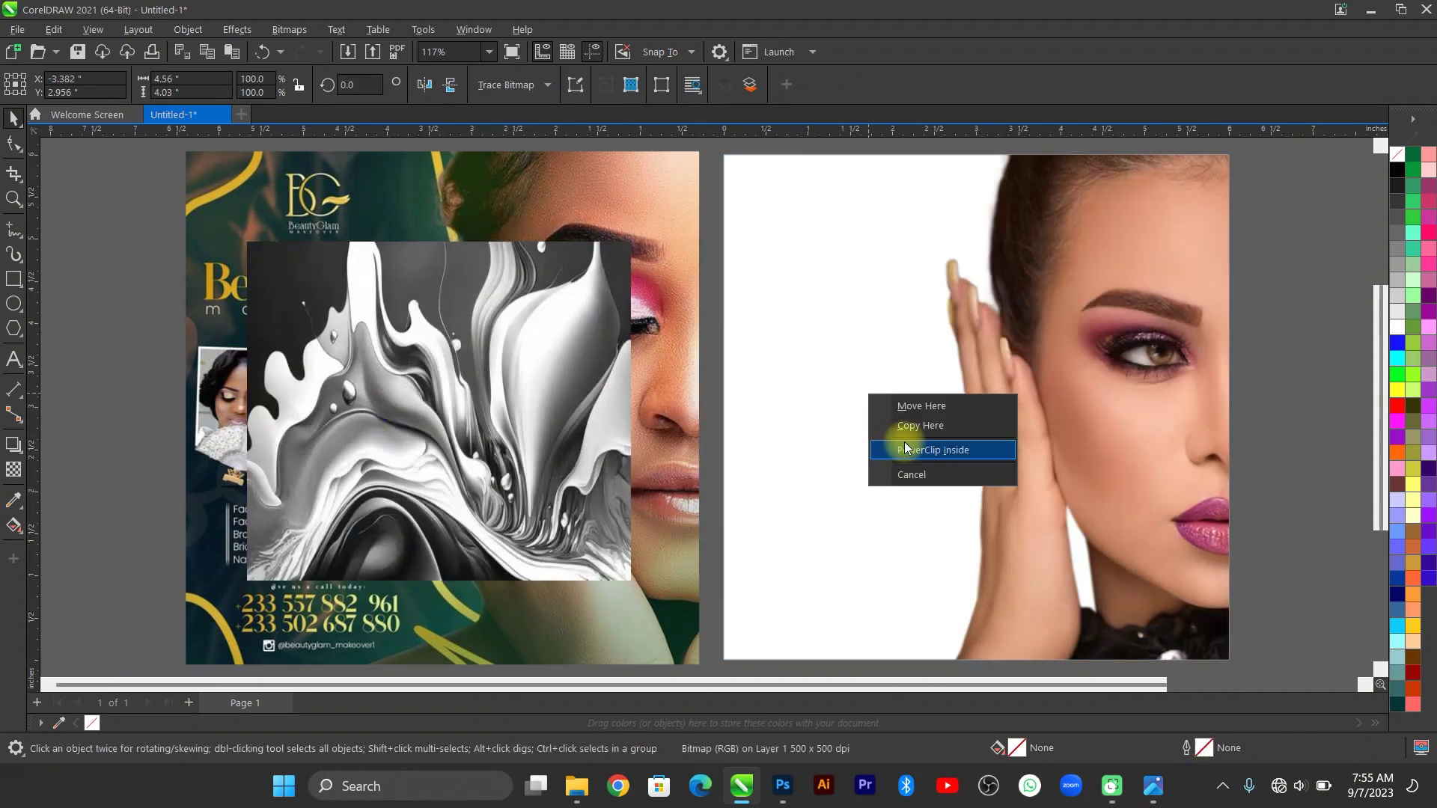
{"action": "left_click", "coordinate": [908, 448]}
Send the swirl image behind the model, enlarge it to 166% and shift it slightly right.
{"action": "left_click", "coordinate": [817, 413], "text": "ctrl"}
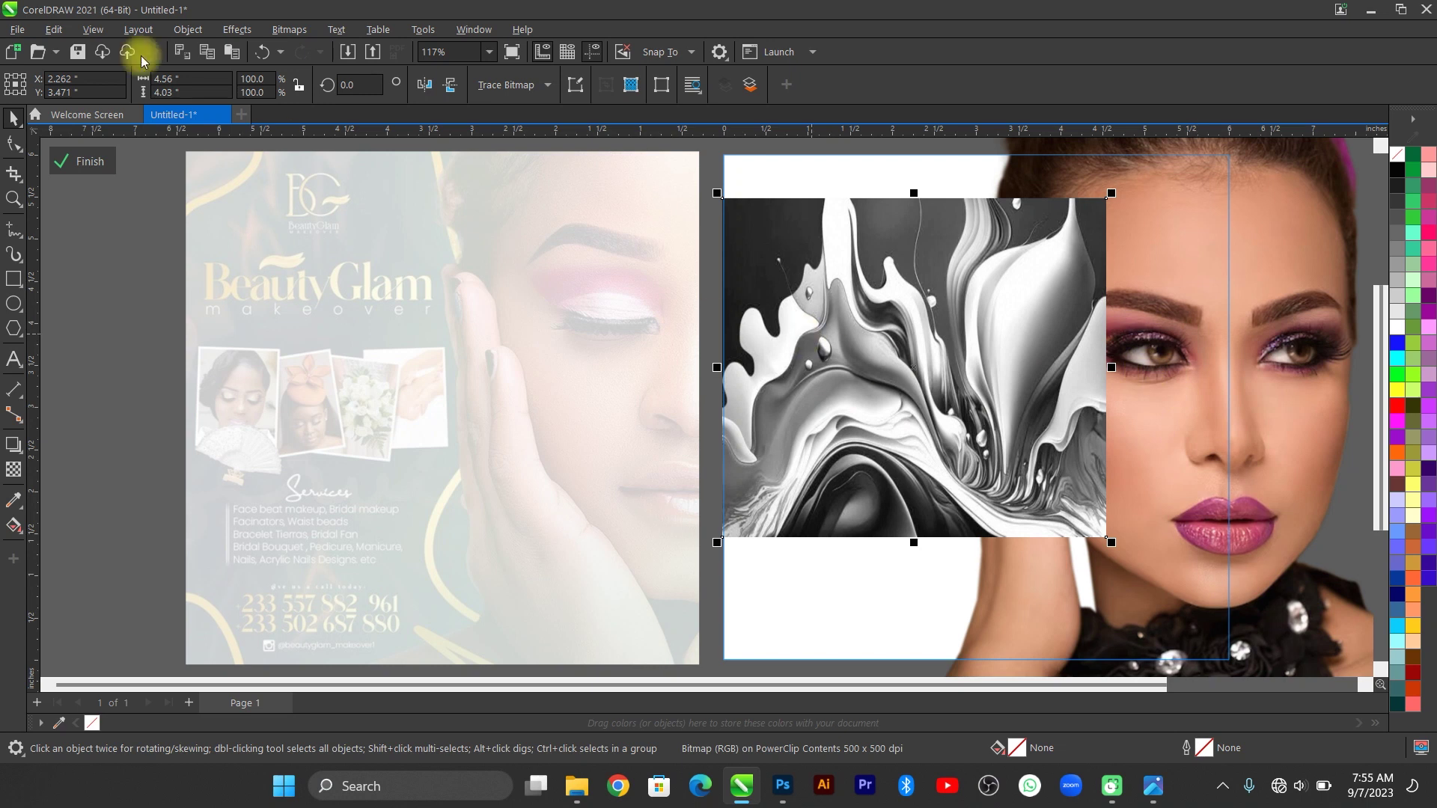
{"action": "left_click", "coordinate": [188, 29]}
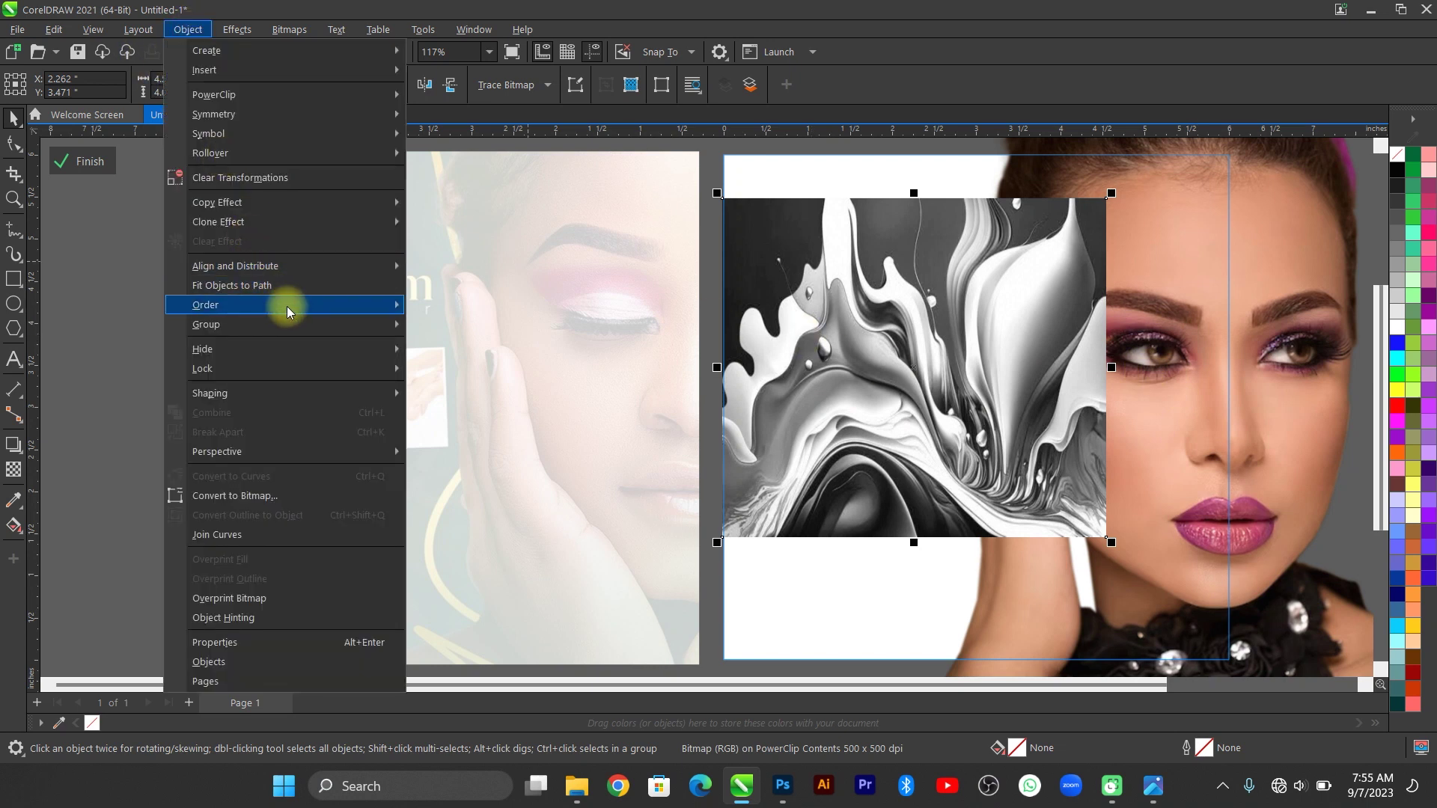
{"action": "mouse_move", "coordinate": [289, 306]}
{"action": "left_click", "coordinate": [488, 372]}
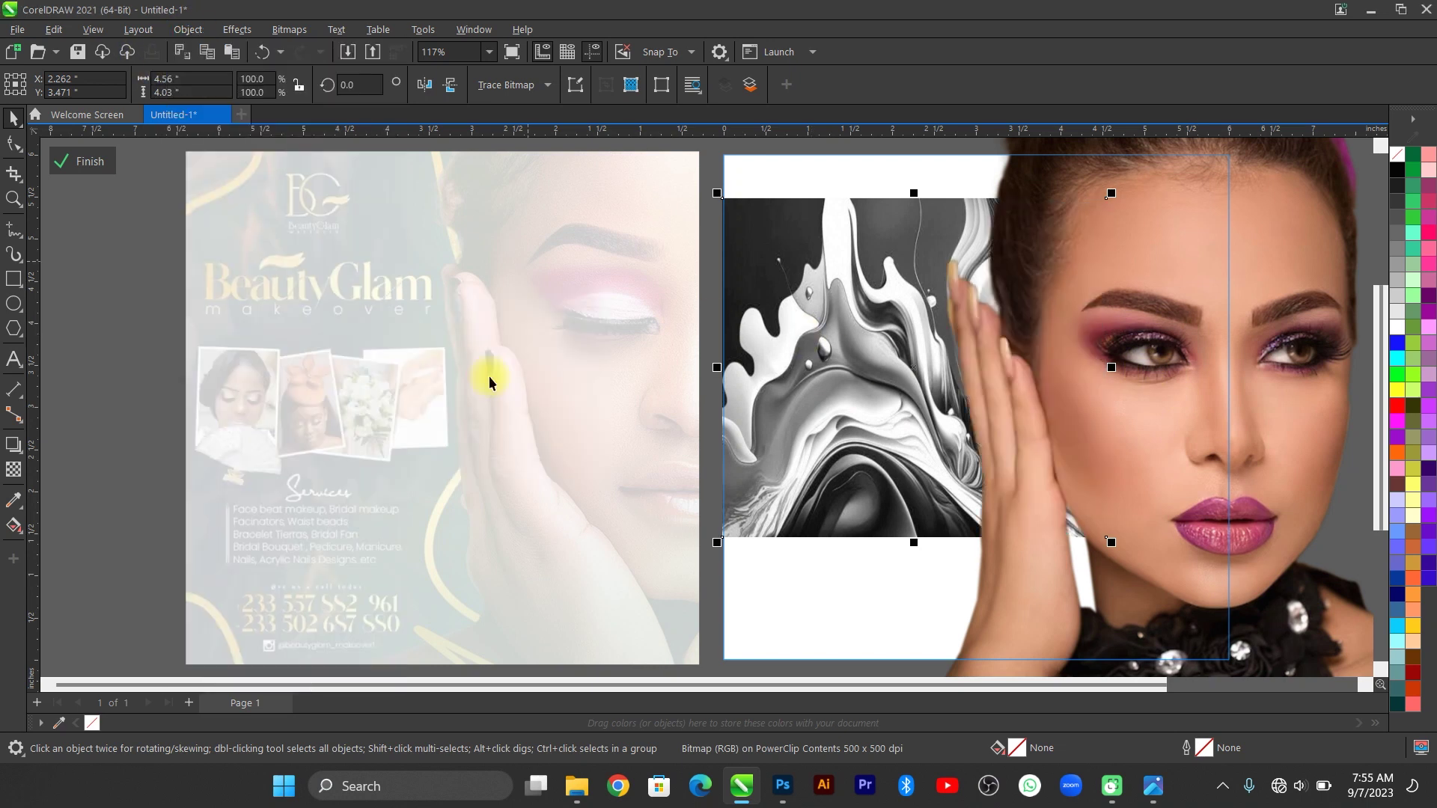
{"action": "scroll", "coordinate": [402, 279], "scroll_direction": "down", "scroll_amount": 1}
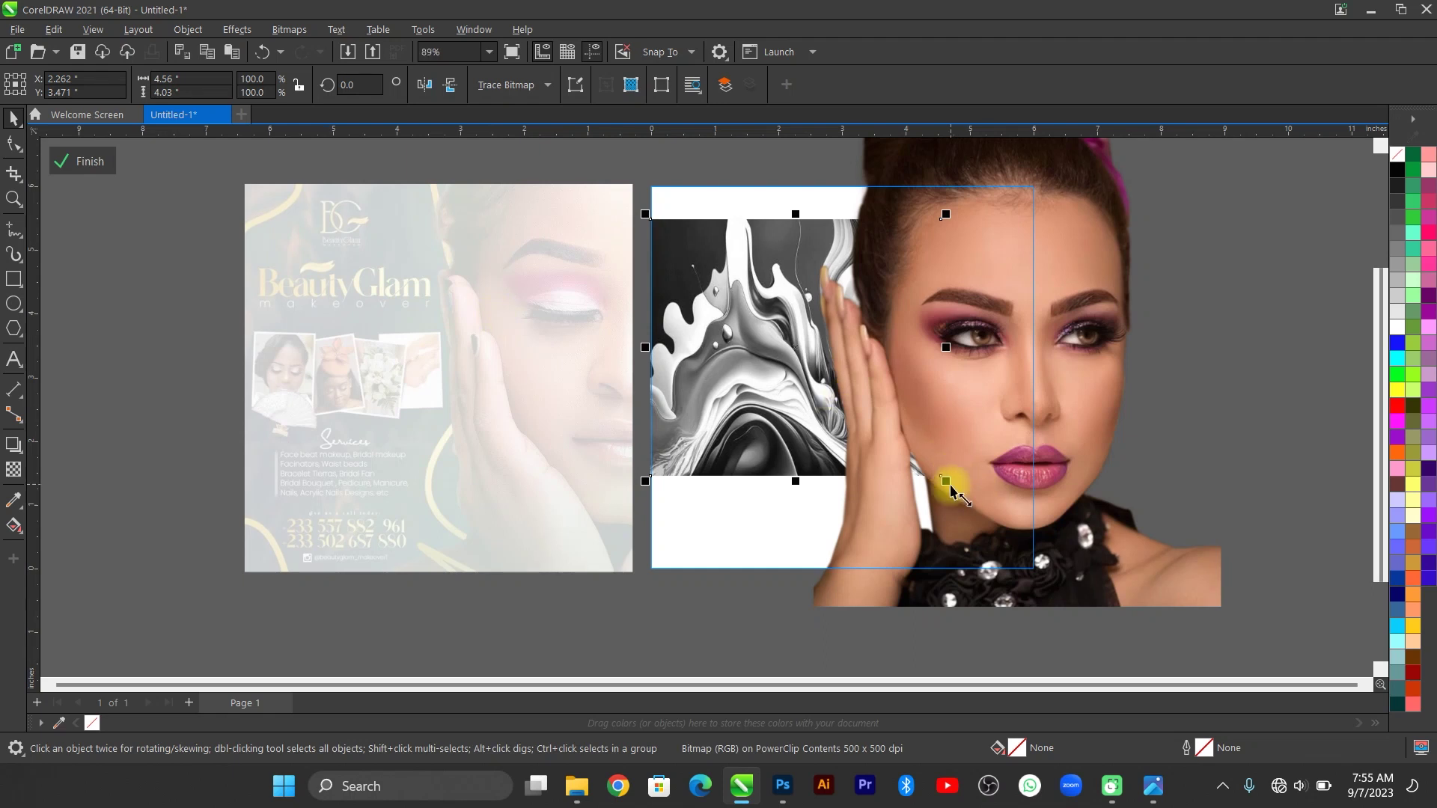
{"action": "mouse_move", "coordinate": [946, 481]}
{"action": "left_mouse_down"}
{"action": "mouse_move", "coordinate": [1059, 555]}
{"action": "mouse_move", "coordinate": [956, 456]}
{"action": "left_mouse_up"}
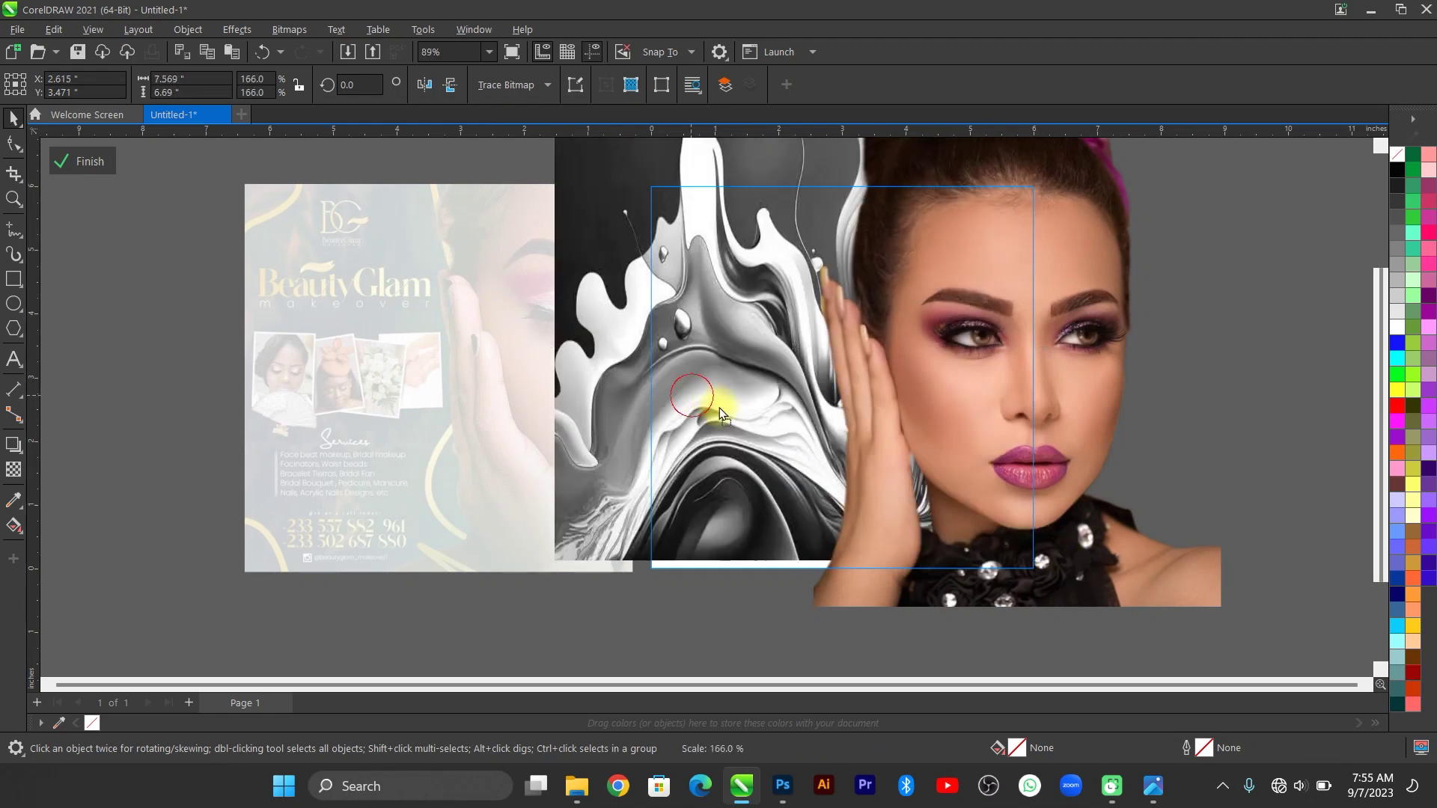
{"action": "left_click_drag", "start_coordinate": [720, 410], "coordinate": [753, 408]}
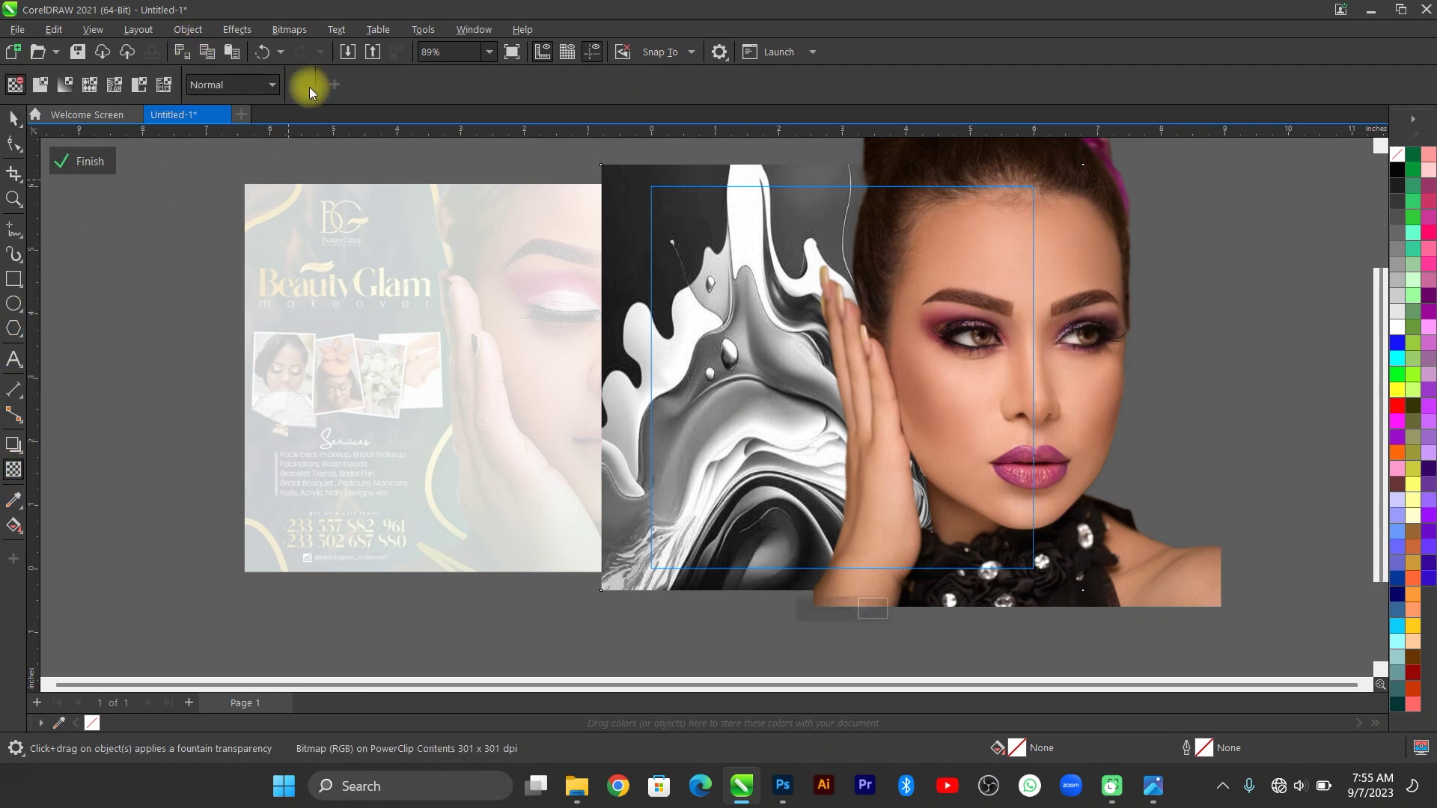
Set the swirl image's transparency to 83 and finish editing the frame.
{"action": "left_click", "coordinate": [40, 84]}
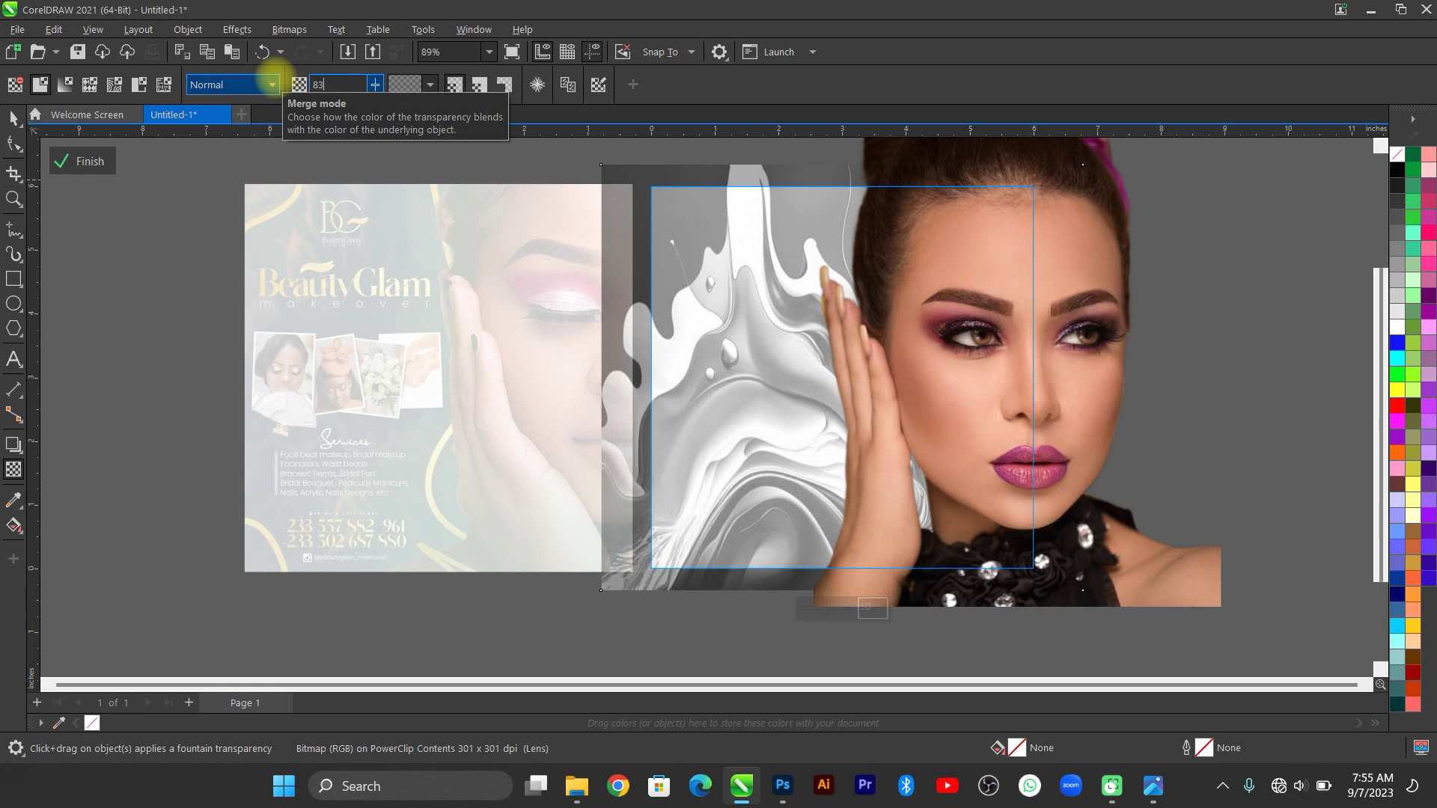
{"action": "key", "text": "Return"}
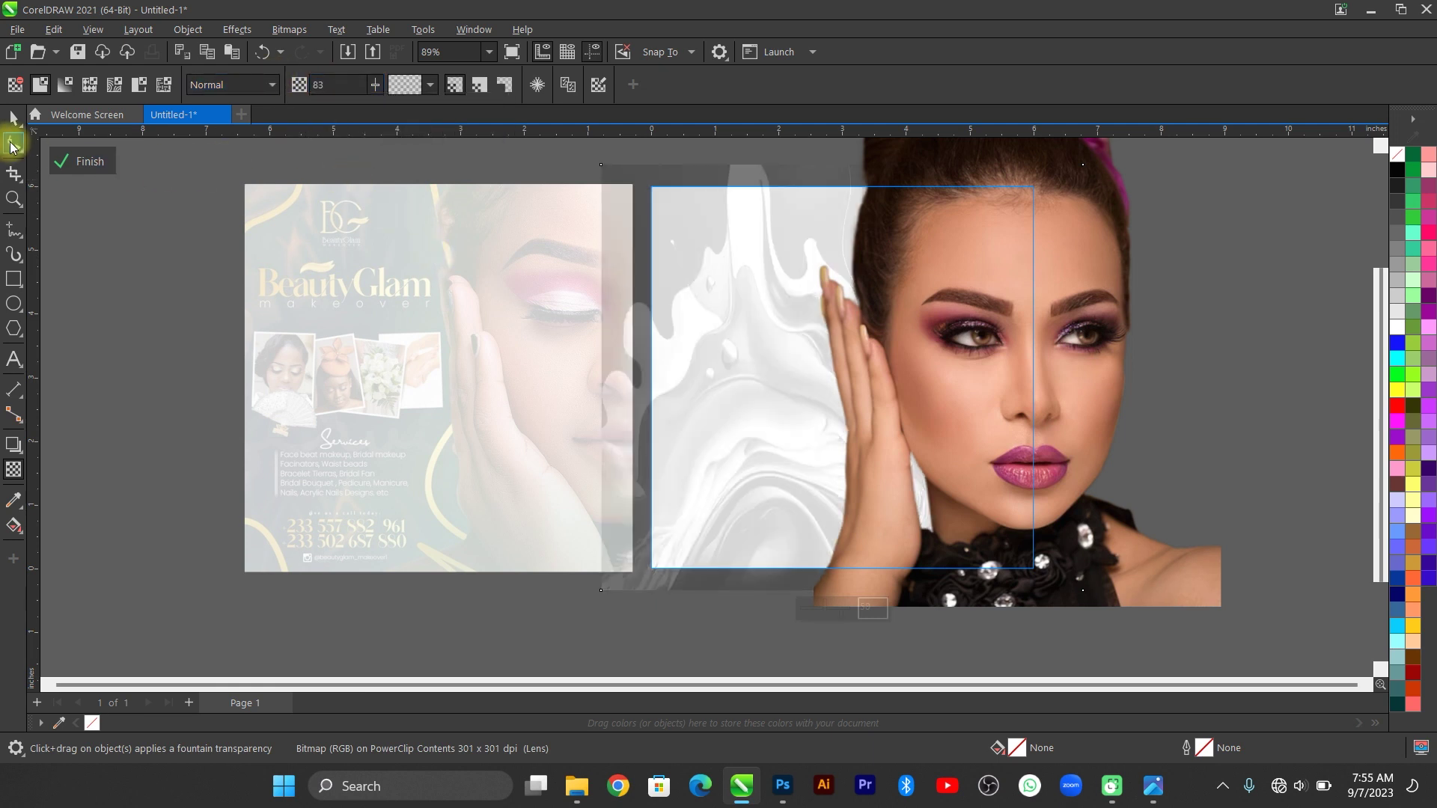
{"action": "left_click", "coordinate": [88, 161]}
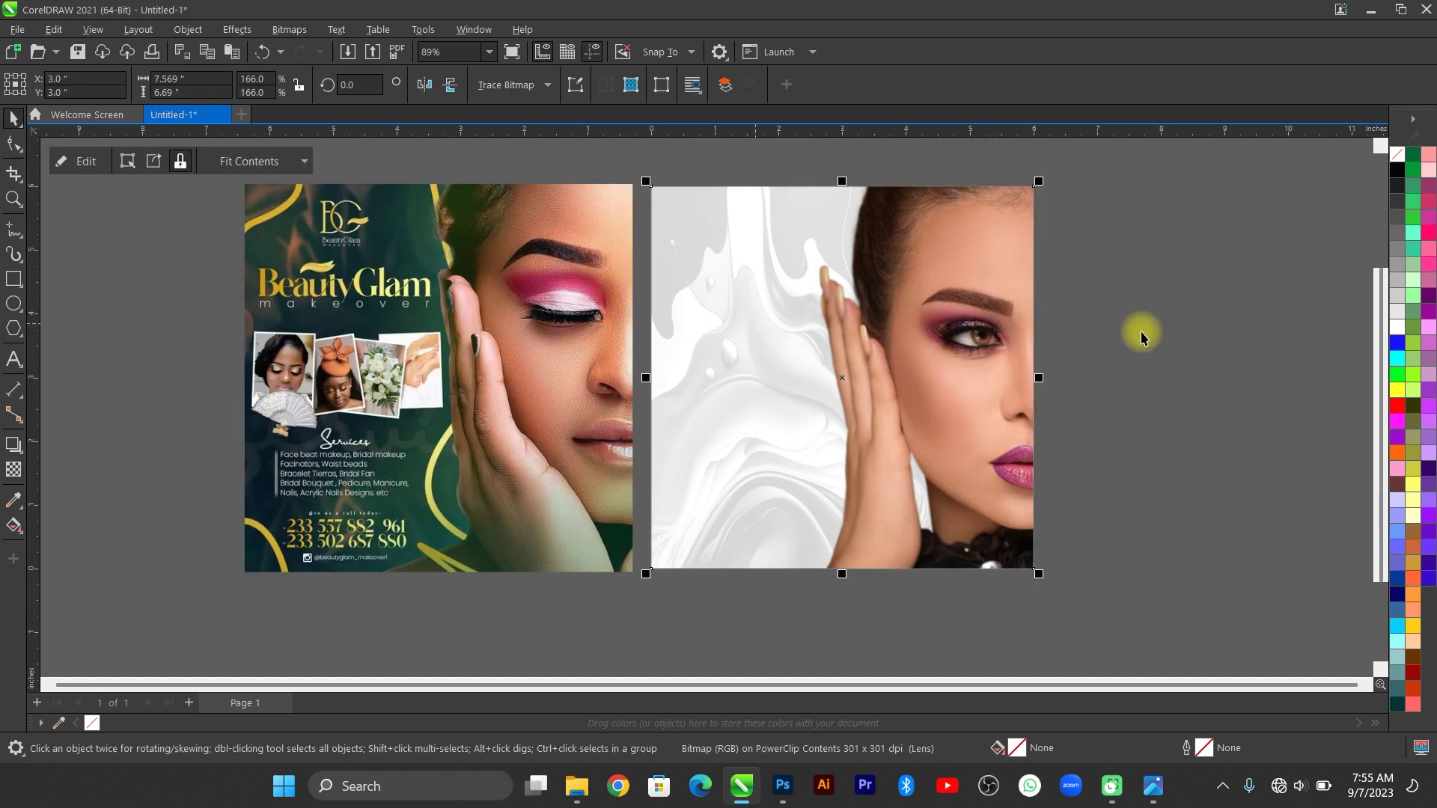
{"action": "left_click", "coordinate": [1043, 332]}
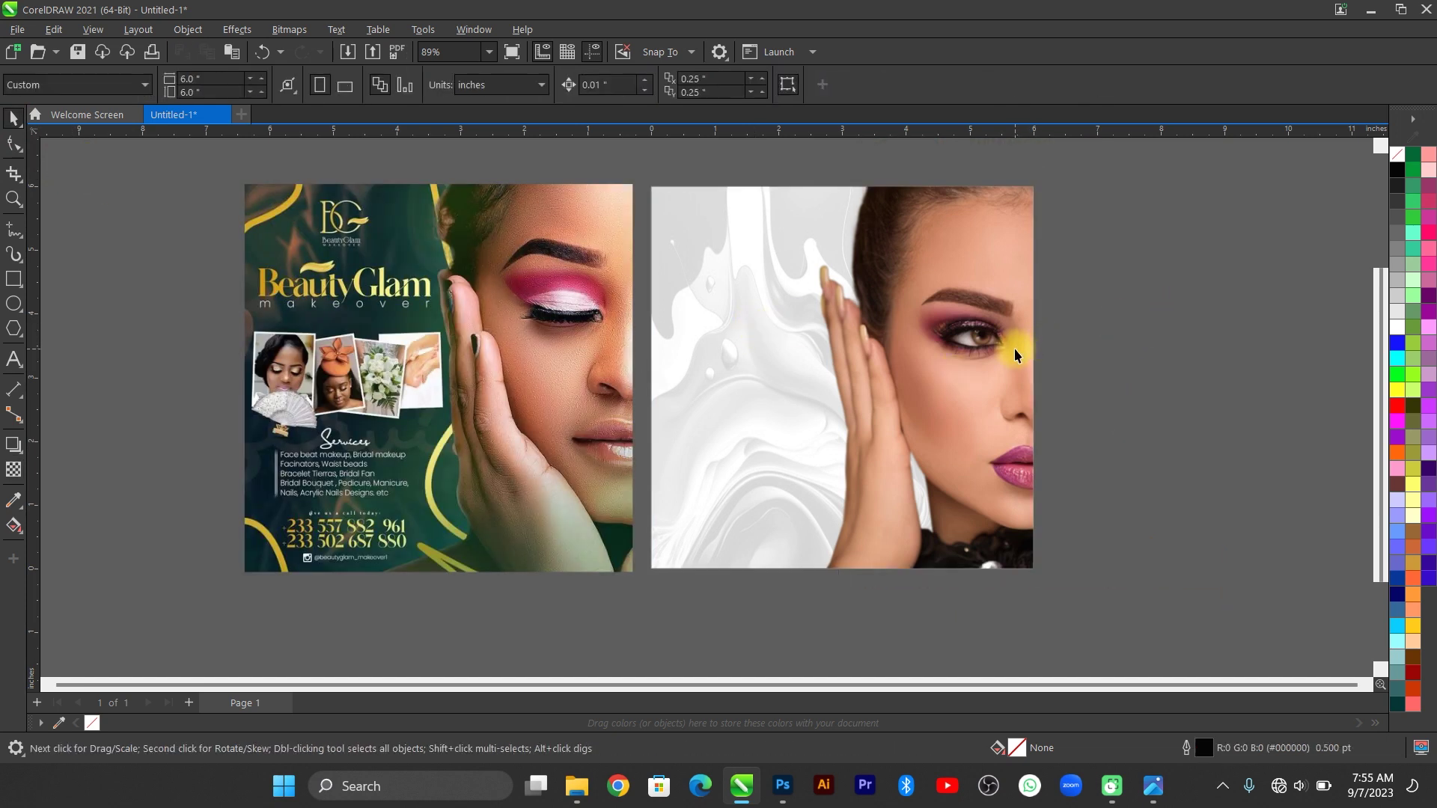
{"action": "key", "text": "F4"}
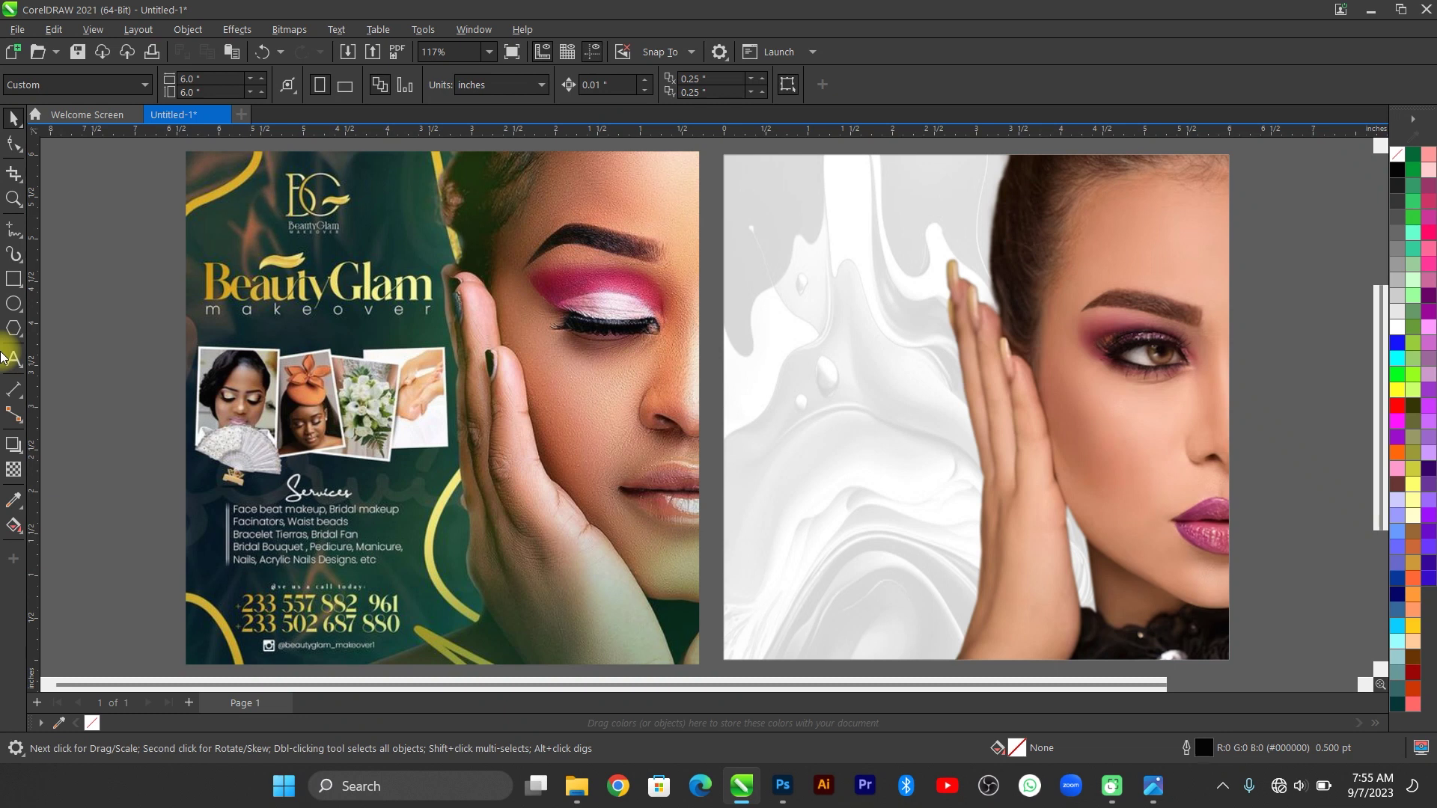
Type the heading JessyBliss / Beauty Glam / MAKEOVER, centre-align it, and compare with the reference flyer.
{"action": "left_click", "coordinate": [9, 365]}
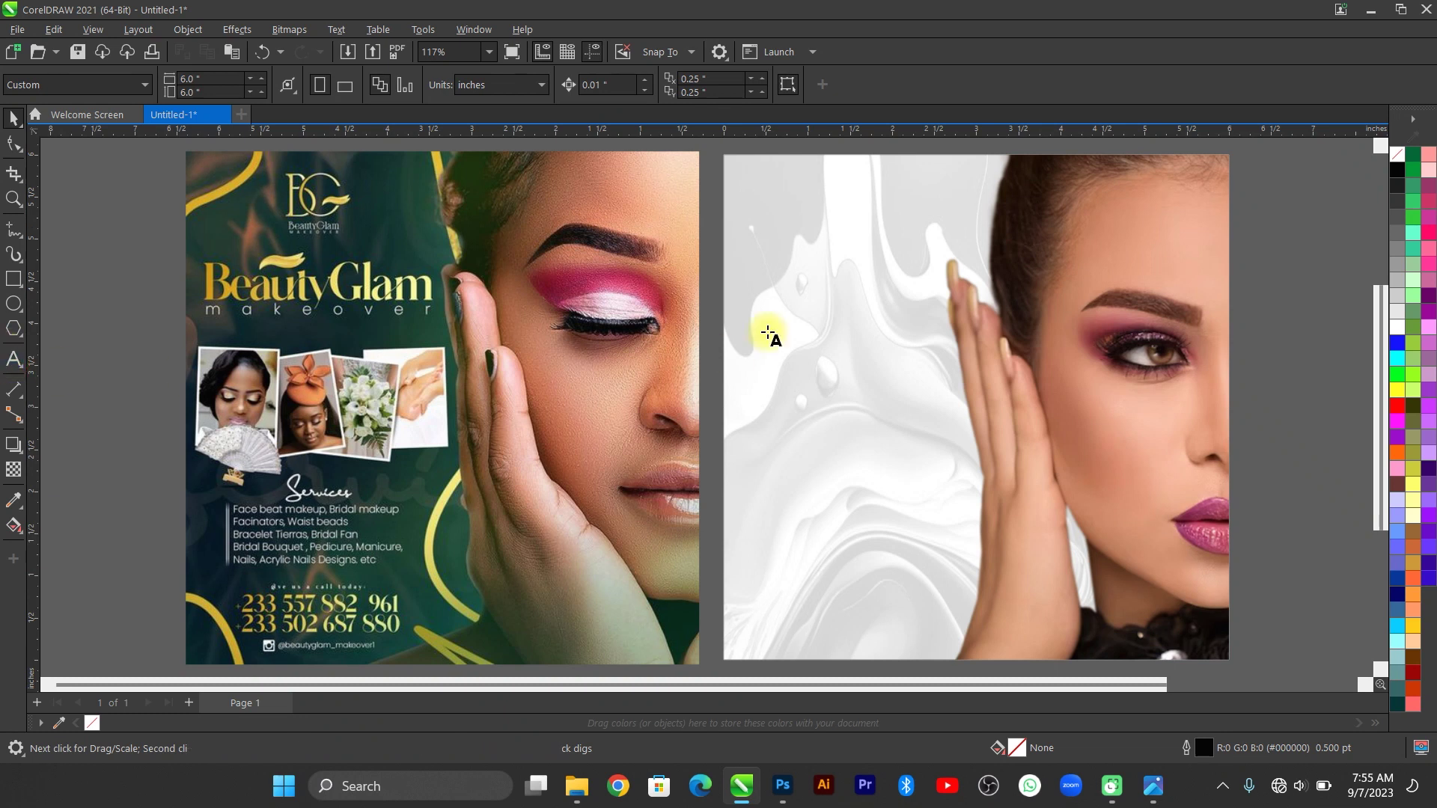
{"action": "left_click", "coordinate": [793, 241]}
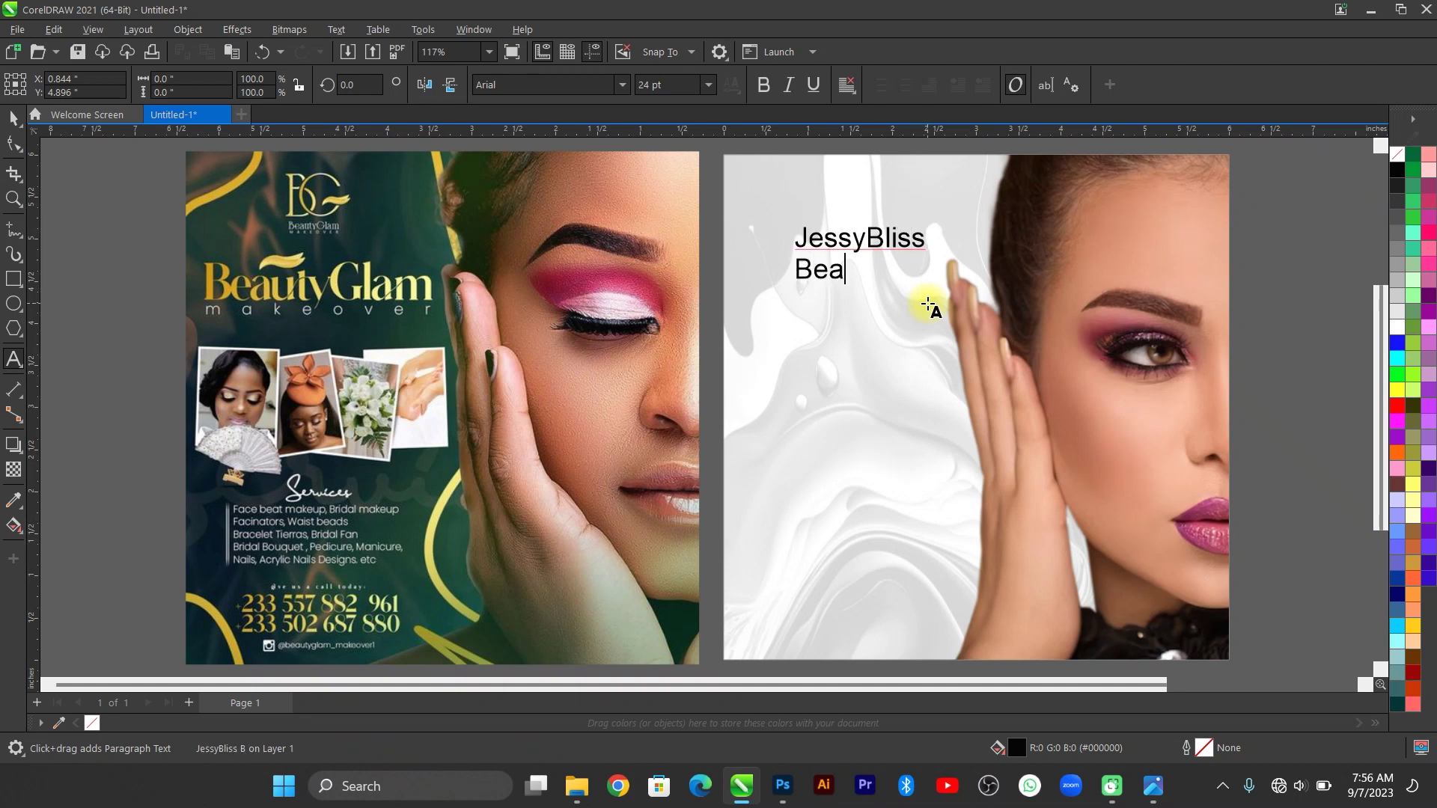
{"action": "type", "text": "Glam"}
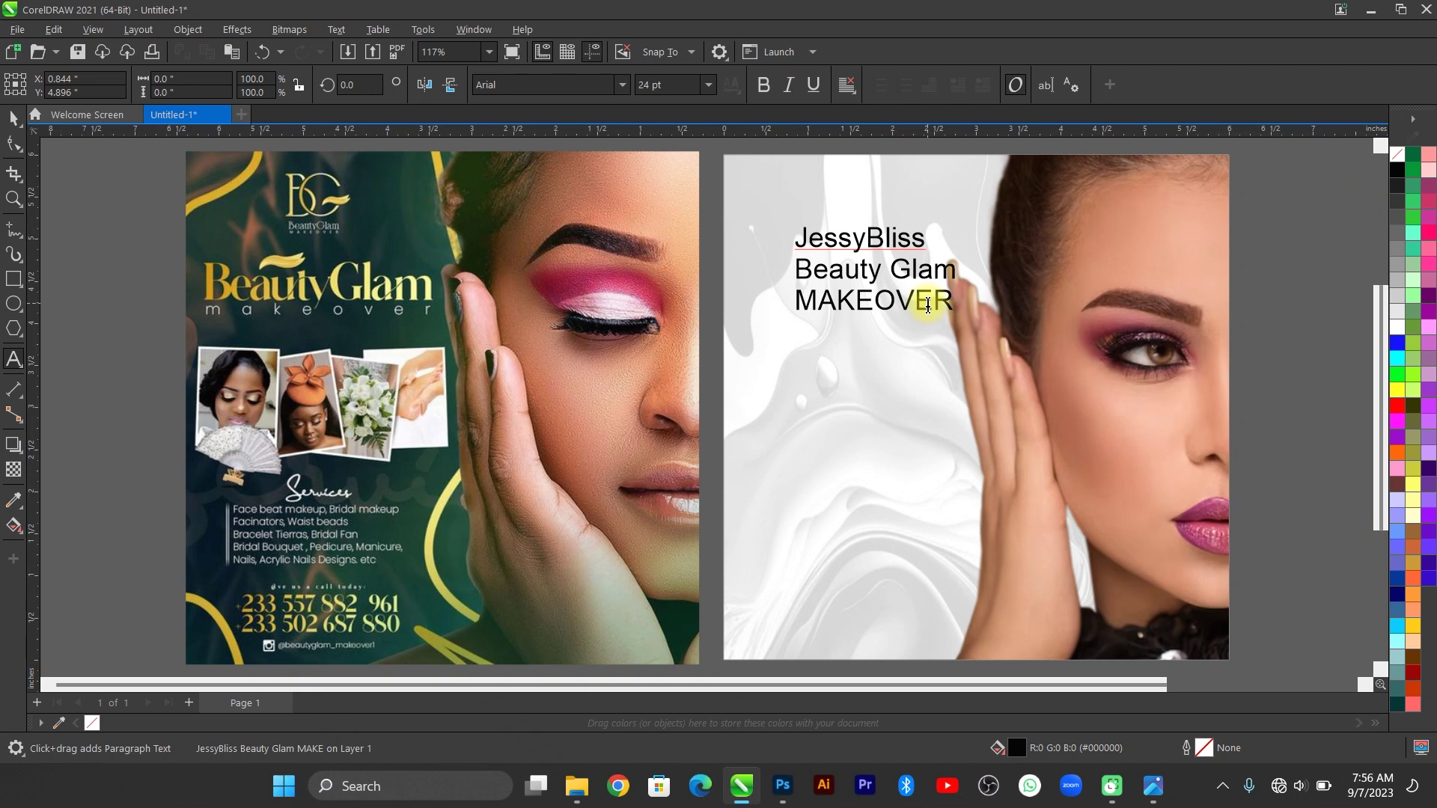
{"action": "left_click", "coordinate": [13, 118]}
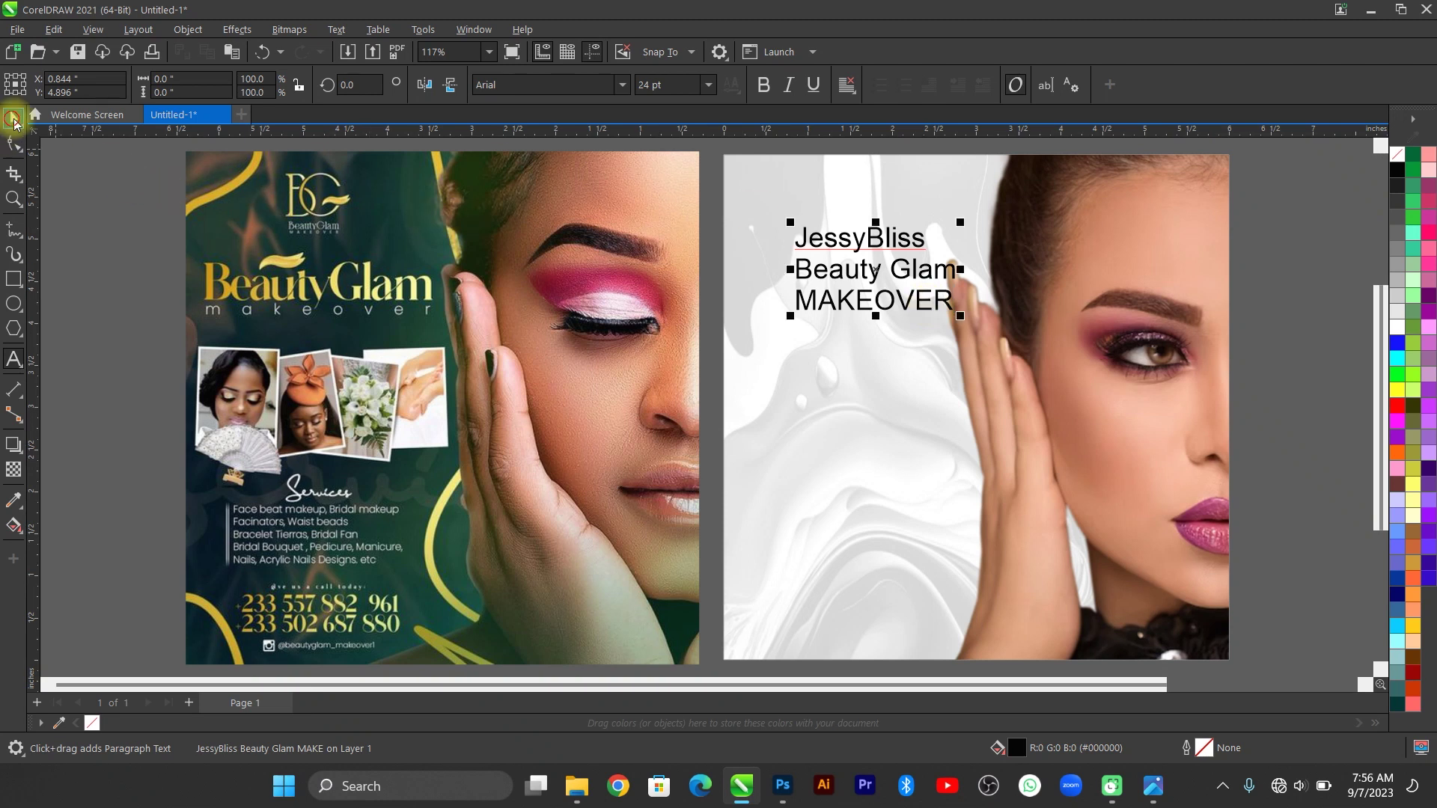
{"action": "left_click", "coordinate": [850, 84]}
{"action": "left_click", "coordinate": [876, 146]}
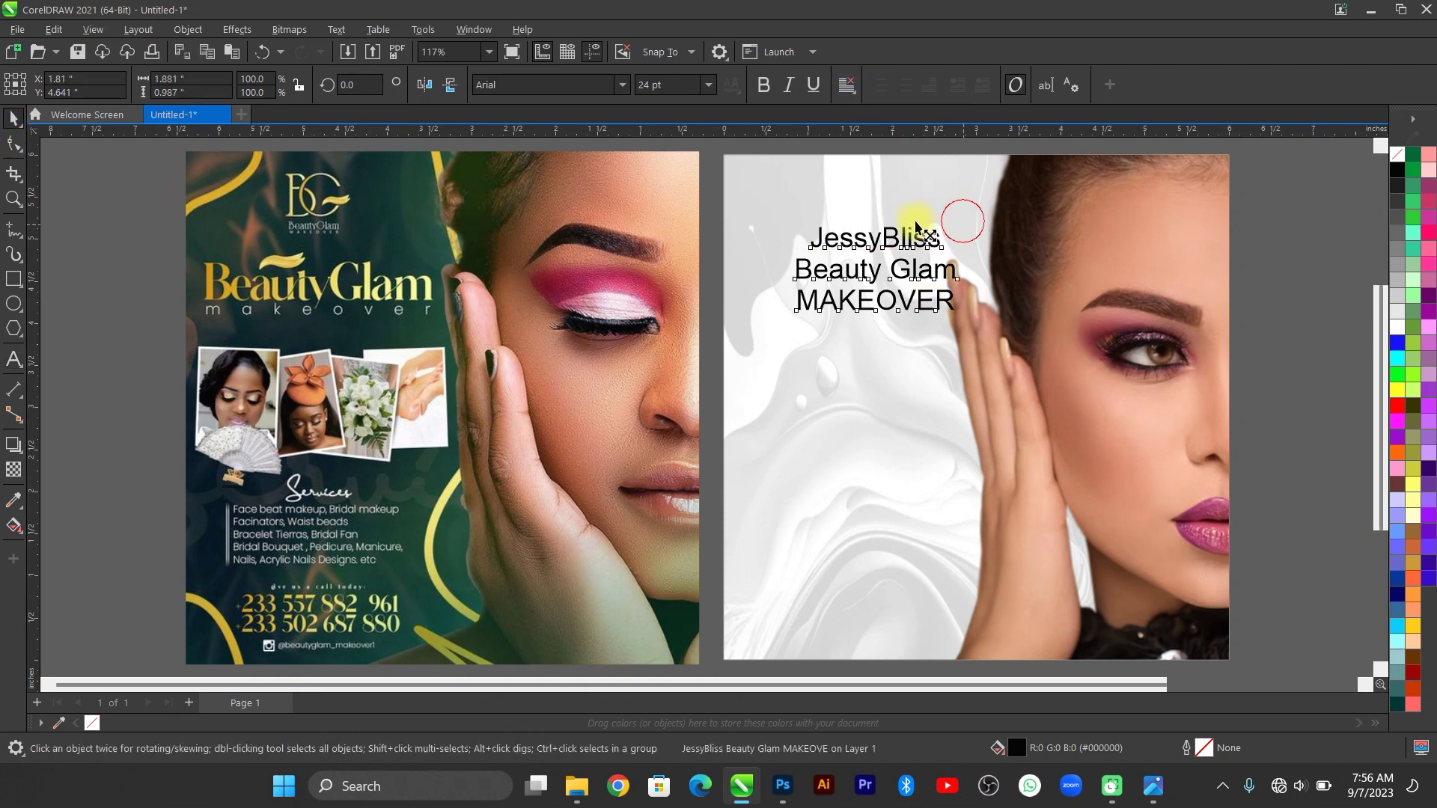
{"action": "left_click", "coordinate": [1157, 790]}
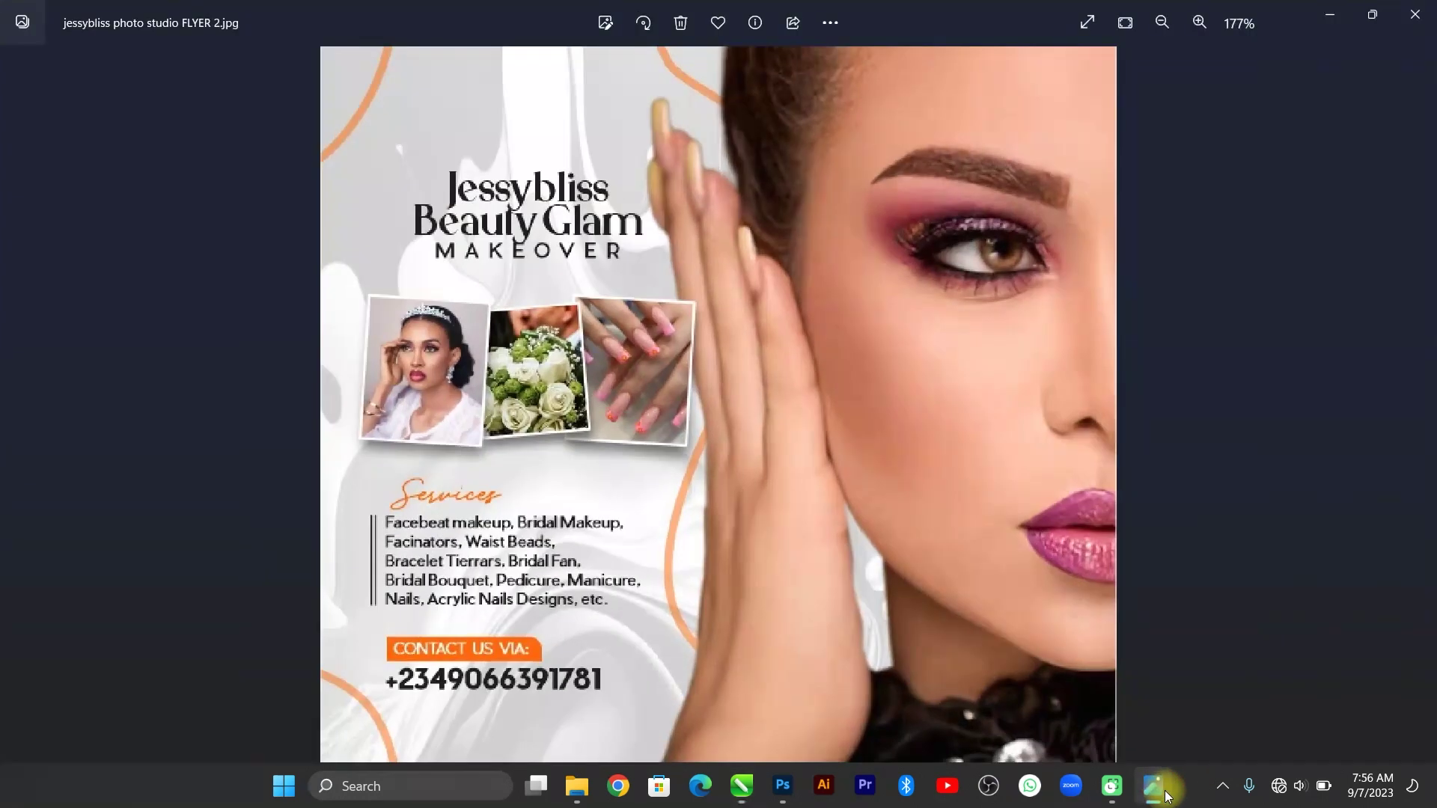
{"action": "left_click", "coordinate": [1155, 787]}
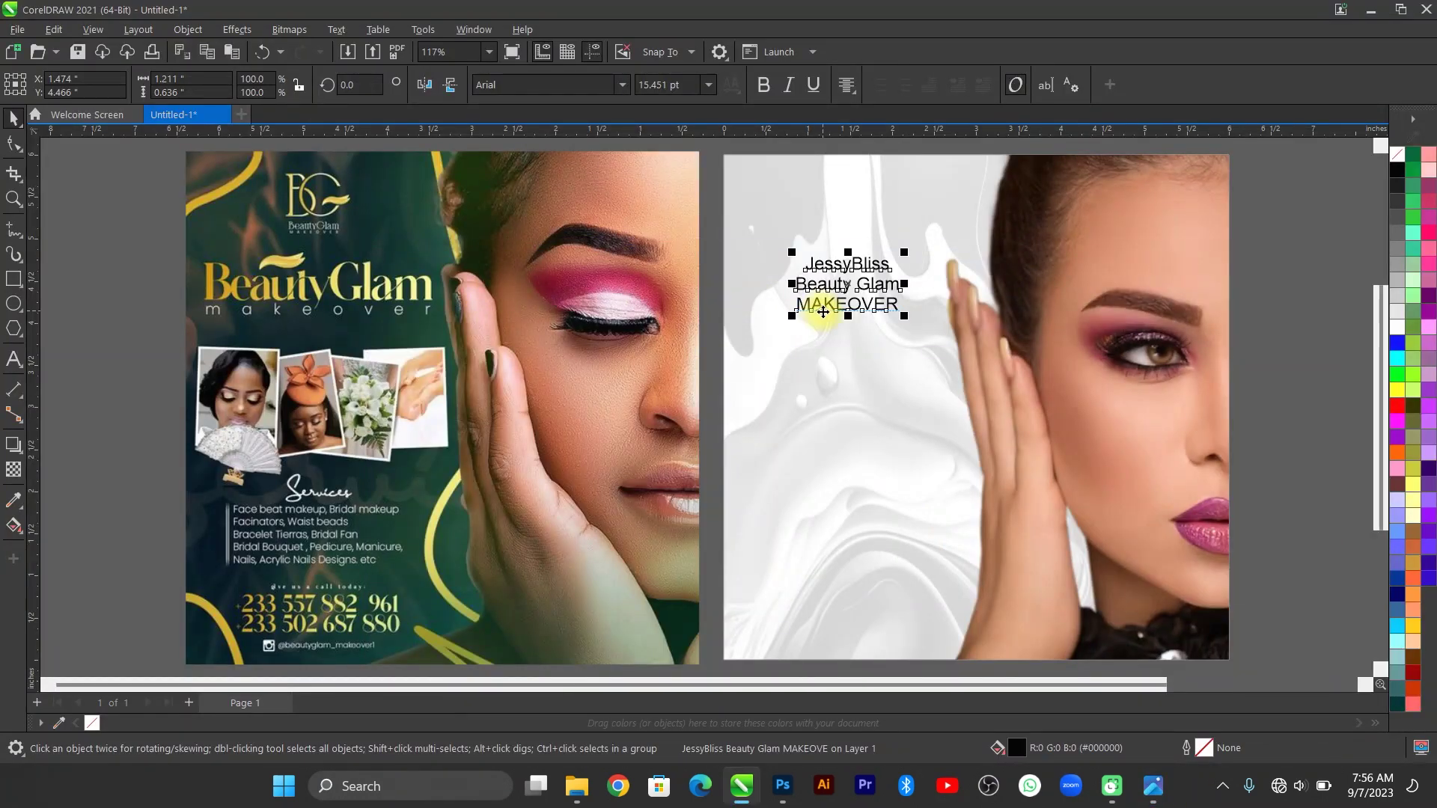
Break the heading into separate lines and enlarge JessyBliss to about 29 pt, trying Watch Quinn and Weather Sunday fonts.
{"action": "key", "text": "ctrl+k"}
{"action": "left_click", "coordinate": [882, 271]}
{"action": "scroll", "coordinate": [881, 271], "scroll_direction": "up", "scroll_amount": 2}
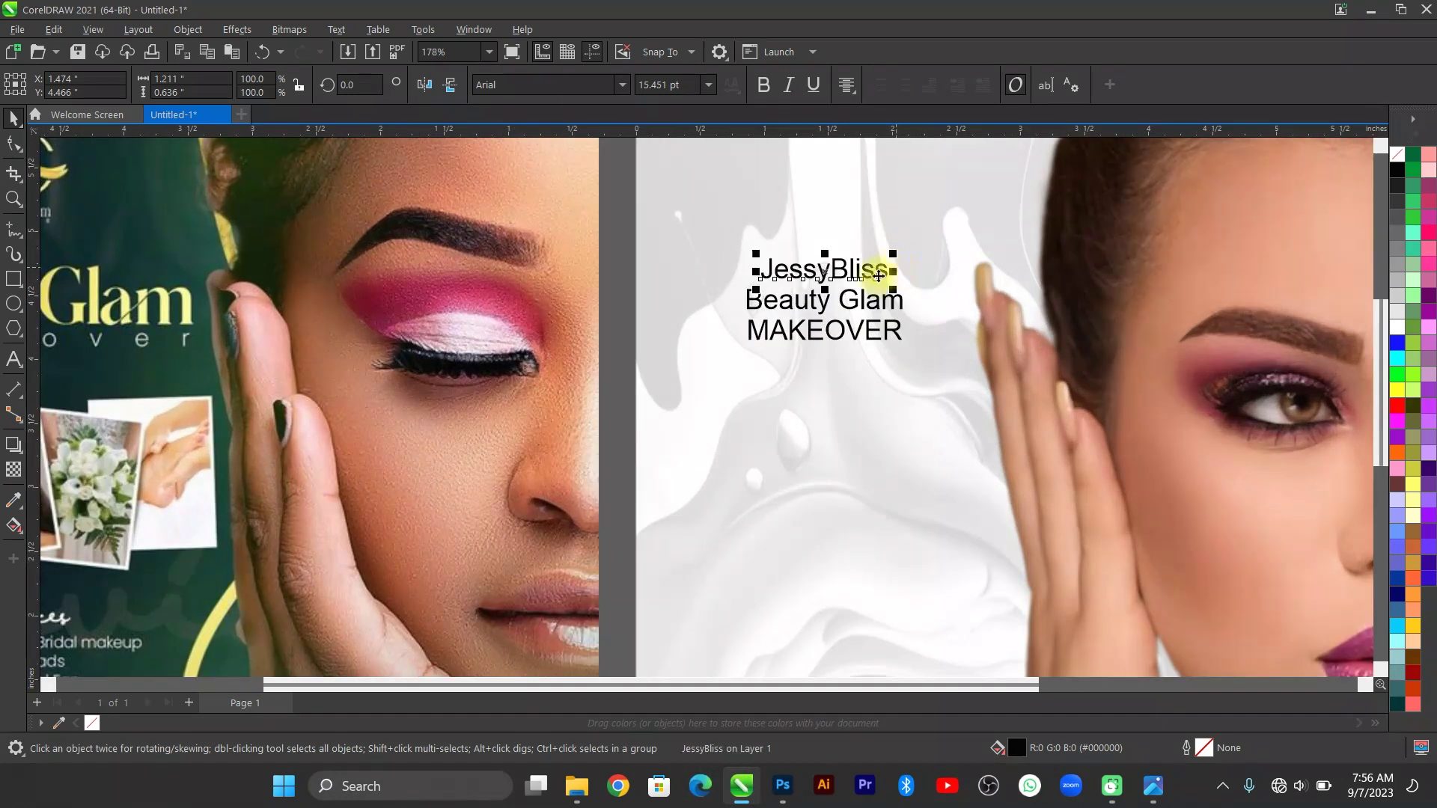
{"action": "left_click", "coordinate": [585, 81]}
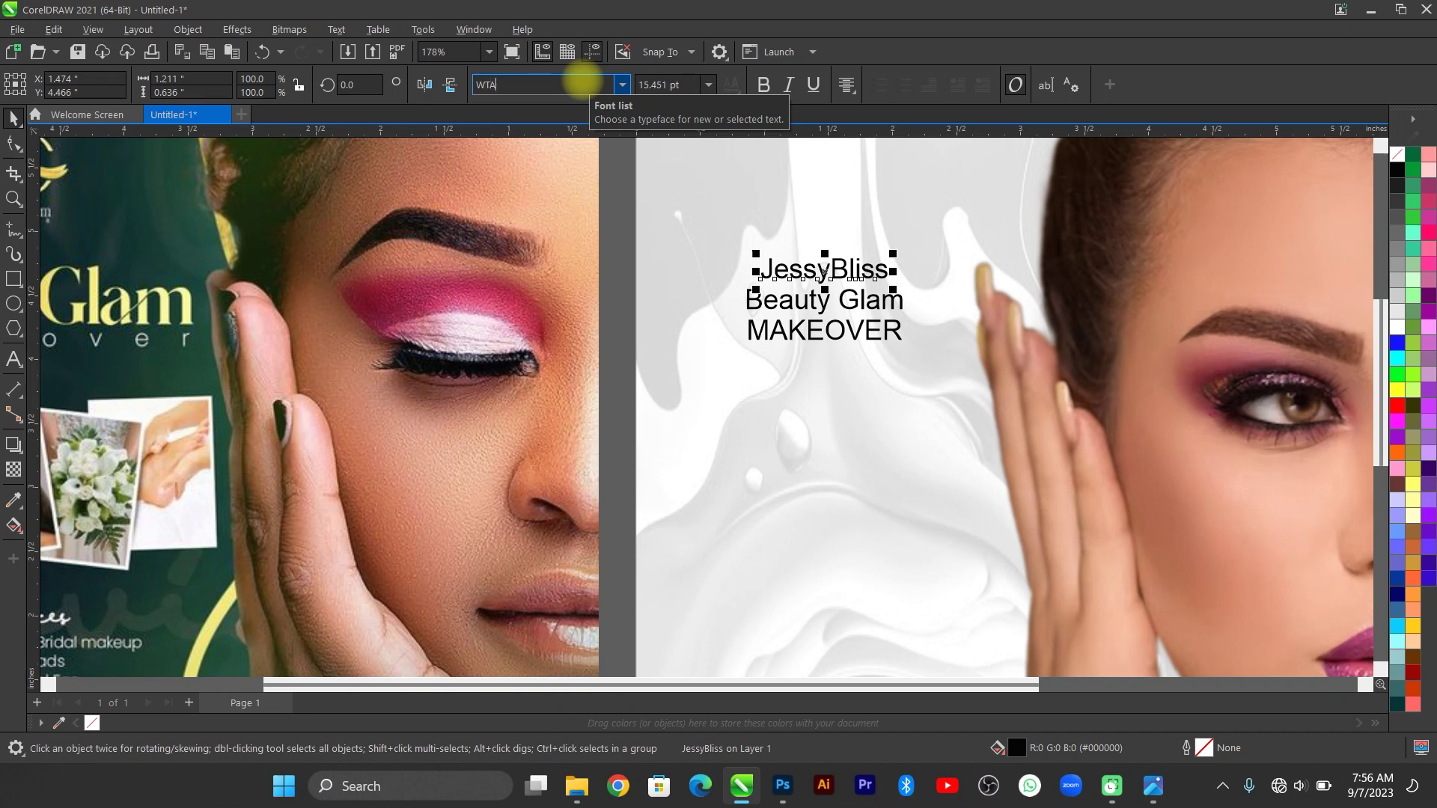
{"action": "type", "text": "Watch Quinn"}
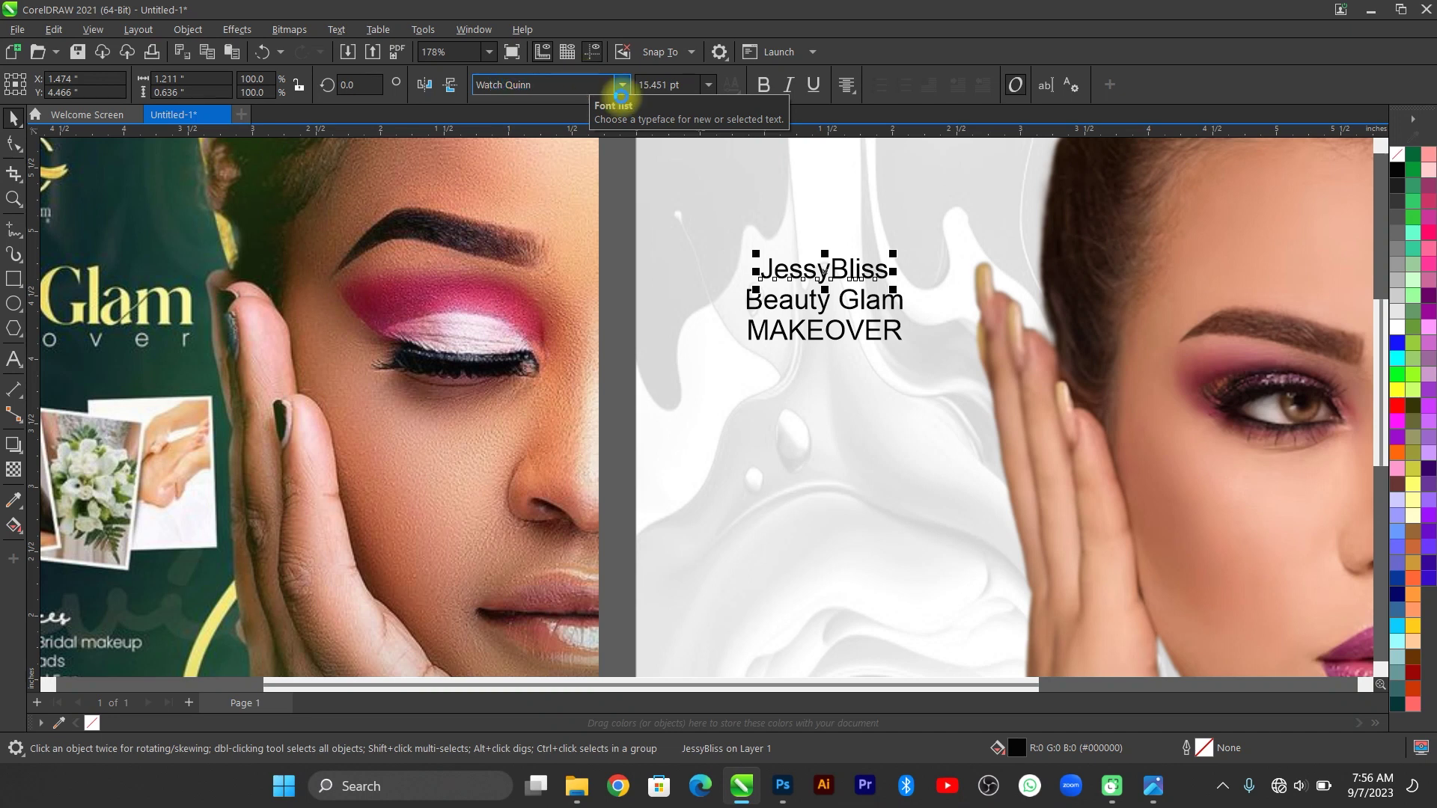
{"action": "key", "text": "Return"}
{"action": "left_click_drag", "start_coordinate": [911, 245], "coordinate": [949, 231]}
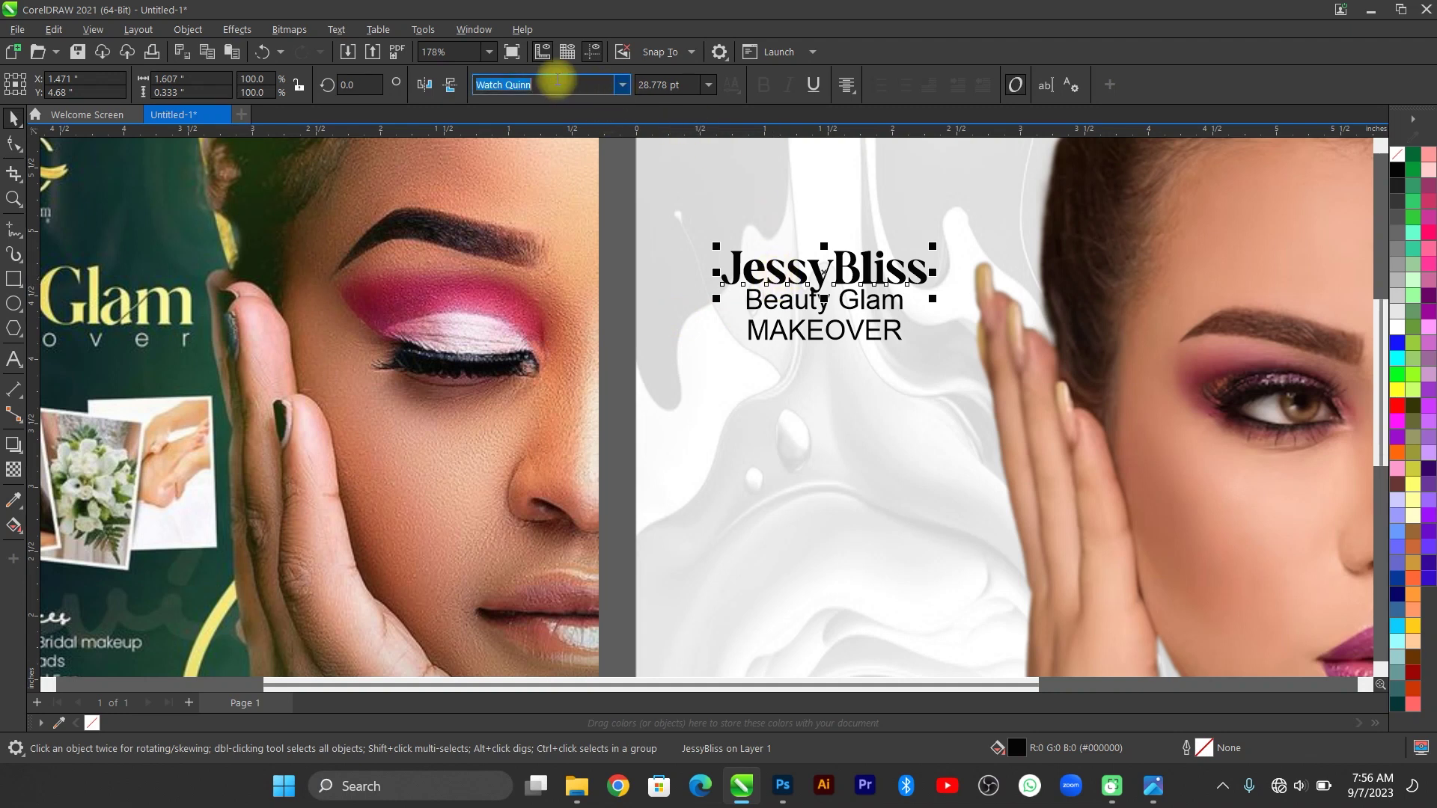
{"action": "type", "text": "WeMB"}
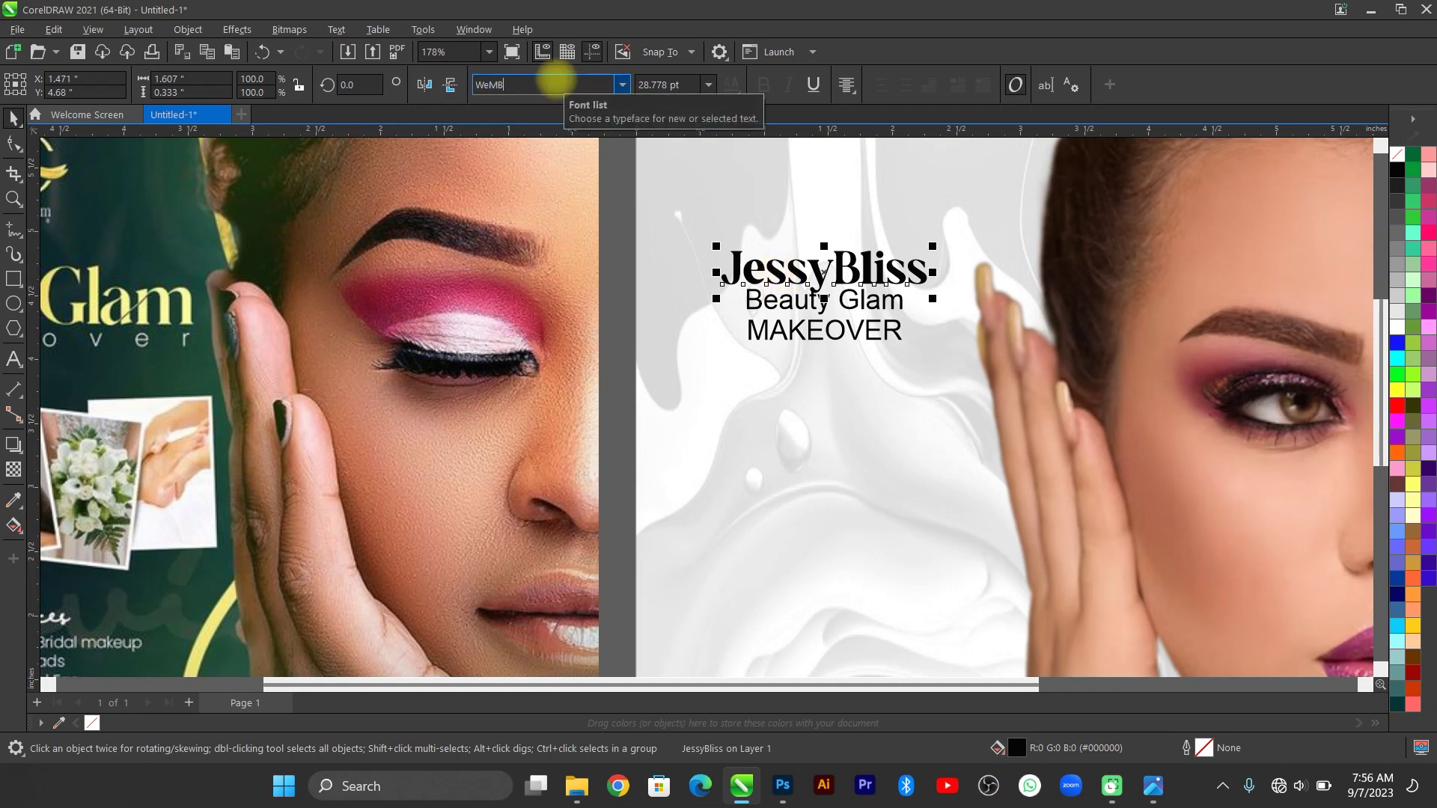
{"action": "type", "text": "L"}
{"action": "key", "text": "Return"}
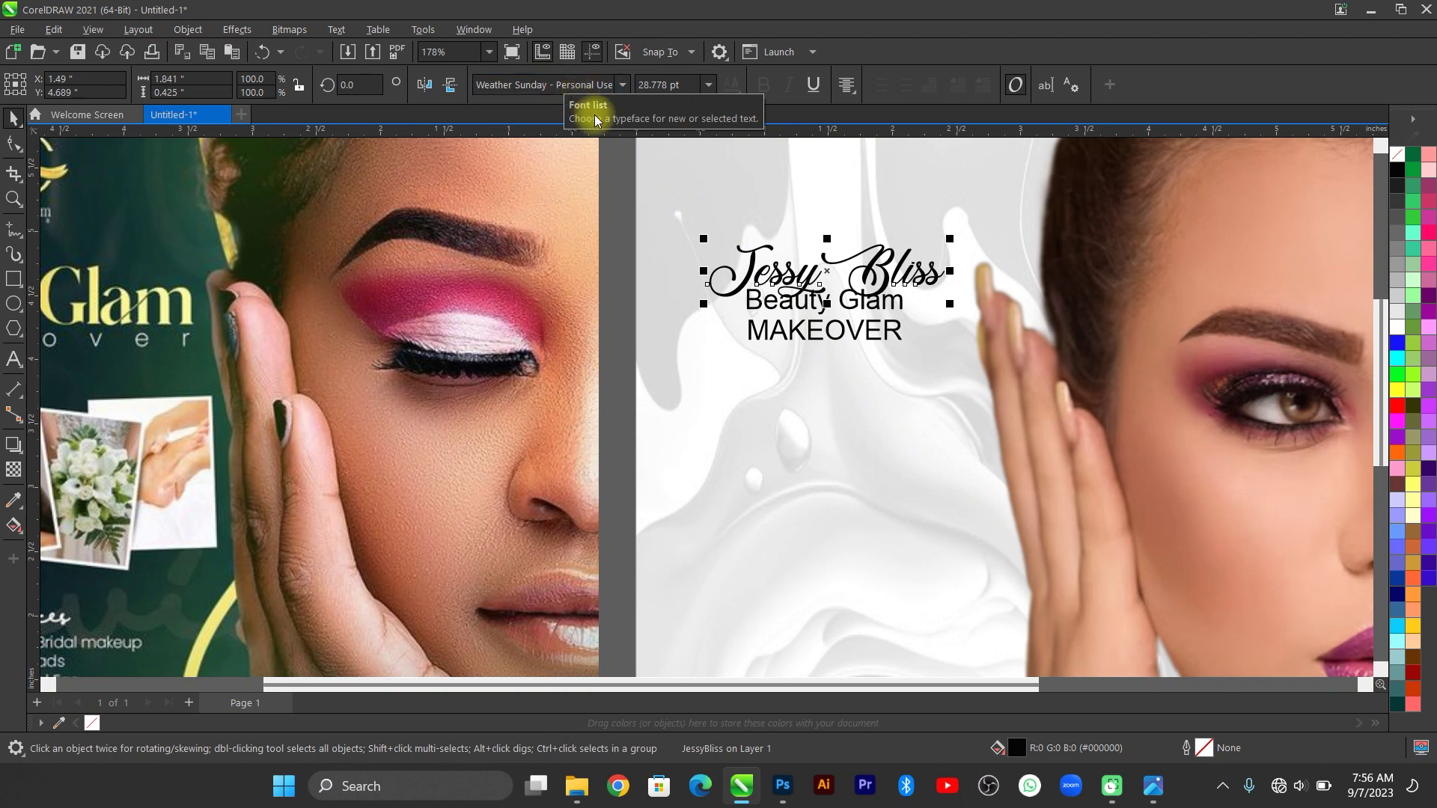
Try Wimberley, then settle on the Winchester font for JessyBliss.
{"action": "left_click", "coordinate": [588, 95]}
{"action": "type", "text": "Wimberley"}
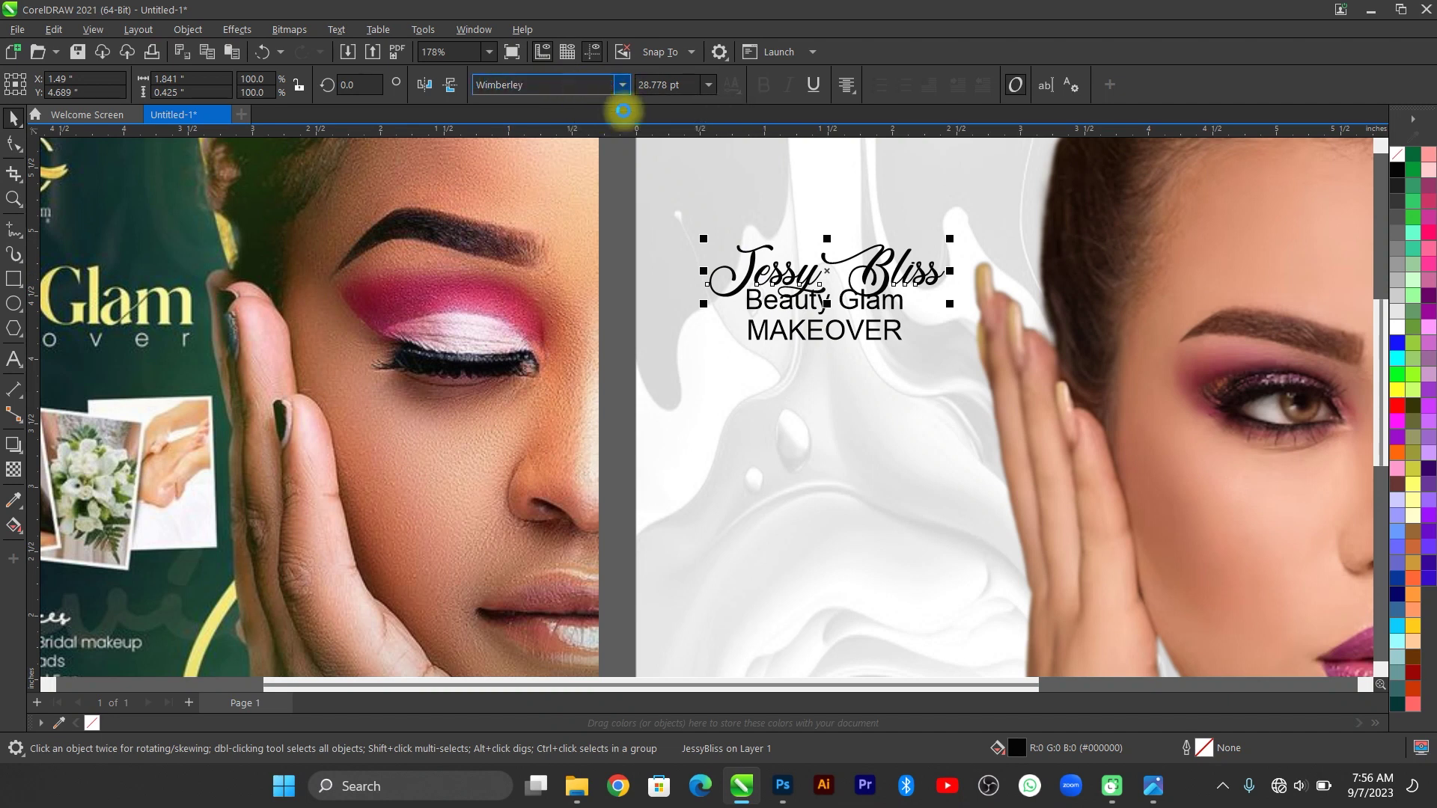
{"action": "key", "text": "Return"}
{"action": "scroll", "coordinate": [904, 280], "scroll_direction": "up", "scroll_amount": 2}
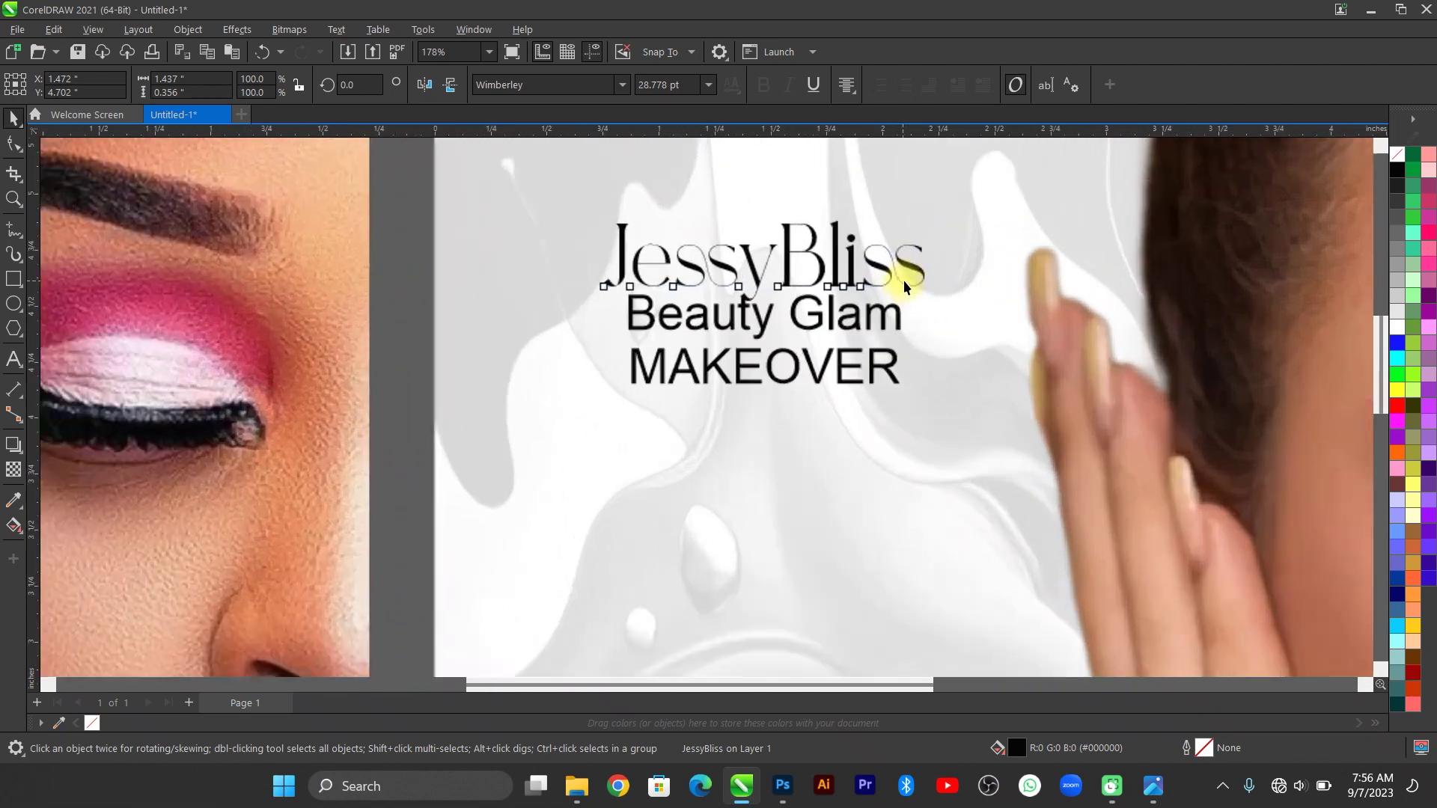
{"action": "left_click", "coordinate": [808, 303]}
{"action": "key", "text": "F4"}
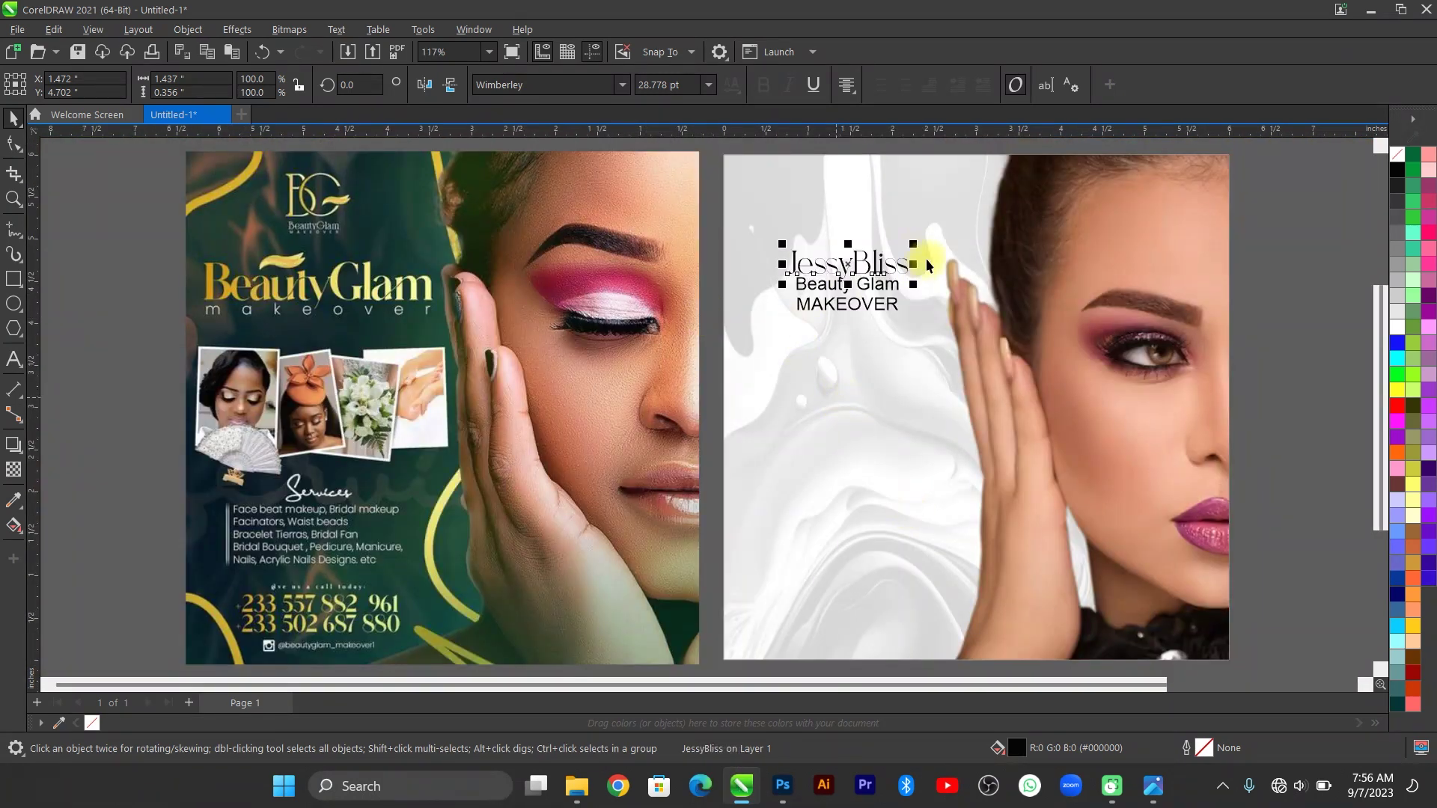
{"action": "scroll", "coordinate": [926, 258], "scroll_direction": "up", "scroll_amount": 3}
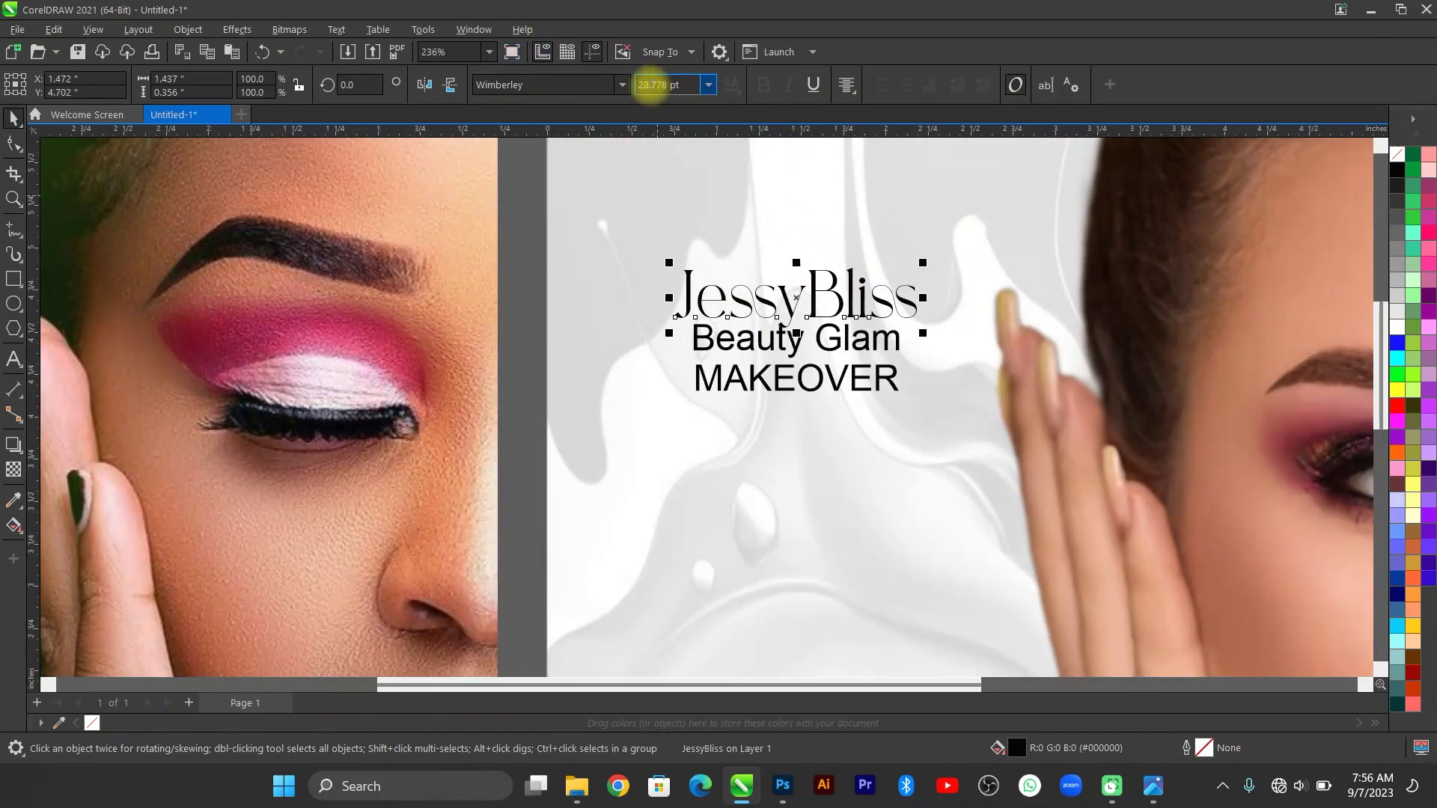
{"action": "left_click", "coordinate": [622, 85]}
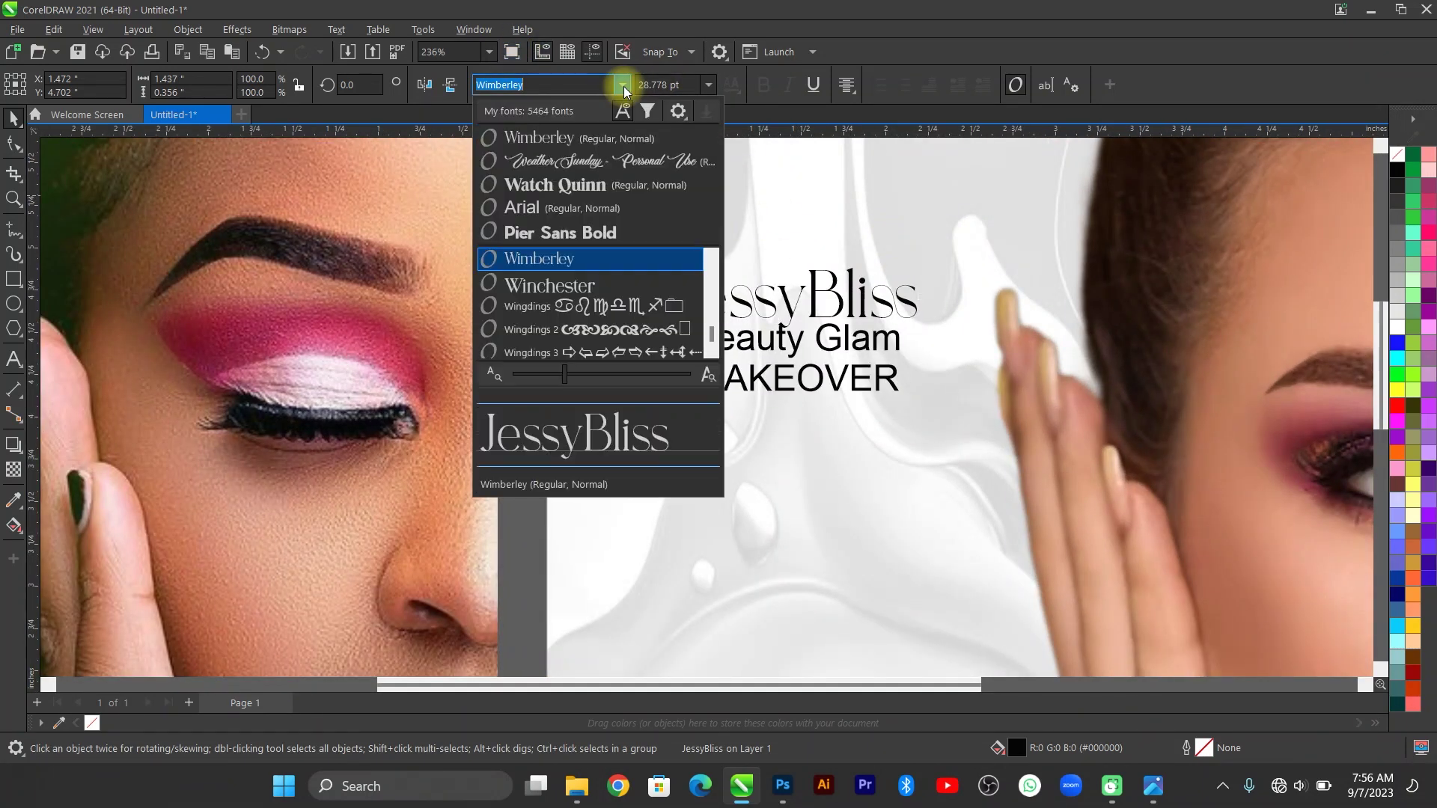
{"action": "left_click", "coordinate": [608, 258]}
{"action": "key", "text": "Down"}
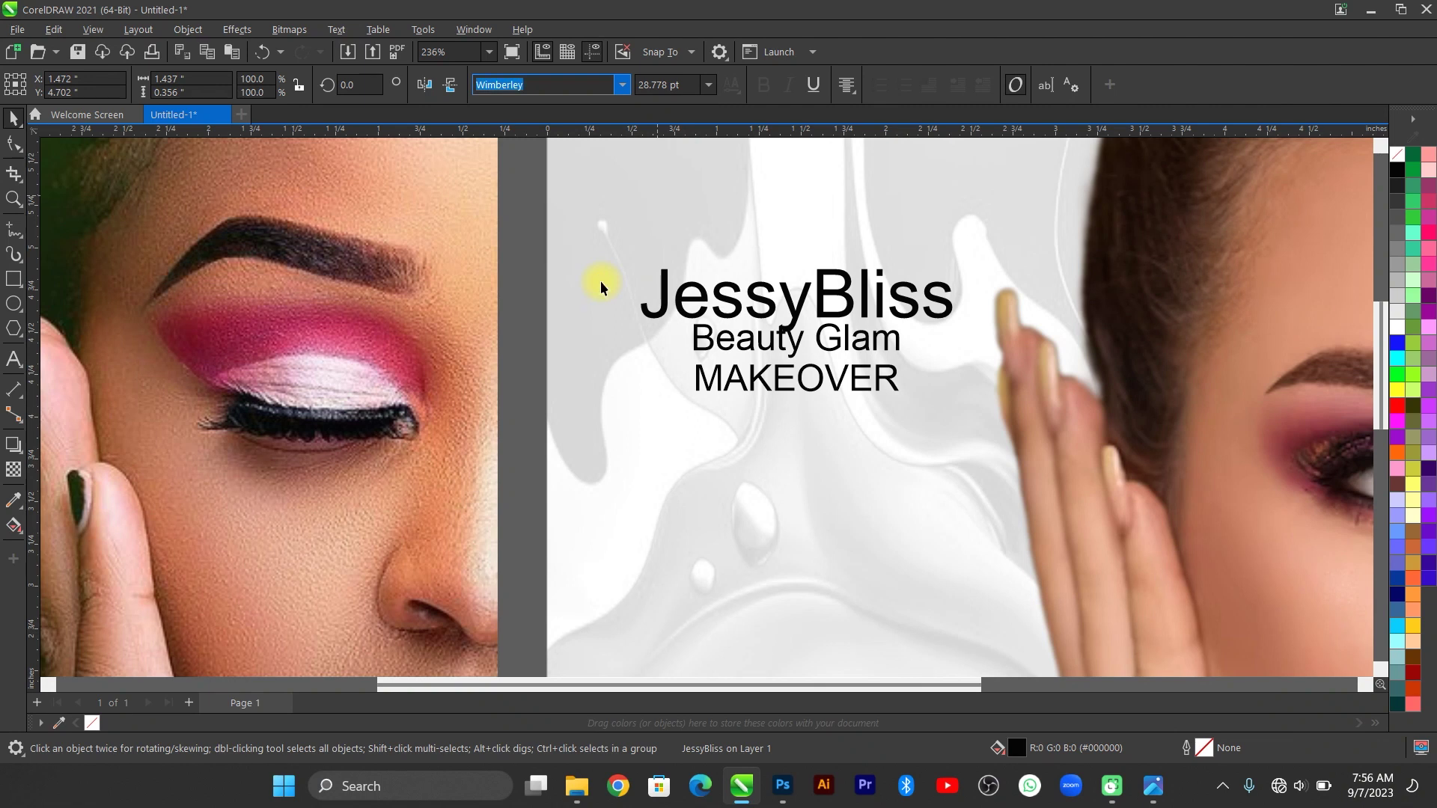
{"action": "left_click", "coordinate": [823, 338]}
Set Beauty Glam in Winchester, enlarge it to match the title width, and nudge it down.
{"action": "left_click", "coordinate": [620, 85]}
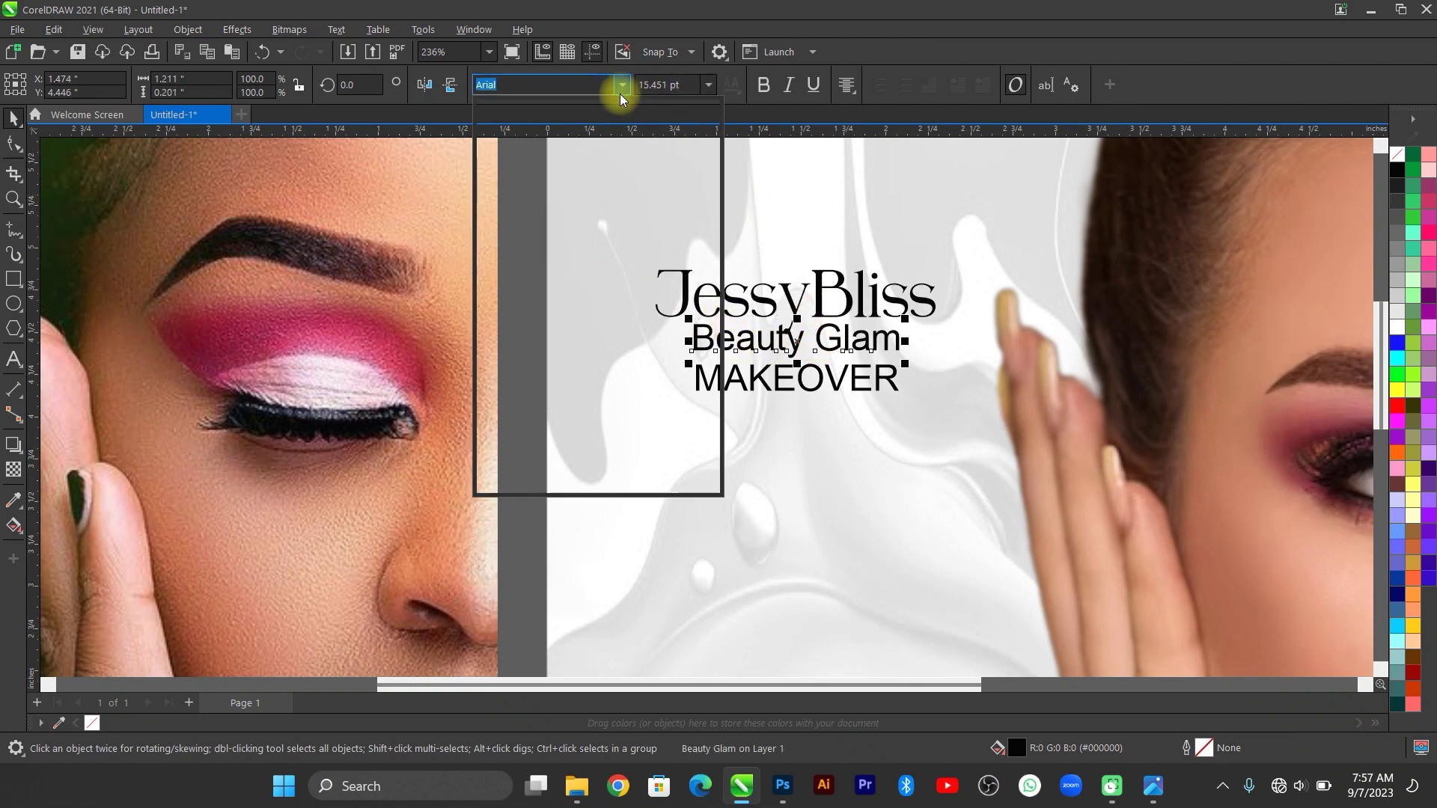
{"action": "left_click", "coordinate": [836, 357]}
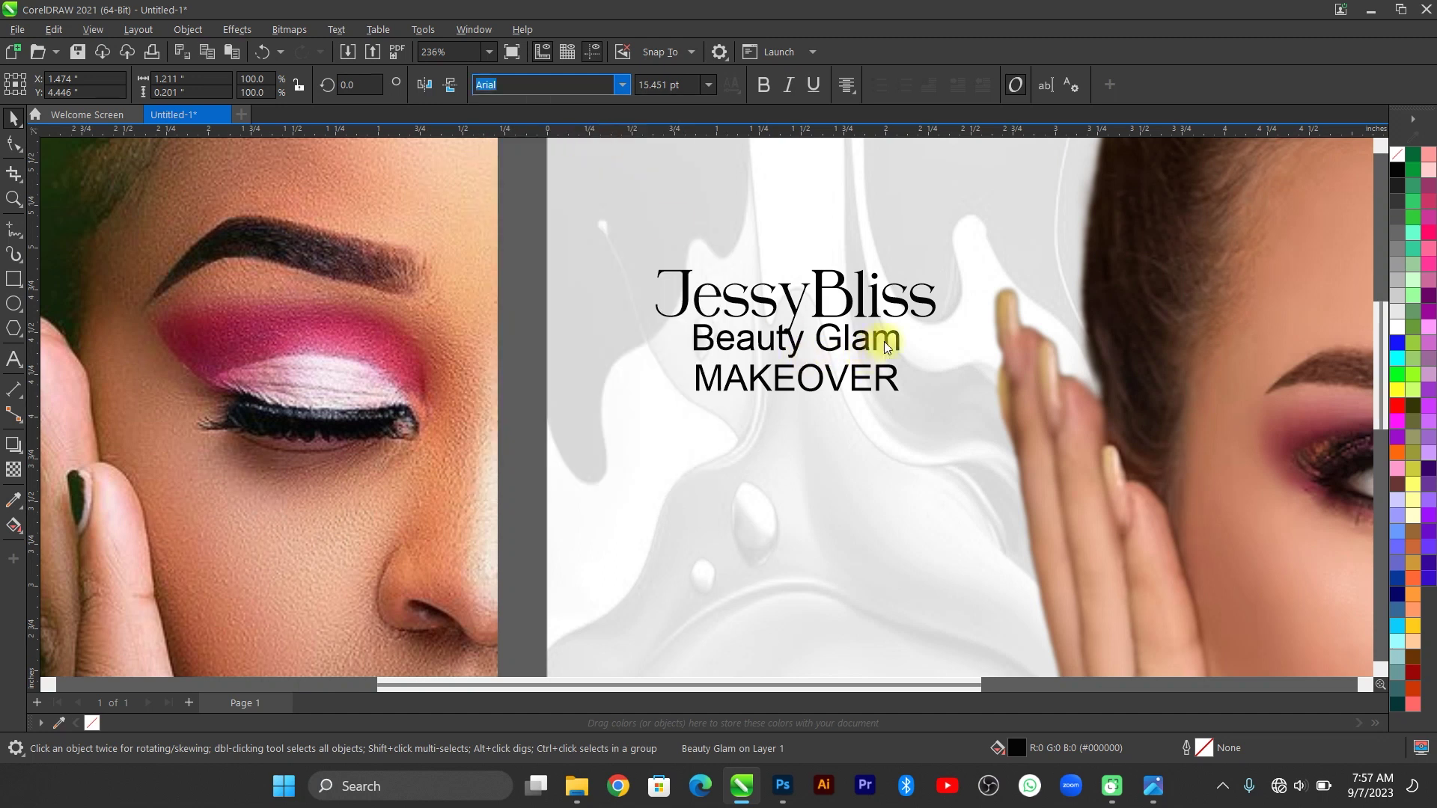
{"action": "left_click_drag", "start_coordinate": [899, 322], "coordinate": [951, 301]}
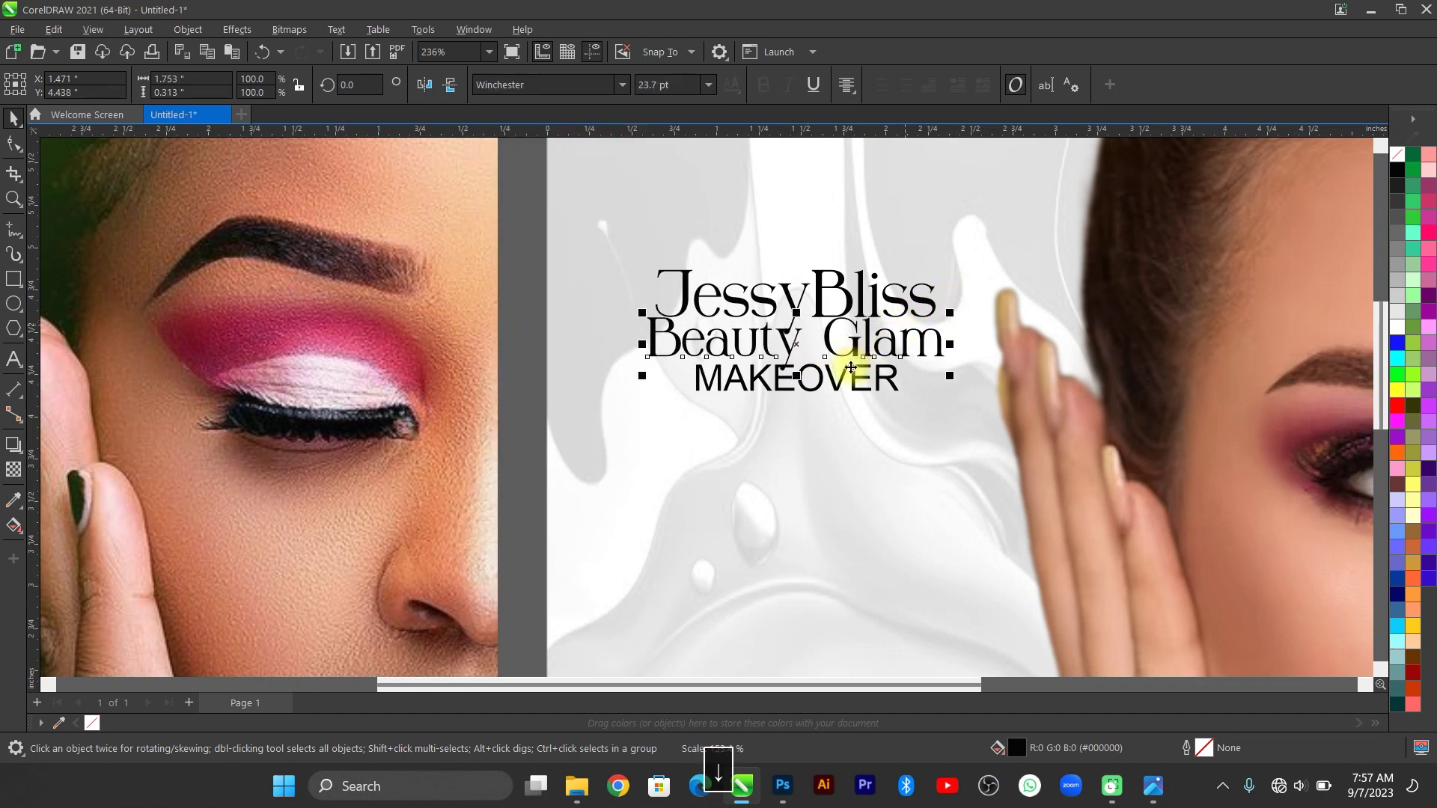
{"action": "key", "text": "Down"}
{"action": "key", "text": "Down"}
{"action": "key", "text": "Down"}
Change MAKEOVER's font, set it to 11 pt with wide letter spacing, and move it under Beauty Glam.
{"action": "left_click", "coordinate": [834, 383]}
{"action": "key", "text": "Down"}
{"action": "key", "text": "Down"}
{"action": "key", "text": "Down"}
{"action": "key", "text": "Down"}
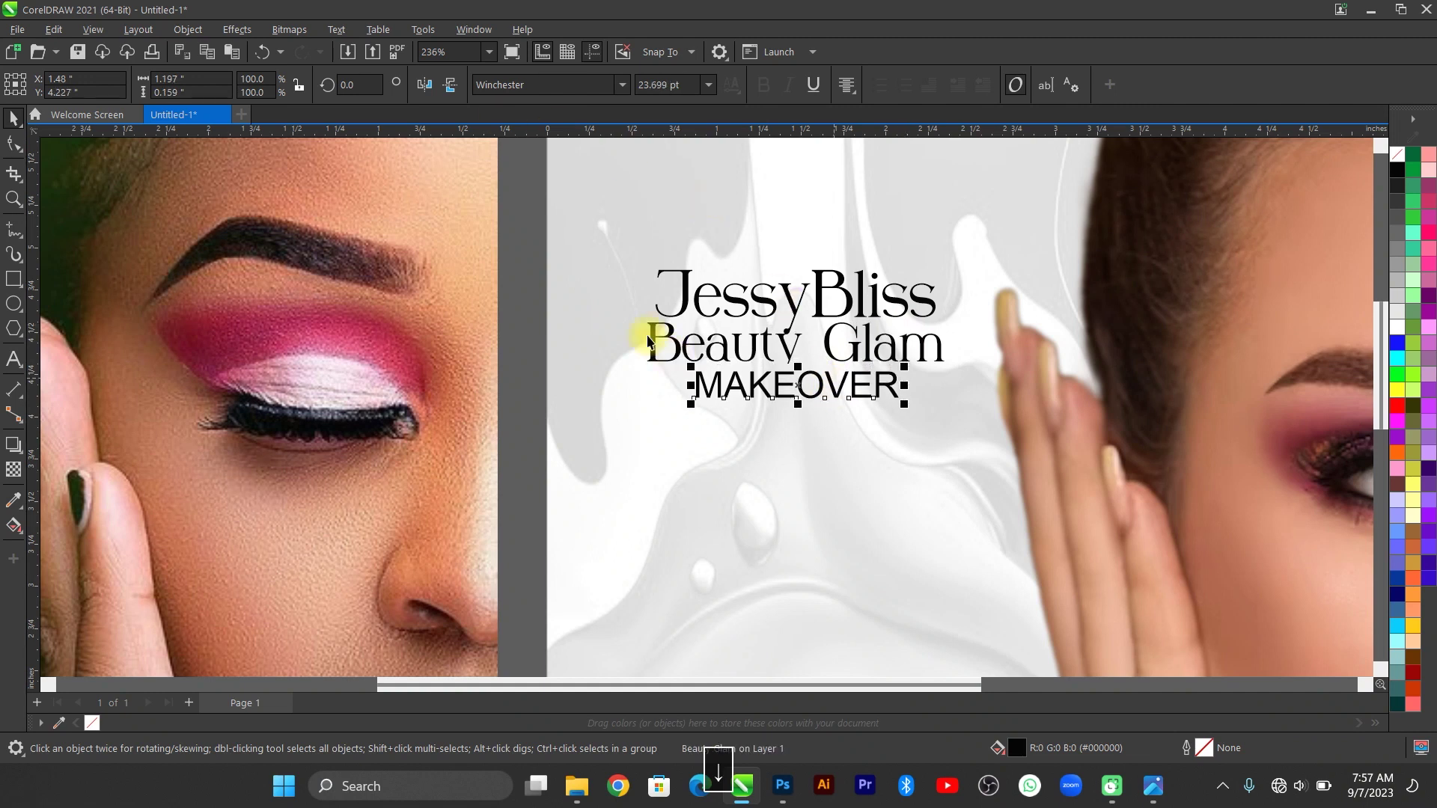
{"action": "left_click", "coordinate": [539, 86]}
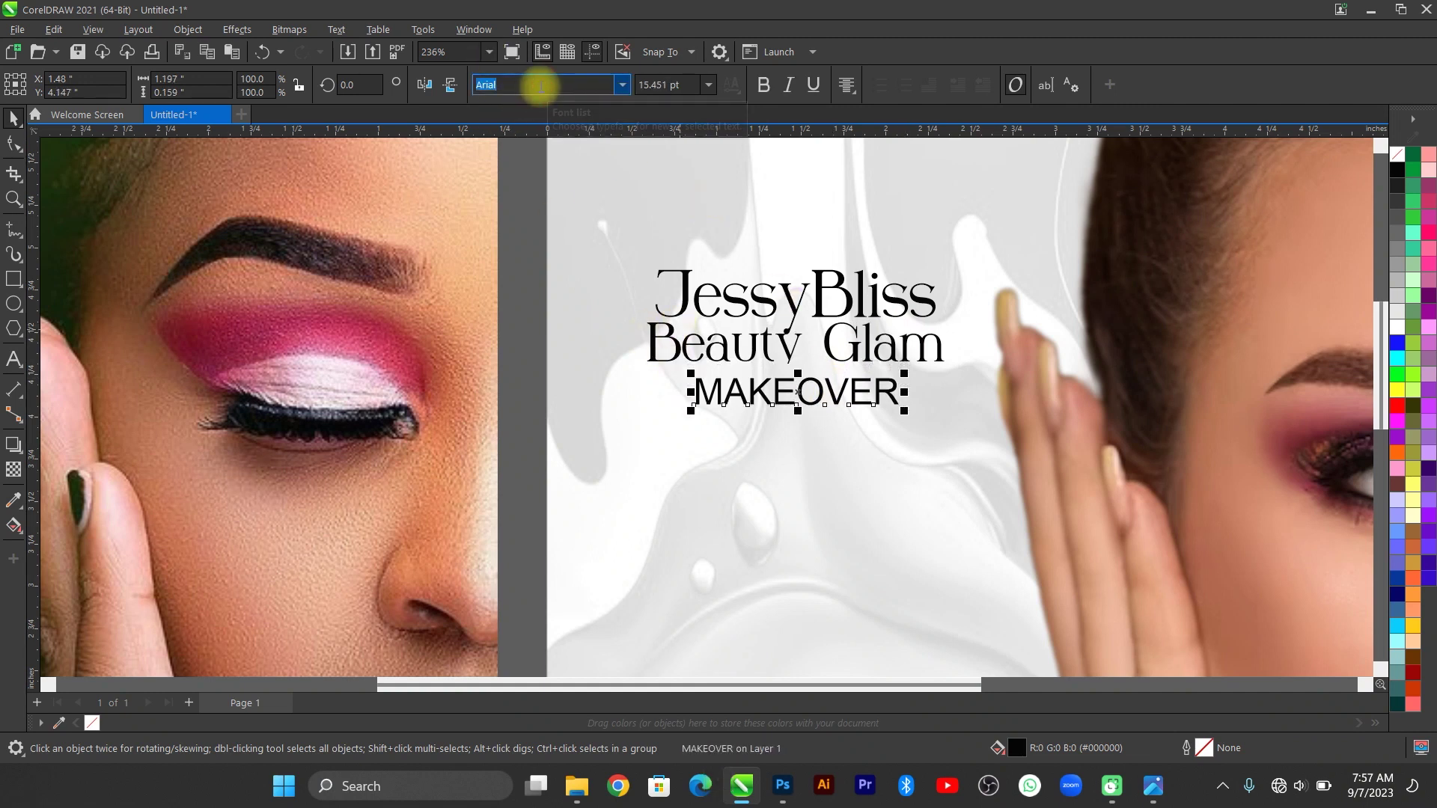
{"action": "type", "text": "Pier Sans"}
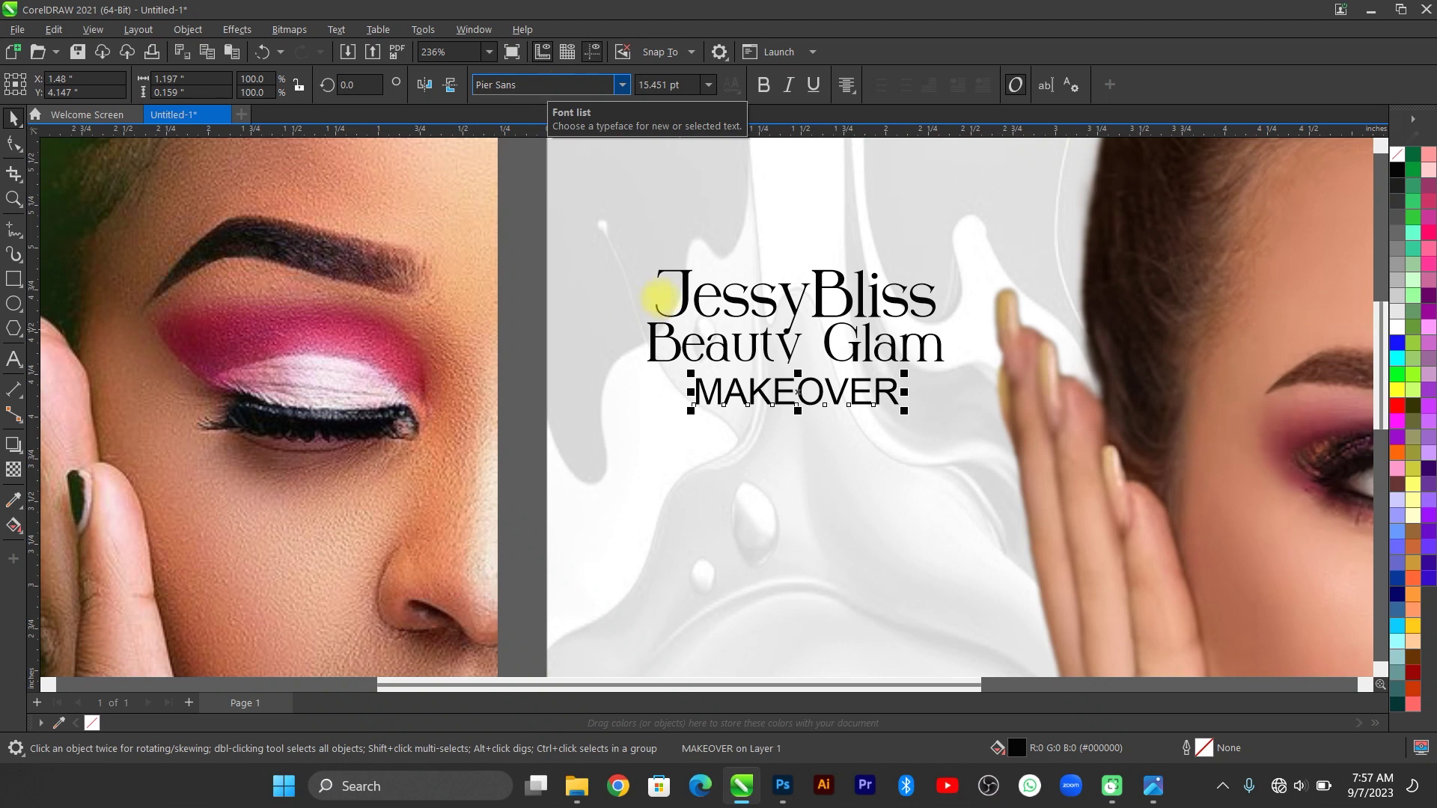
{"action": "left_click", "coordinate": [708, 84]}
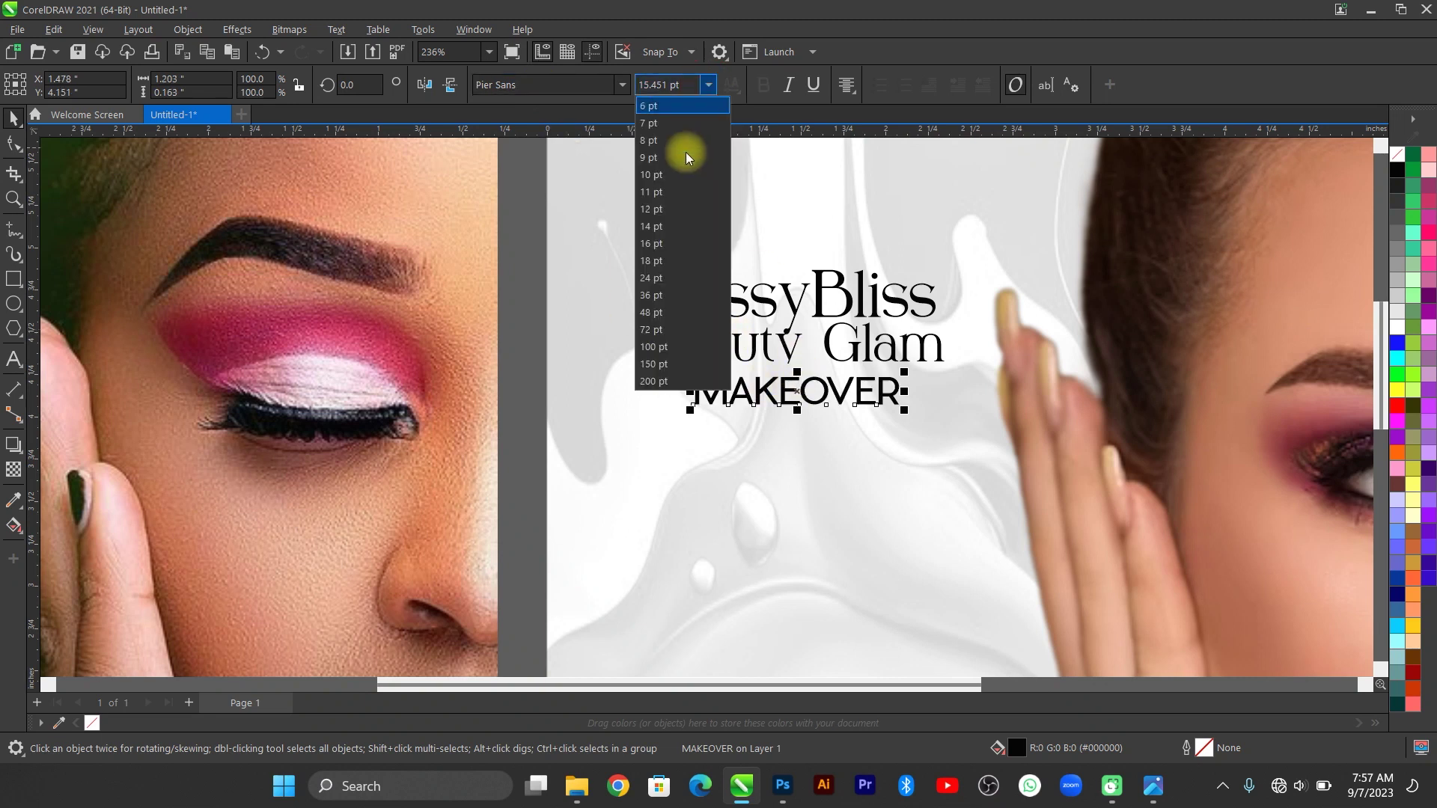
{"action": "left_click", "coordinate": [652, 191]}
{"action": "left_click", "coordinate": [17, 148]}
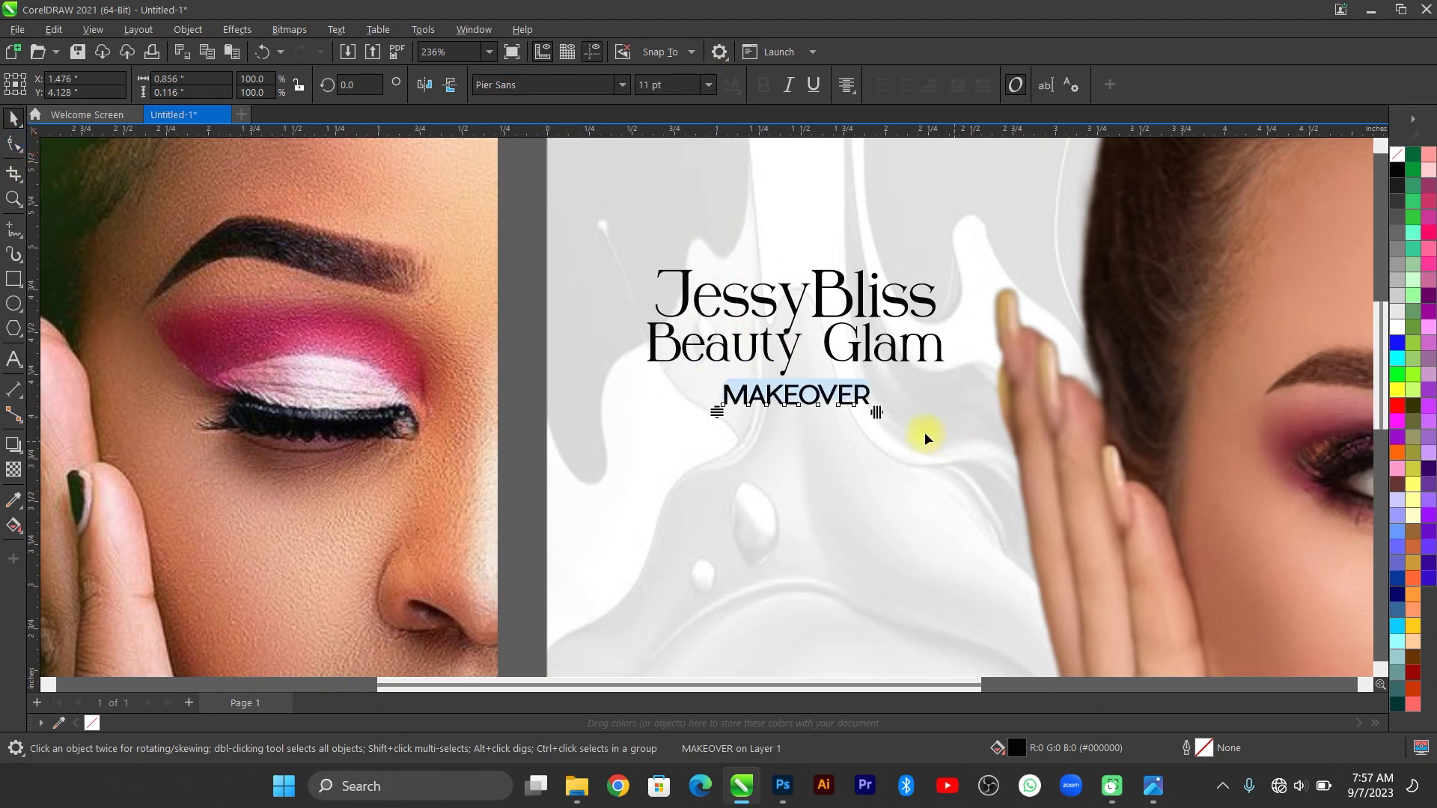
{"action": "left_click_drag", "start_coordinate": [878, 410], "coordinate": [973, 405]}
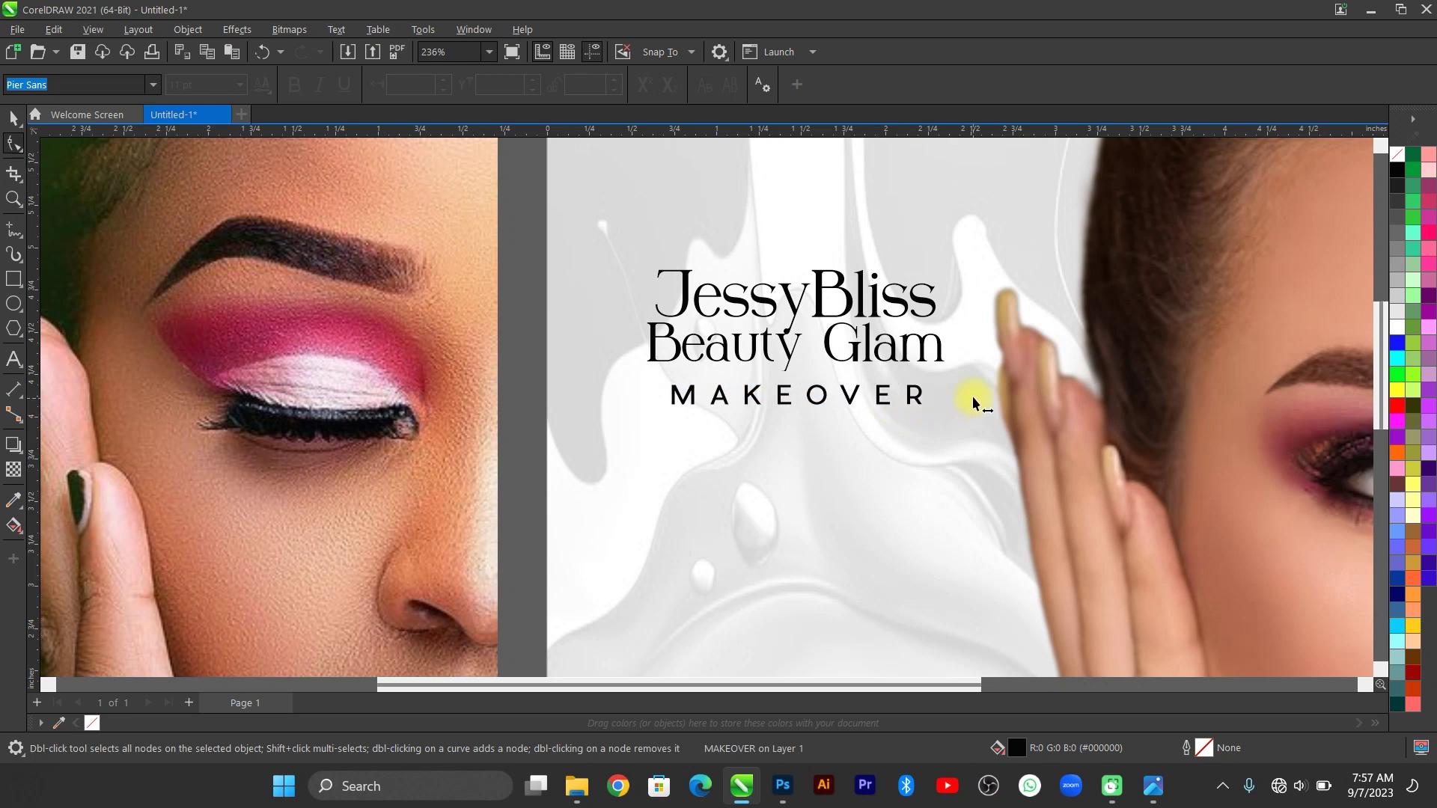
{"action": "left_click", "coordinate": [13, 117]}
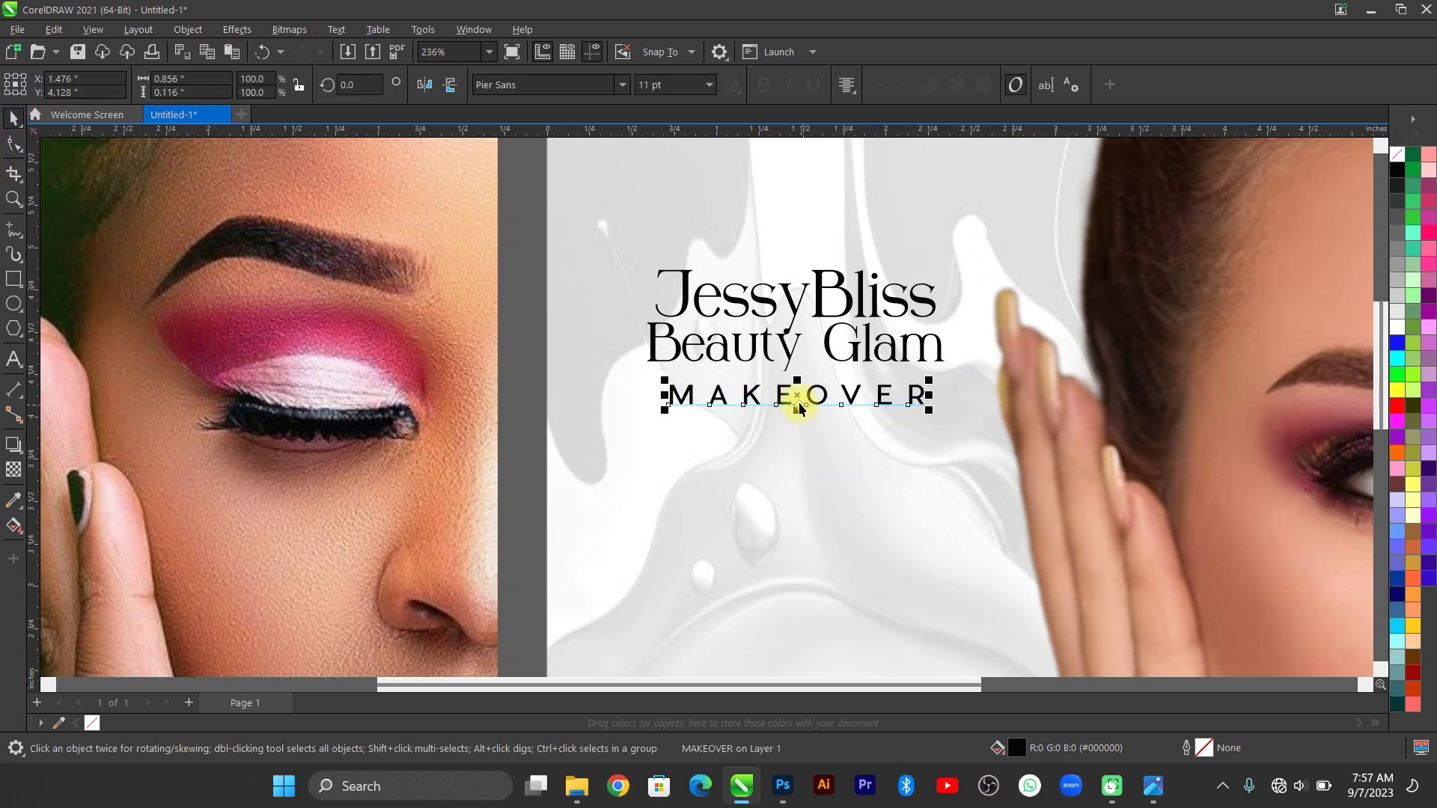
{"action": "left_click_drag", "start_coordinate": [798, 408], "coordinate": [801, 383]}
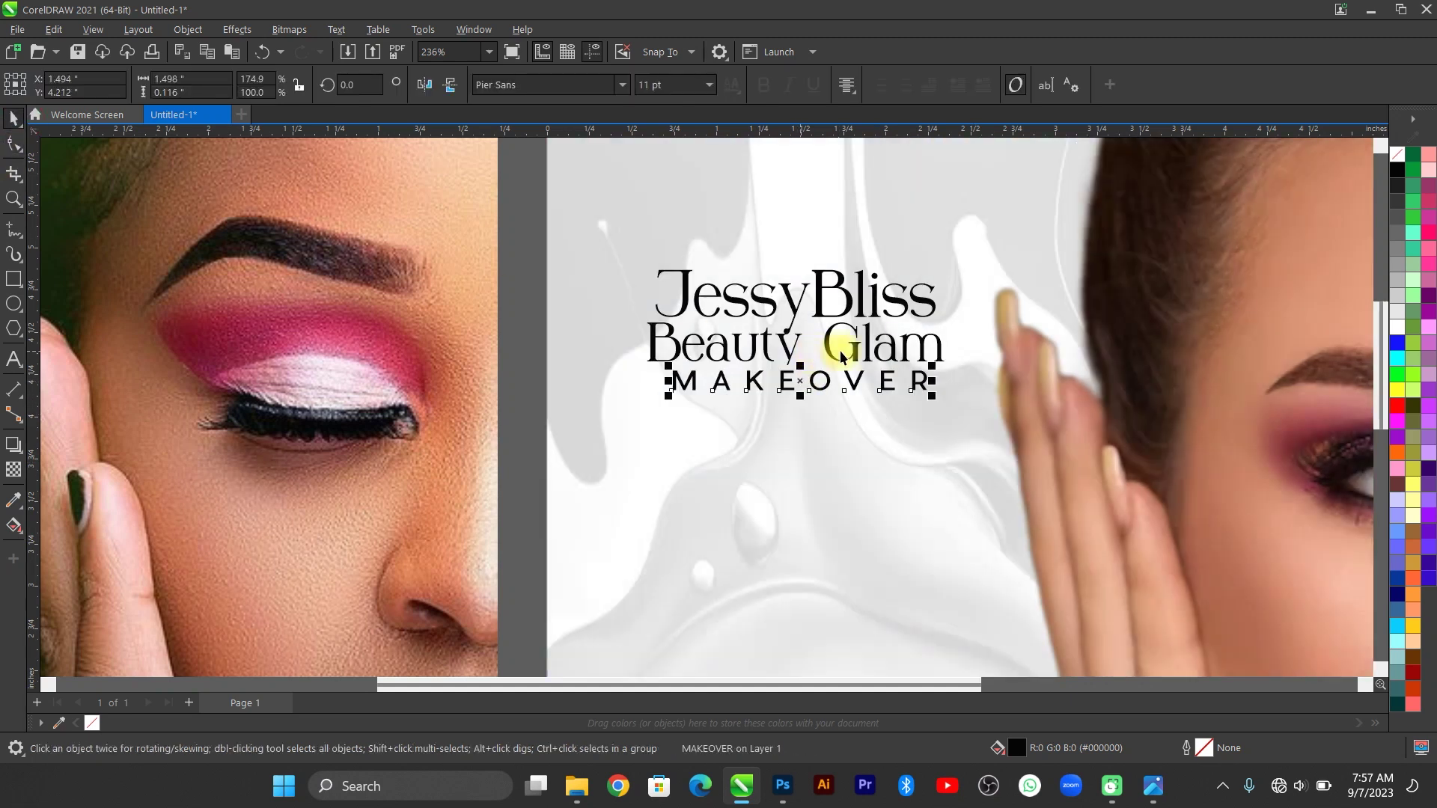
Shrink the three heading lines together to about 82% and group them.
{"action": "key", "text": "F4"}
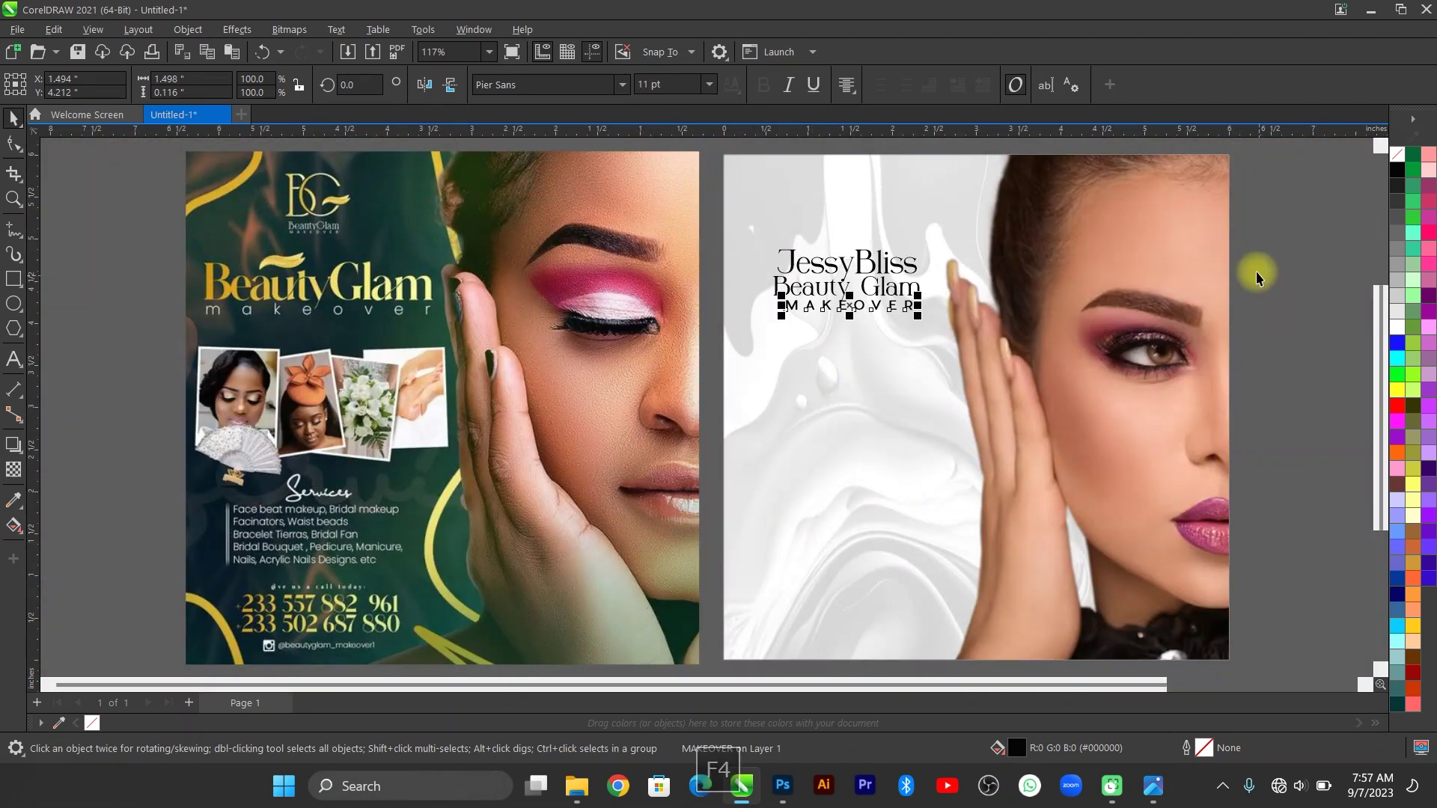
{"action": "left_click_drag", "start_coordinate": [1270, 225], "coordinate": [725, 340]}
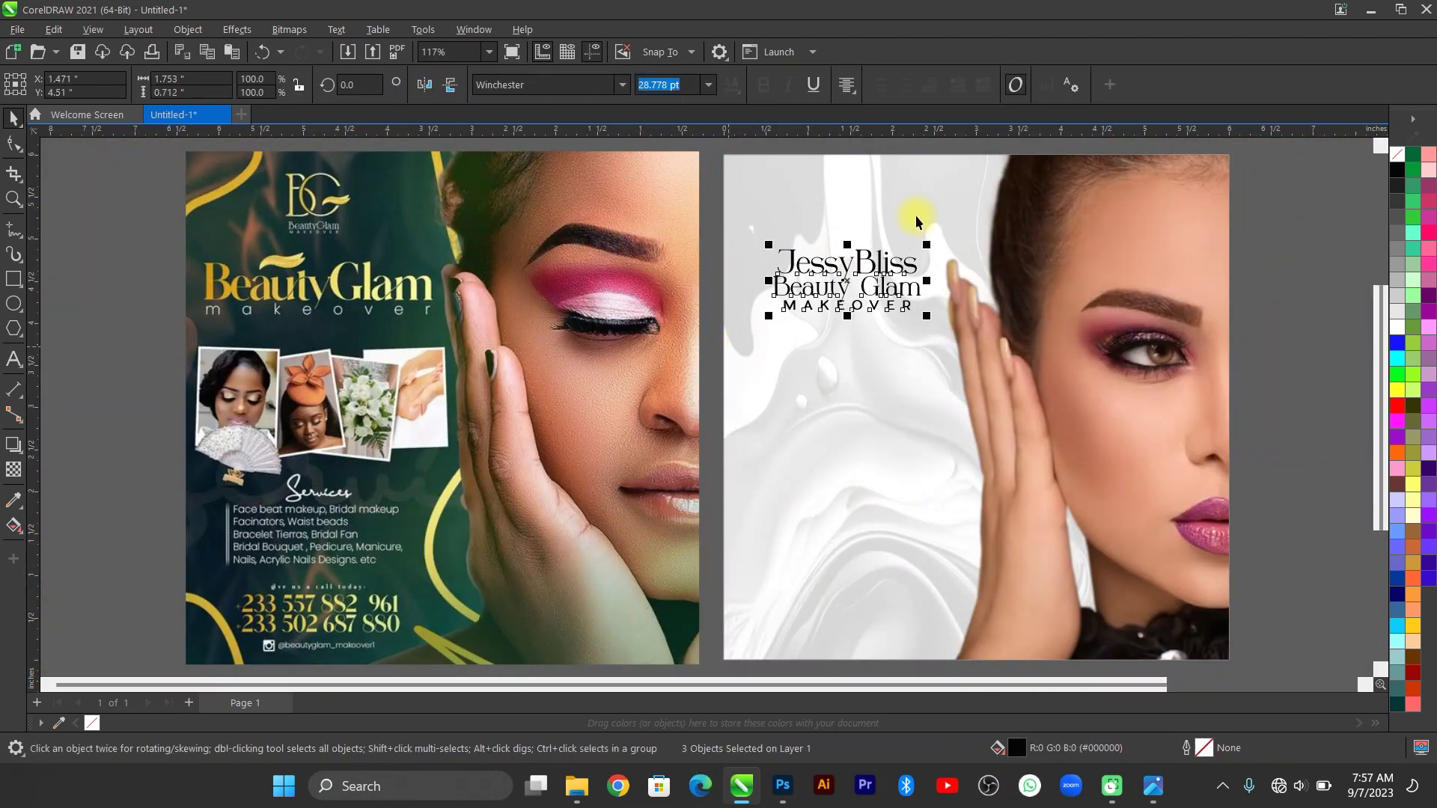
{"action": "left_click_drag", "start_coordinate": [927, 244], "coordinate": [864, 277]}
{"action": "key", "text": "ctrl+g"}
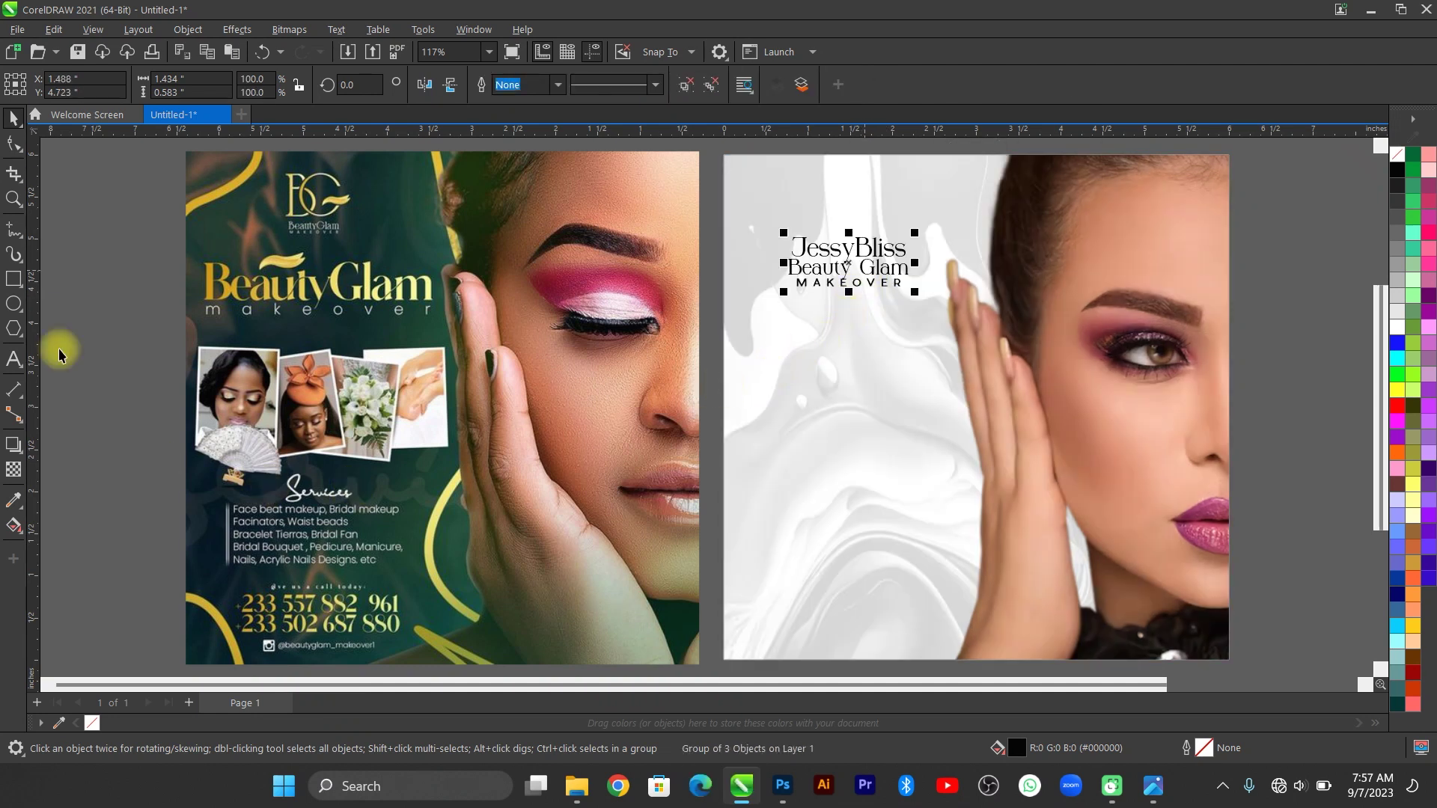
Draw a rectangle below the heading and duplicate it twice into a row of three.
{"action": "left_click", "coordinate": [13, 278]}
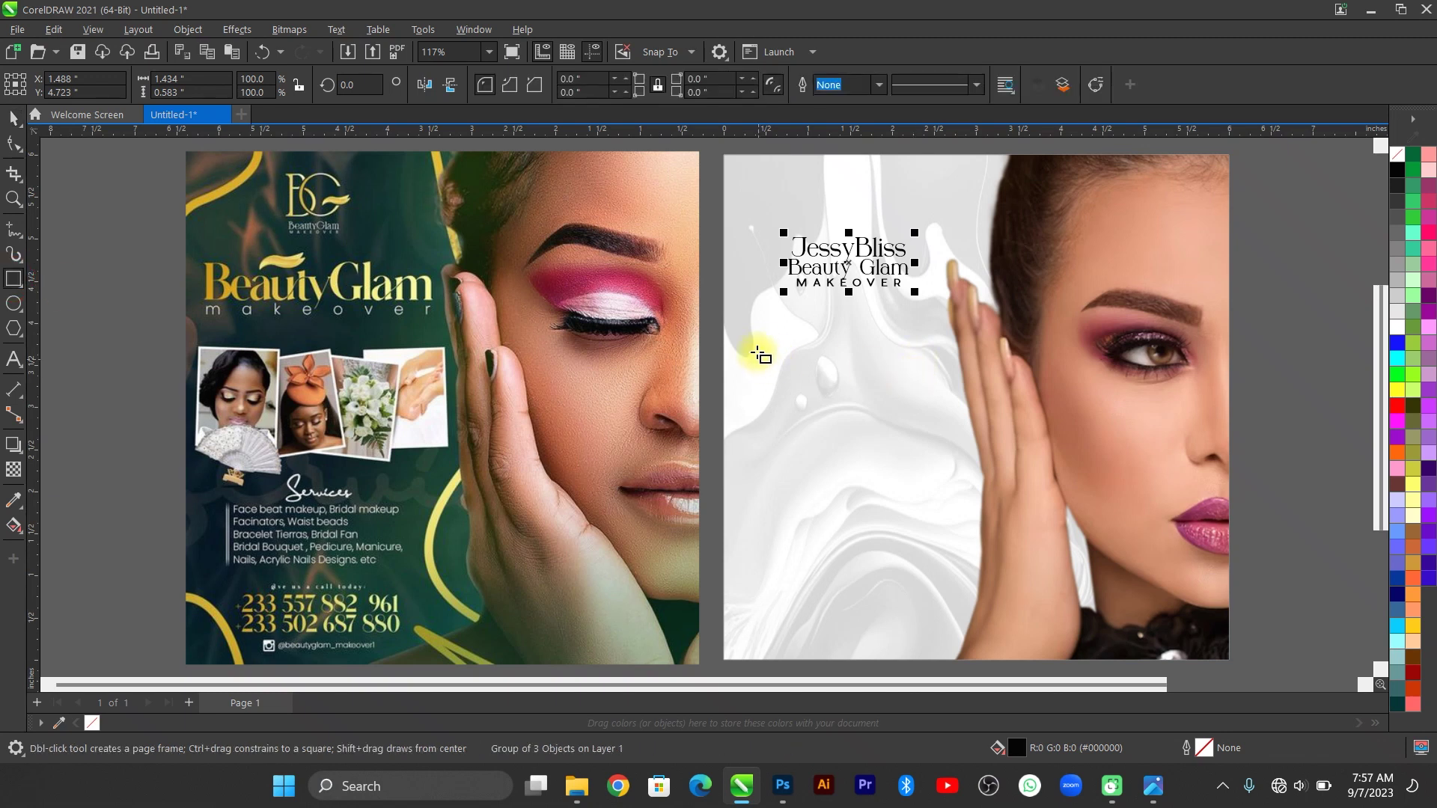
{"action": "left_click", "coordinate": [756, 332]}
{"action": "left_click_drag", "start_coordinate": [782, 377], "coordinate": [840, 435]}
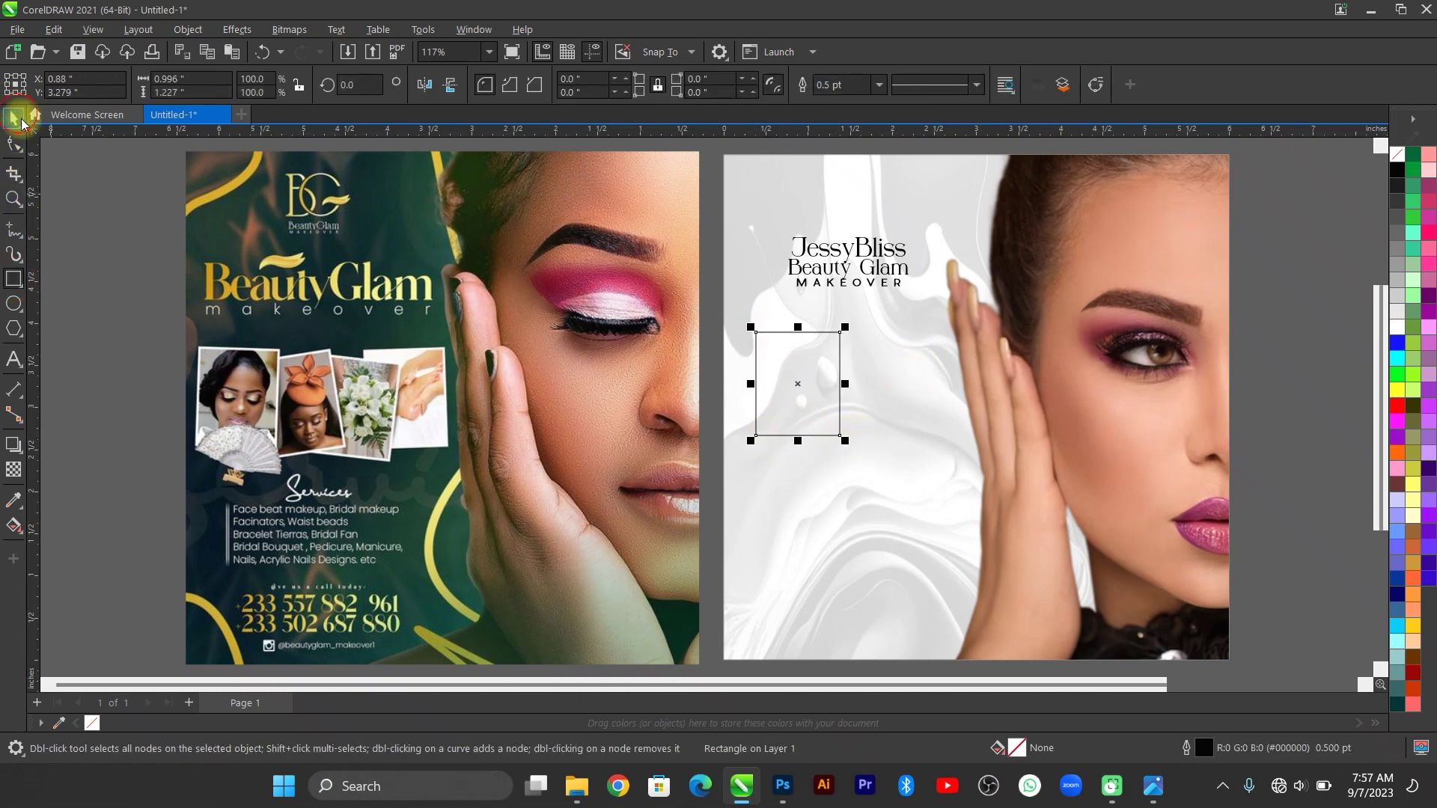
{"action": "key", "text": "space"}
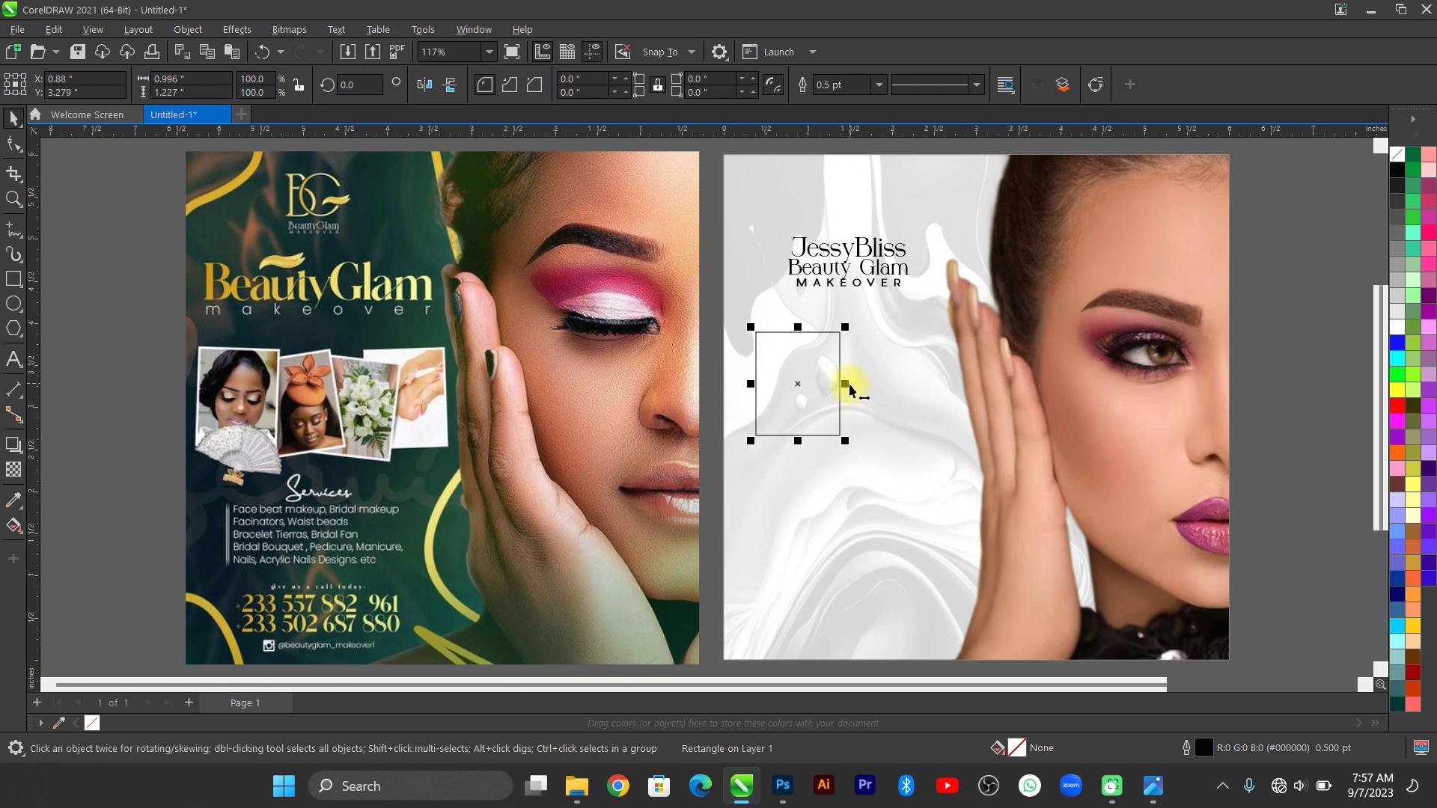
{"action": "key", "text": "ctrl+d"}
{"action": "left_click_drag", "start_coordinate": [797, 374], "coordinate": [863, 402]}
{"action": "key", "text": "ctrl+d"}
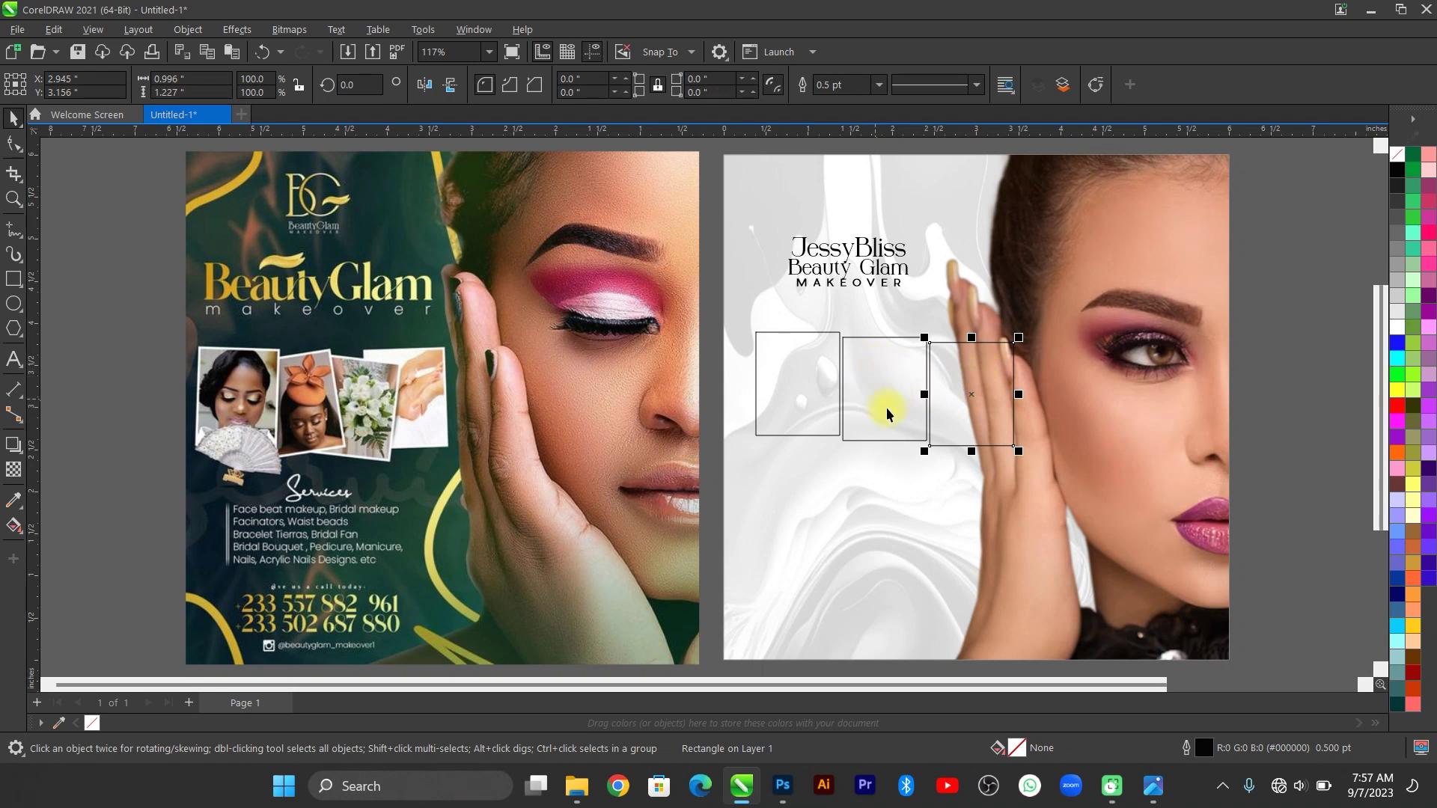
Align the three rectangles' top edges and scale the row down together.
{"action": "left_click_drag", "start_coordinate": [1318, 307], "coordinate": [733, 485]}
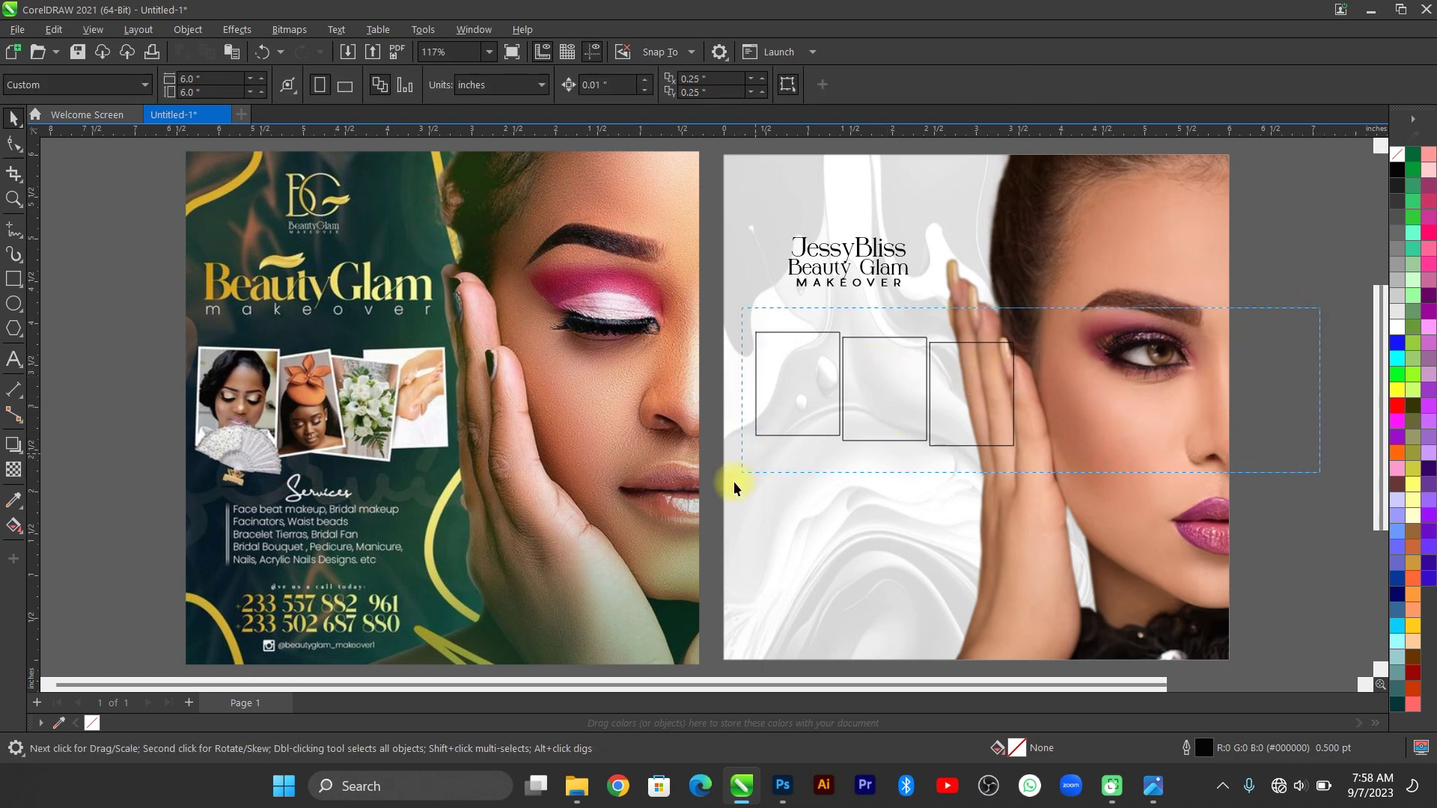
{"action": "key", "text": "t"}
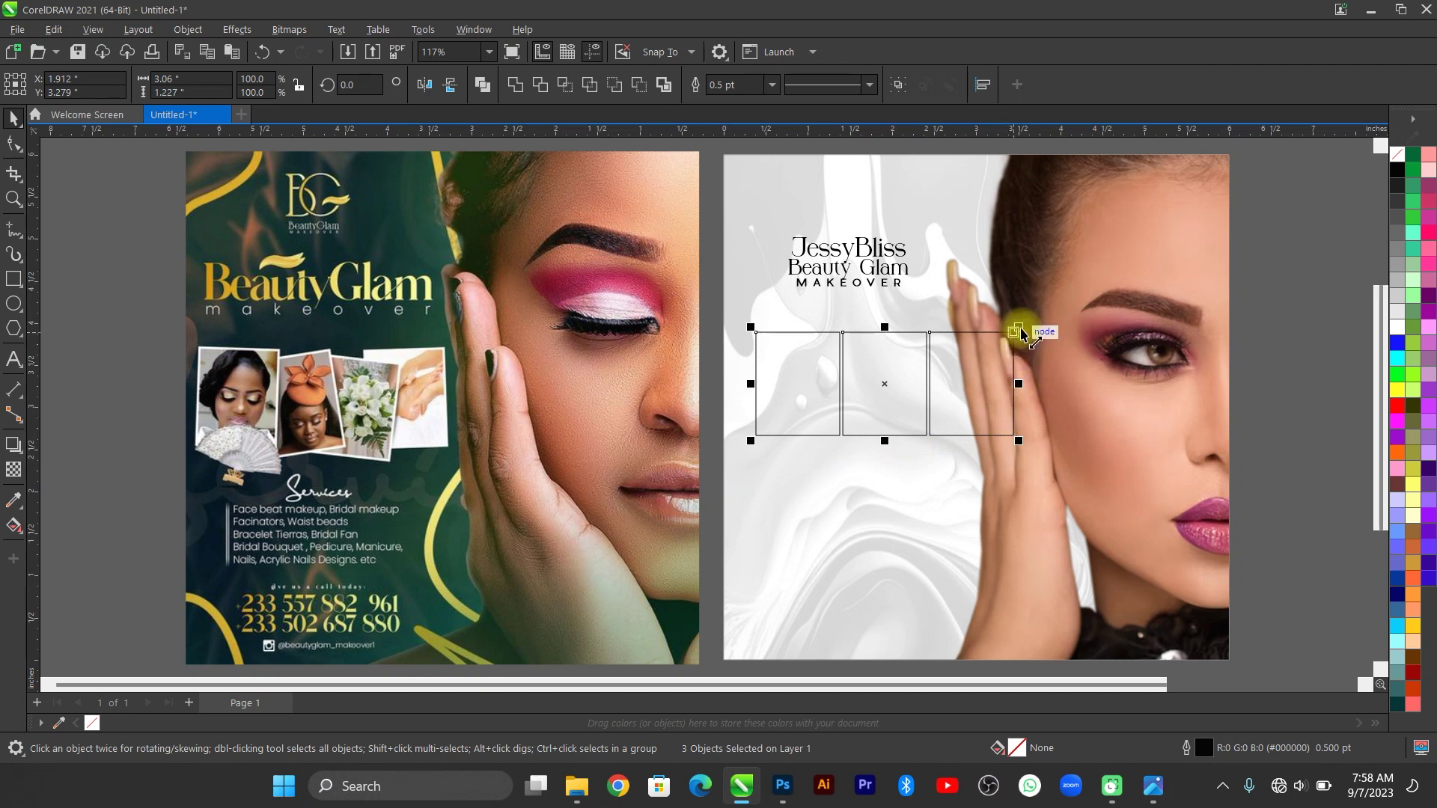
{"action": "left_click_drag", "start_coordinate": [1020, 327], "coordinate": [973, 345]}
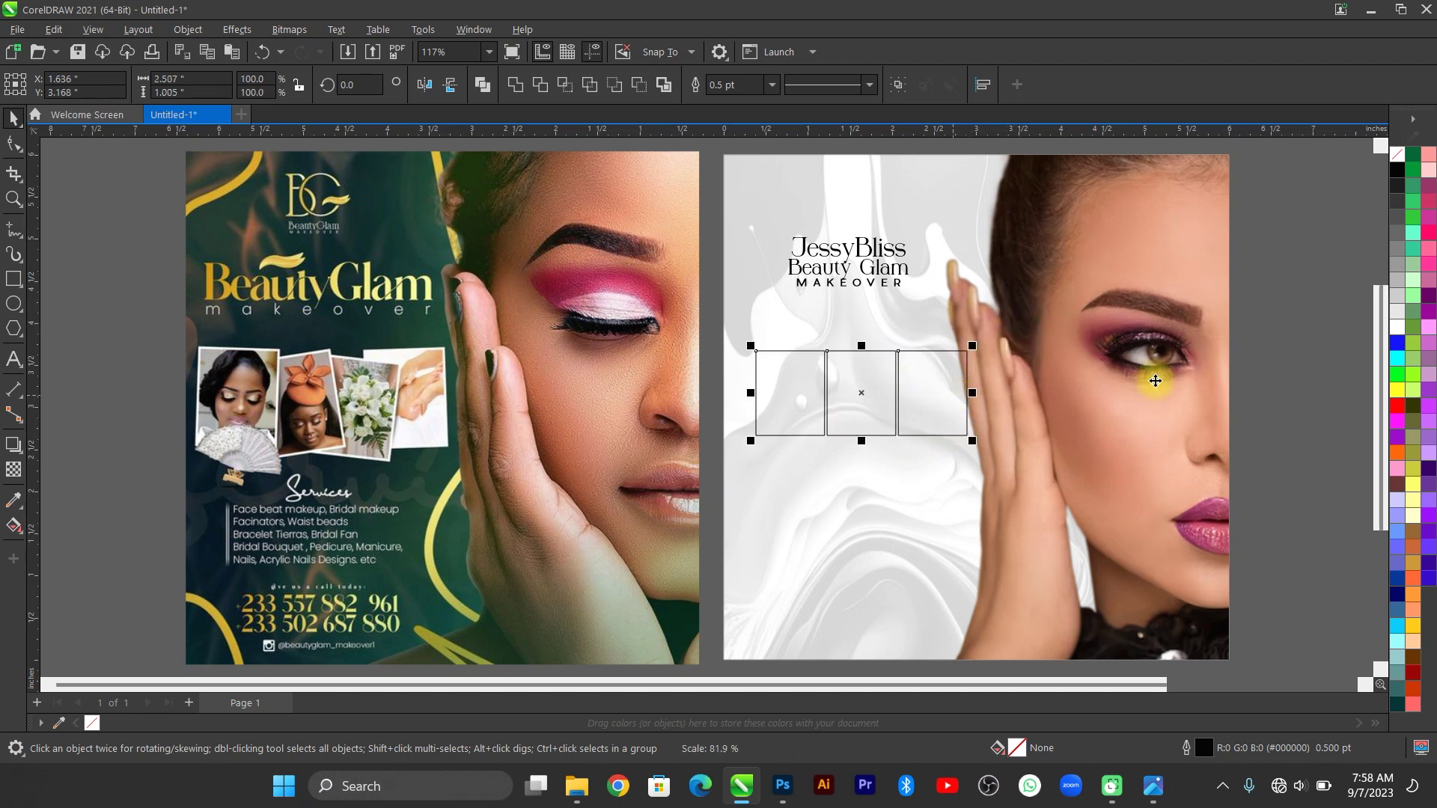
{"action": "left_click", "coordinate": [1260, 363]}
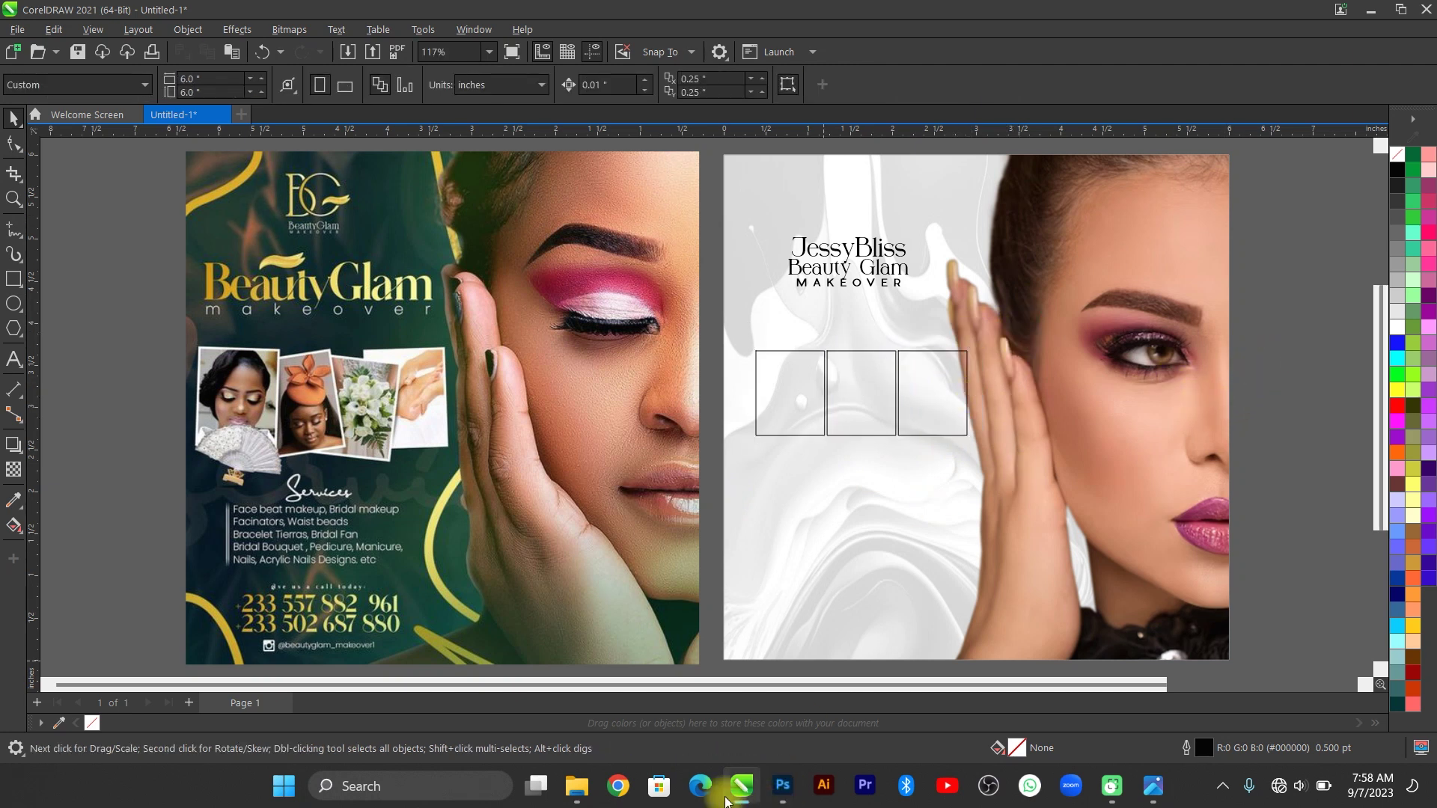
Copy the bride, nails and wedding flowers images from the youtube folder and paste them into the flyer.
{"action": "mouse_move", "coordinate": [580, 786]}
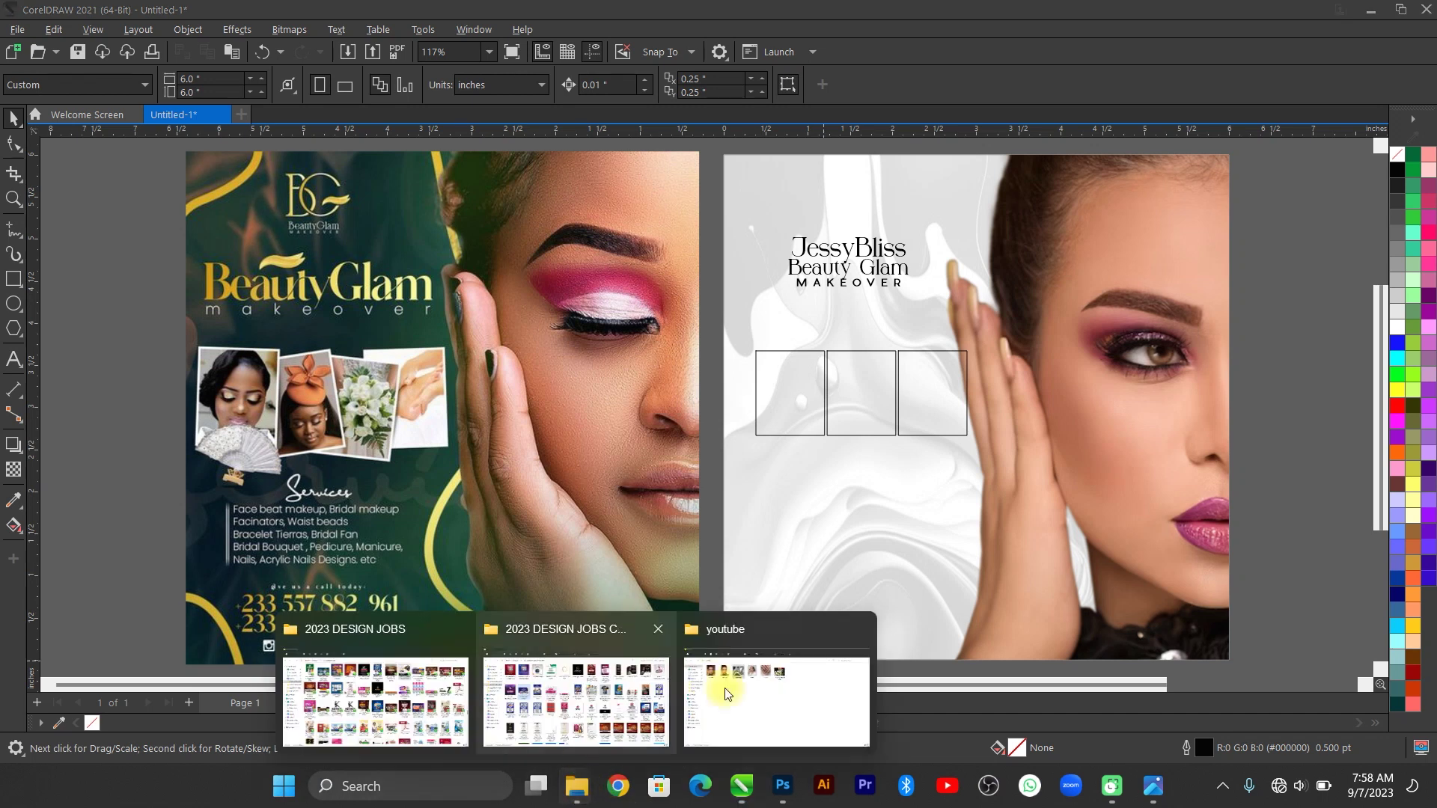
{"action": "left_click", "coordinate": [759, 658]}
{"action": "left_click_drag", "start_coordinate": [783, 291], "coordinate": [554, 223]}
{"action": "key", "text": "ctrl+c"}
{"action": "key", "text": "alt+Tab"}
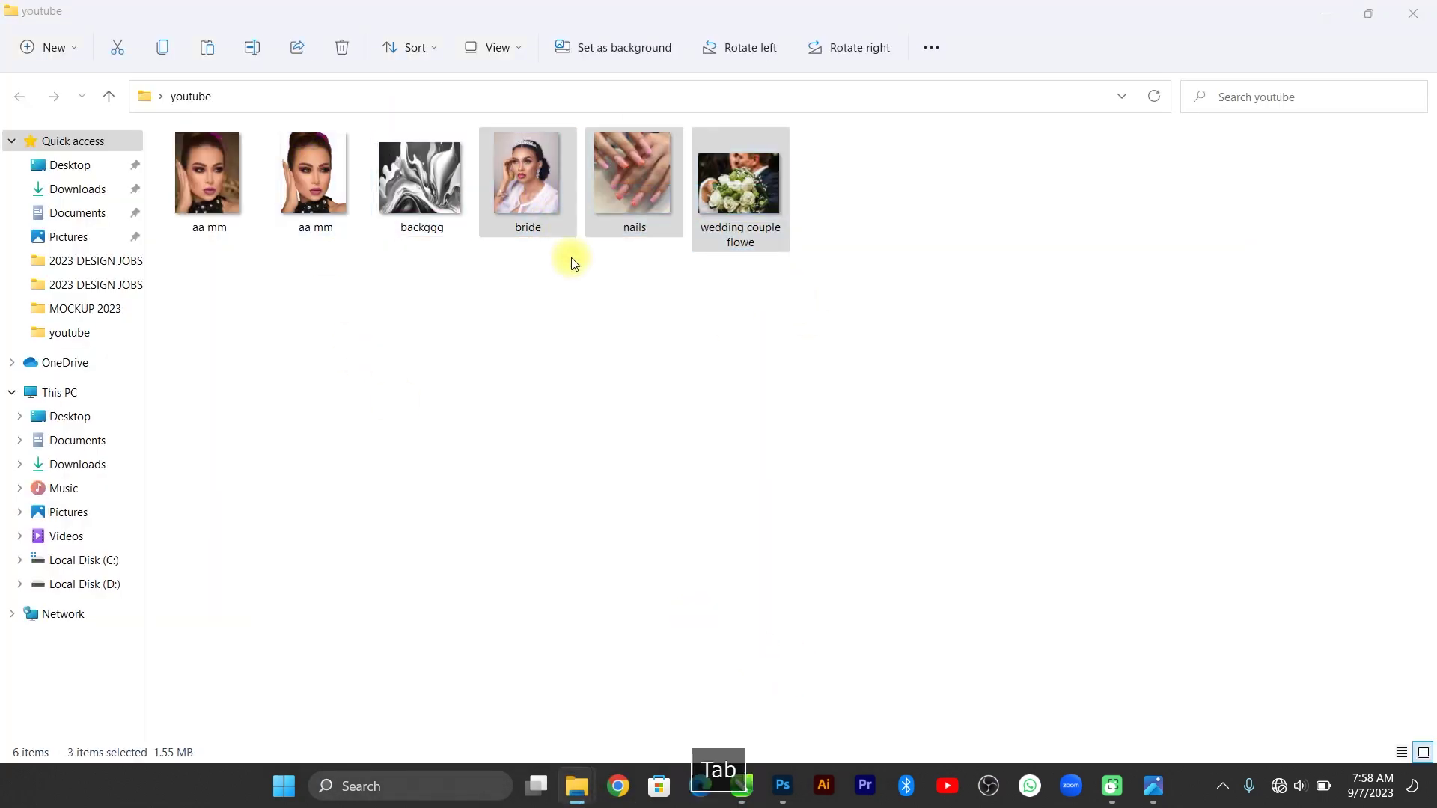
{"action": "key", "text": "ctrl+v"}
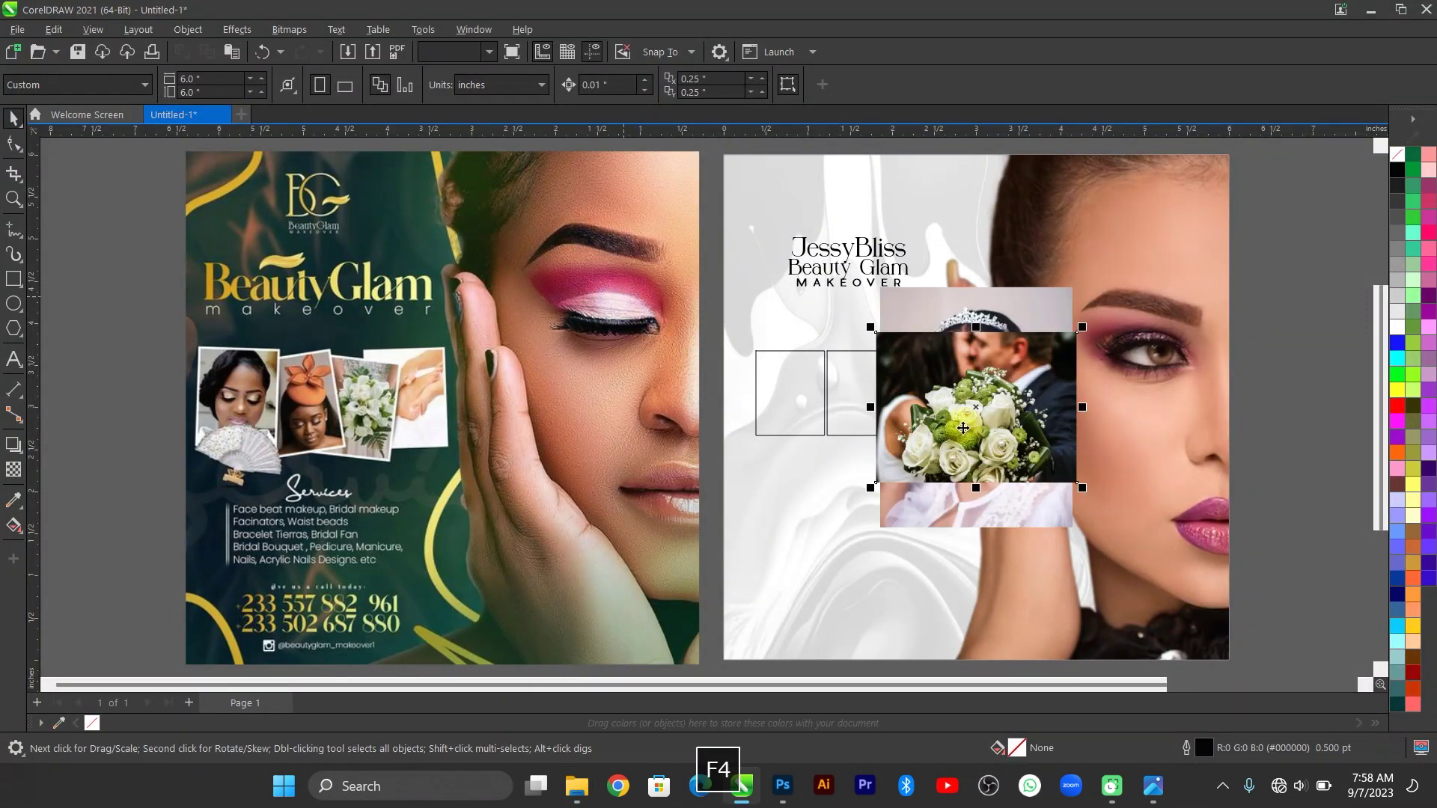
Spread the pasted photos apart and shrink the bride photo to about 59%, checking the reference flyer.
{"action": "left_click_drag", "start_coordinate": [965, 419], "coordinate": [1107, 417]}
{"action": "left_click", "coordinate": [896, 431]}
{"action": "left_click_drag", "start_coordinate": [918, 447], "coordinate": [744, 547]}
{"action": "left_click_drag", "start_coordinate": [807, 524], "coordinate": [821, 508]}
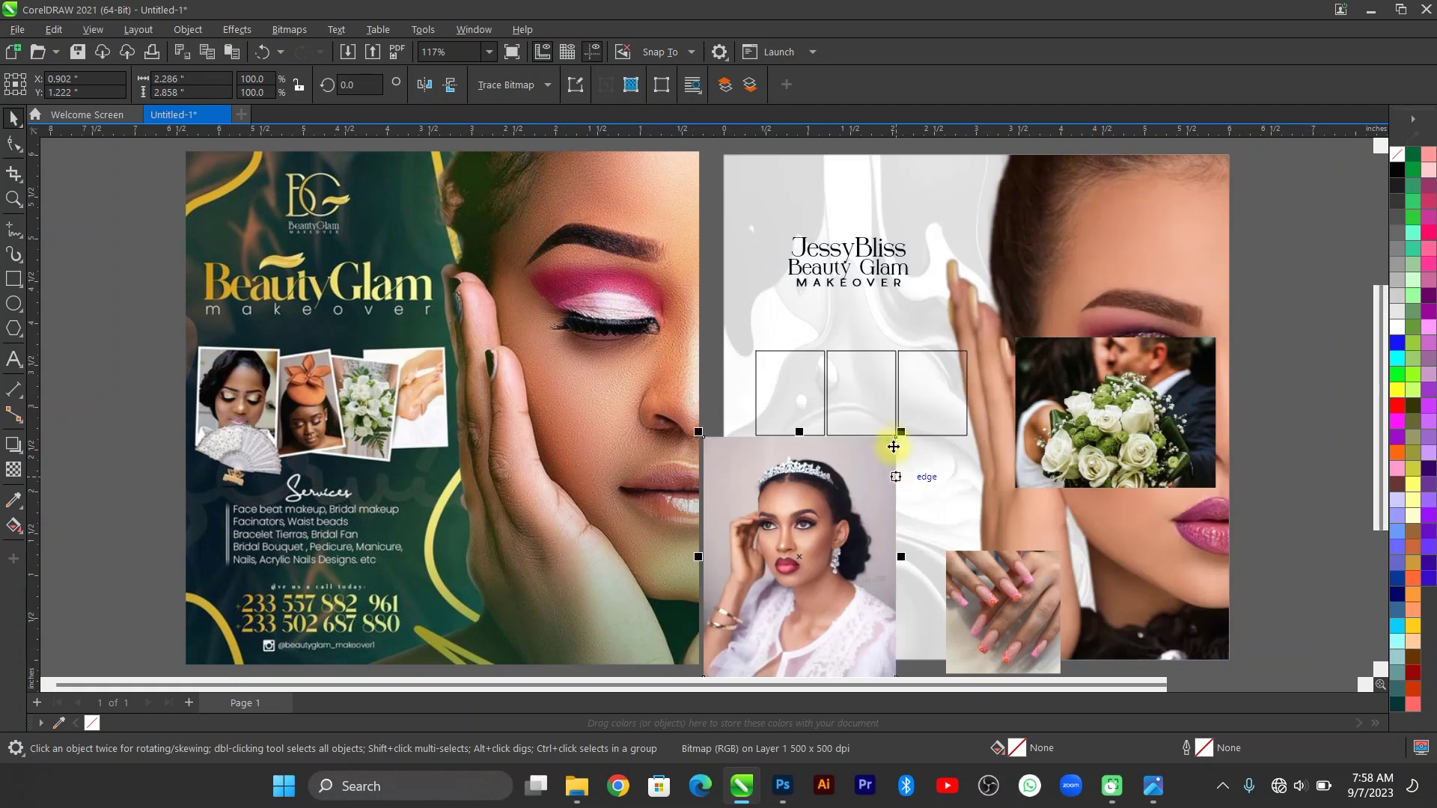
{"action": "left_click_drag", "start_coordinate": [904, 434], "coordinate": [862, 480]}
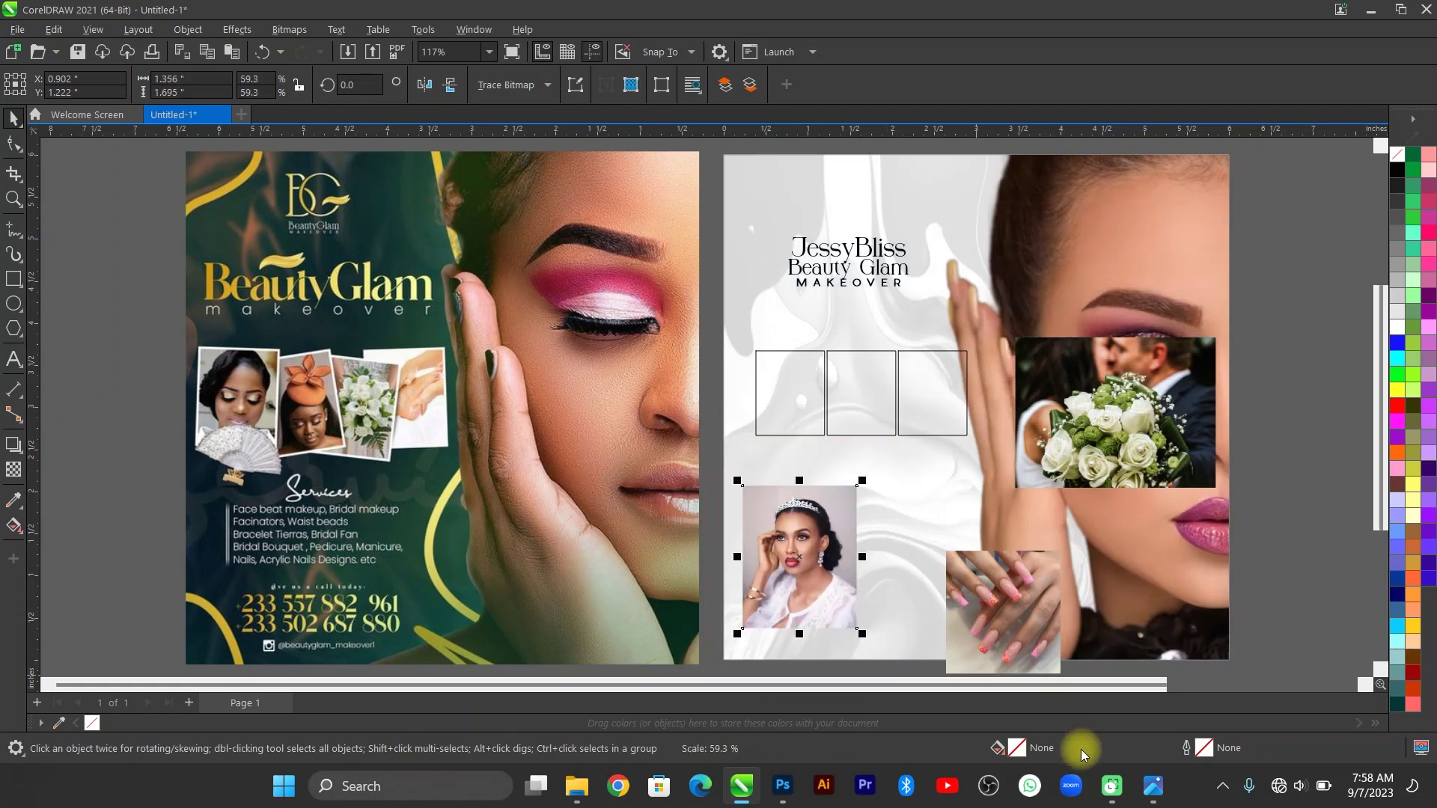
{"action": "left_click", "coordinate": [1153, 793]}
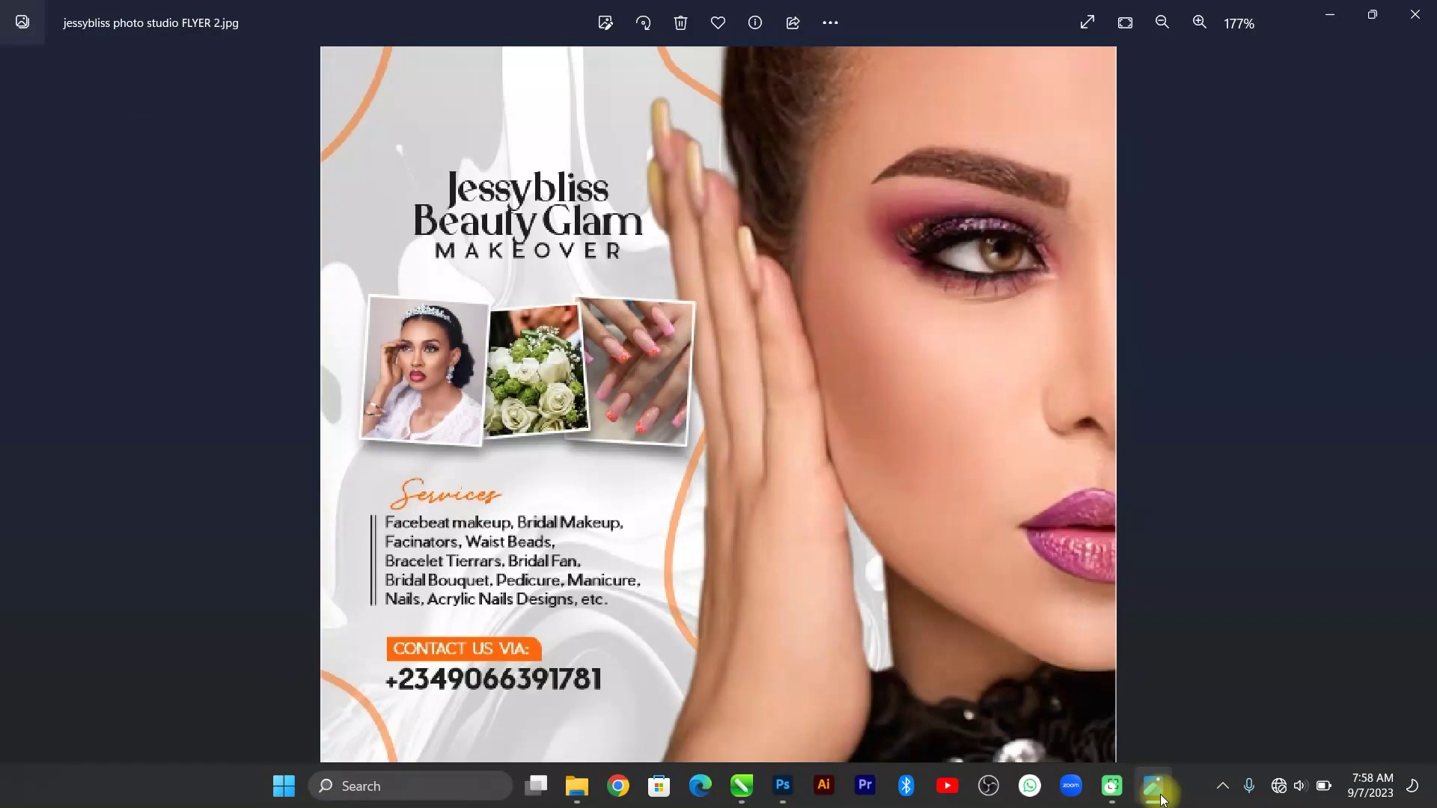
{"action": "left_click", "coordinate": [1159, 793]}
PowerClip the bride, nails and bouquet photos into the first, third and middle frames.
{"action": "left_click_drag", "start_coordinate": [802, 583], "coordinate": [789, 396]}
{"action": "left_click", "coordinate": [844, 450]}
{"action": "left_click_drag", "start_coordinate": [1000, 596], "coordinate": [940, 417]}
{"action": "left_click", "coordinate": [995, 470]}
{"action": "left_click_drag", "start_coordinate": [1109, 434], "coordinate": [863, 410]}
{"action": "left_click", "coordinate": [917, 464]}
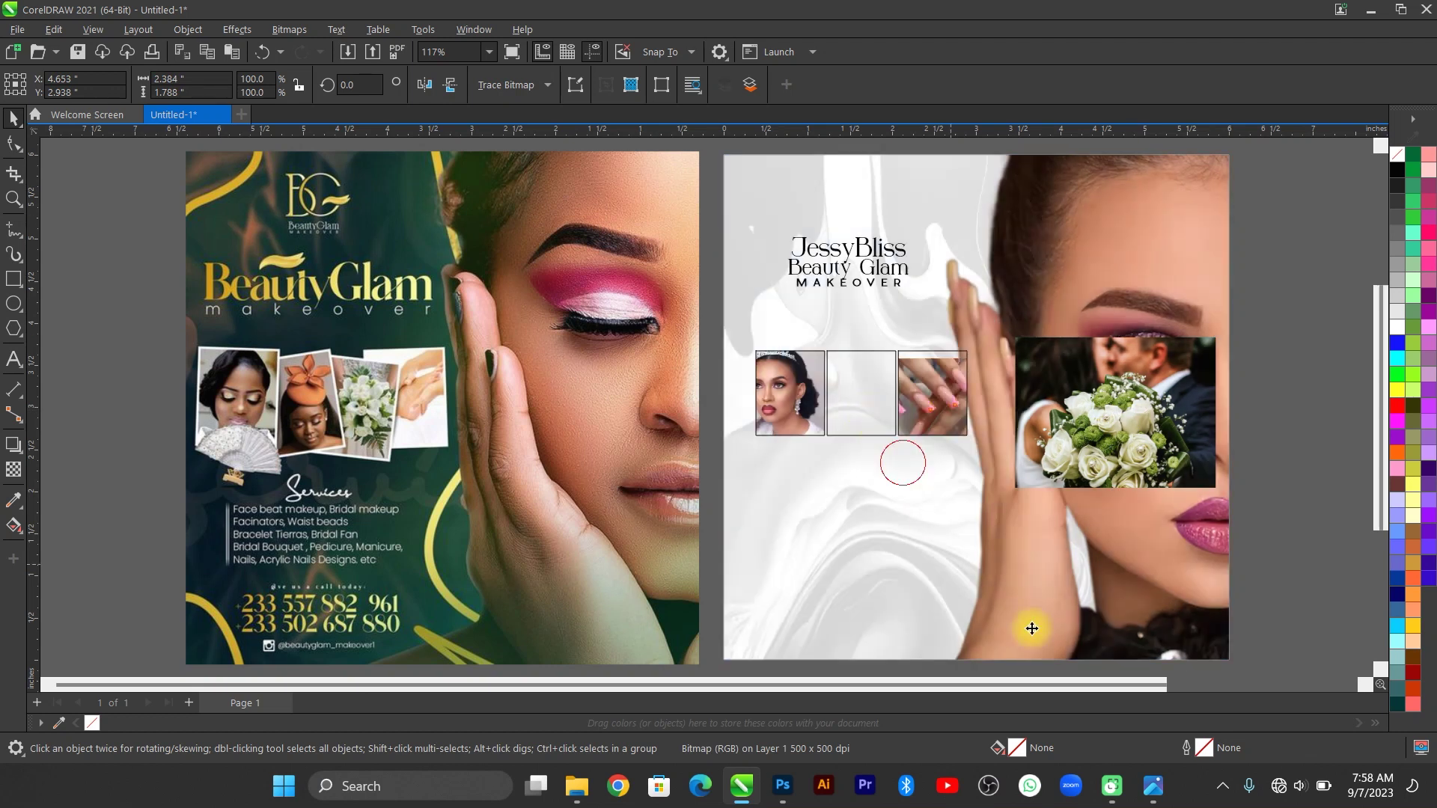
{"action": "left_click", "coordinate": [1156, 788]}
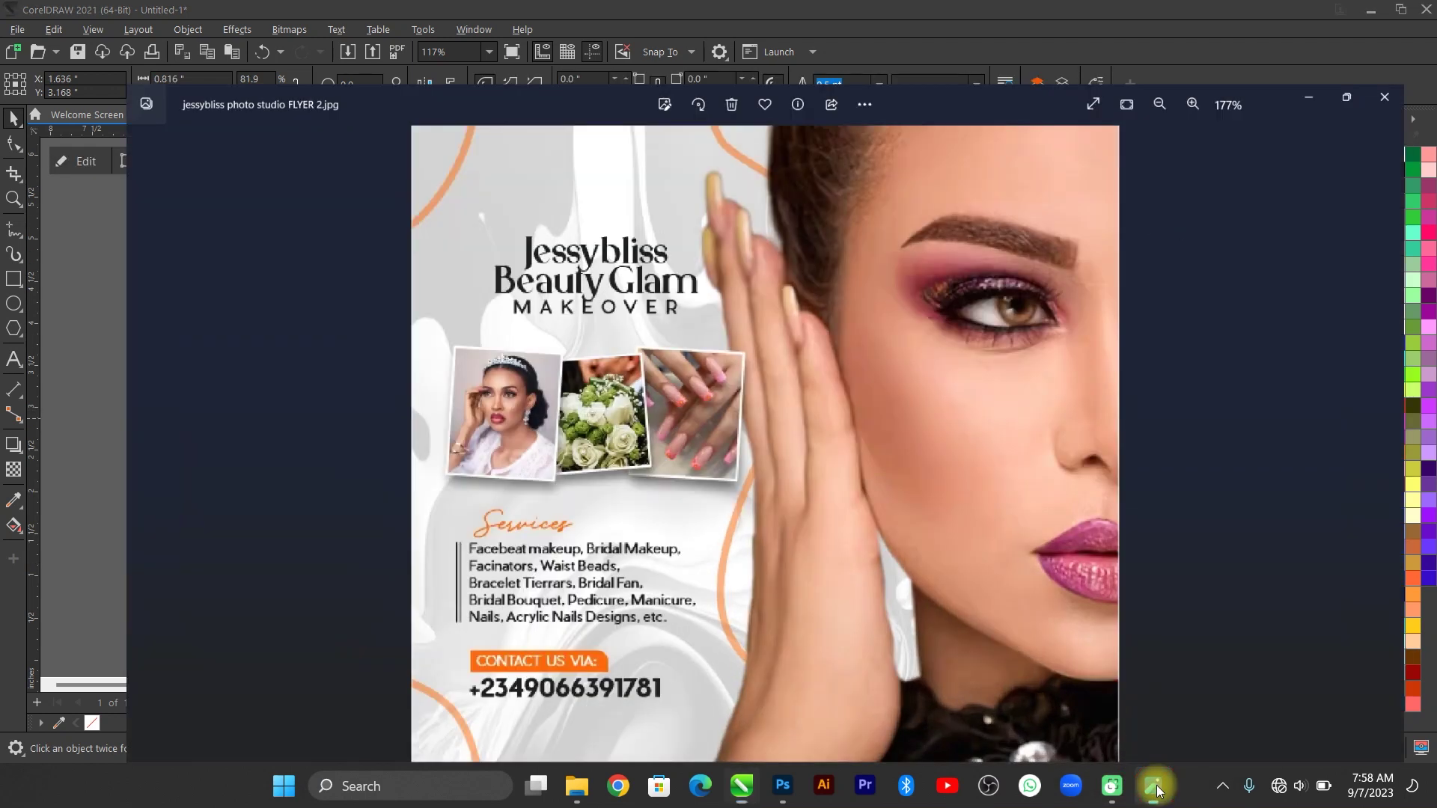
{"action": "left_click", "coordinate": [1157, 789]}
Compare the whole flyer page against the reference flyer image.
{"action": "scroll", "coordinate": [883, 402], "scroll_direction": "up", "scroll_amount": 3}
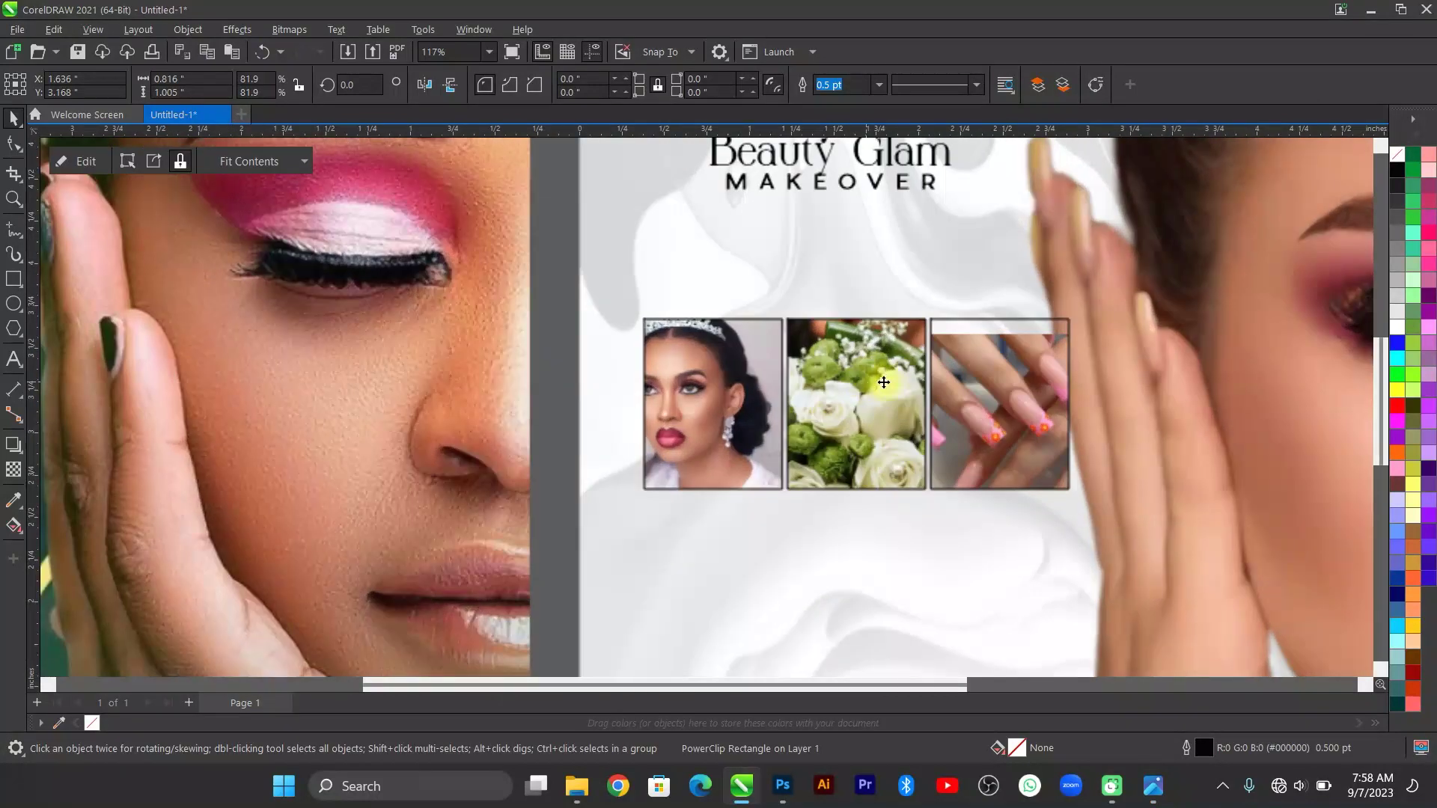
{"action": "left_click", "coordinate": [1157, 788]}
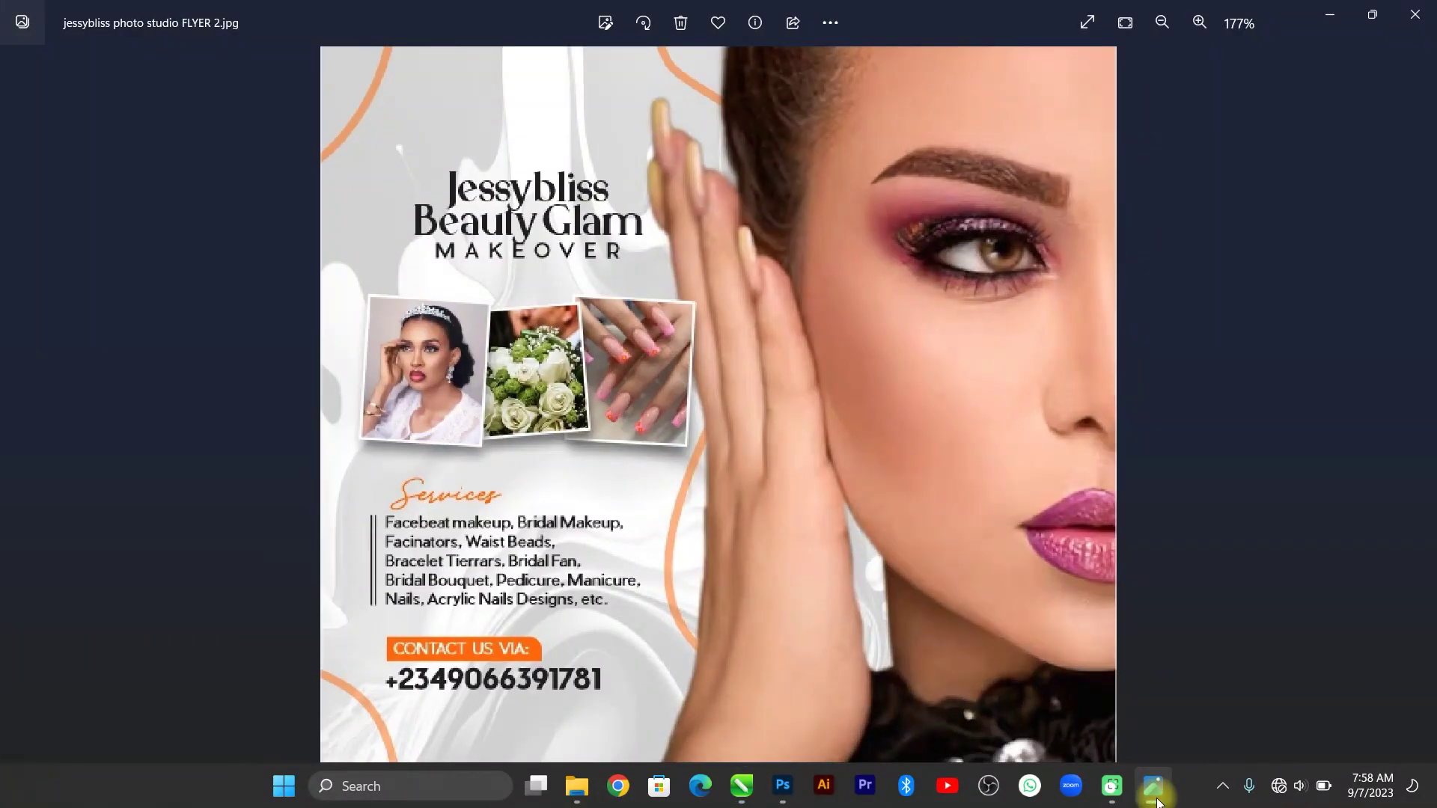
{"action": "left_click", "coordinate": [1154, 786]}
{"action": "key", "text": "F4"}
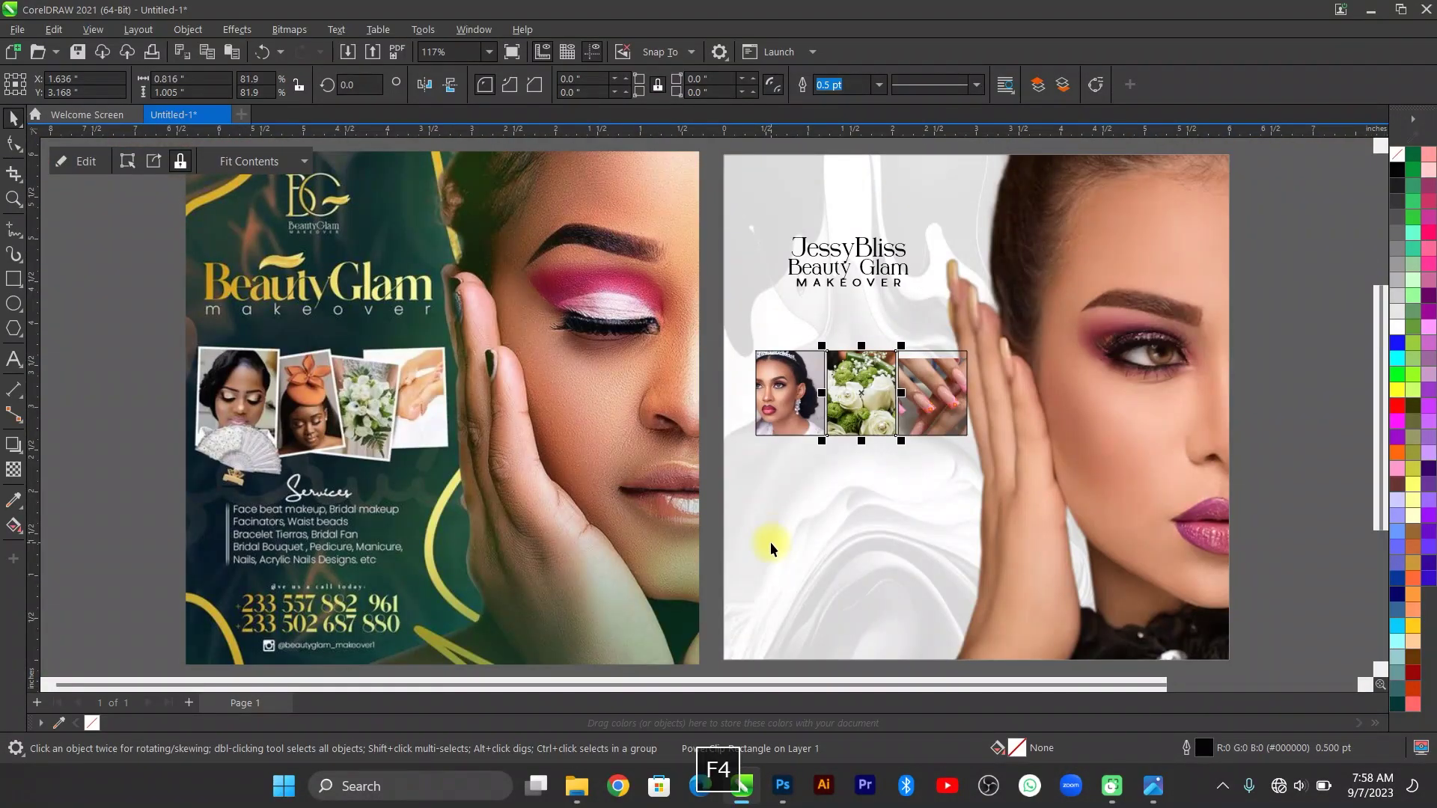
{"action": "scroll", "coordinate": [887, 367], "scroll_direction": "up", "scroll_amount": 2}
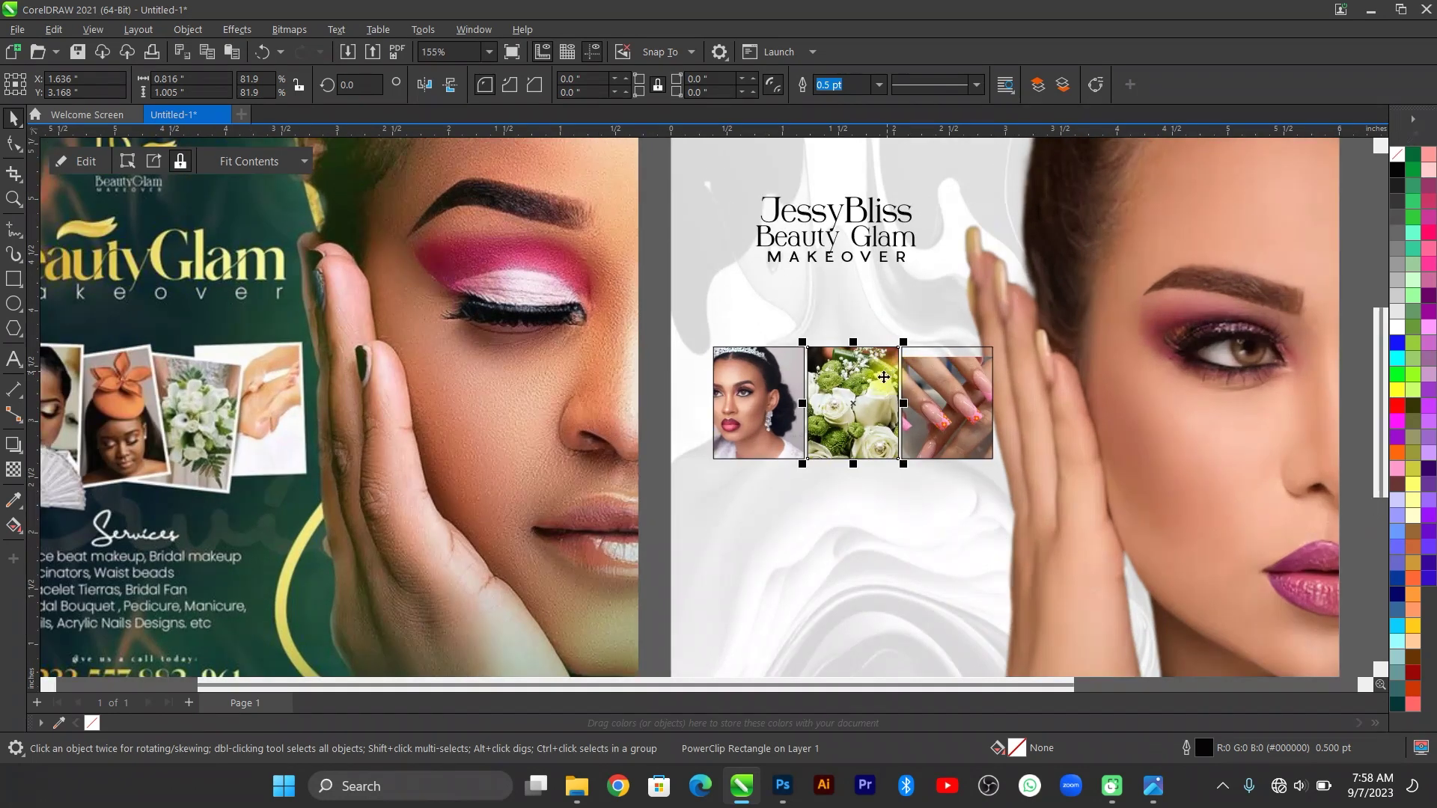
{"action": "left_click", "coordinate": [1155, 795]}
{"action": "left_click", "coordinate": [1156, 798]}
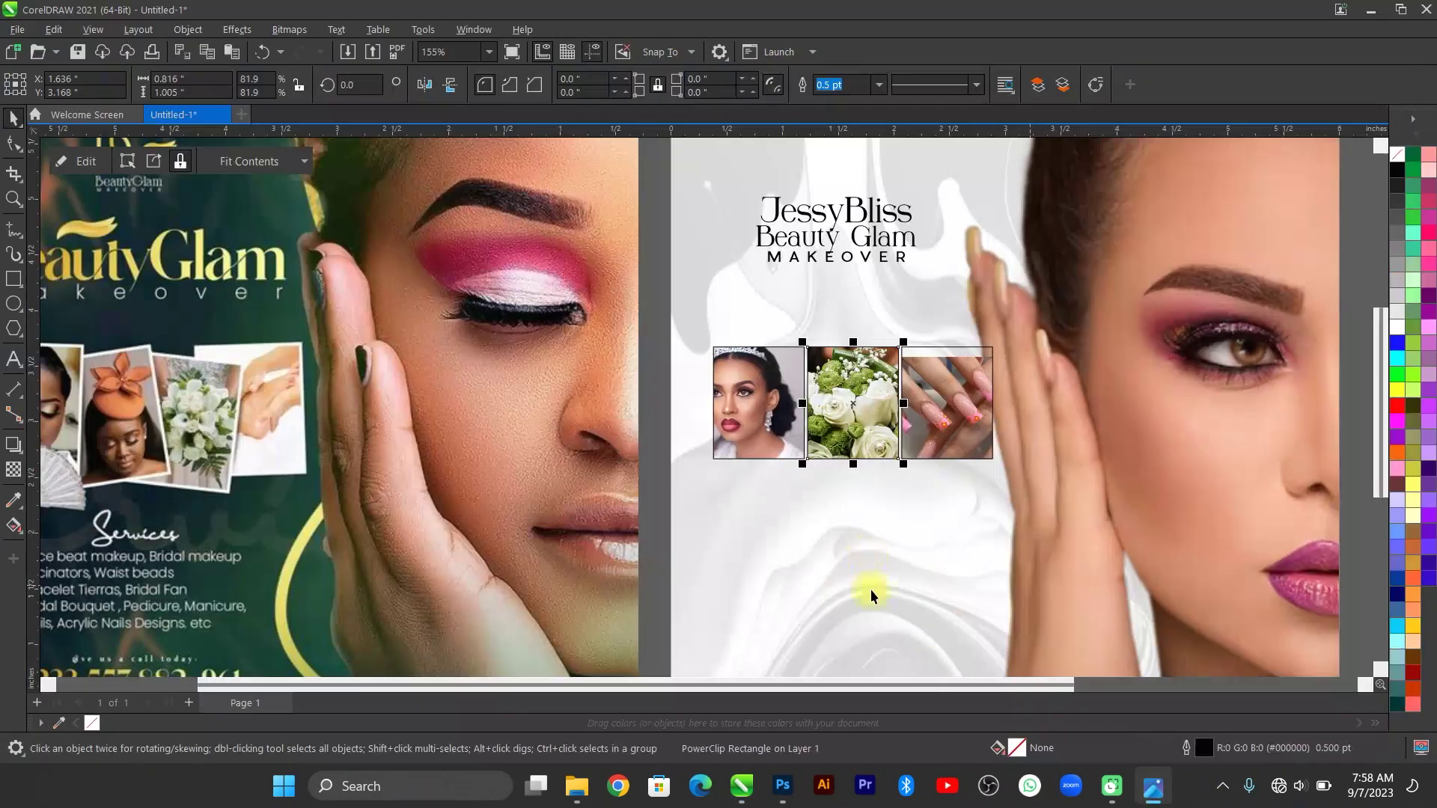
Give the three photo frames a white 1.0 pt outline.
{"action": "left_click_drag", "start_coordinate": [669, 330], "coordinate": [1119, 563]}
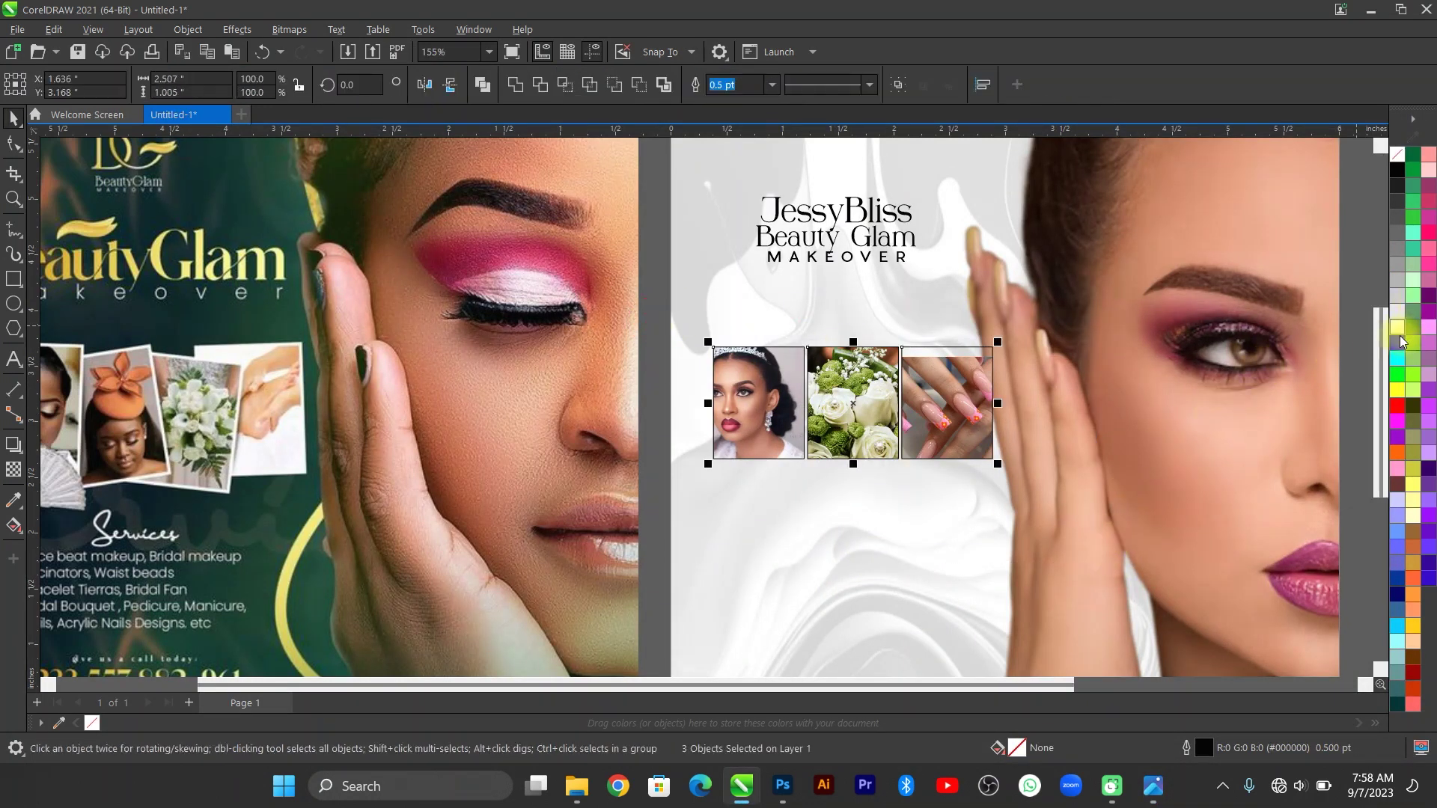
{"action": "right_click", "coordinate": [1400, 337]}
{"action": "left_click", "coordinate": [1332, 329]}
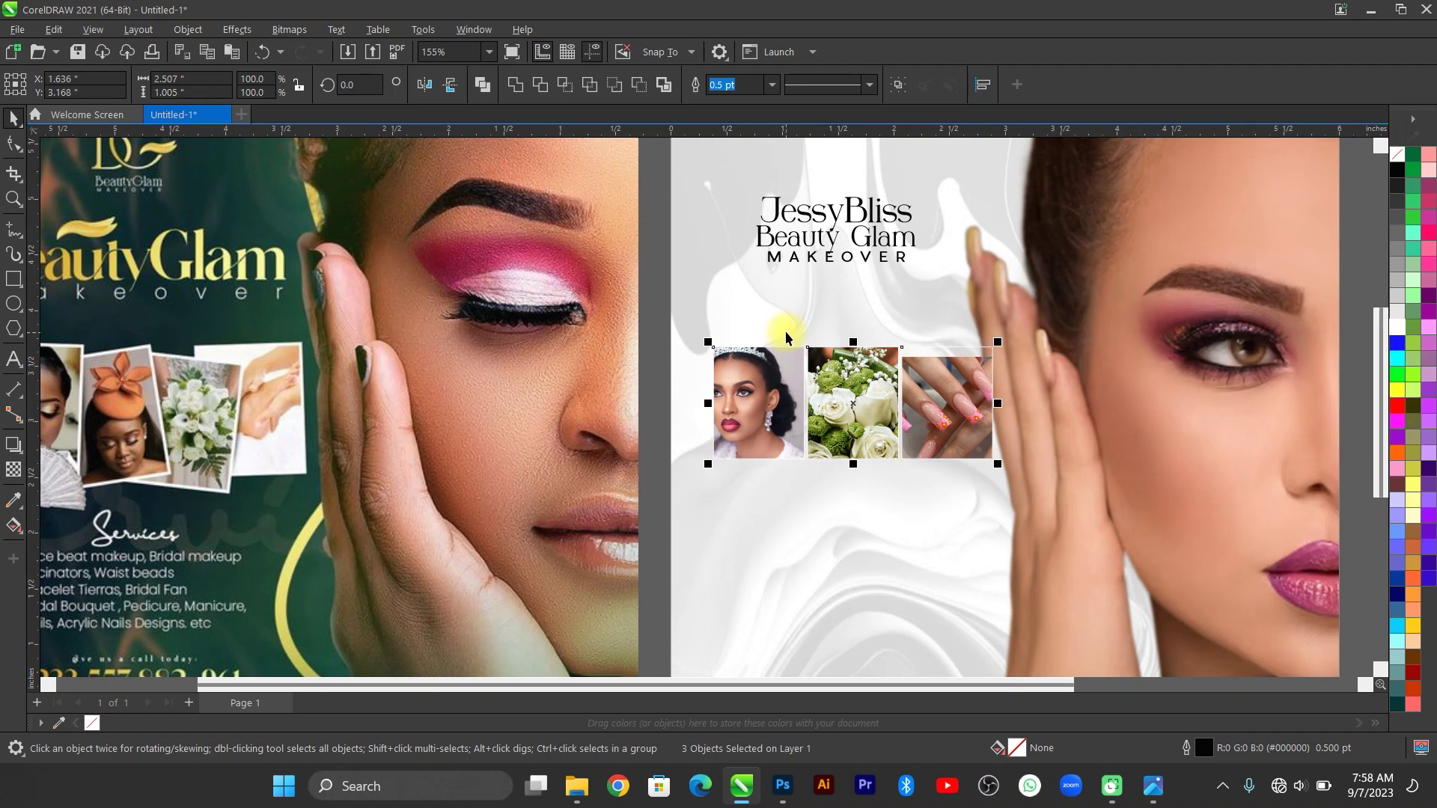
{"action": "left_click", "coordinate": [772, 85]}
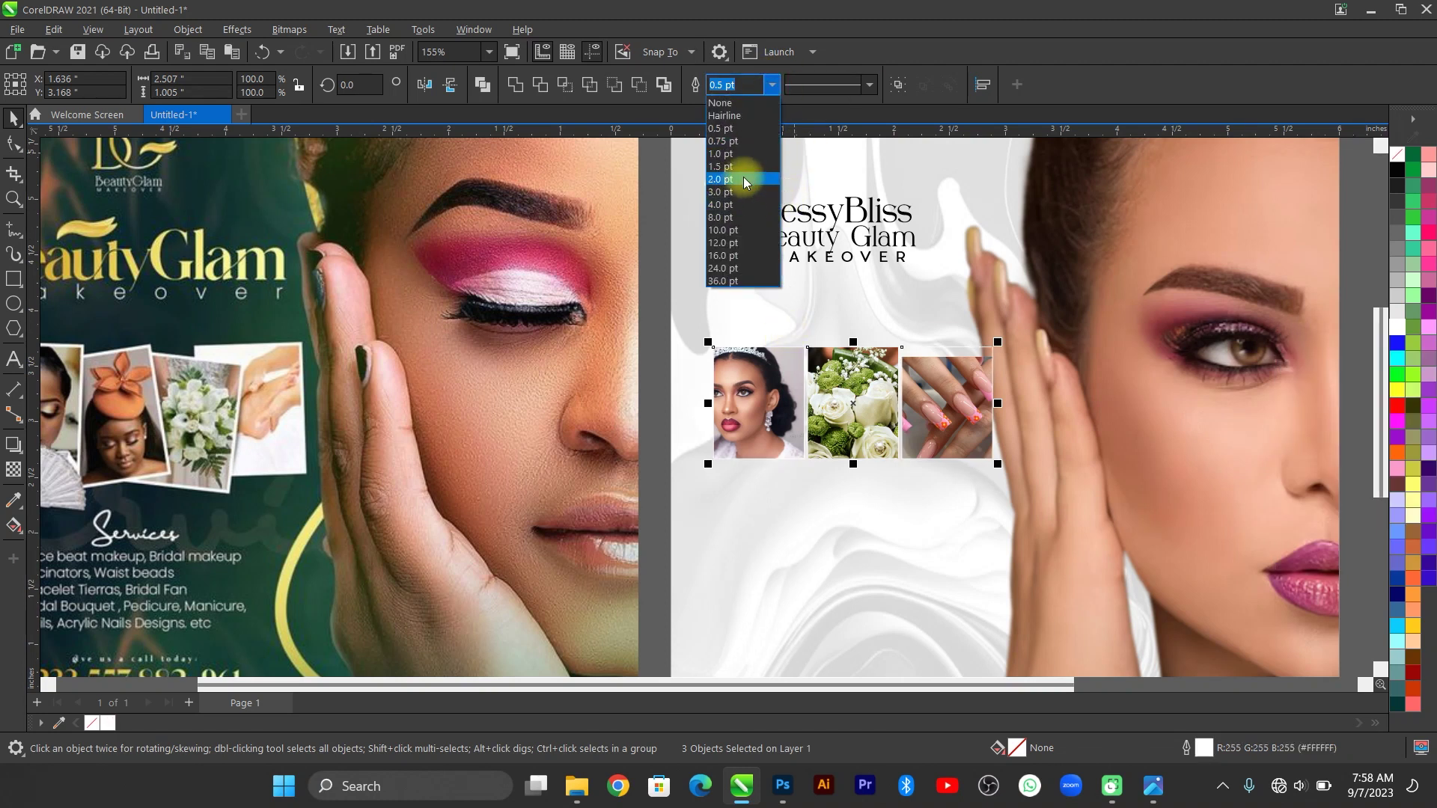
{"action": "left_click", "coordinate": [741, 155]}
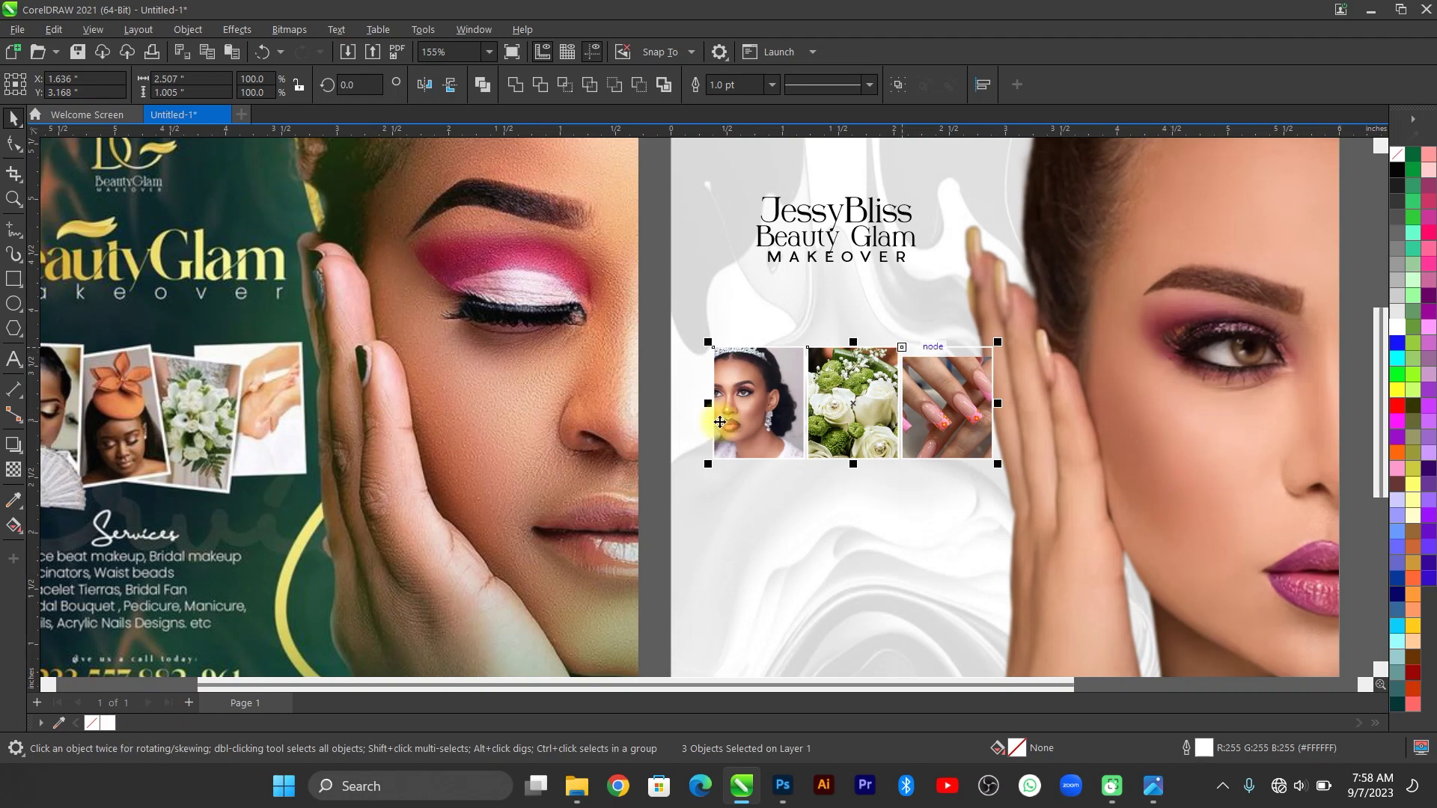
{"action": "scroll", "coordinate": [769, 294], "scroll_direction": "down", "scroll_amount": 2}
{"action": "scroll", "coordinate": [808, 329], "scroll_direction": "up", "scroll_amount": 2}
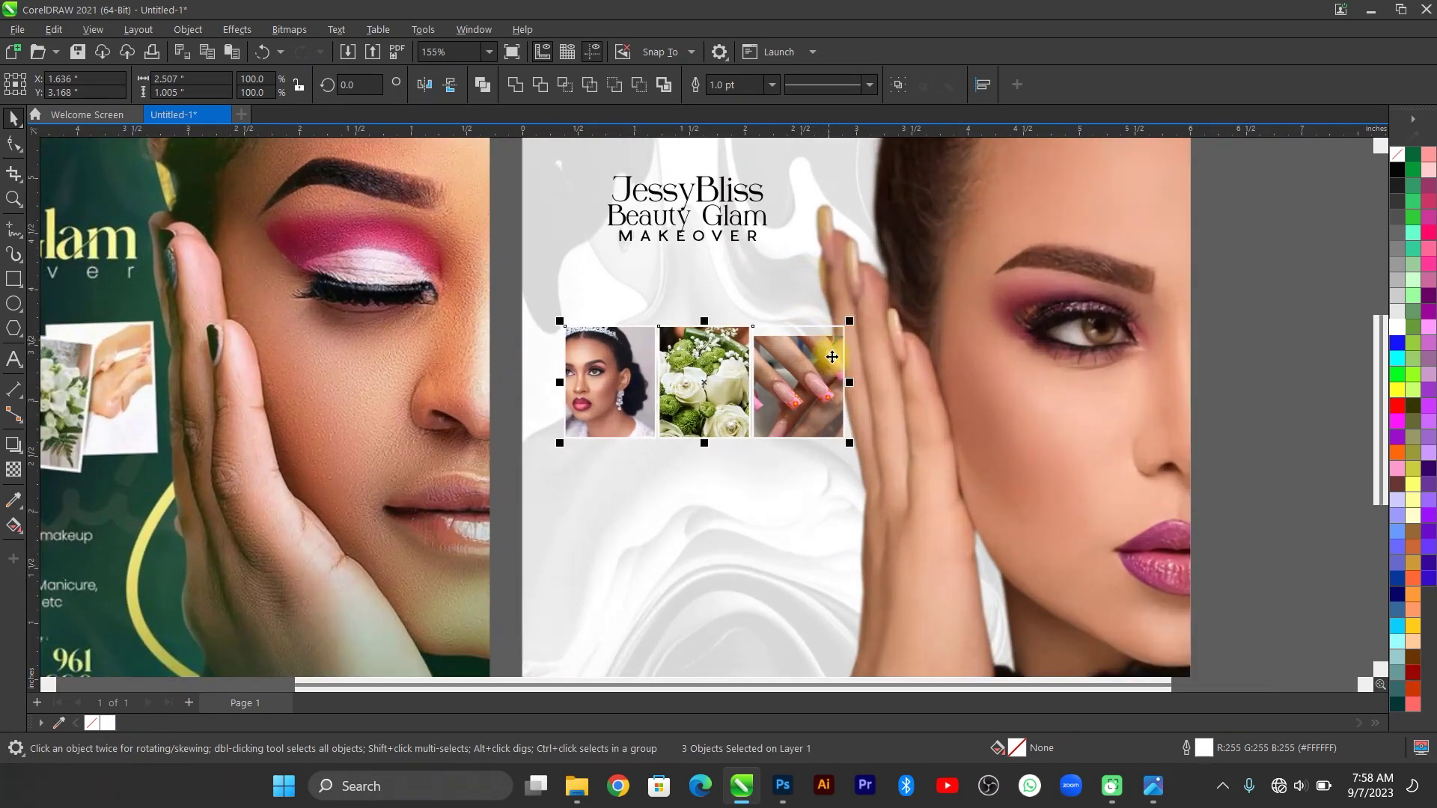
{"action": "left_click", "coordinate": [1235, 305]}
{"action": "scroll", "coordinate": [585, 356], "scroll_direction": "up", "scroll_amount": 1}
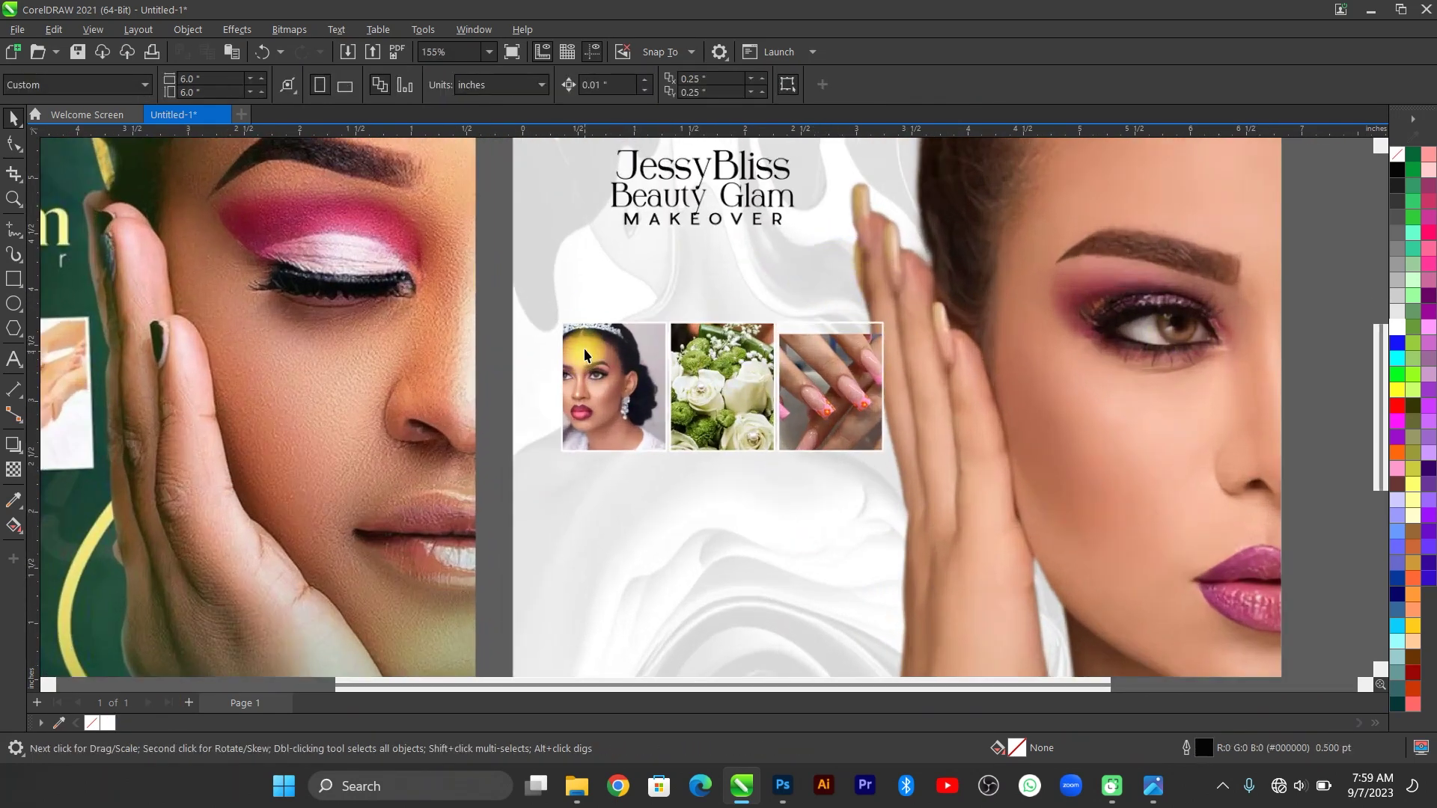
Shrink and reposition the bride picture inside its PowerClip frame.
{"action": "scroll", "coordinate": [586, 355], "scroll_direction": "up", "scroll_amount": 1}
{"action": "double_click", "coordinate": [633, 343]}
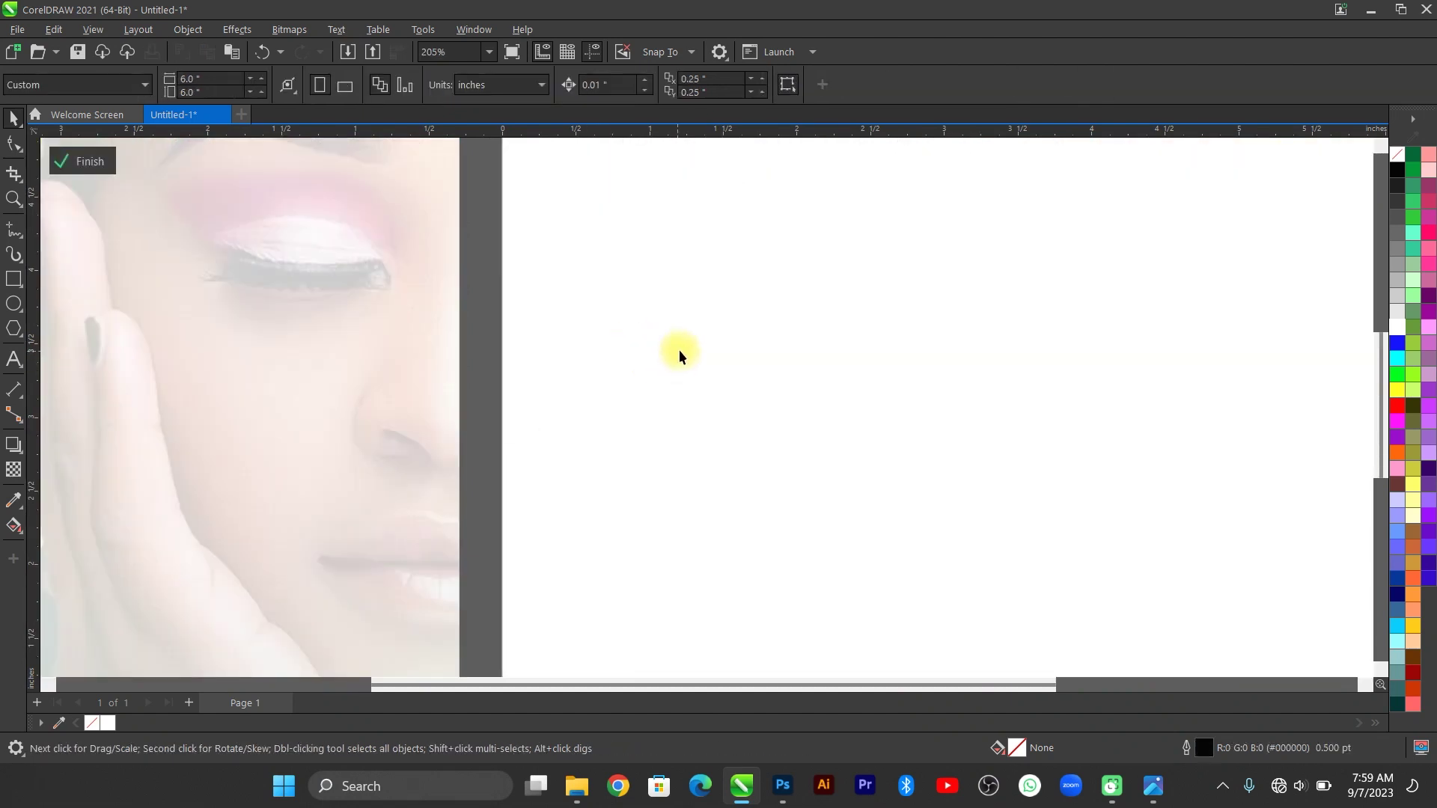
{"action": "scroll", "coordinate": [680, 349], "scroll_direction": "up", "scroll_amount": 1}
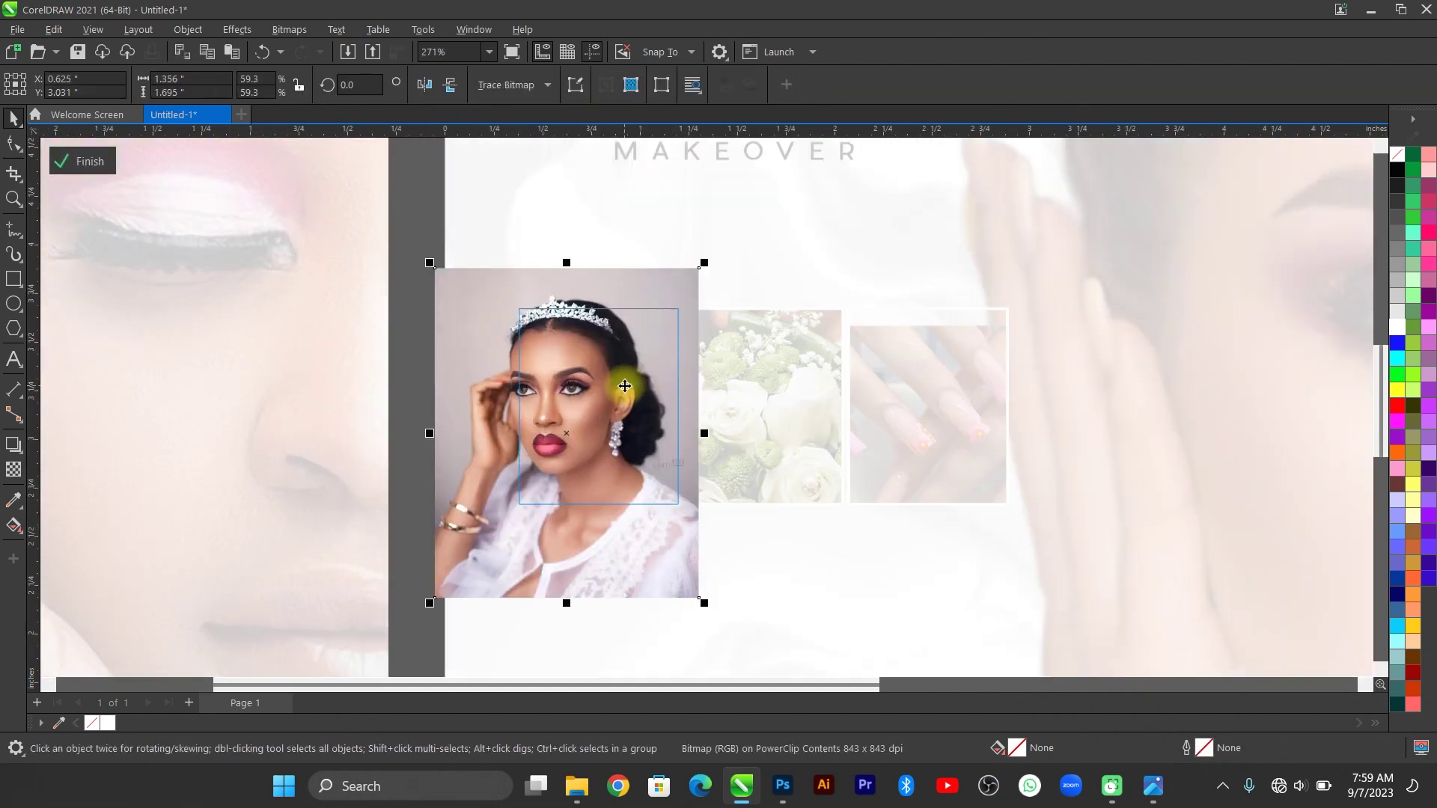
{"action": "mouse_move", "coordinate": [625, 387]}
{"action": "left_mouse_down"}
{"action": "mouse_move", "coordinate": [677, 364]}
{"action": "mouse_move", "coordinate": [754, 234]}
{"action": "mouse_move", "coordinate": [767, 238]}
{"action": "mouse_move", "coordinate": [658, 240]}
{"action": "mouse_move", "coordinate": [651, 330]}
{"action": "mouse_move", "coordinate": [620, 361]}
{"action": "left_mouse_up"}
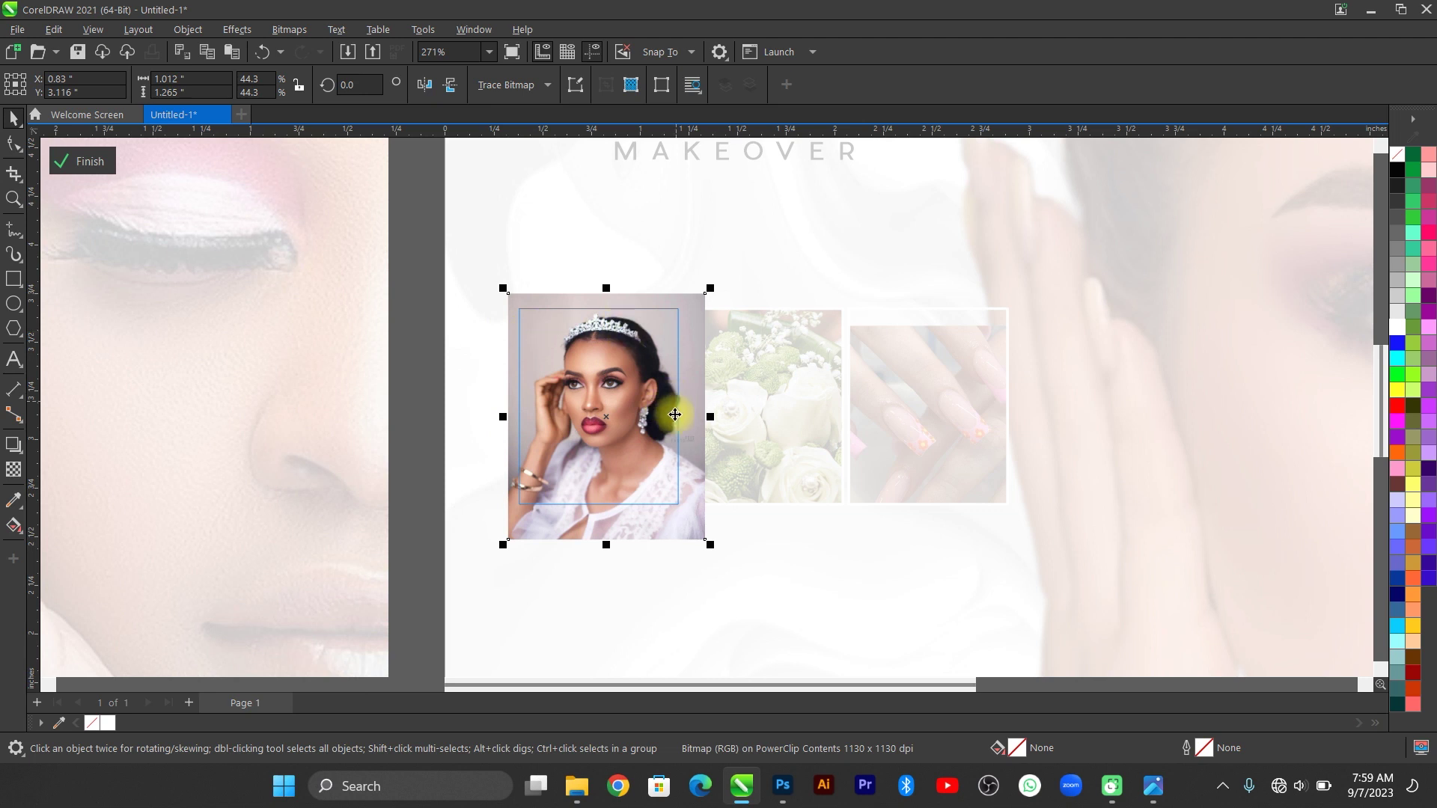
{"action": "left_click", "coordinate": [84, 161]}
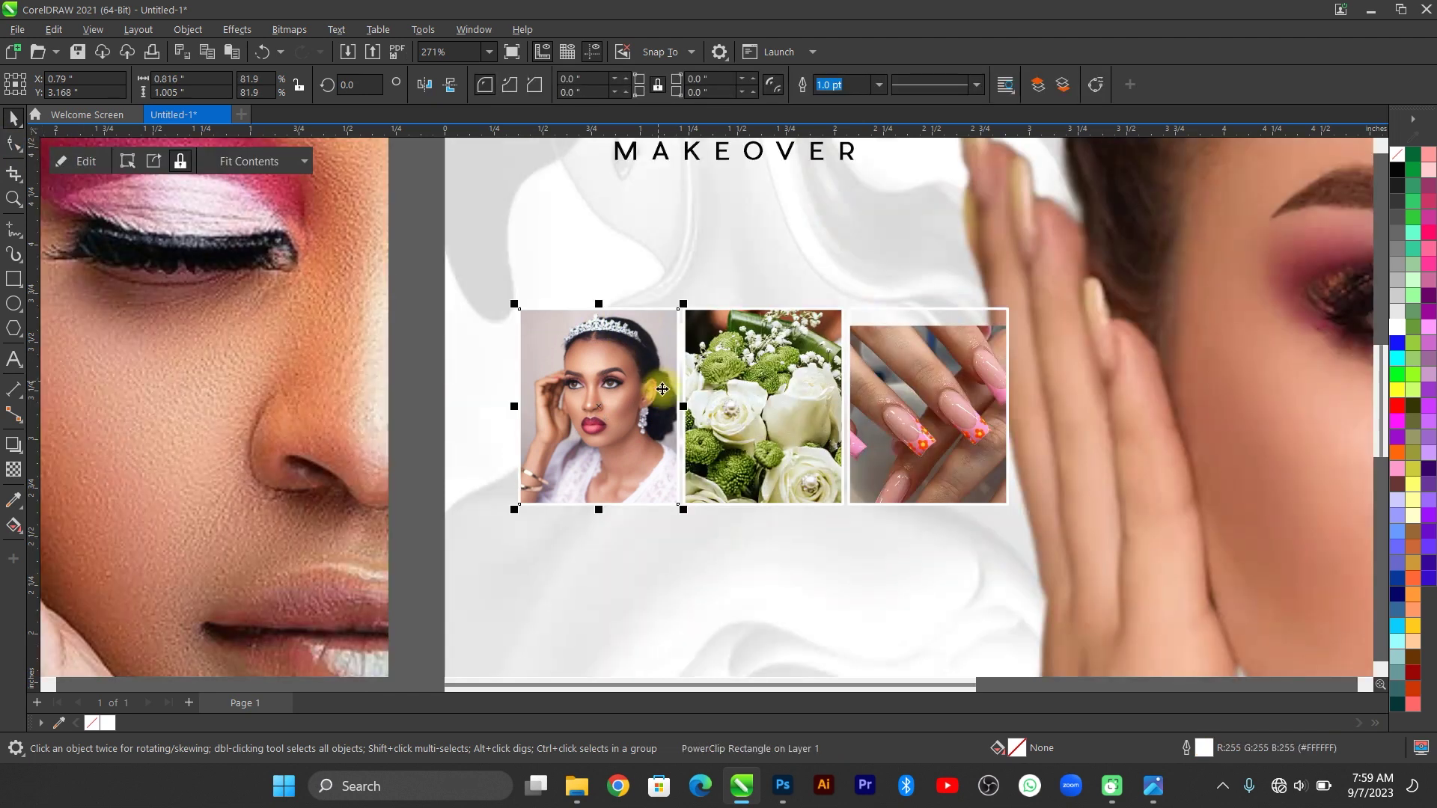
Resize the bouquet picture inside its frame and nudge it down slightly.
{"action": "double_click", "coordinate": [761, 374]}
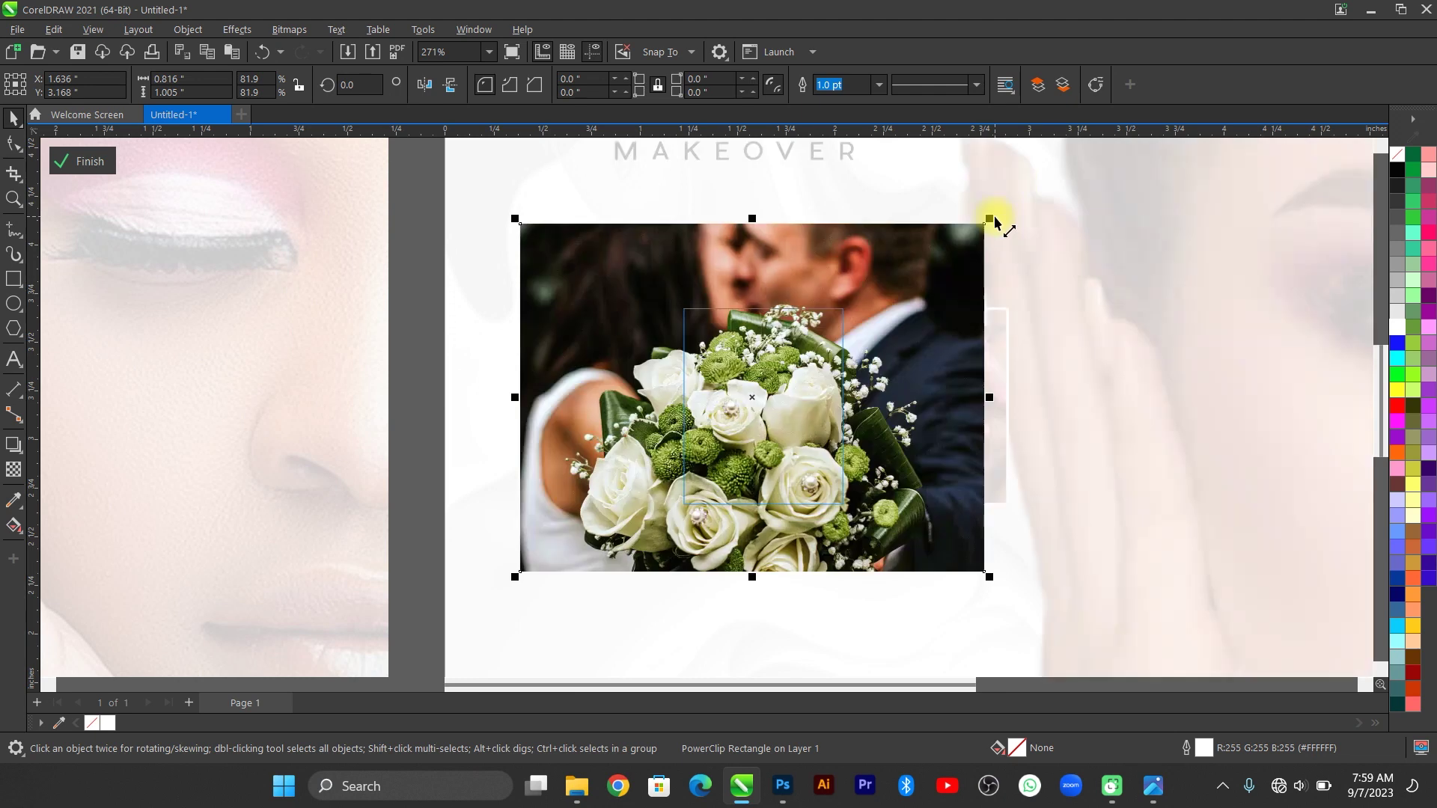
{"action": "left_click_drag", "start_coordinate": [995, 218], "coordinate": [809, 371]}
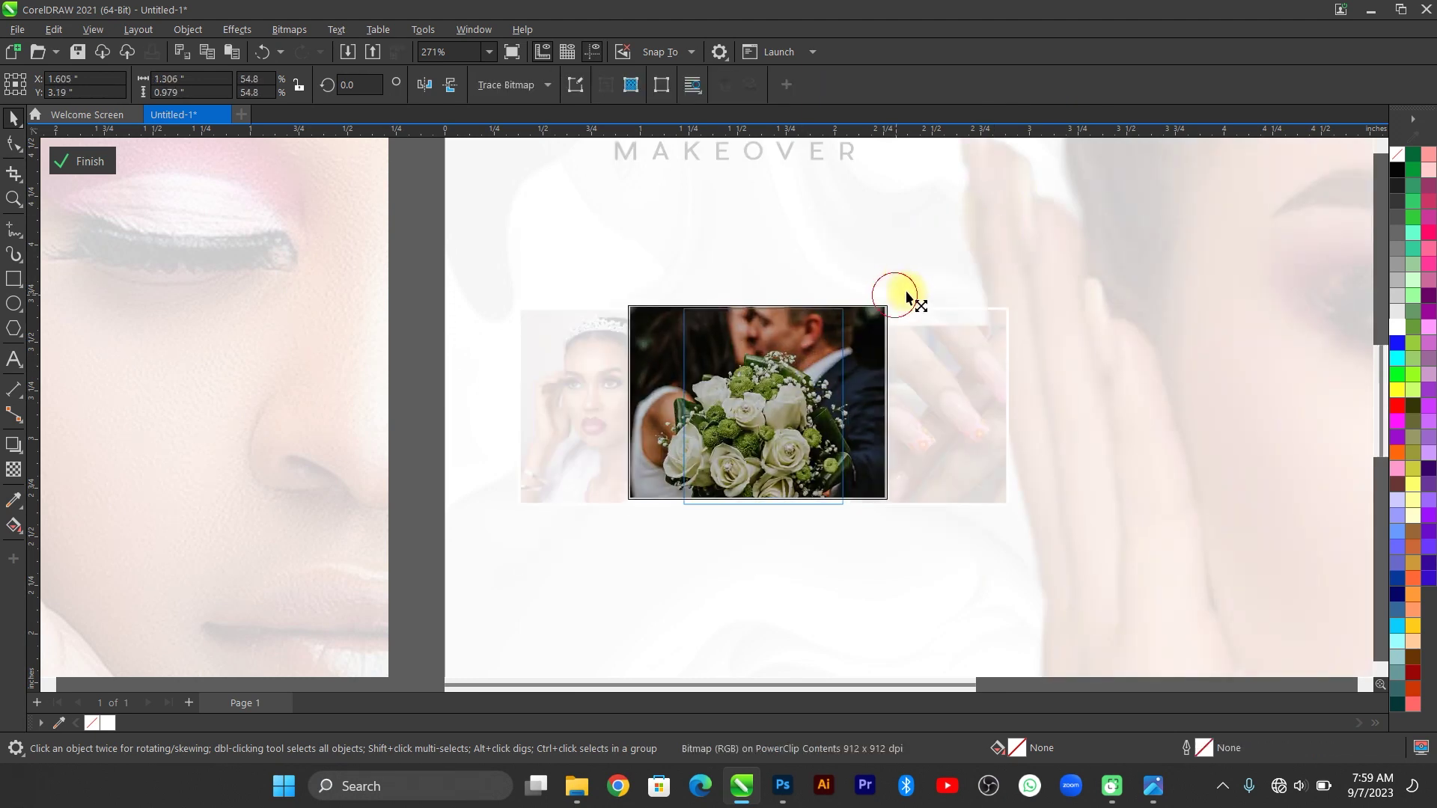
{"action": "mouse_move", "coordinate": [907, 297]}
{"action": "left_mouse_down"}
{"action": "mouse_move", "coordinate": [930, 292]}
{"action": "mouse_move", "coordinate": [915, 287]}
{"action": "left_mouse_up"}
{"action": "key", "text": "Down"}
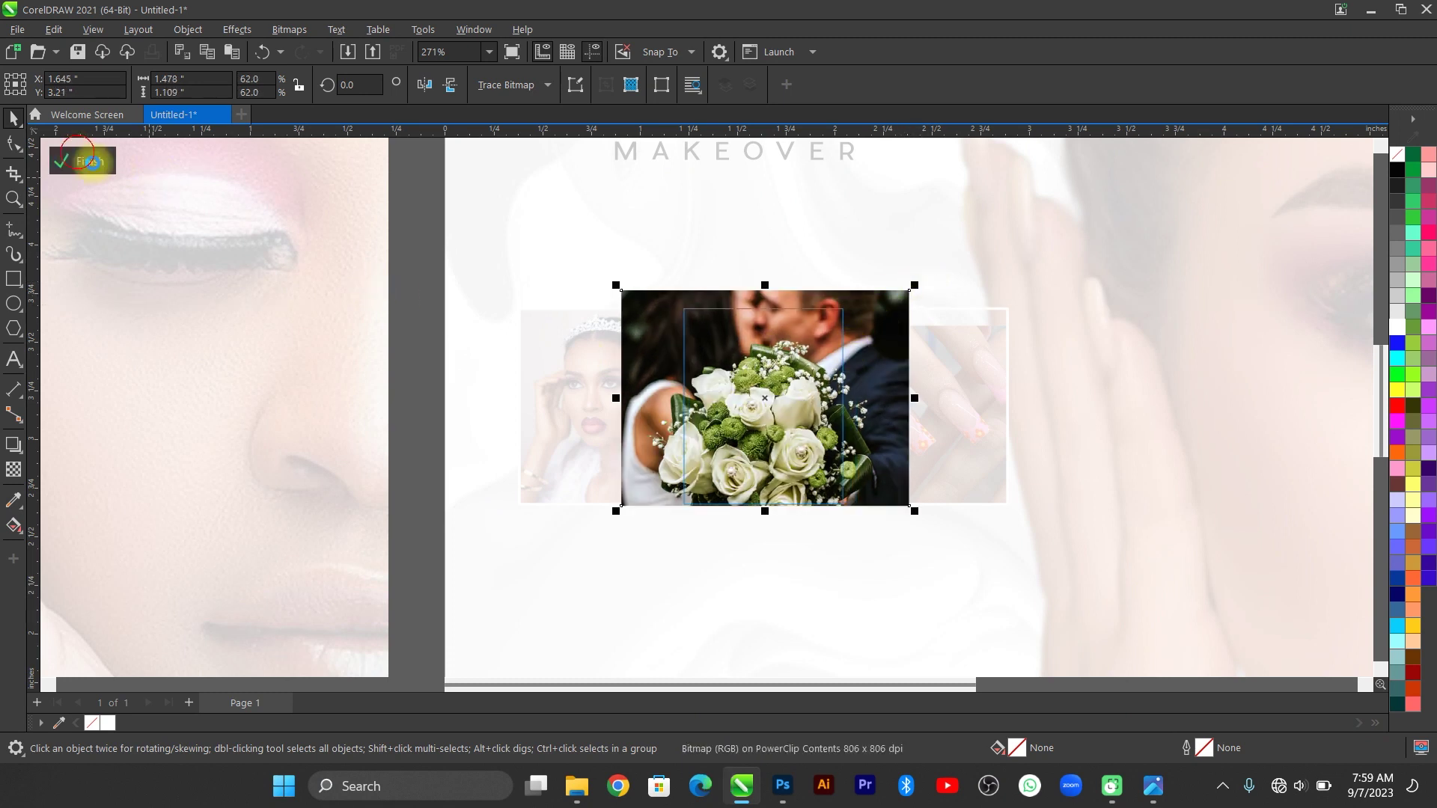
{"action": "left_click", "coordinate": [91, 162]}
Shrink the nails picture to about 74% and move it up-left, then zoom to all objects.
{"action": "double_click", "coordinate": [987, 405]}
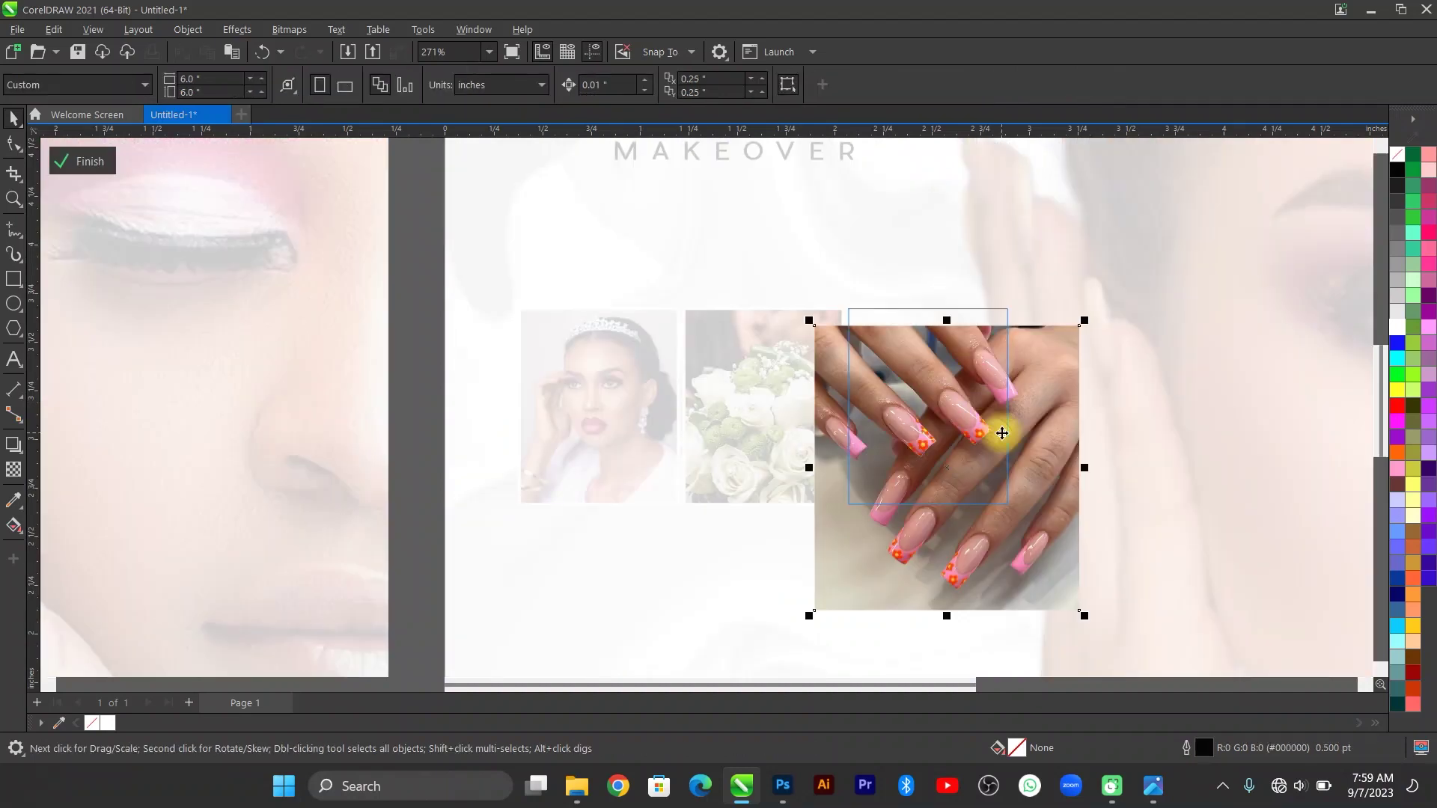
{"action": "left_click_drag", "start_coordinate": [988, 412], "coordinate": [958, 366]}
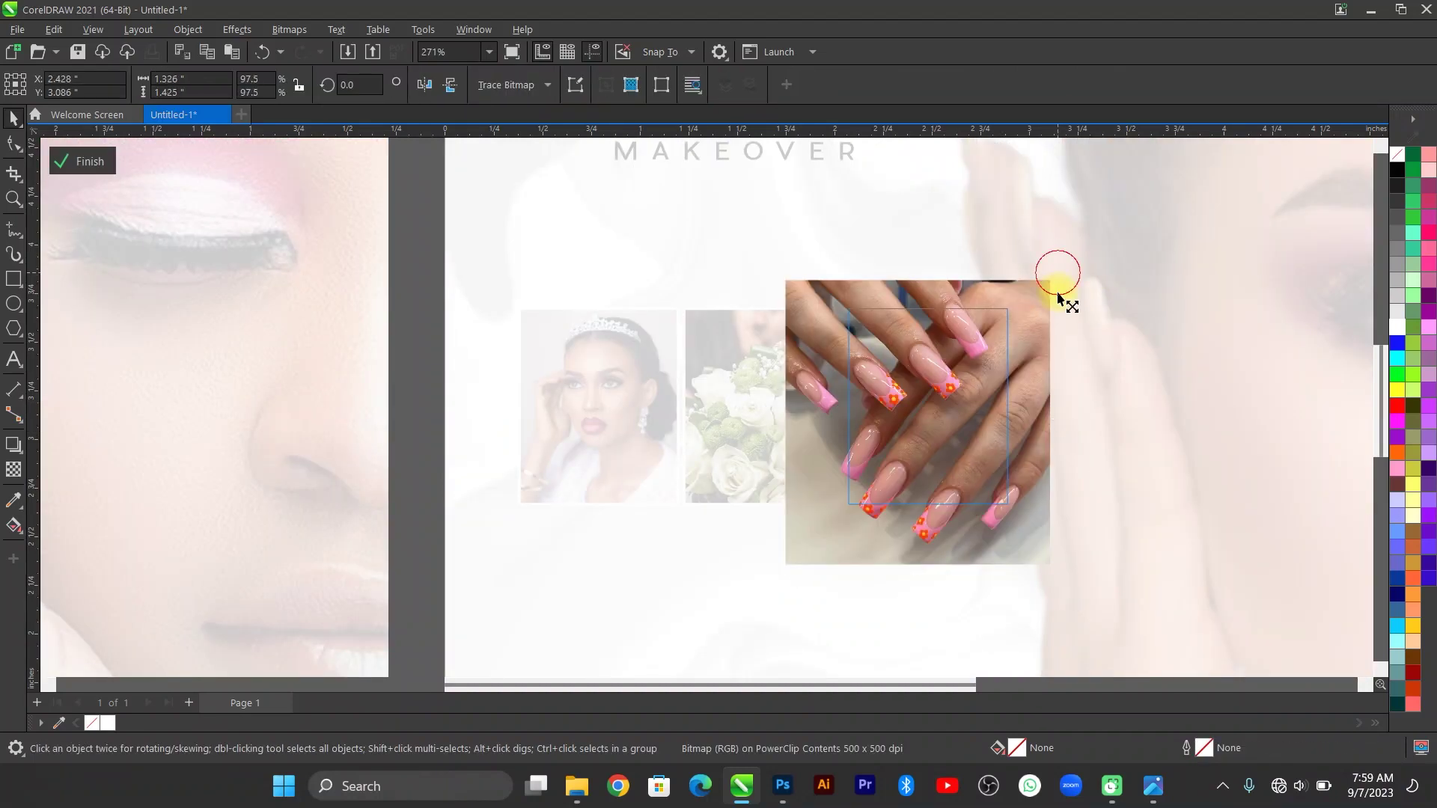
{"action": "left_click_drag", "start_coordinate": [1058, 298], "coordinate": [1058, 315]}
{"action": "left_click_drag", "start_coordinate": [941, 389], "coordinate": [954, 373]}
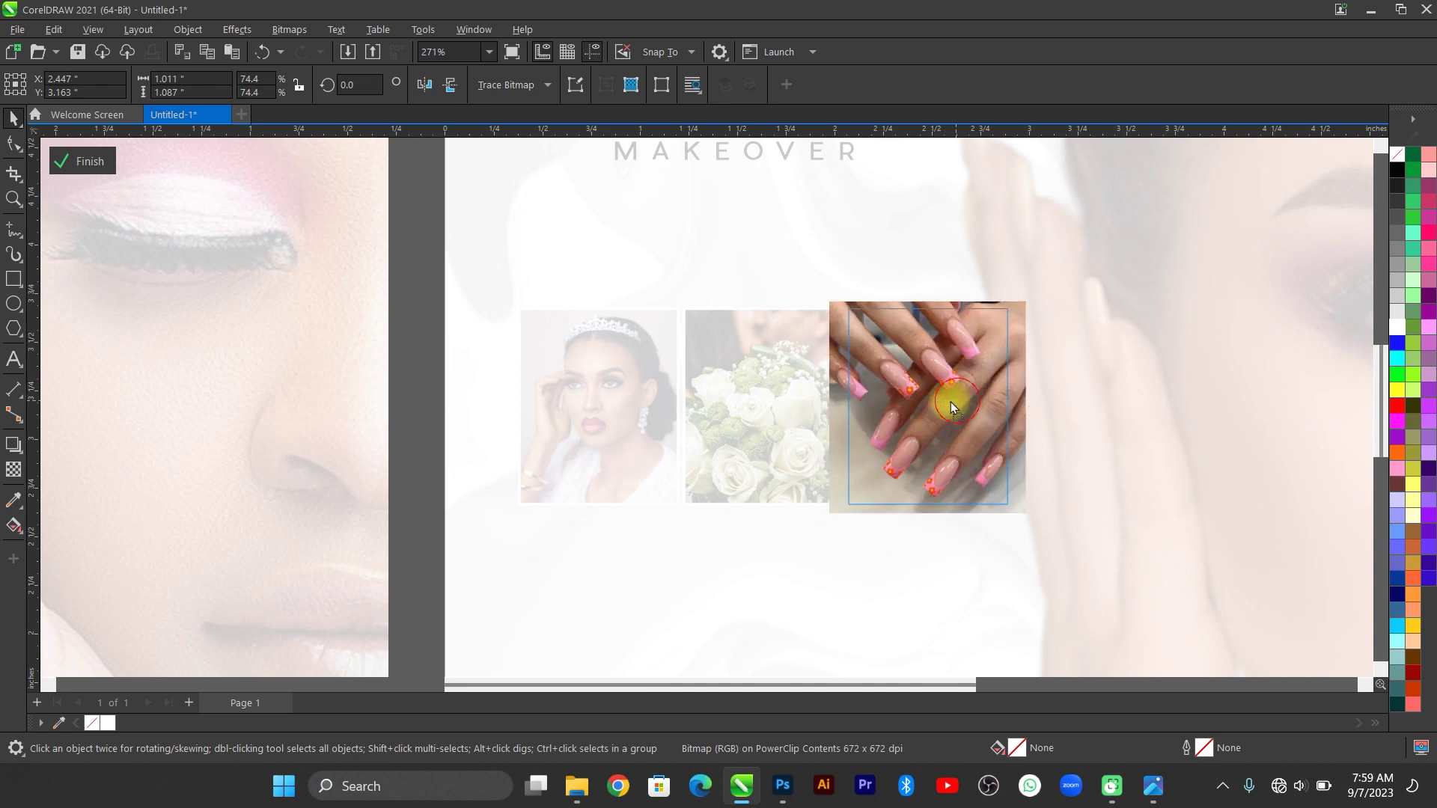
{"action": "left_click", "coordinate": [82, 161]}
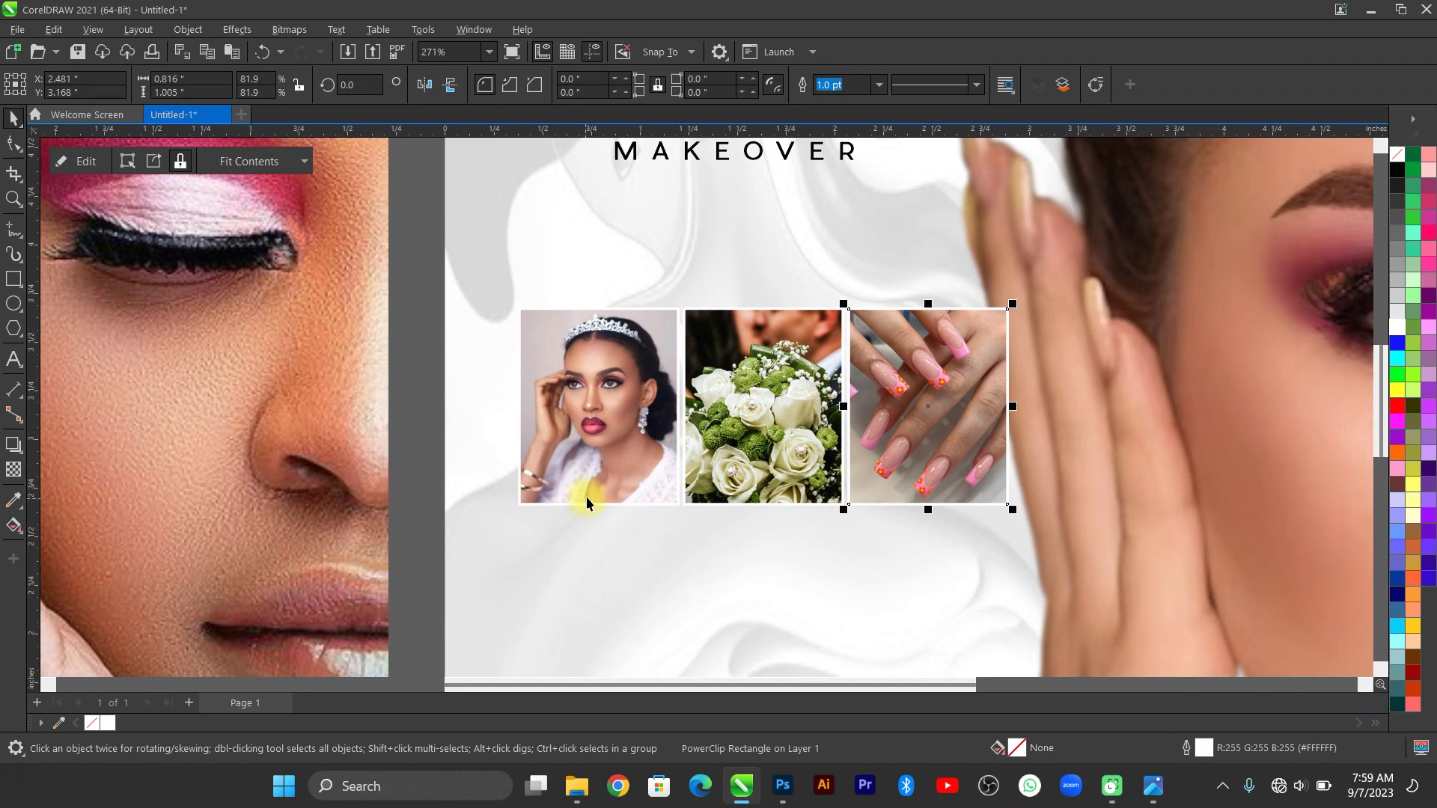
{"action": "key", "text": "F4"}
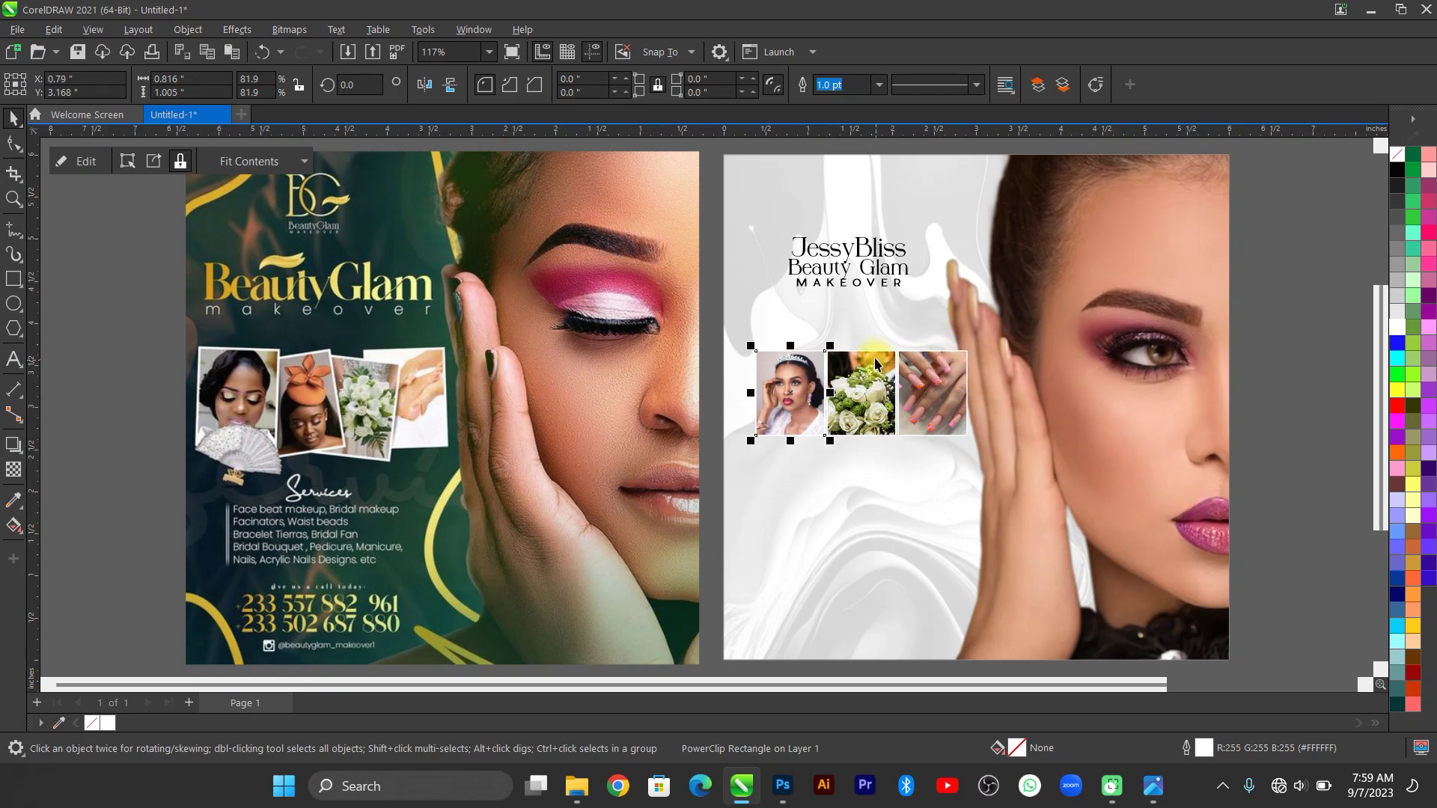
Tilt the bride, bouquet and nails photos each at a slight angle.
{"action": "scroll", "coordinate": [876, 363], "scroll_direction": "up", "scroll_amount": 1}
{"action": "left_click", "coordinate": [786, 378]}
{"action": "left_click_drag", "start_coordinate": [829, 346], "coordinate": [998, 348]}
{"action": "left_click", "coordinate": [873, 380]}
{"action": "left_click", "coordinate": [874, 381]}
{"action": "left_click", "coordinate": [942, 397]}
{"action": "left_click", "coordinate": [942, 396]}
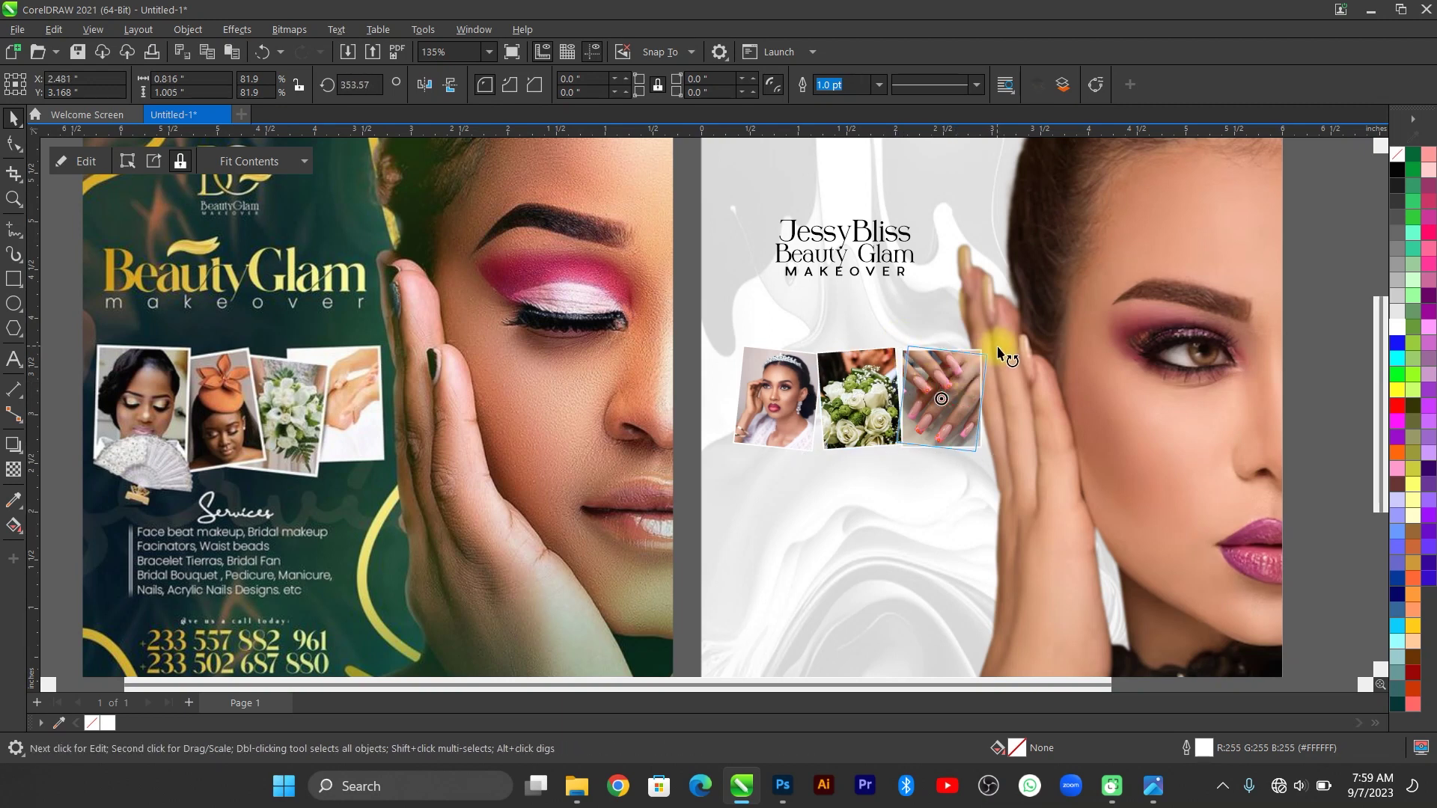
Select all three photos and give them a 2.0 pt outline.
{"action": "scroll", "coordinate": [927, 370], "scroll_direction": "up", "scroll_amount": 4}
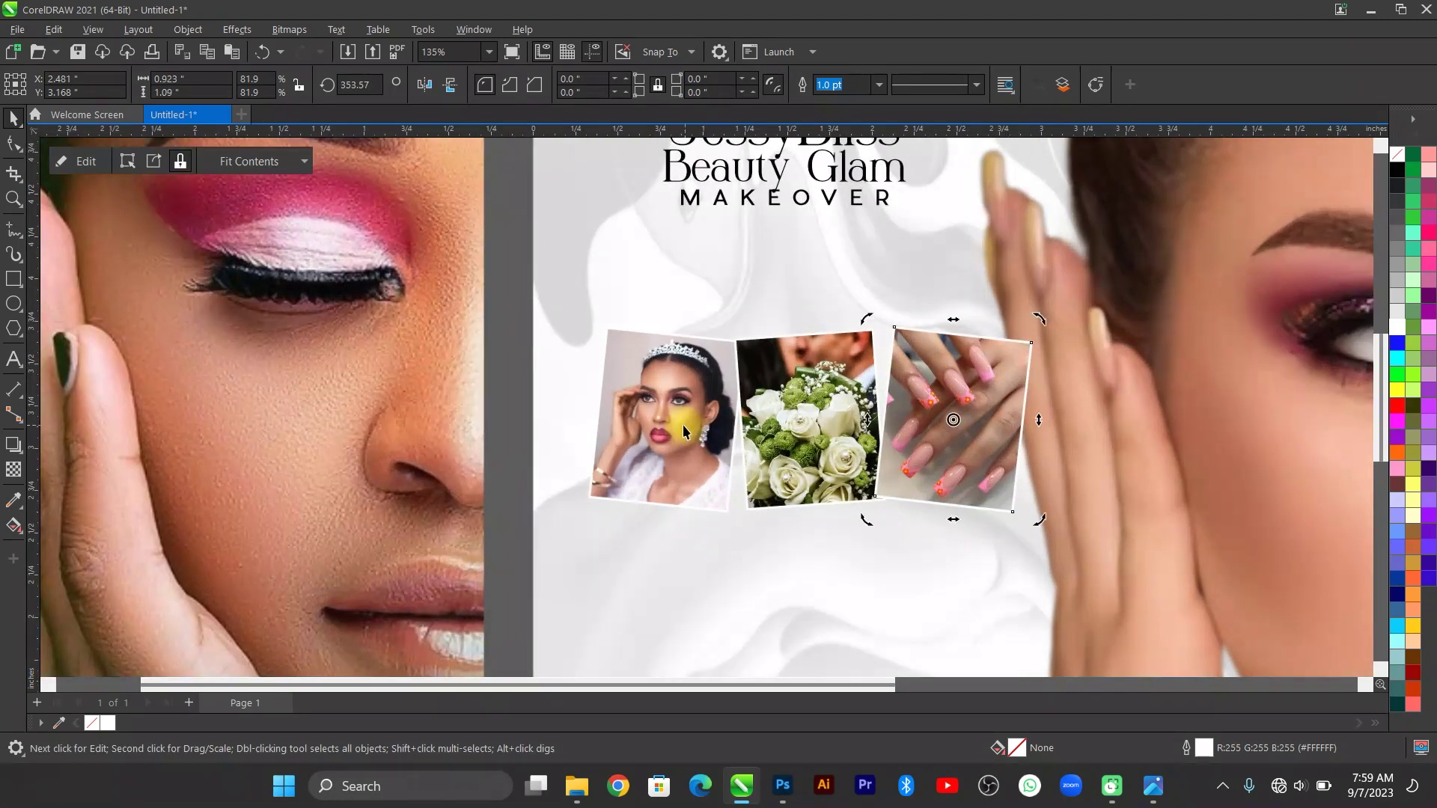
{"action": "left_click", "coordinate": [498, 310]}
{"action": "left_click_drag", "start_coordinate": [1115, 541], "coordinate": [1115, 540]}
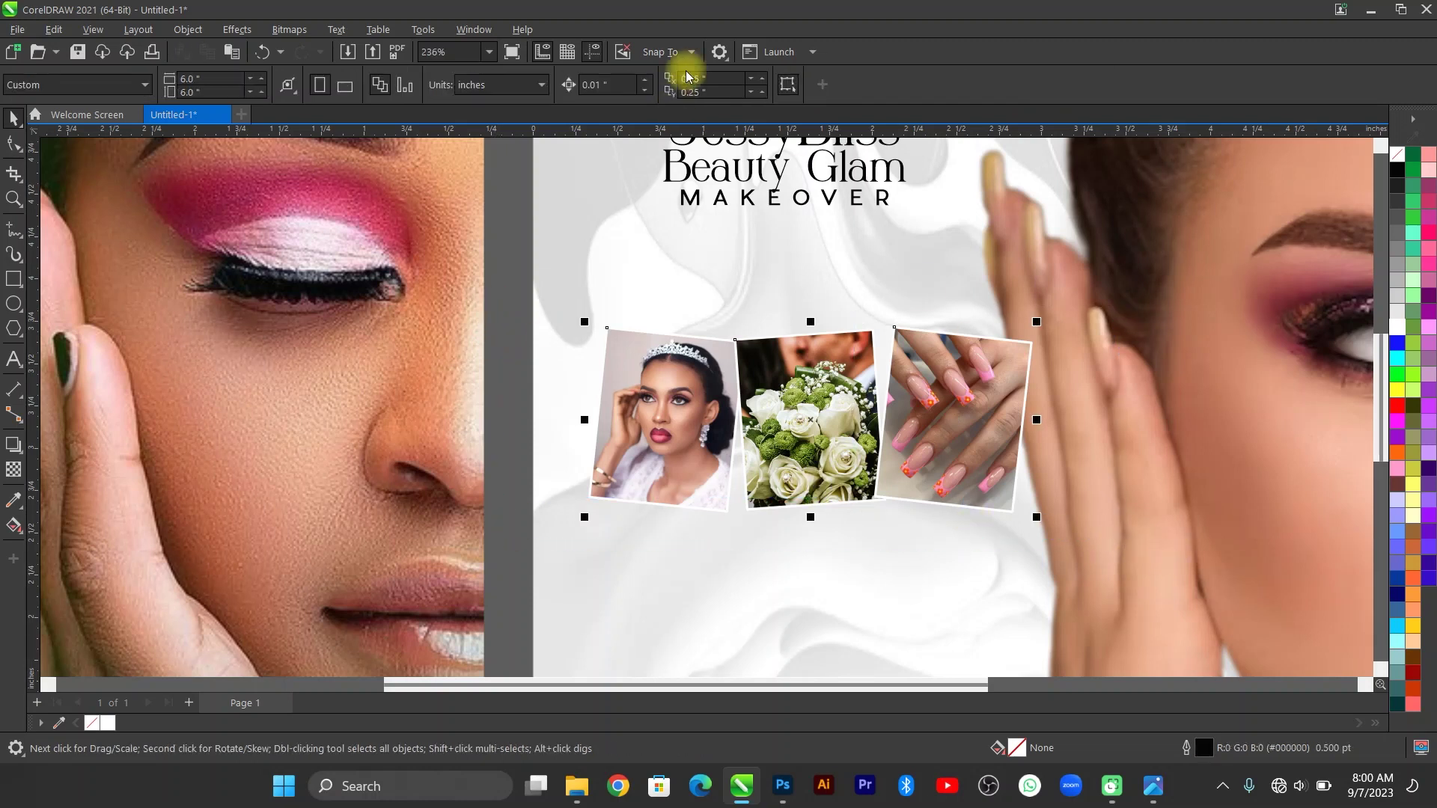
{"action": "left_click", "coordinate": [771, 85]}
{"action": "left_click", "coordinate": [738, 180]}
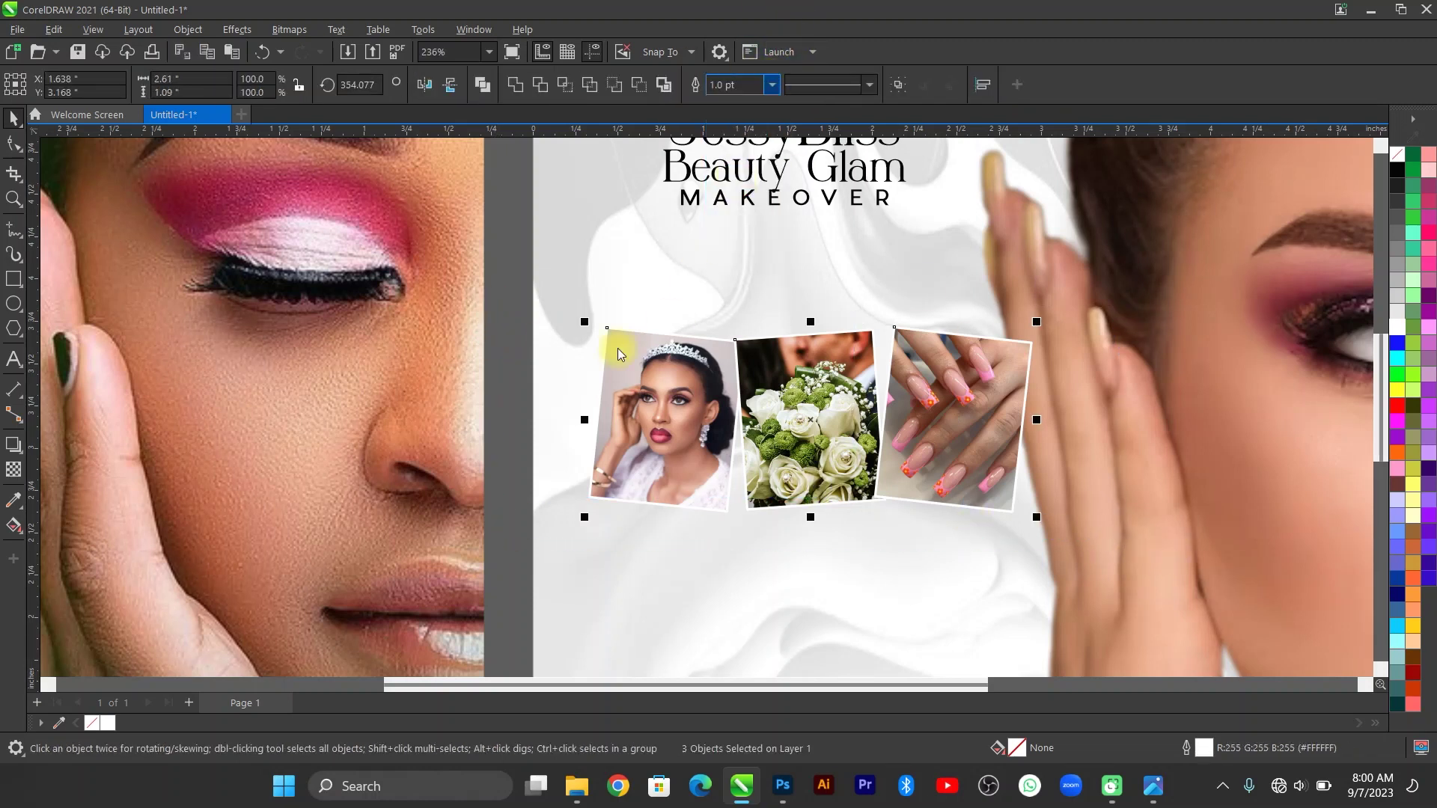
Move the bride and nails photos closer to the bouquet, checking against the reference flyer.
{"action": "left_click", "coordinate": [789, 395]}
{"action": "left_click", "coordinate": [684, 414]}
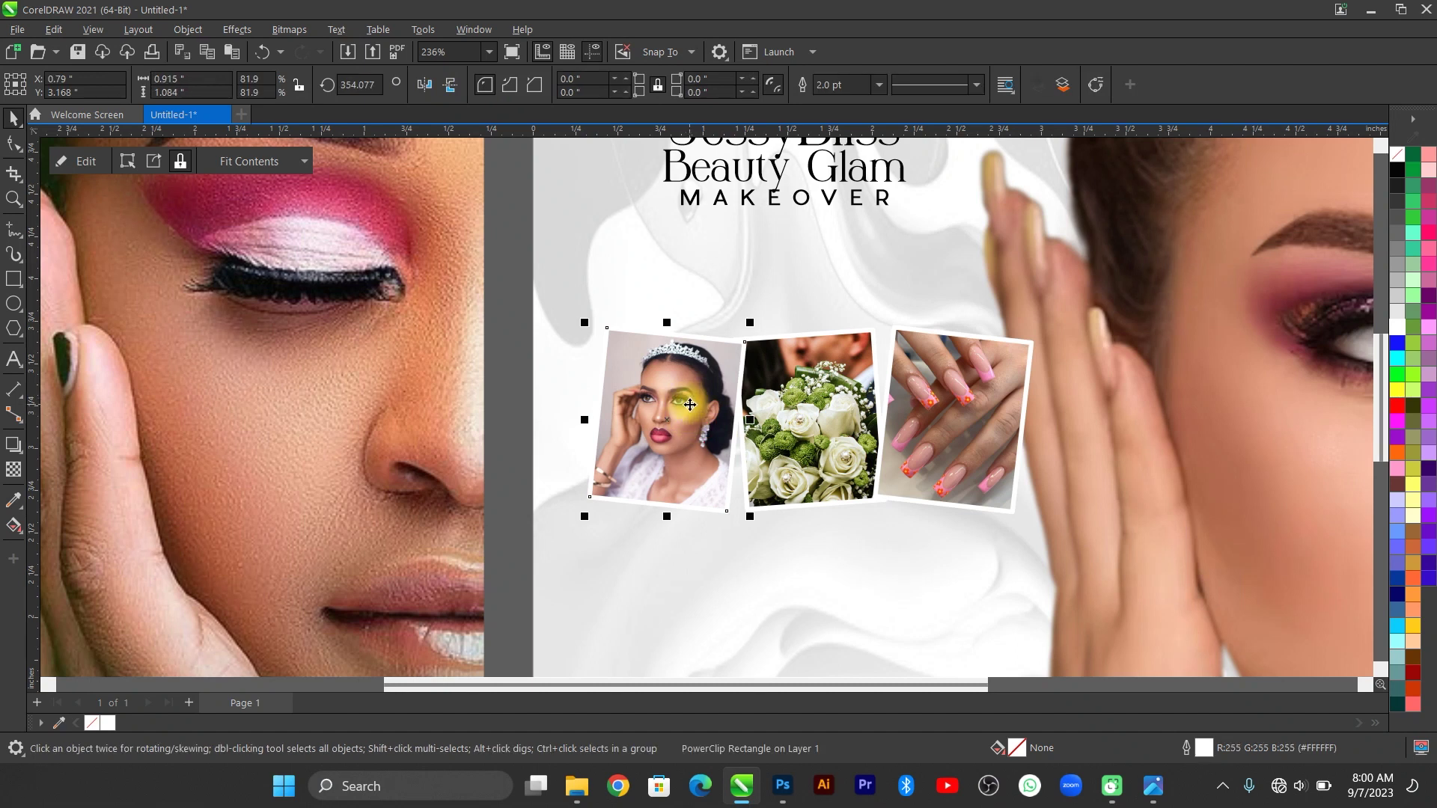
{"action": "left_click_drag", "start_coordinate": [690, 404], "coordinate": [717, 412]}
{"action": "left_click_drag", "start_coordinate": [966, 442], "coordinate": [949, 452]}
{"action": "left_click", "coordinate": [1153, 786]}
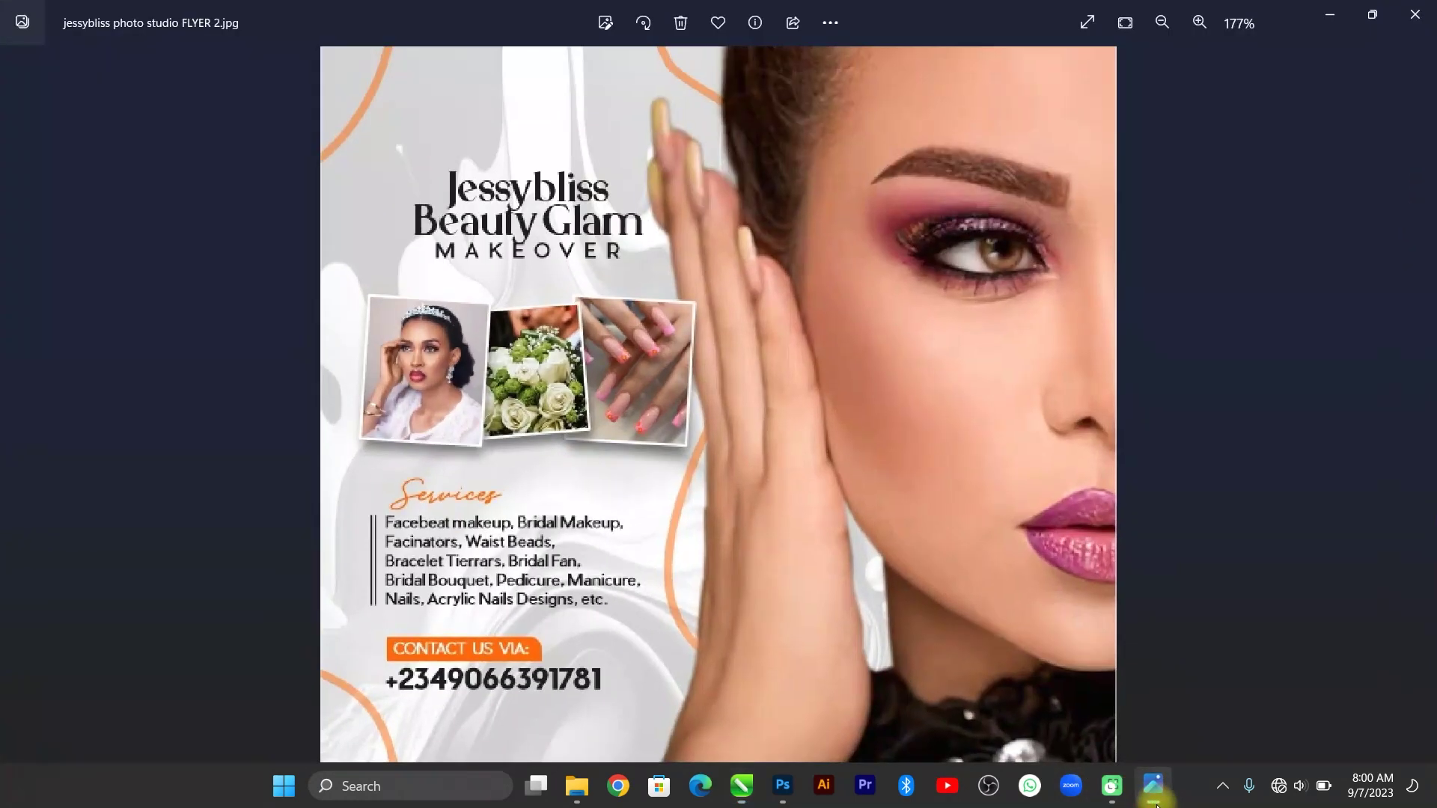
{"action": "key", "text": "alt+Tab"}
Undo an accidental deletion of the nails picture, select all three photos, and zoom to everything.
{"action": "left_click", "coordinate": [809, 428]}
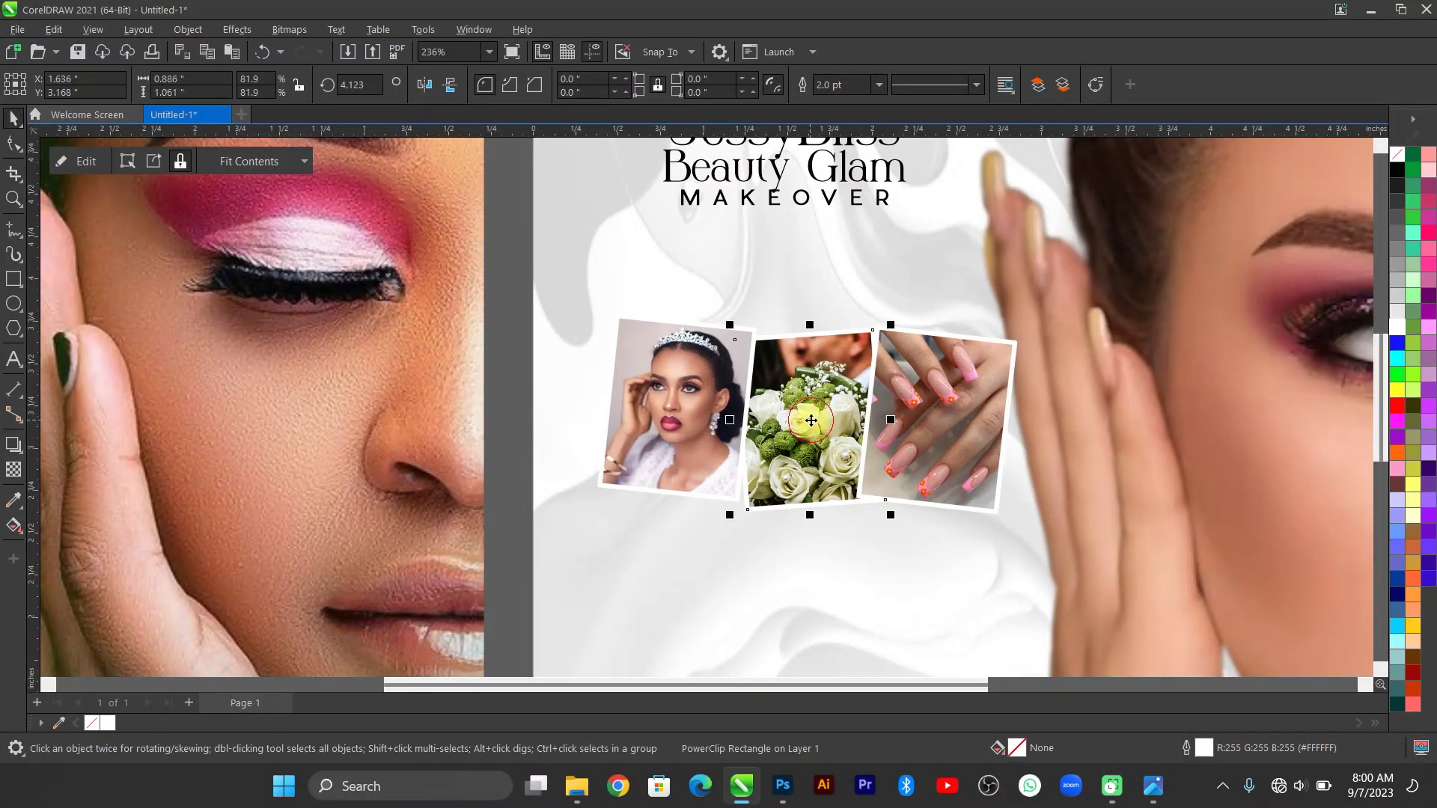
{"action": "left_click", "coordinate": [661, 409], "text": "shift"}
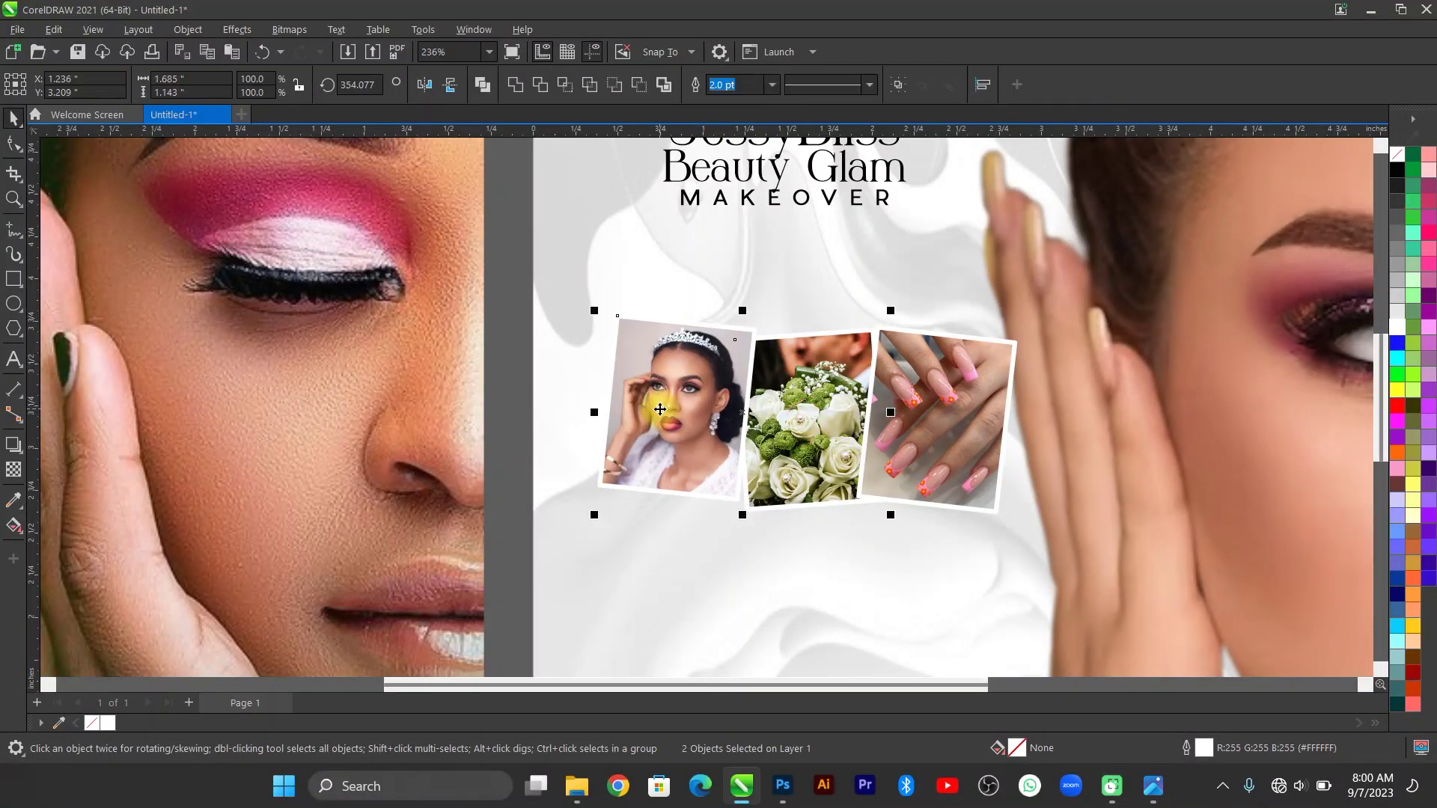
{"action": "left_click", "coordinate": [926, 434]}
{"action": "key", "text": "Delete"}
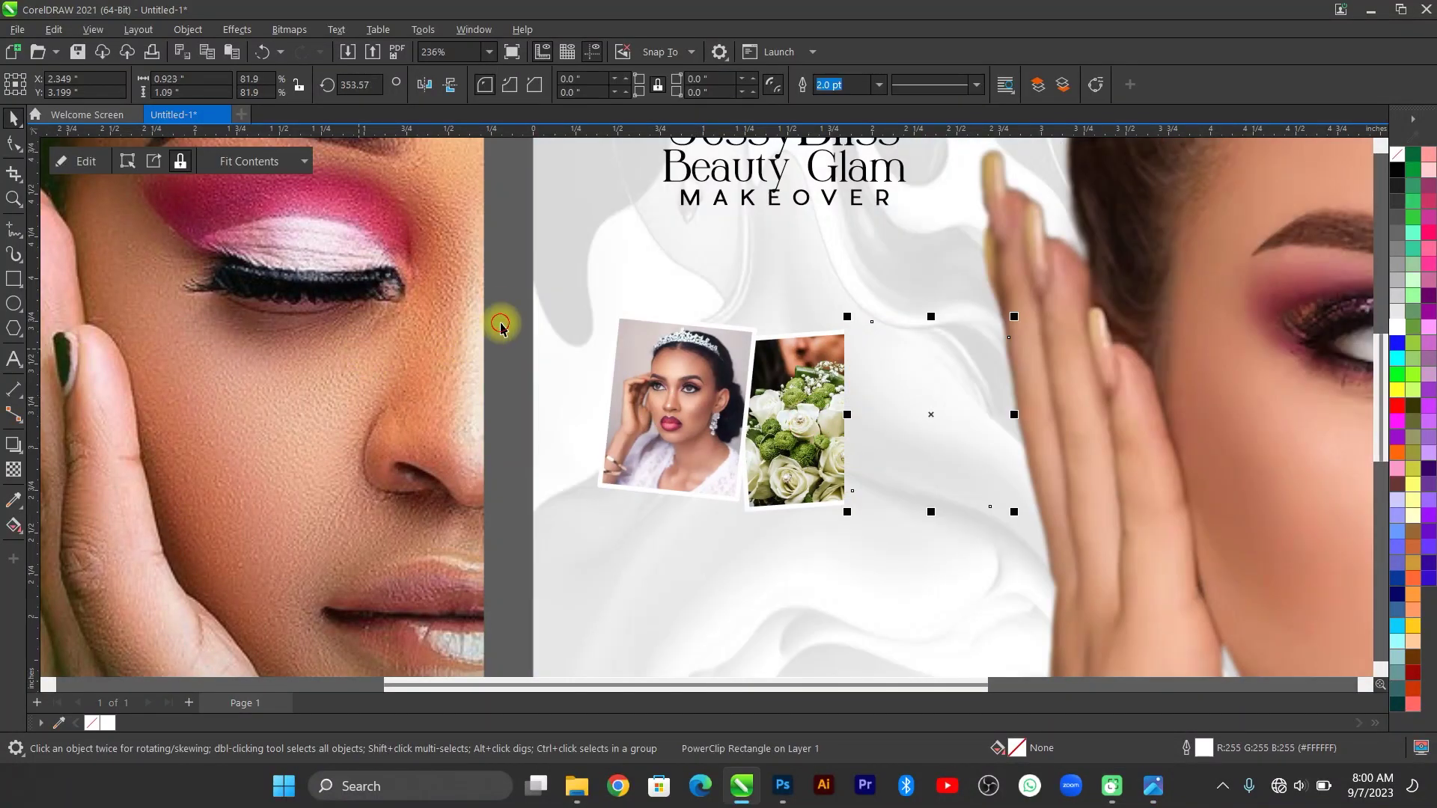
{"action": "key", "text": "ctrl+z"}
{"action": "left_click_drag", "start_coordinate": [501, 300], "coordinate": [1220, 601]}
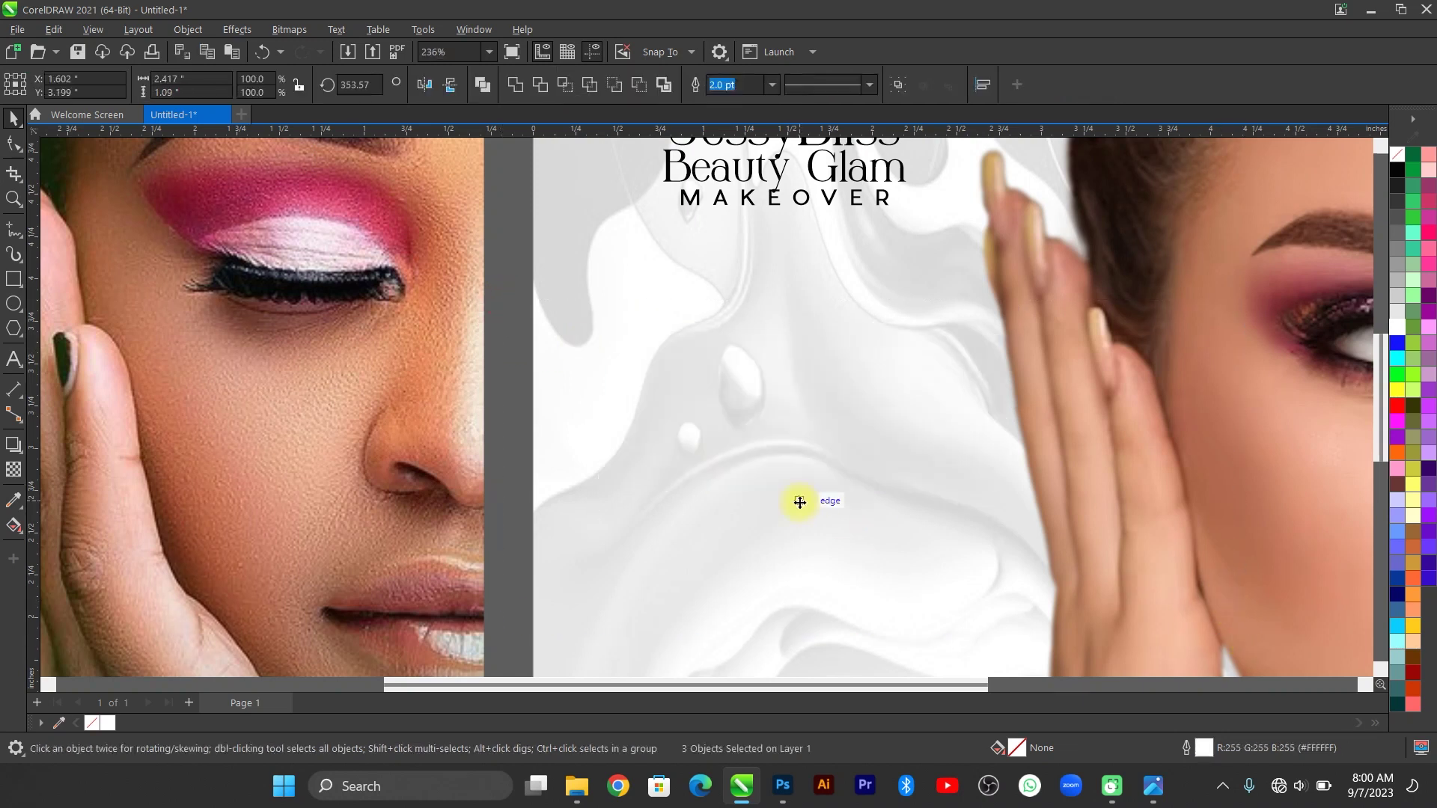
{"action": "key", "text": "F4"}
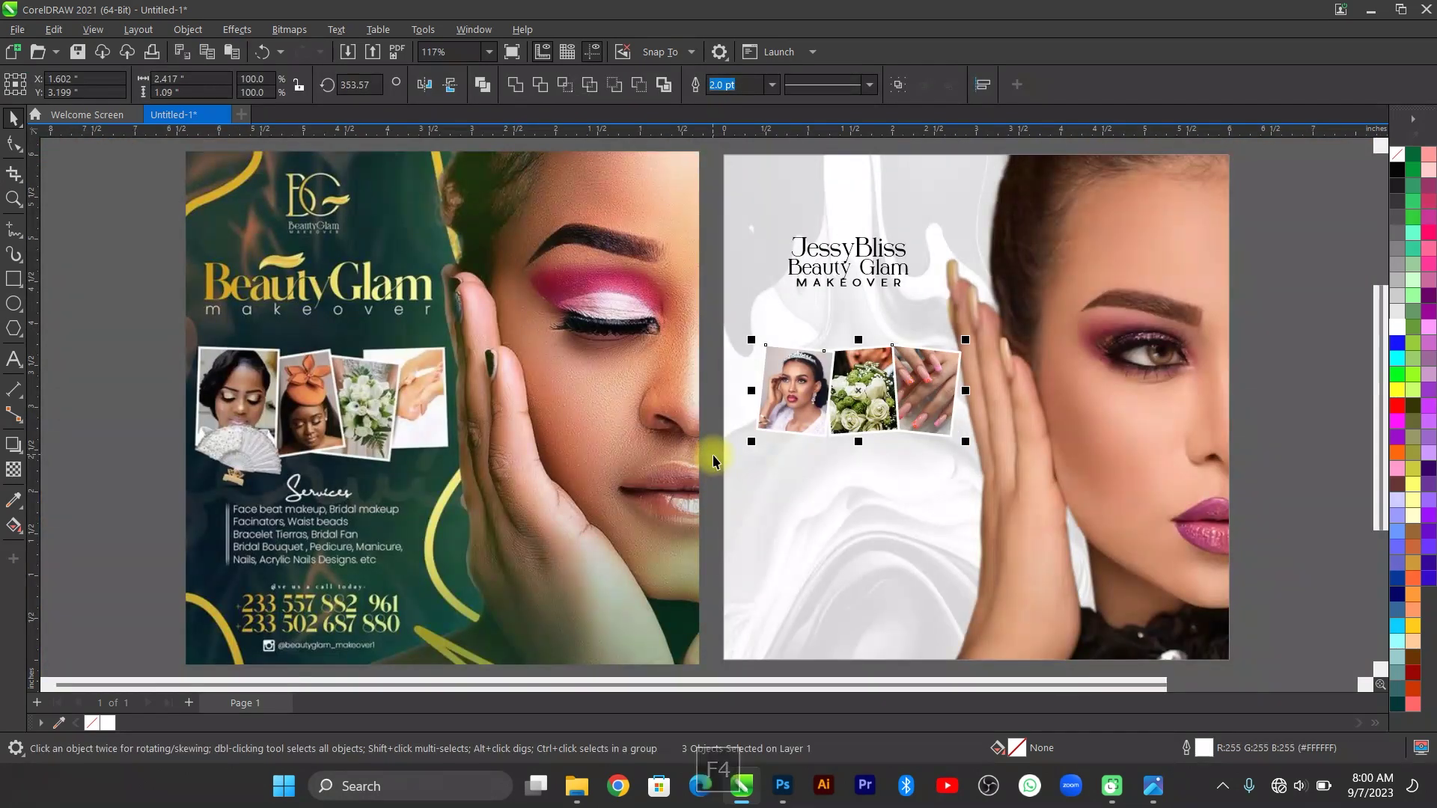
{"action": "scroll", "coordinate": [902, 364], "scroll_direction": "up", "scroll_amount": 3}
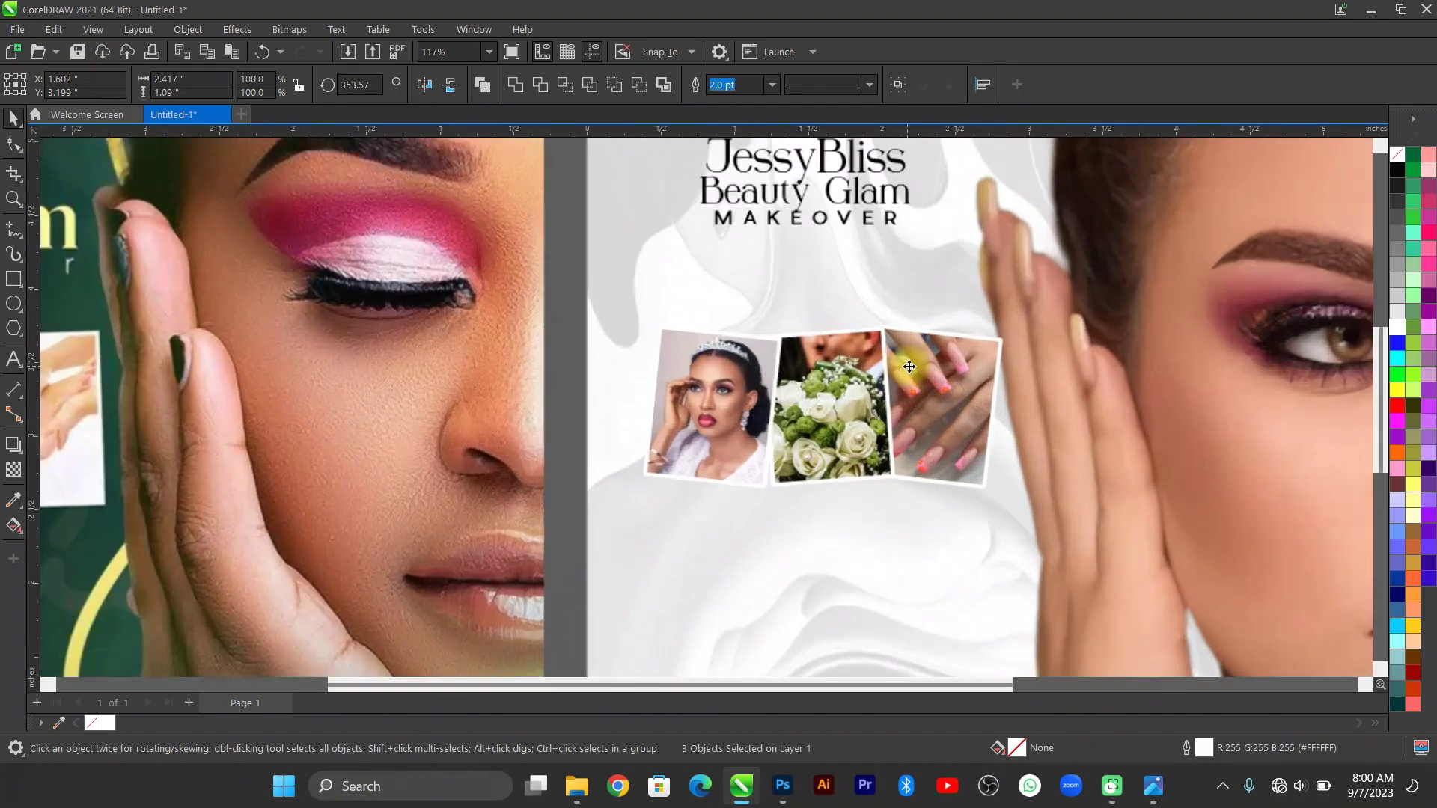
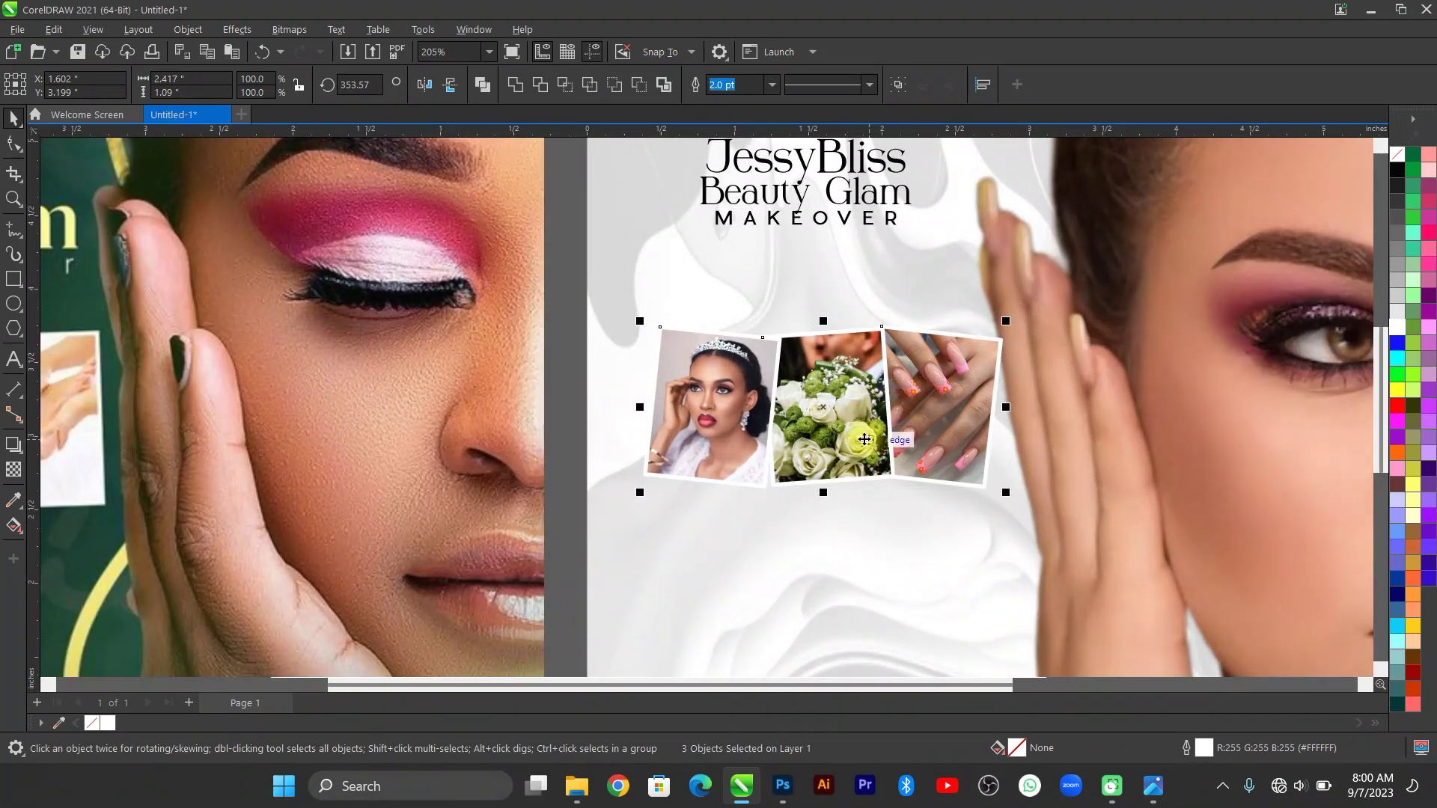
Give the three-photo strip a soft Multiply drop shadow (opacity 50, feather 15) falling just below it.
{"action": "scroll", "coordinate": [864, 440], "scroll_direction": "down", "scroll_amount": 1}
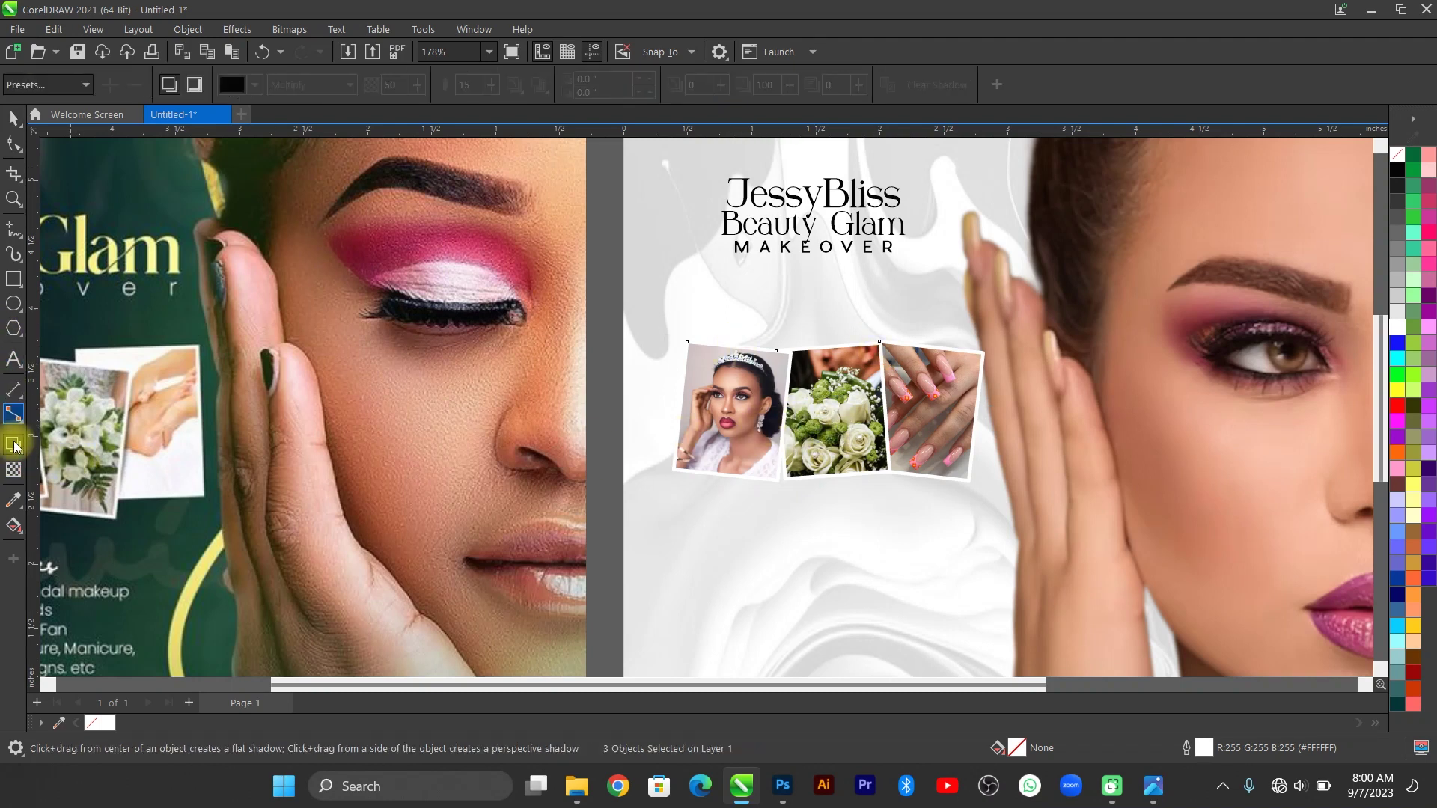
{"action": "left_click_drag", "start_coordinate": [828, 414], "coordinate": [985, 411]}
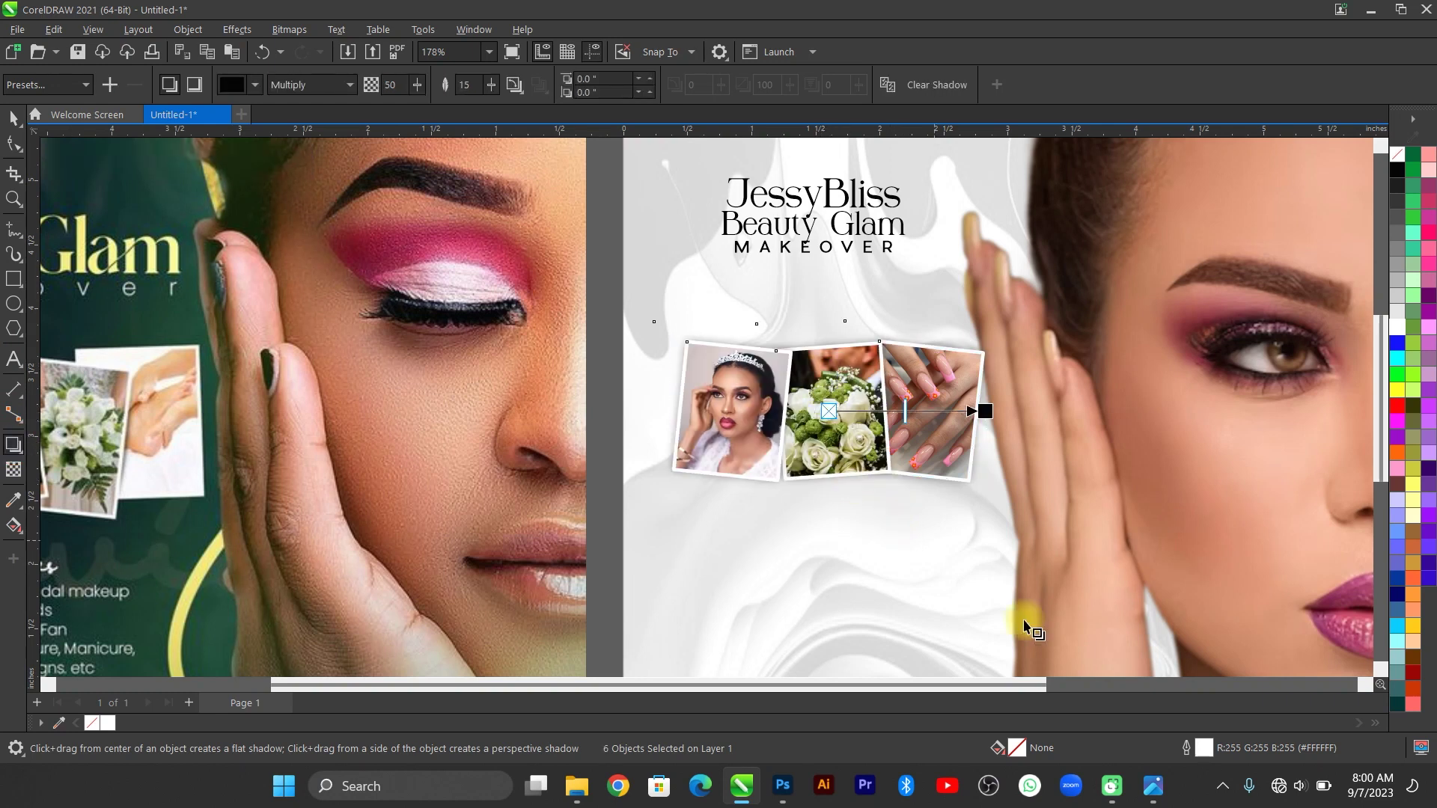
{"action": "left_click", "coordinate": [1155, 792]}
{"action": "left_click", "coordinate": [1153, 787]}
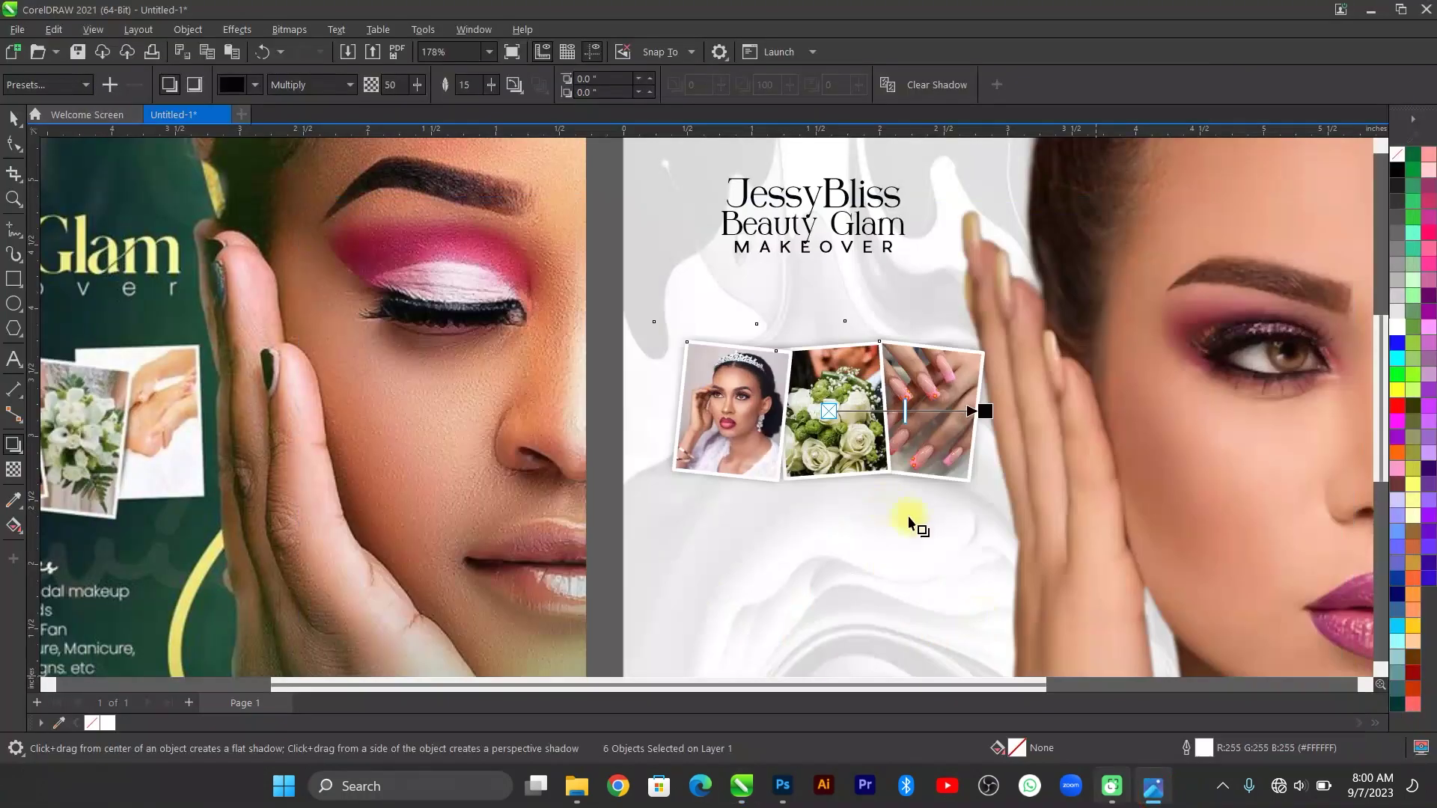
{"action": "scroll", "coordinate": [876, 483], "scroll_direction": "up", "scroll_amount": 3}
{"action": "left_click_drag", "start_coordinate": [1033, 388], "coordinate": [845, 493]}
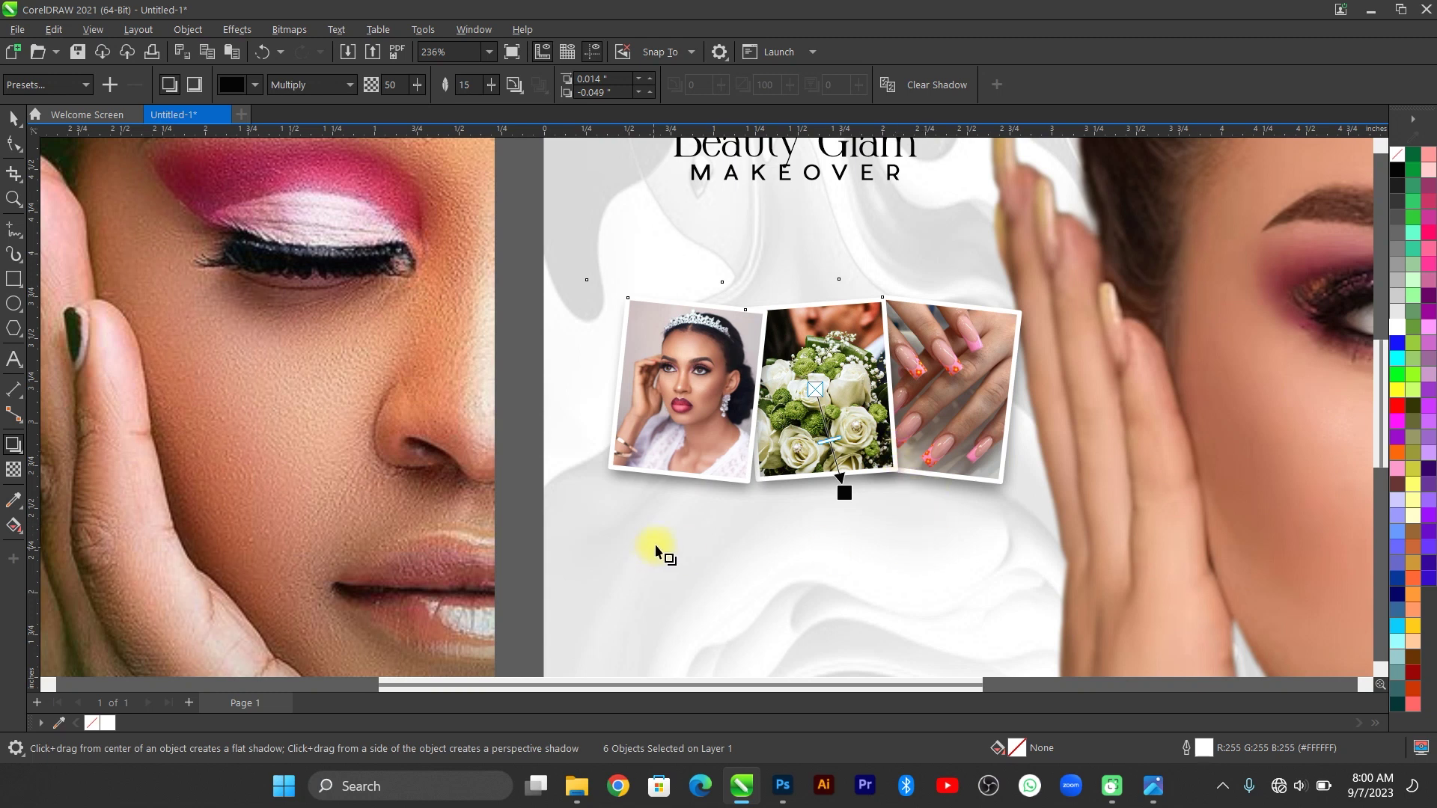
{"action": "left_click", "coordinate": [14, 118]}
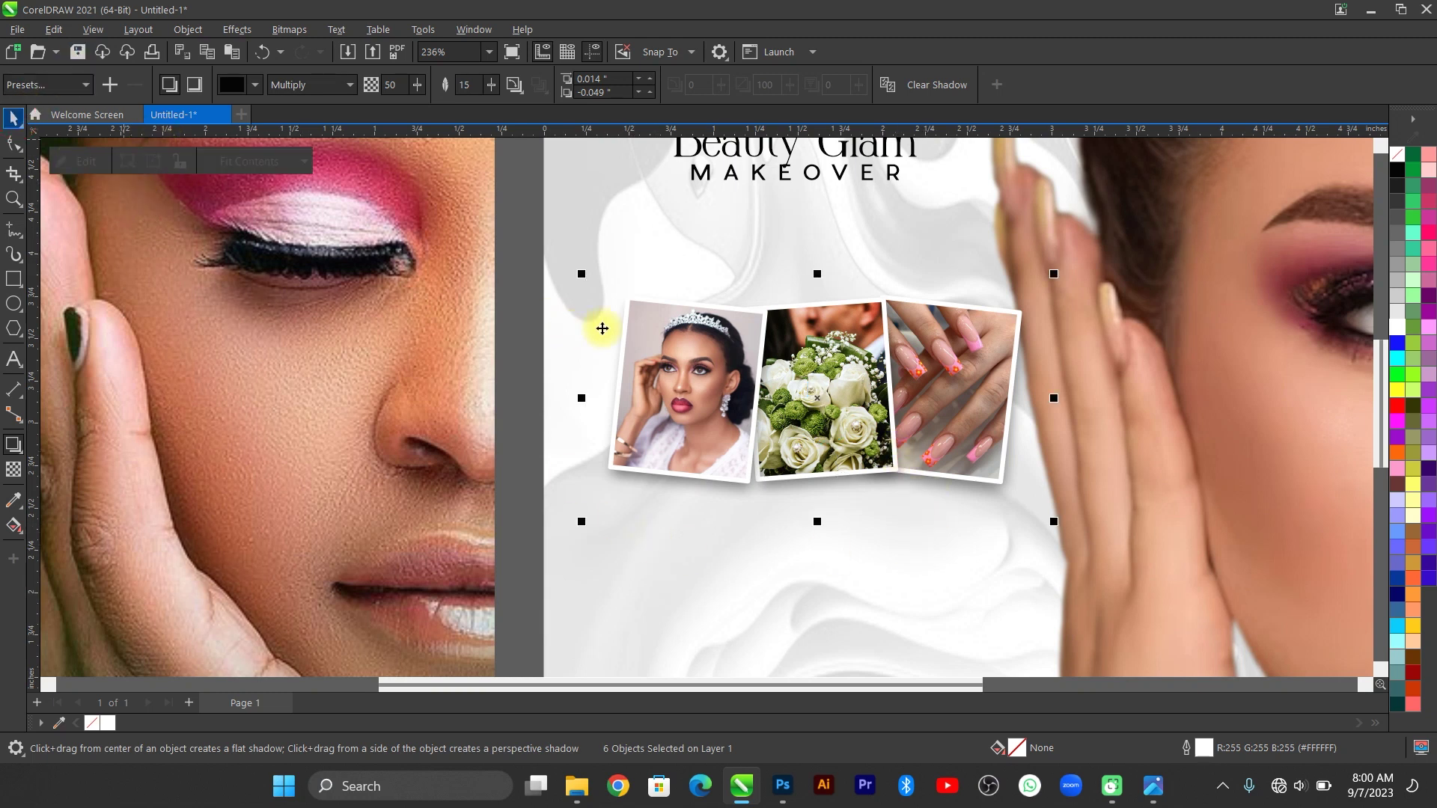
Nudge the photo strip slightly left and up.
{"action": "key", "text": "F4"}
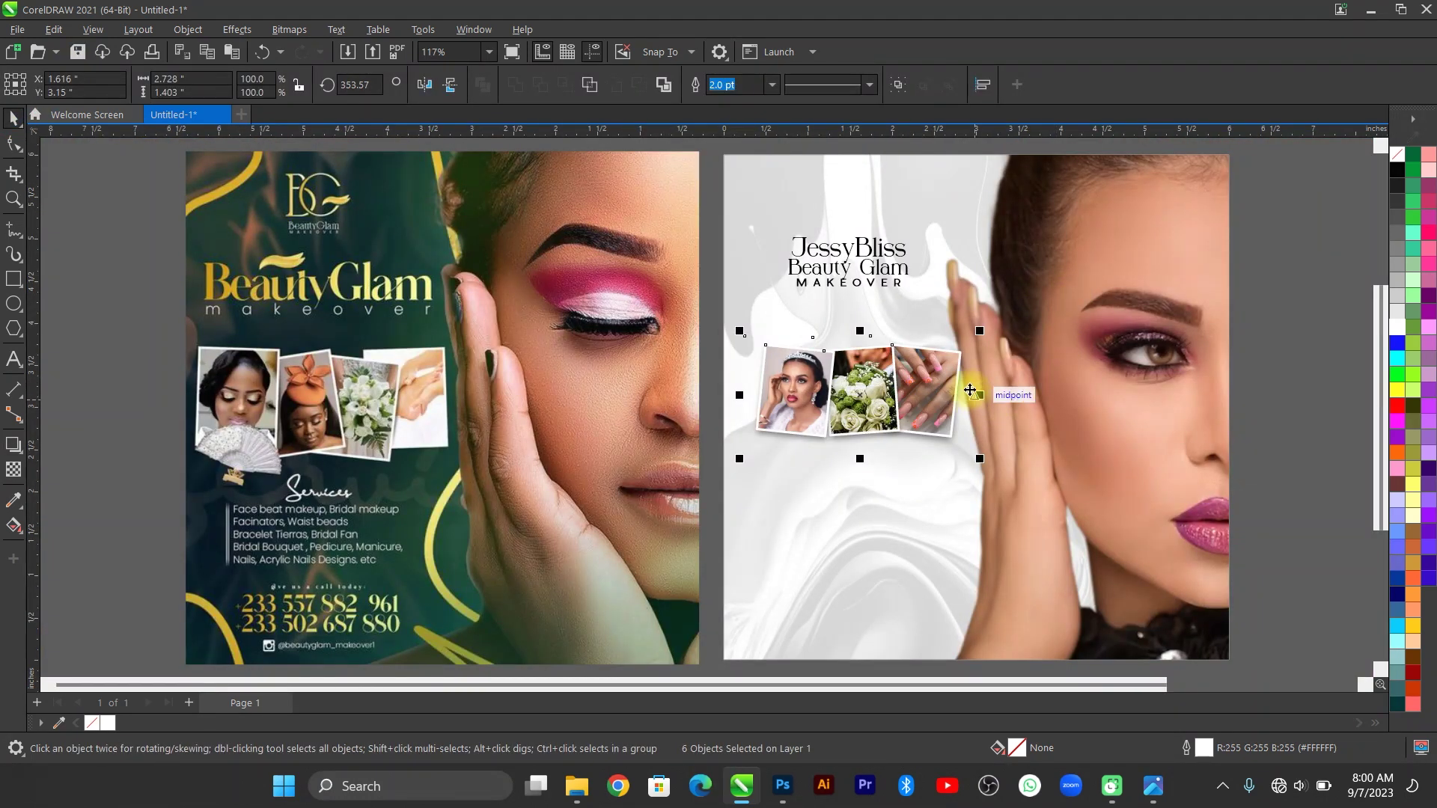
{"action": "key", "text": "Left"}
{"action": "key", "text": "Left"}
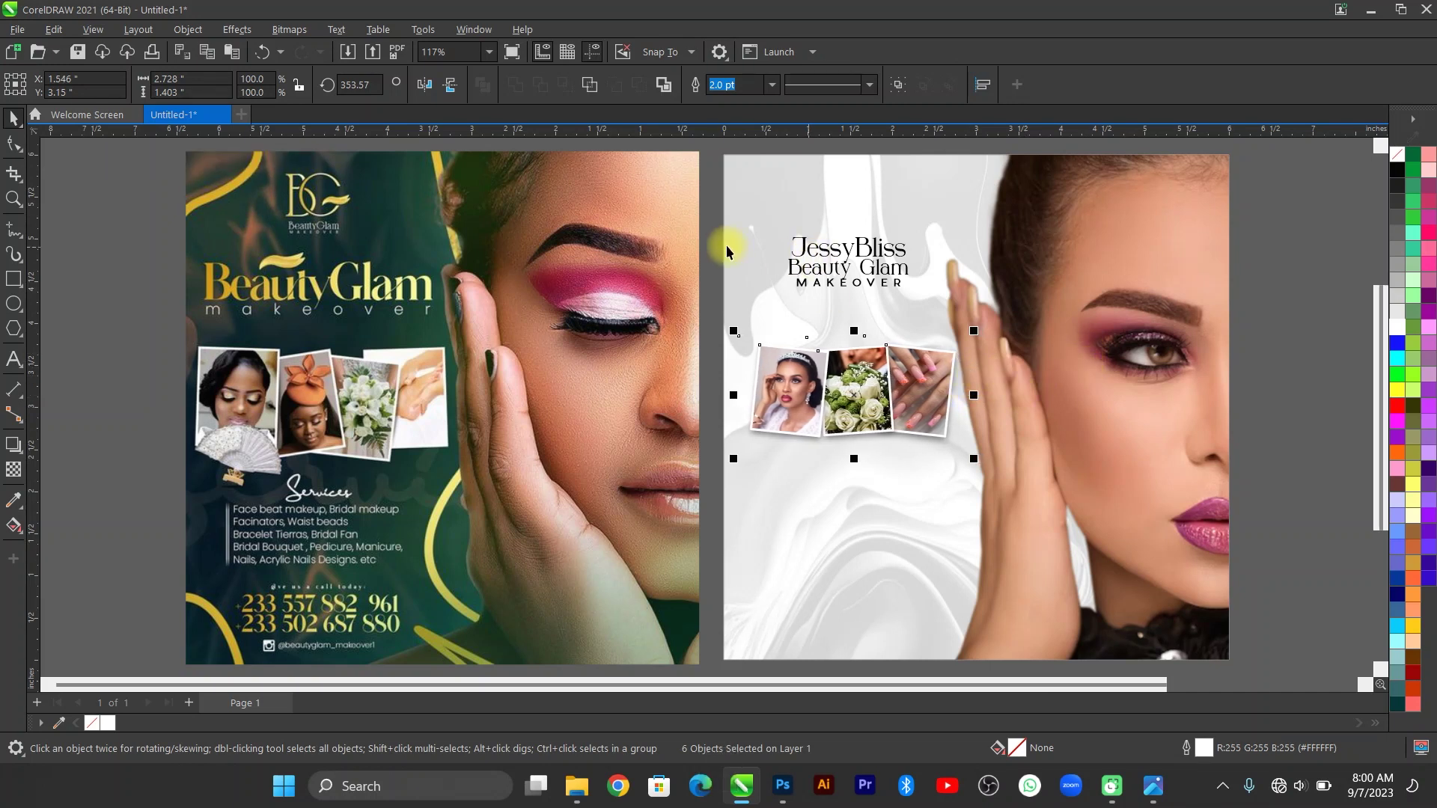
{"action": "key", "text": "Up"}
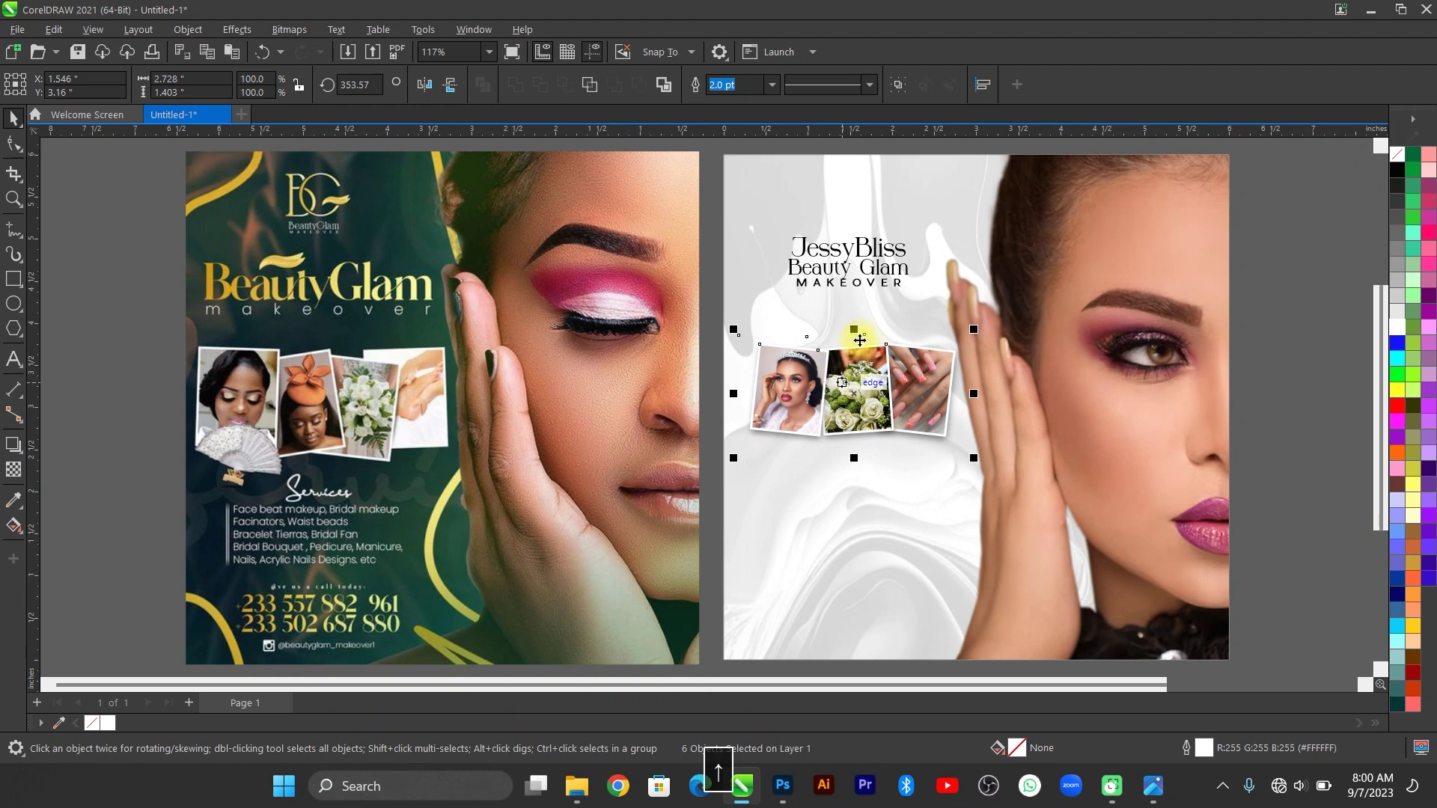
Scale the JessyBliss heading group up to about 116%, then recheck the photo strip's position.
{"action": "left_click", "coordinate": [843, 250]}
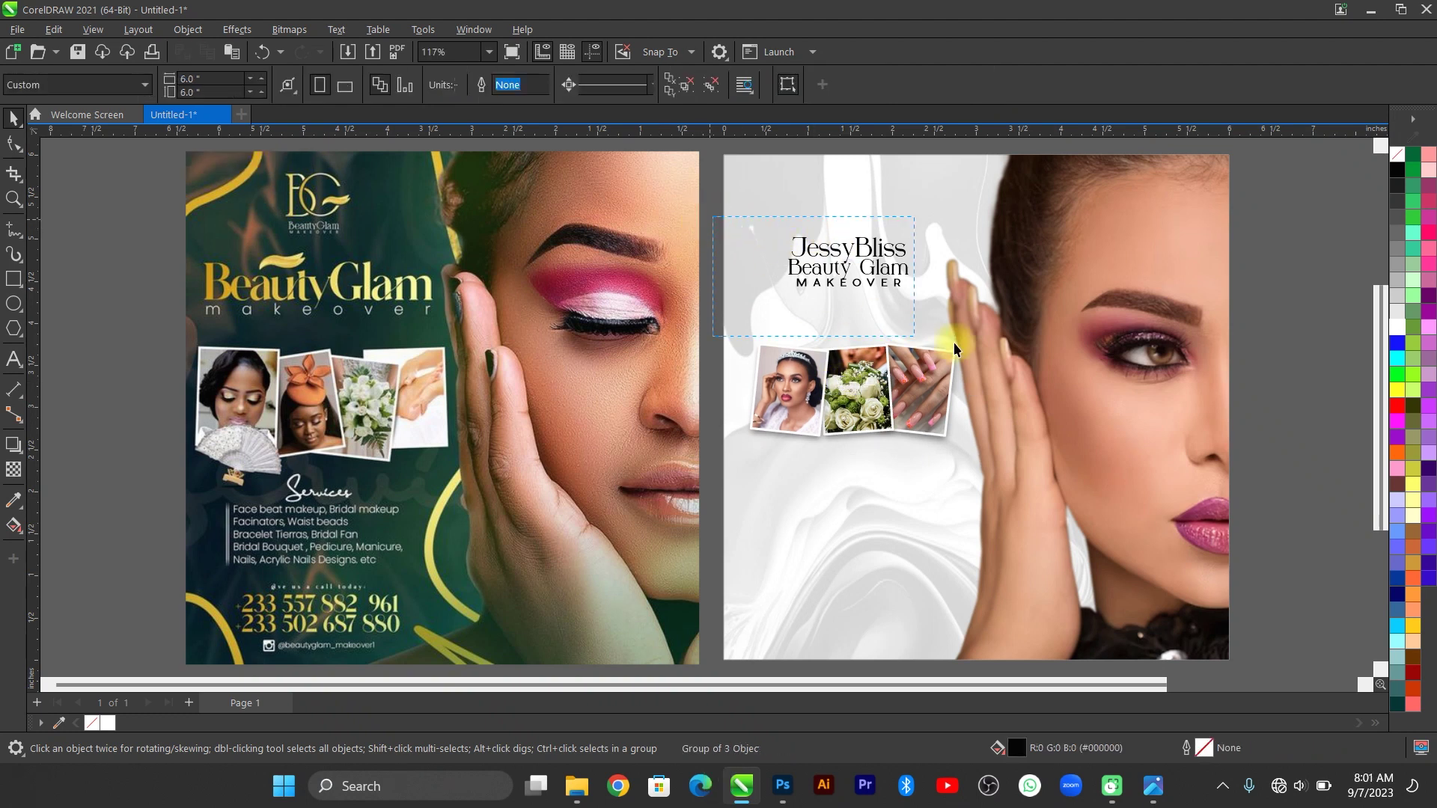
{"action": "left_click", "coordinate": [861, 263]}
{"action": "mouse_move", "coordinate": [902, 290]}
{"action": "left_mouse_down"}
{"action": "mouse_move", "coordinate": [920, 288]}
{"action": "mouse_move", "coordinate": [883, 273]}
{"action": "left_mouse_up"}
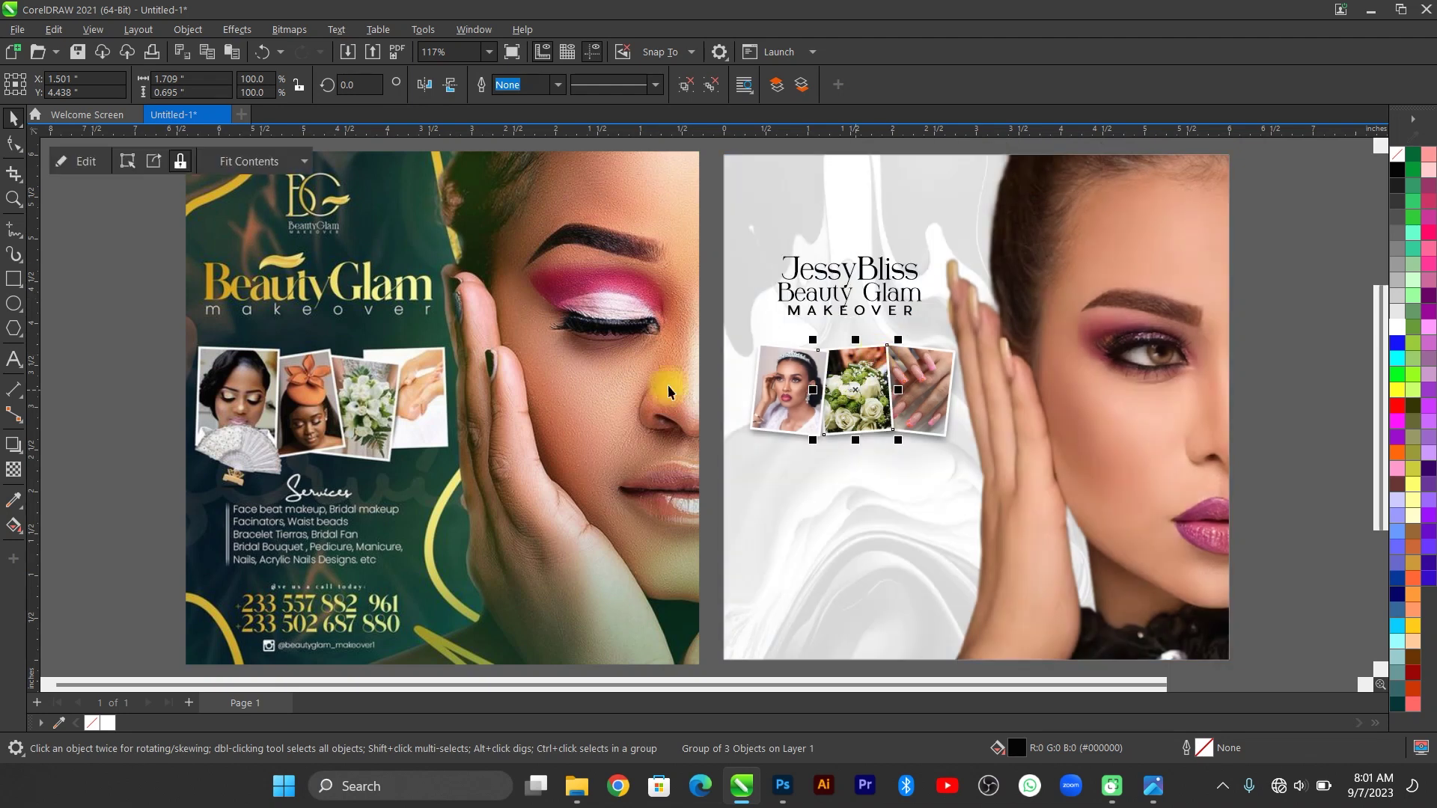
{"action": "left_click", "coordinate": [782, 393]}
{"action": "scroll", "coordinate": [868, 447], "scroll_direction": "down", "scroll_amount": 1}
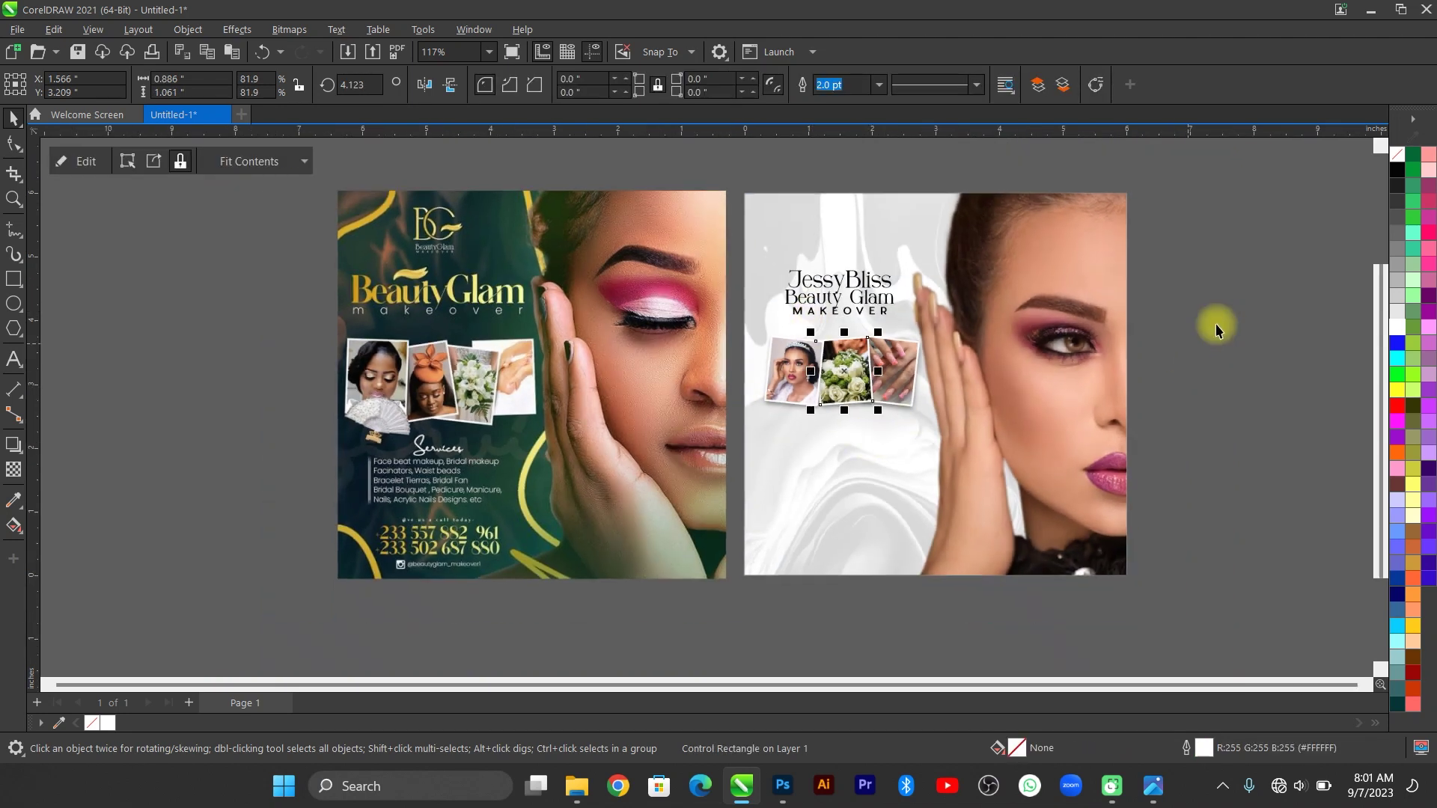
{"action": "left_click_drag", "start_coordinate": [1210, 313], "coordinate": [851, 390]}
{"action": "left_click_drag", "start_coordinate": [668, 516], "coordinate": [681, 500]}
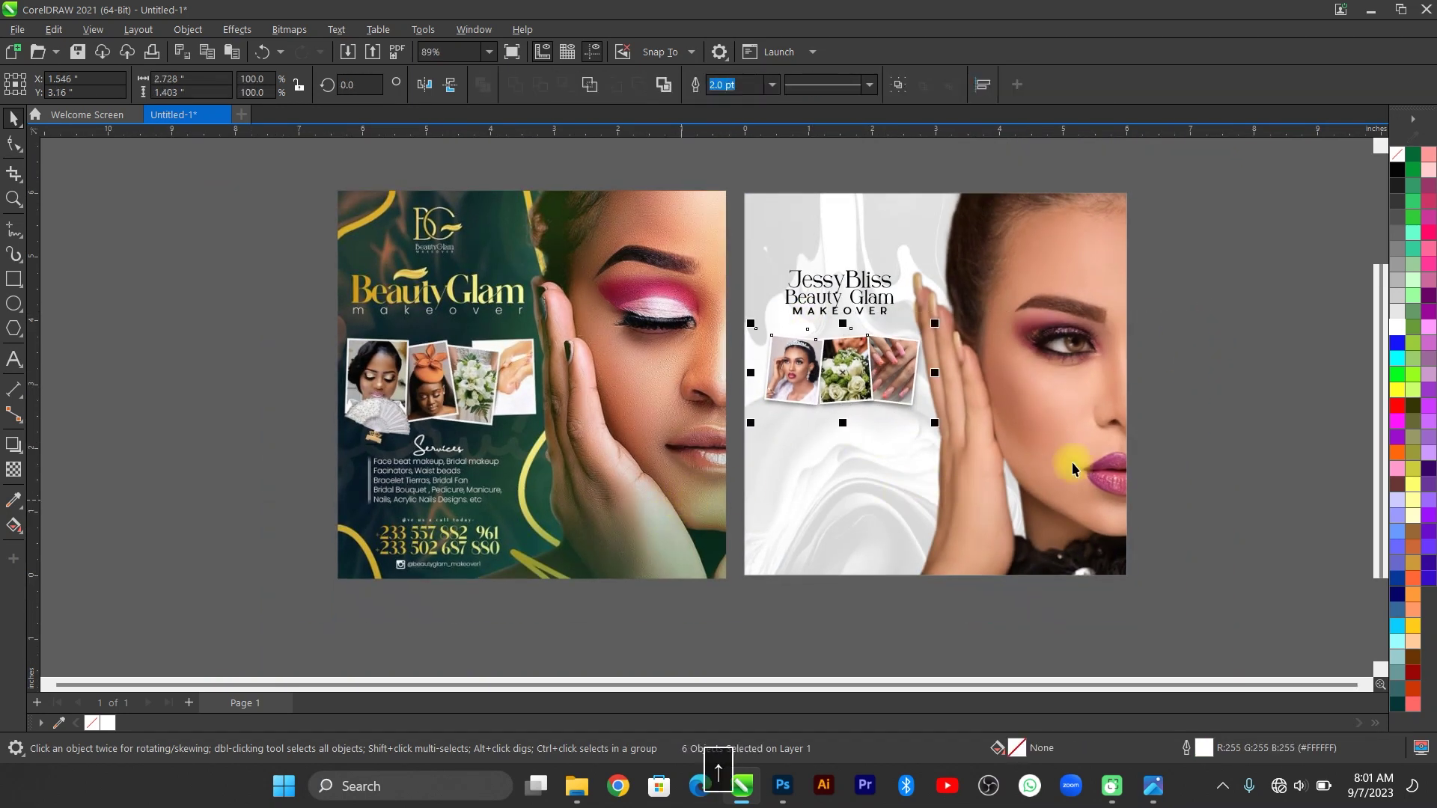
{"action": "scroll", "coordinate": [887, 546], "scroll_direction": "up", "scroll_amount": 2}
{"action": "key", "text": "Escape"}
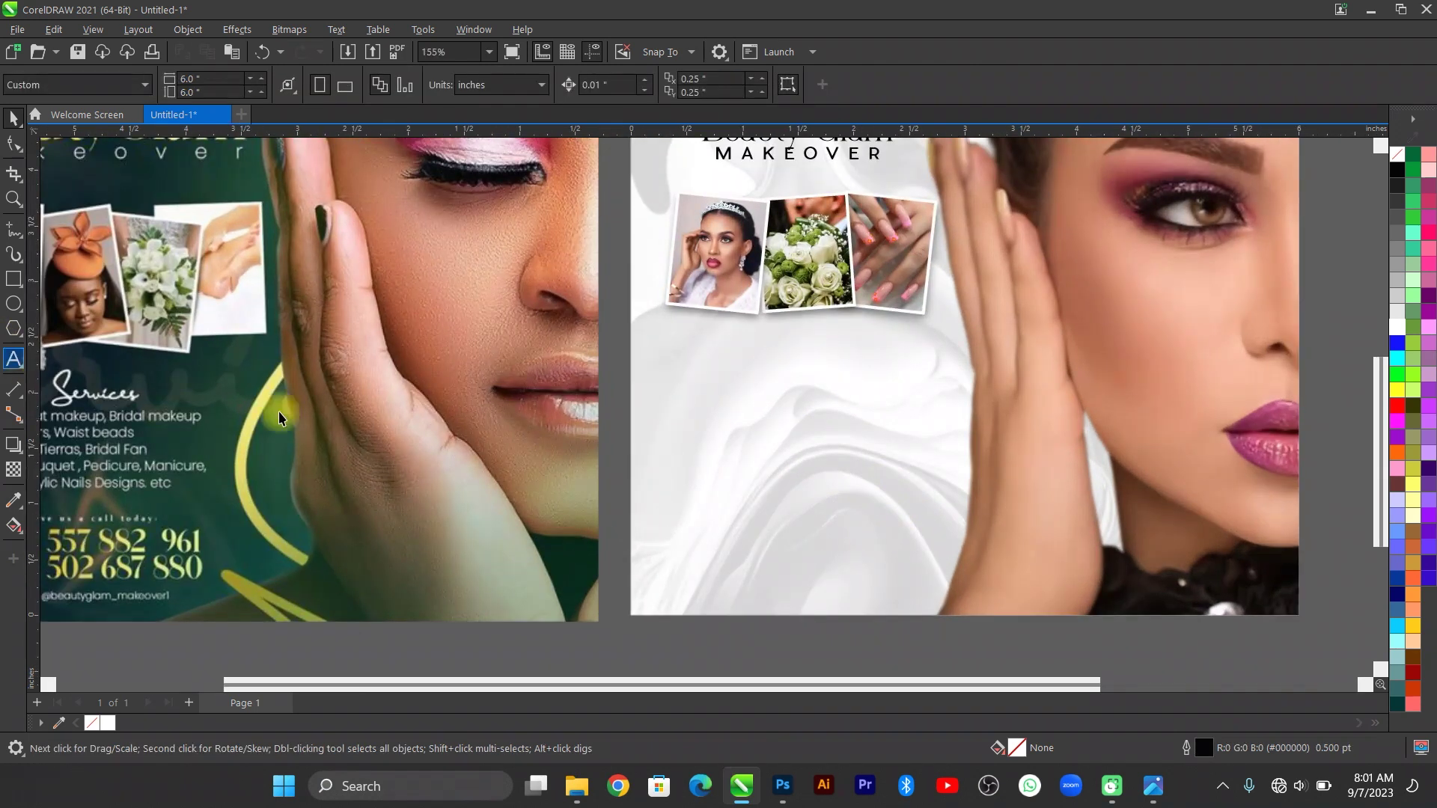
{"action": "scroll", "coordinate": [529, 450], "scroll_direction": "down", "scroll_amount": 1}
{"action": "scroll", "coordinate": [319, 443], "scroll_direction": "up", "scroll_amount": 2}
{"action": "scroll", "coordinate": [319, 443], "scroll_direction": "down", "scroll_amount": 1}
{"action": "scroll", "coordinate": [254, 468], "scroll_direction": "up", "scroll_amount": 2}
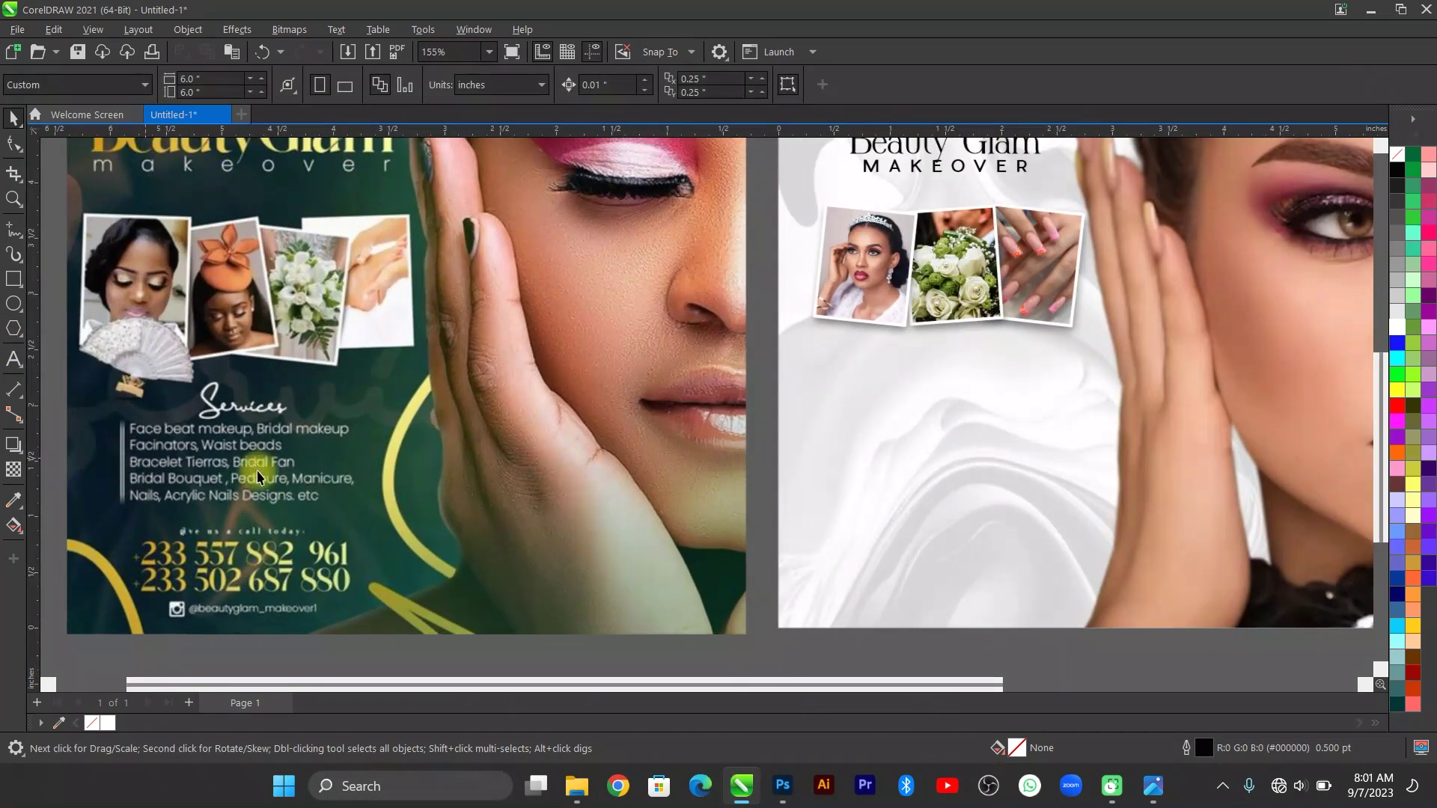
Type 'Facebeat Makeup, Bridal Makeup' below the photos, correcting the 'Maekup' typo.
{"action": "left_click", "coordinate": [916, 404]}
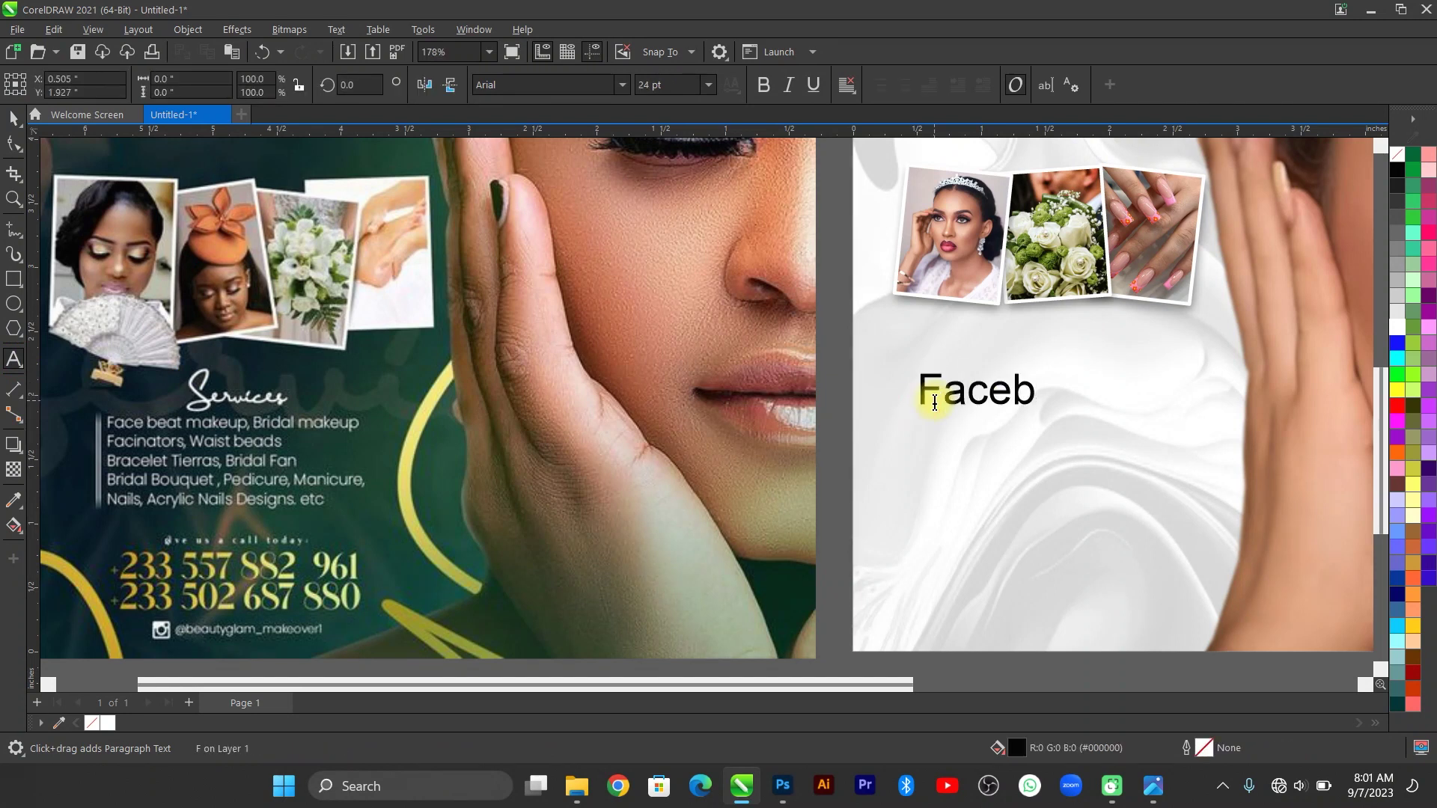
{"action": "type", "text": "Facebeat Makeup"}
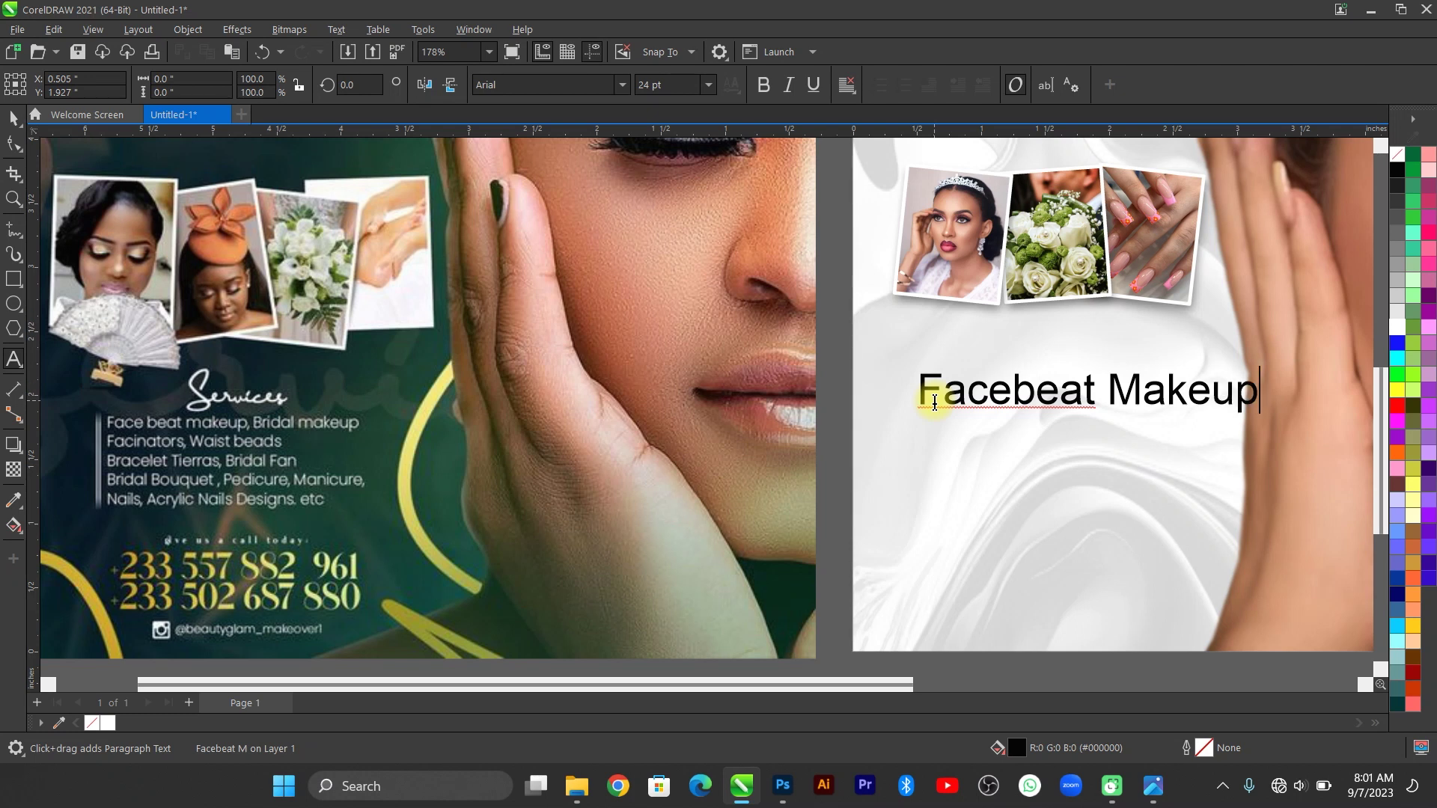
{"action": "type", "text": ", Brid"}
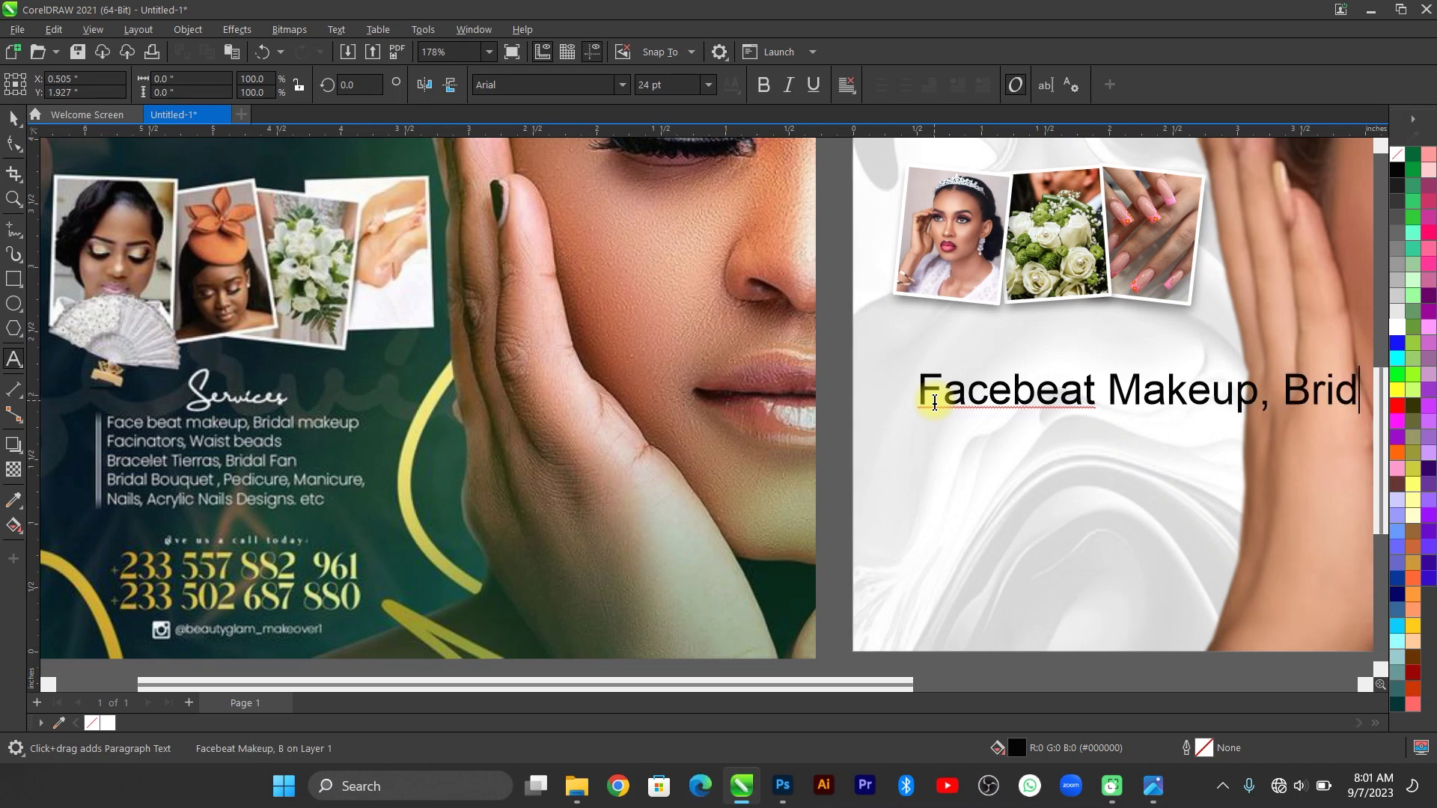
{"action": "type", "text": "al Ma"}
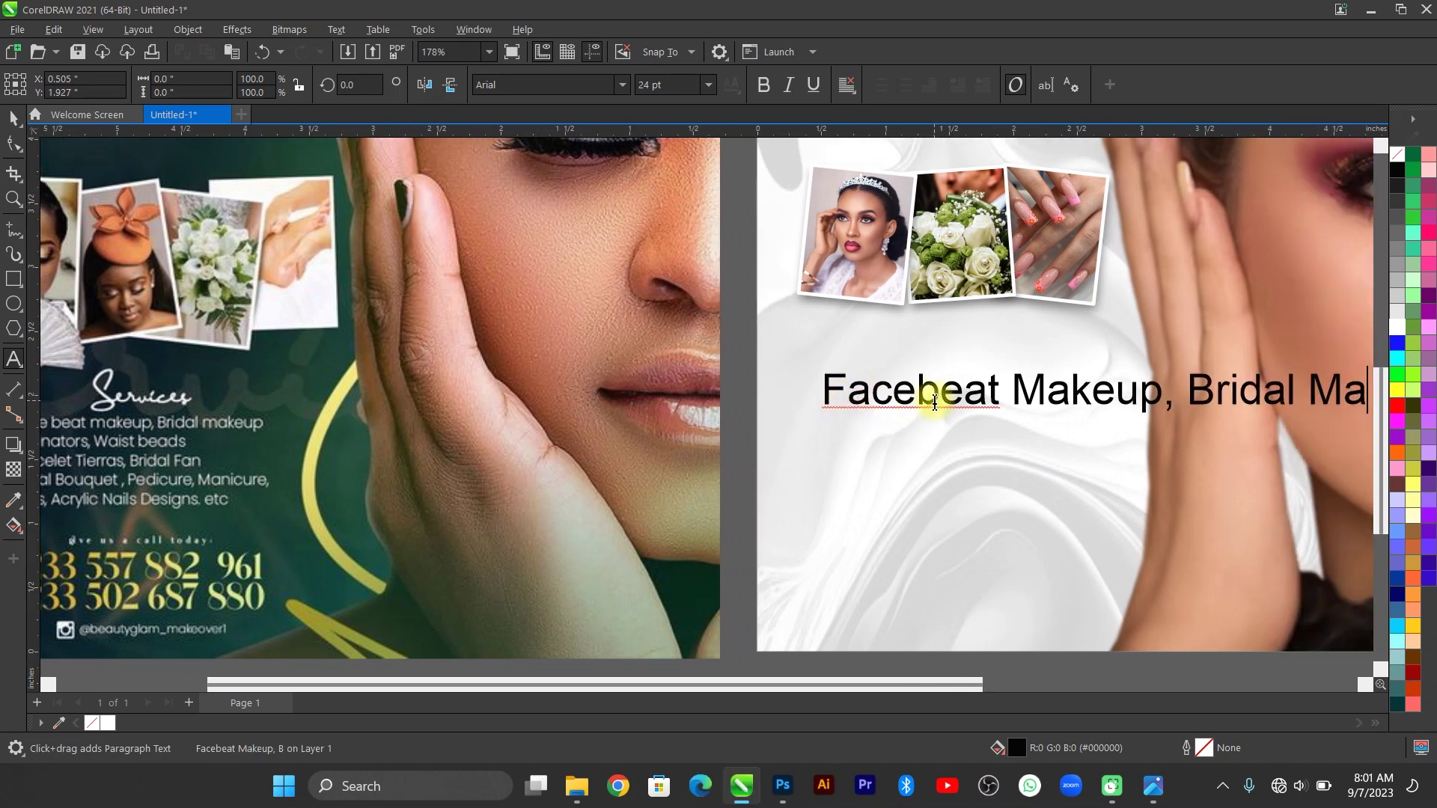
{"action": "type", "text": "ekup"}
{"action": "key", "text": "Left"}
{"action": "key", "text": "Left"}
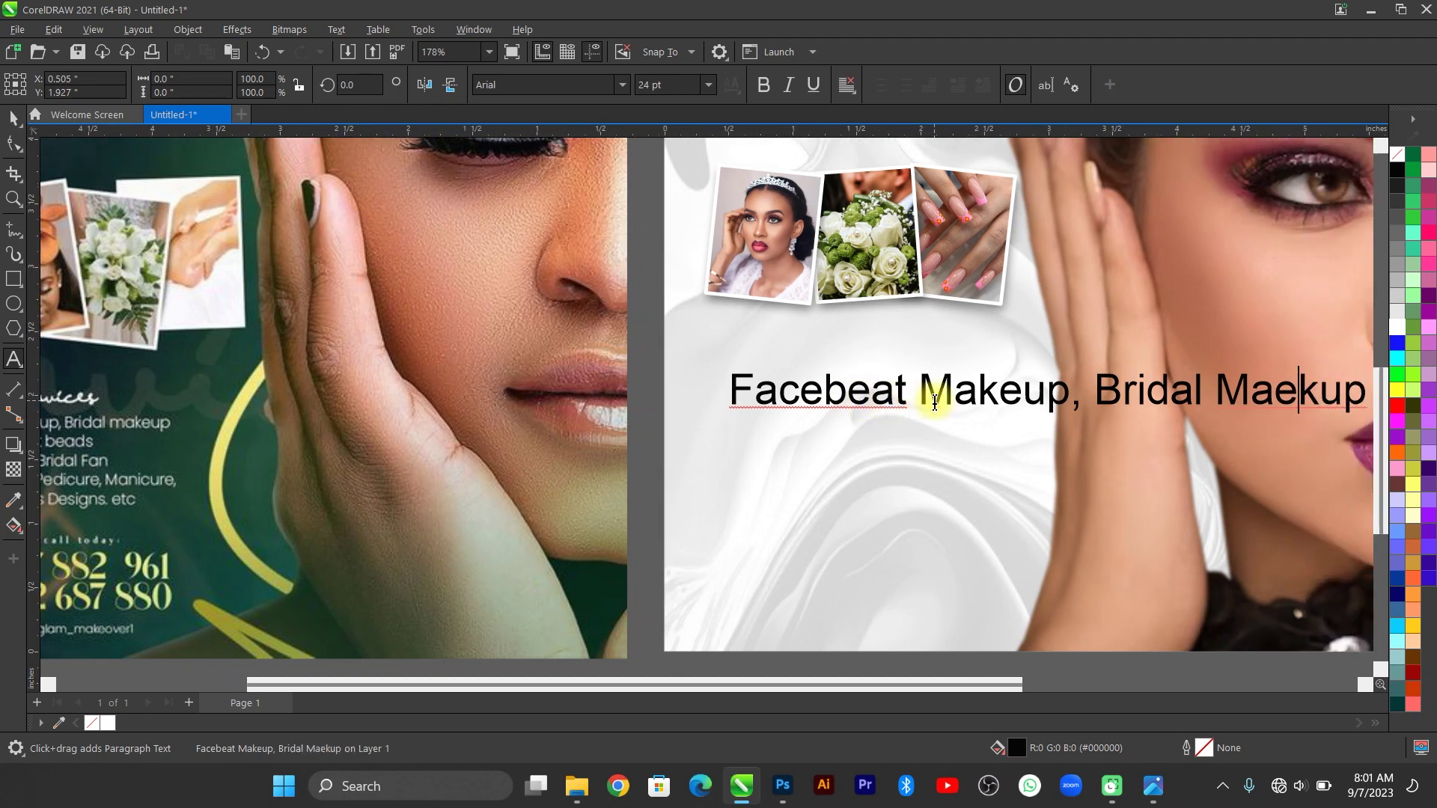
{"action": "key", "text": "BackSpace"}
{"action": "type", "text": "e"}
{"action": "key", "text": "BackSpace"}
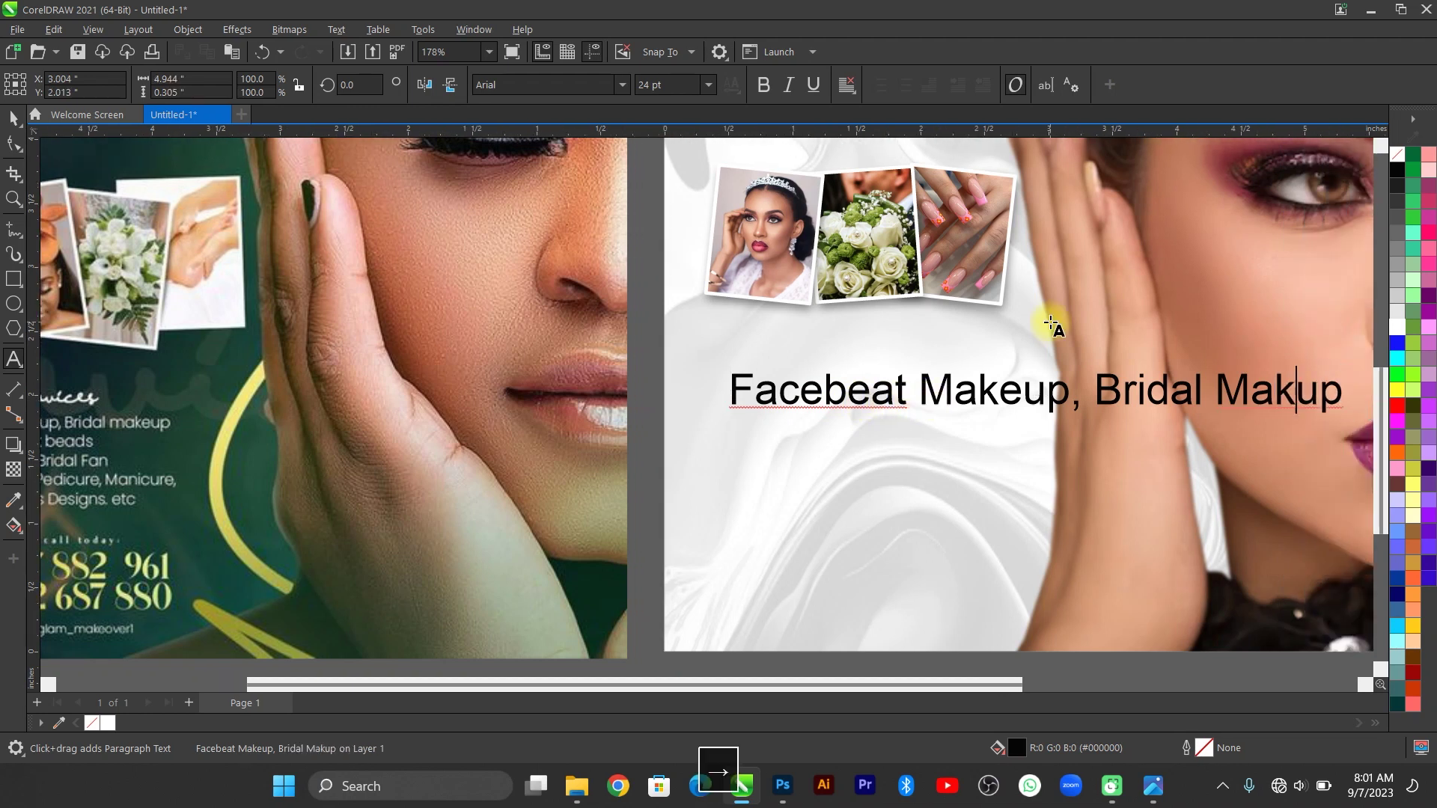
Set the services line's font to Pier Sans and bring up its font sizes.
{"action": "left_click", "coordinate": [13, 117]}
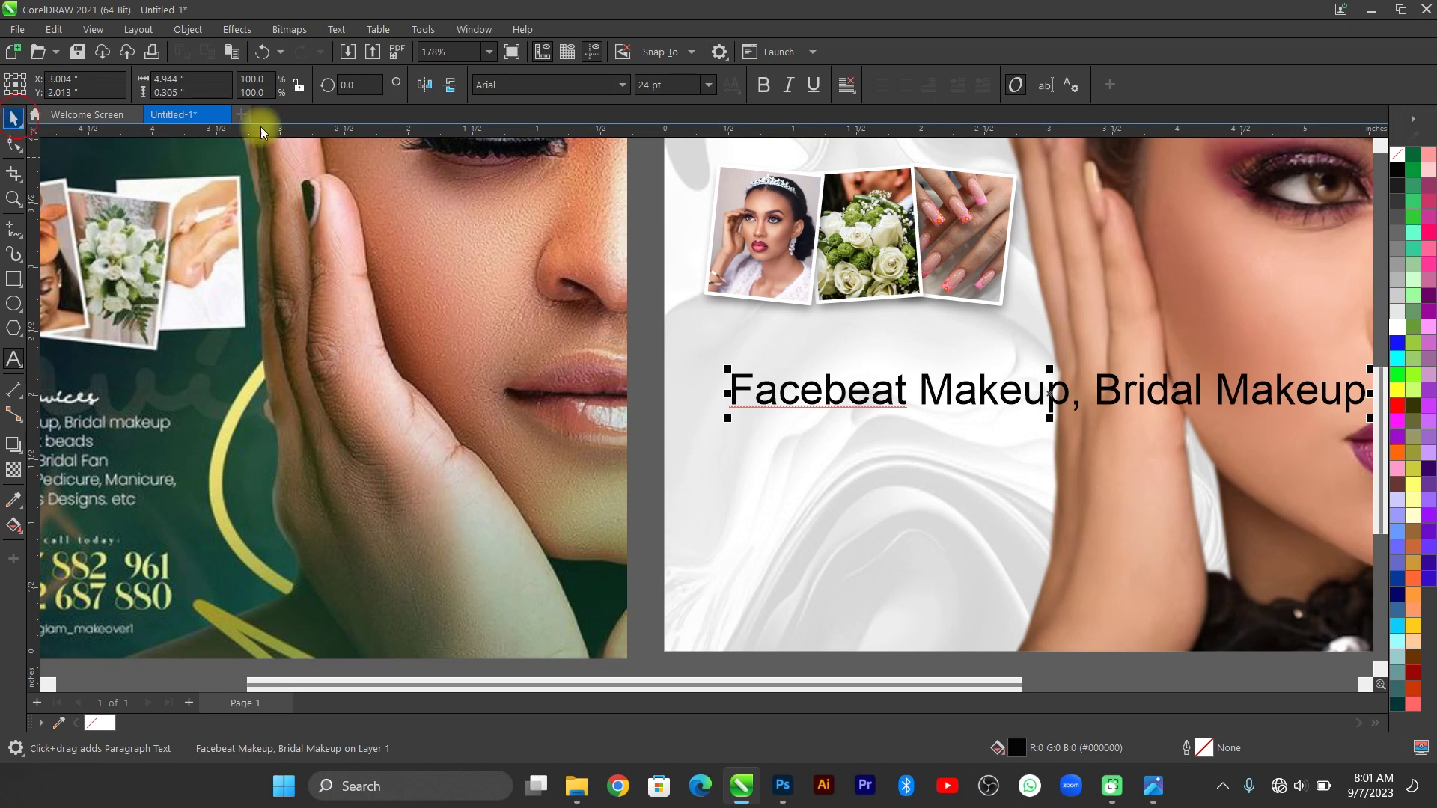
{"action": "left_click", "coordinate": [622, 84]}
{"action": "left_click", "coordinate": [563, 160]}
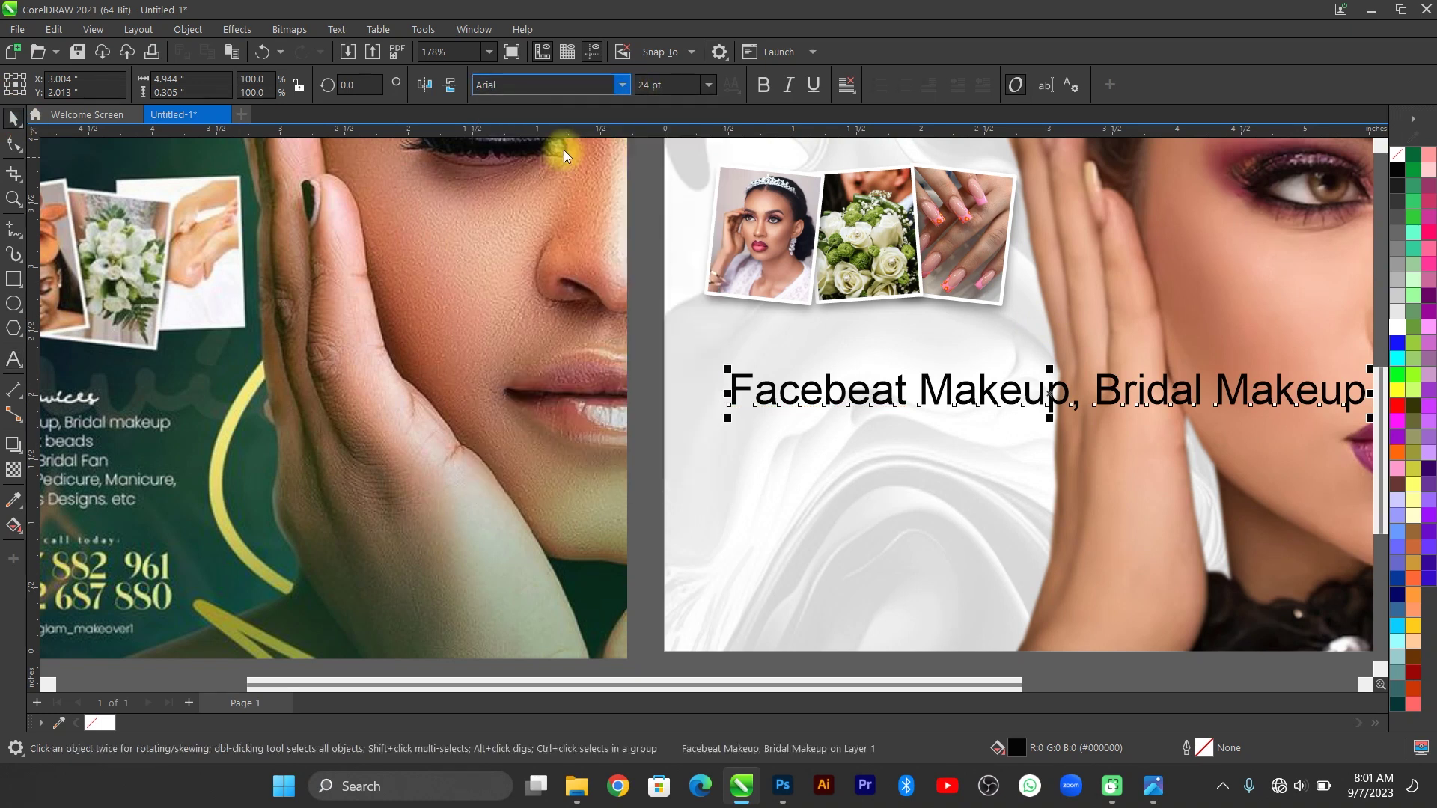
{"action": "left_click", "coordinate": [620, 85]}
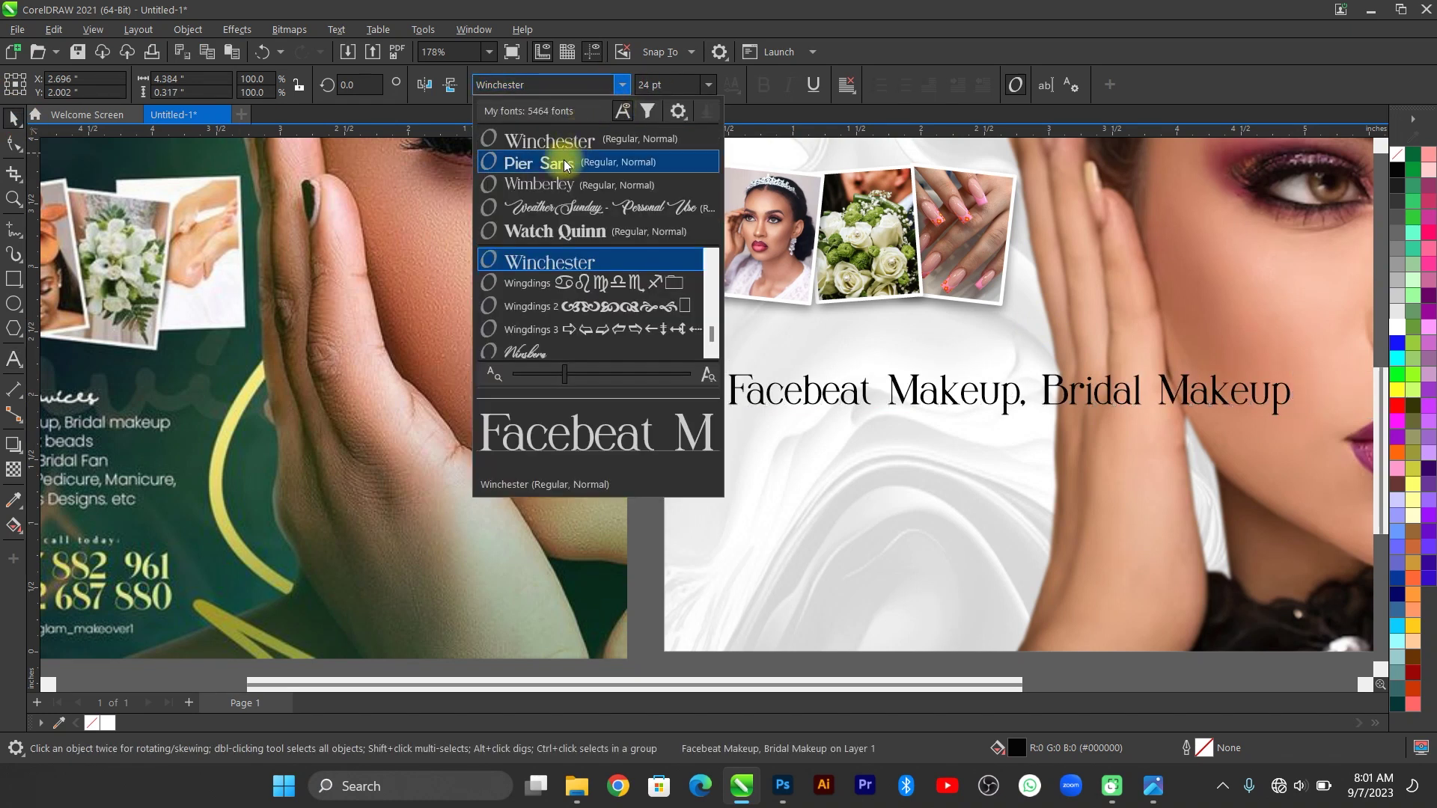
{"action": "left_click", "coordinate": [692, 84]}
{"action": "key", "text": "alt+Down"}
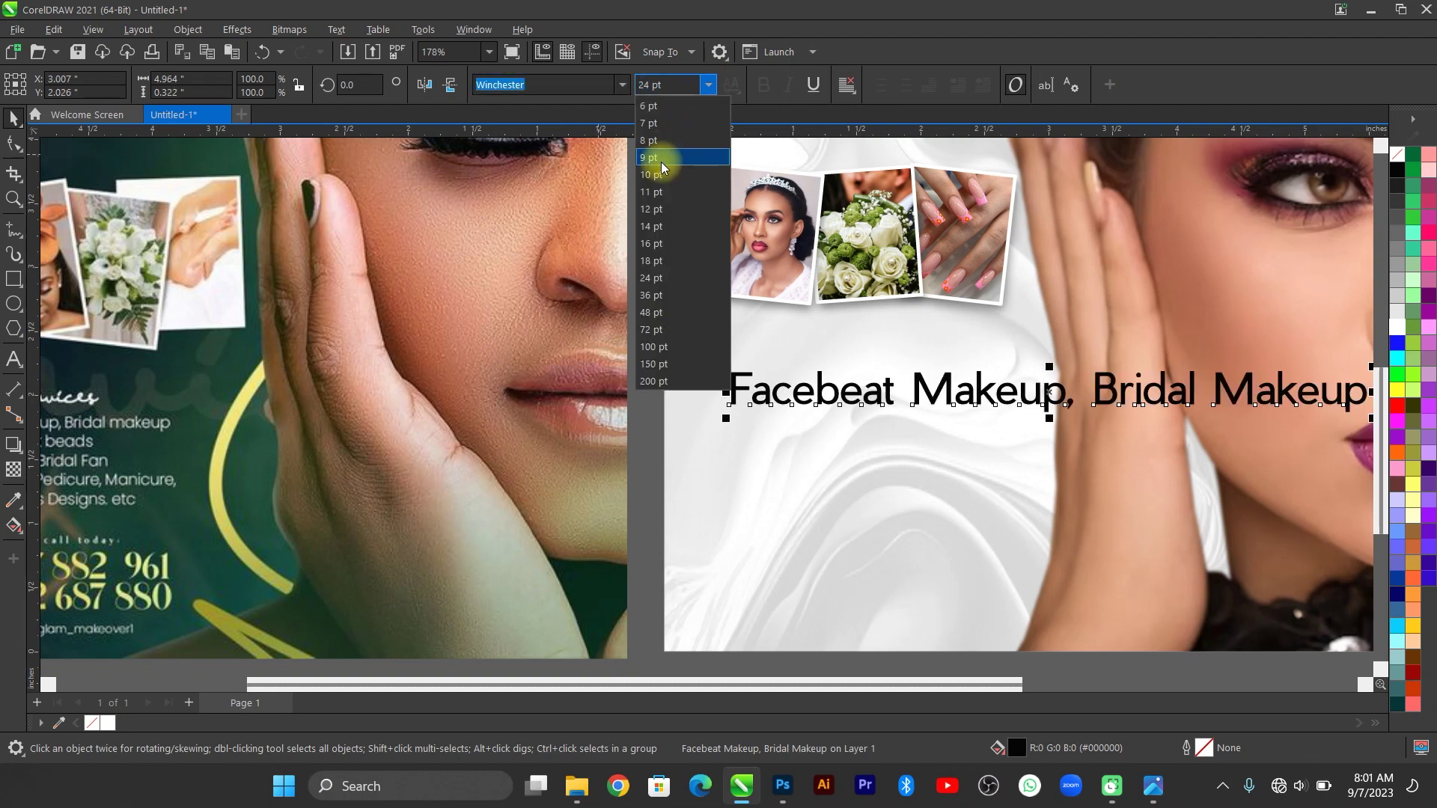
{"action": "scroll", "coordinate": [973, 488], "scroll_direction": "down", "scroll_amount": 1}
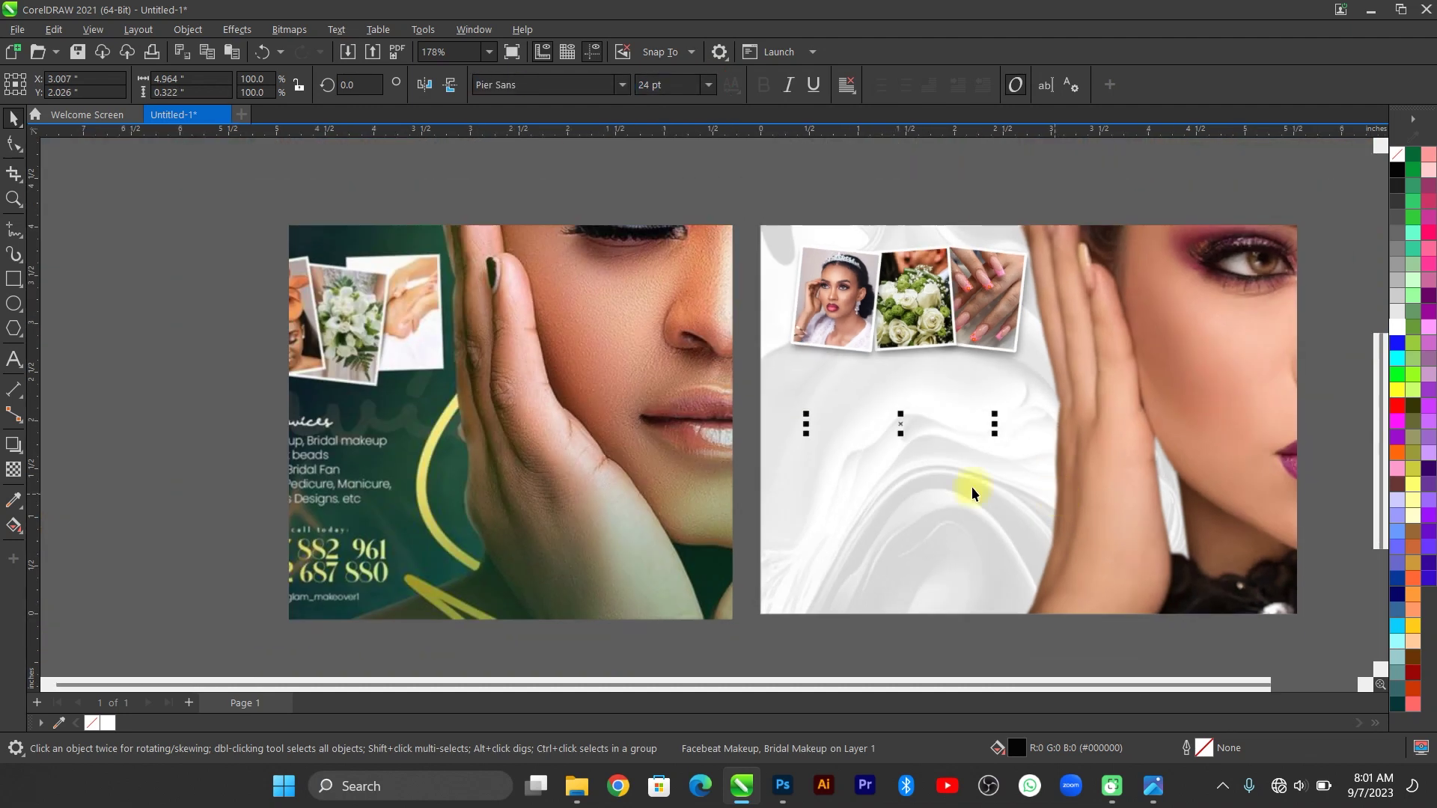
{"action": "scroll", "coordinate": [429, 494], "scroll_direction": "up", "scroll_amount": 1}
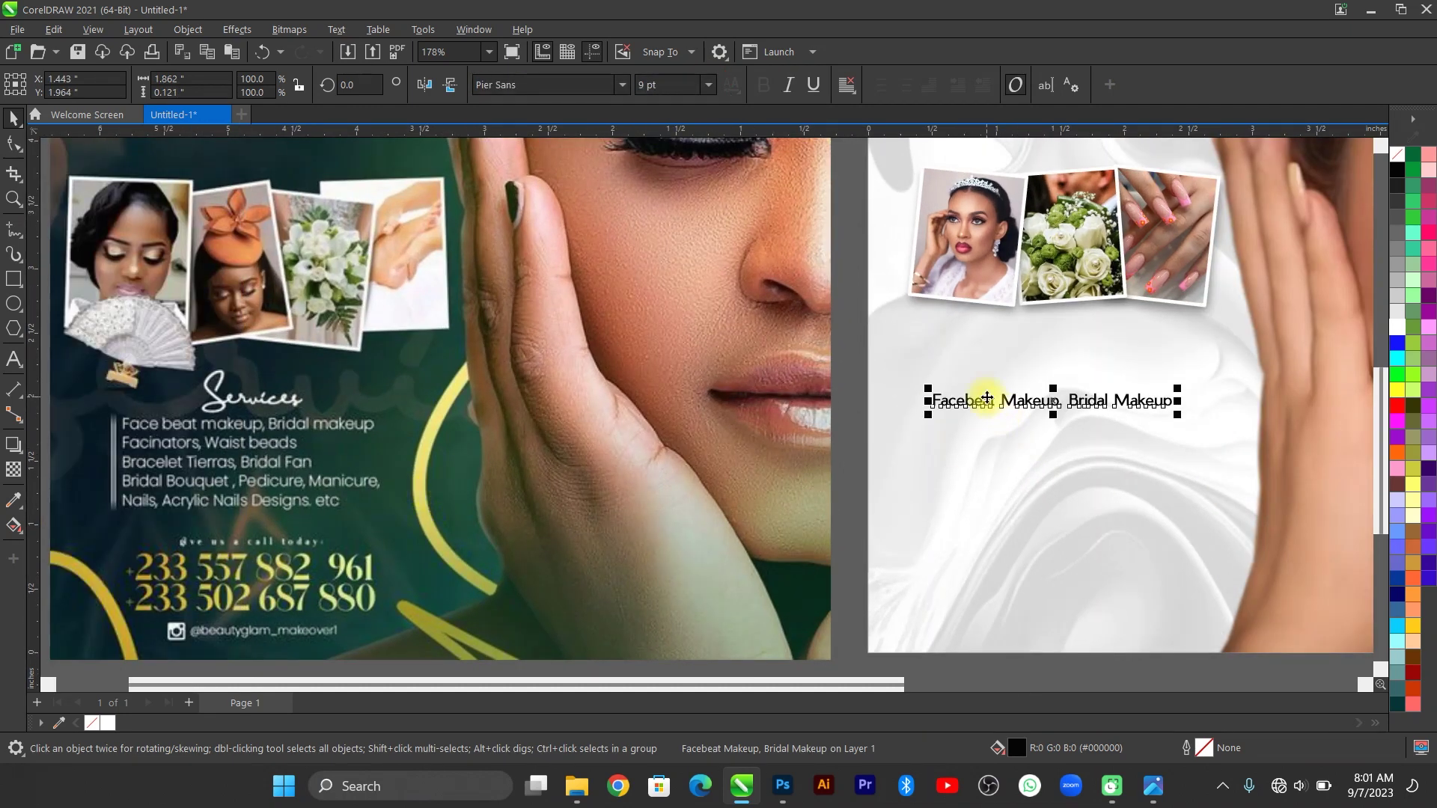
Extend the services text to five lines, from 'Facinators, Waist Beads' through 'Nails, Acrylic Nails Designs, etc'.
{"action": "left_click", "coordinate": [987, 400]}
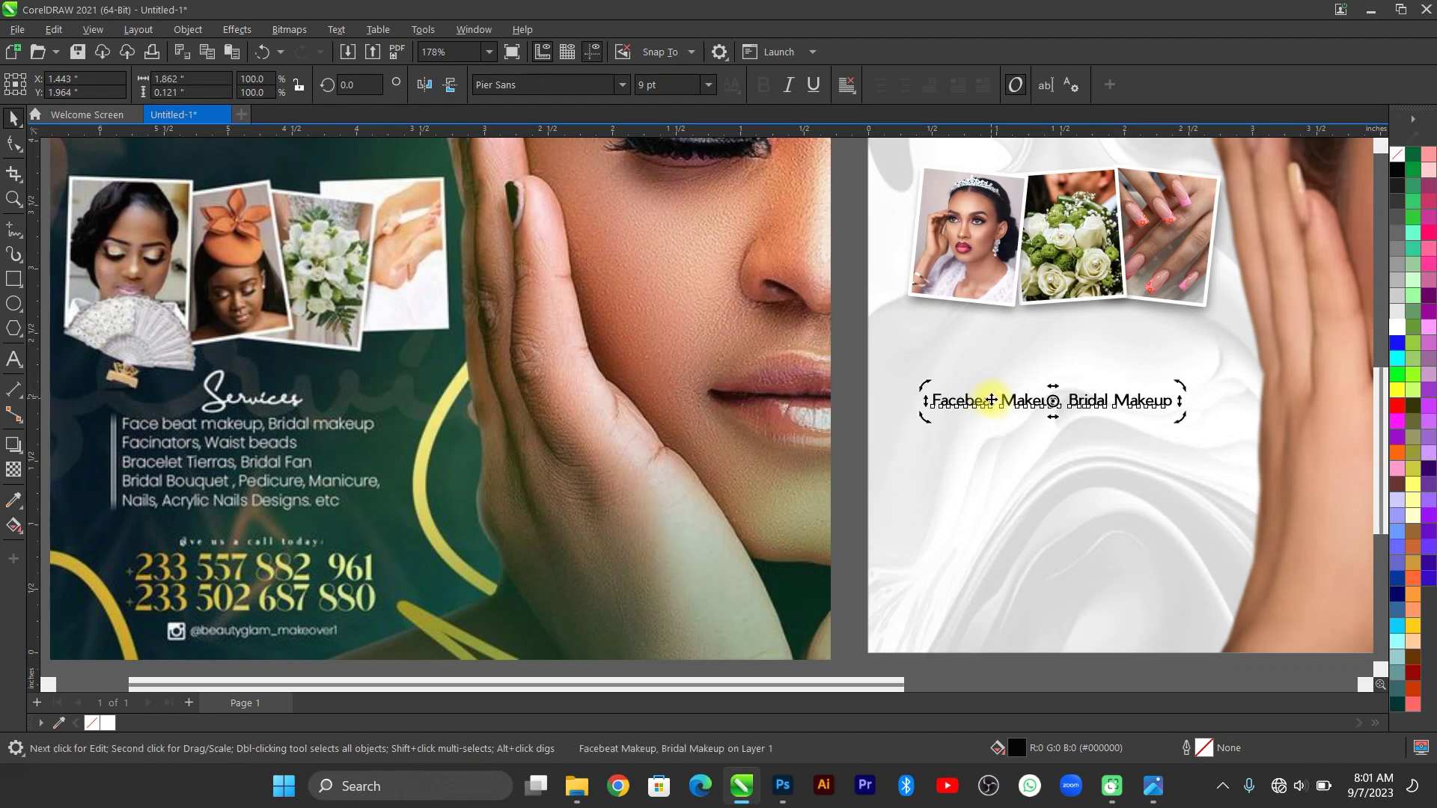
{"action": "double_click", "coordinate": [1044, 404]}
{"action": "key", "text": "End"}
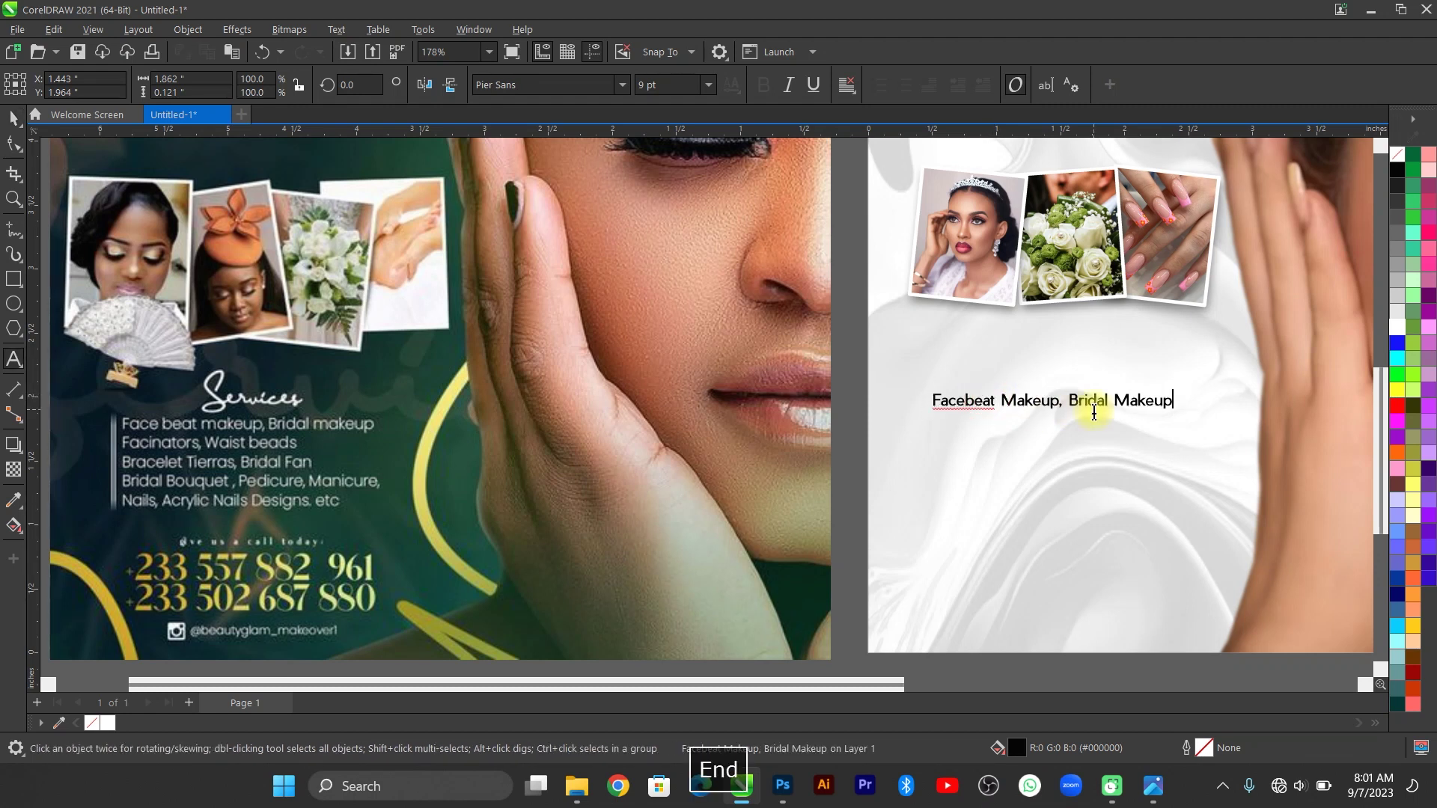
{"action": "key", "text": "Return"}
{"action": "type", "text": "Facinat"}
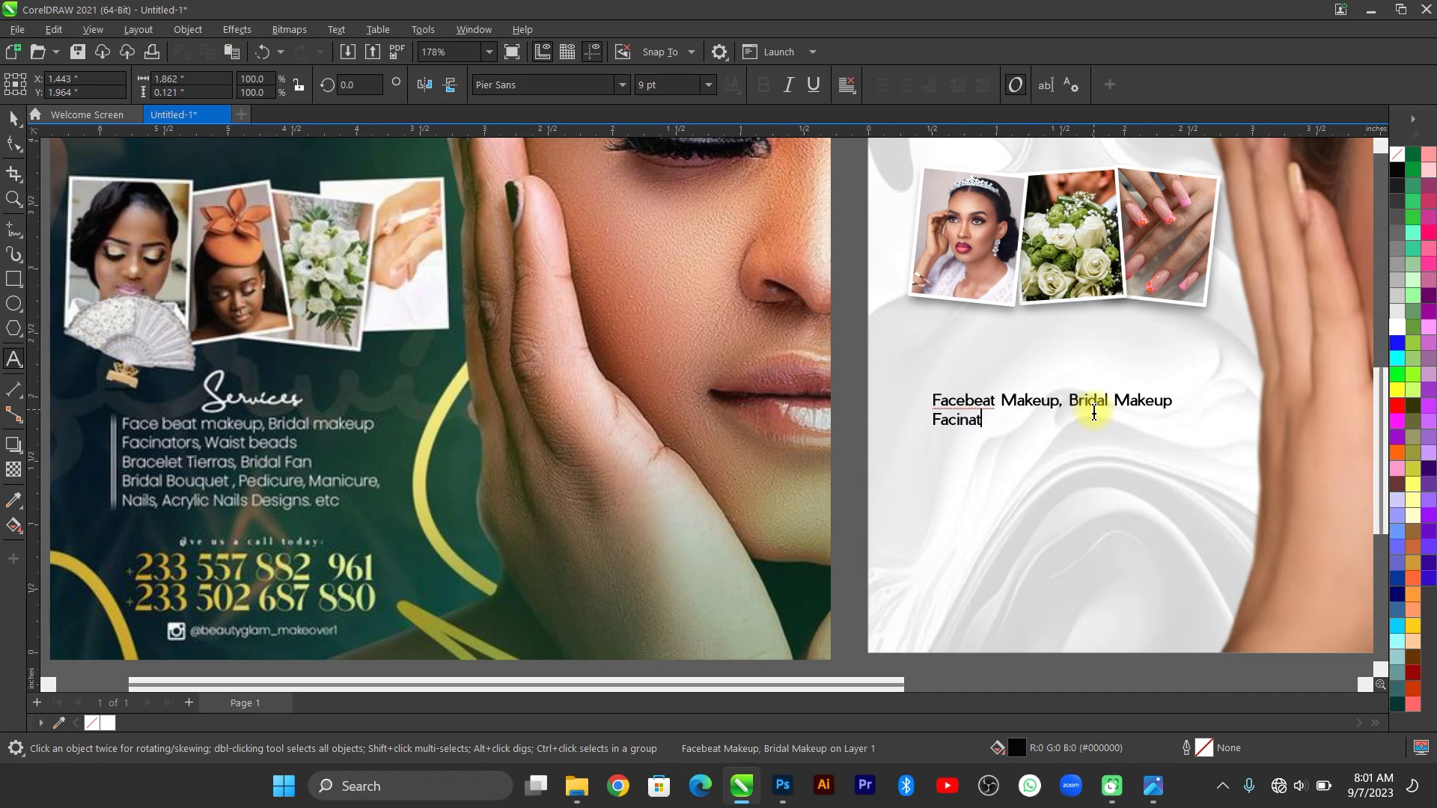
{"action": "type", "text": "ors, Waist Beads Bracelet"}
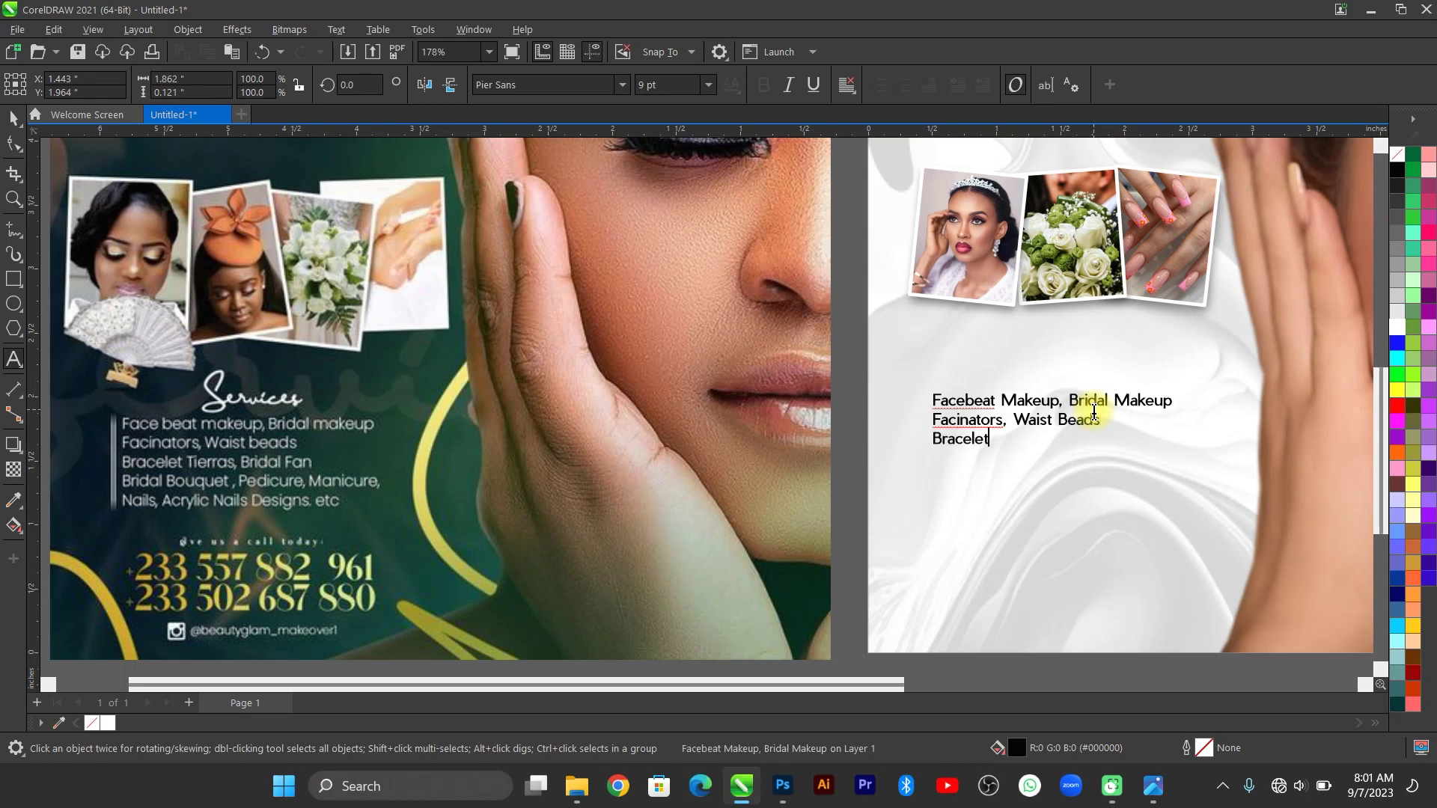
{"action": "type", "text": " Tierras, Bridal Fan Bridal"}
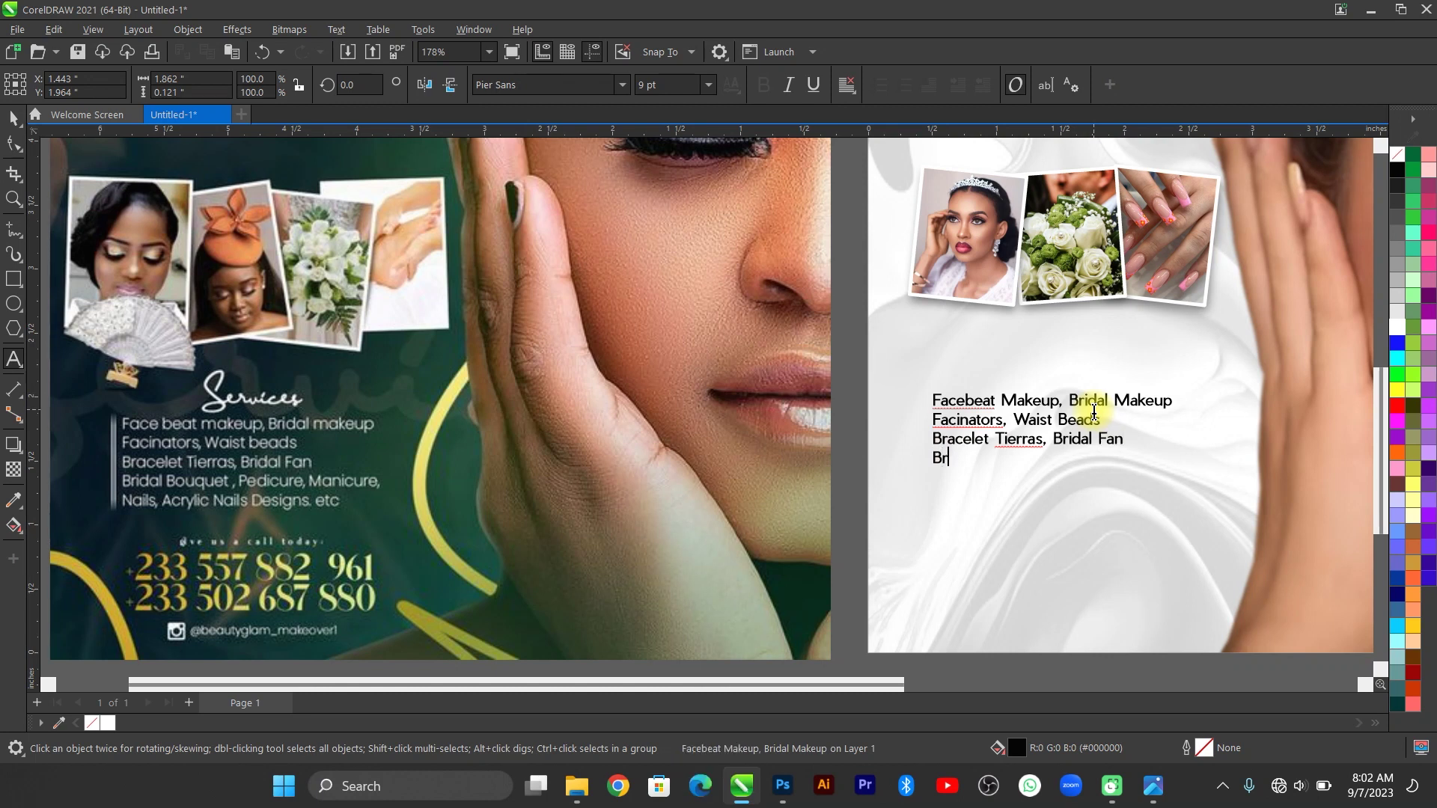
{"action": "type", "text": " Bouquet, Pe"}
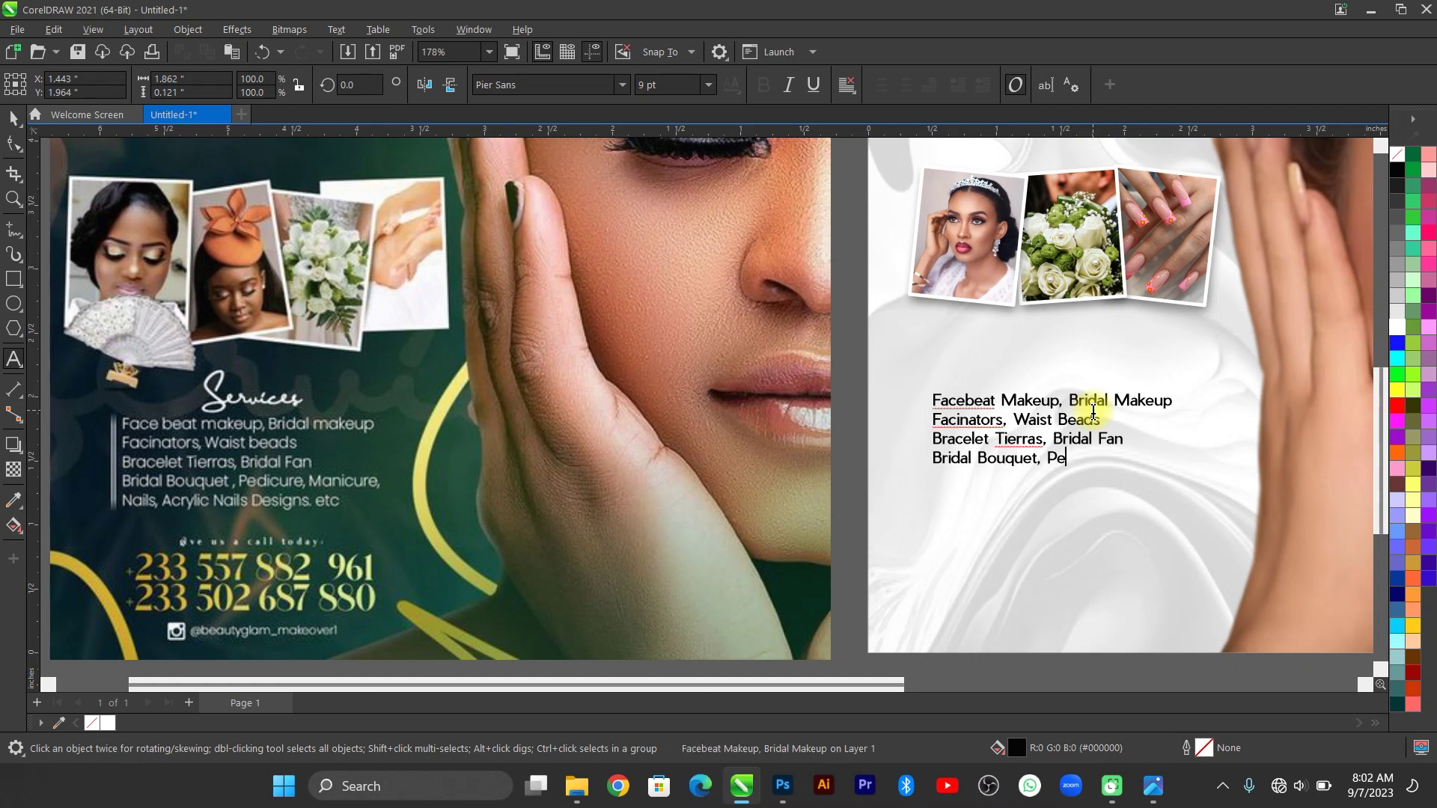
{"action": "type", "text": "dicure, Manicure Nails"}
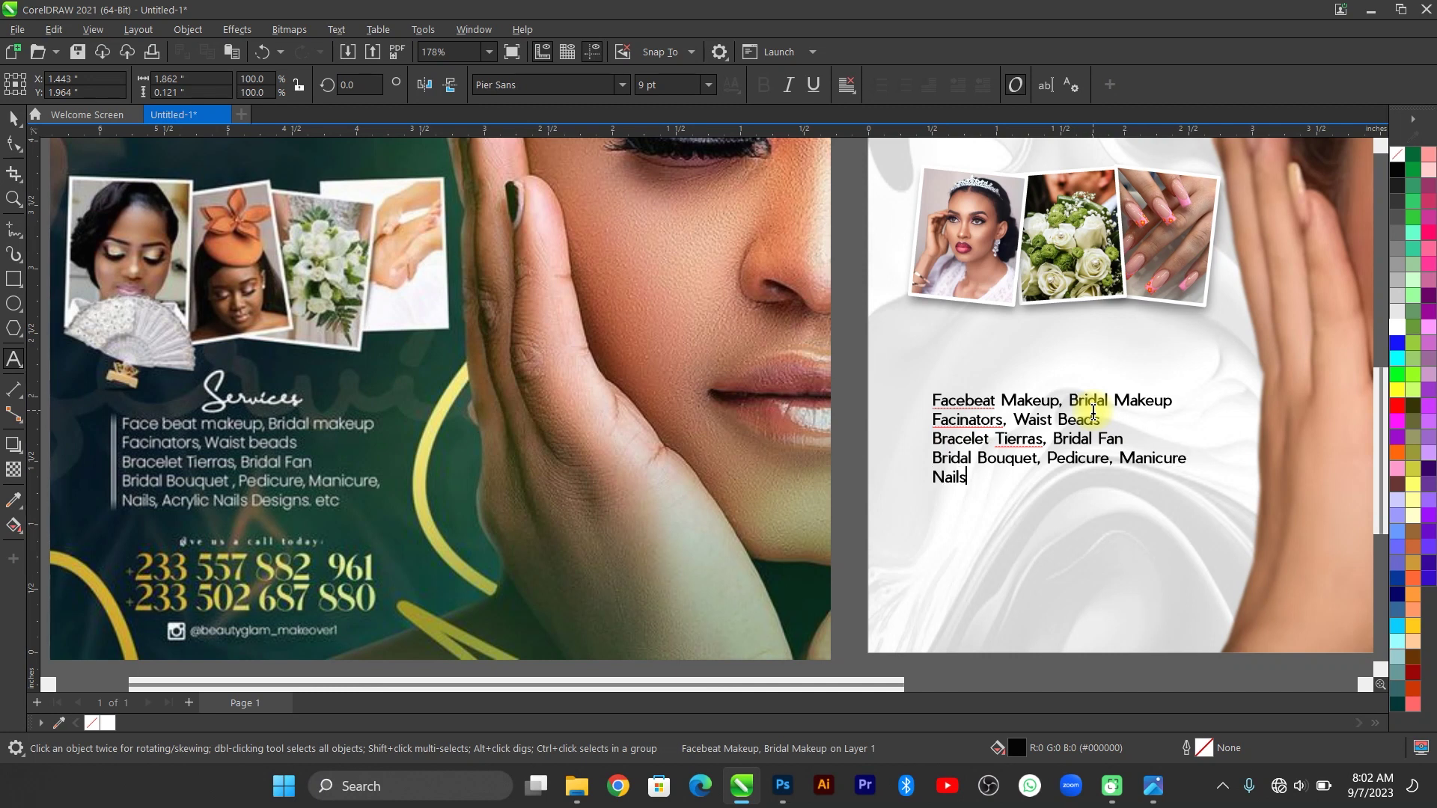
{"action": "type", "text": ", Acrylic Nails "}
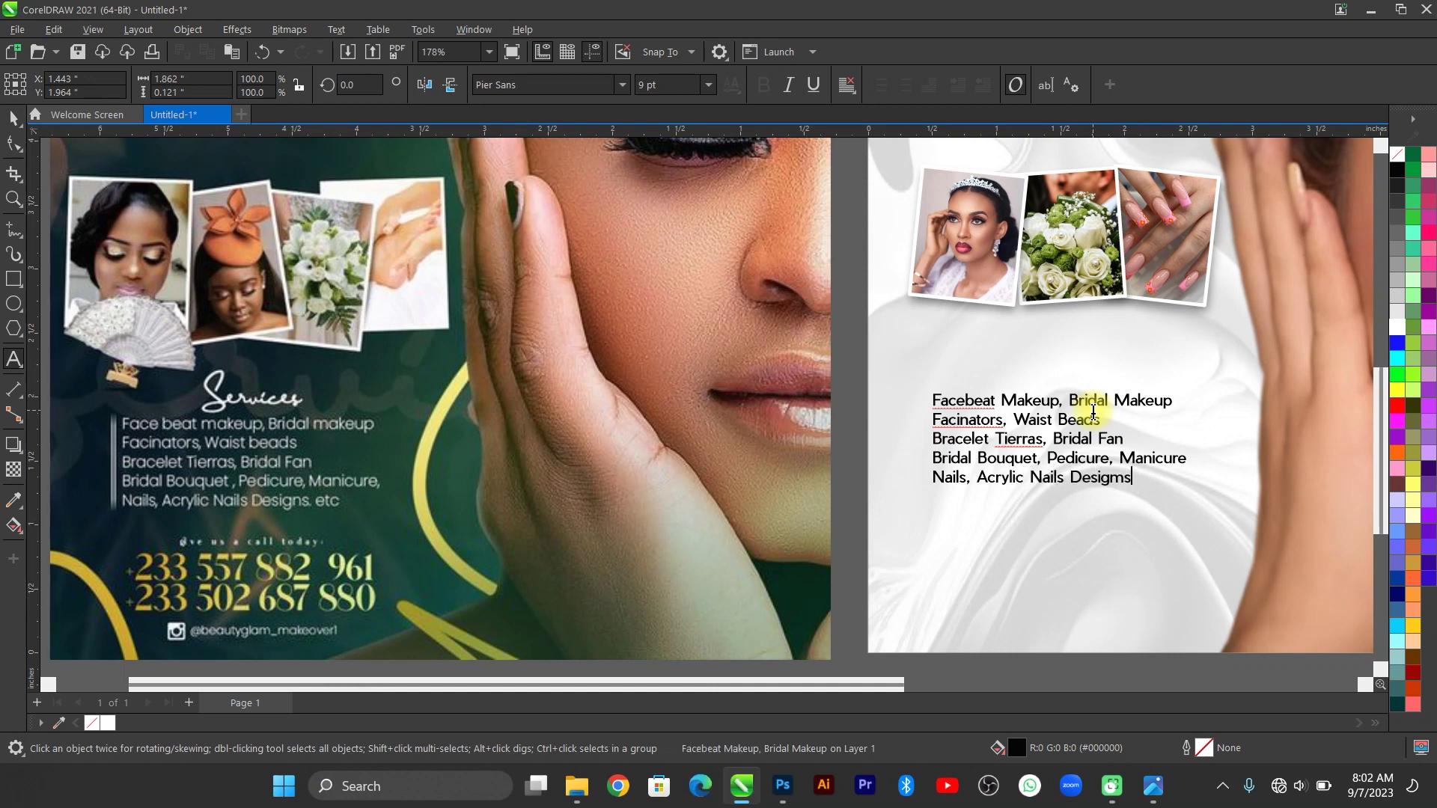
{"action": "type", "text": "Designs, etc"}
{"action": "left_click", "coordinate": [13, 119]}
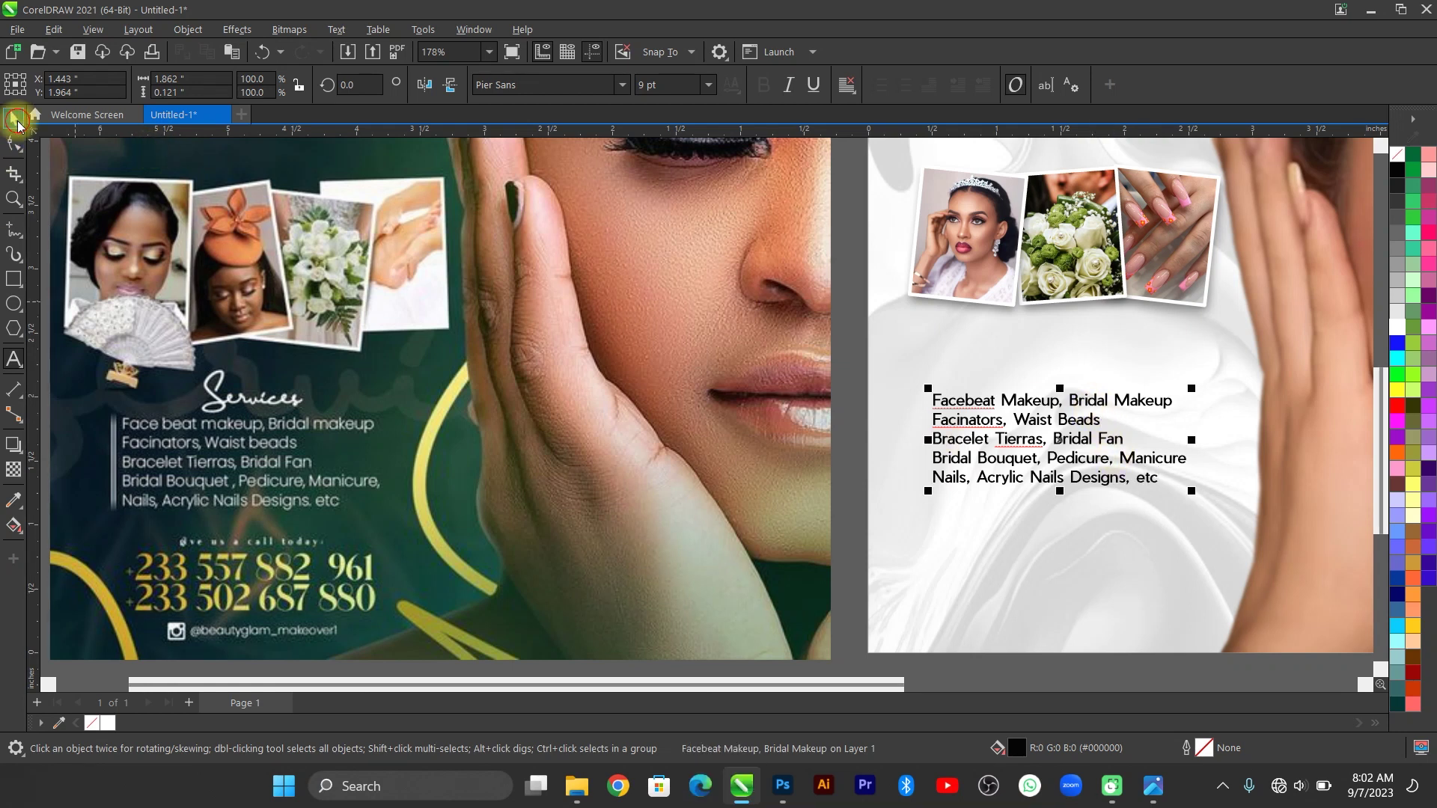
Cancel the Save Drawing dialog, leaving the file untitled, and move the services list slightly lower.
{"action": "key", "text": "F4"}
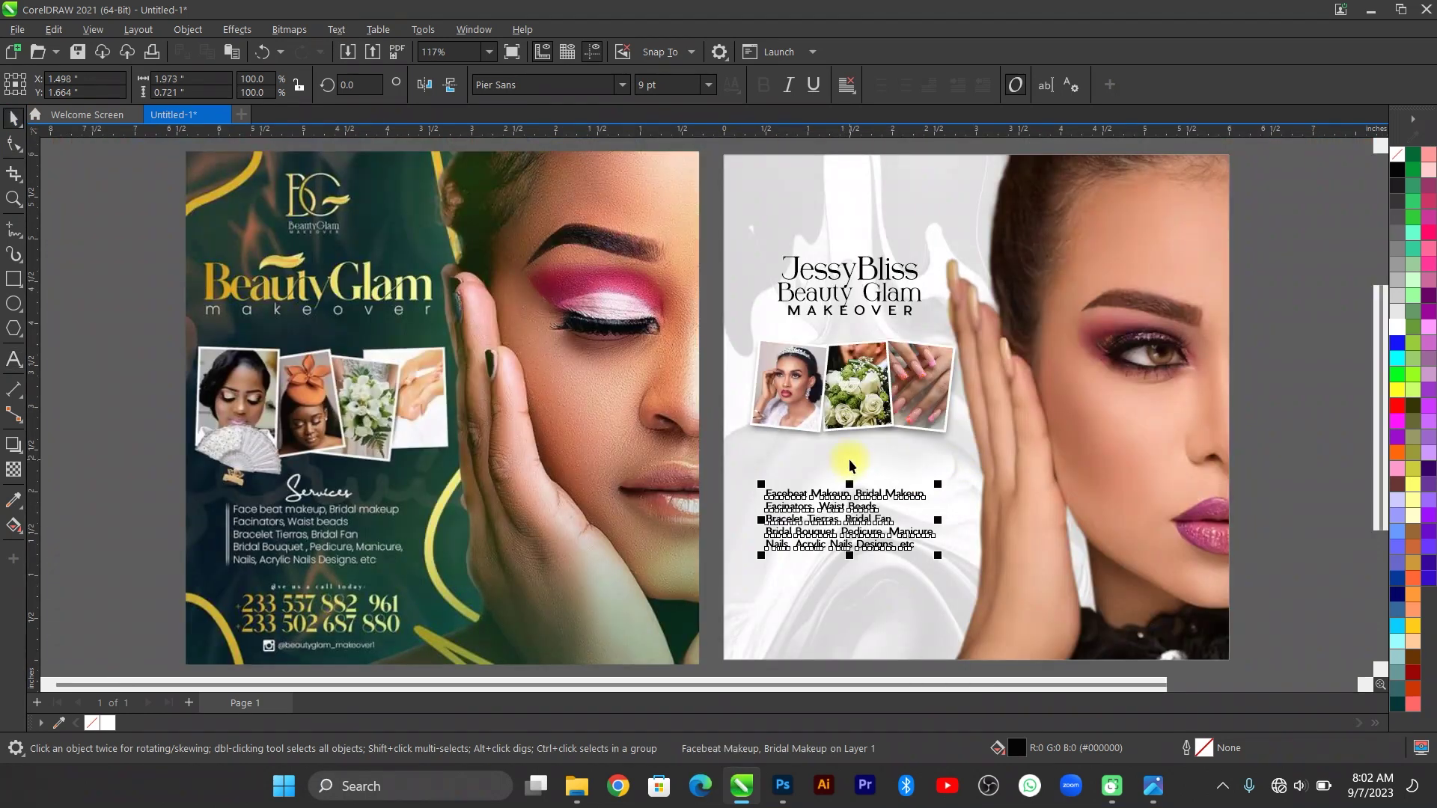
{"action": "key", "text": "ctrl+s"}
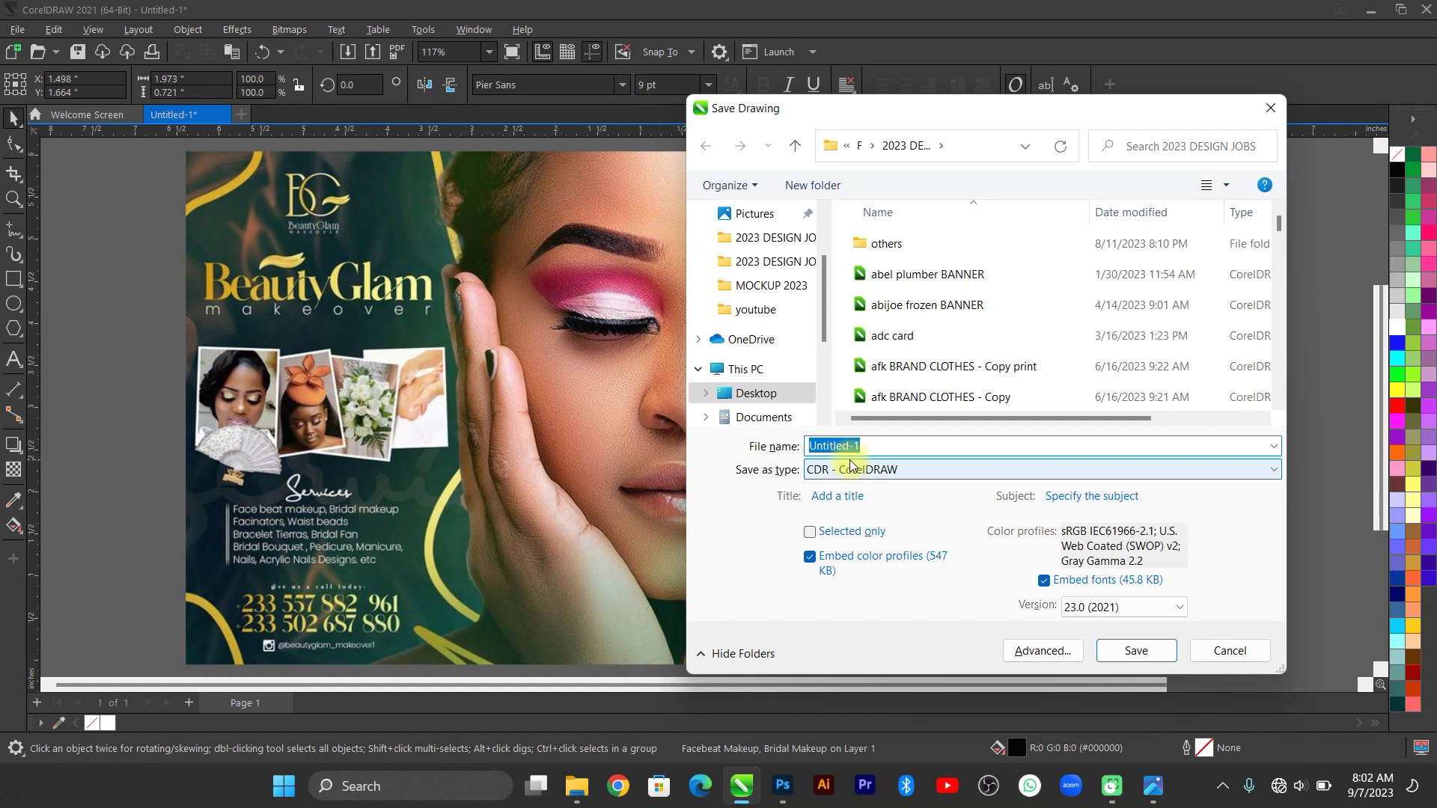
{"action": "key", "text": "Escape"}
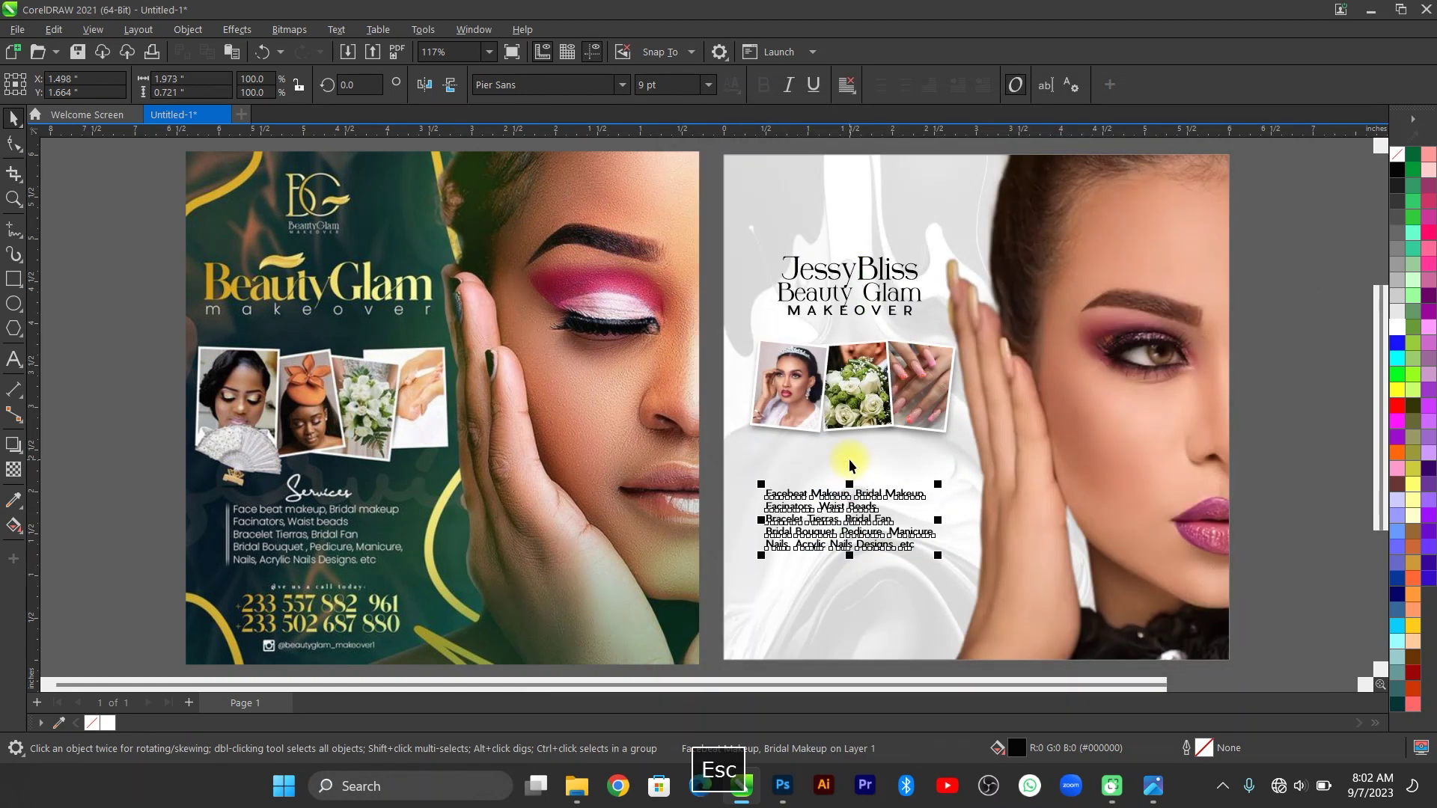
{"action": "mouse_move", "coordinate": [834, 494]}
{"action": "left_mouse_down"}
{"action": "mouse_move", "coordinate": [836, 479]}
{"action": "mouse_move", "coordinate": [840, 519]}
{"action": "left_mouse_up"}
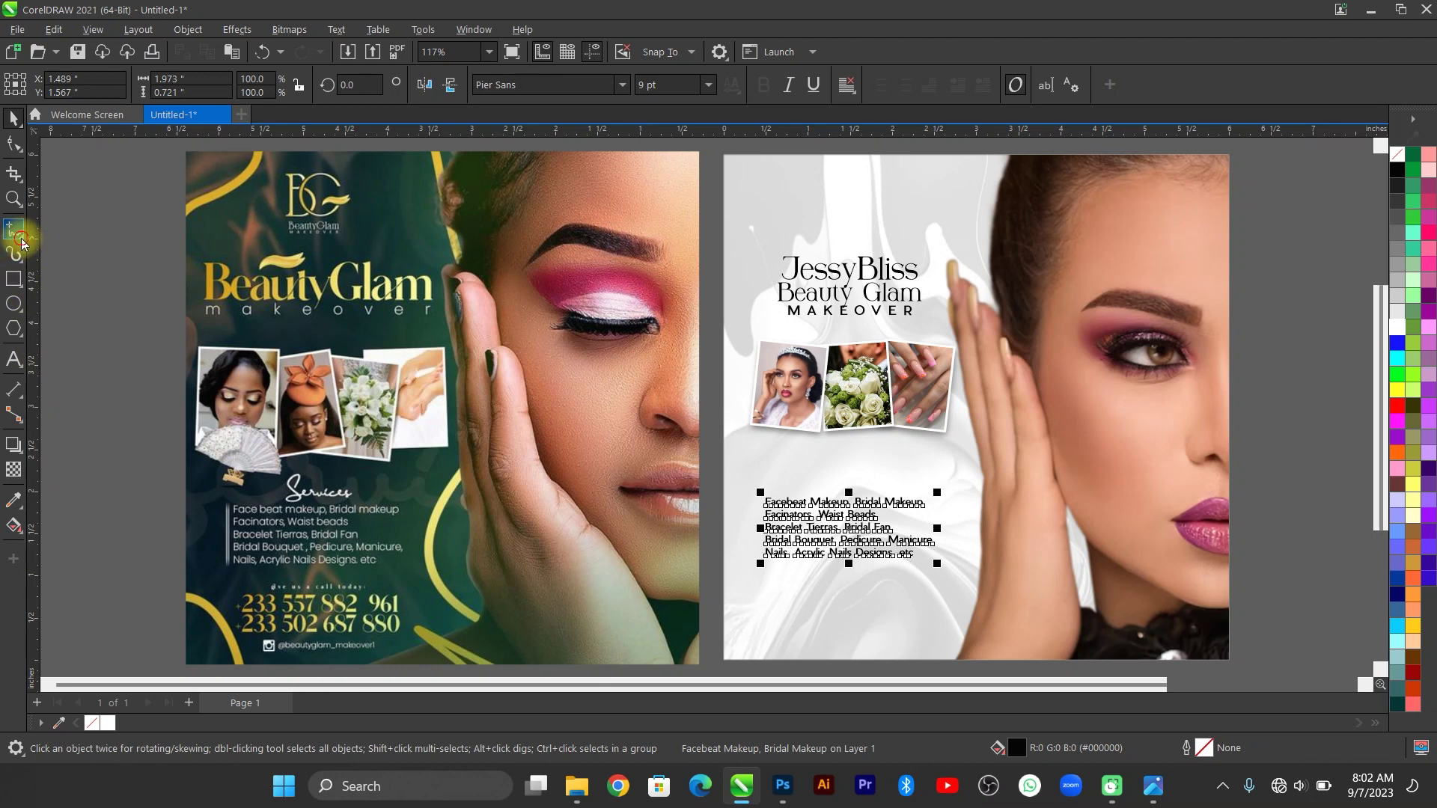
Draw a vertical 2-point line along the services list's left edge and adjust its length.
{"action": "mouse_move", "coordinate": [10, 235]}
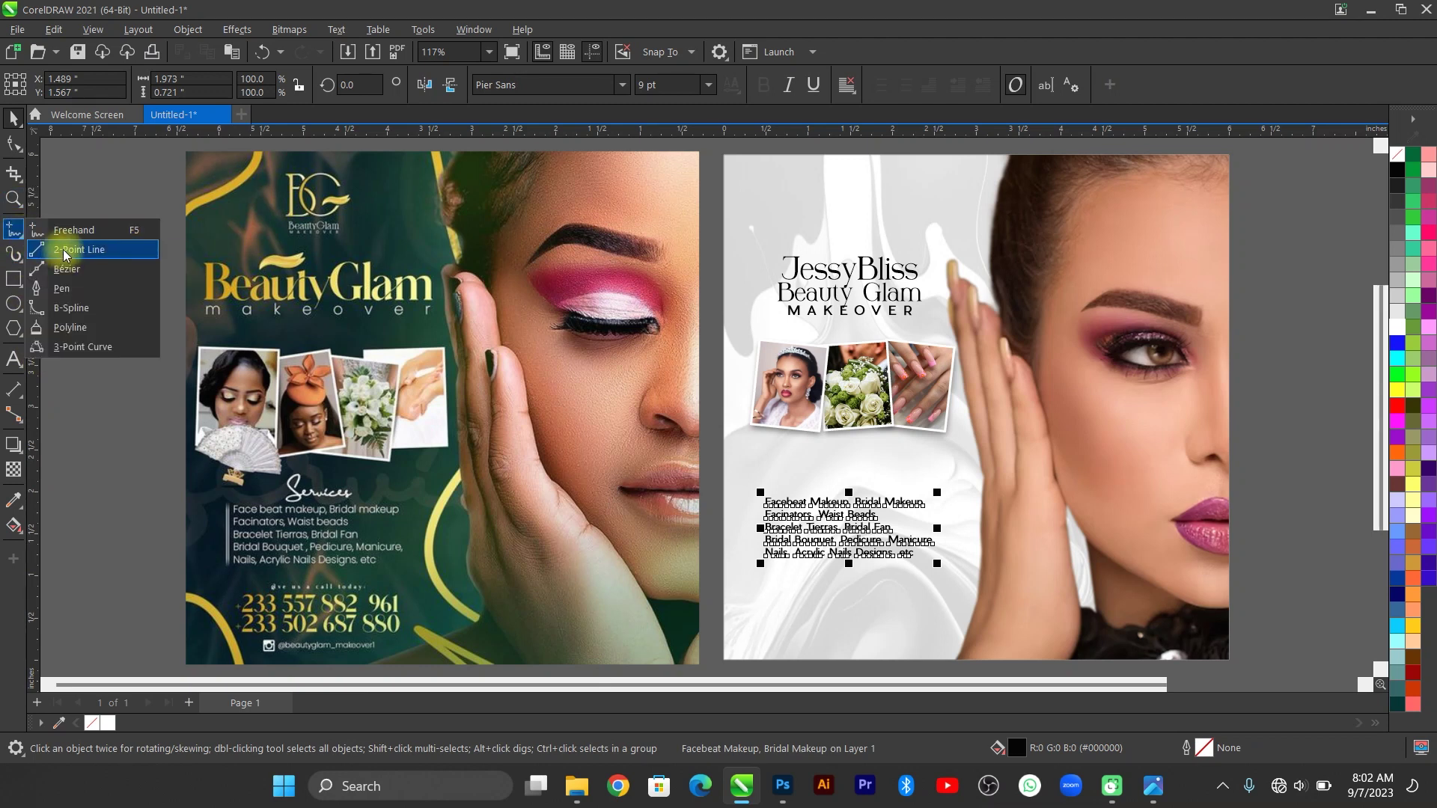
{"action": "left_click", "coordinate": [66, 250]}
{"action": "scroll", "coordinate": [756, 560], "scroll_direction": "up", "scroll_amount": 4}
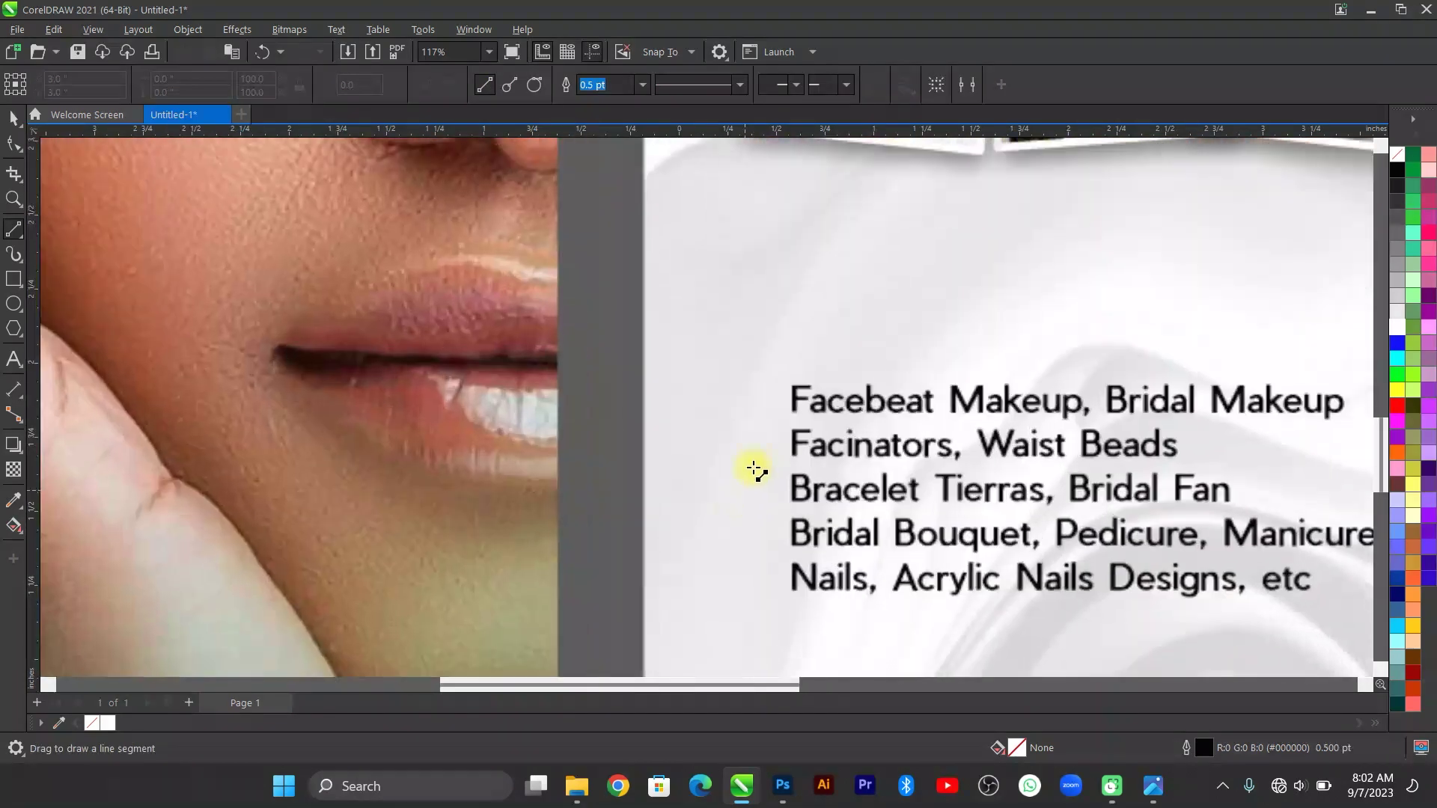
{"action": "left_click_drag", "start_coordinate": [764, 382], "coordinate": [766, 395]}
{"action": "left_click_drag", "start_coordinate": [771, 473], "coordinate": [764, 590]}
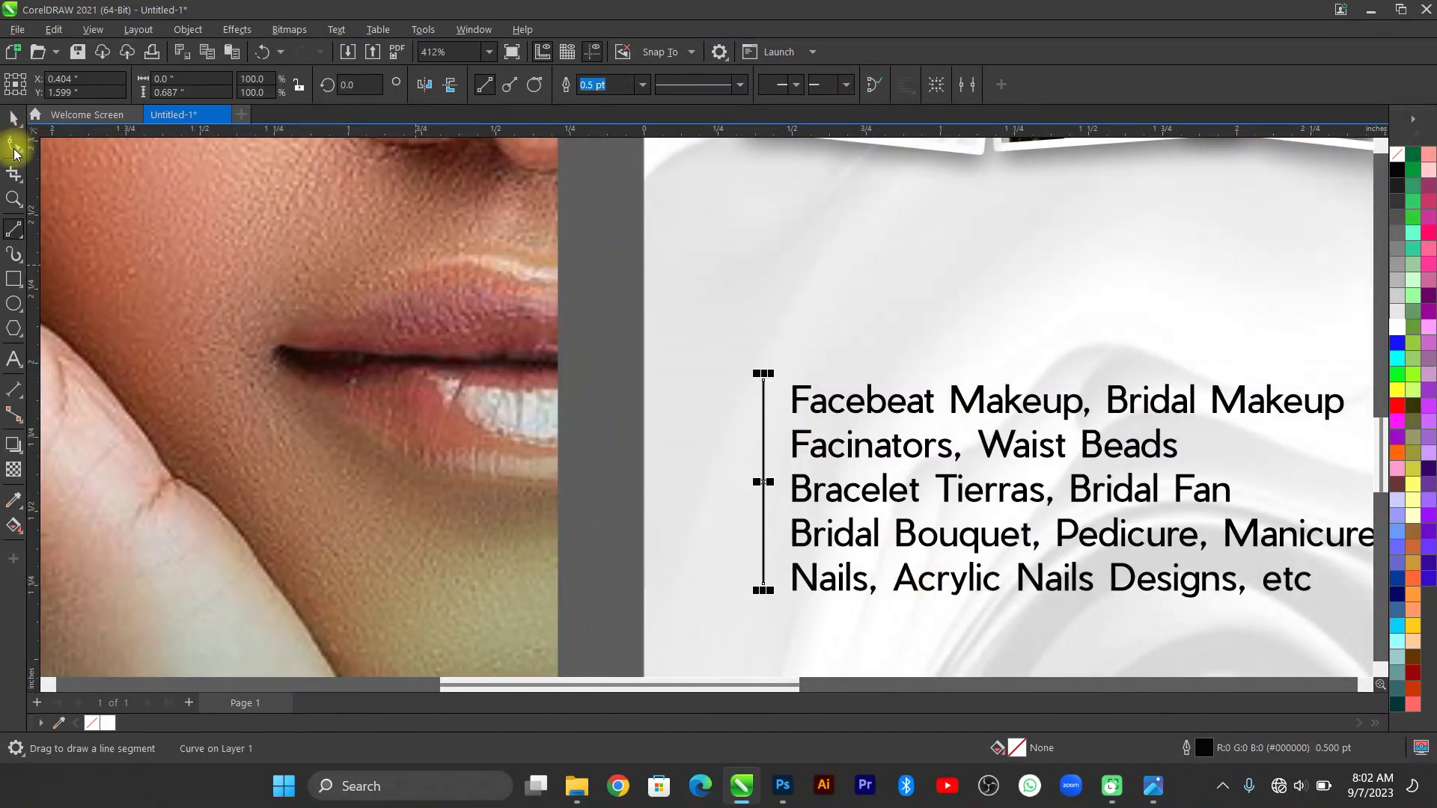
{"action": "left_click", "coordinate": [14, 120]}
{"action": "key", "text": "F10"}
{"action": "left_click_drag", "start_coordinate": [763, 591], "coordinate": [767, 599]}
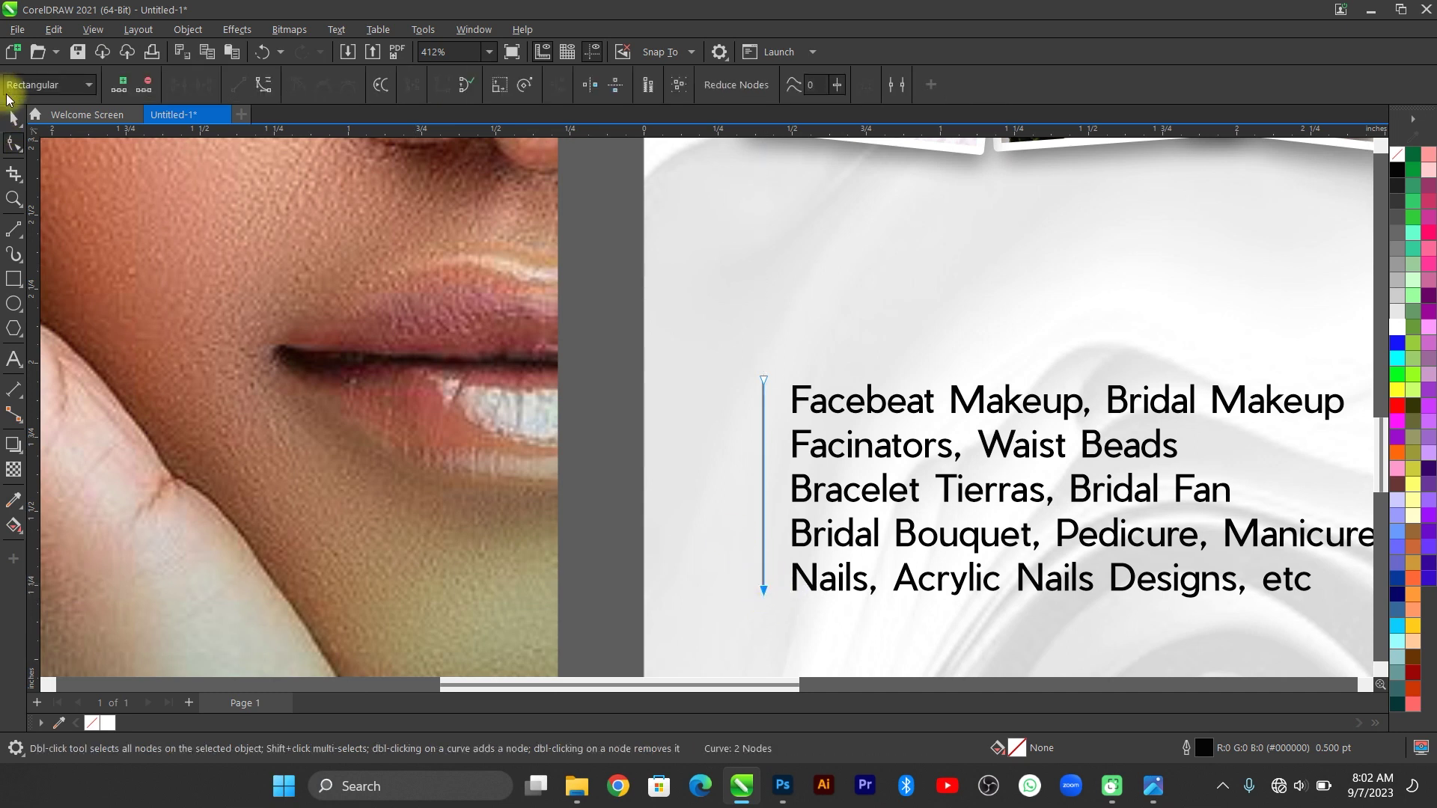
{"action": "left_click", "coordinate": [13, 118]}
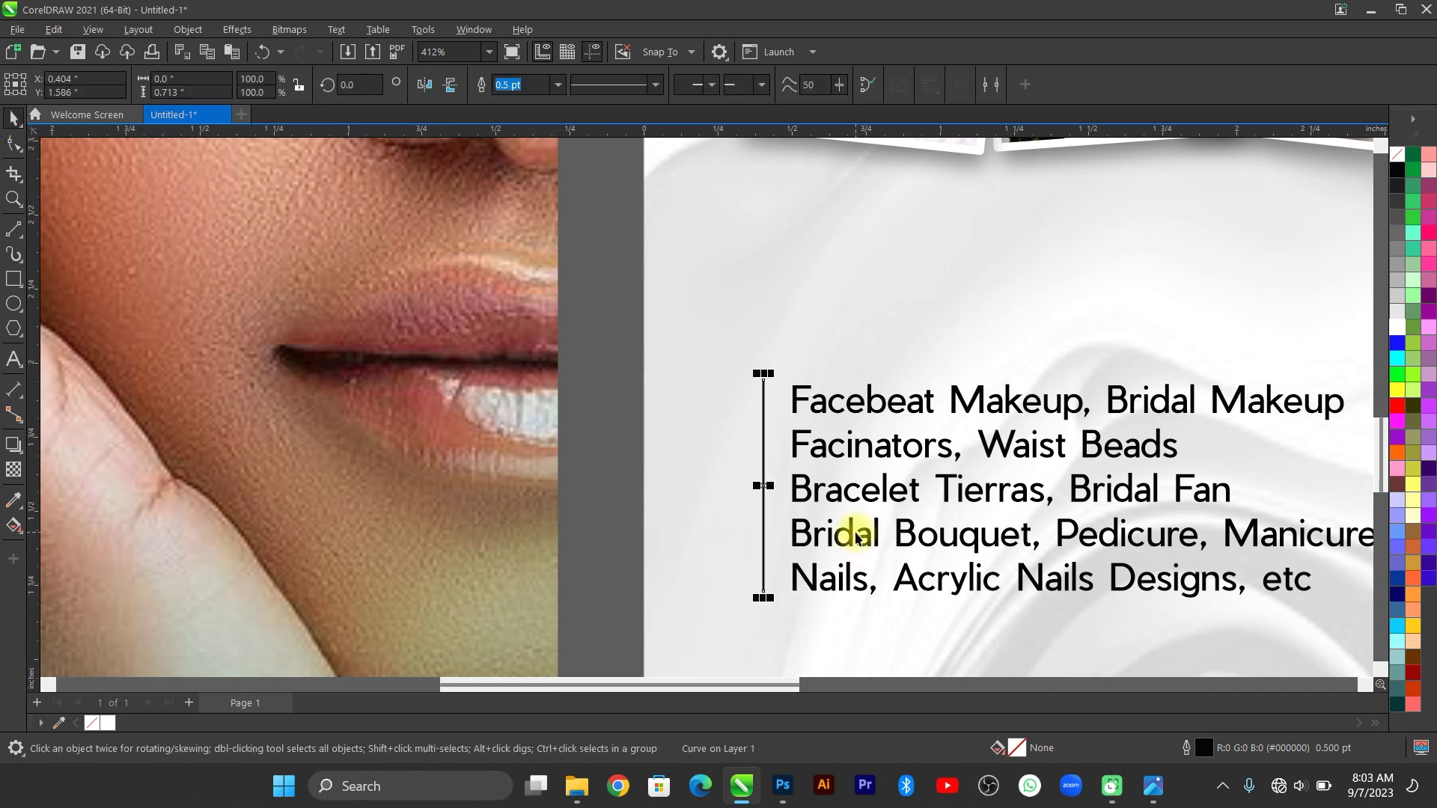
Paste a copy of the line, nudge it slightly right, and group both lines.
{"action": "key", "text": "ctrl+v"}
{"action": "key", "text": "Right"}
{"action": "key", "text": "Right"}
{"action": "key", "text": "Right"}
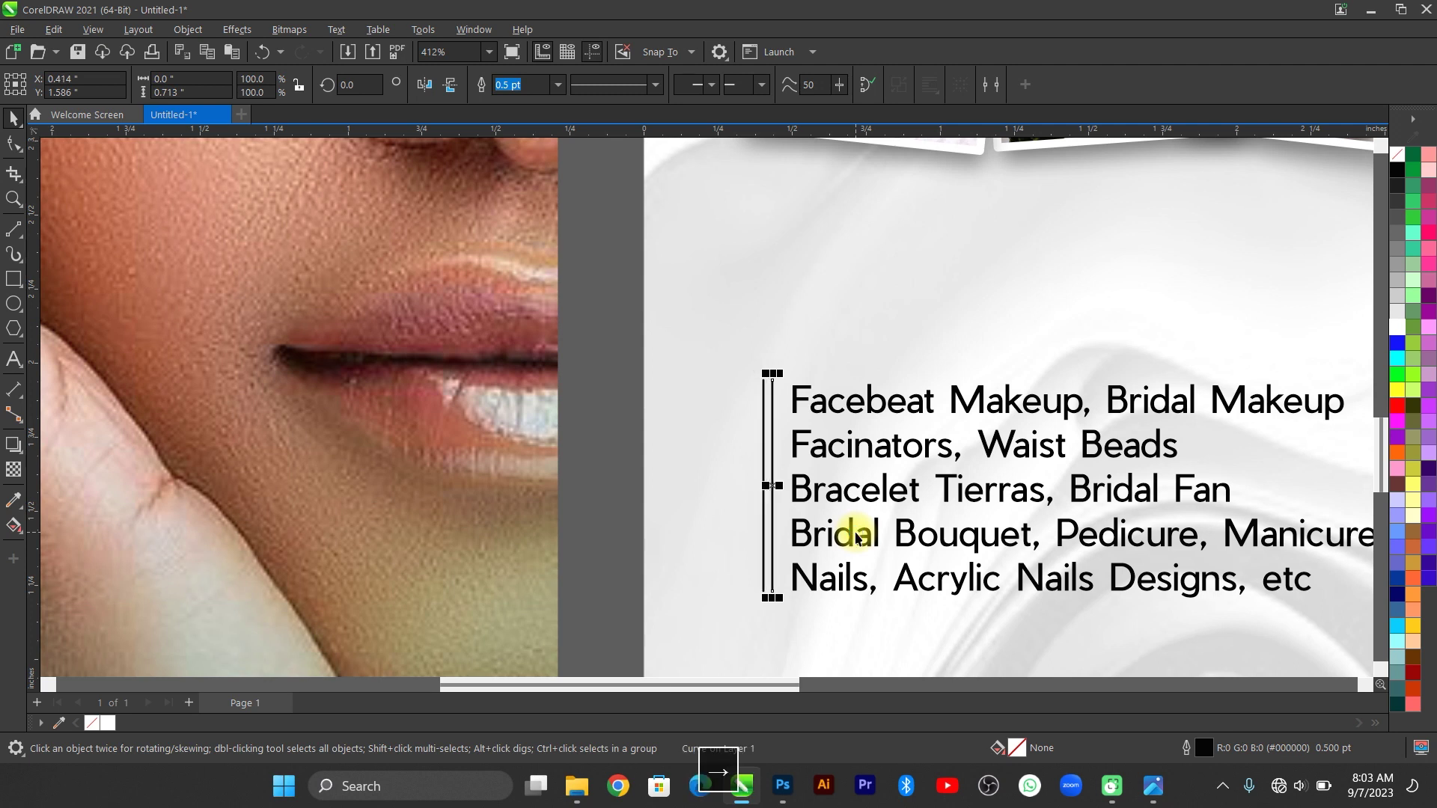
{"action": "key", "text": "Right"}
{"action": "key", "text": "Right"}
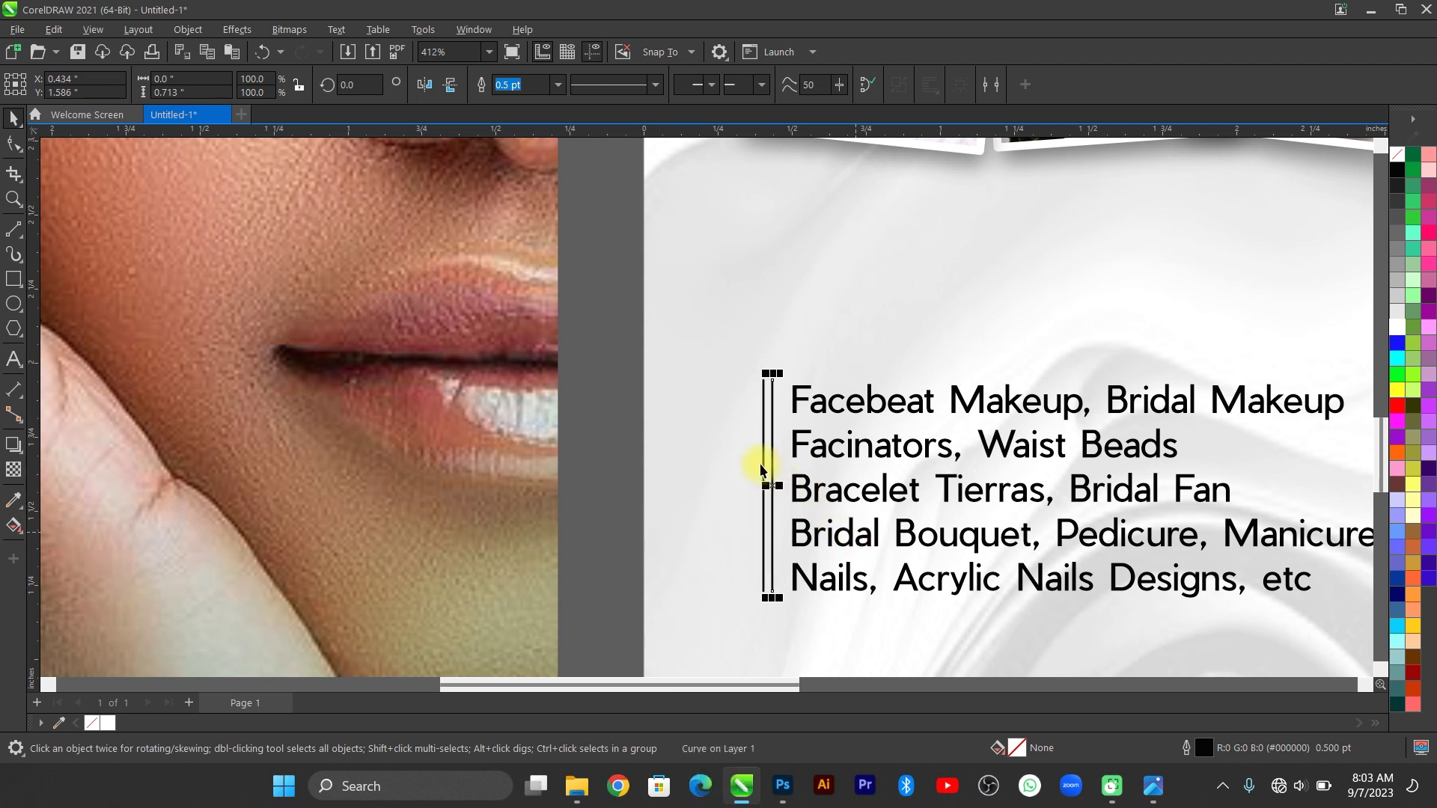
{"action": "left_click", "coordinate": [763, 469], "text": "shift"}
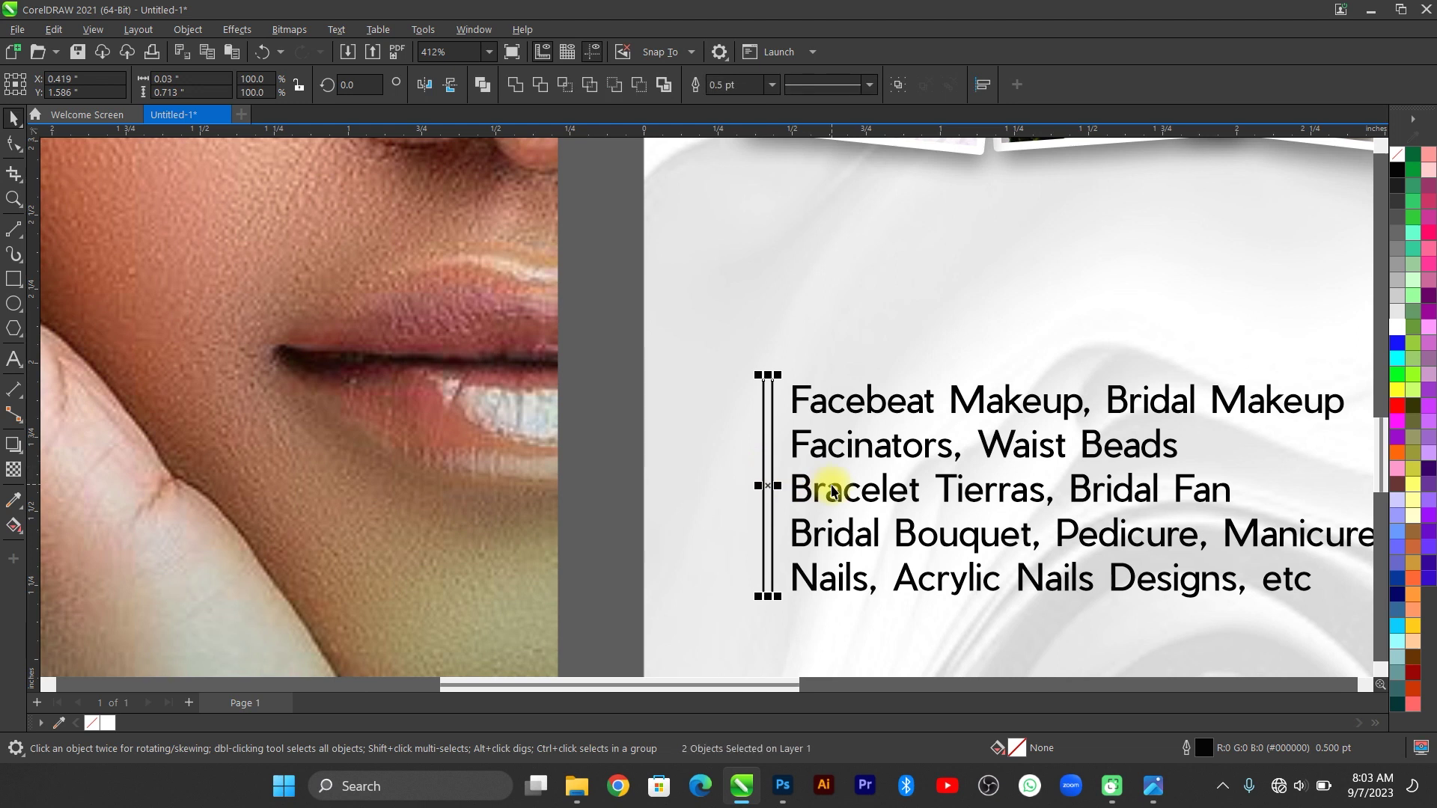
{"action": "key", "text": "ctrl+g"}
{"action": "key", "text": "F4"}
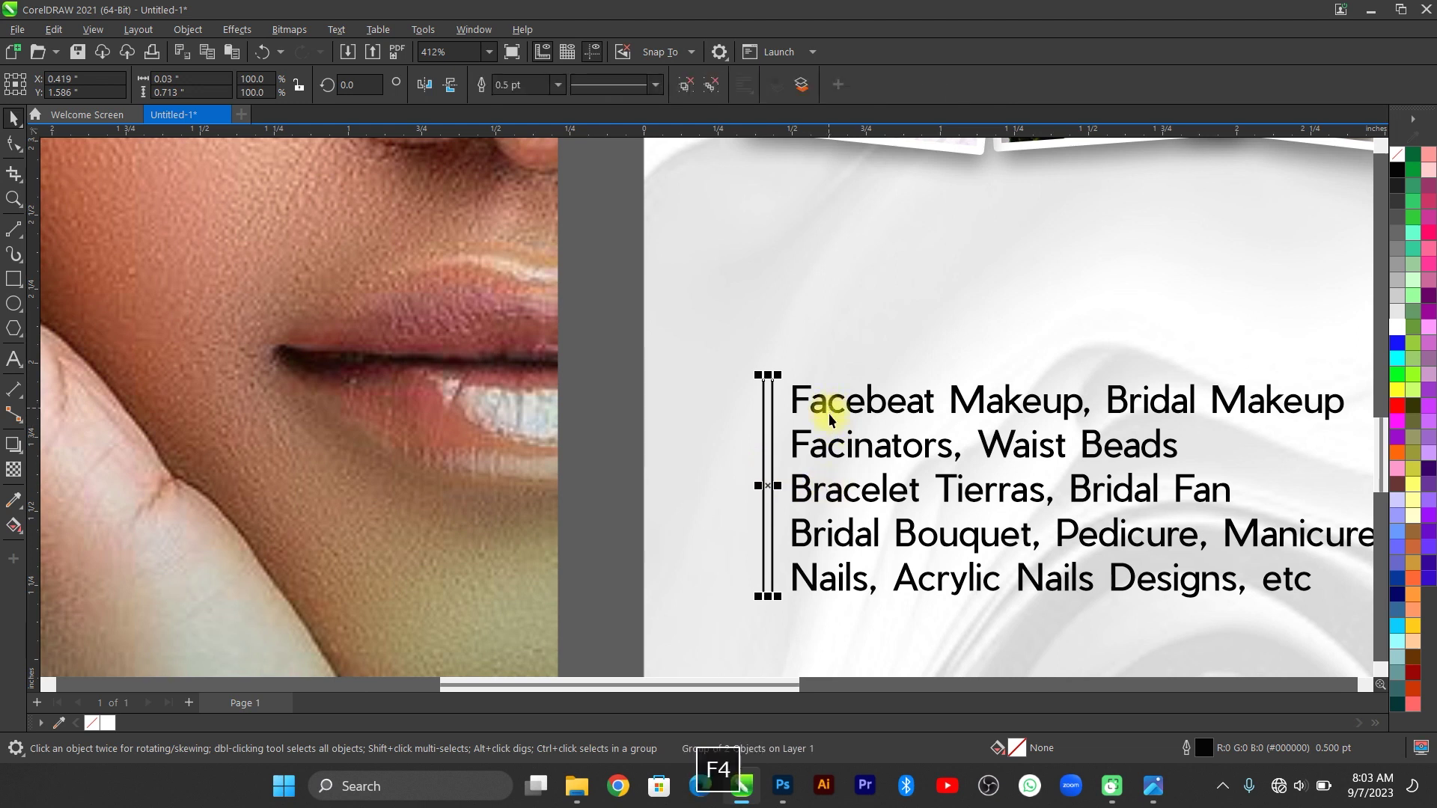
{"action": "left_click", "coordinate": [711, 478]}
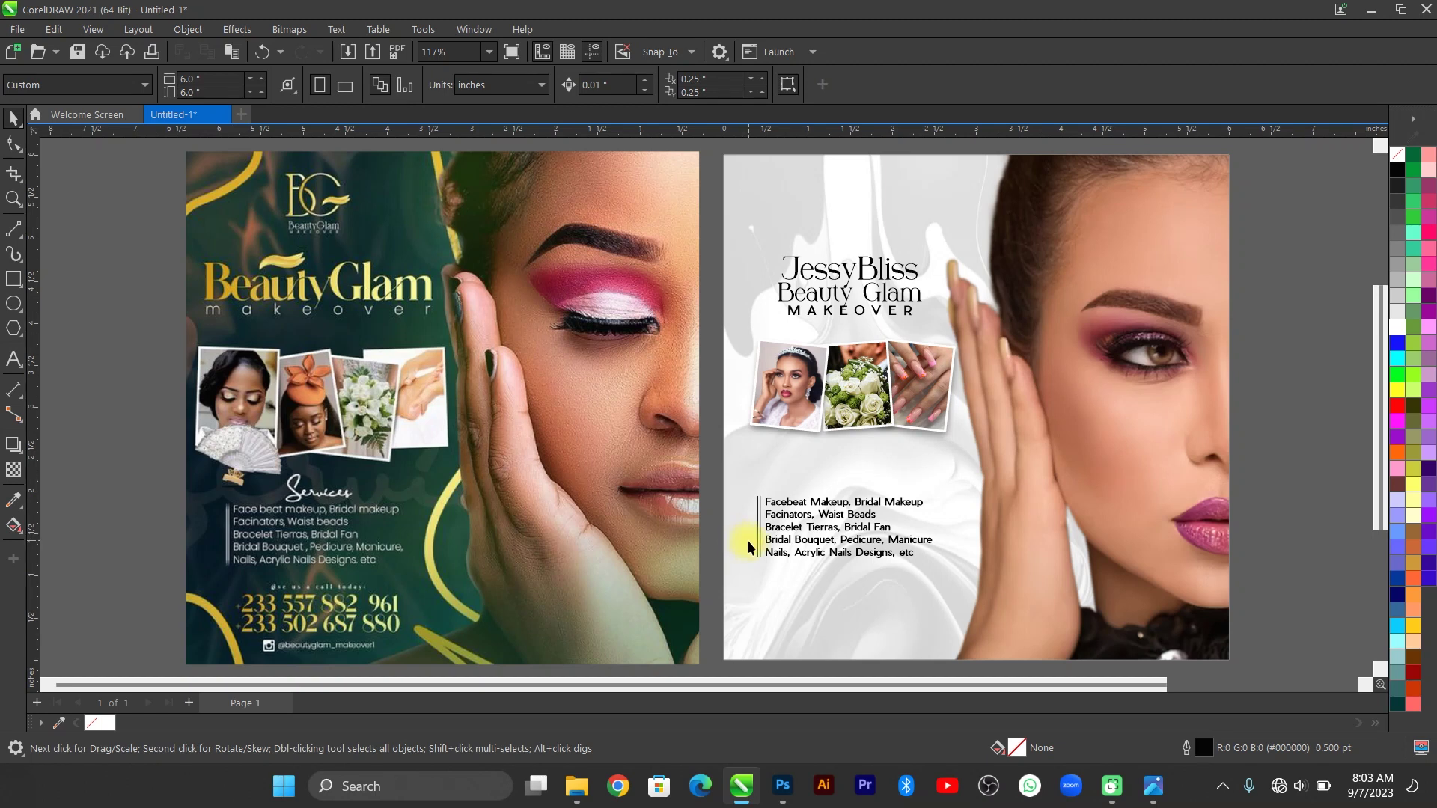
Type a 'Services' heading above the services list.
{"action": "left_click_drag", "start_coordinate": [725, 491], "coordinate": [968, 573]}
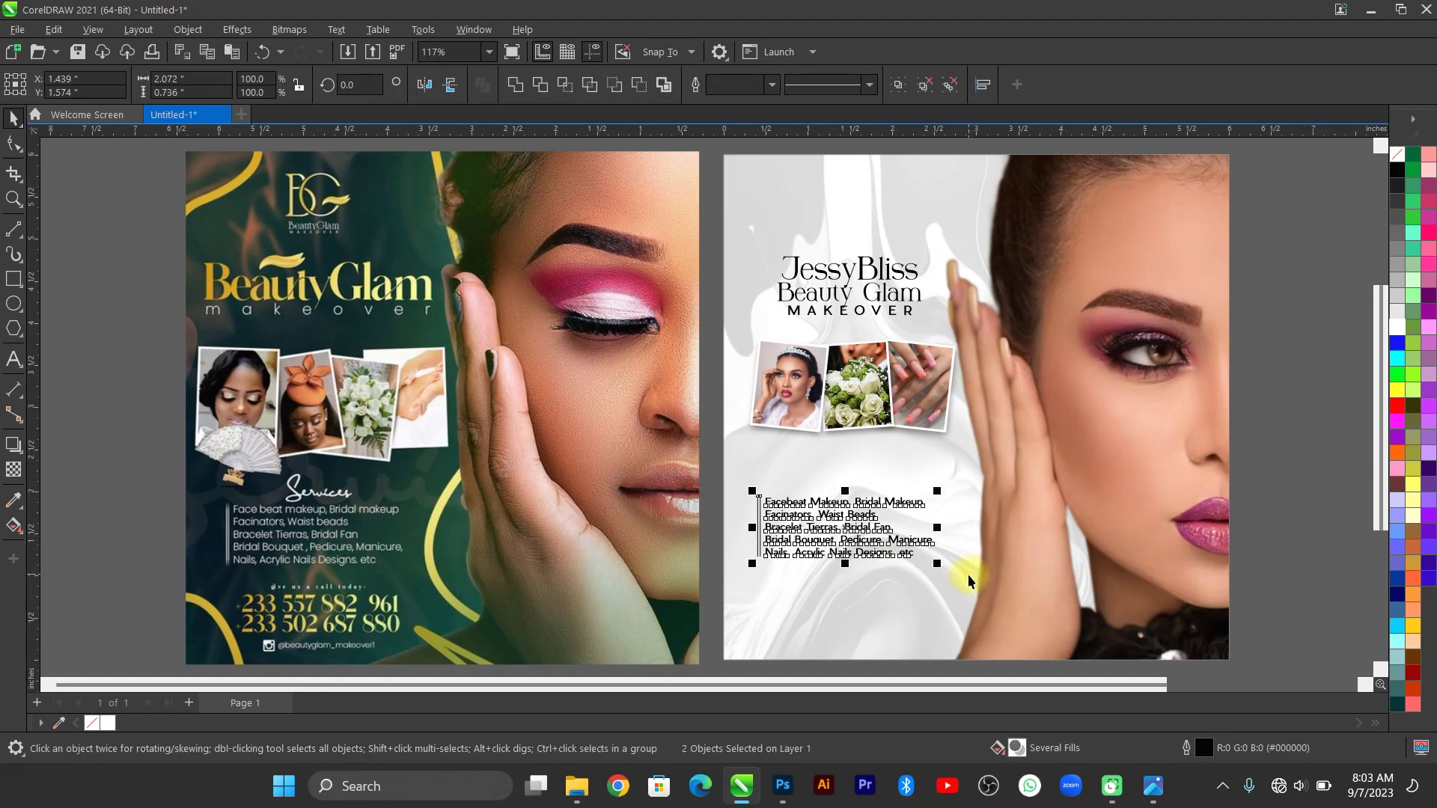
{"action": "left_click", "coordinate": [13, 359]}
{"action": "left_click", "coordinate": [880, 508]}
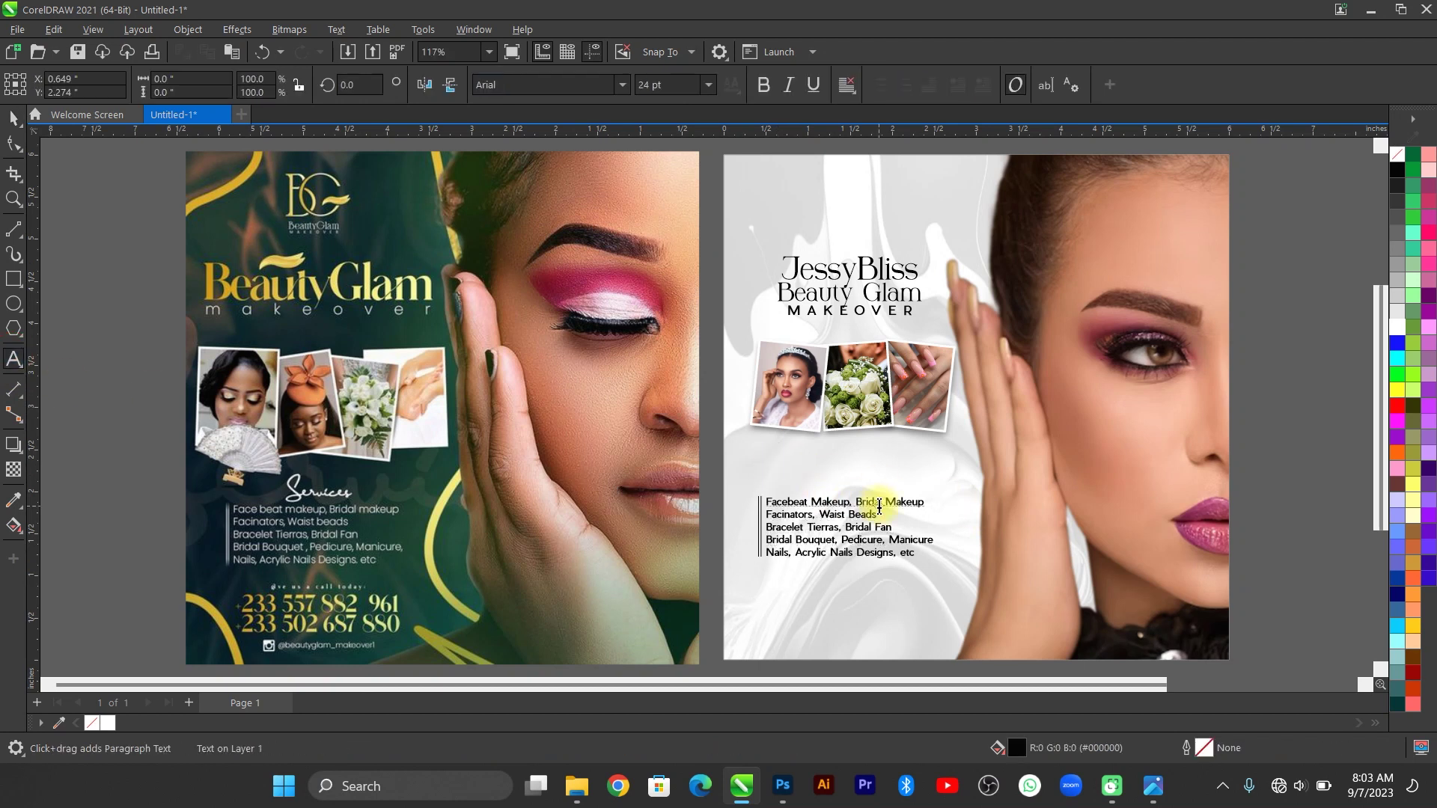
{"action": "type", "text": "rvices"}
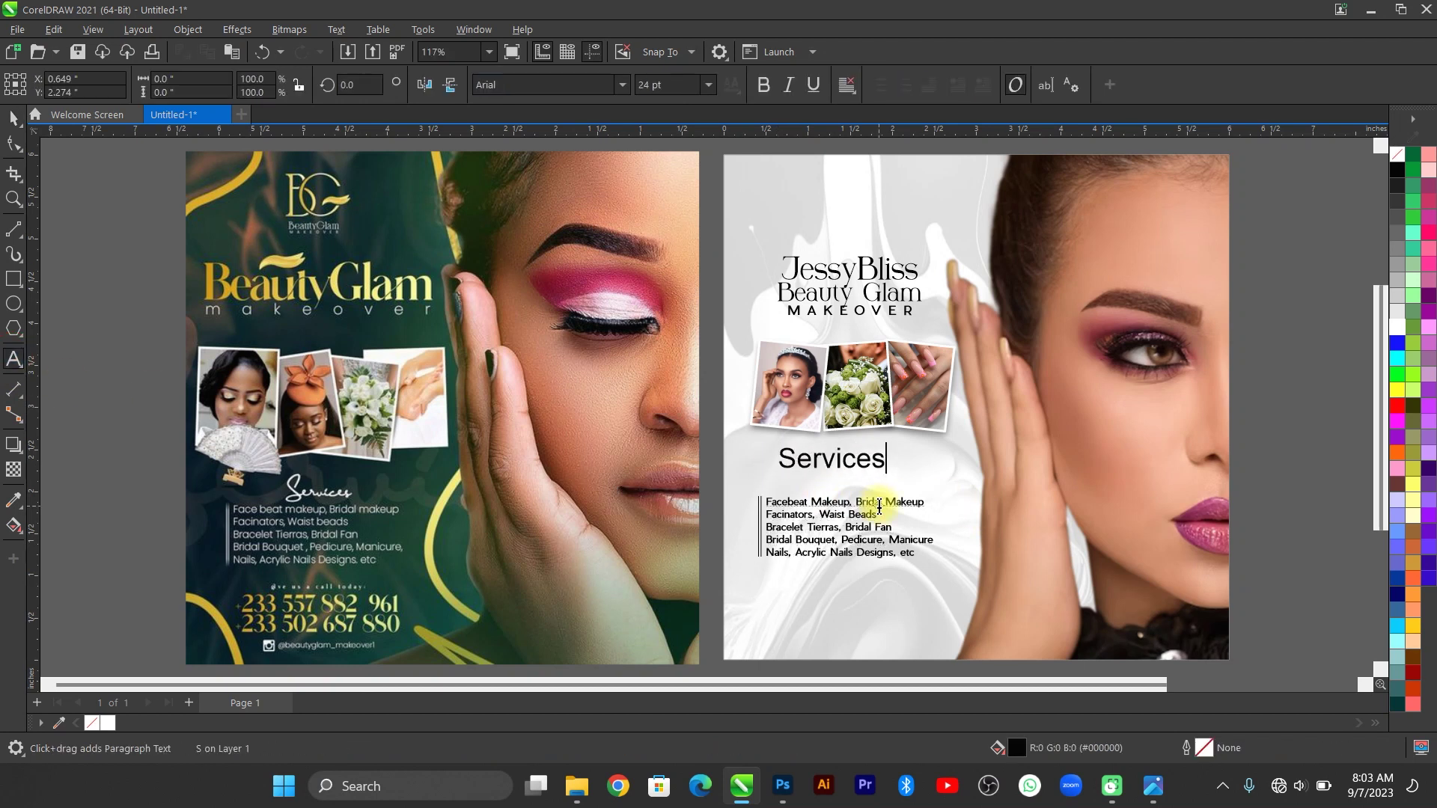
{"action": "key", "text": "ctrl+s"}
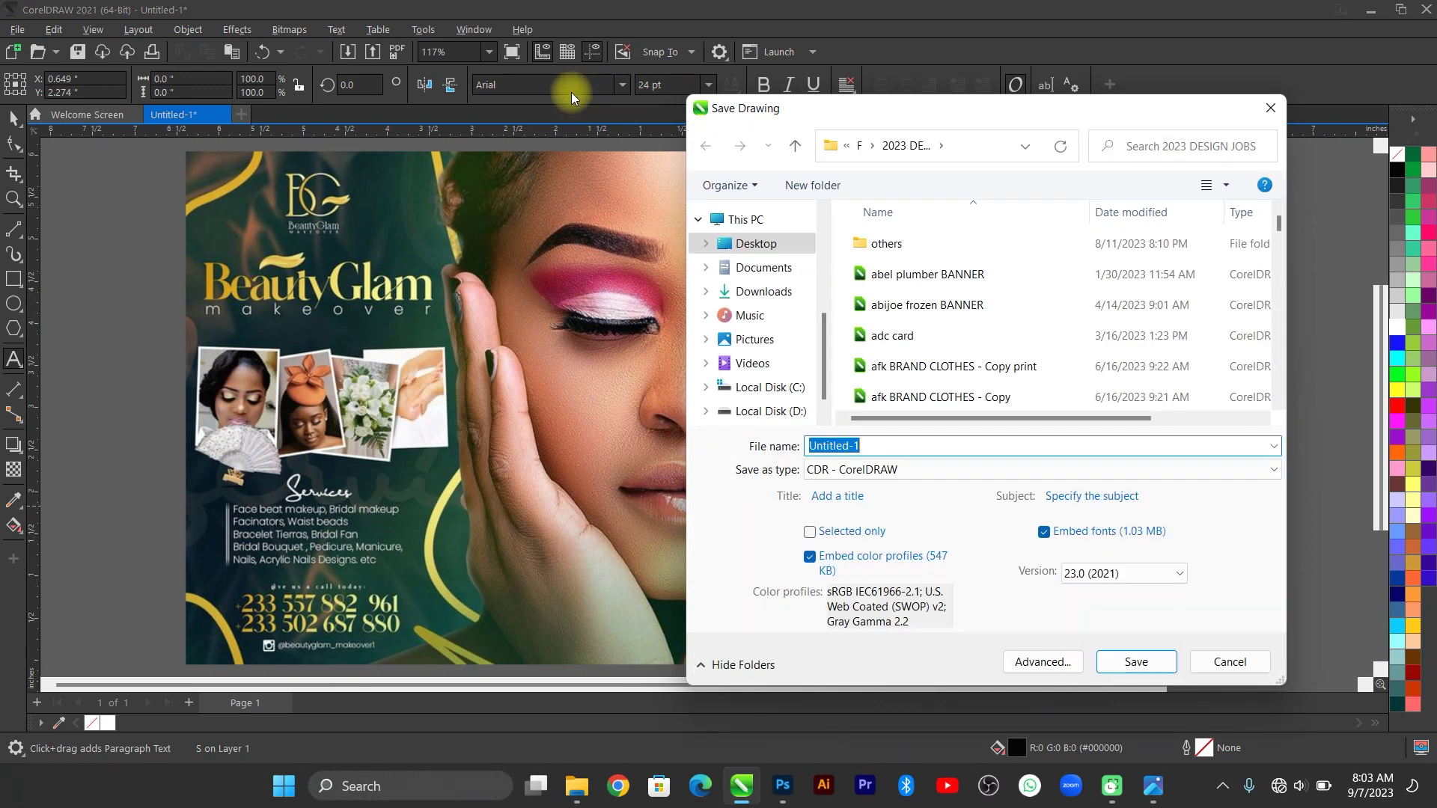
{"action": "key", "text": "Escape"}
{"action": "key", "text": "Escape"}
Set the Services heading font to Abariya, after briefly trying Agatta.
{"action": "left_click", "coordinate": [558, 84]}
{"action": "type", "text": "Agatta"}
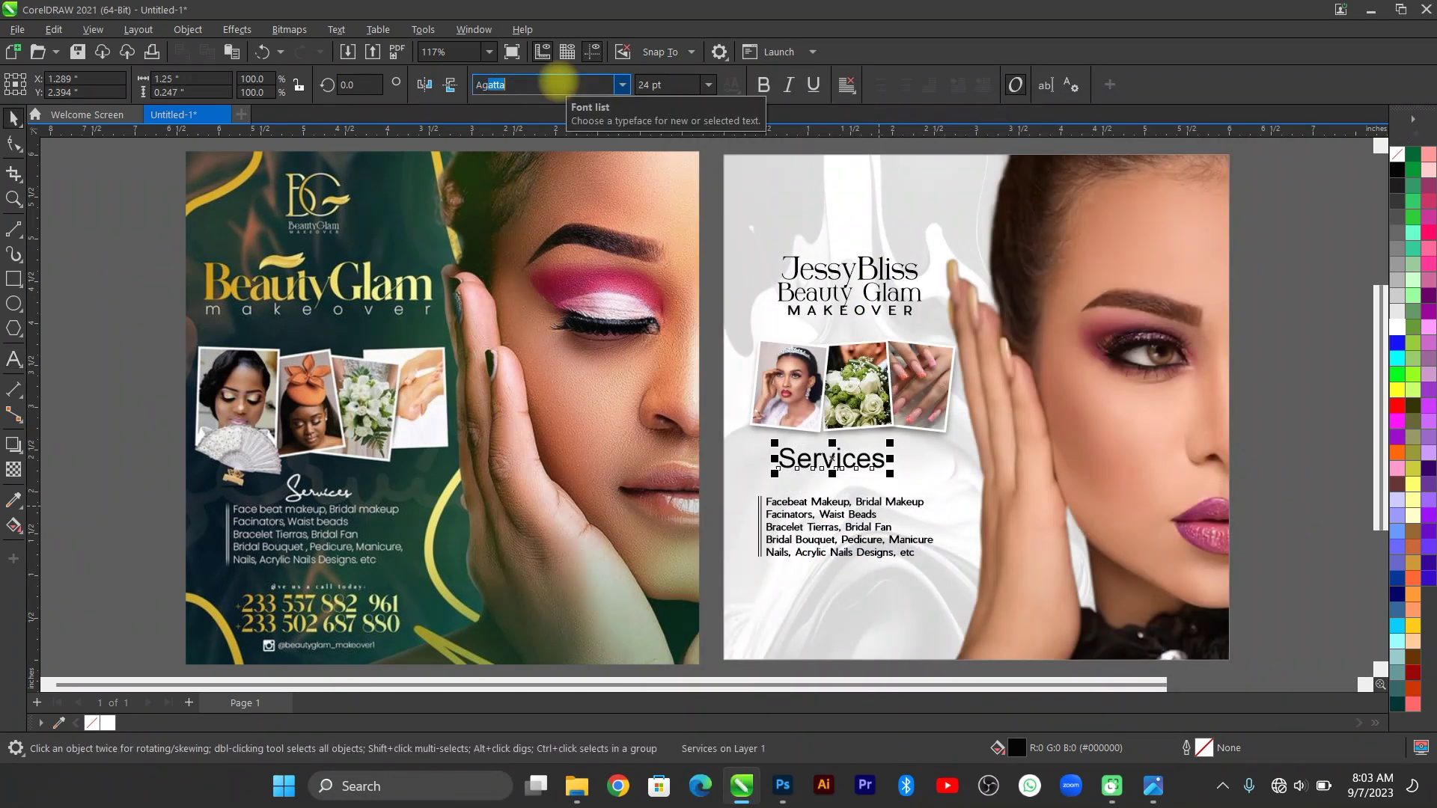
{"action": "key", "text": "Return"}
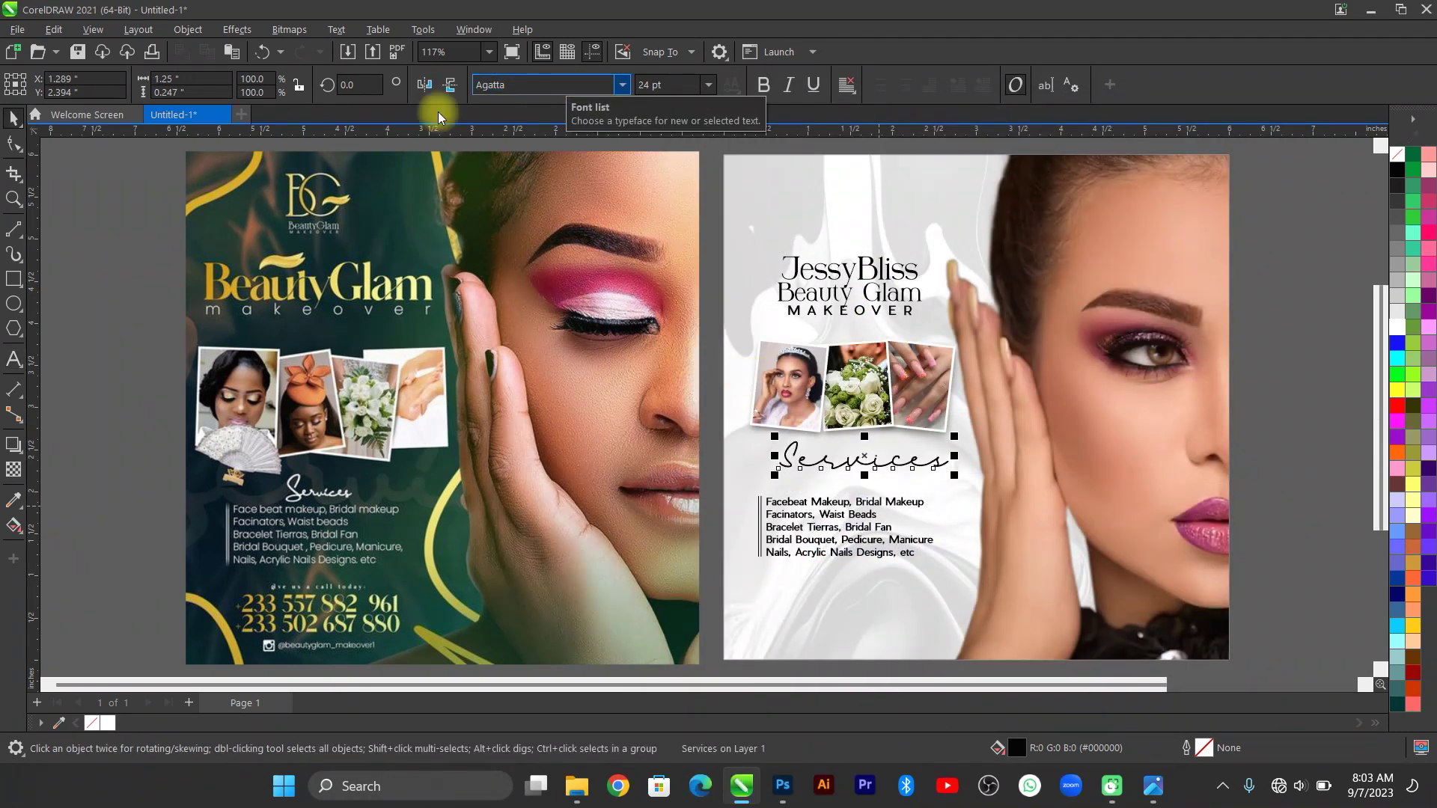
{"action": "left_click", "coordinate": [509, 85]}
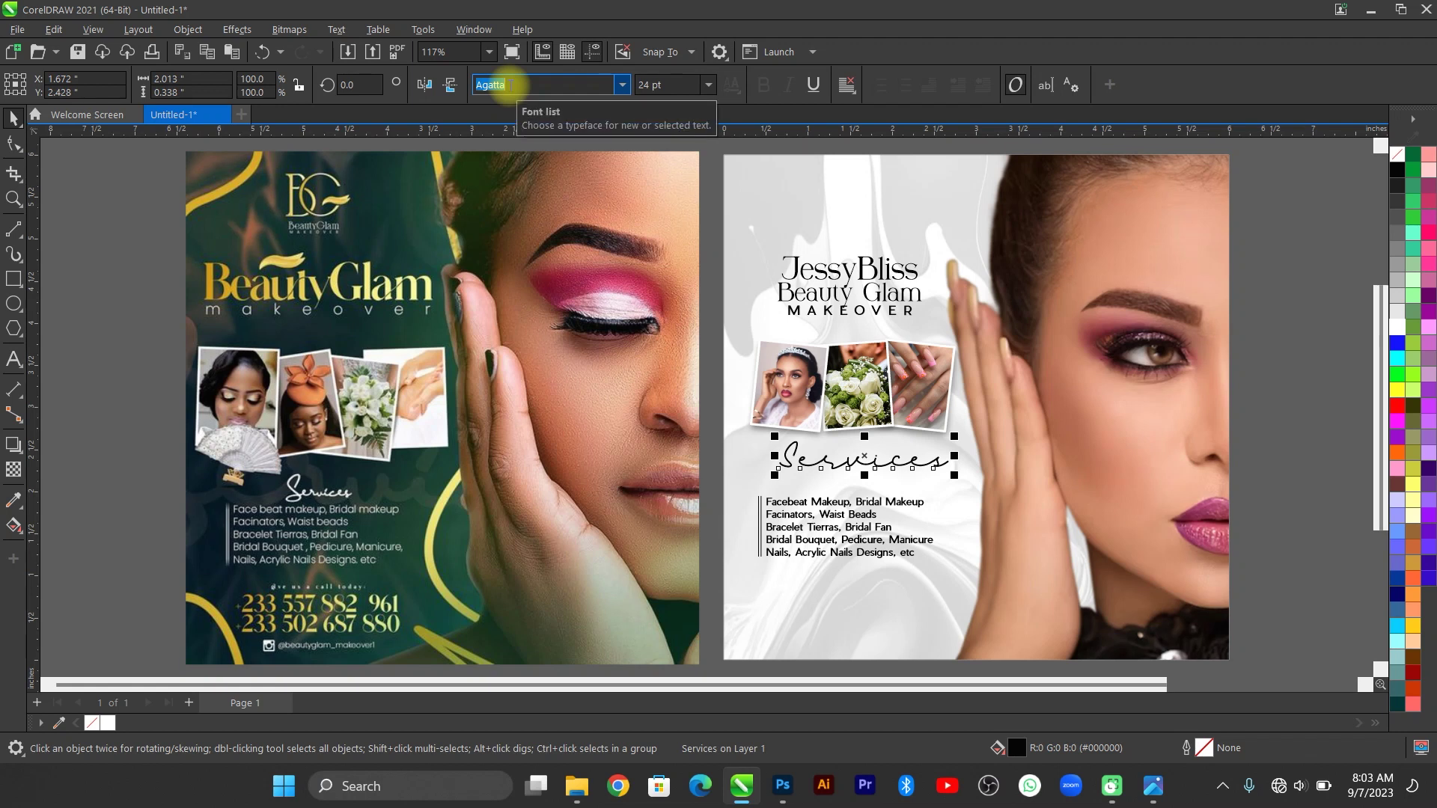
{"action": "type", "text": "Abariy"}
{"action": "key", "text": "Return"}
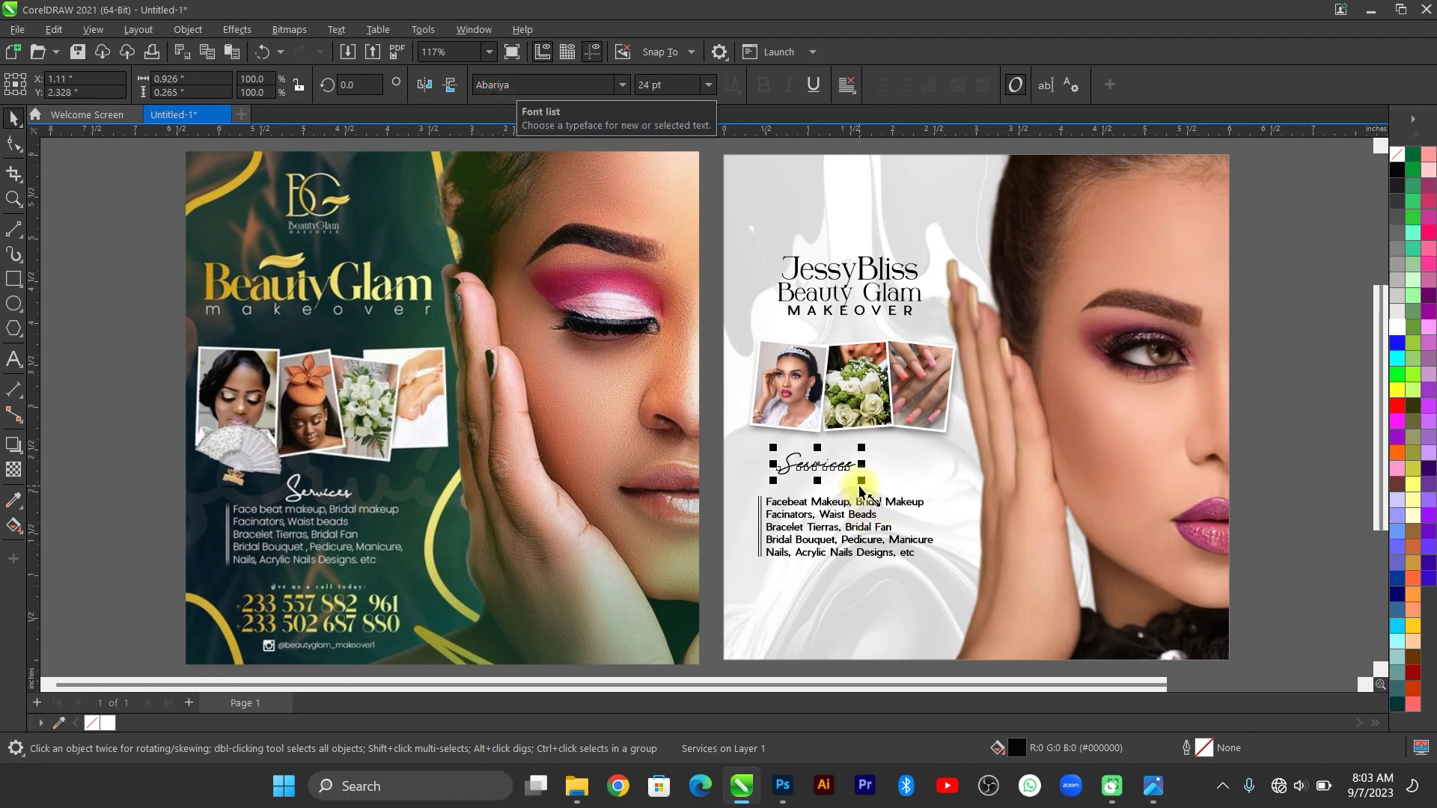
Move the Services heading left above the list, undoing an accidental background frame change.
{"action": "scroll", "coordinate": [866, 498], "scroll_direction": "up", "scroll_amount": 1}
{"action": "scroll", "coordinate": [867, 498], "scroll_direction": "up", "scroll_amount": 2}
{"action": "left_click", "coordinate": [850, 468]}
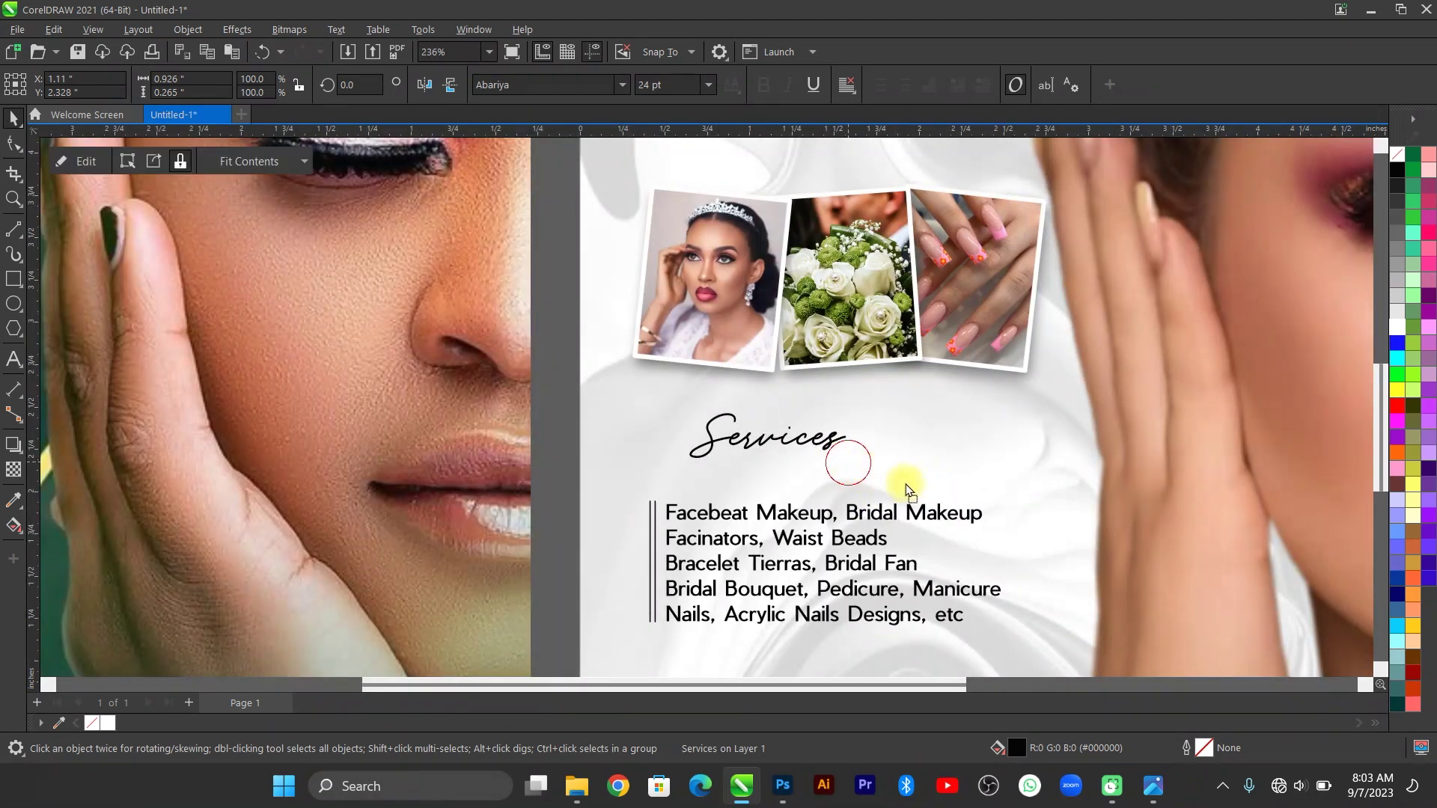
{"action": "key", "text": "ctrl+z"}
{"action": "key", "text": "ctrl+z"}
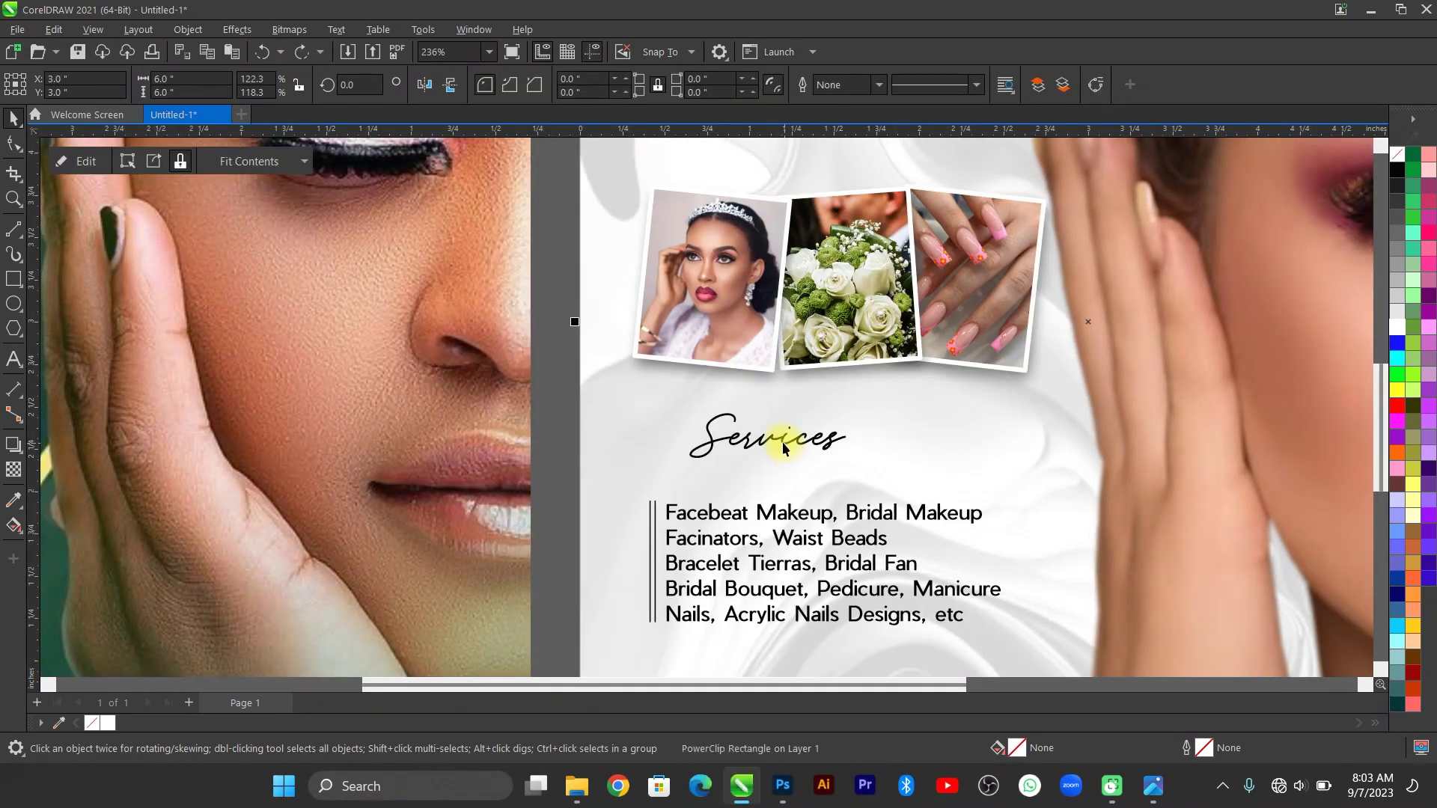
{"action": "left_click", "coordinate": [831, 464]}
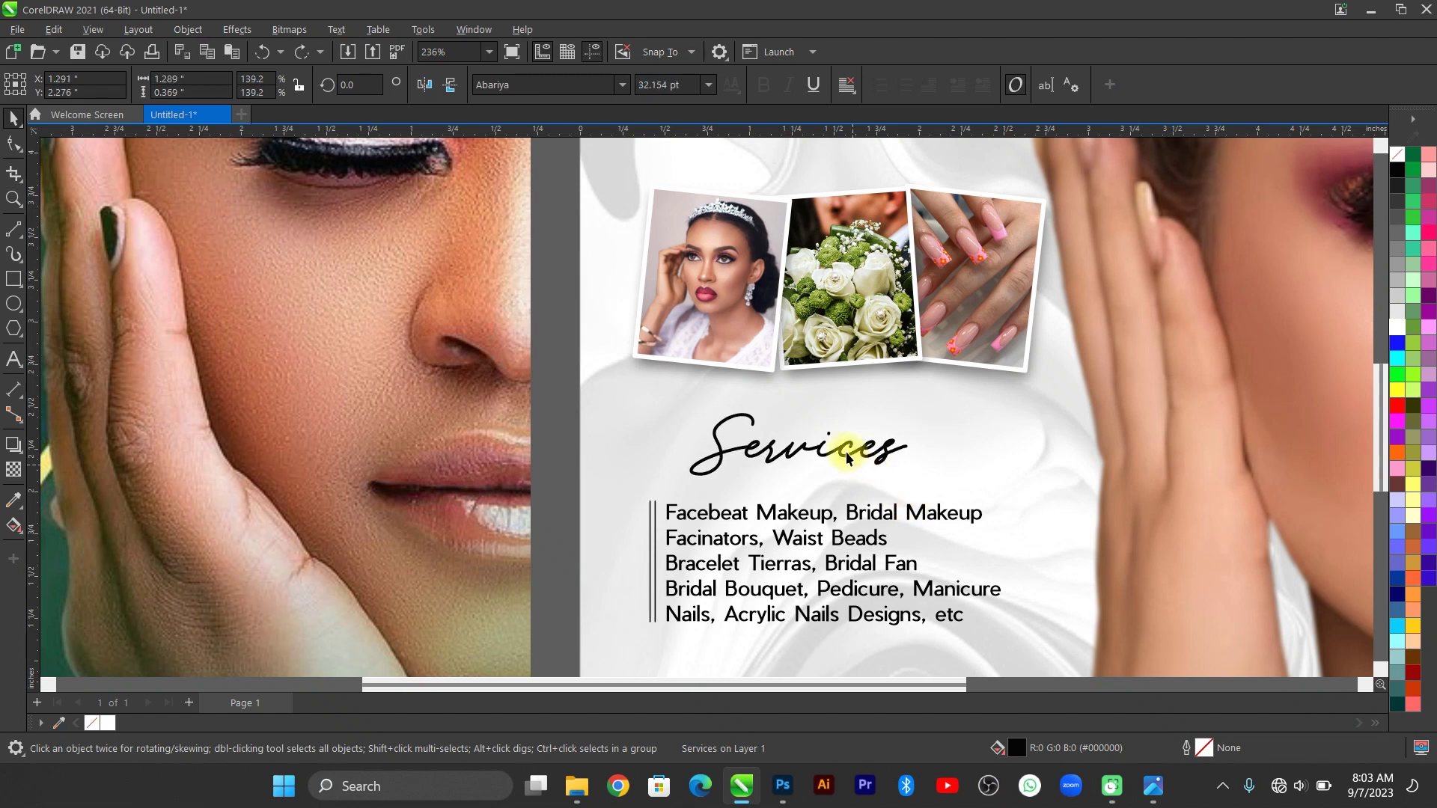
{"action": "left_click_drag", "start_coordinate": [819, 446], "coordinate": [778, 456]}
{"action": "key", "text": "F3"}
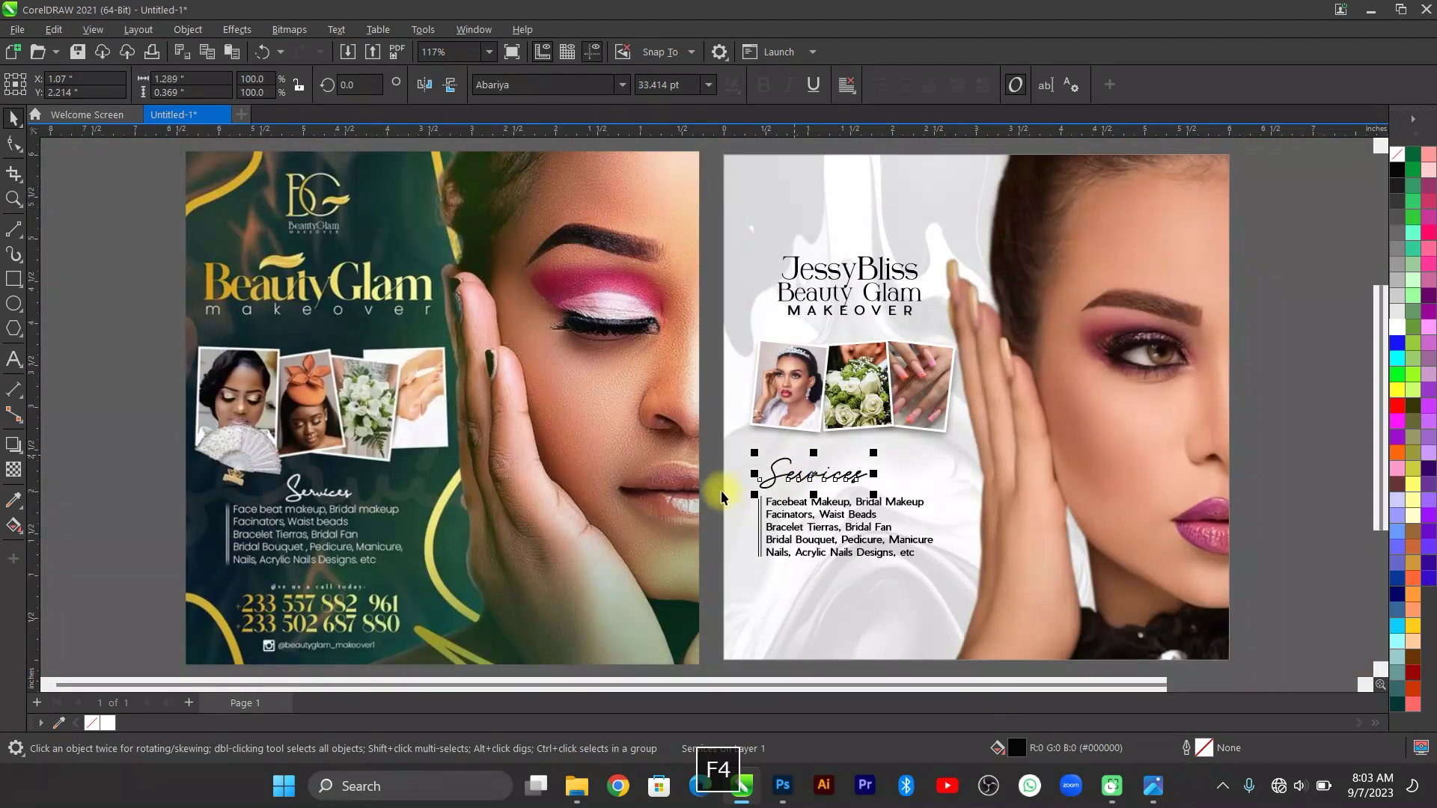
{"action": "left_click", "coordinate": [723, 491]}
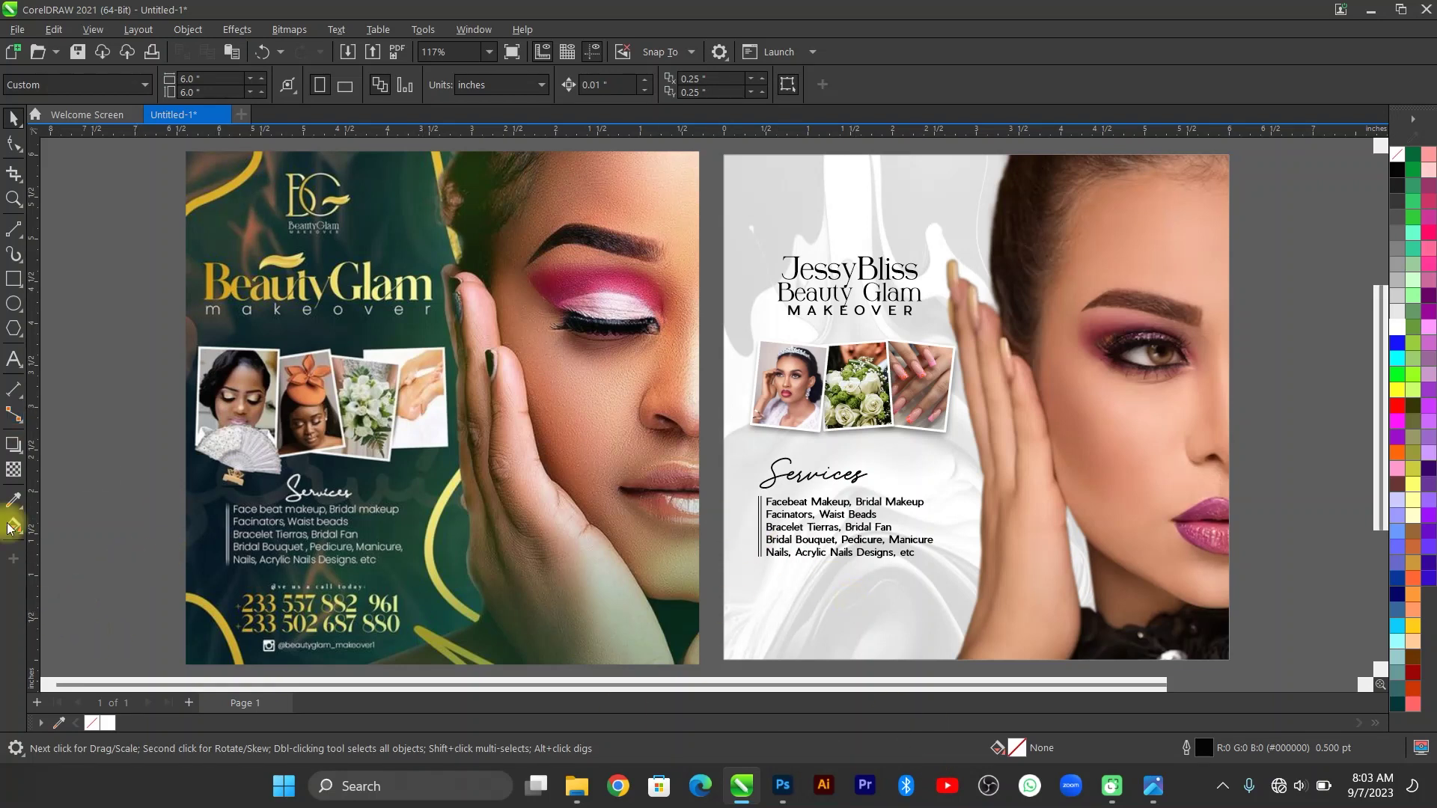
Type the phone number below the services list and move it slightly lower.
{"action": "left_click", "coordinate": [14, 361]}
{"action": "left_click", "coordinate": [779, 596]}
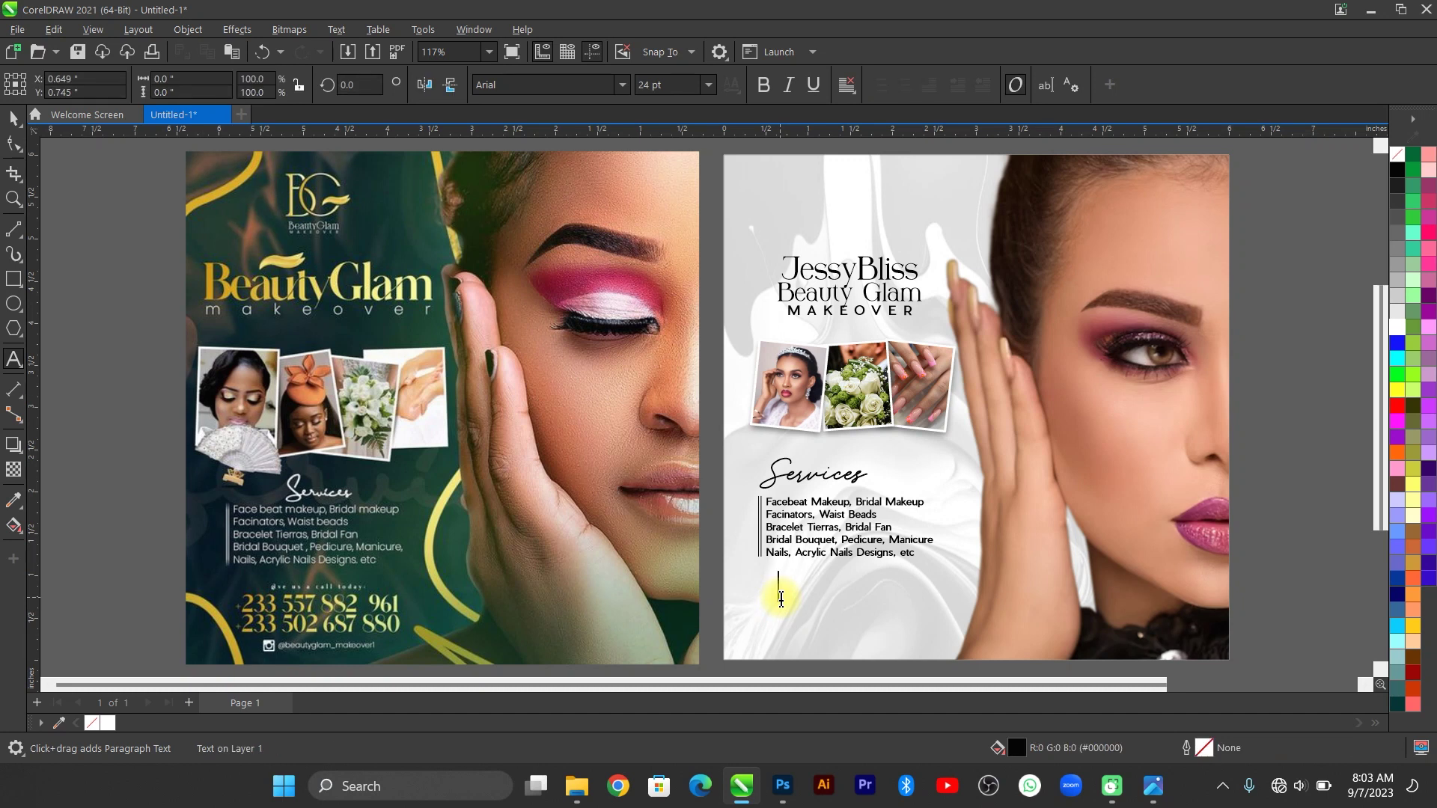
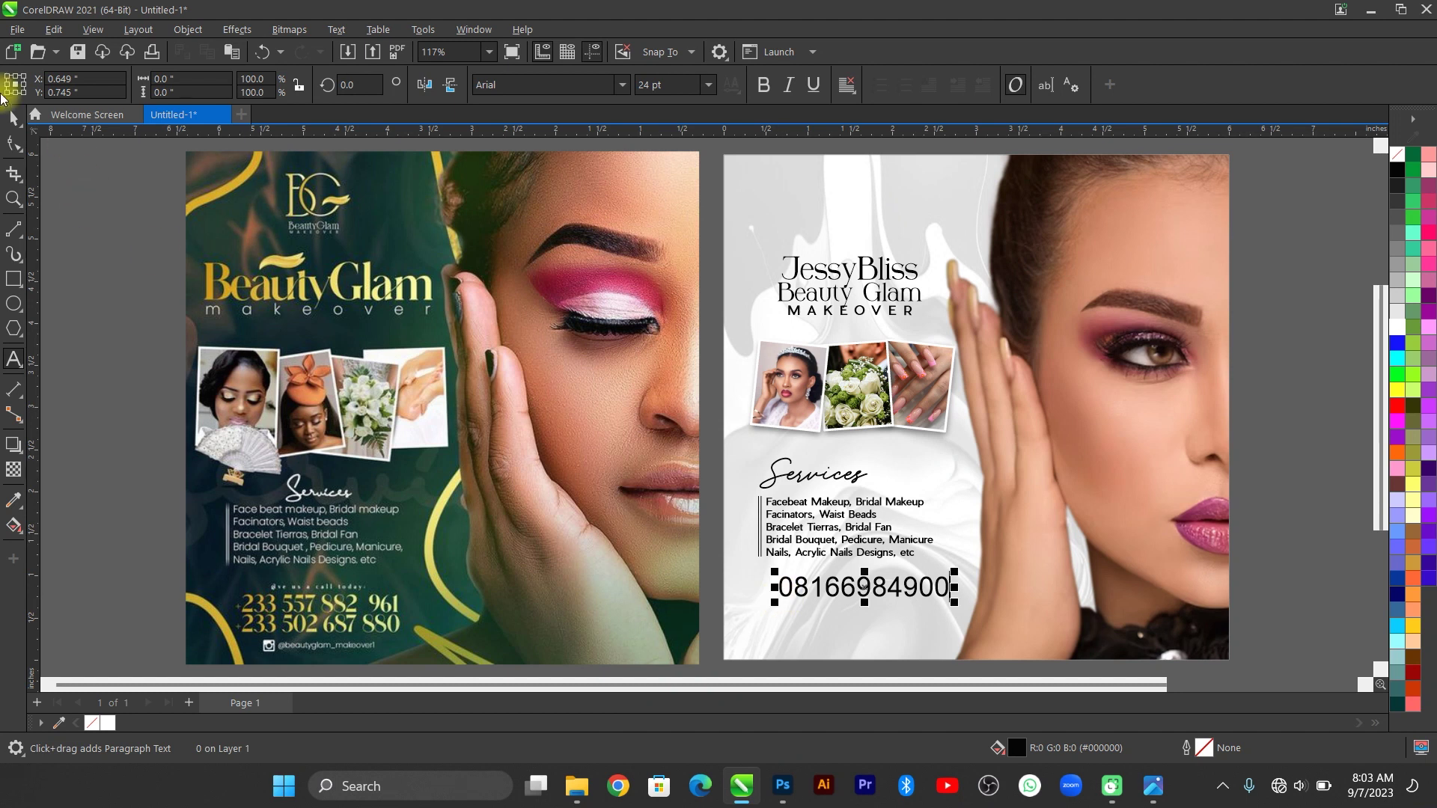
{"action": "left_click", "coordinate": [14, 116]}
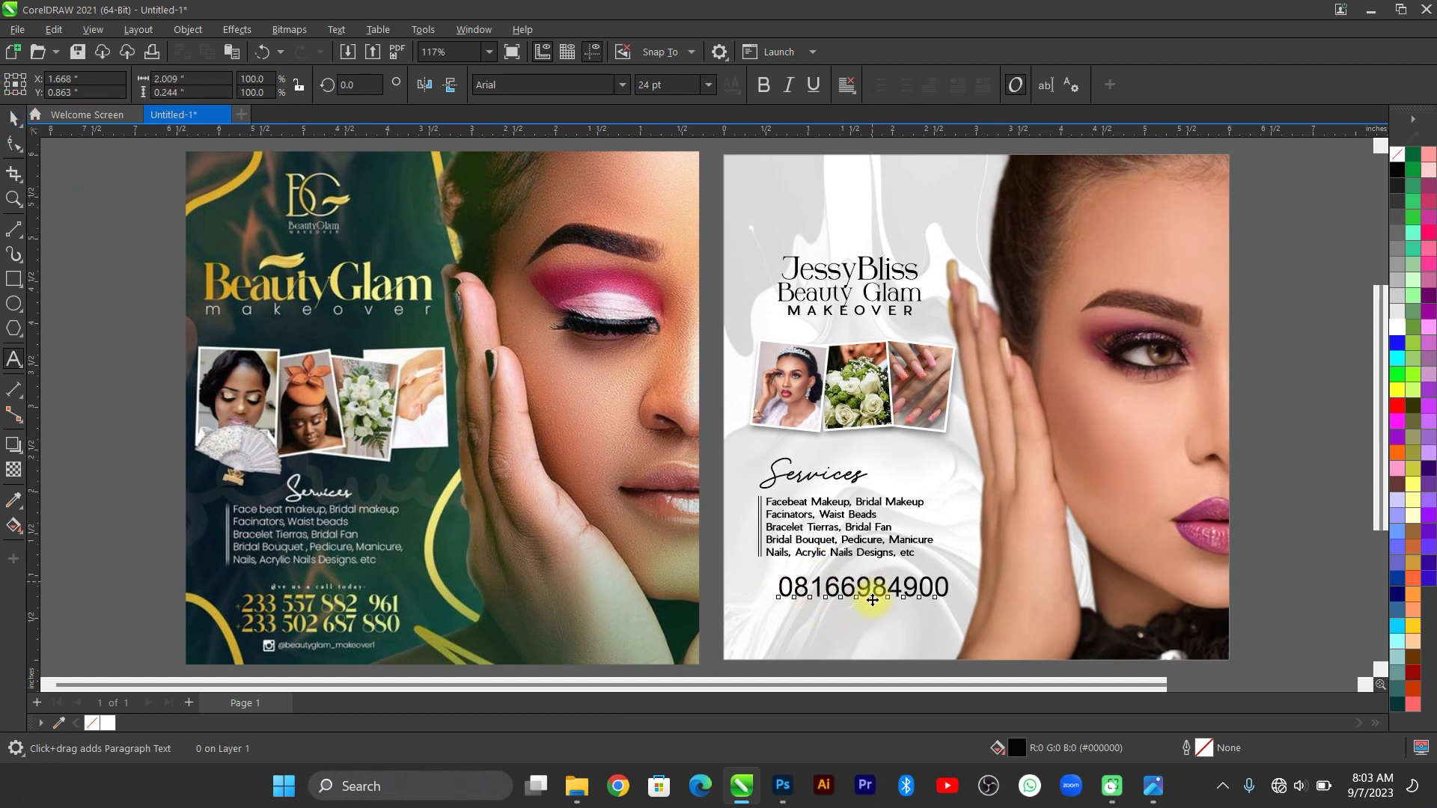
{"action": "mouse_move", "coordinate": [872, 583]}
{"action": "left_mouse_down"}
{"action": "mouse_move", "coordinate": [853, 612]}
{"action": "mouse_move", "coordinate": [851, 589]}
{"action": "left_mouse_up"}
Duplicate the phone number and retype the copy as 'Get in touch with us today:'.
{"action": "key", "text": "ctrl+d"}
{"action": "double_click", "coordinate": [872, 591]}
{"action": "key", "text": "ctrl+a"}
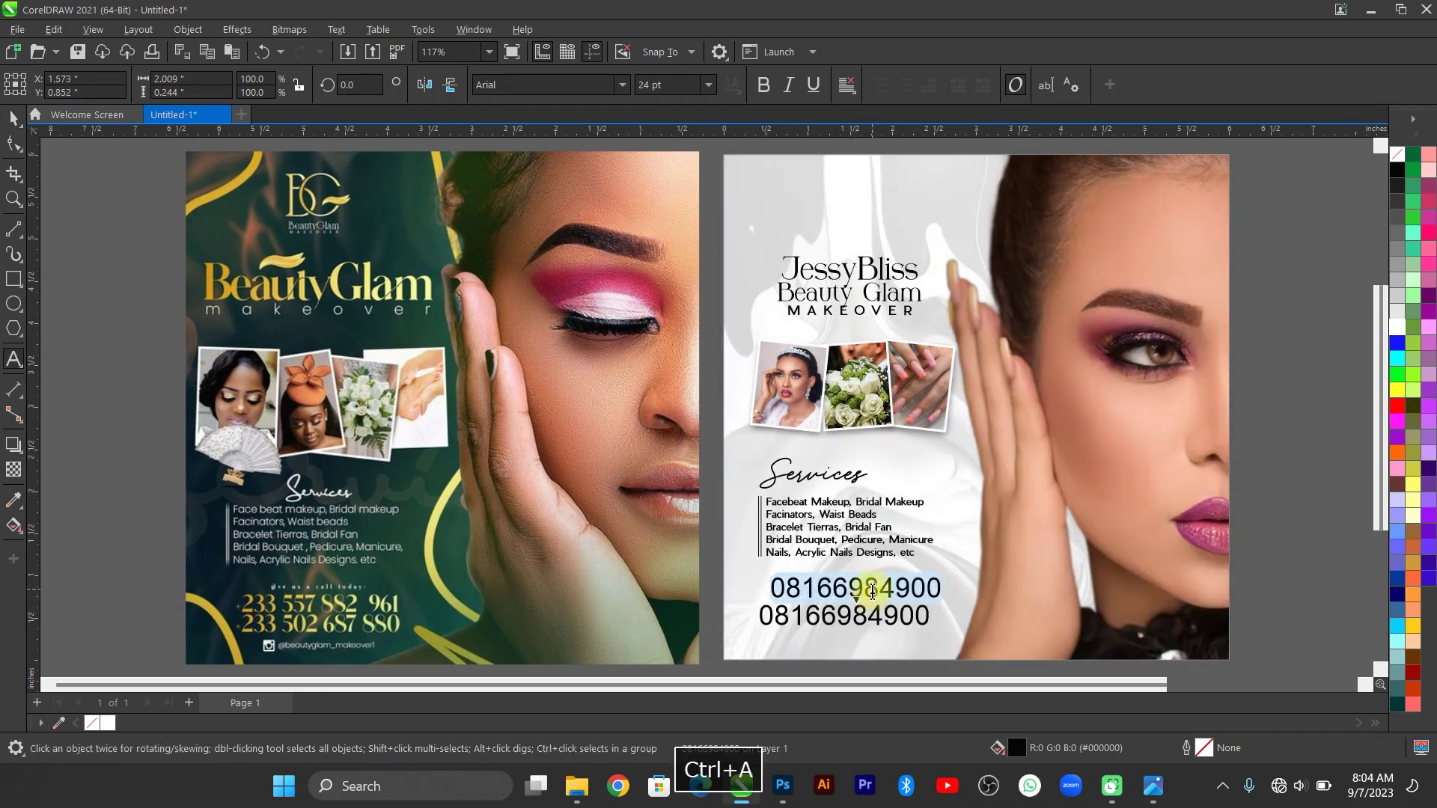
{"action": "type", "text": "Get in "}
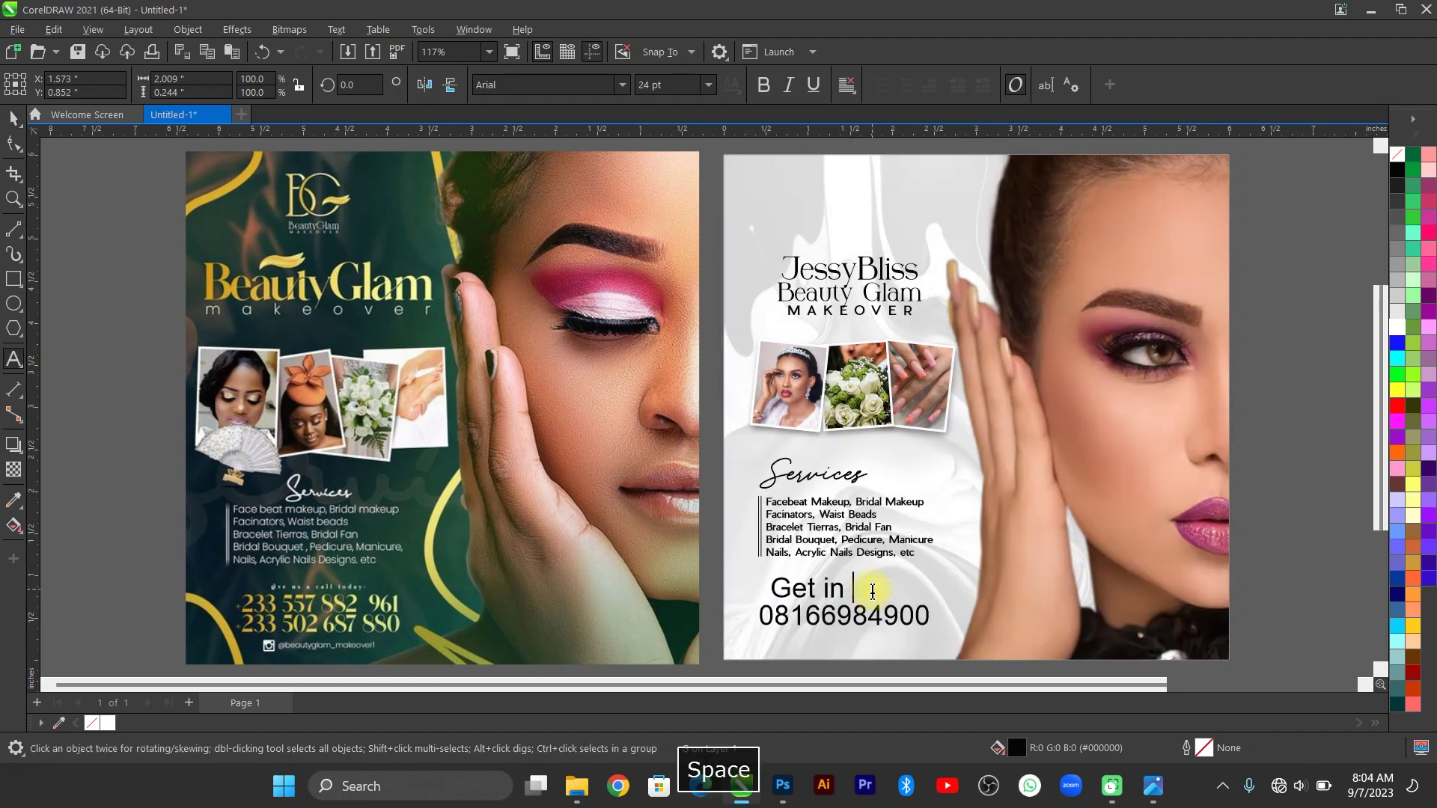
{"action": "type", "text": "touch with us today:"}
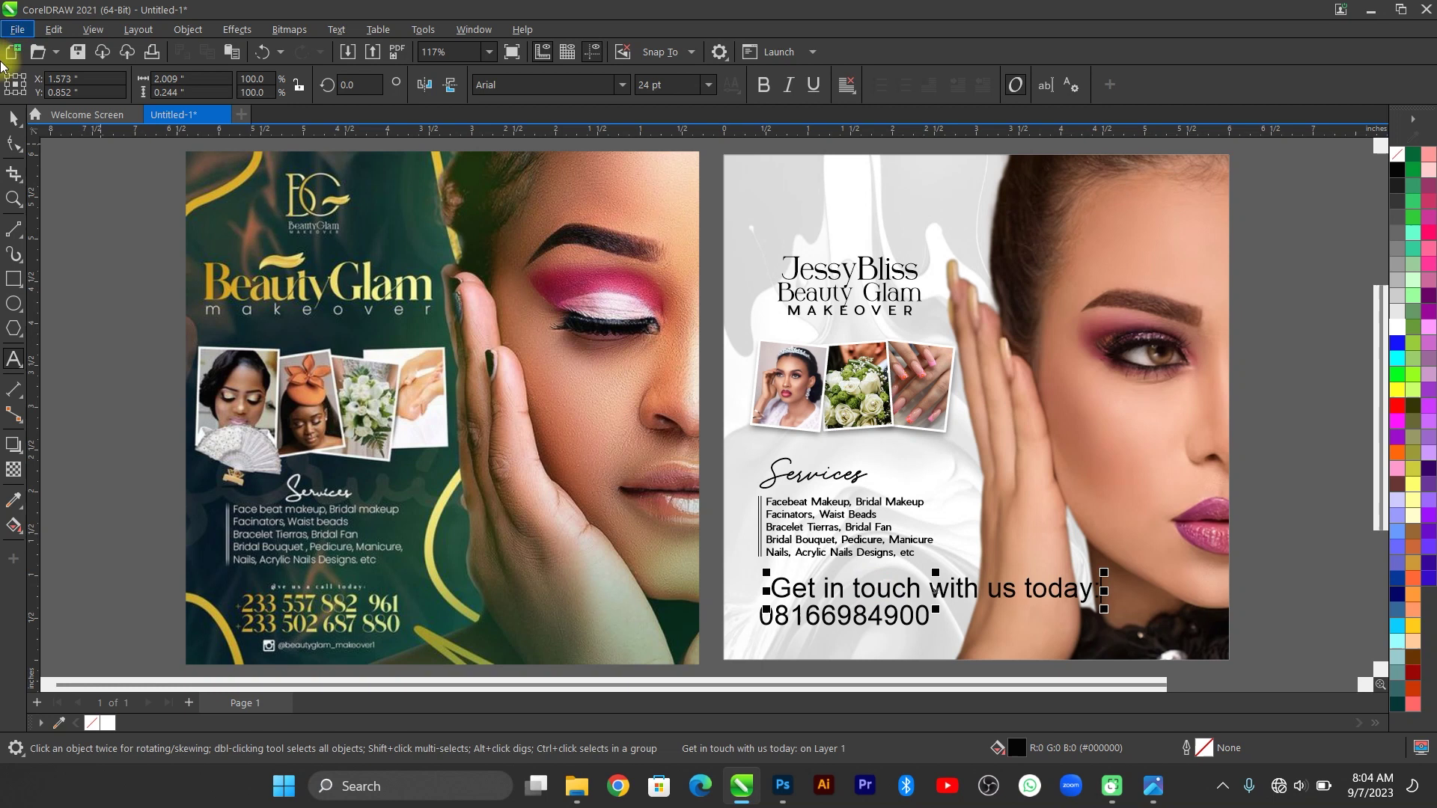
{"action": "left_click", "coordinate": [14, 118]}
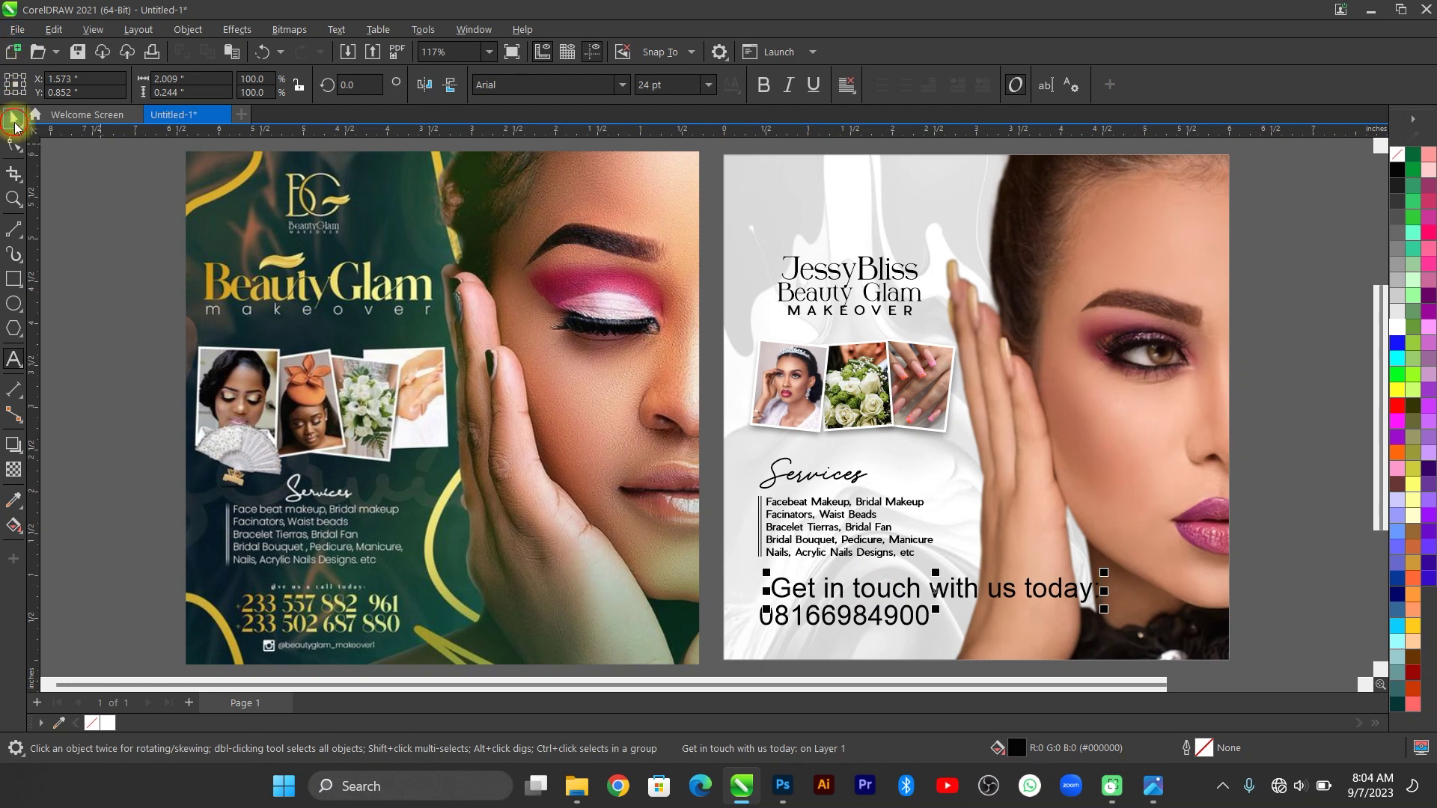
Set both contact texts to Pier Sans and make the 'Get in touch' line 8 pt.
{"action": "left_click", "coordinate": [887, 618], "text": "shift"}
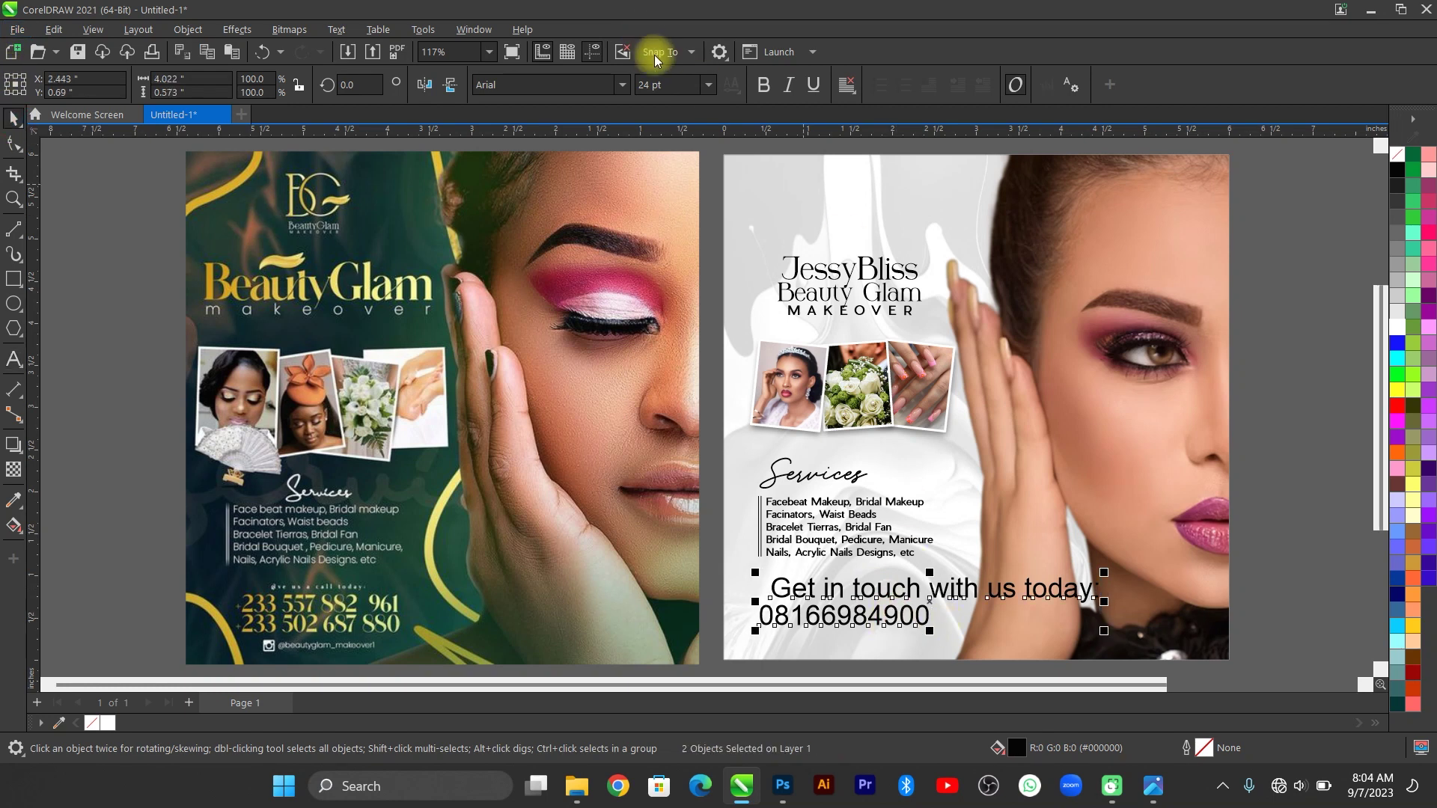
{"action": "left_click", "coordinate": [622, 85]}
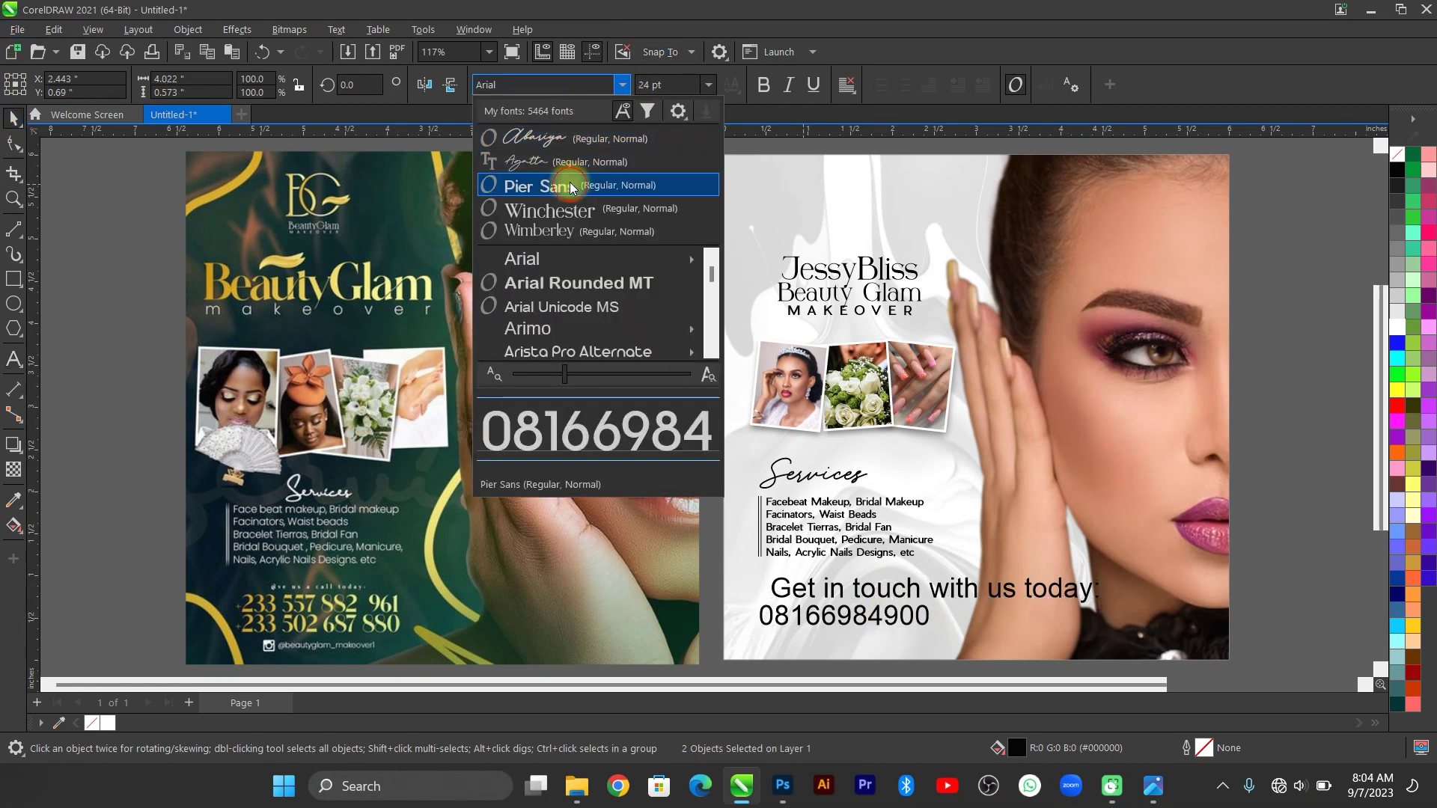
{"action": "left_click", "coordinate": [535, 182]}
{"action": "left_click", "coordinate": [972, 589]}
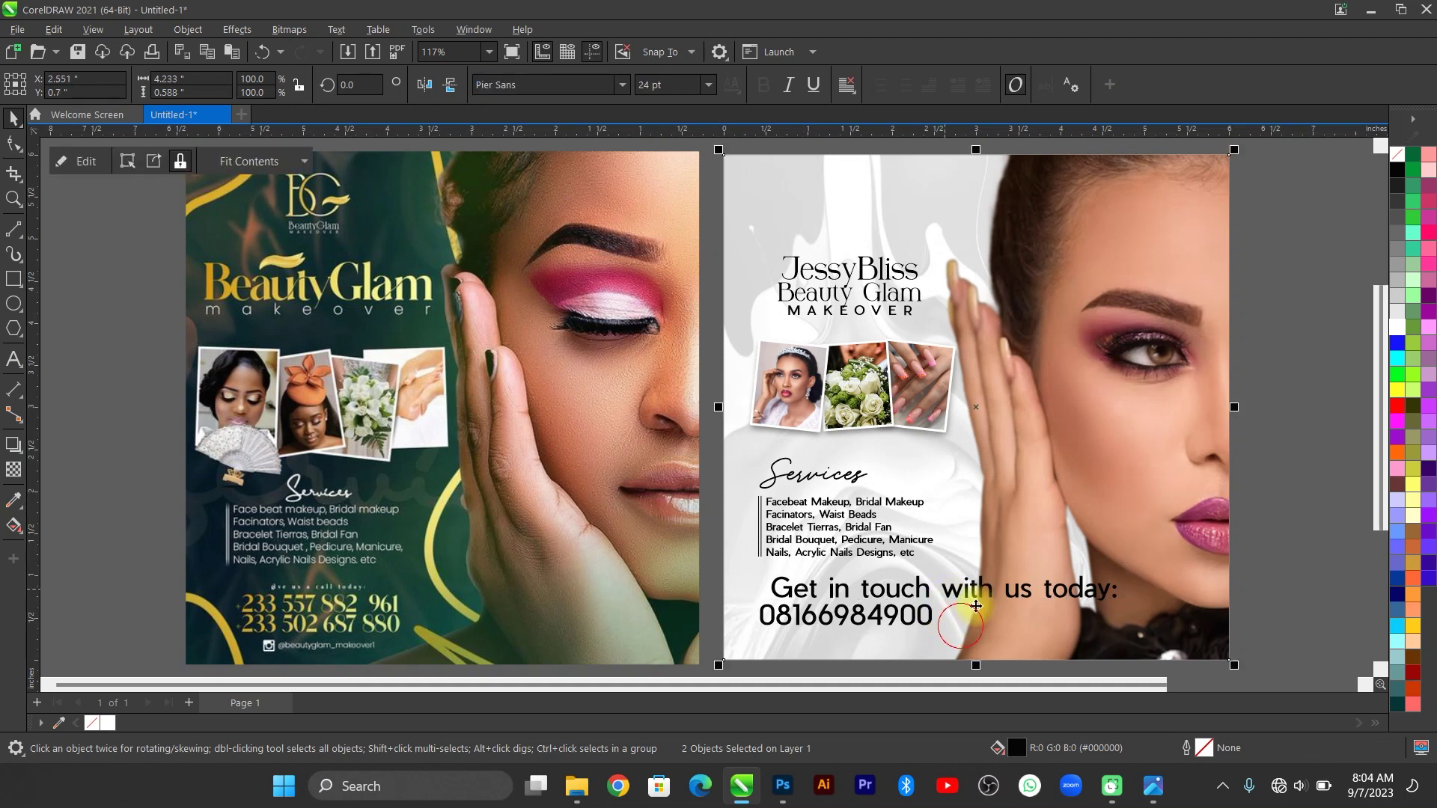
{"action": "left_click", "coordinate": [709, 87]}
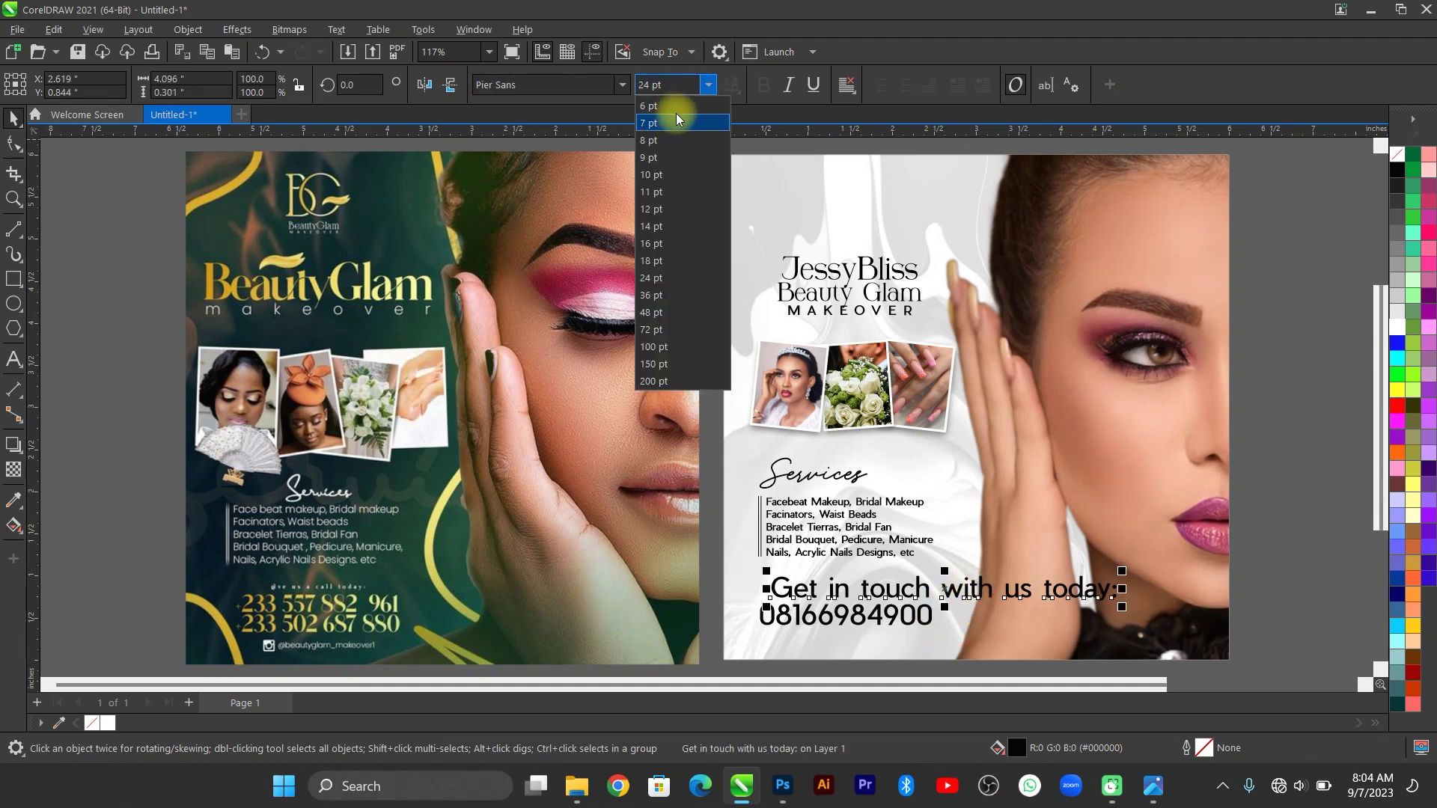
{"action": "left_click", "coordinate": [675, 110]}
{"action": "left_click", "coordinate": [709, 85]}
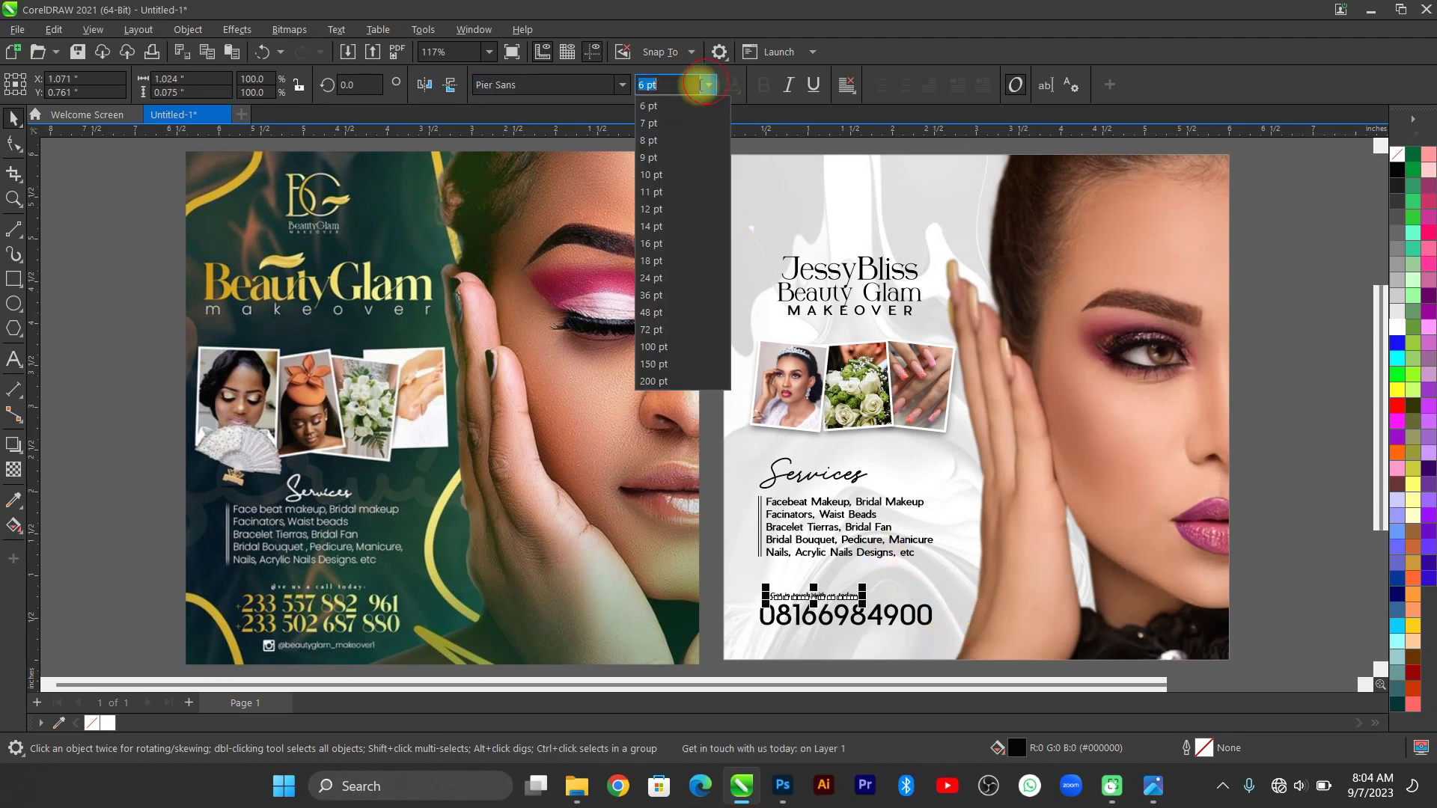
{"action": "left_click", "coordinate": [687, 141]}
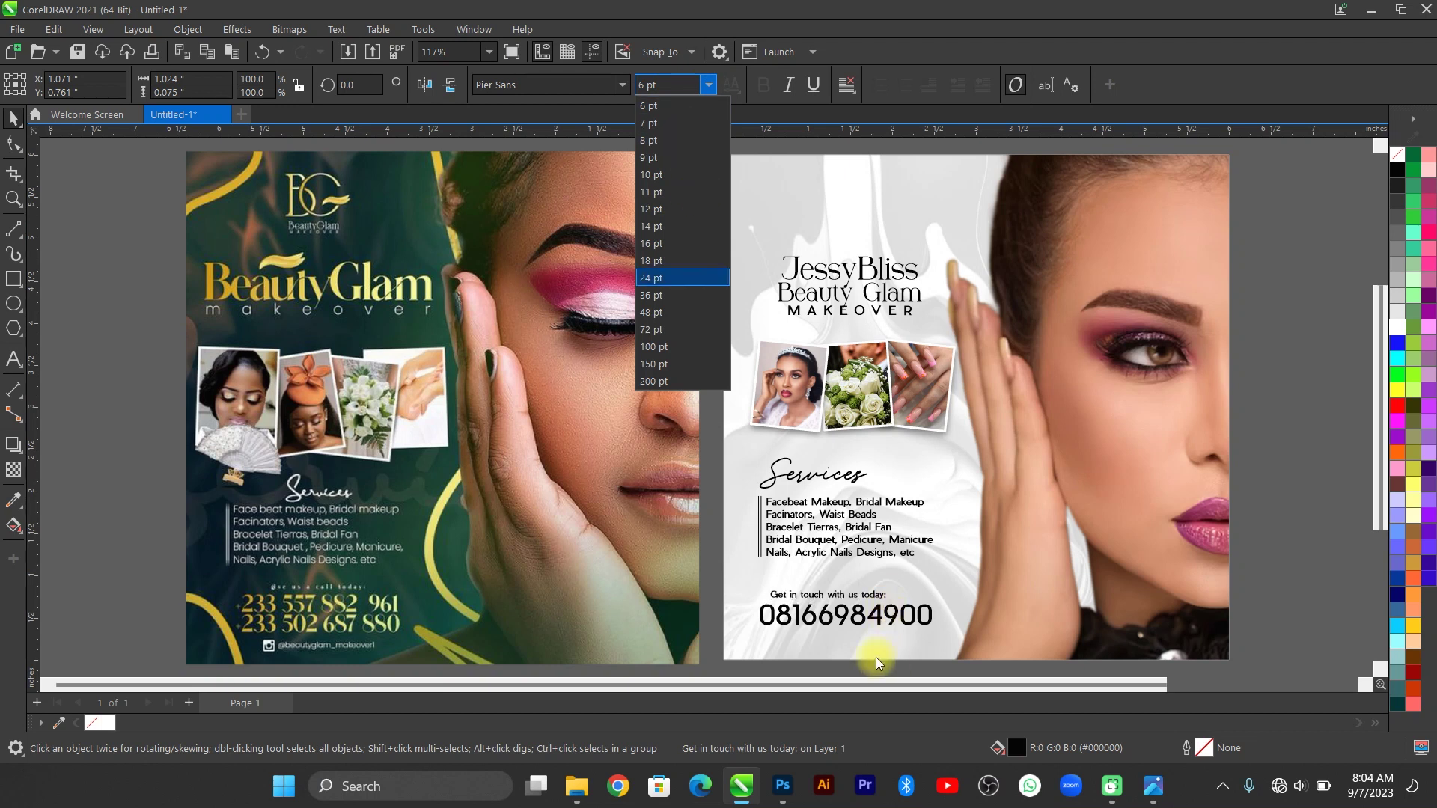
{"action": "left_click", "coordinate": [654, 146]}
{"action": "left_click", "coordinate": [716, 572]}
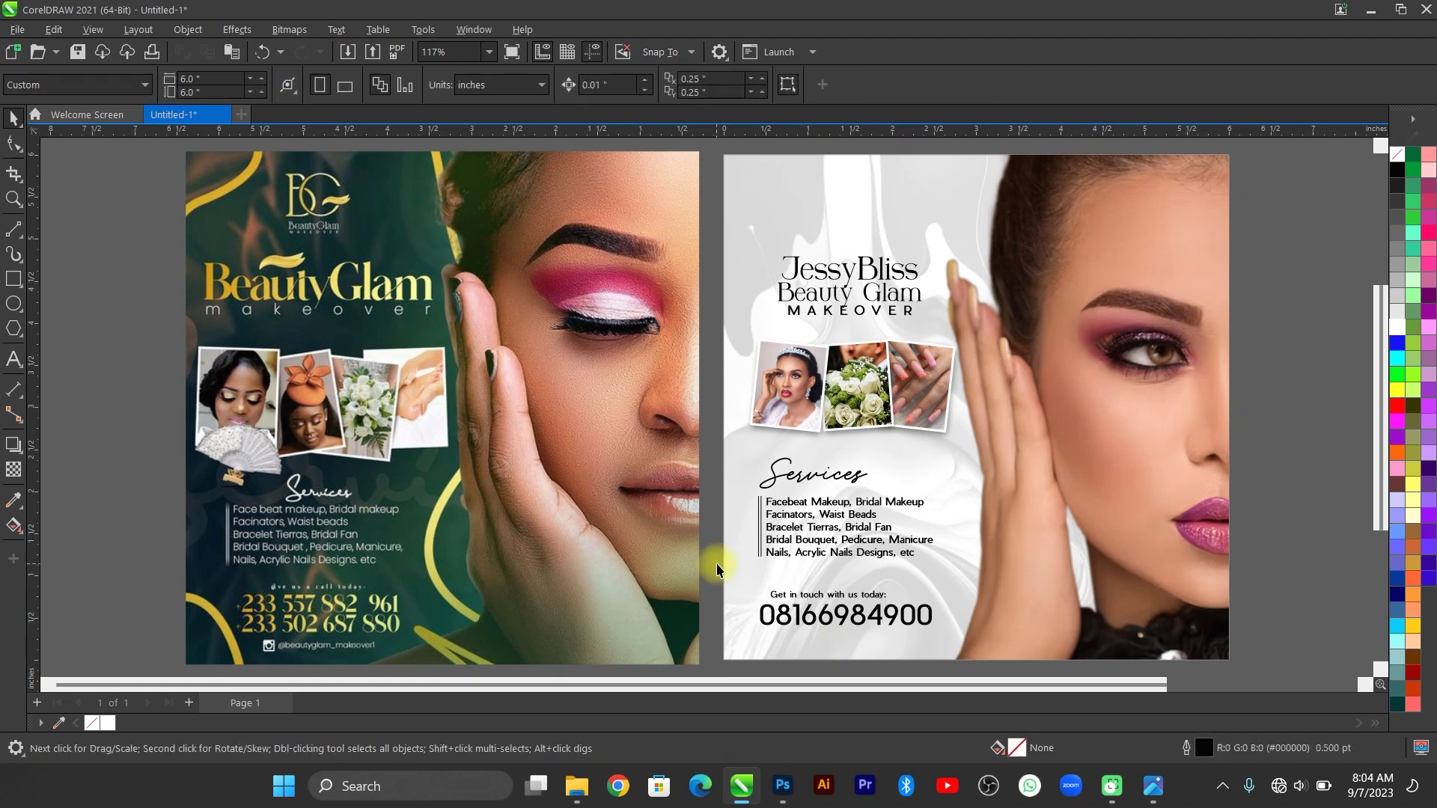
Nudge the contact line and phone number up slightly.
{"action": "left_click_drag", "start_coordinate": [985, 634], "coordinate": [747, 578]}
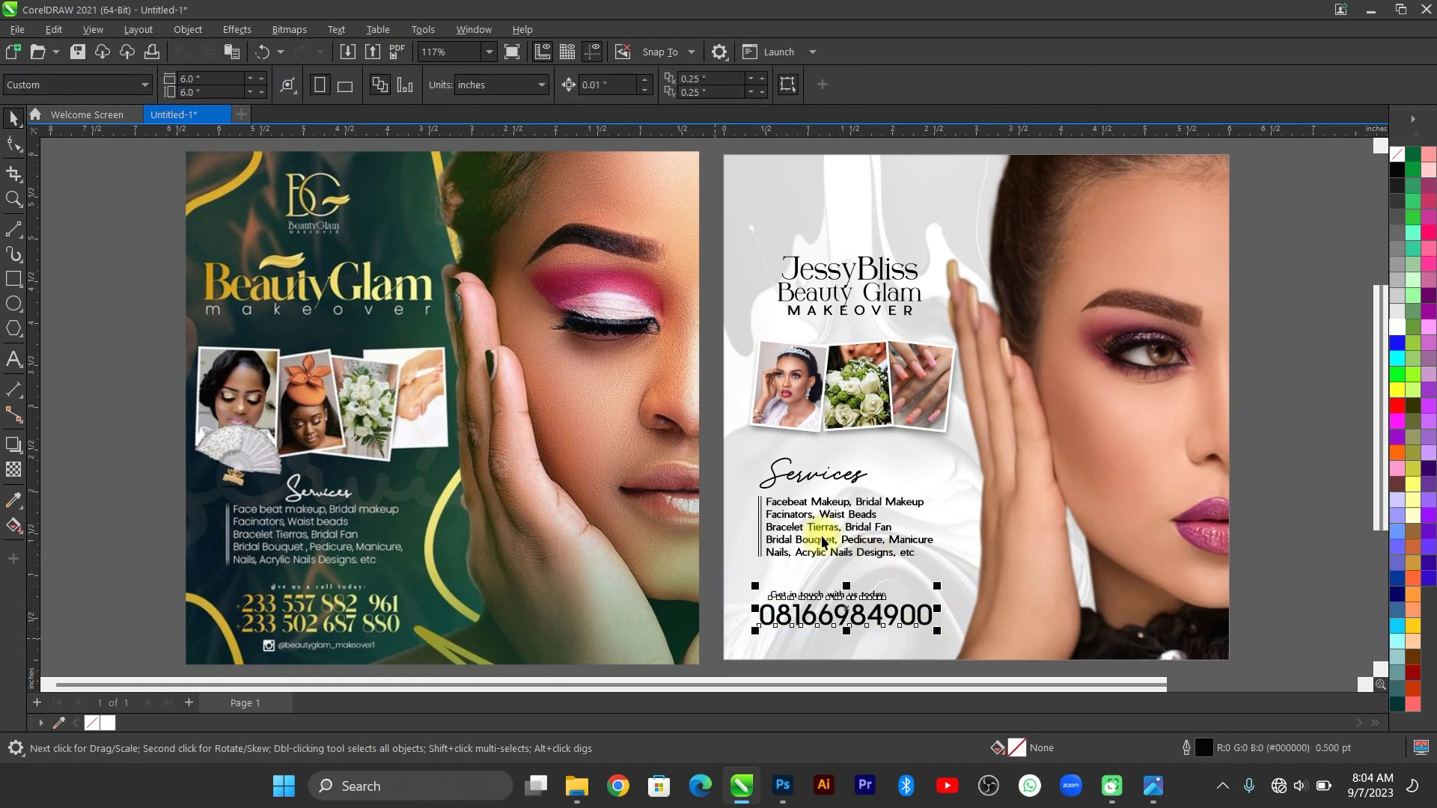
{"action": "left_click", "coordinate": [784, 552], "text": "shift"}
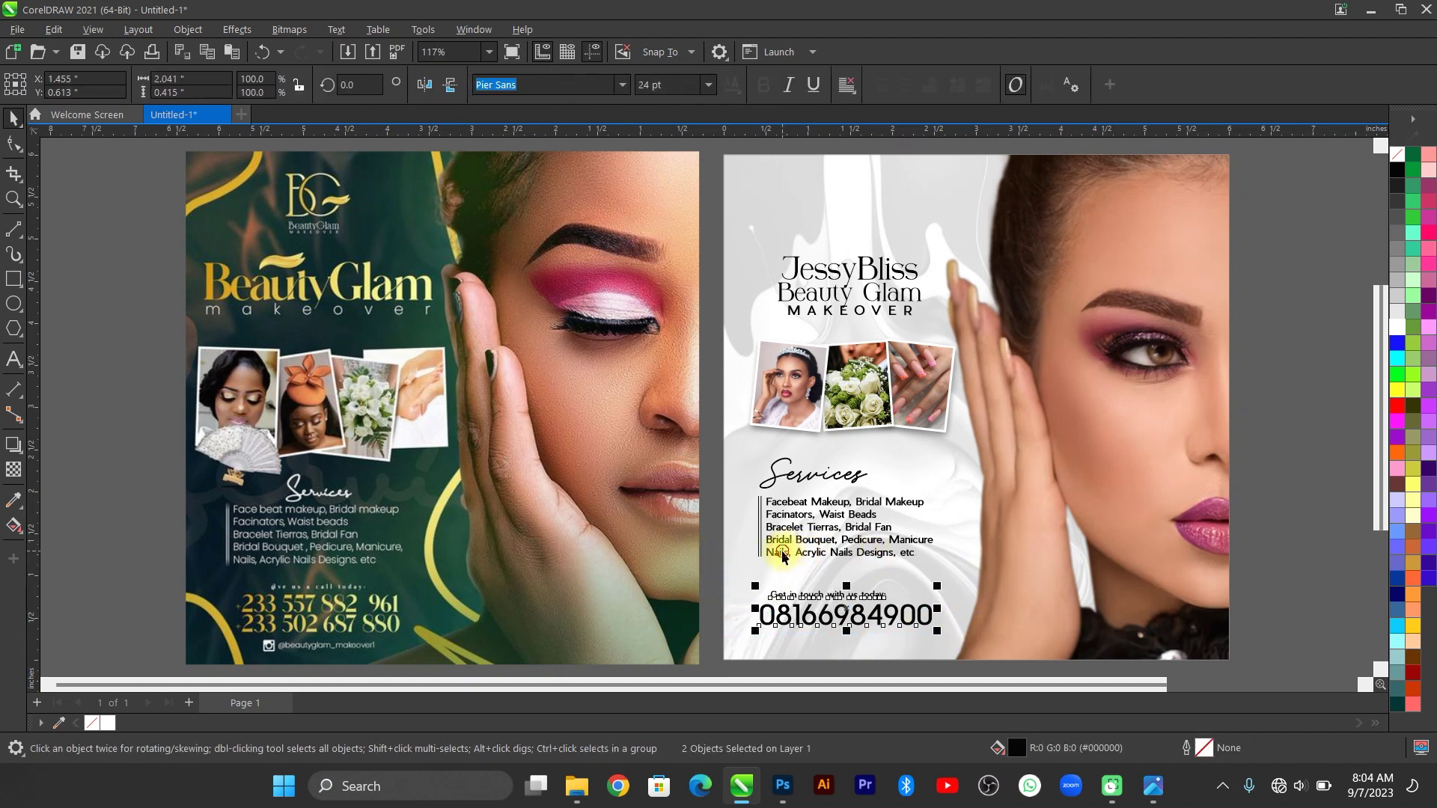
{"action": "left_click", "coordinate": [696, 580]}
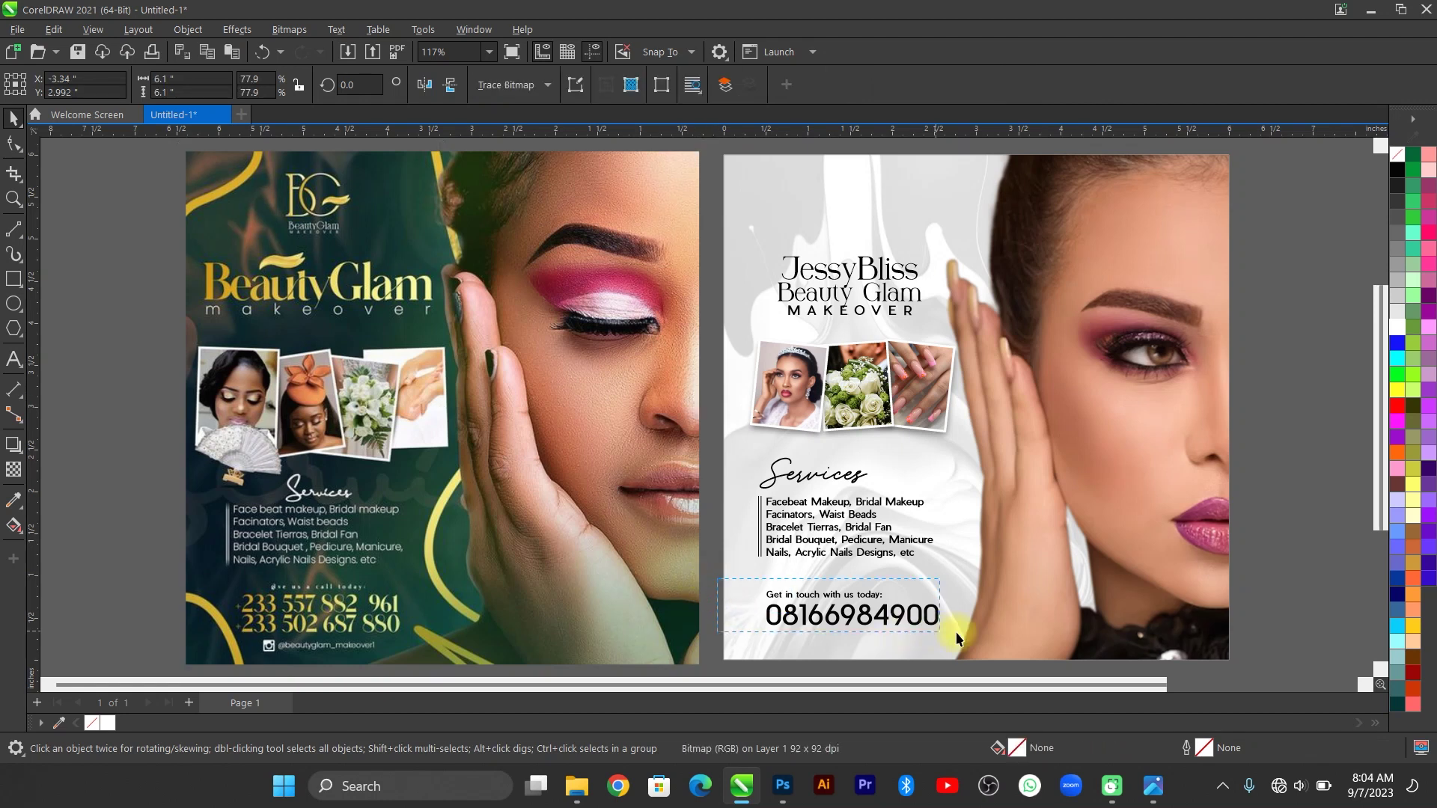
{"action": "left_click_drag", "start_coordinate": [716, 584], "coordinate": [978, 634]}
{"action": "left_click", "coordinate": [861, 614]}
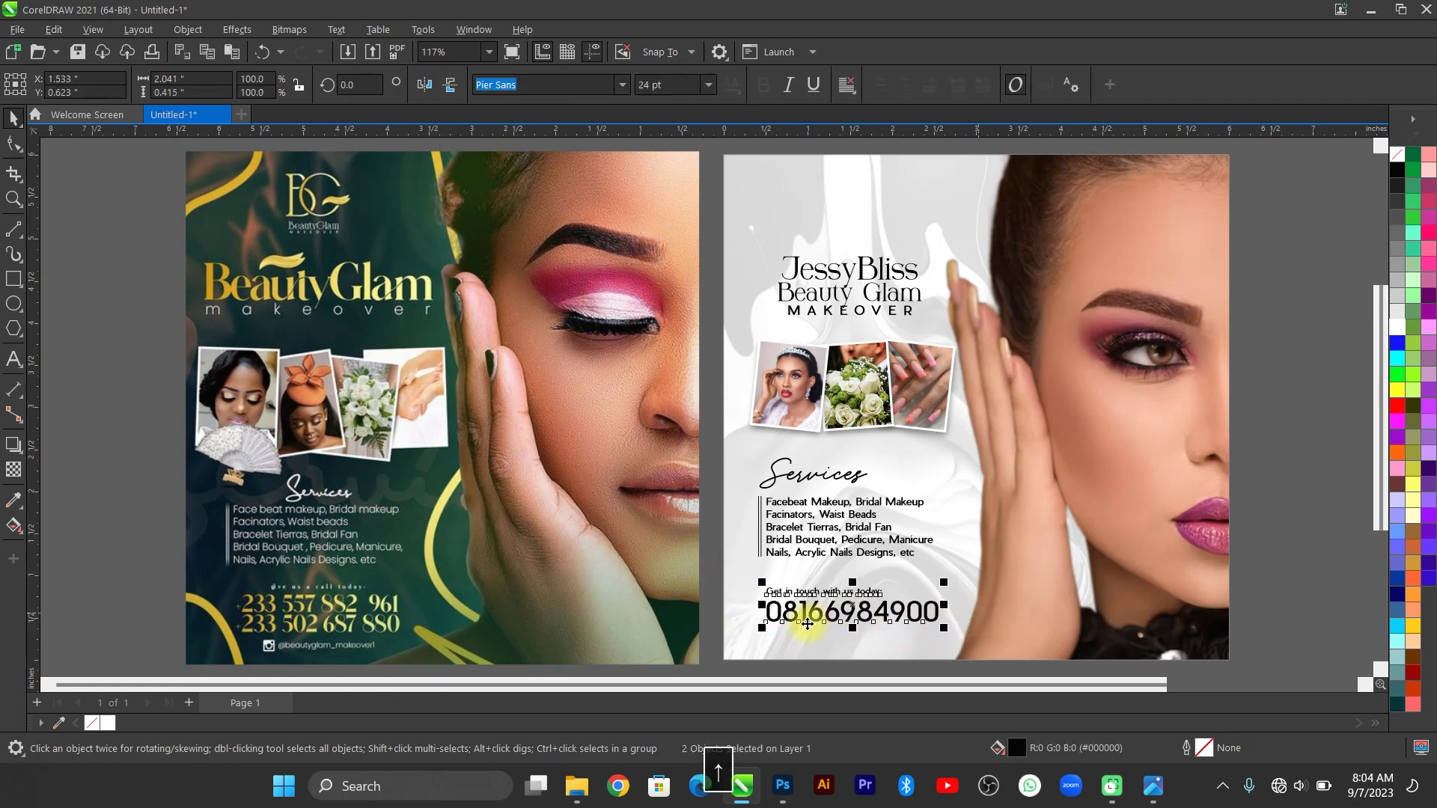
{"action": "key", "text": "Up"}
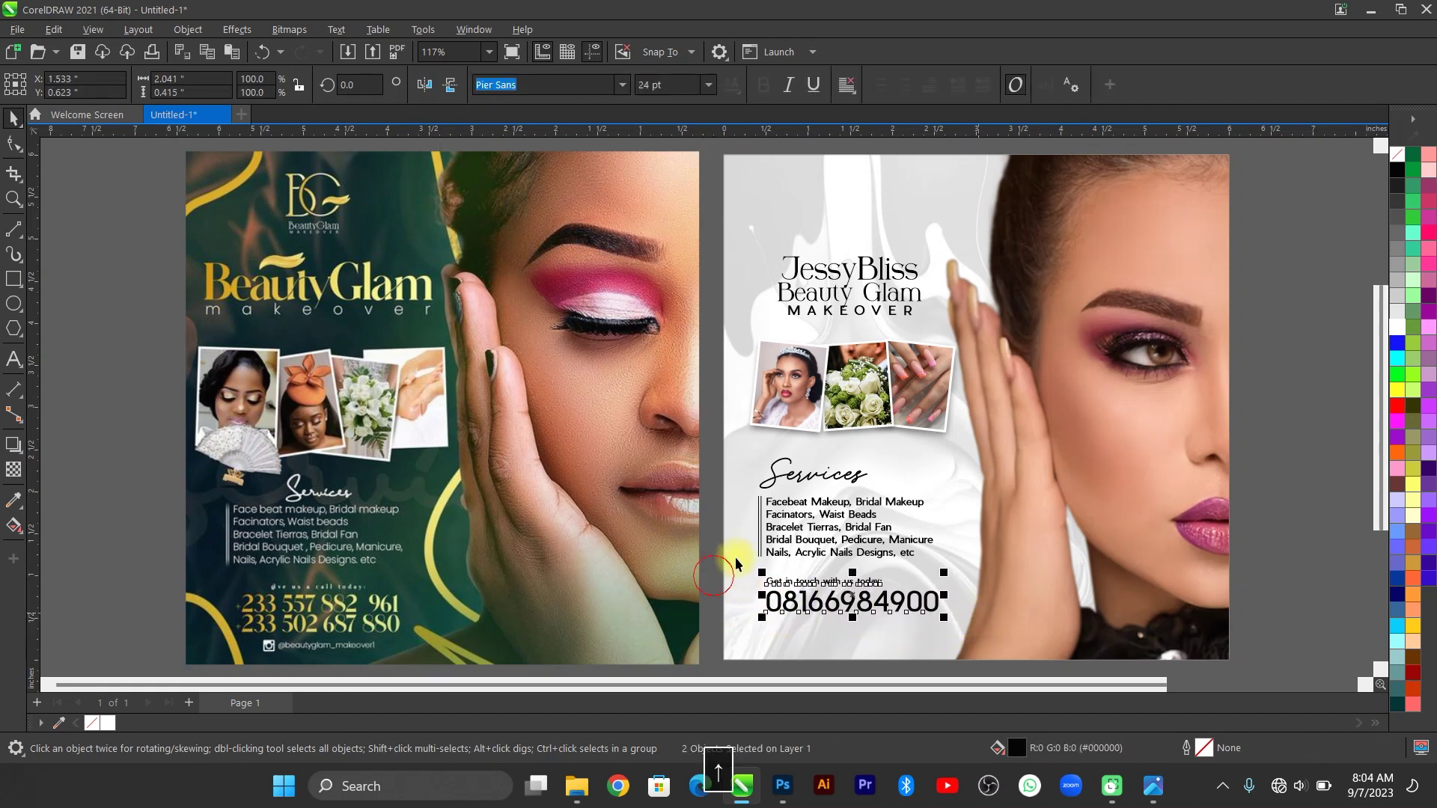
Left-align the contact texts with the Services divider, shrink the phone number to about 90%, then bring up the reference flyer.
{"action": "left_click", "coordinate": [759, 539]}
{"action": "left_click", "coordinate": [780, 589]}
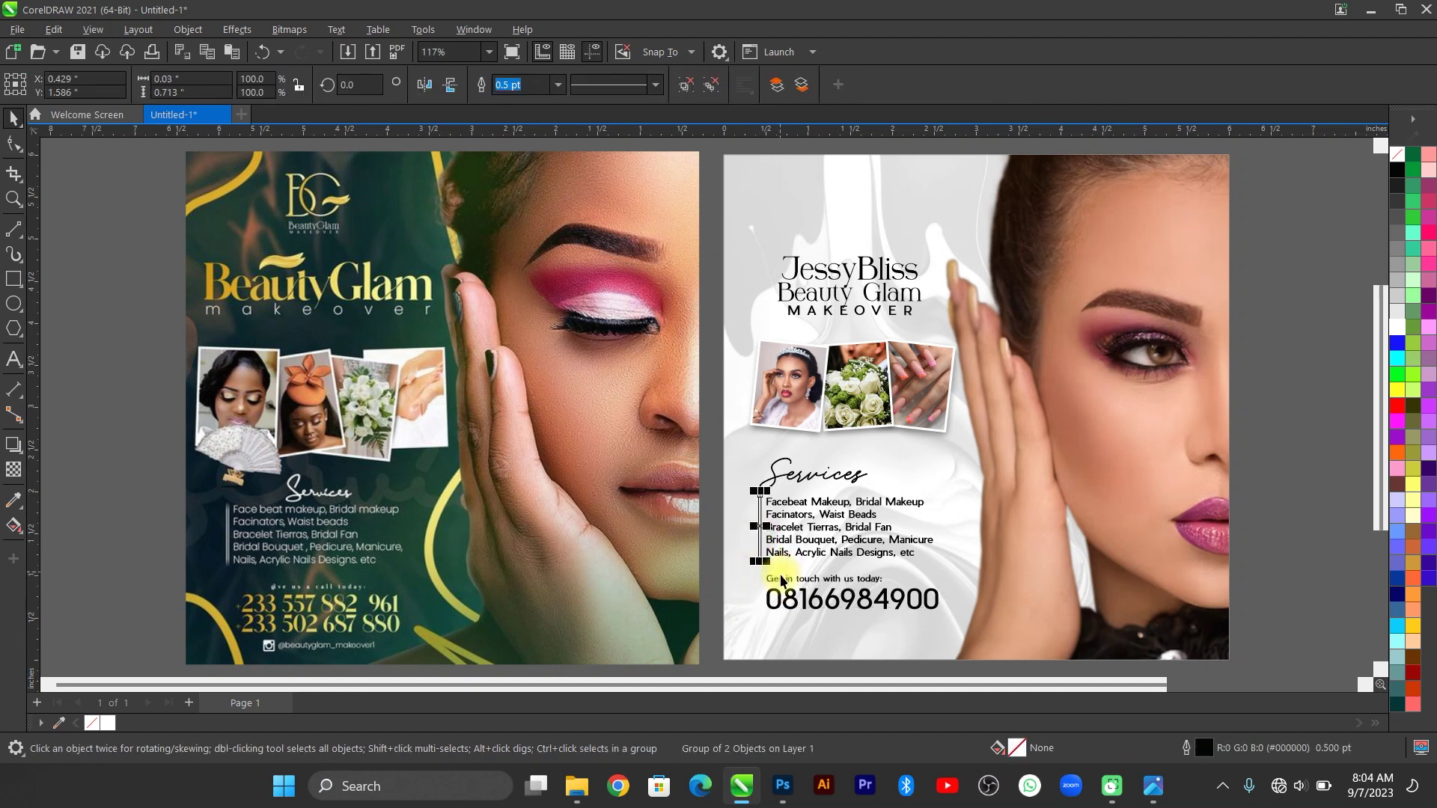
{"action": "left_click", "coordinate": [752, 563]}
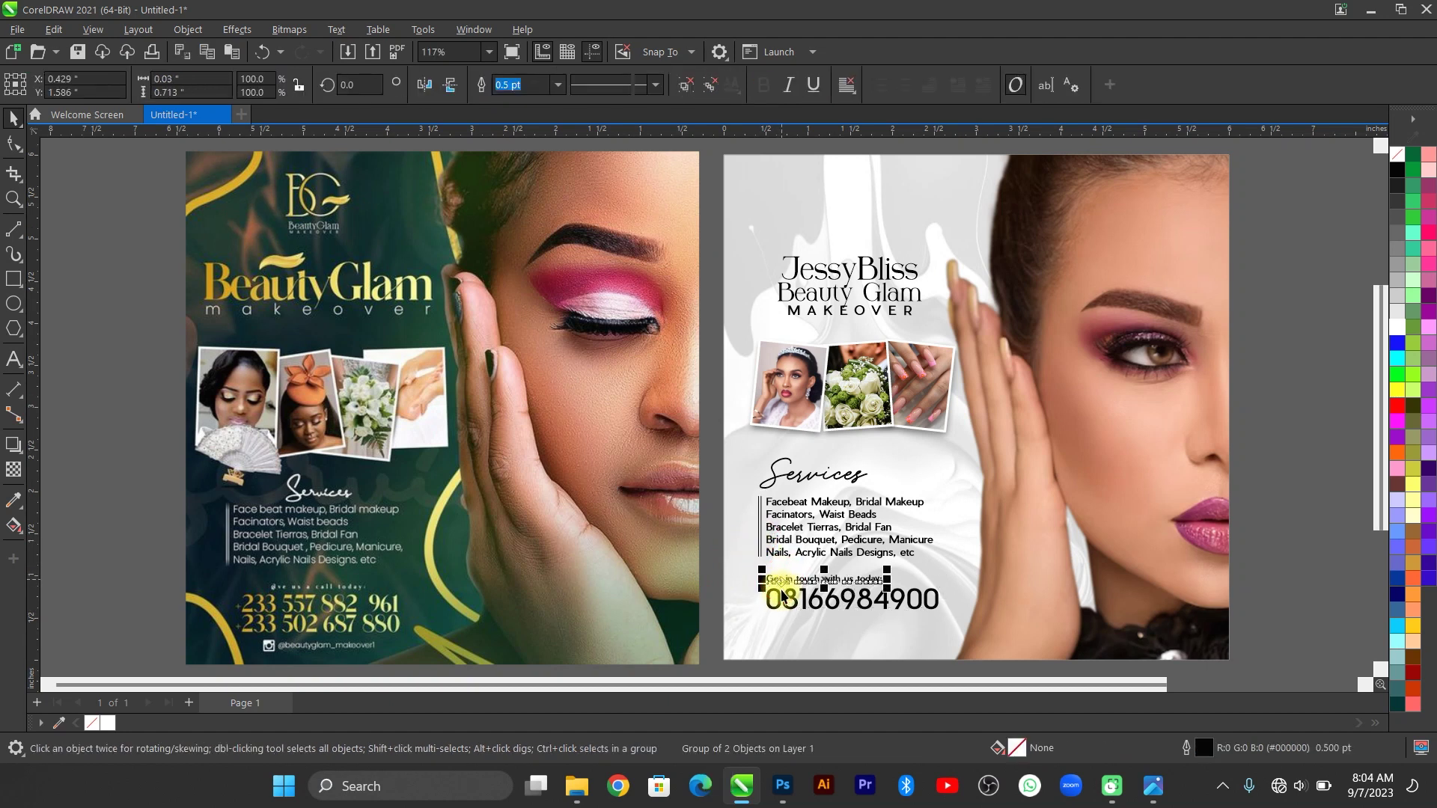
{"action": "left_click", "coordinate": [760, 542], "text": "shift"}
{"action": "key", "text": "l"}
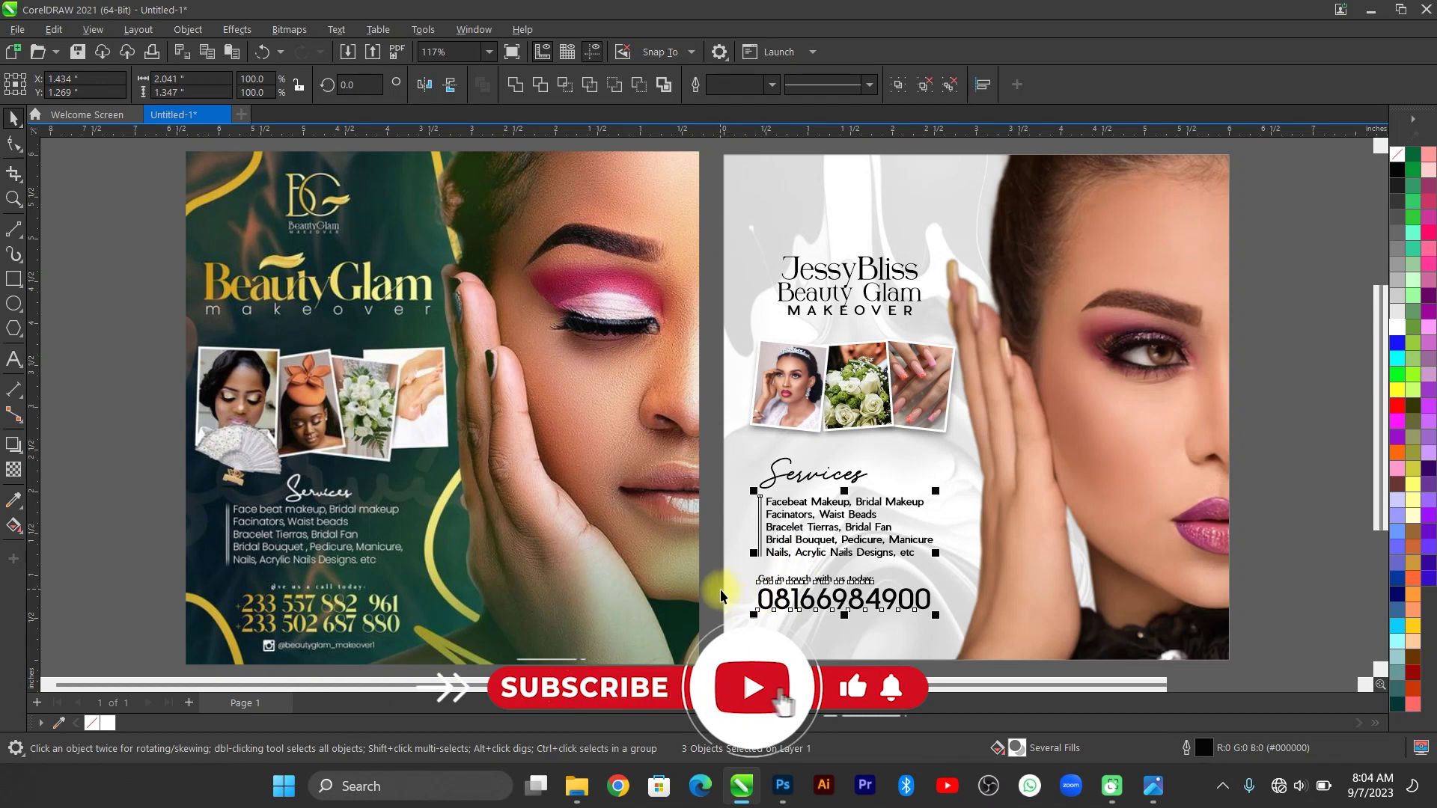
{"action": "left_click", "coordinate": [715, 587]}
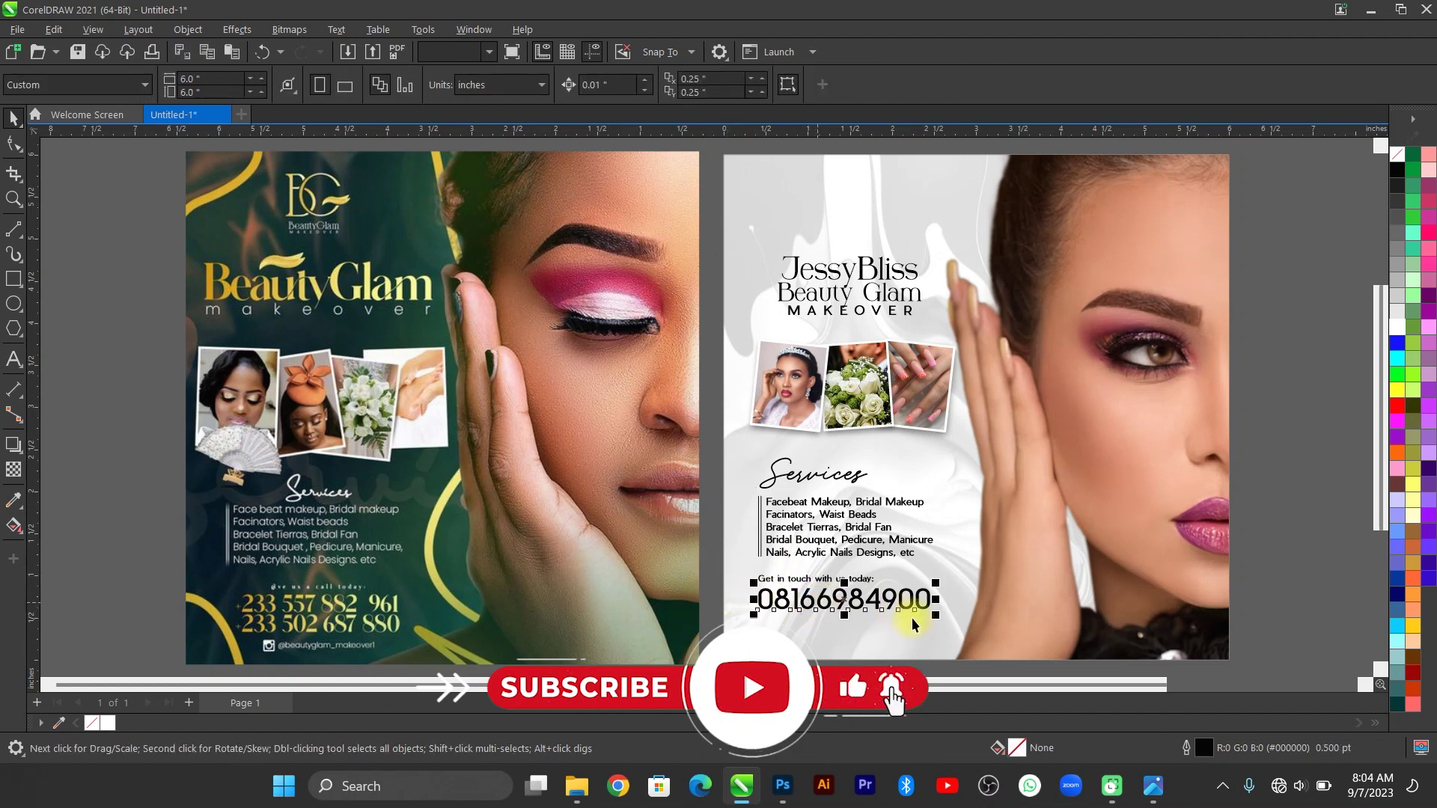
{"action": "mouse_move", "coordinate": [930, 612]}
{"action": "left_mouse_down"}
{"action": "mouse_move", "coordinate": [915, 608]}
{"action": "mouse_move", "coordinate": [934, 607]}
{"action": "left_mouse_up"}
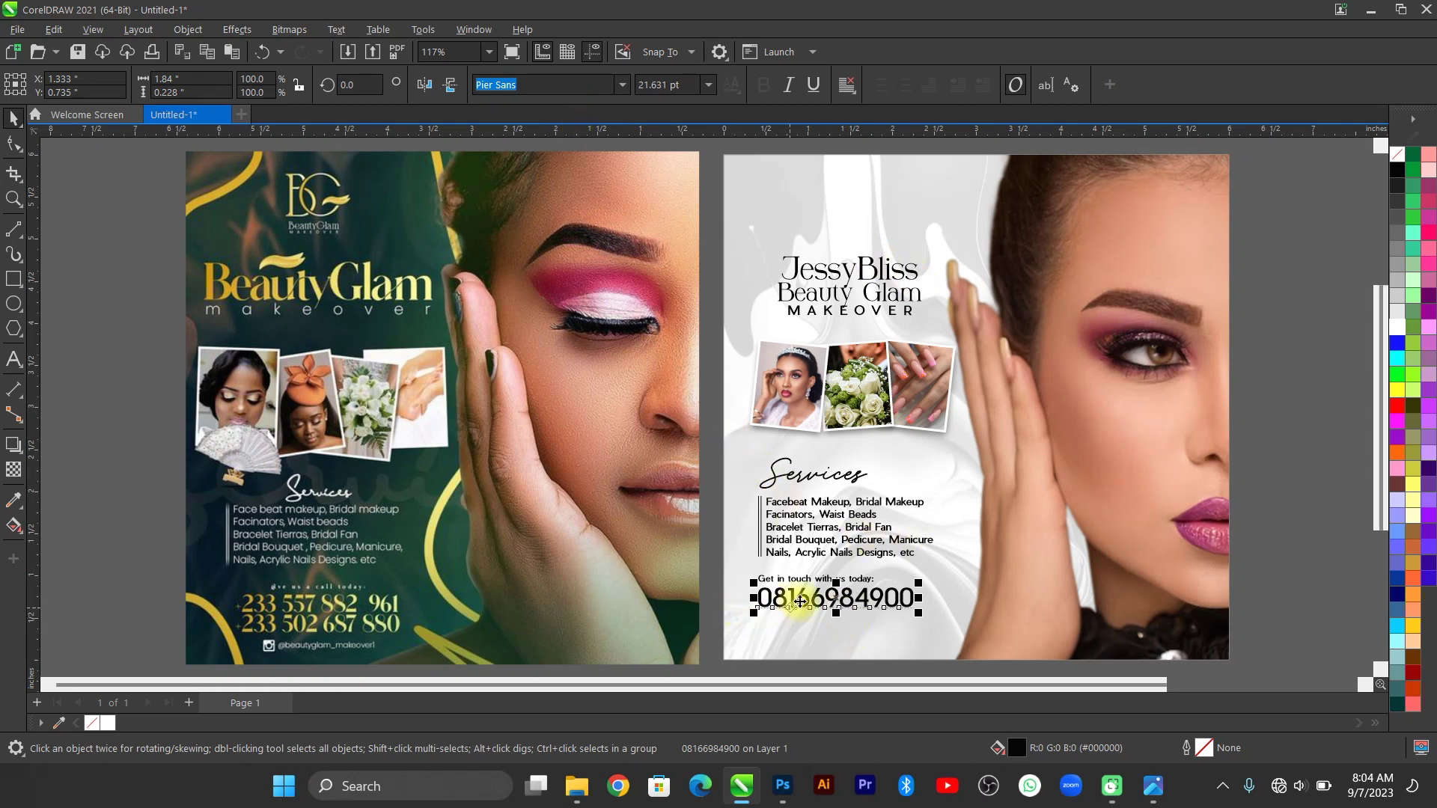
{"action": "left_click", "coordinate": [1157, 801]}
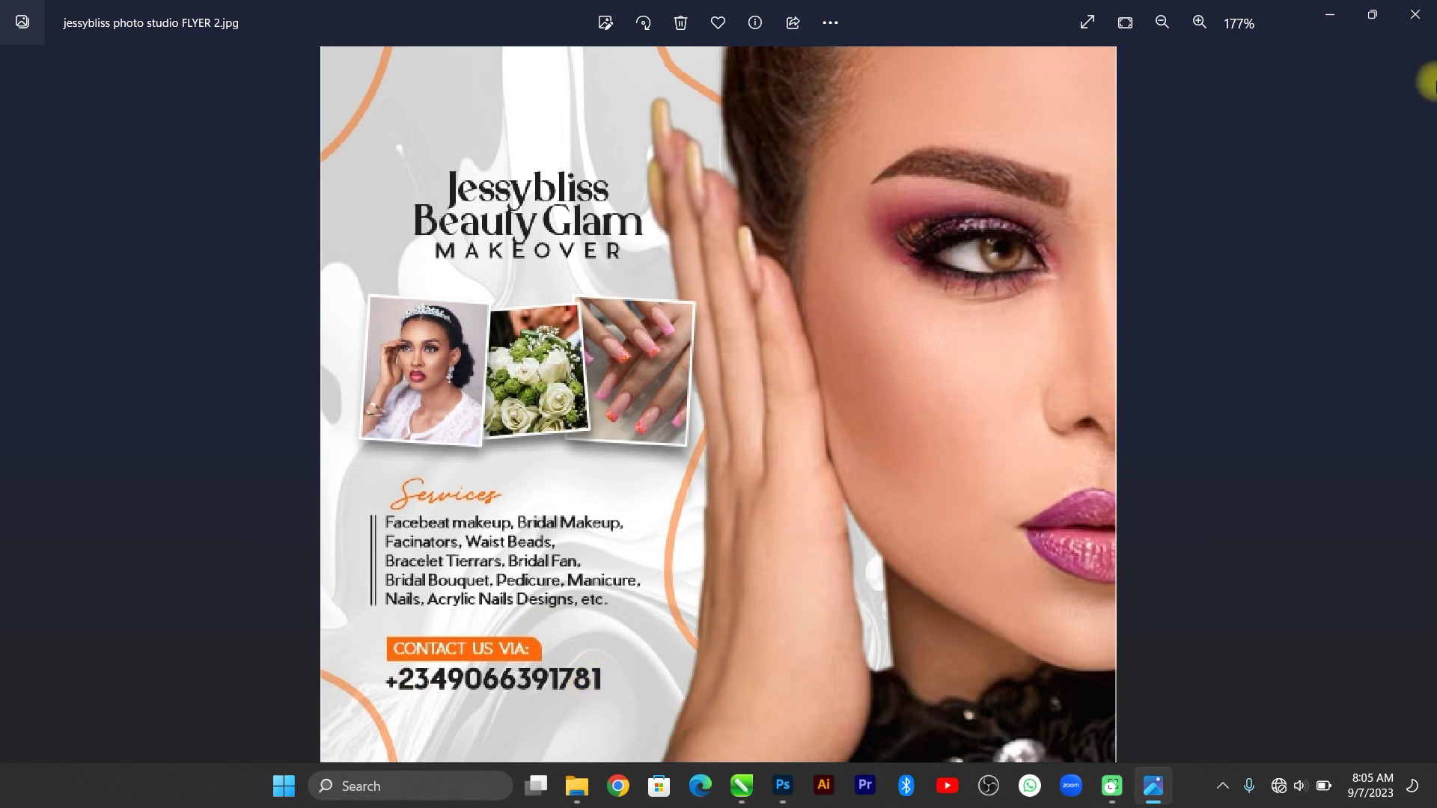
Minimise the 'jessybliss photo studio FLYER 2.jpg' viewer to bring back the two-page CorelDRAW flyer.
{"action": "left_click", "coordinate": [1333, 15]}
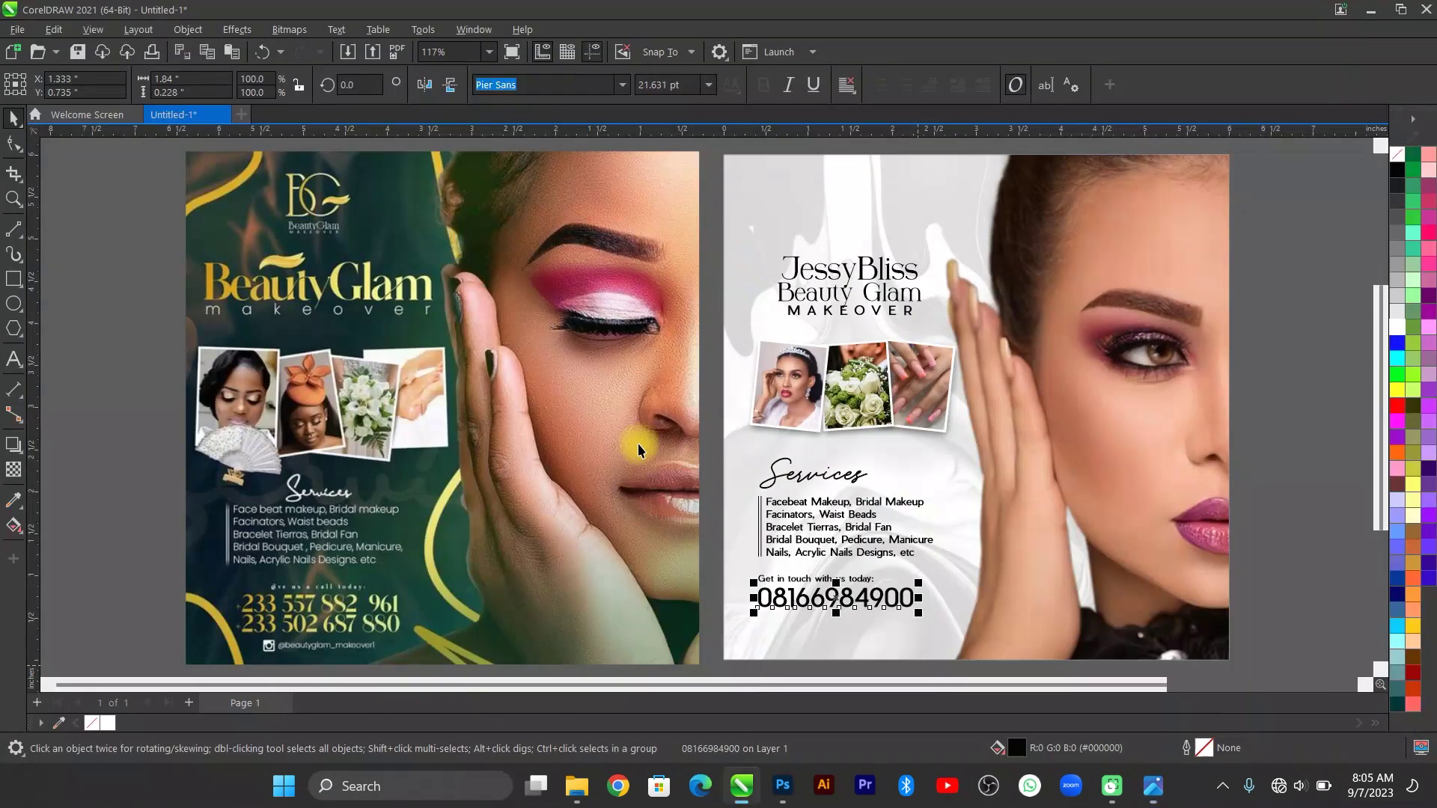
Draw a thin rectangle around the 'Get in touch with us today:' line.
{"action": "left_click", "coordinate": [1297, 502]}
{"action": "scroll", "coordinate": [917, 591], "scroll_direction": "up", "scroll_amount": 10}
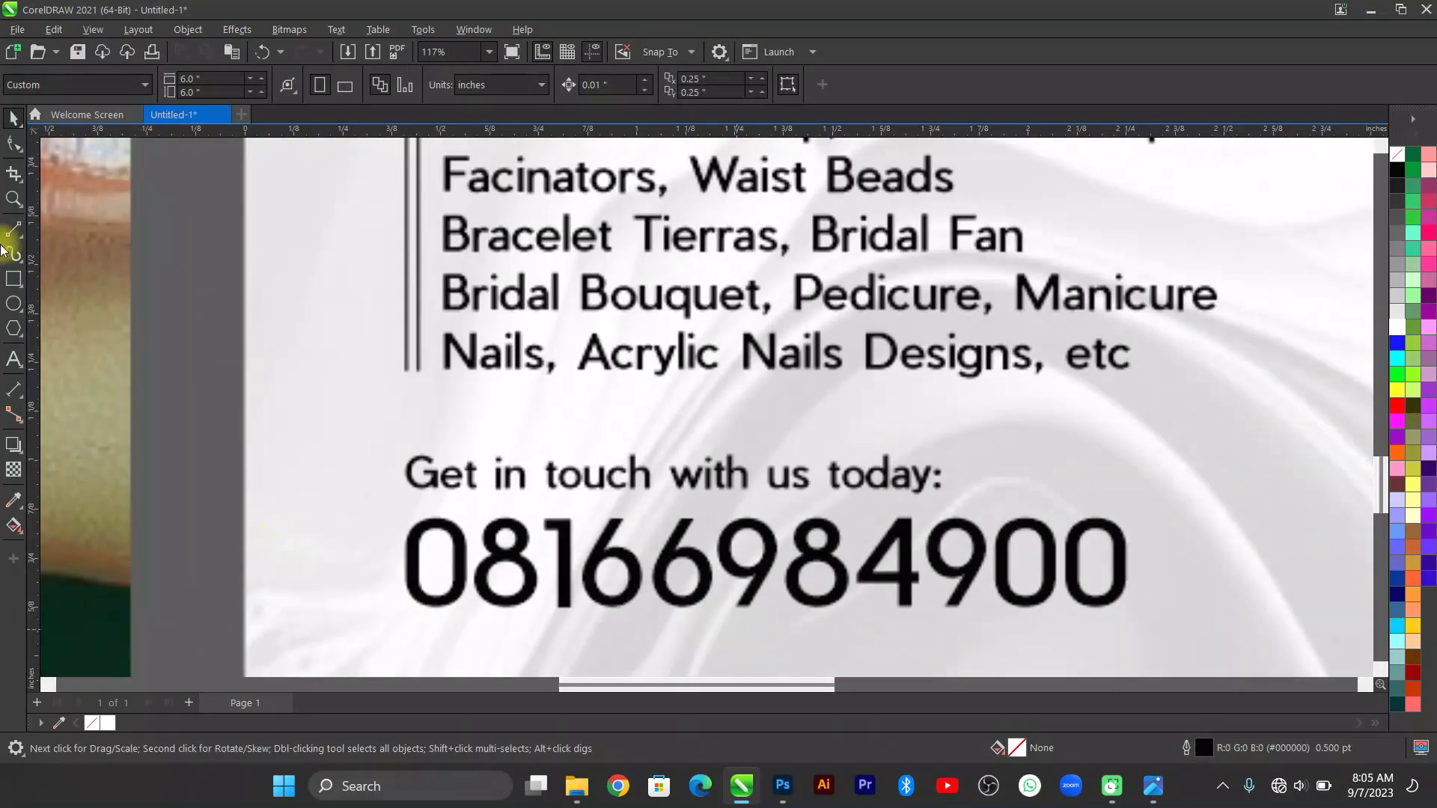
{"action": "left_click", "coordinate": [14, 278]}
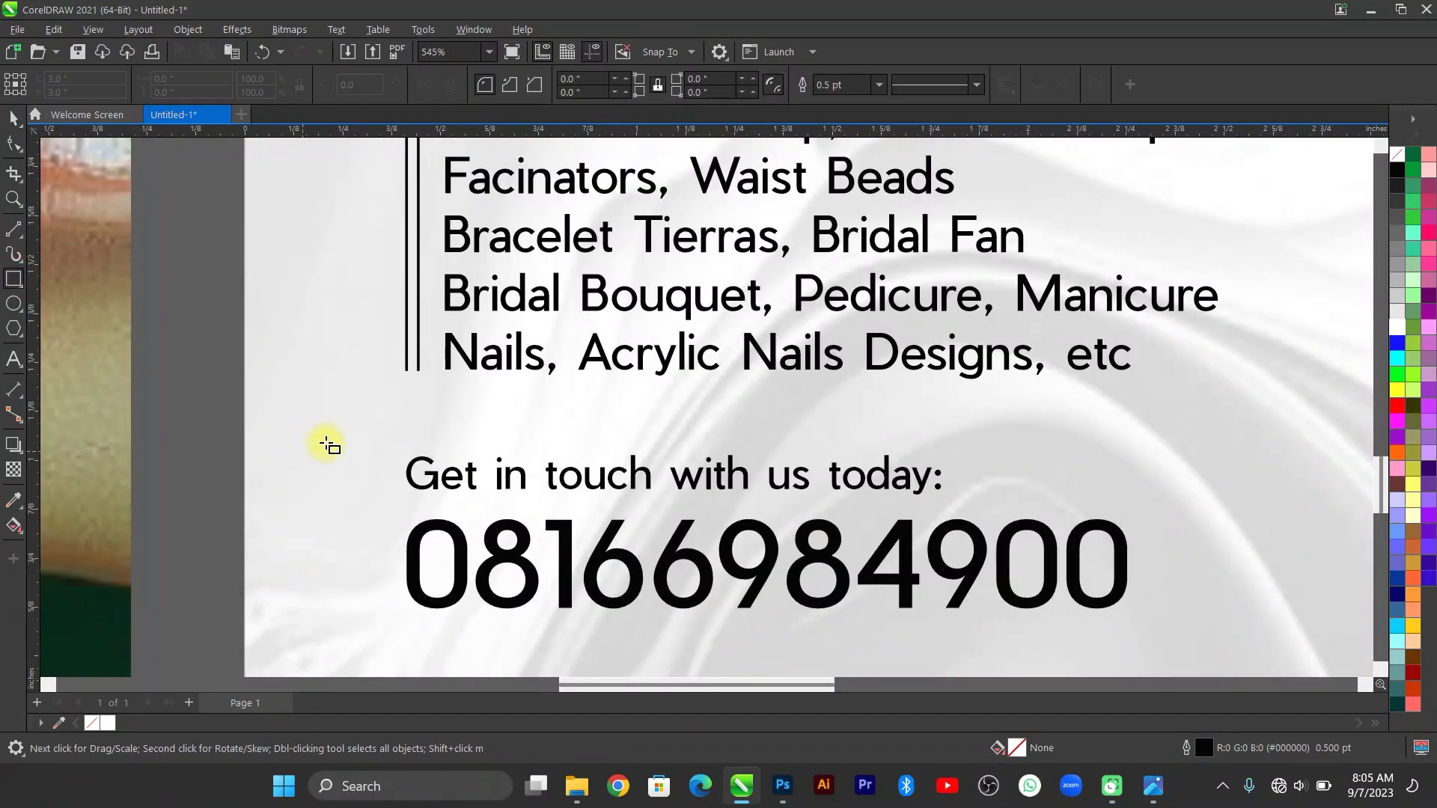
{"action": "left_click_drag", "start_coordinate": [397, 437], "coordinate": [993, 505]}
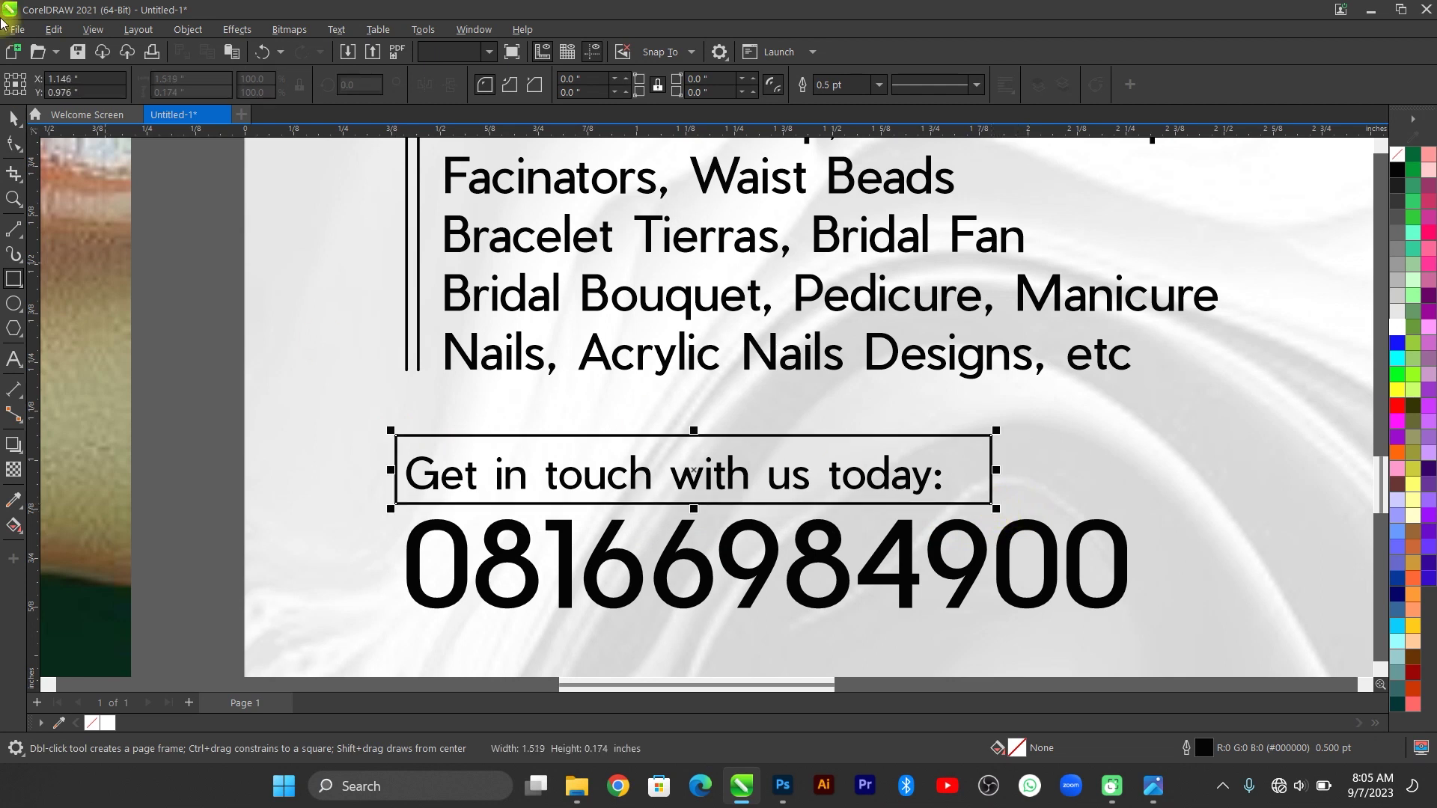
{"action": "key", "text": "space"}
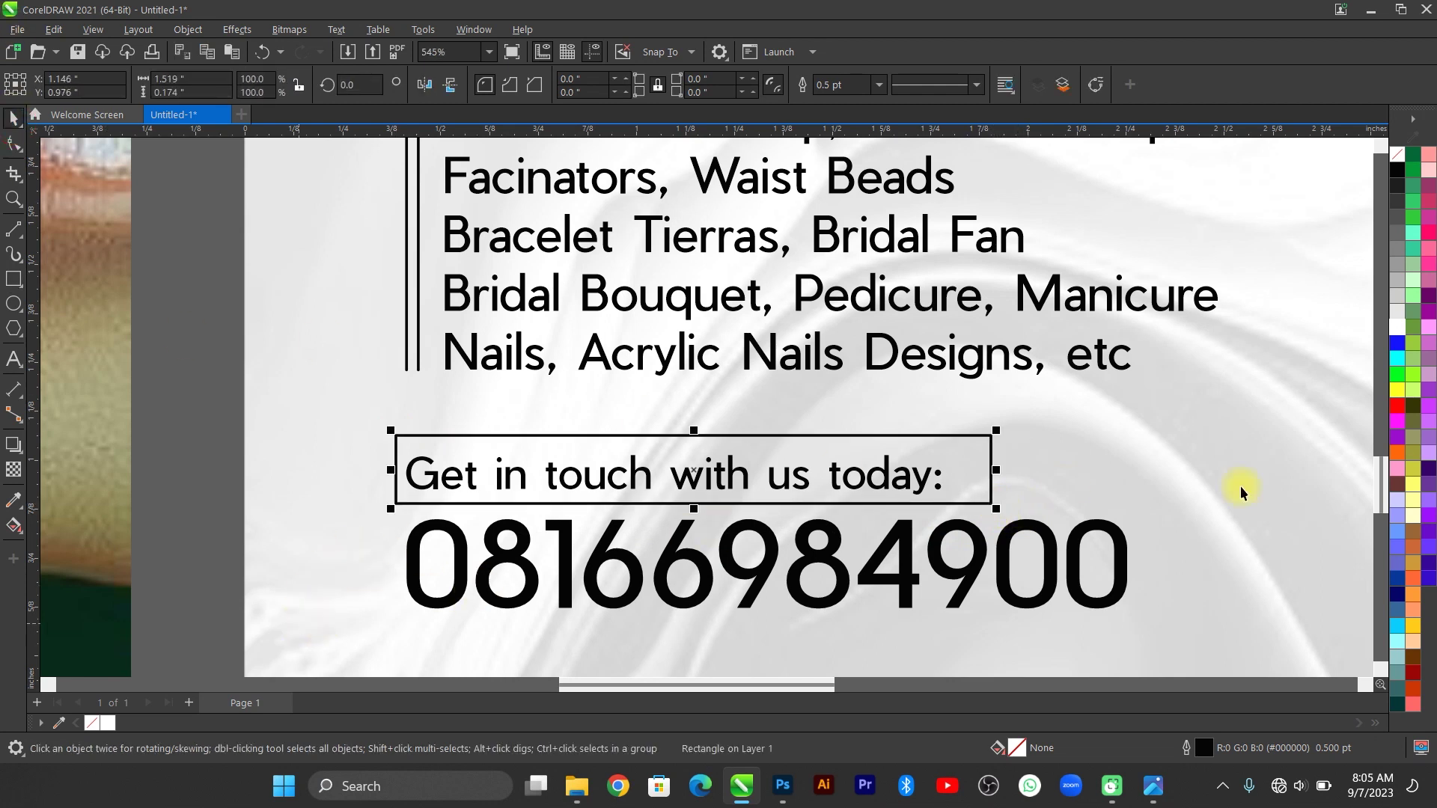
Centre the 'Get in touch with us today:' text horizontally and vertically inside the rectangle.
{"action": "left_click", "coordinate": [877, 480]}
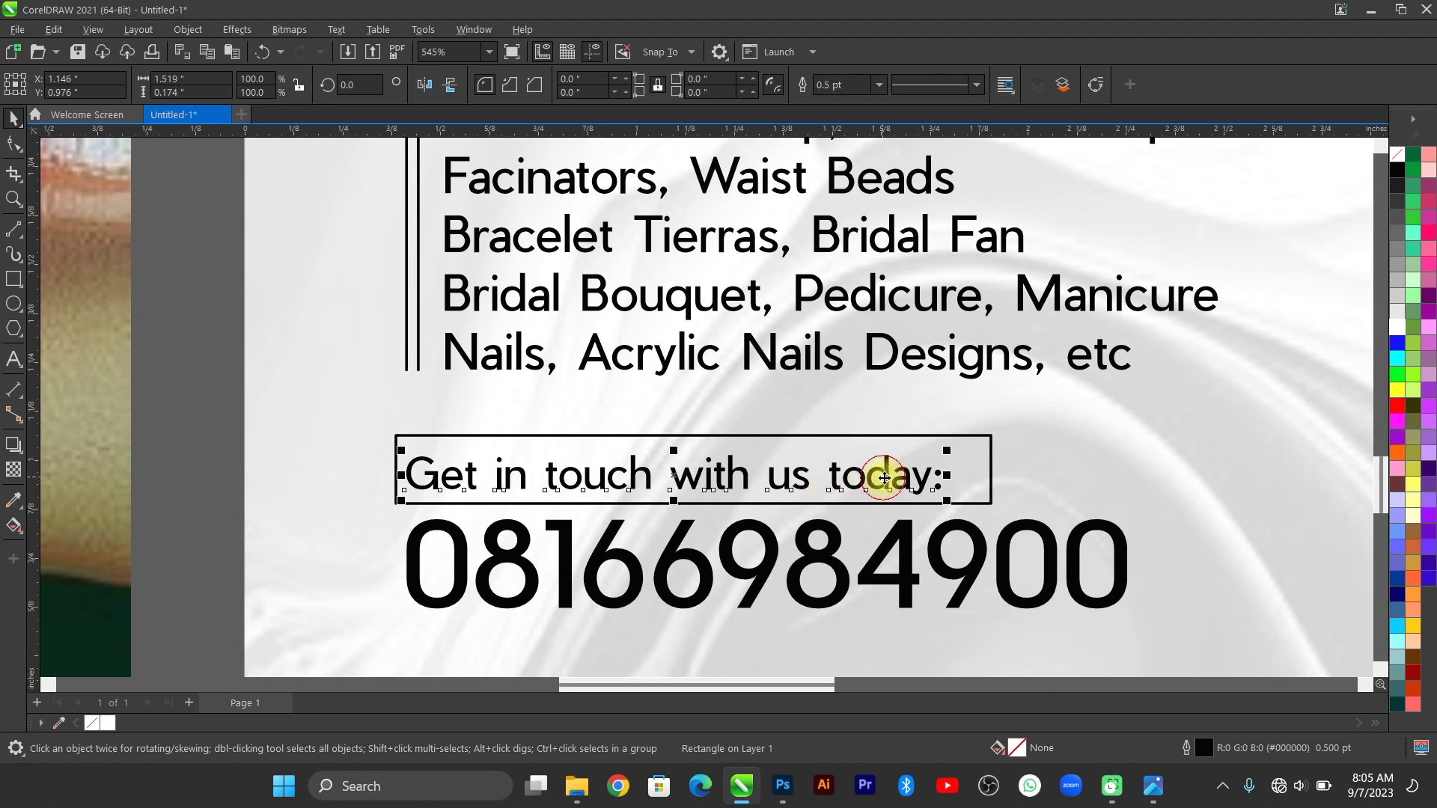
{"action": "left_click", "coordinate": [960, 453], "text": "shift"}
{"action": "key", "text": "e"}
{"action": "key", "text": "c"}
{"action": "left_click", "coordinate": [951, 448]}
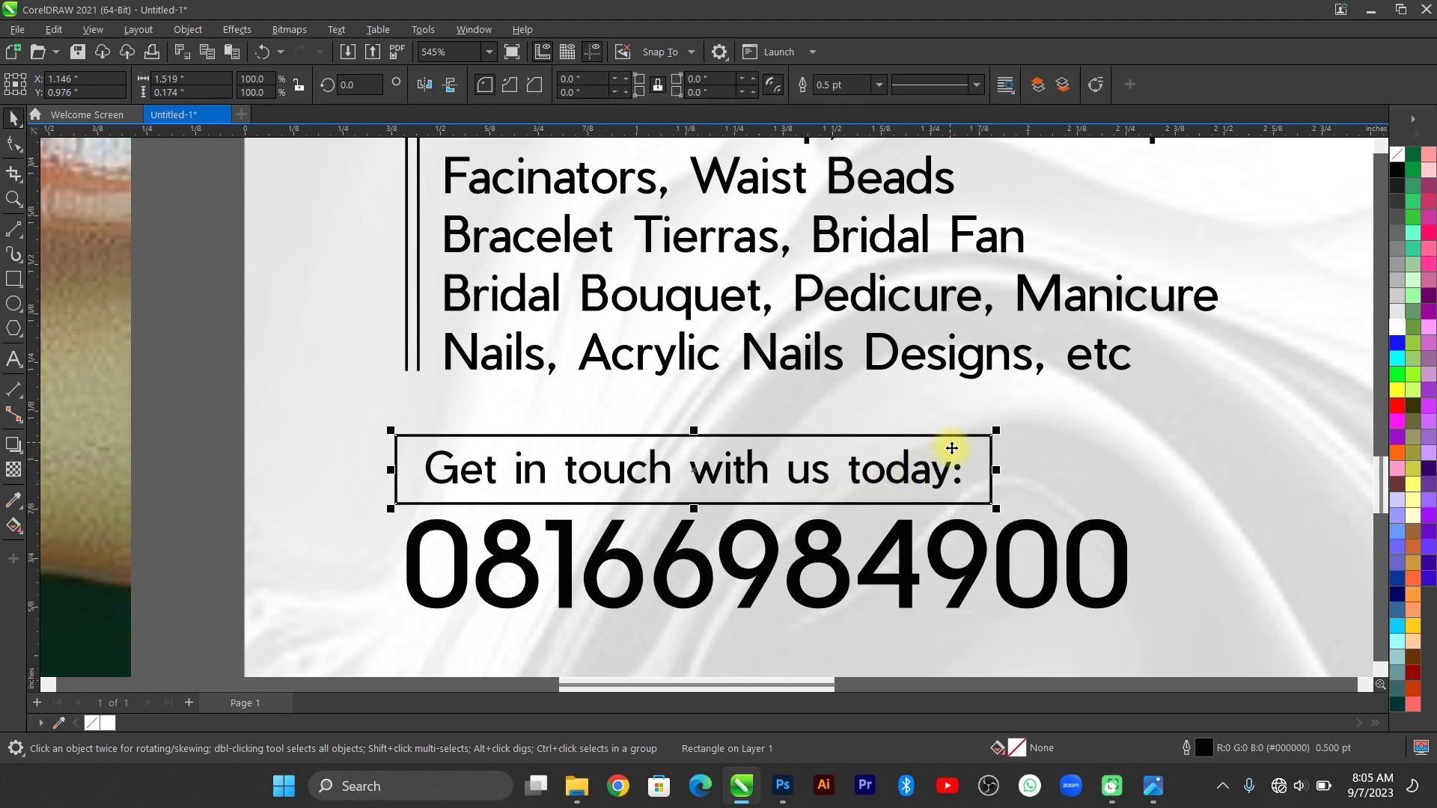
{"action": "key", "text": "F4"}
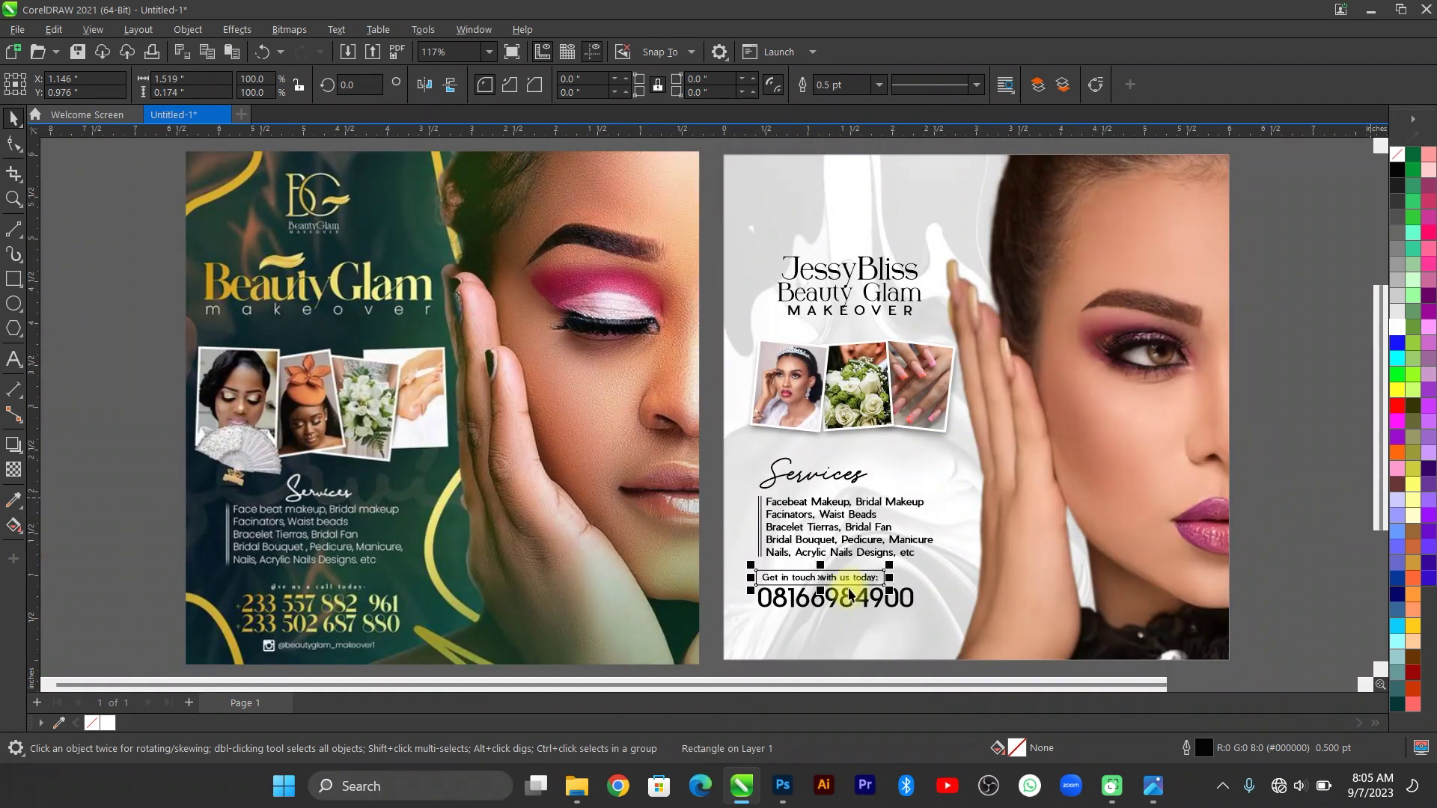
Fill the rectangle behind the 'Get in touch with us today:' text with orange.
{"action": "left_click", "coordinate": [851, 583]}
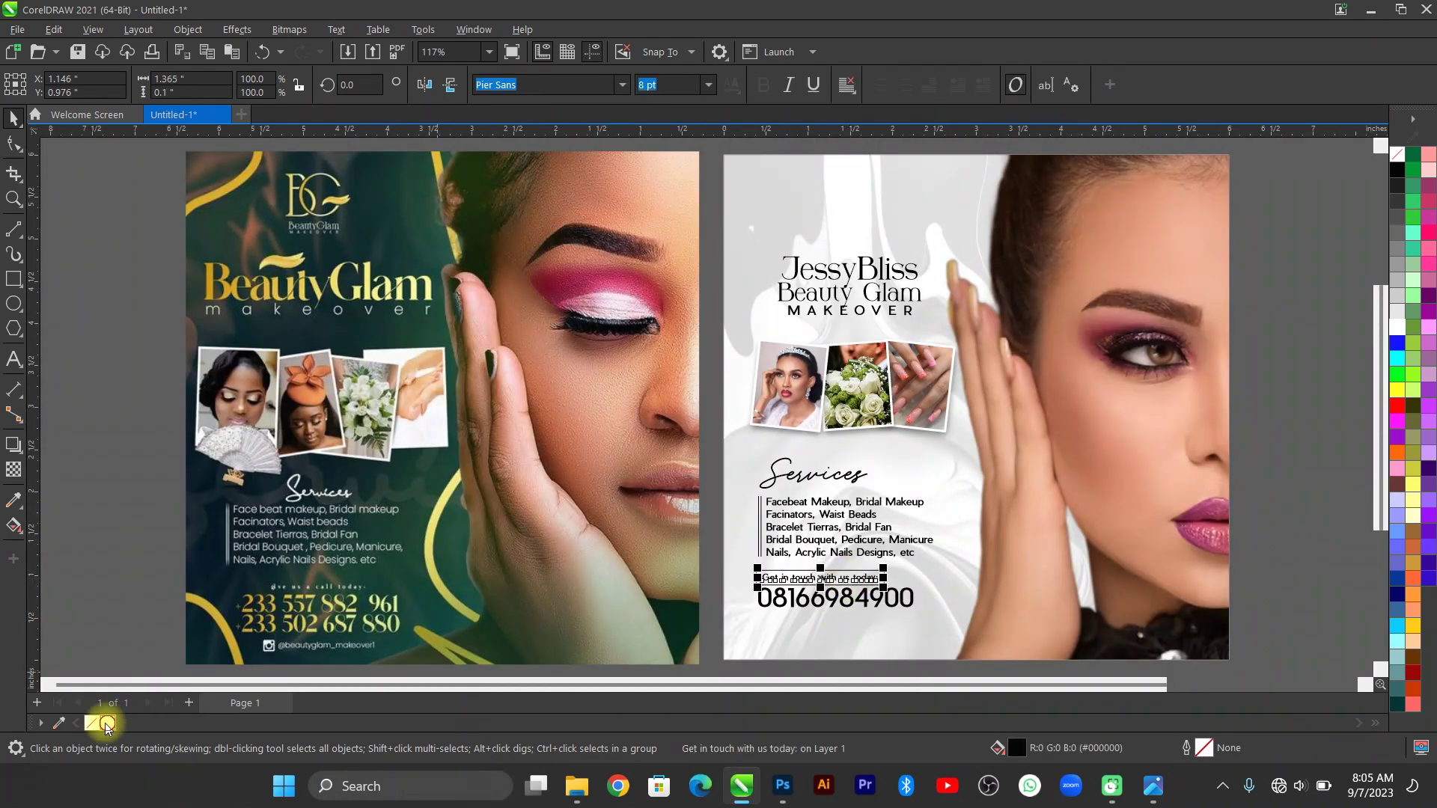
{"action": "left_click", "coordinate": [949, 687]}
{"action": "left_click", "coordinate": [873, 584]}
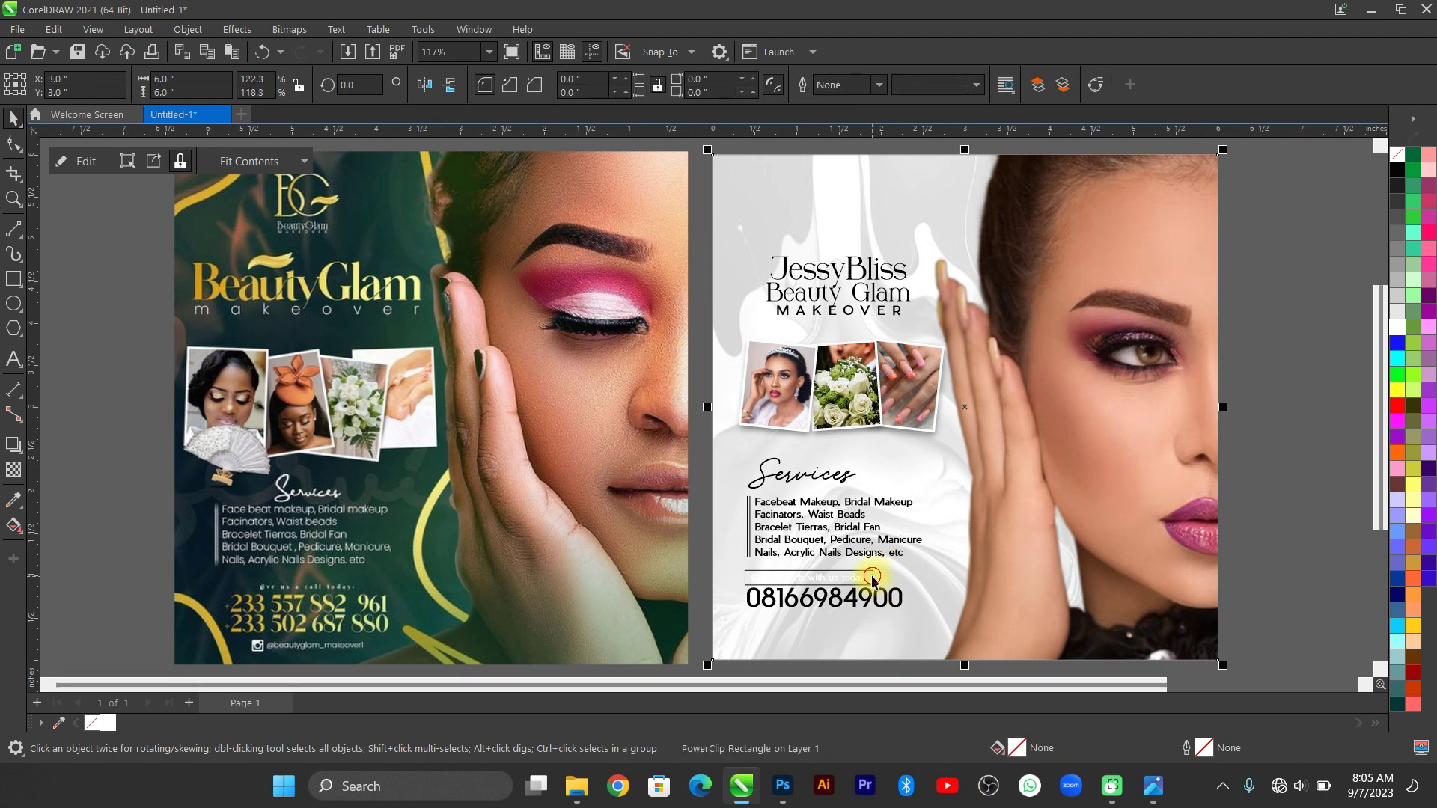
{"action": "left_click", "coordinate": [872, 584]}
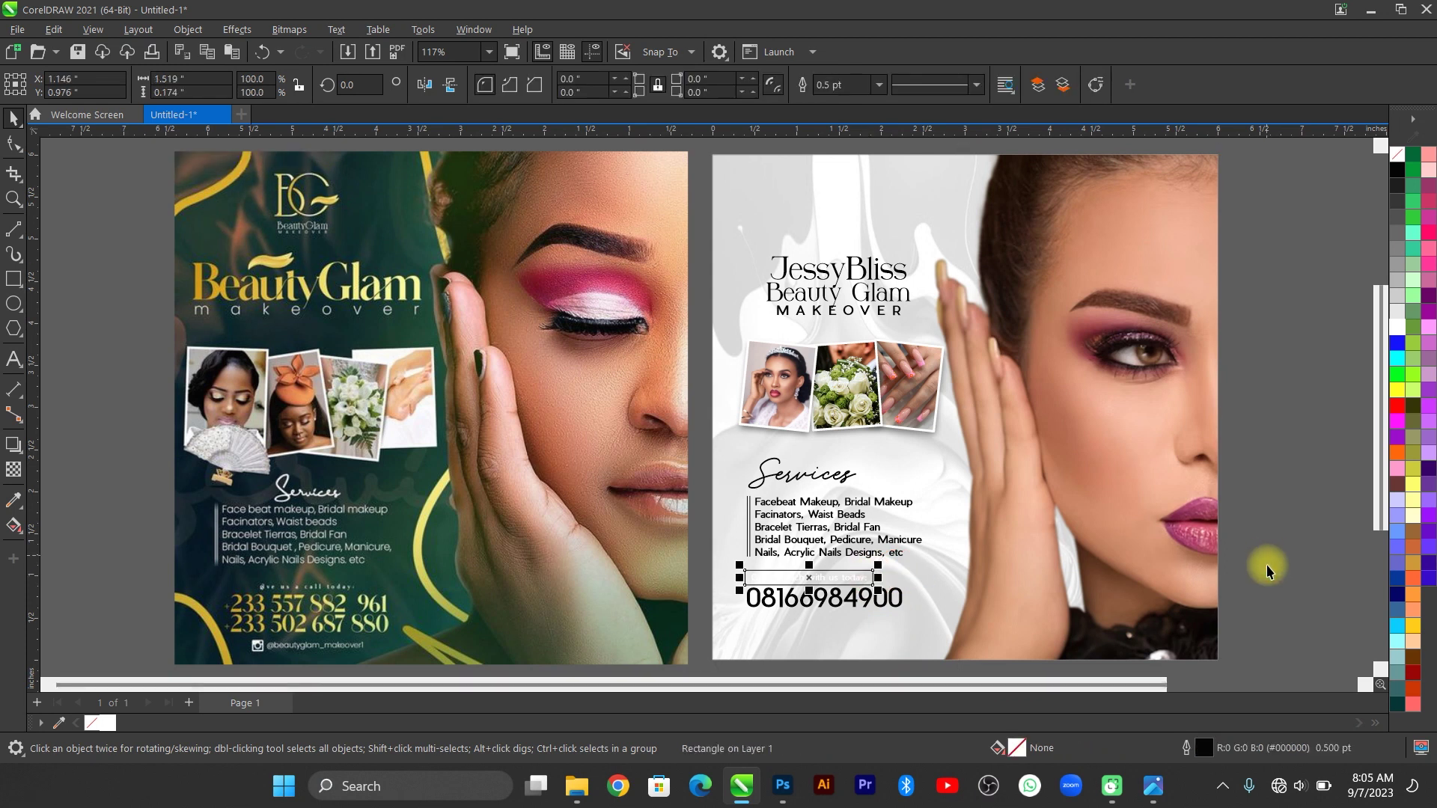
{"action": "left_click", "coordinate": [1395, 452]}
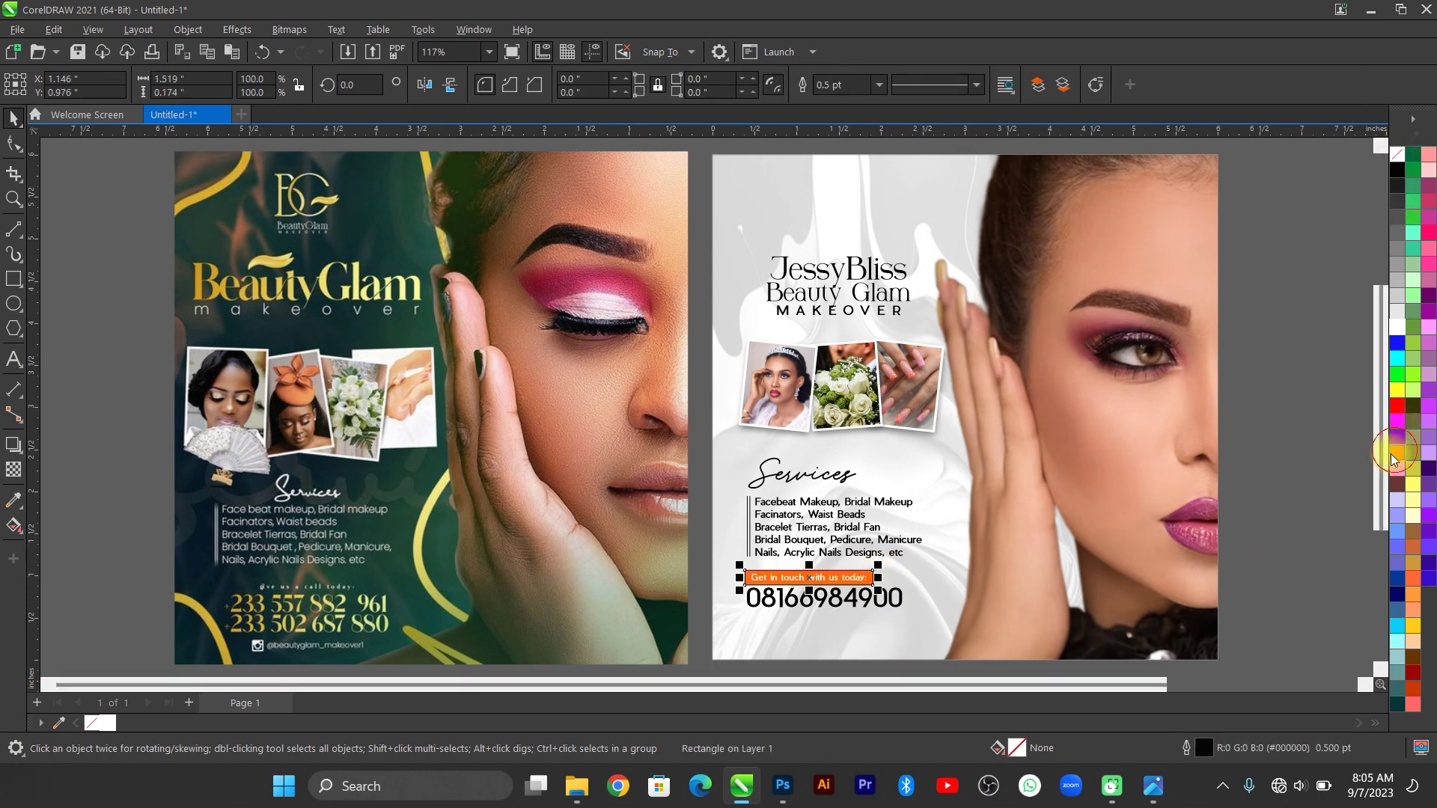
{"action": "right_click", "coordinate": [1400, 154]}
Make the Services heading orange, then select the contact label and phone number together.
{"action": "left_click", "coordinate": [812, 479]}
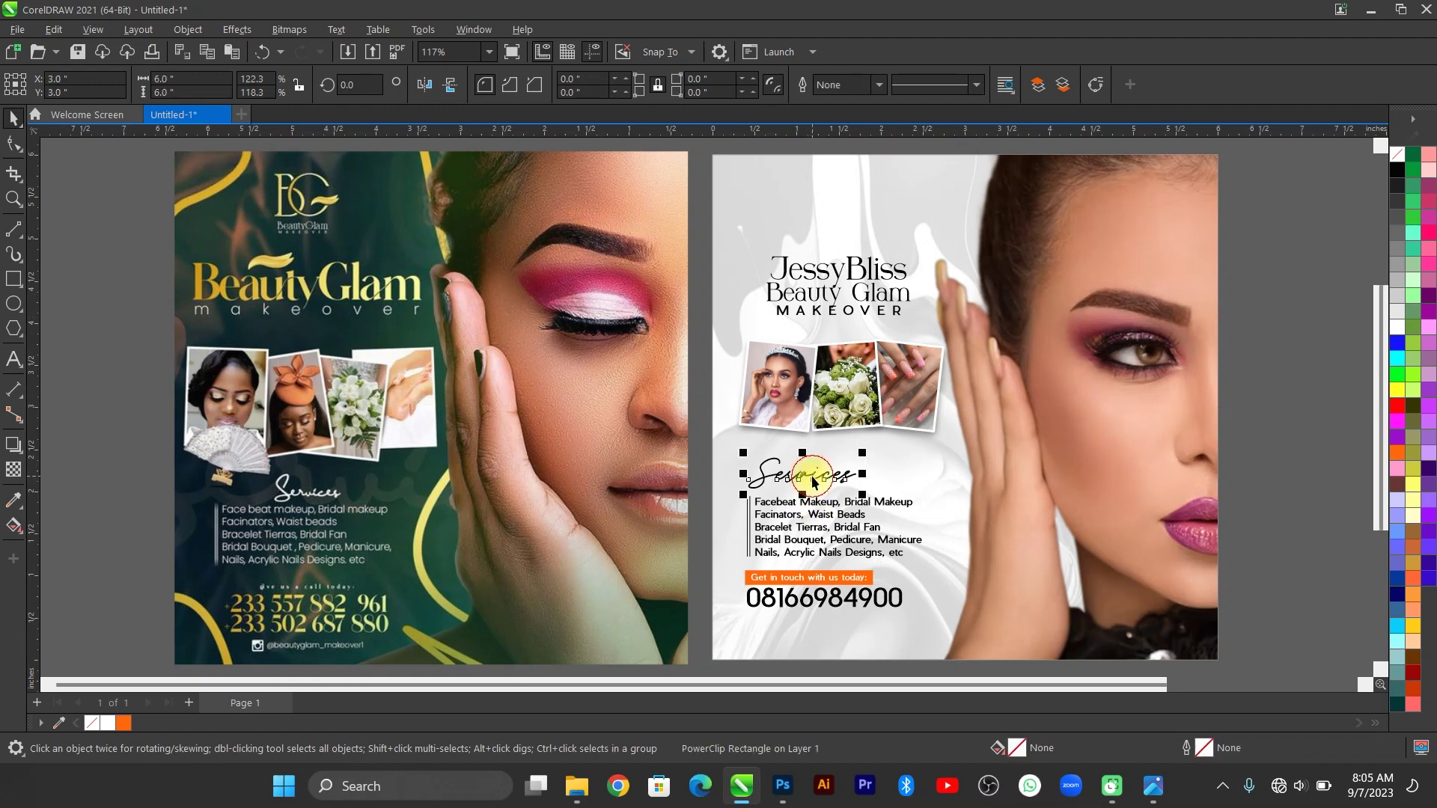
{"action": "left_click", "coordinate": [1398, 453]}
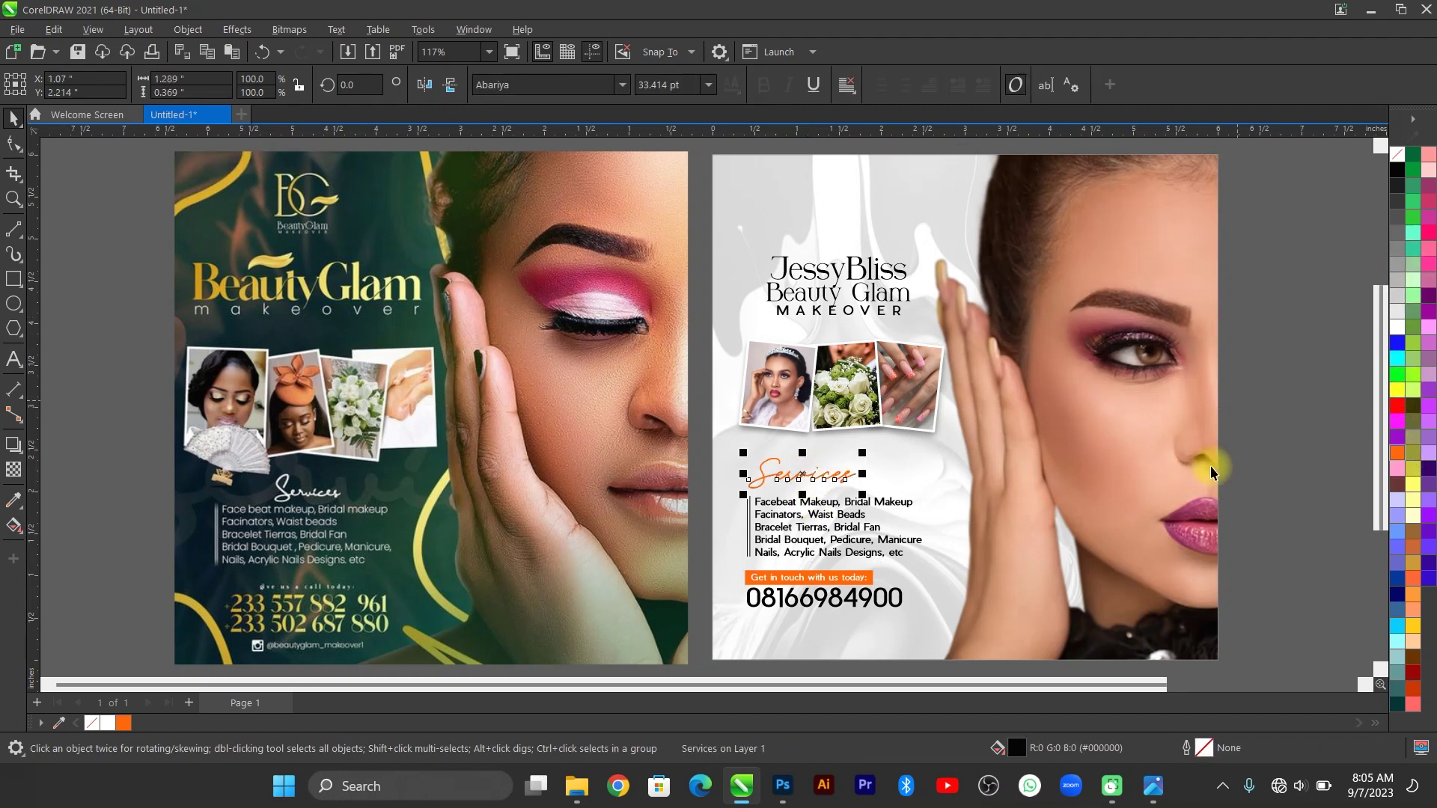
{"action": "left_click", "coordinate": [707, 452]}
{"action": "left_click", "coordinate": [701, 446]}
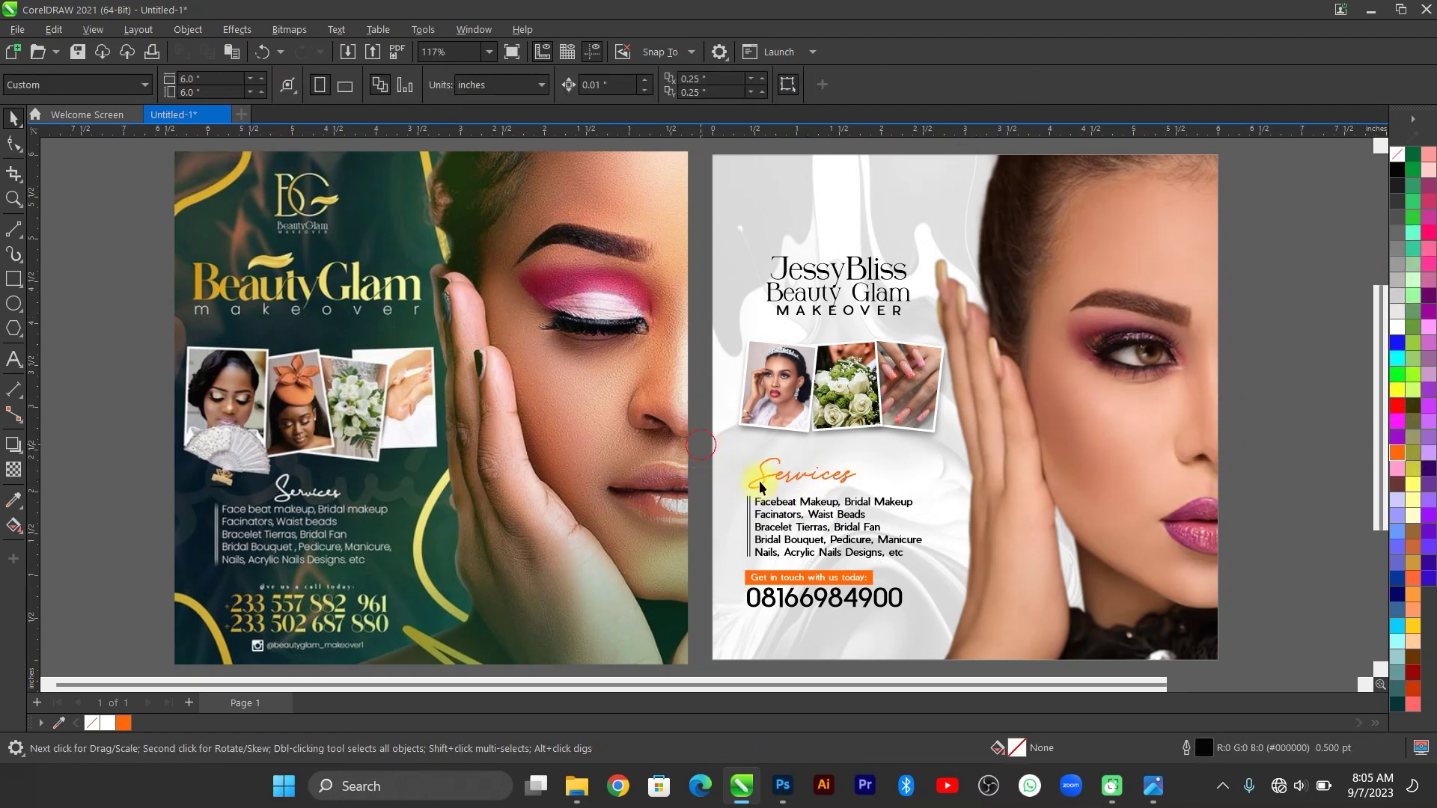
{"action": "left_click_drag", "start_coordinate": [937, 563], "coordinate": [938, 564]}
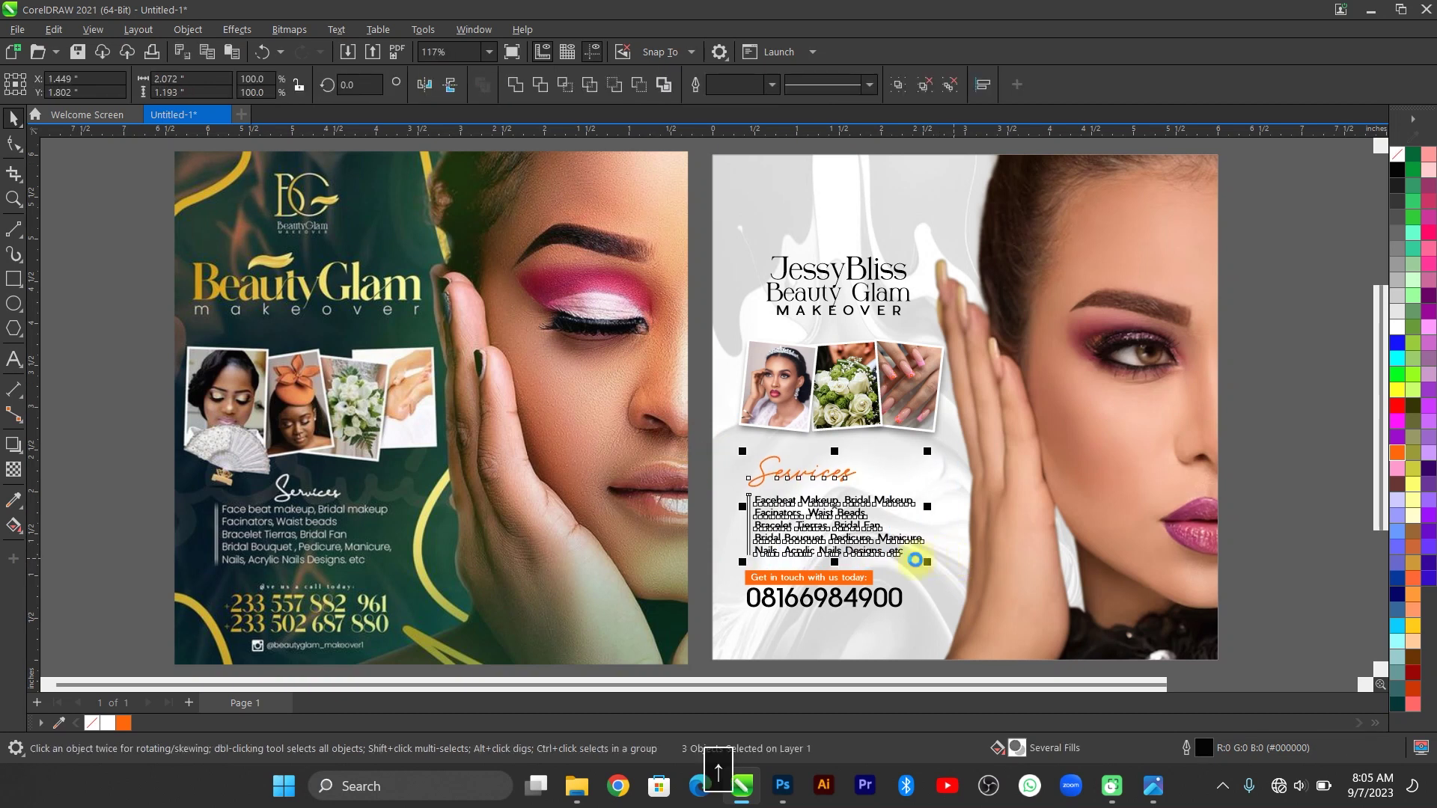
{"action": "left_click_drag", "start_coordinate": [702, 557], "coordinate": [963, 626]}
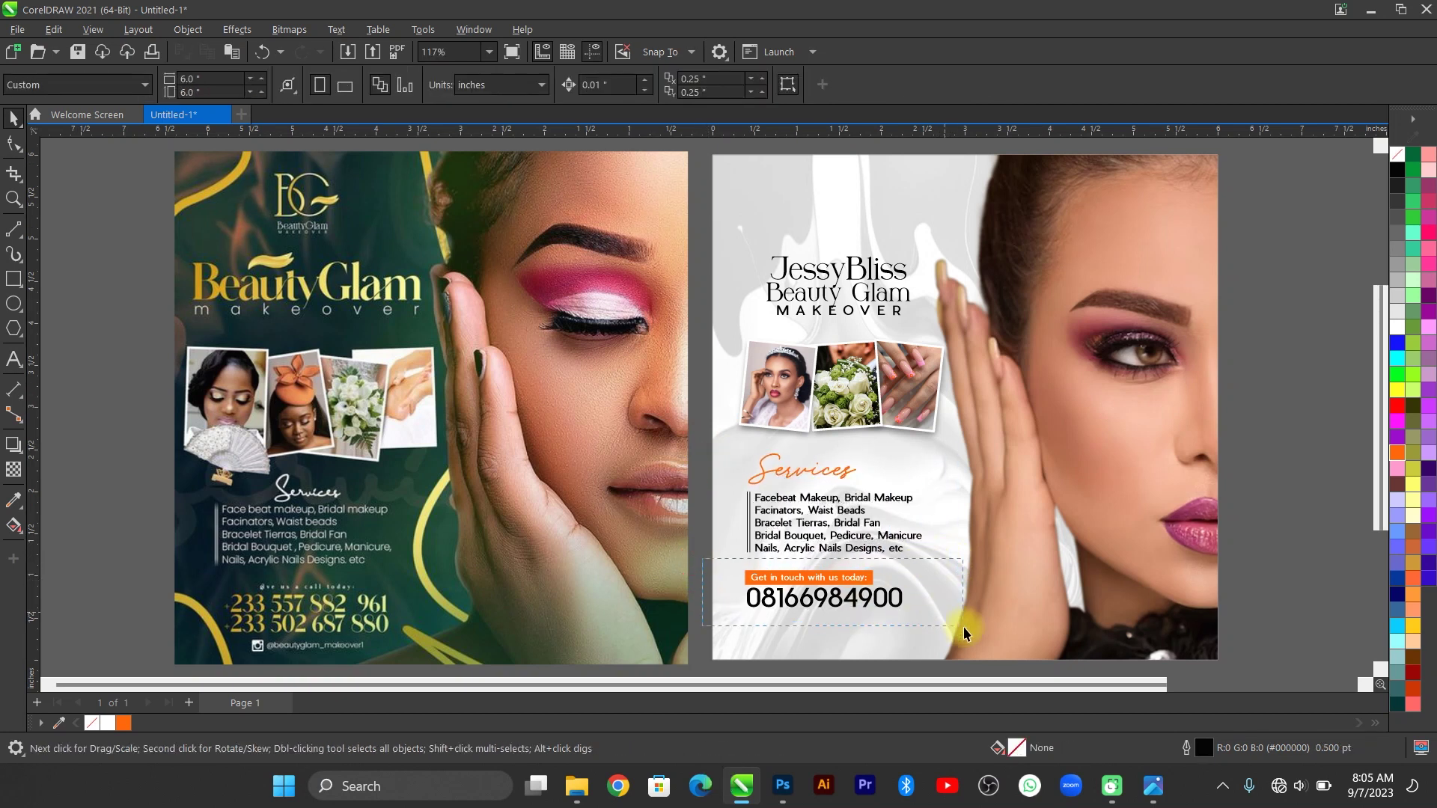
{"action": "key", "text": "Escape"}
{"action": "left_click", "coordinate": [857, 605]}
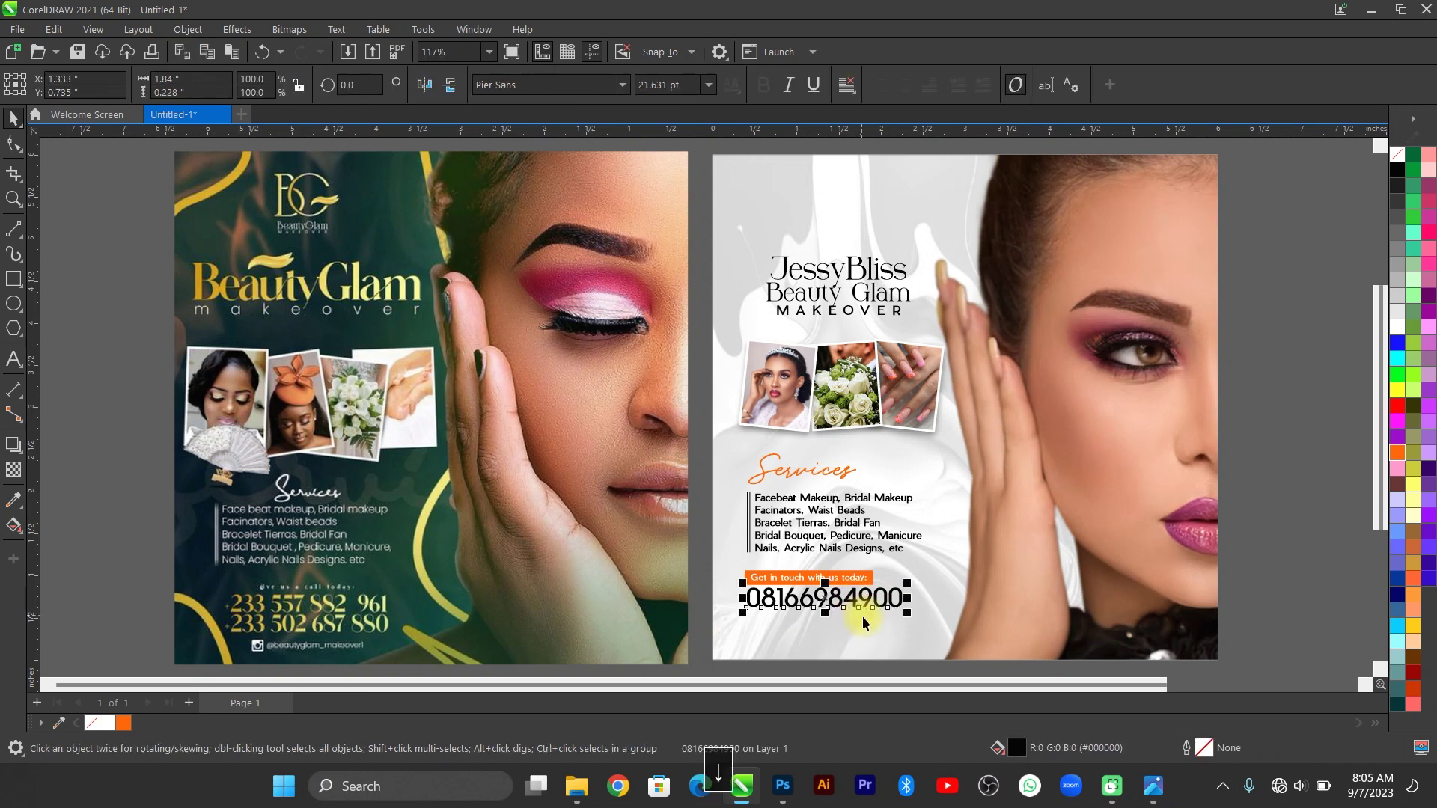
{"action": "left_click", "coordinate": [1323, 522]}
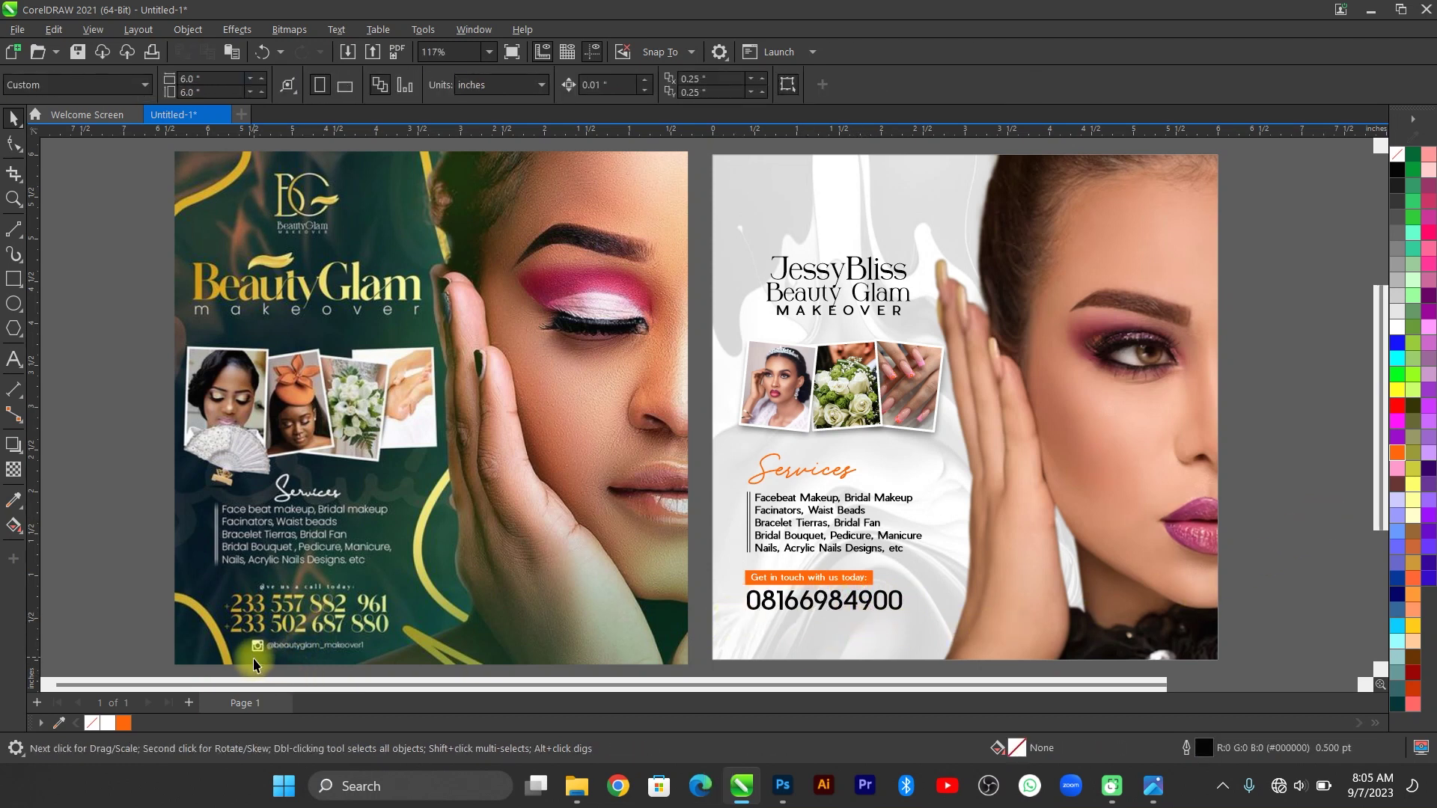
{"action": "scroll", "coordinate": [255, 665], "scroll_direction": "up", "scroll_amount": 2}
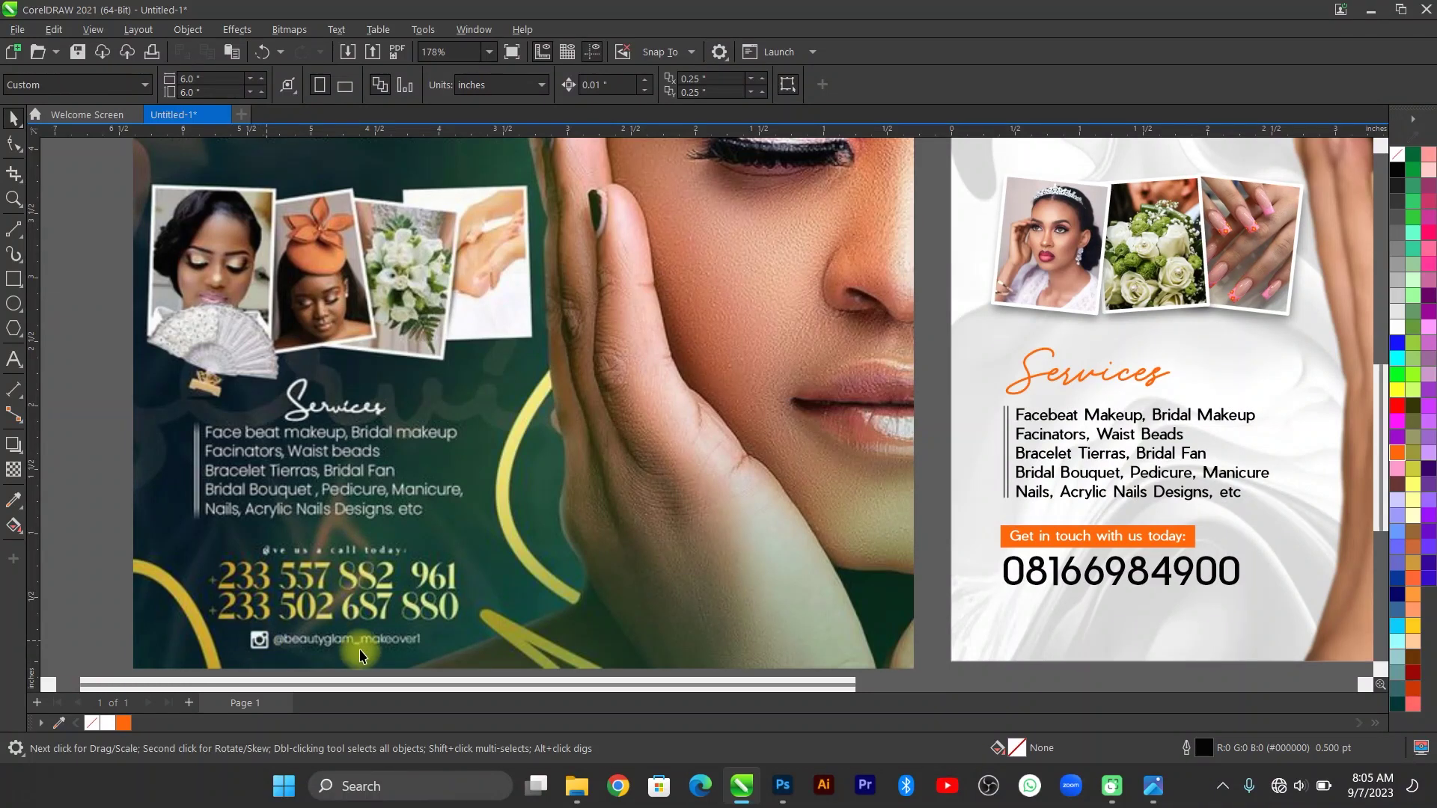
{"action": "key", "text": "F4"}
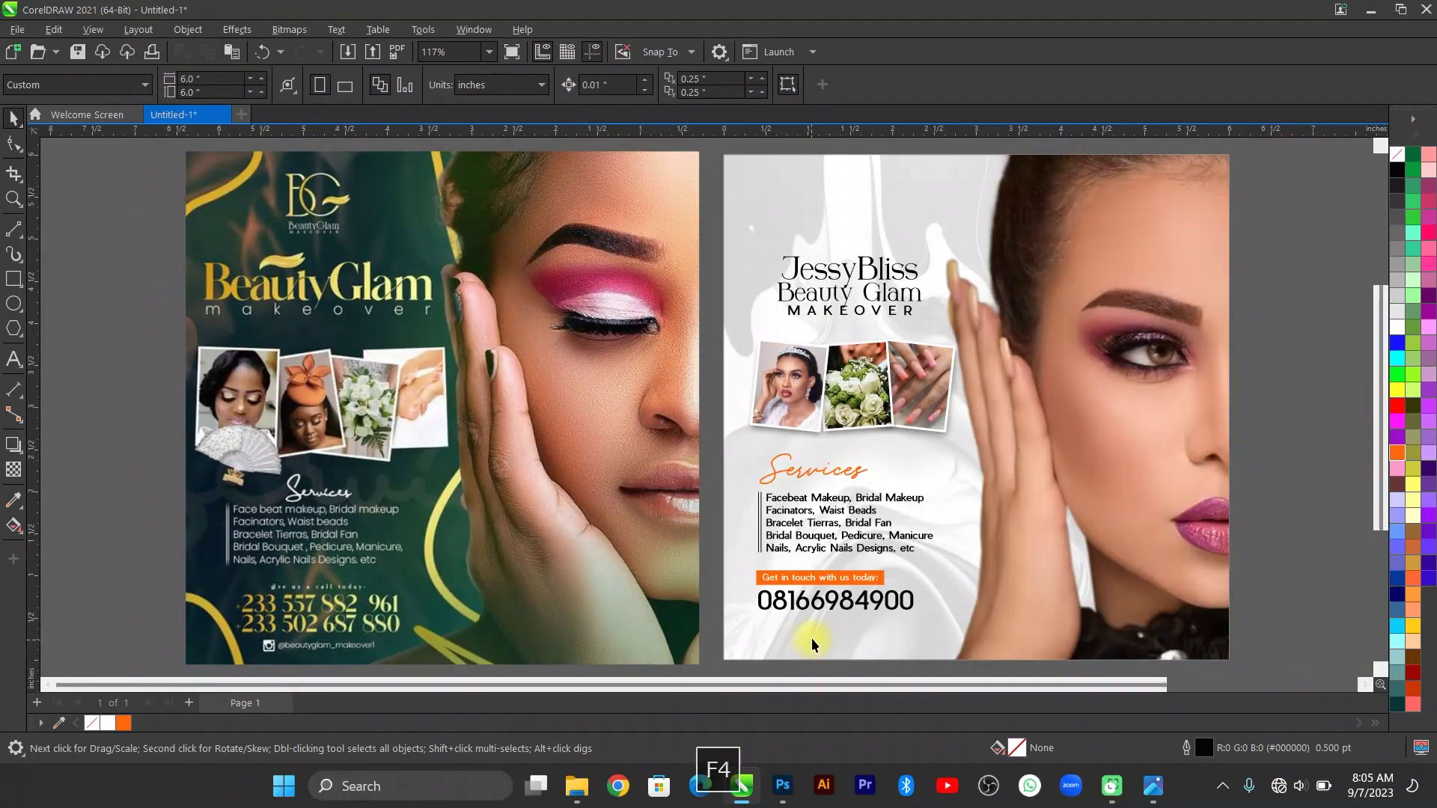
{"action": "scroll", "coordinate": [811, 638], "scroll_direction": "up", "scroll_amount": 2}
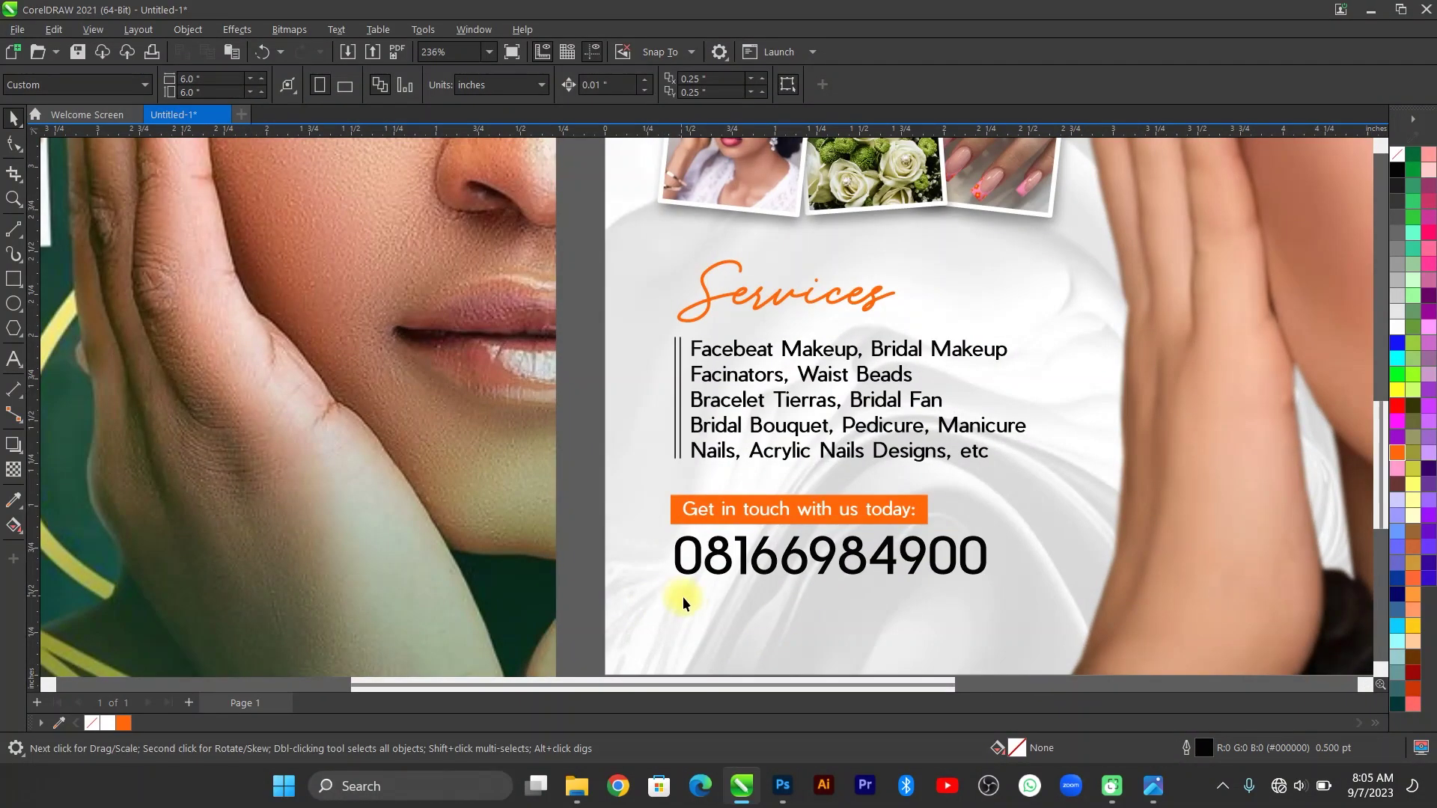
{"action": "key", "text": "F4"}
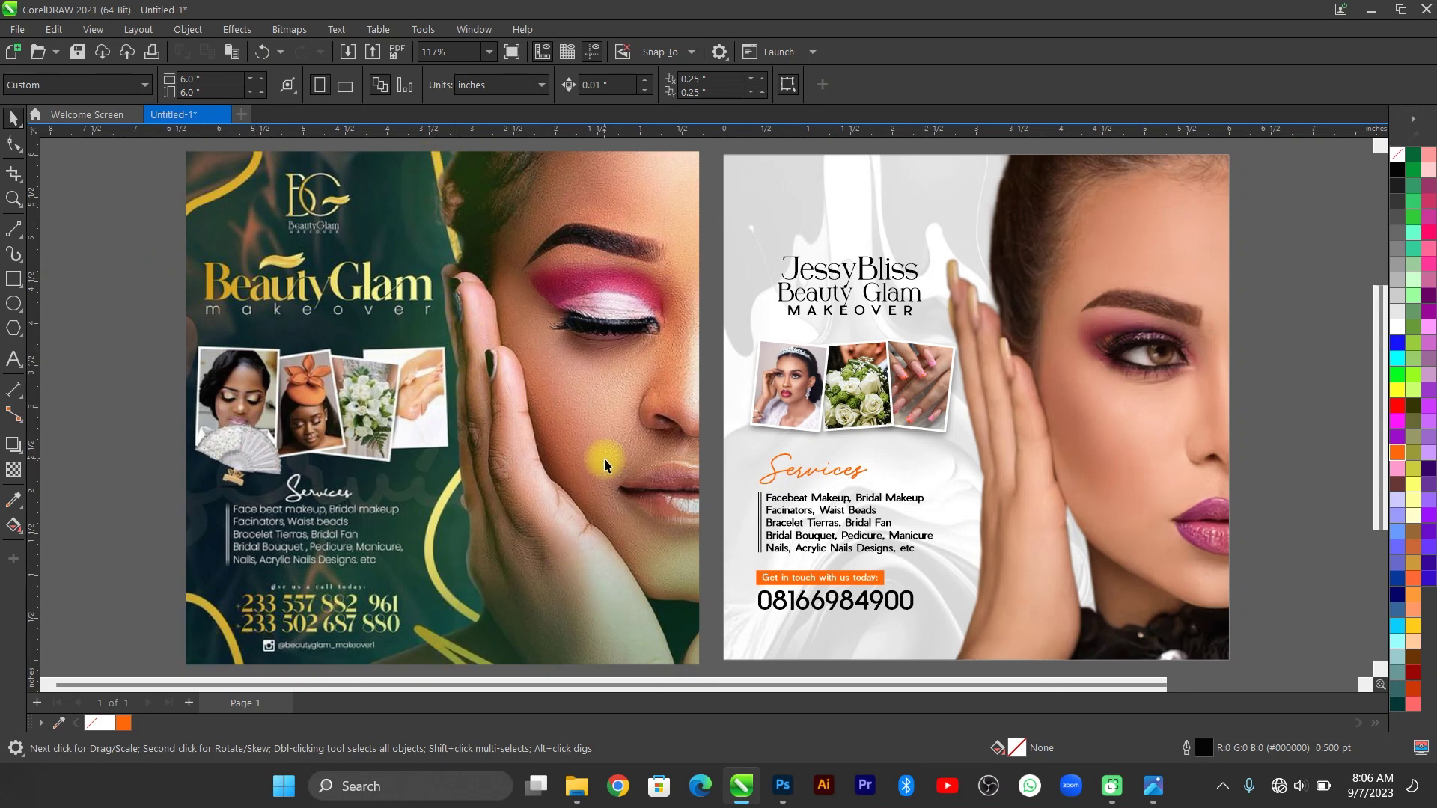
{"action": "scroll", "coordinate": [617, 436], "scroll_direction": "down", "scroll_amount": 1}
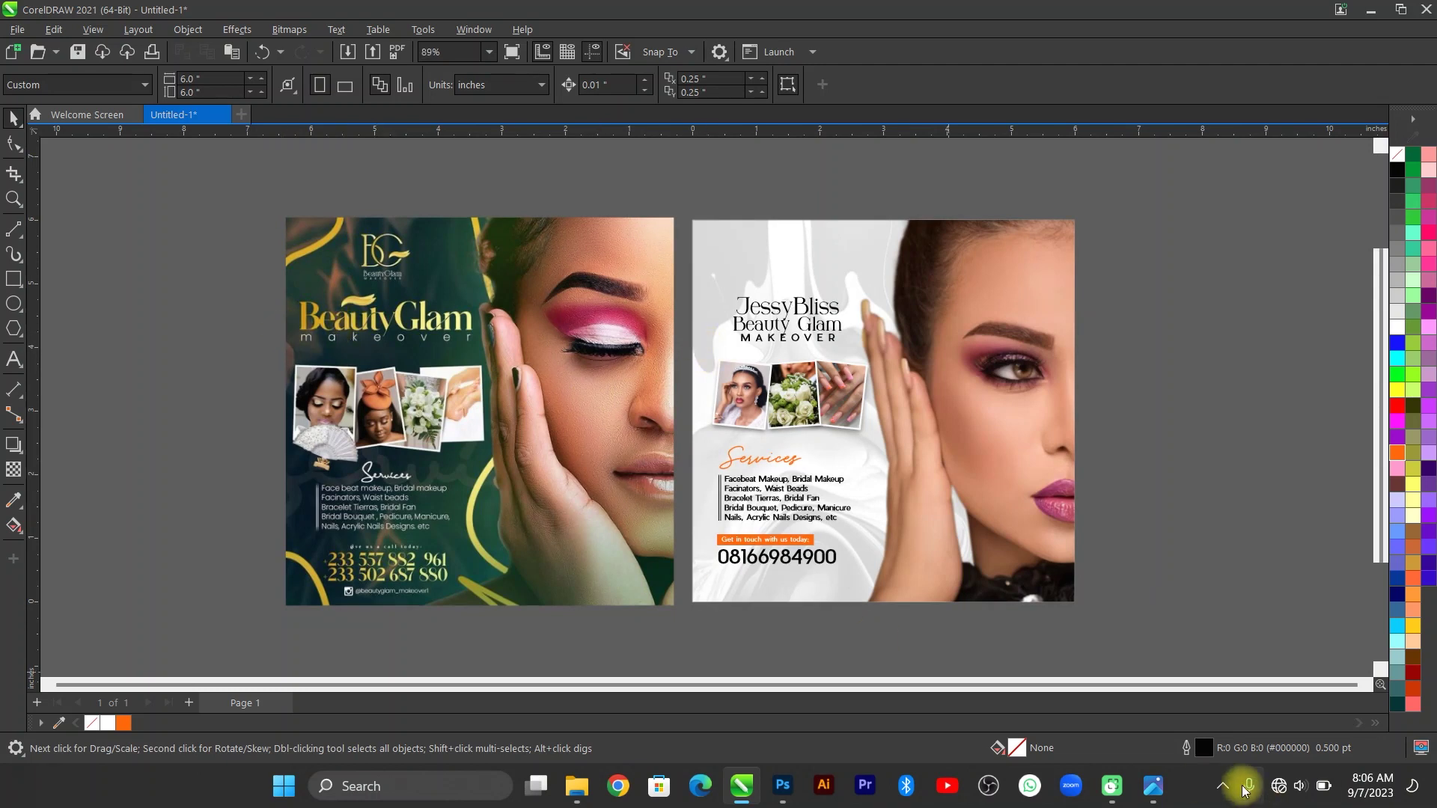
{"action": "left_click", "coordinate": [1156, 792]}
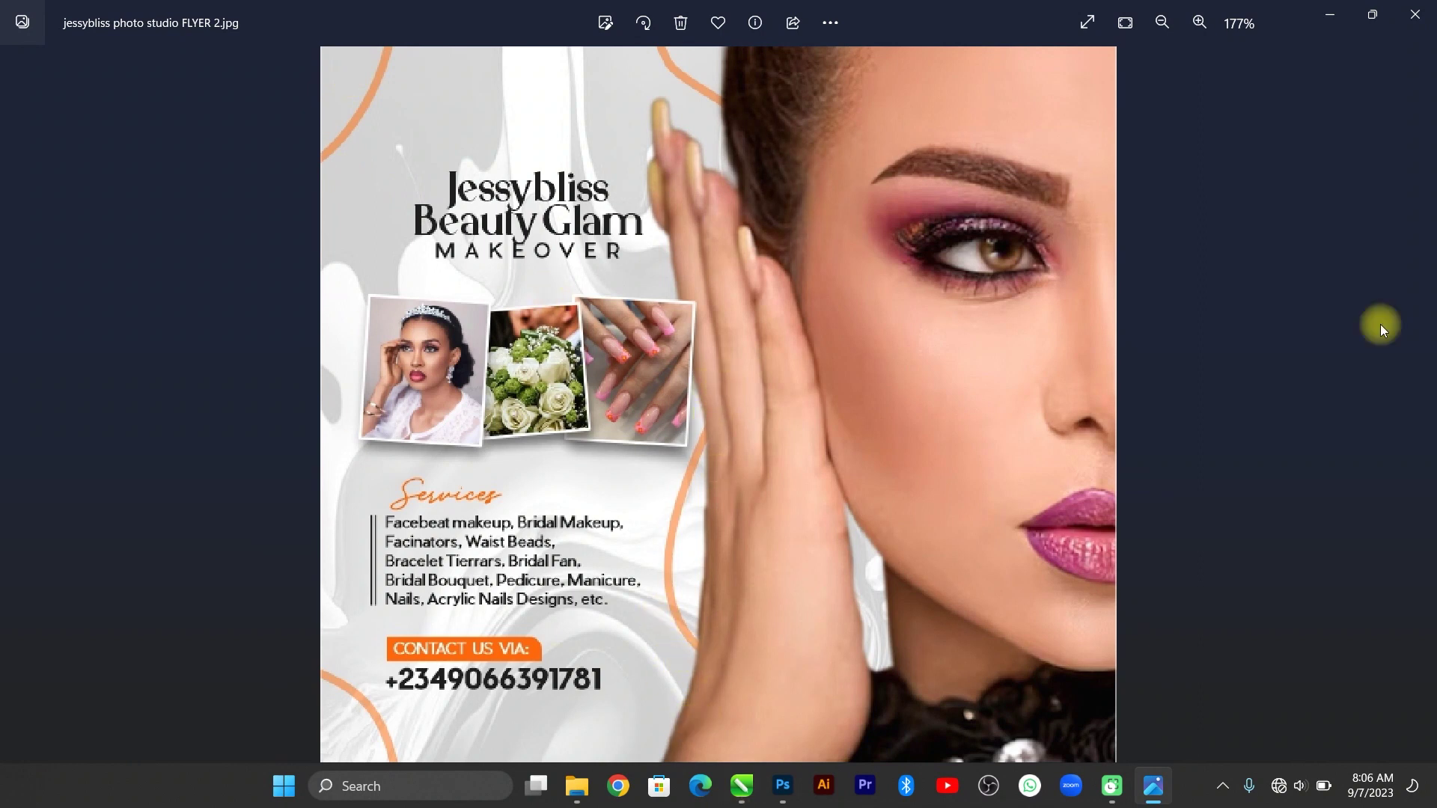
{"action": "left_click", "coordinate": [1315, 14]}
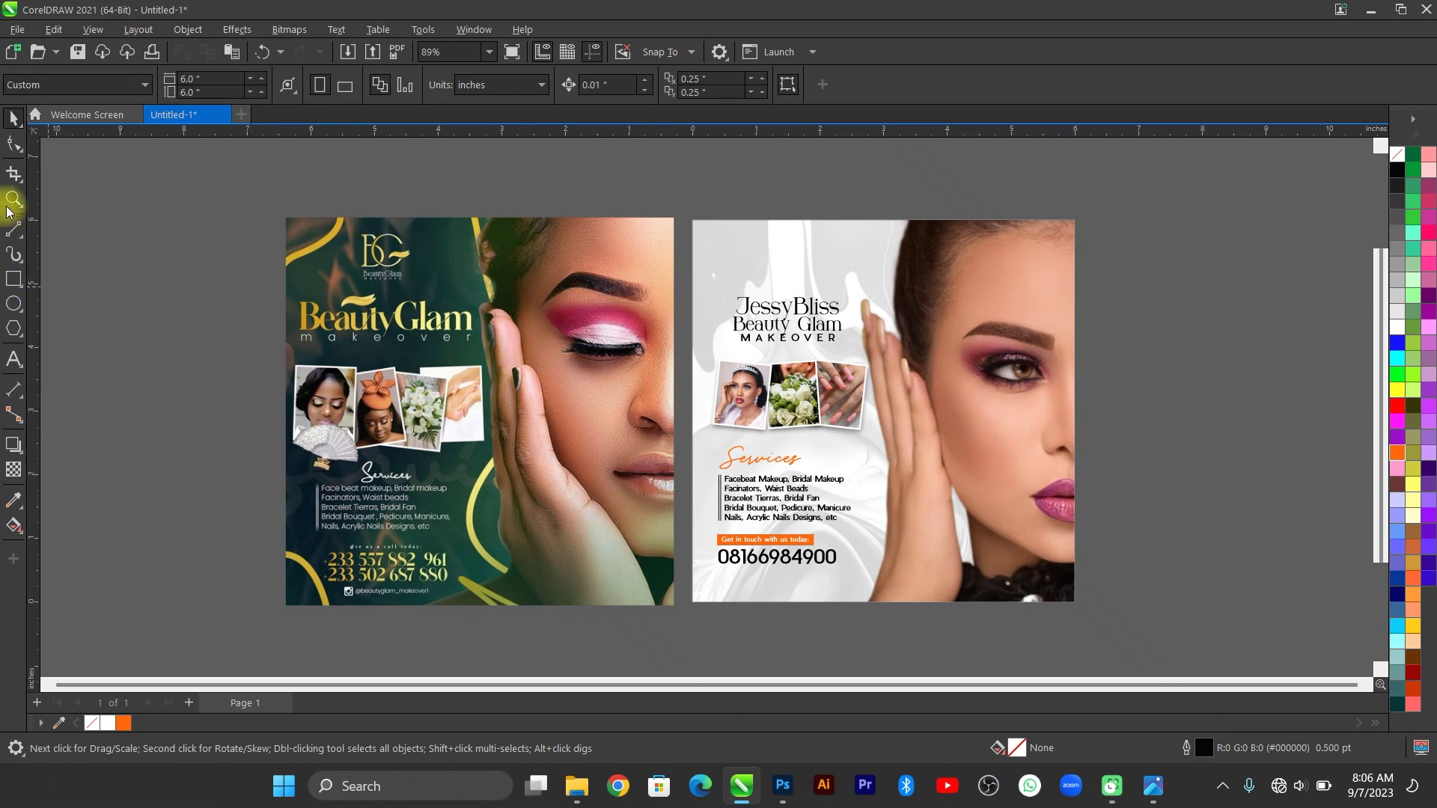
With the Pen tool, trace the frame's top and right side around the first flyer.
{"action": "left_click", "coordinate": [20, 241]}
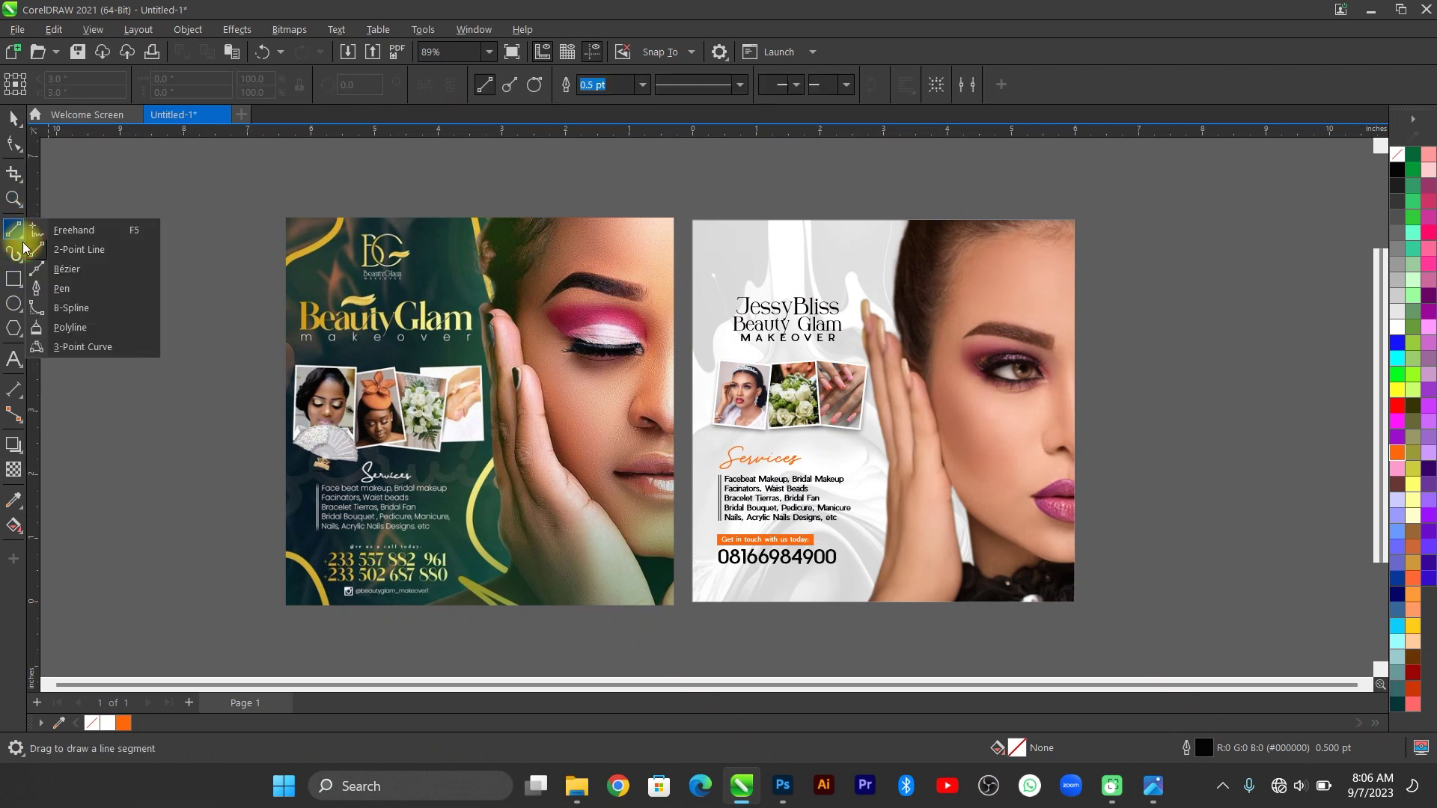
{"action": "left_click", "coordinate": [66, 288]}
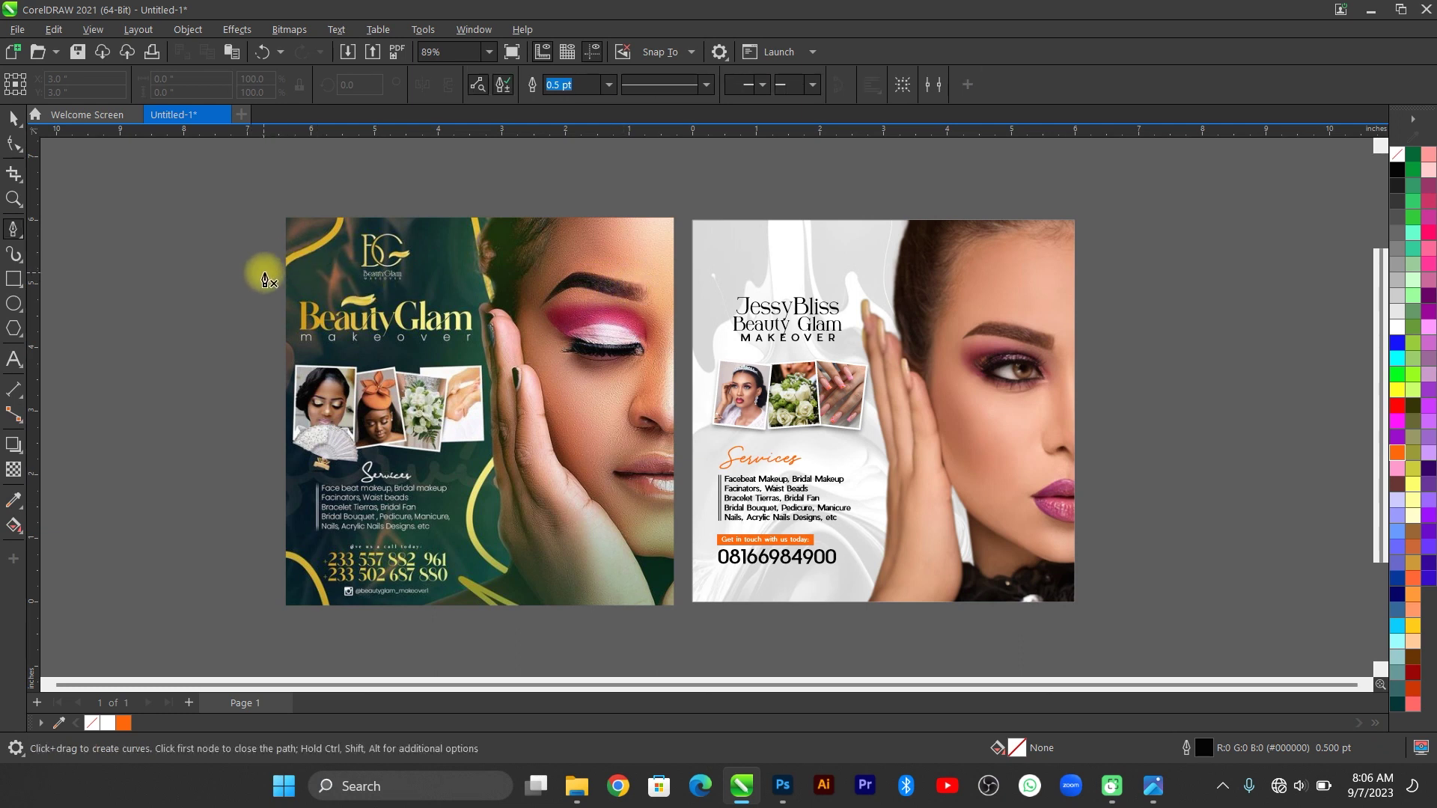
{"action": "left_click", "coordinate": [261, 271]}
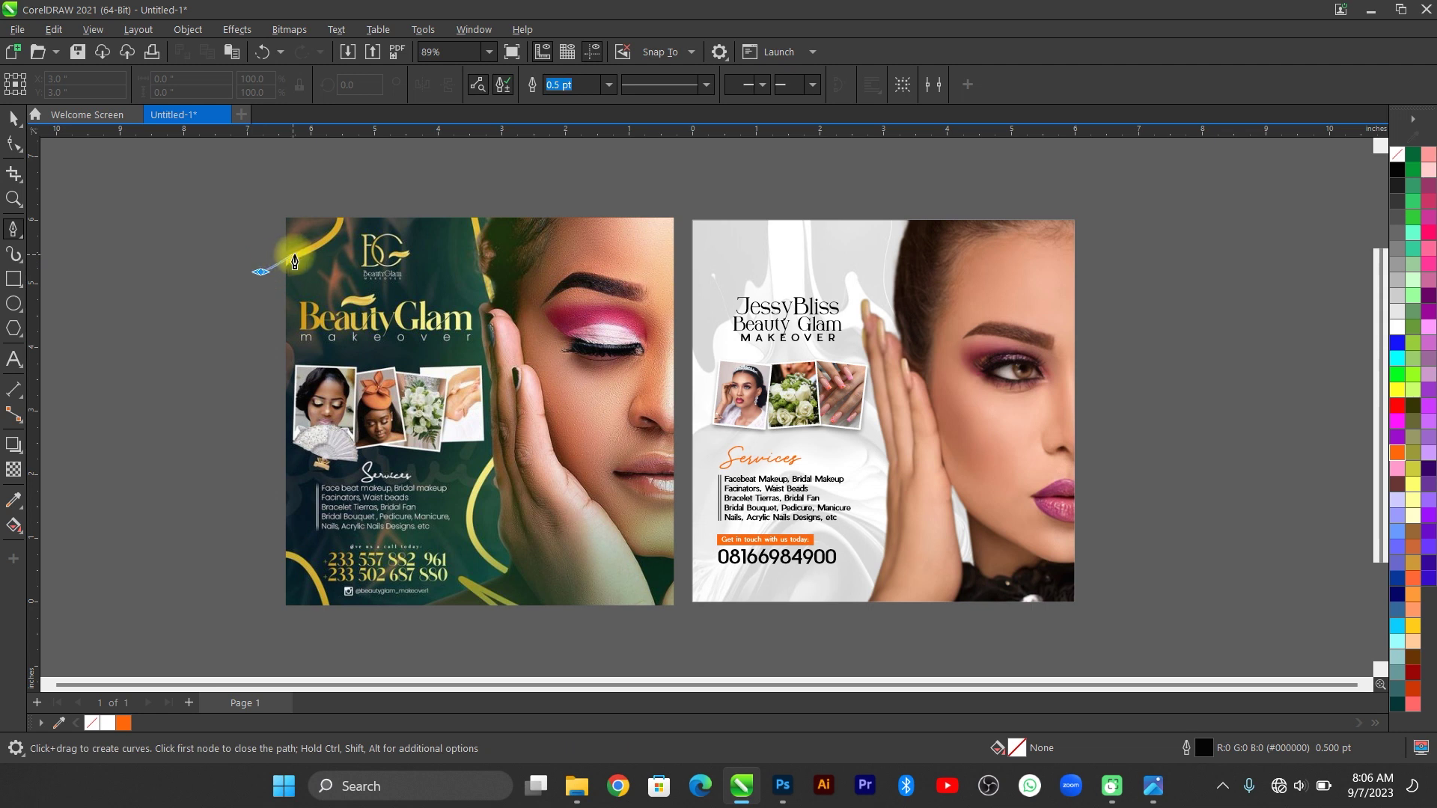
{"action": "left_click_drag", "start_coordinate": [336, 233], "coordinate": [346, 196]}
{"action": "left_click_drag", "start_coordinate": [471, 195], "coordinate": [496, 318]}
{"action": "left_click_drag", "start_coordinate": [488, 466], "coordinate": [479, 500]}
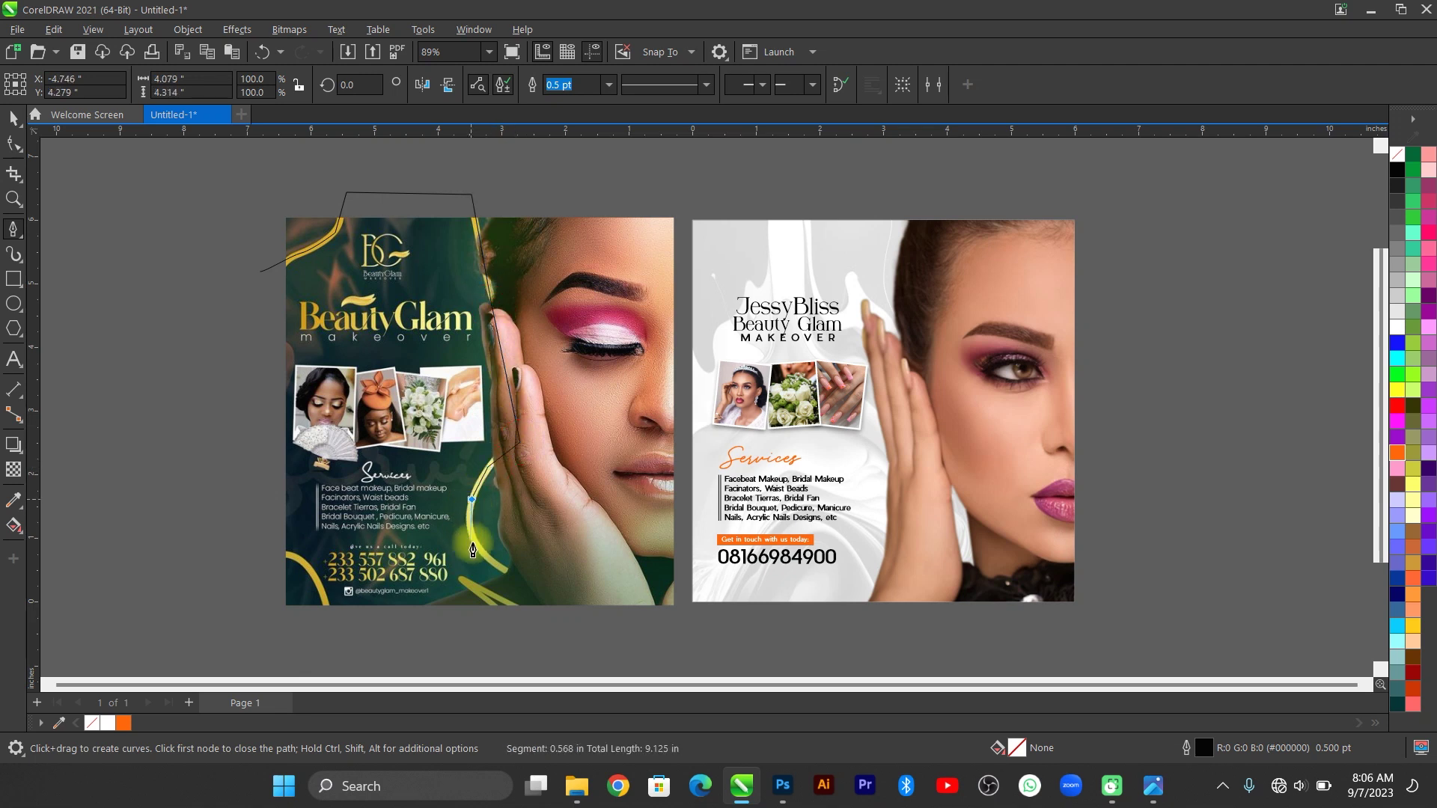
{"action": "left_click", "coordinate": [471, 538]}
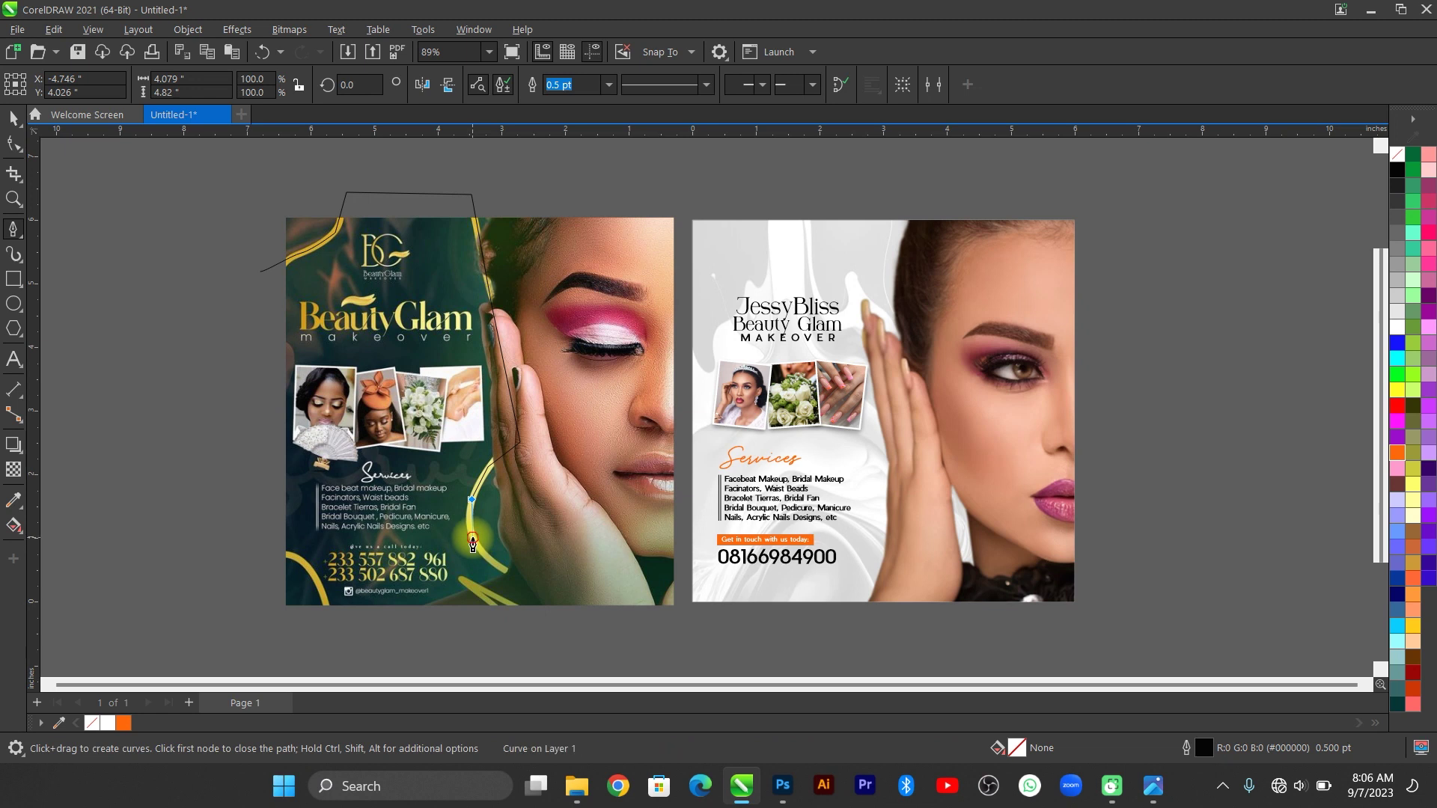
Continue the curved path along the flyer's bottom and close it at the first node.
{"action": "left_click", "coordinate": [515, 577]}
{"action": "left_click_drag", "start_coordinate": [525, 613], "coordinate": [456, 583]}
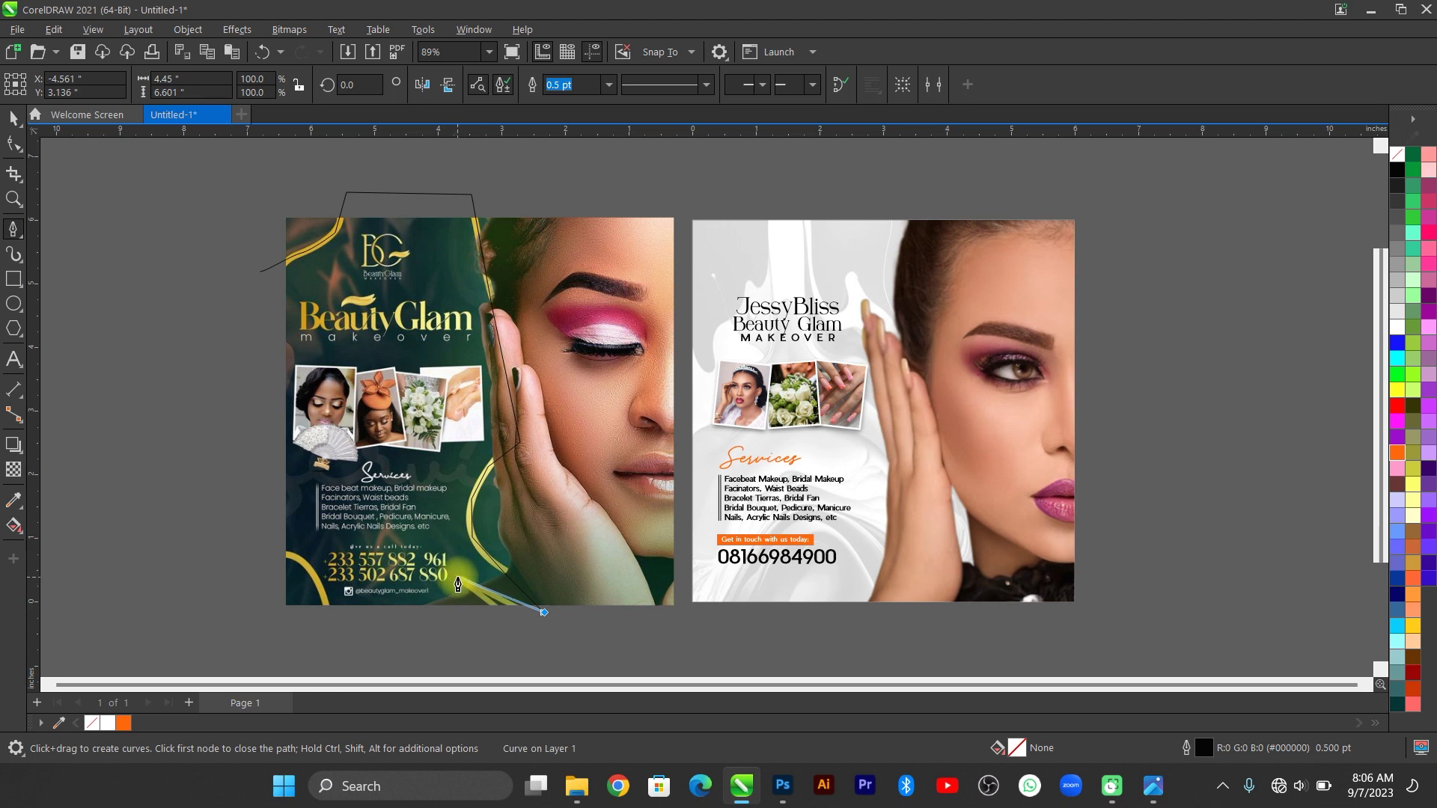
{"action": "left_click_drag", "start_coordinate": [459, 586], "coordinate": [458, 591]}
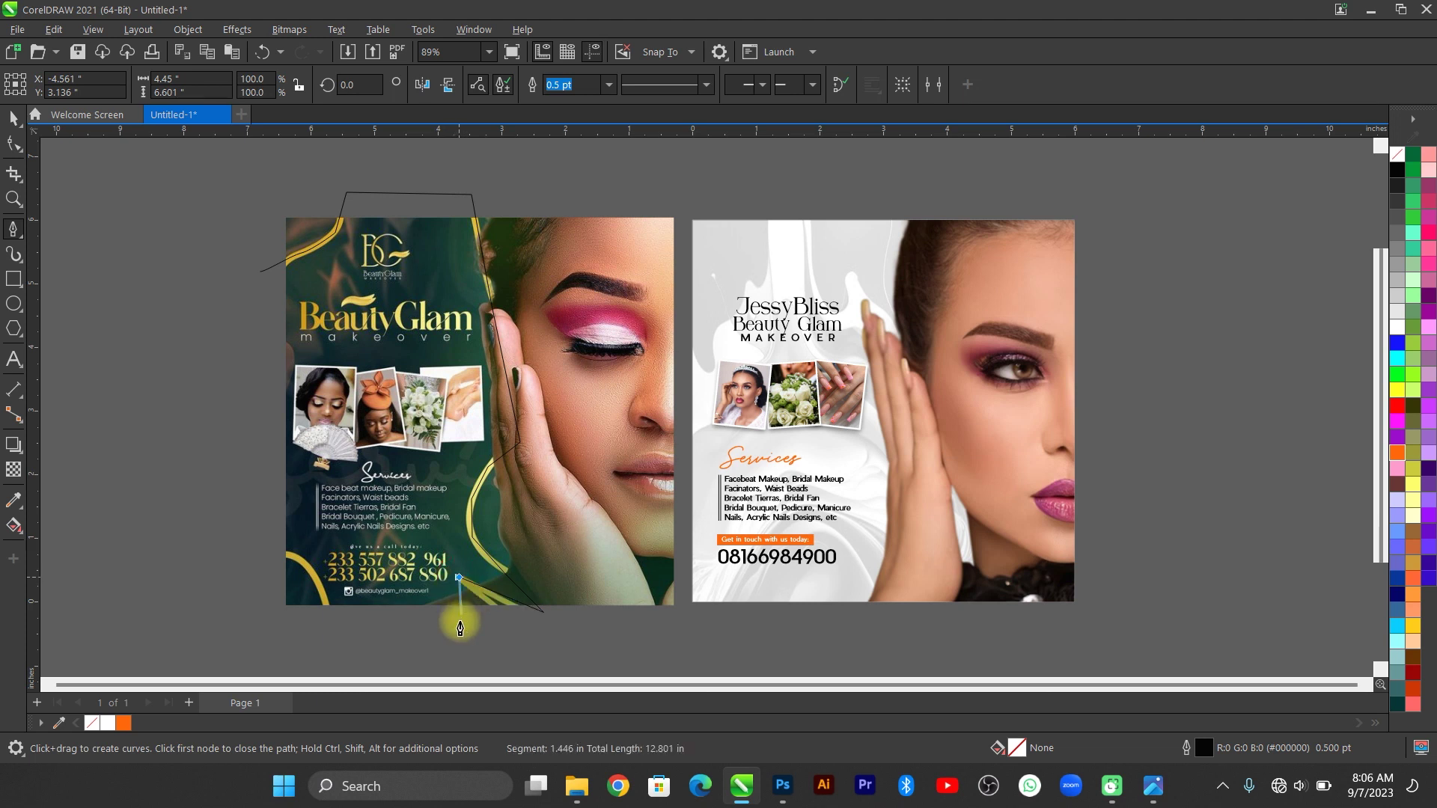
{"action": "left_click", "coordinate": [327, 636]}
{"action": "left_click_drag", "start_coordinate": [328, 636], "coordinate": [258, 273]}
{"action": "left_click", "coordinate": [260, 271]}
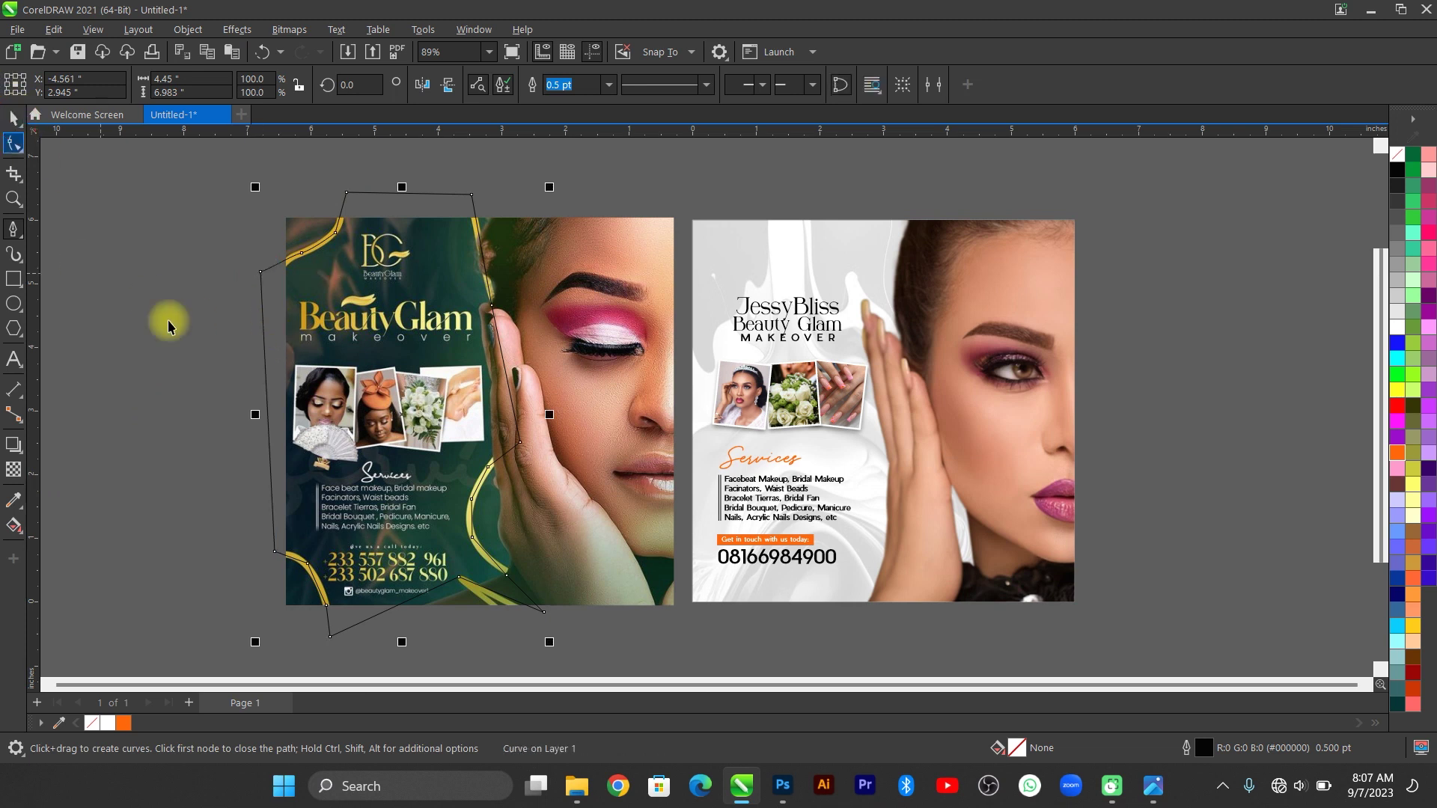
{"action": "key", "text": "space"}
Move the outline frame onto the JessyBliss flyer, shrinking and nudging it into place.
{"action": "scroll", "coordinate": [527, 372], "scroll_direction": "down", "scroll_amount": 2}
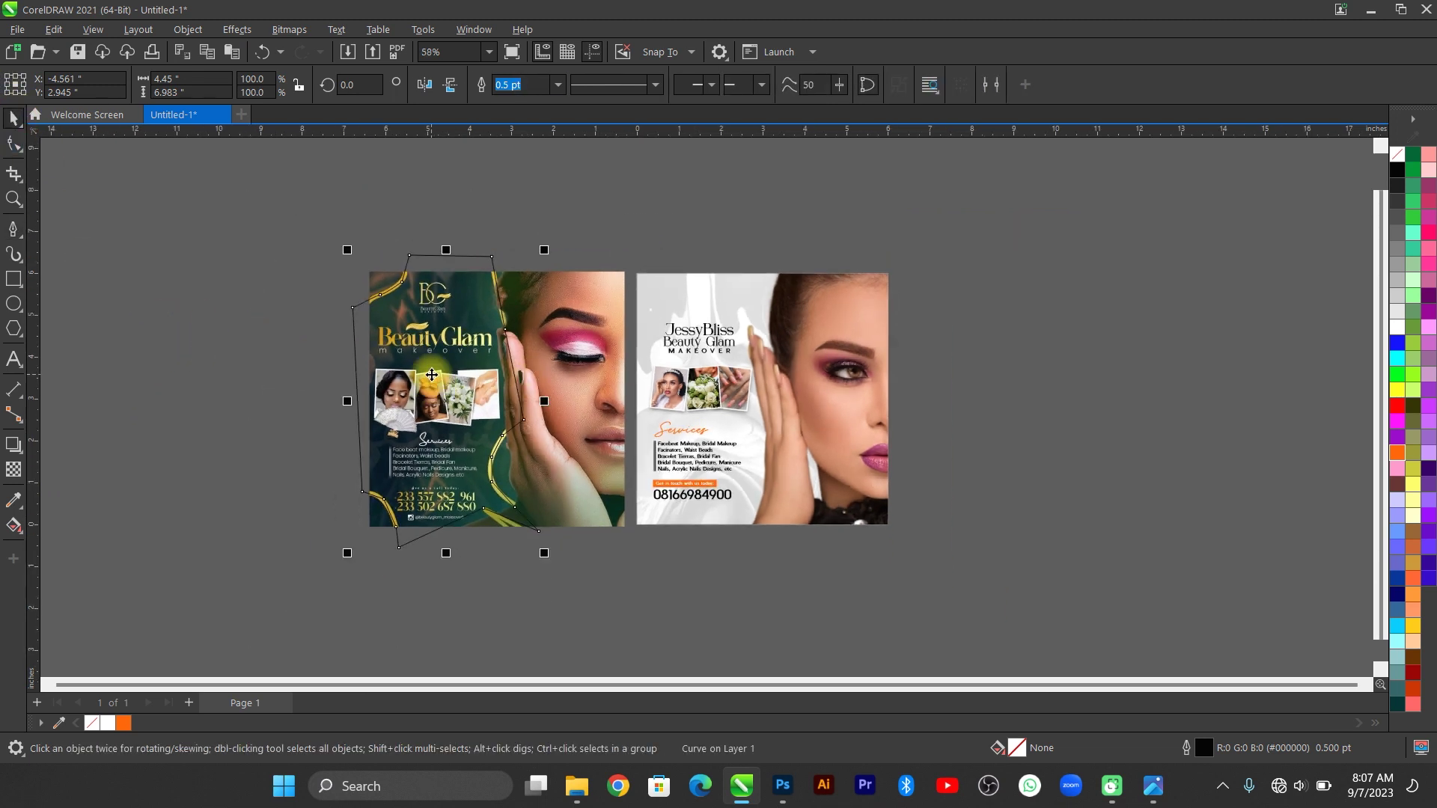
{"action": "left_click_drag", "start_coordinate": [432, 373], "coordinate": [697, 376]}
{"action": "scroll", "coordinate": [525, 397], "scroll_direction": "up", "scroll_amount": 3}
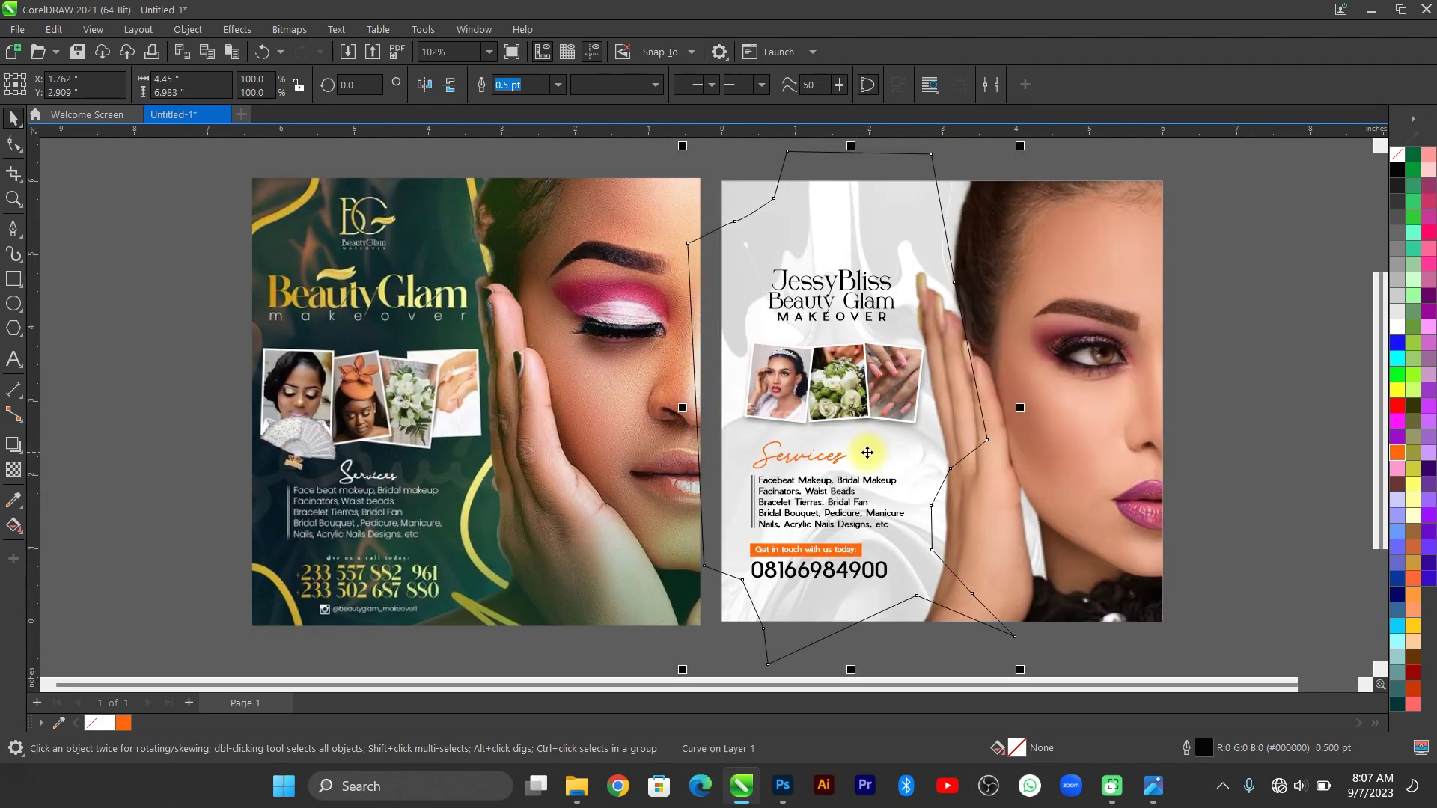
{"action": "key", "text": "Right"}
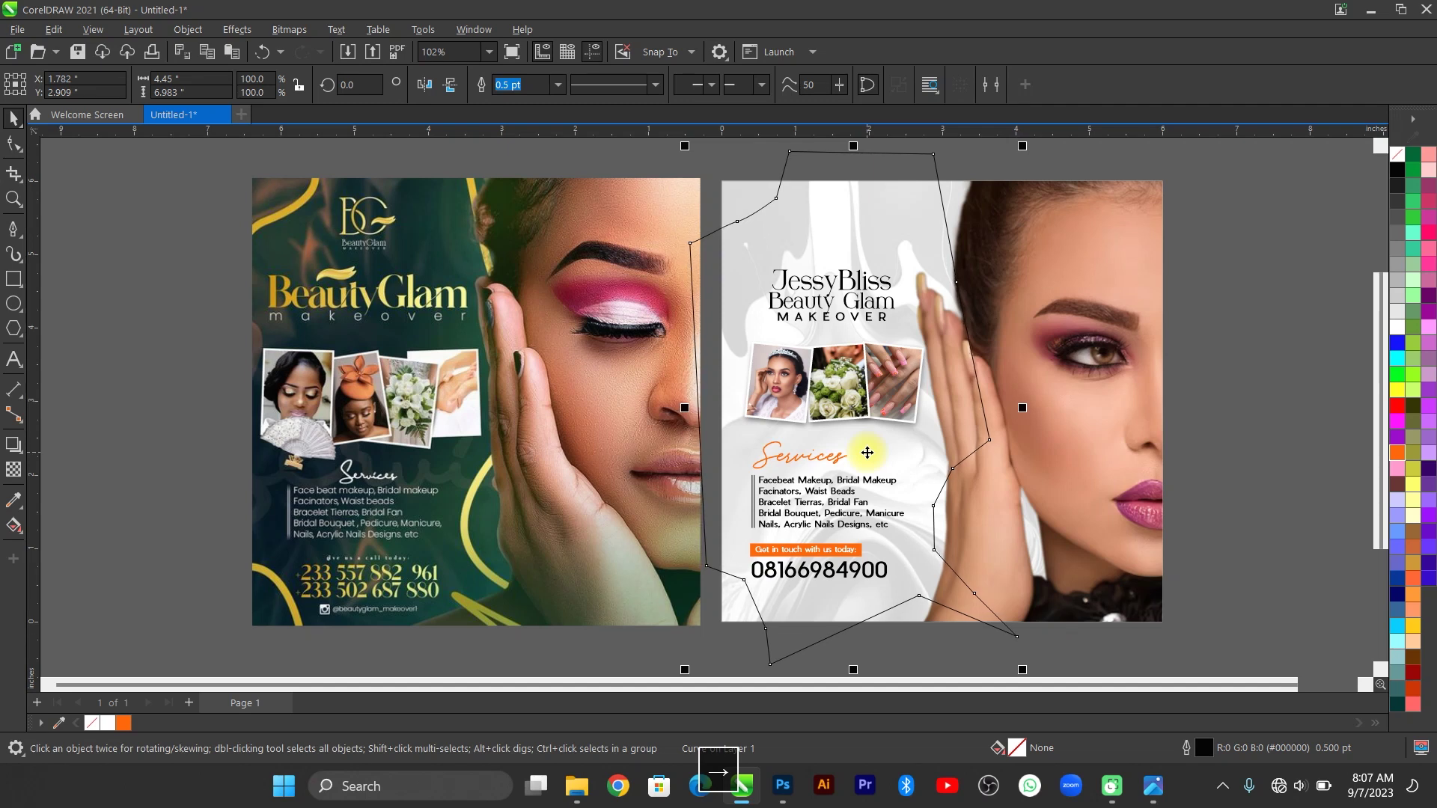
{"action": "key", "text": "Right"}
{"action": "key", "text": "Right"}
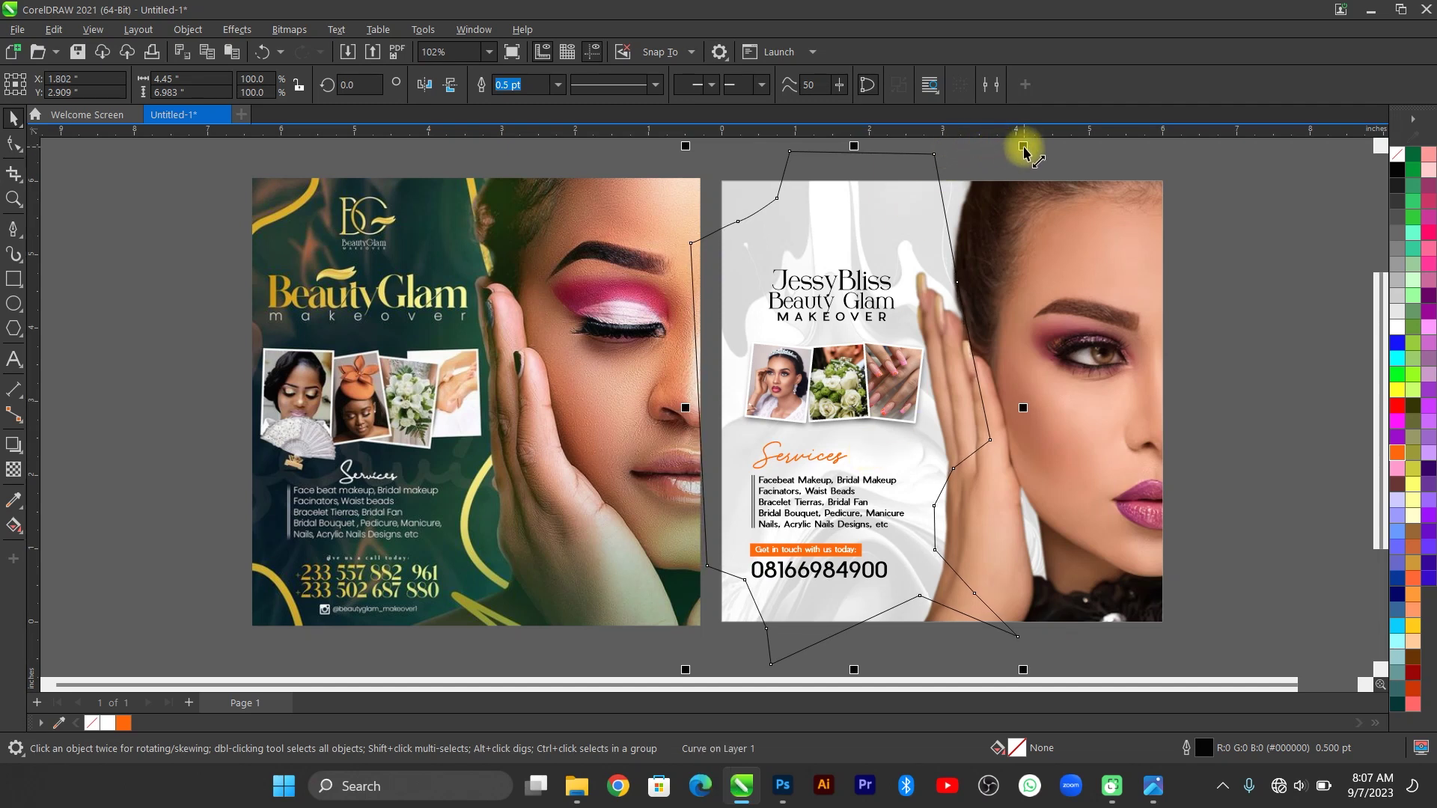
{"action": "left_click_drag", "start_coordinate": [1024, 146], "coordinate": [1019, 177]}
{"action": "key", "text": "F4"}
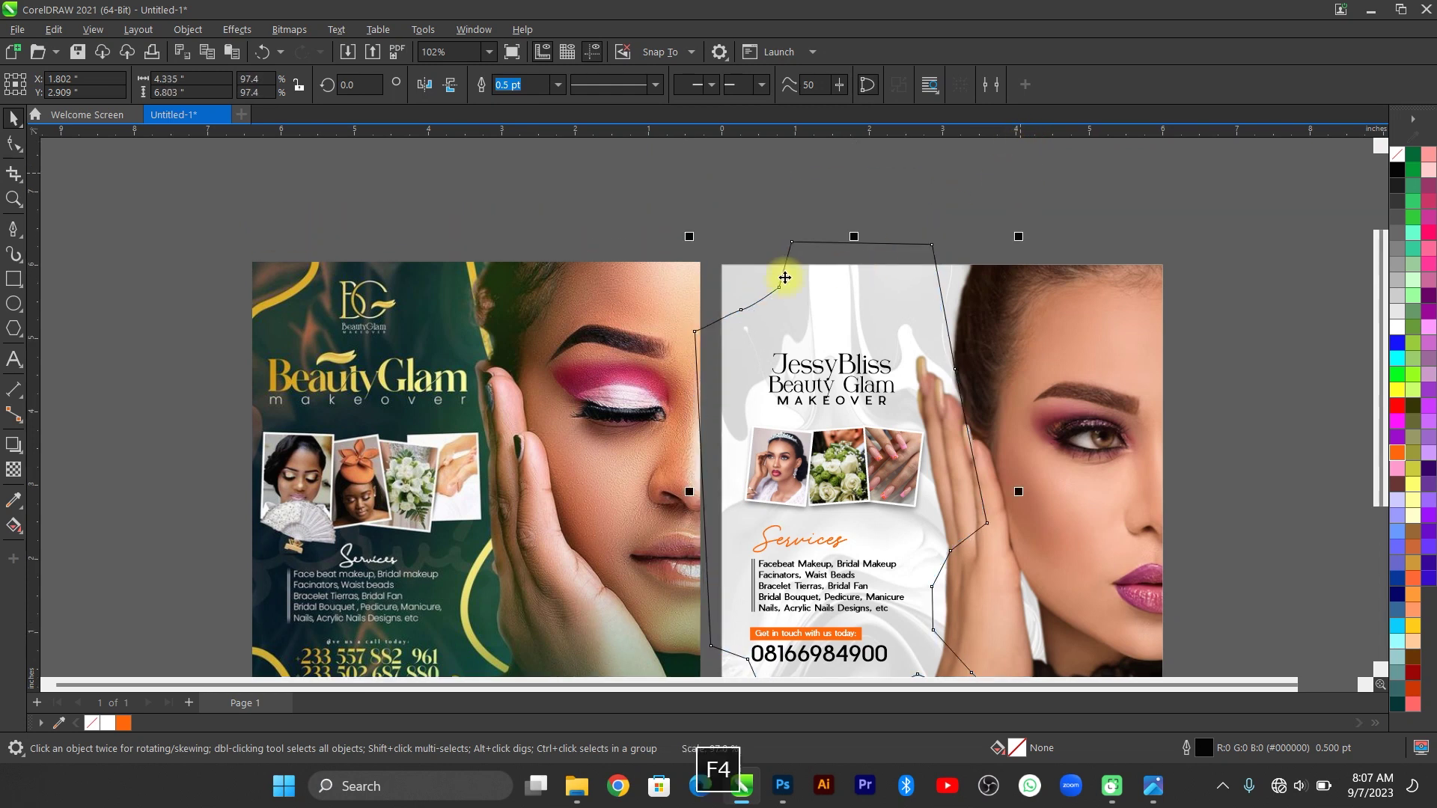
{"action": "key", "text": "Left"}
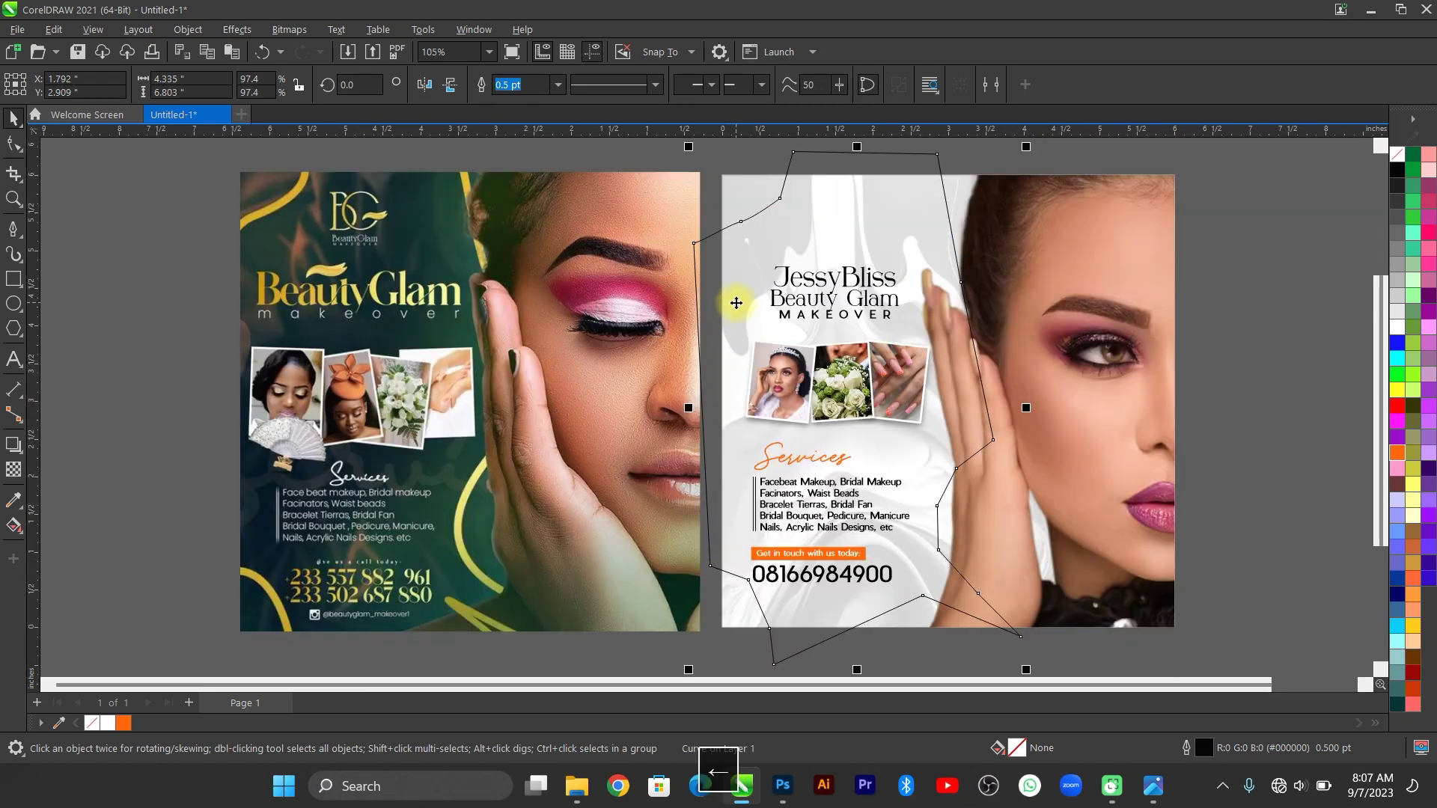
{"action": "key", "text": "Left"}
{"action": "key", "text": "Left"}
{"action": "key", "text": "Left"}
{"action": "key", "text": "Left"}
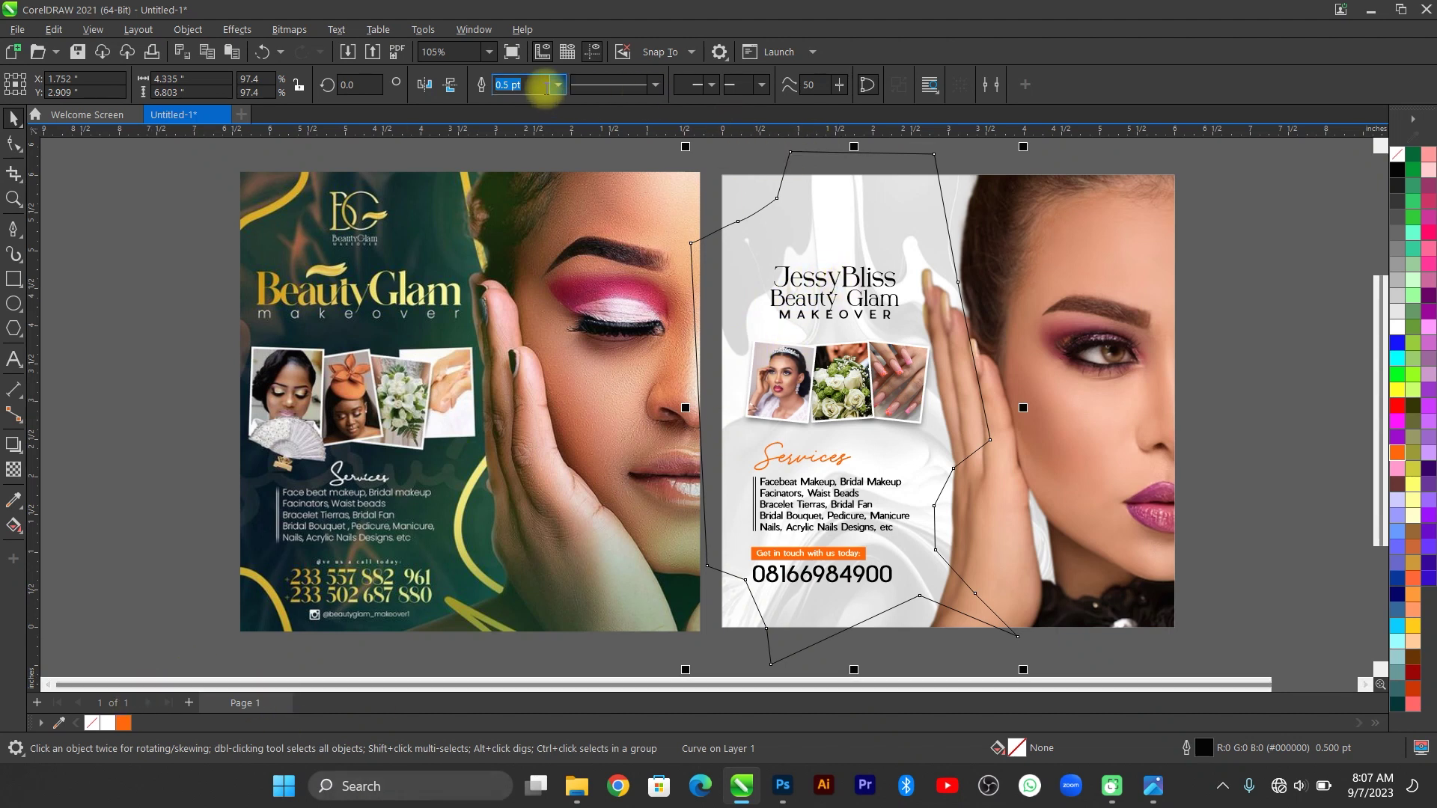
Give the frame a 6.0 pt orange outline.
{"action": "left_click", "coordinate": [558, 84]}
{"action": "left_click", "coordinate": [520, 202]}
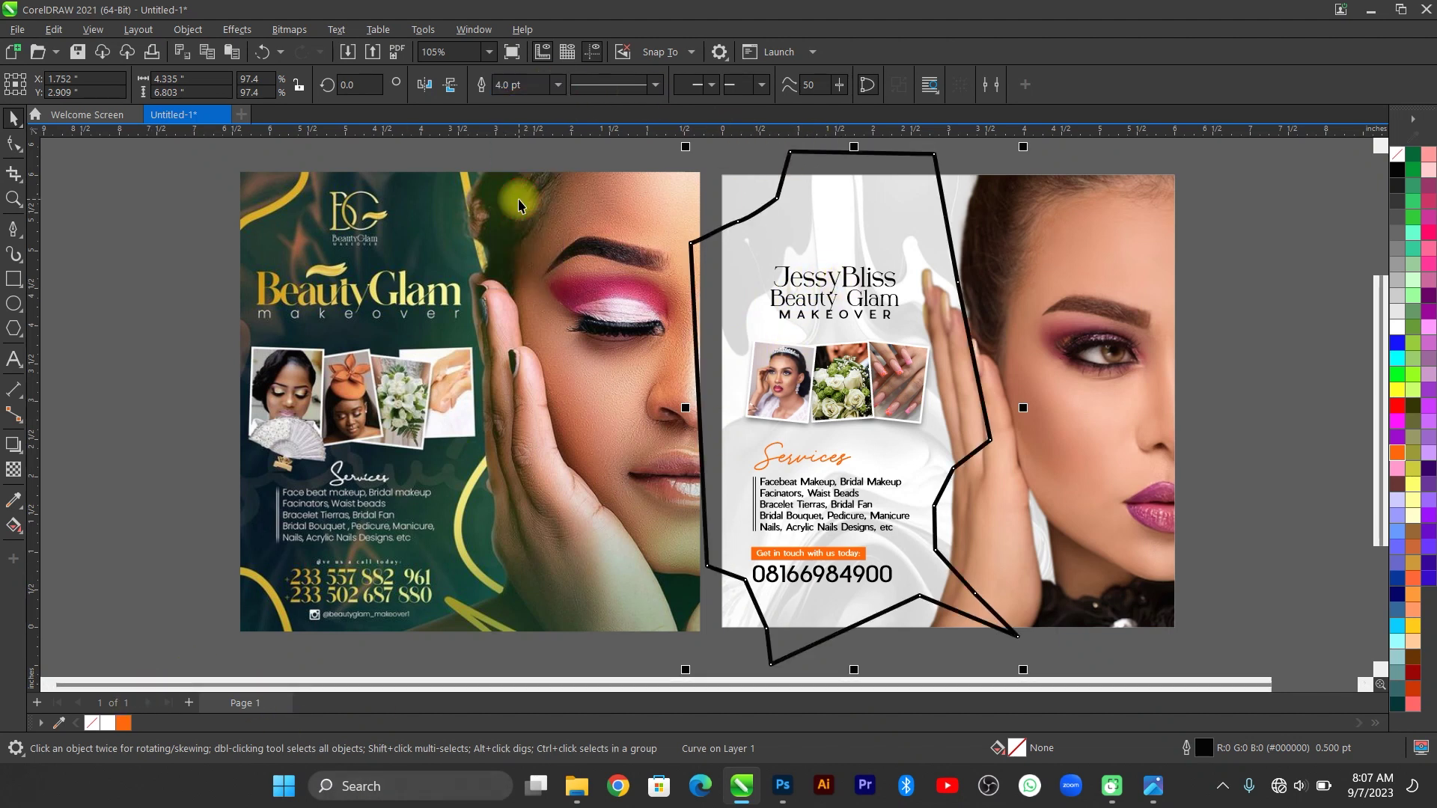
{"action": "left_click", "coordinate": [557, 85]}
{"action": "left_click", "coordinate": [511, 217]}
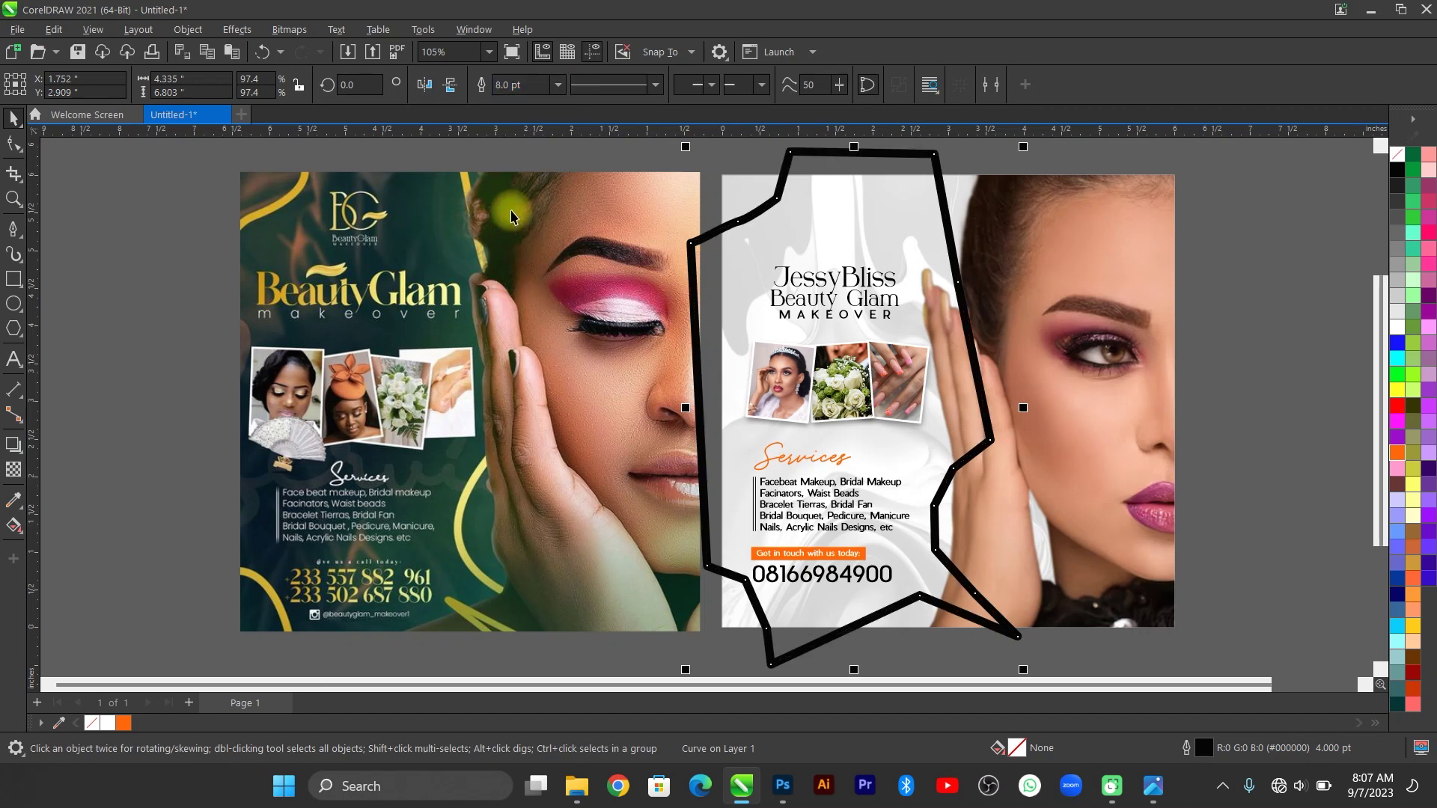
{"action": "left_click", "coordinate": [523, 84]}
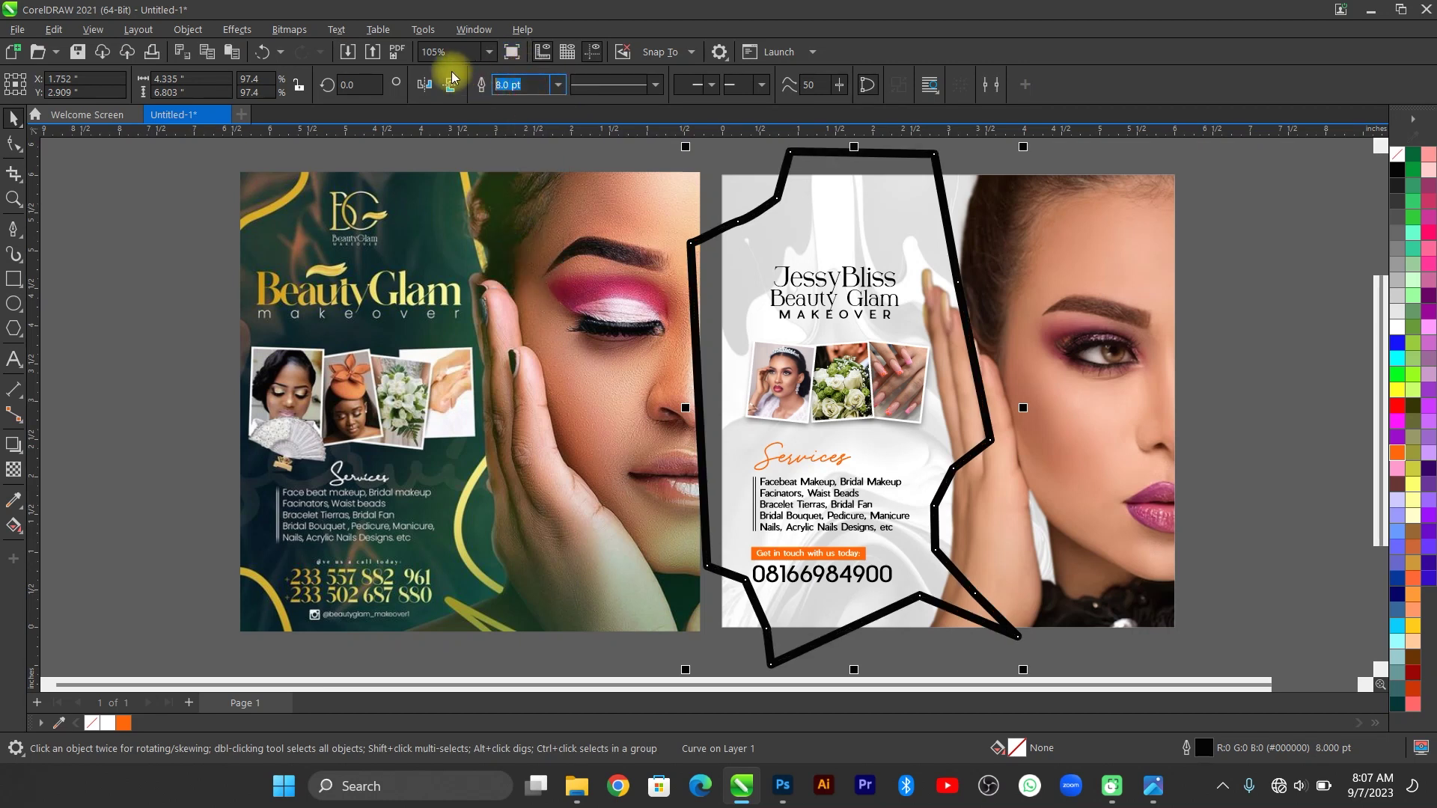
{"action": "key", "text": "Return"}
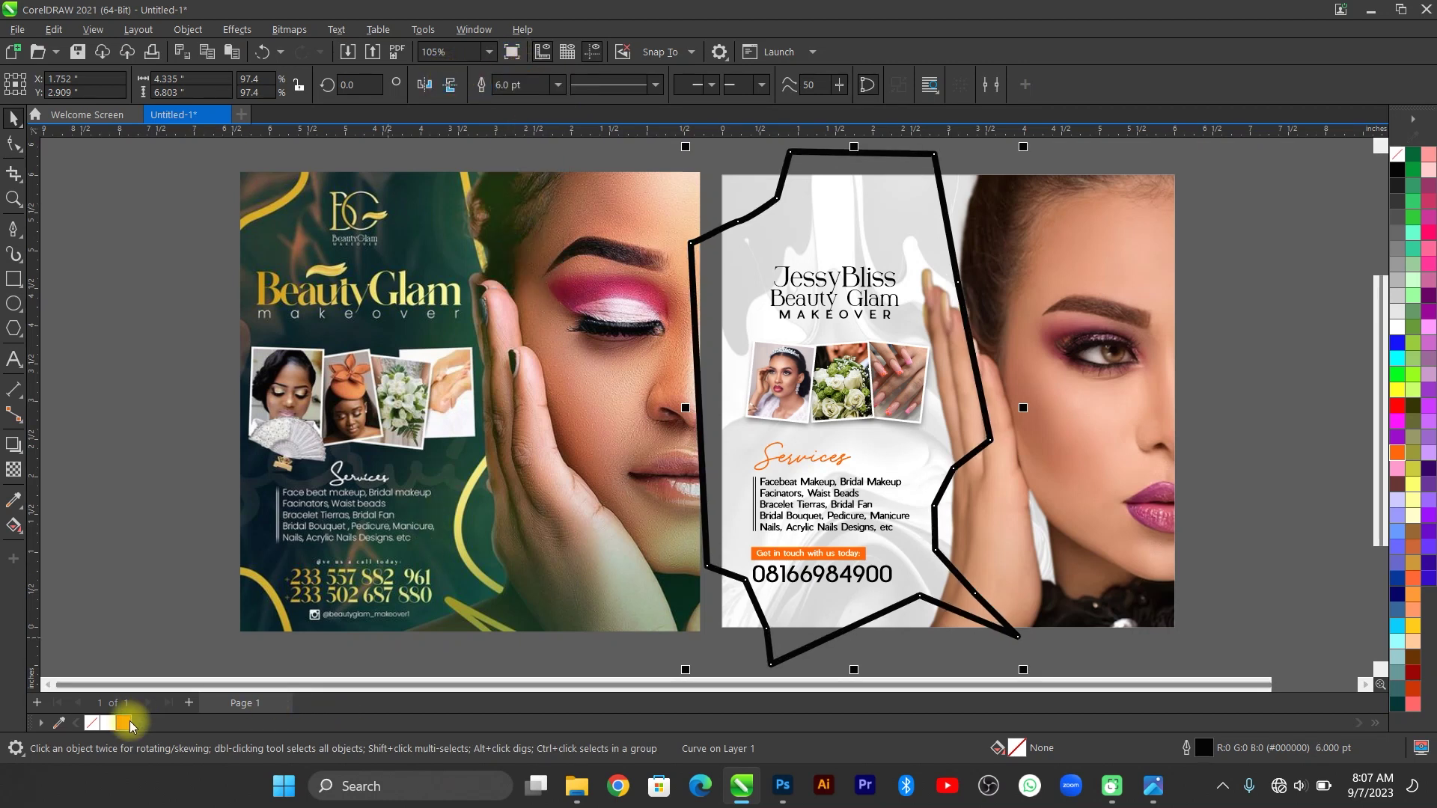
{"action": "right_click", "coordinate": [110, 723]}
{"action": "left_click", "coordinate": [191, 489]}
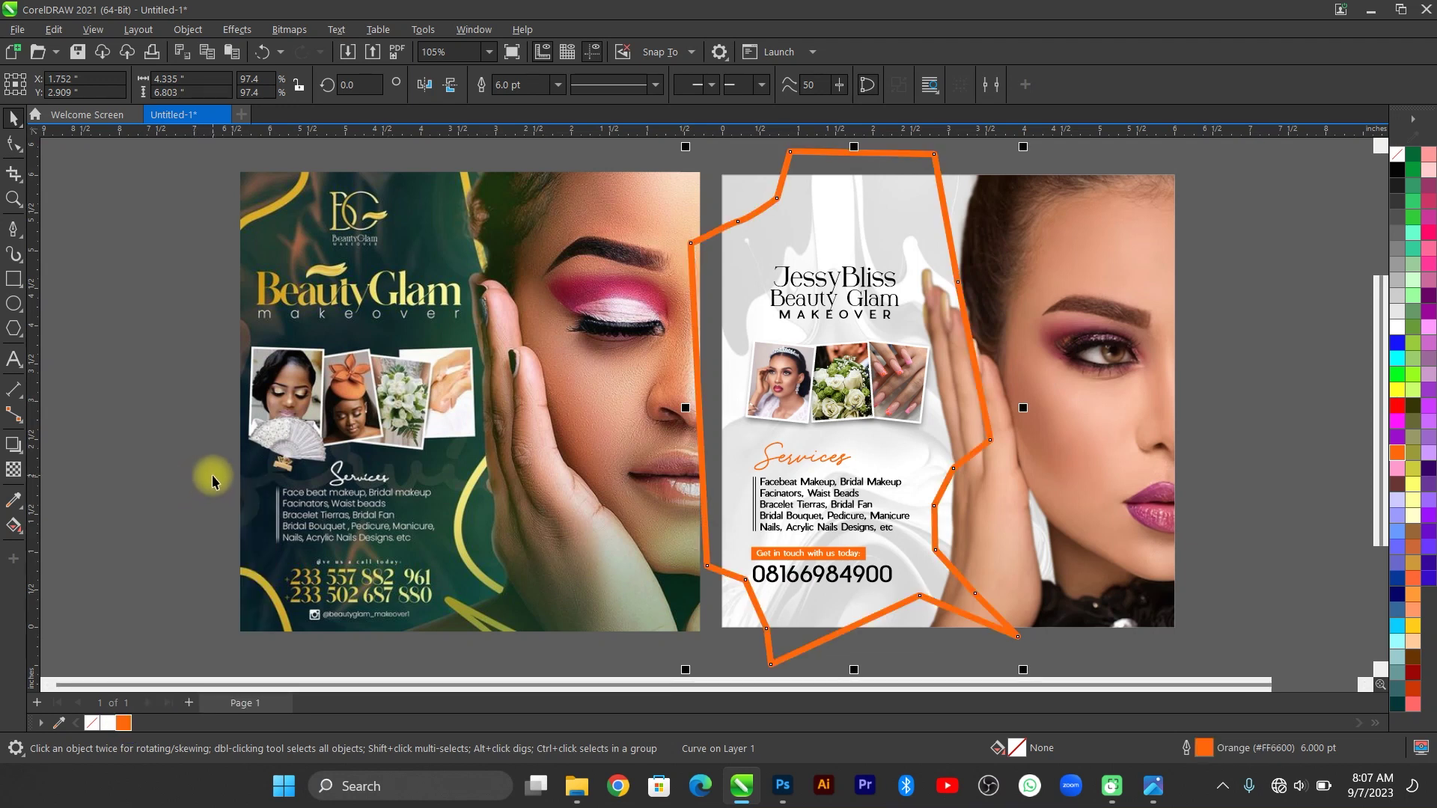
Paste the orange curve inside the flyer's PowerClip, with the portrait in front of it.
{"action": "key", "text": "ctrl+x"}
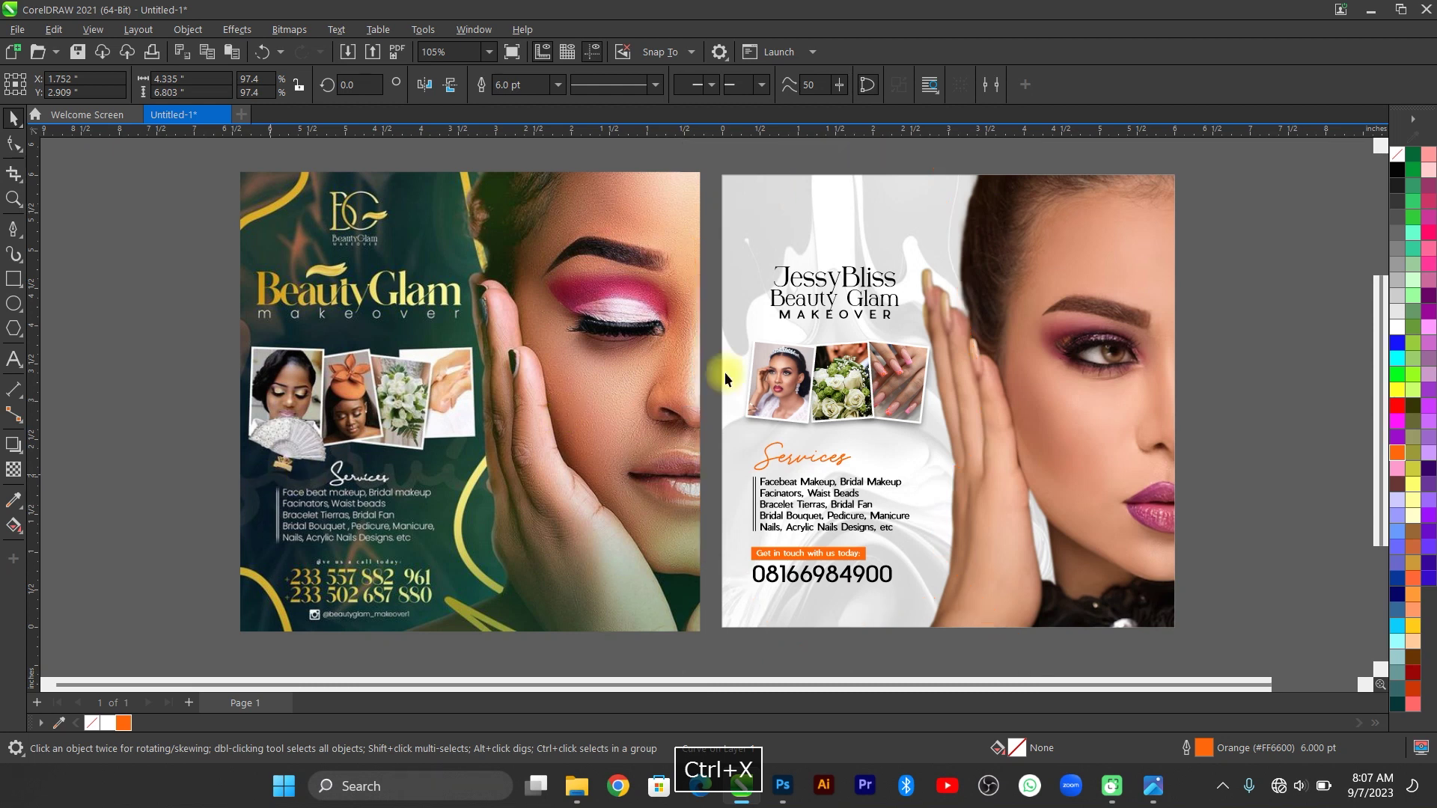
{"action": "left_click", "coordinate": [1034, 267]}
{"action": "double_click", "coordinate": [1034, 267]}
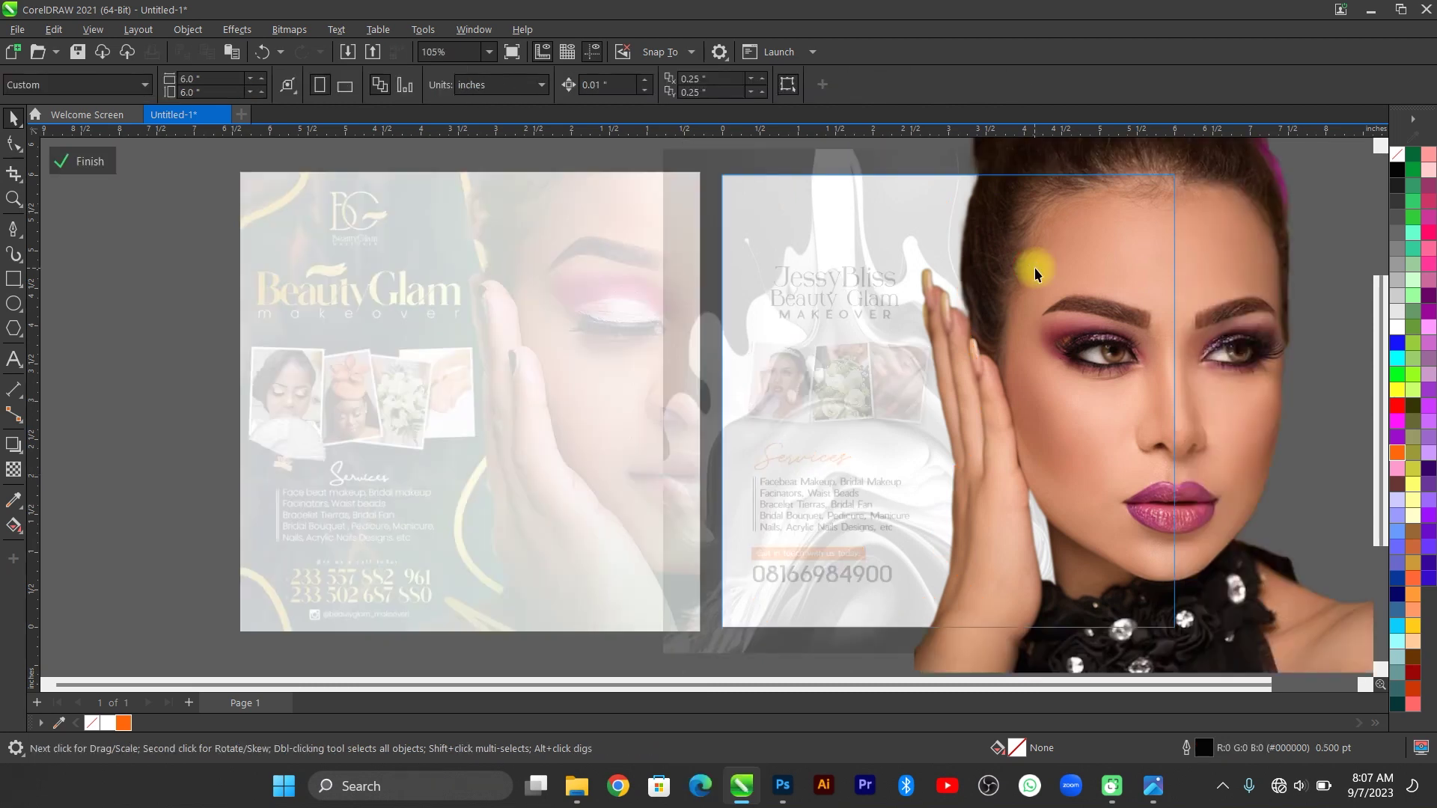
{"action": "key", "text": "ctrl+v"}
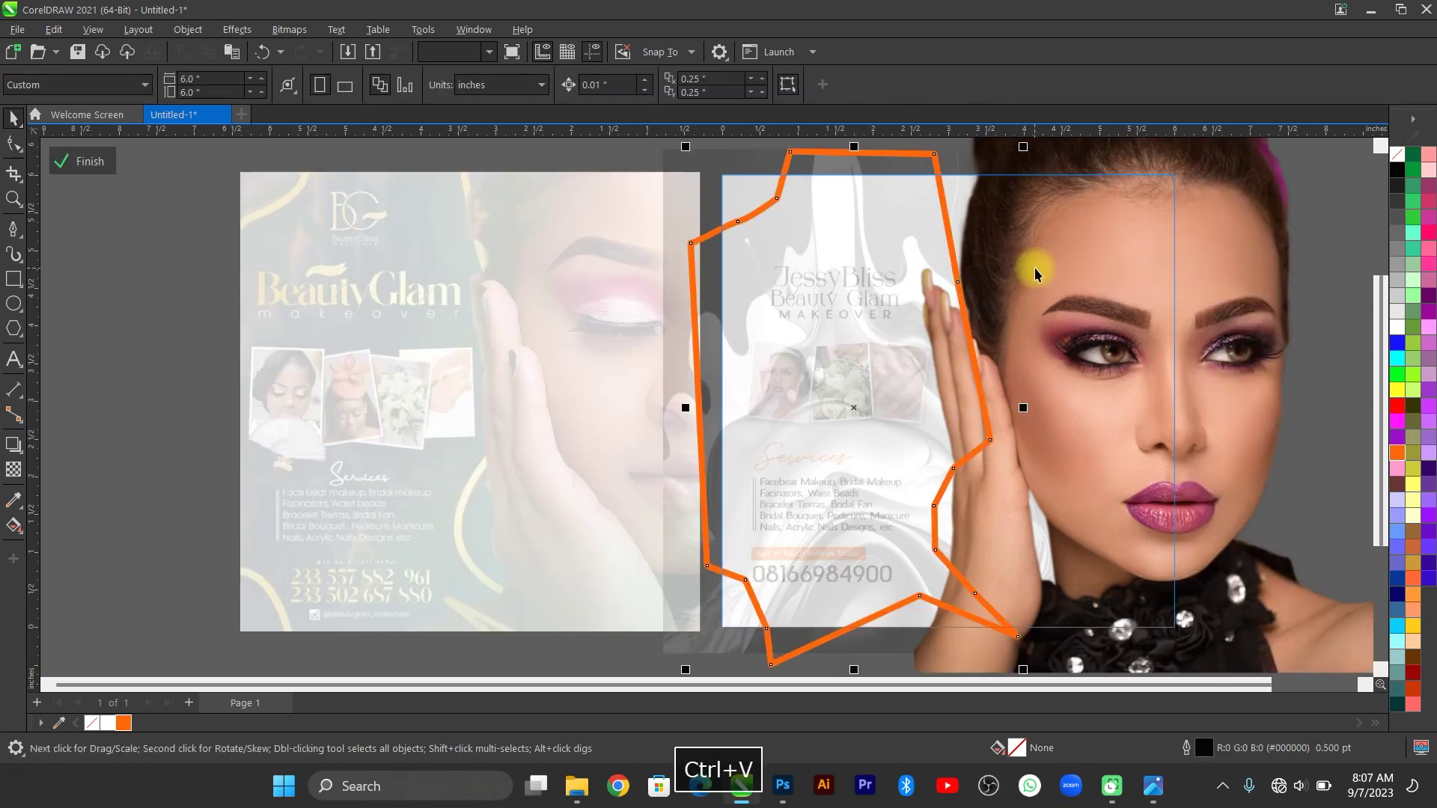
{"action": "left_click", "coordinate": [1100, 261]}
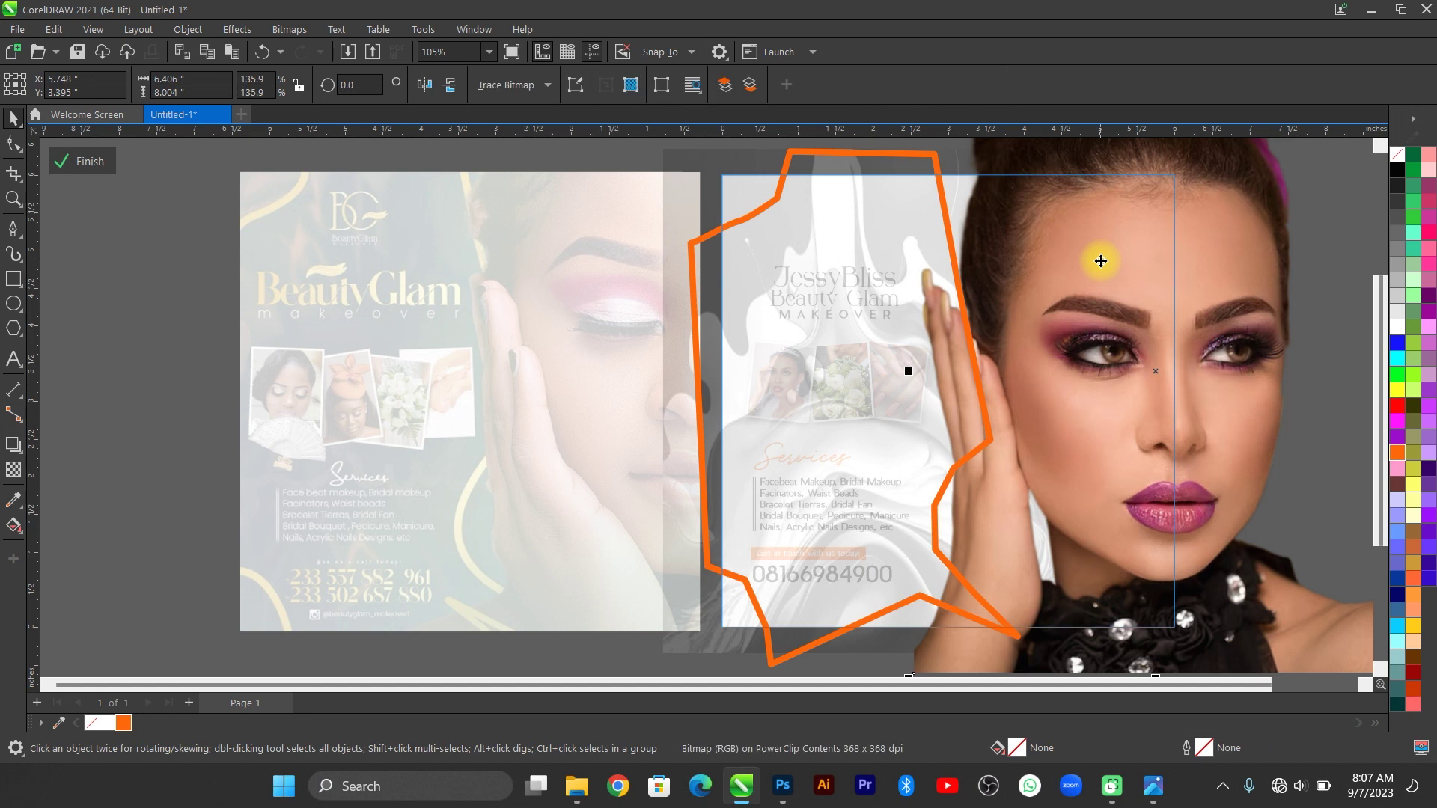
{"action": "key", "text": "shift+Page_Up"}
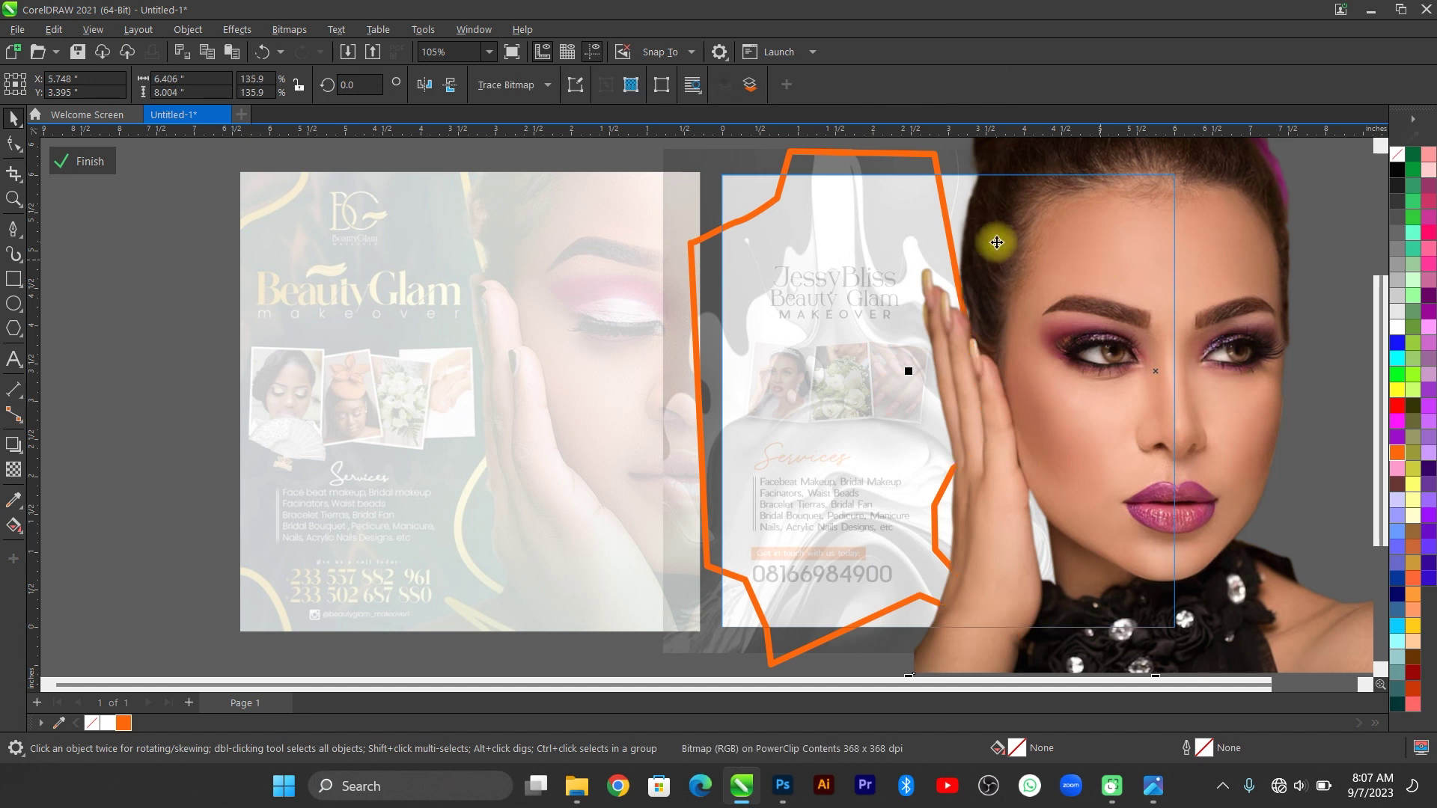
{"action": "left_click", "coordinate": [84, 161]}
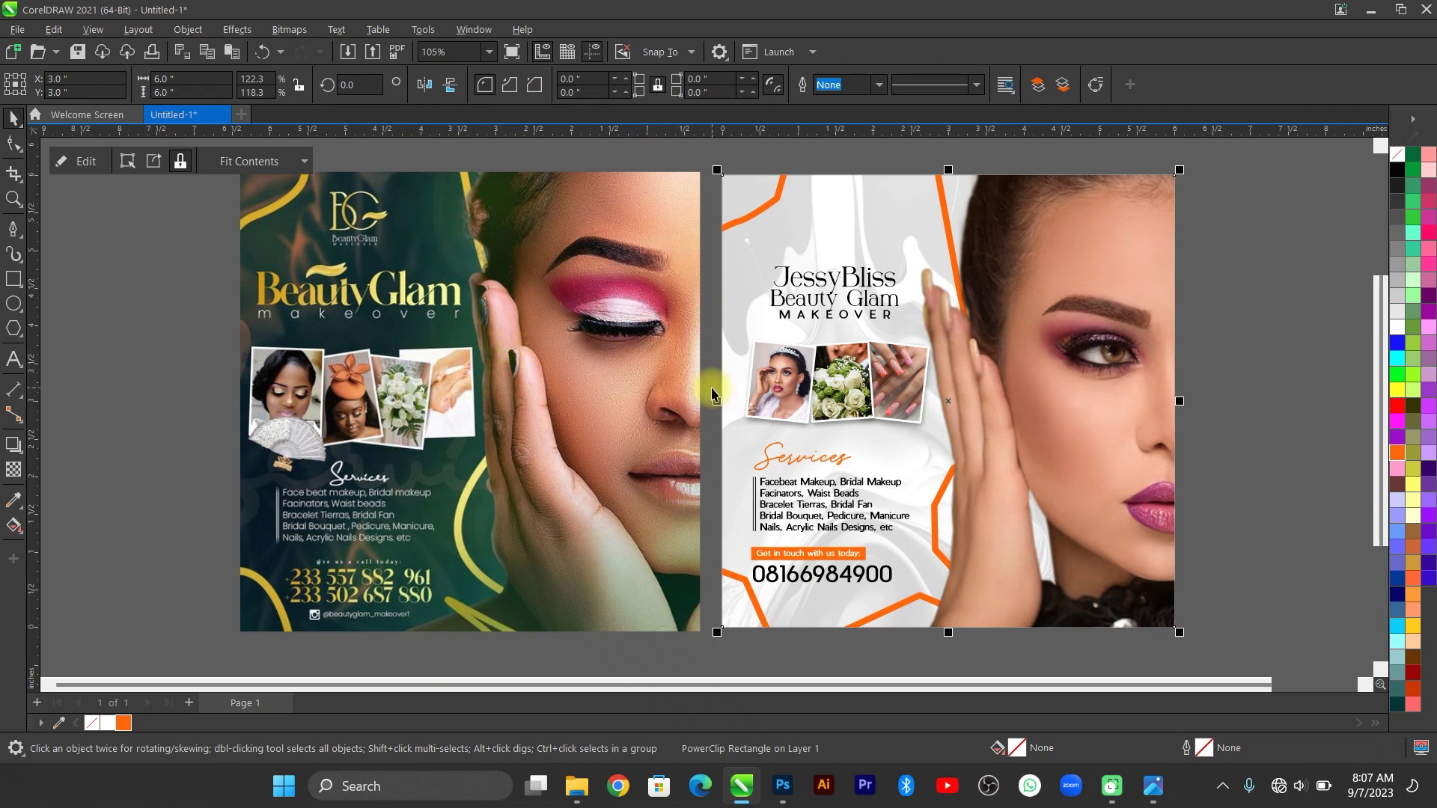
Convert all of the orange curve's segments to curves using the Shape tool.
{"action": "double_click", "coordinate": [775, 222]}
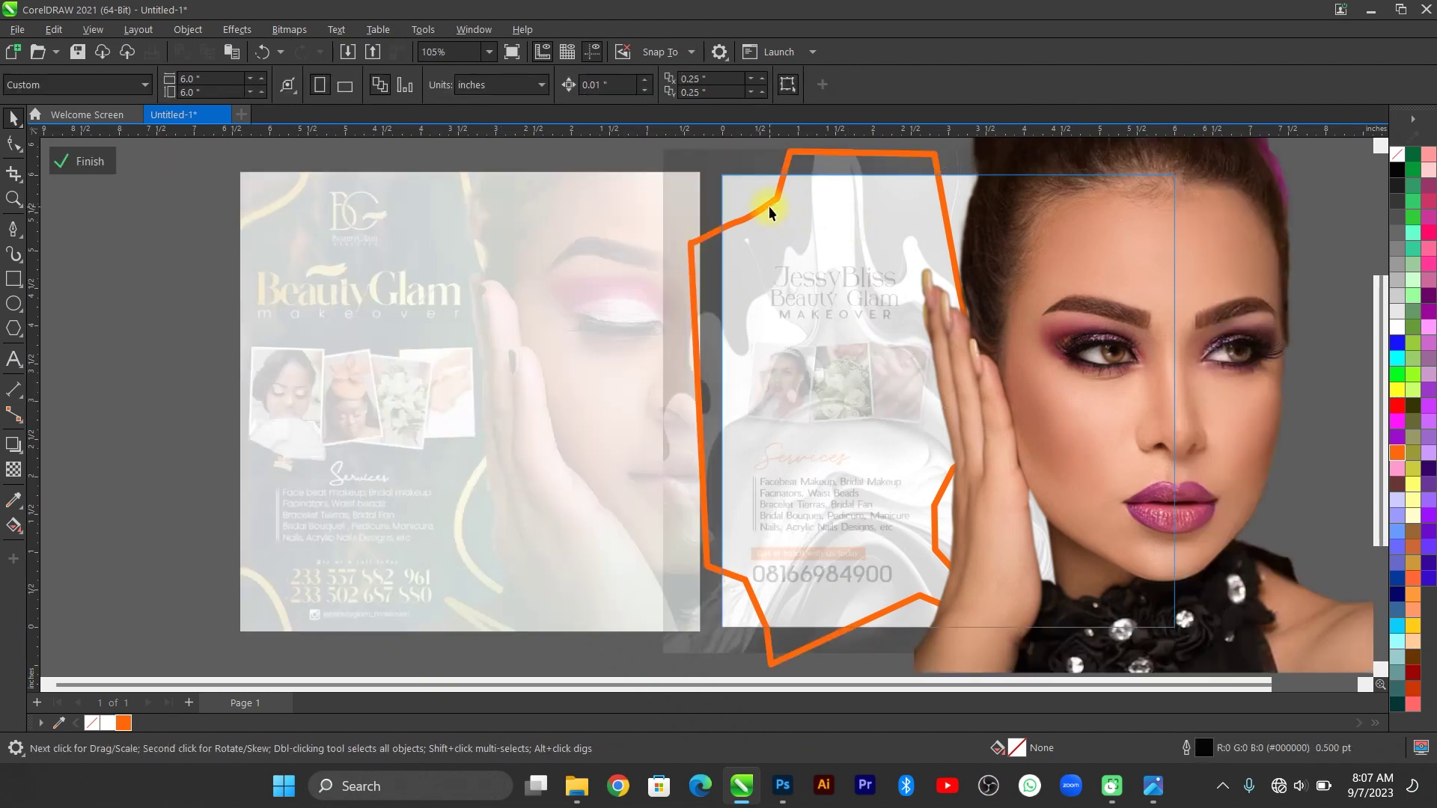
{"action": "left_click", "coordinate": [770, 204]}
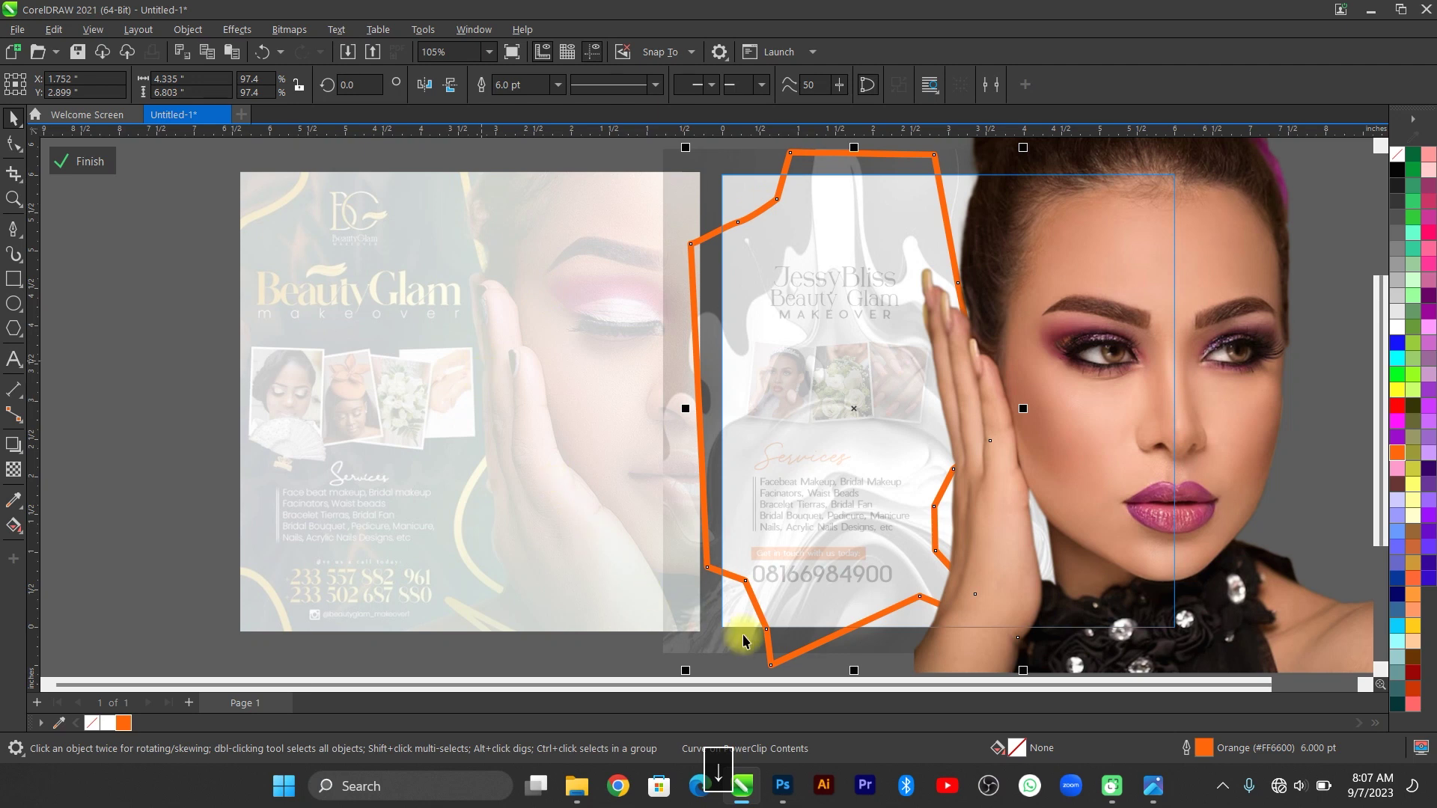
{"action": "left_click", "coordinate": [13, 144]}
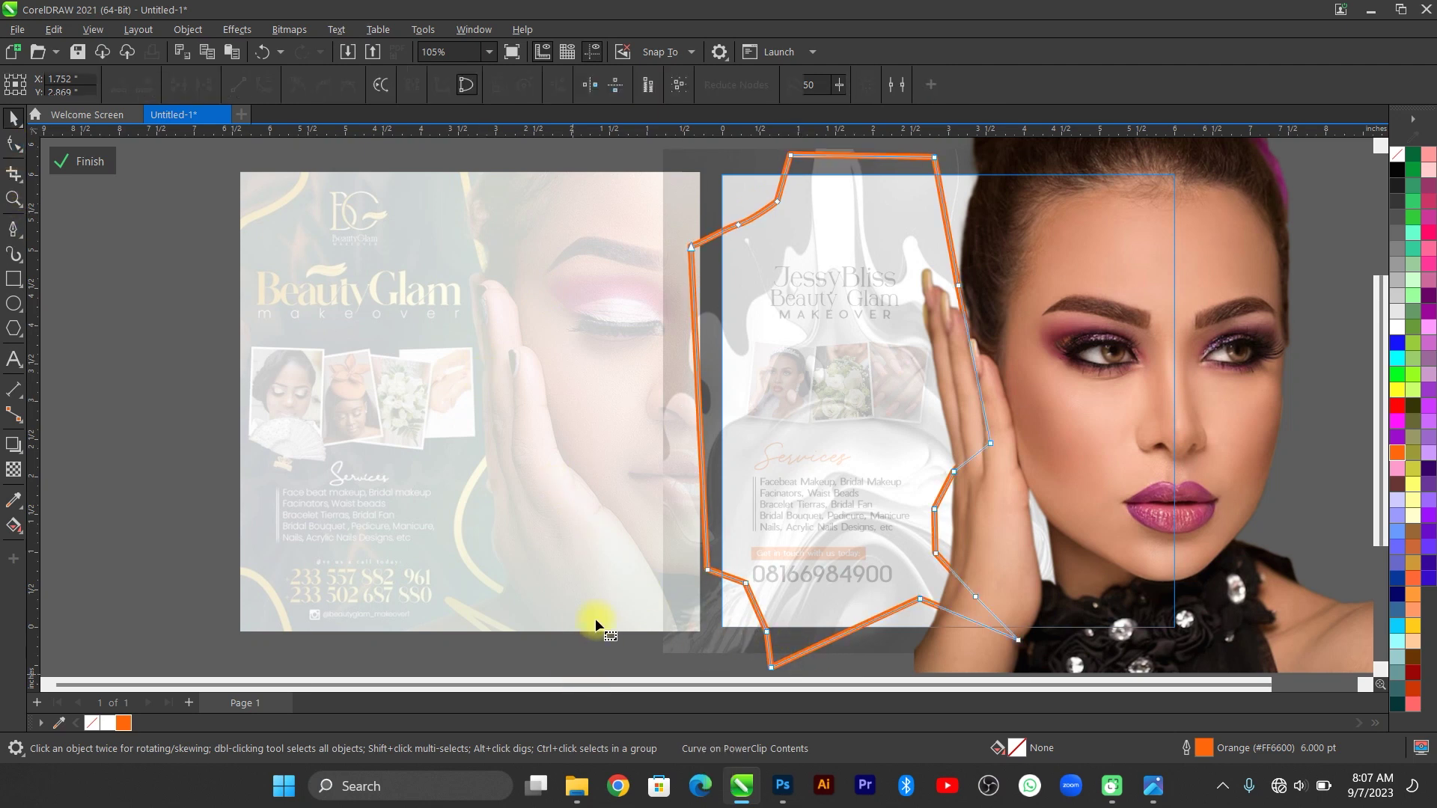
{"action": "key", "text": "ctrl+z"}
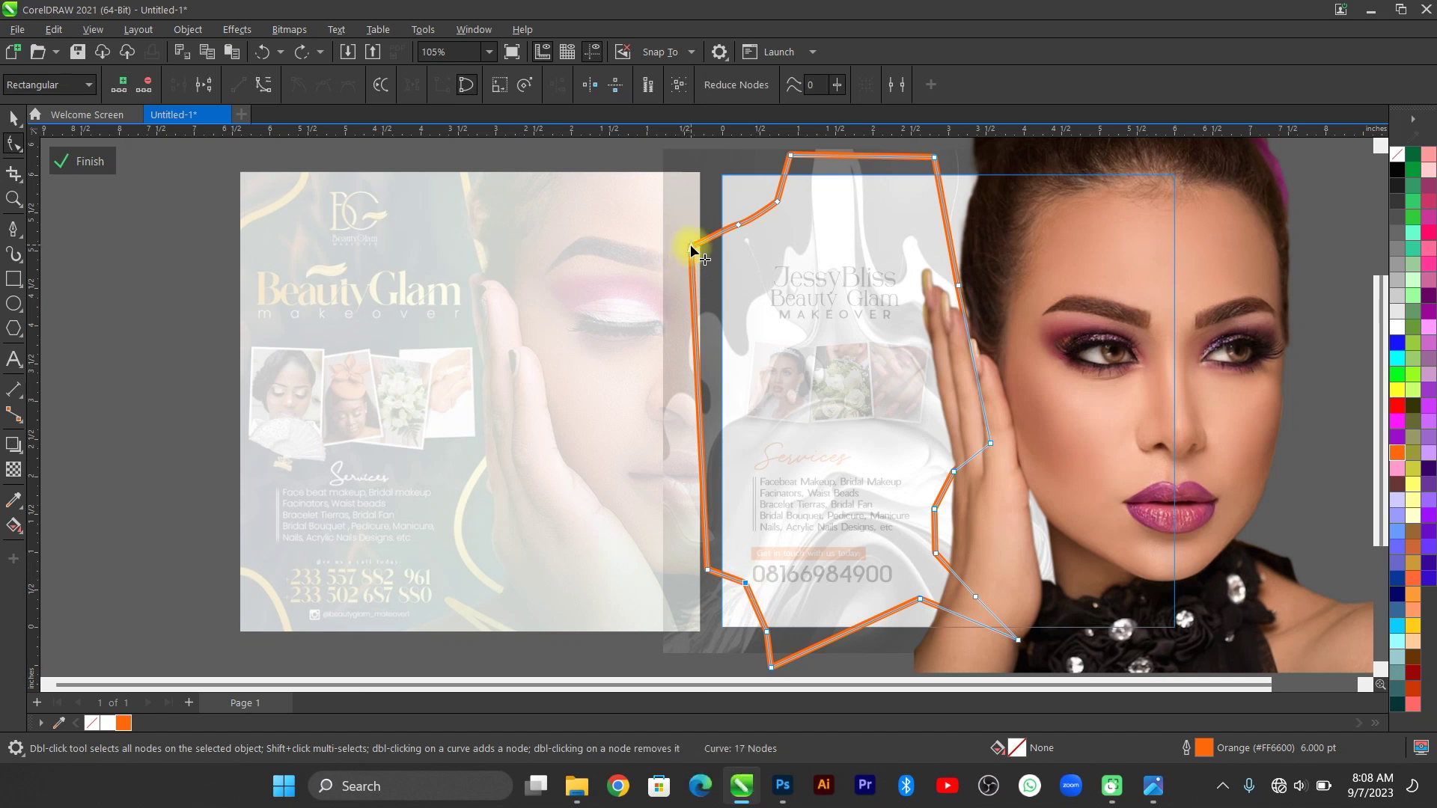
{"action": "key", "text": "ctrl+a"}
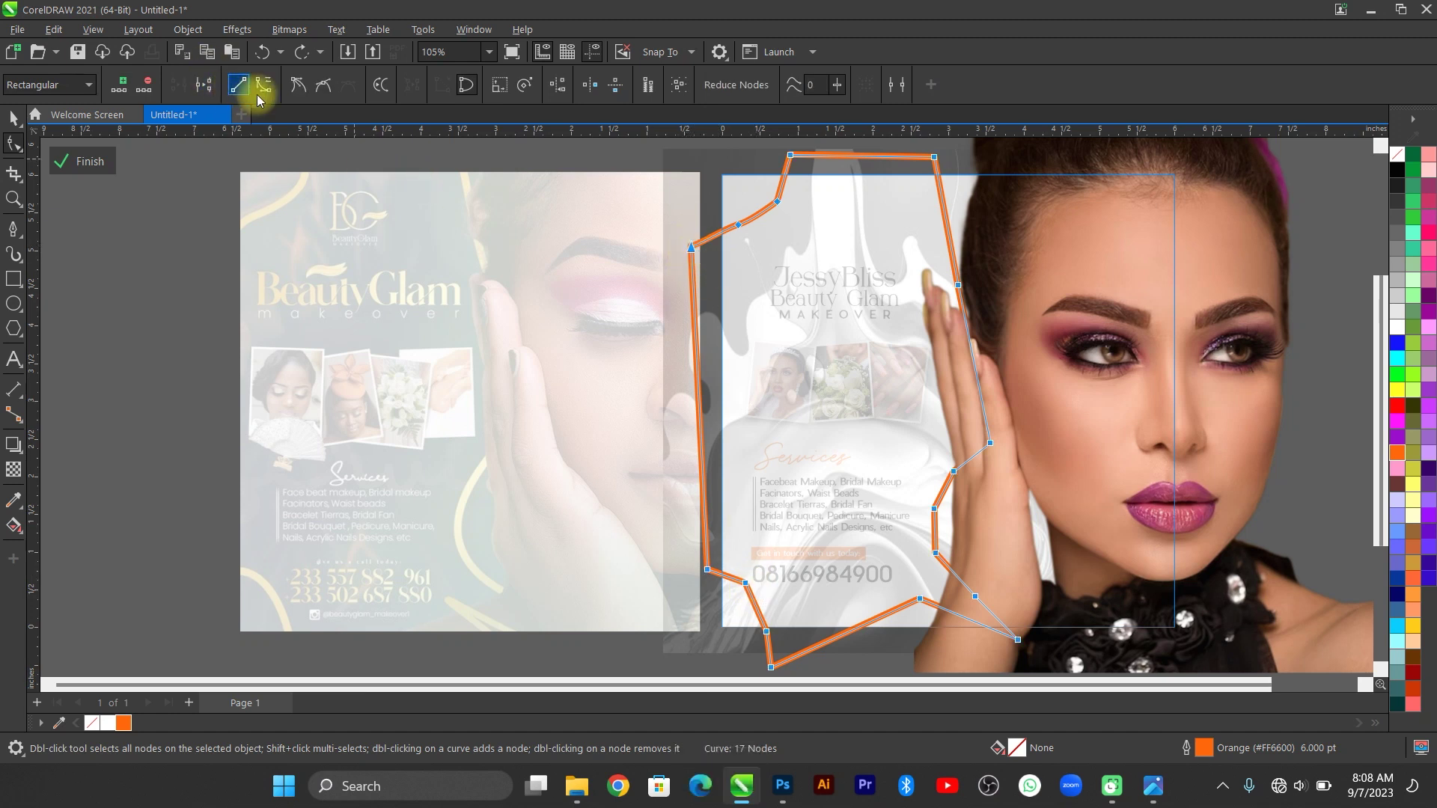
{"action": "left_click", "coordinate": [259, 94]}
{"action": "left_click", "coordinate": [741, 591]}
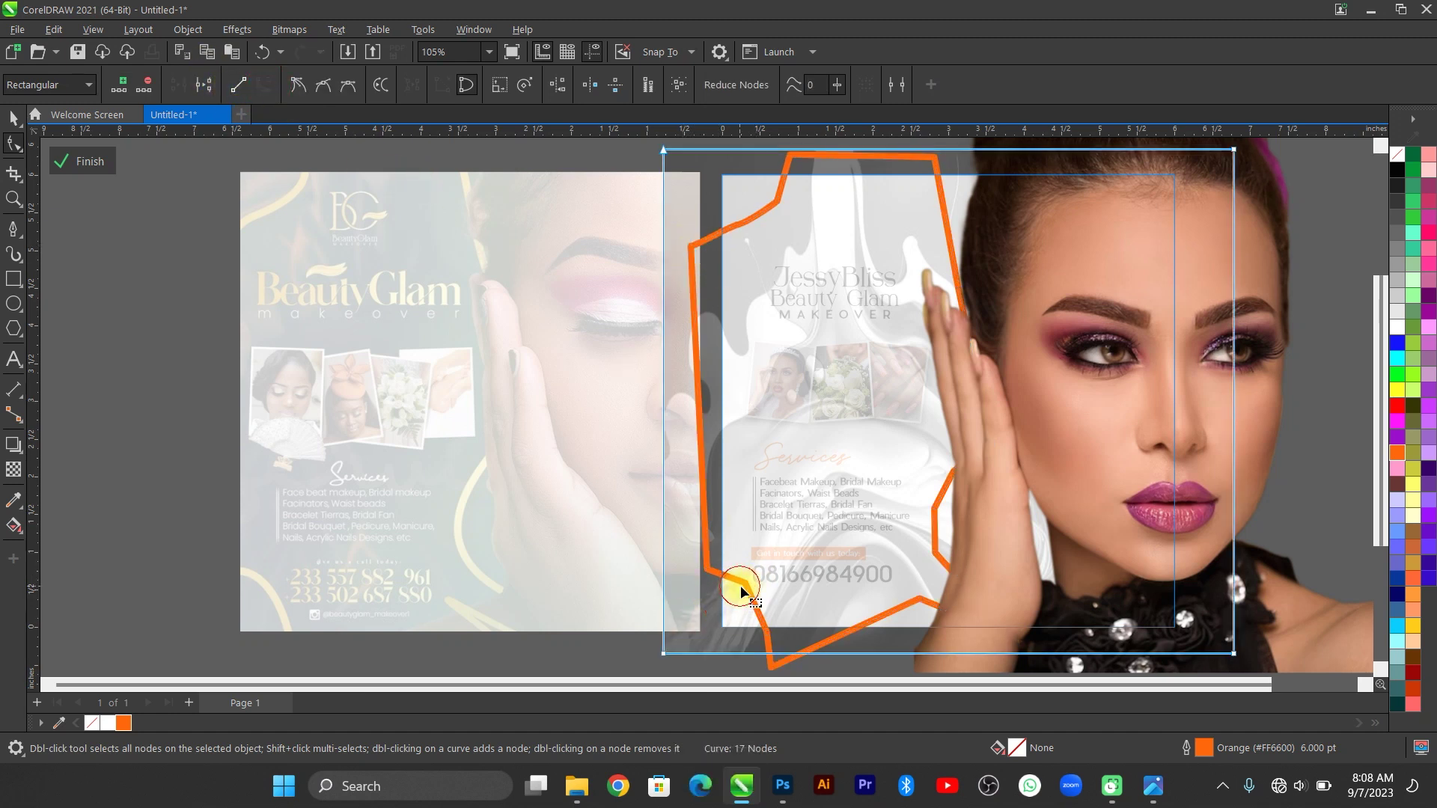
{"action": "left_click", "coordinate": [743, 589]}
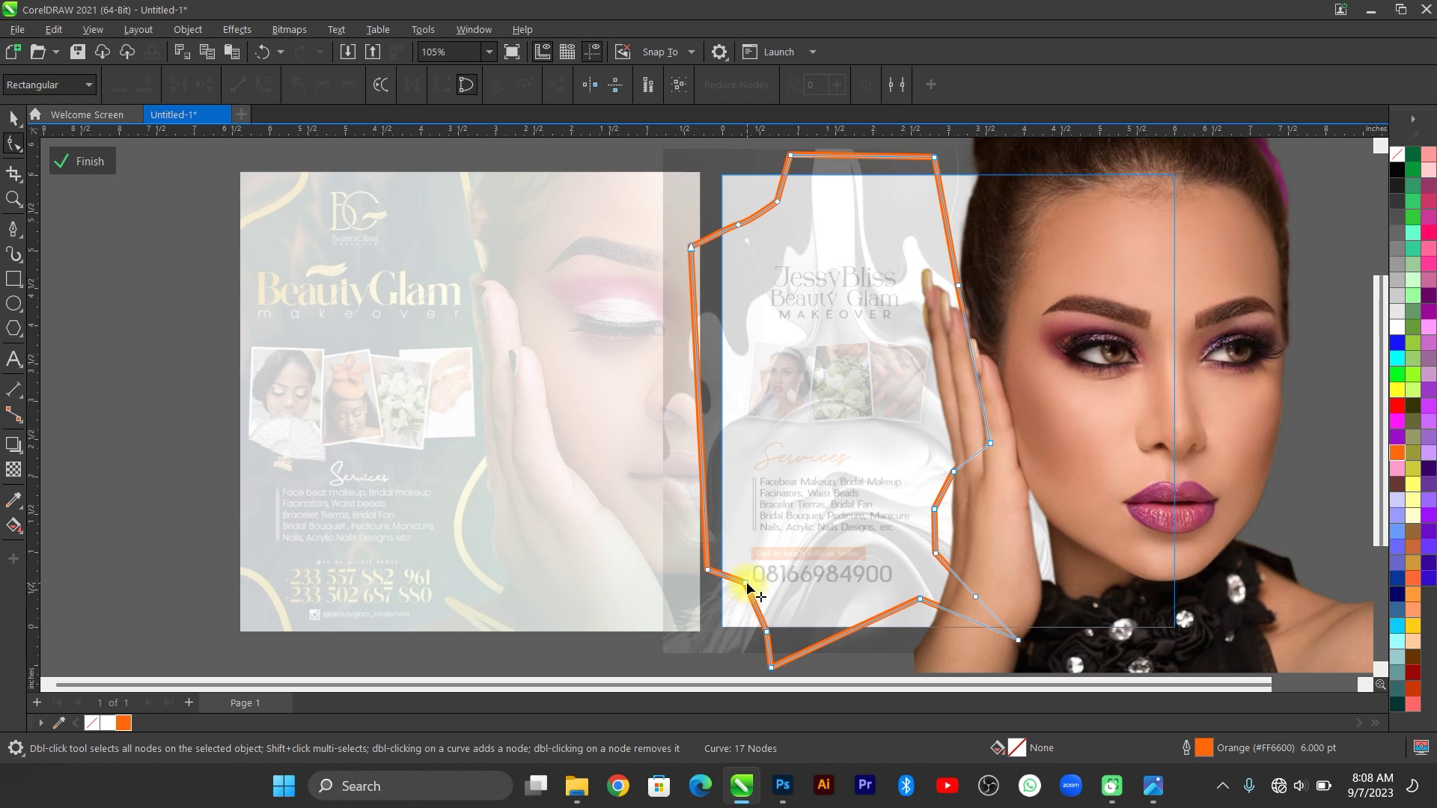
Delete and bend nodes so the orange curve runs smoothly with only 10 nodes.
{"action": "double_click", "coordinate": [767, 631]}
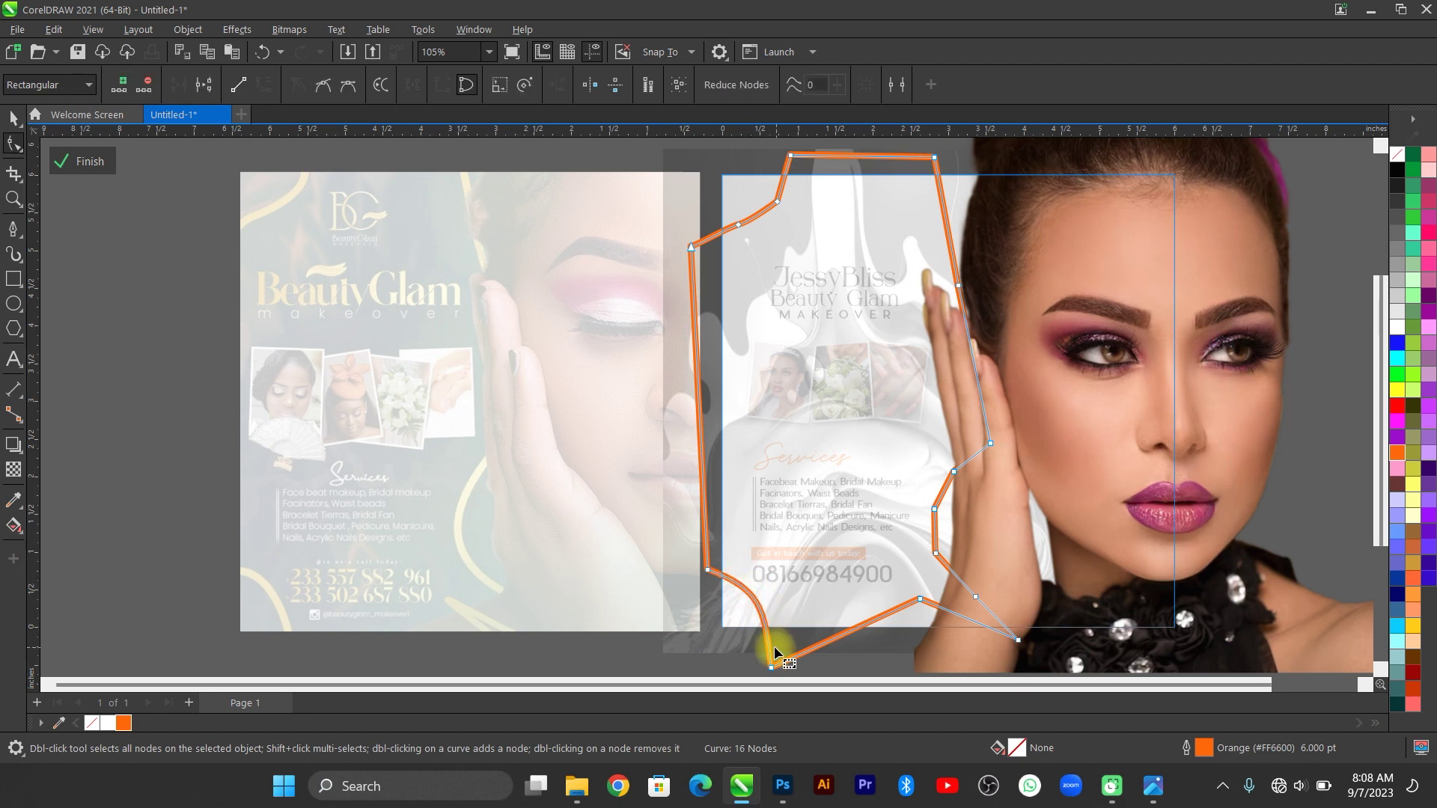
{"action": "left_click", "coordinate": [741, 223]}
{"action": "double_click", "coordinate": [780, 198]}
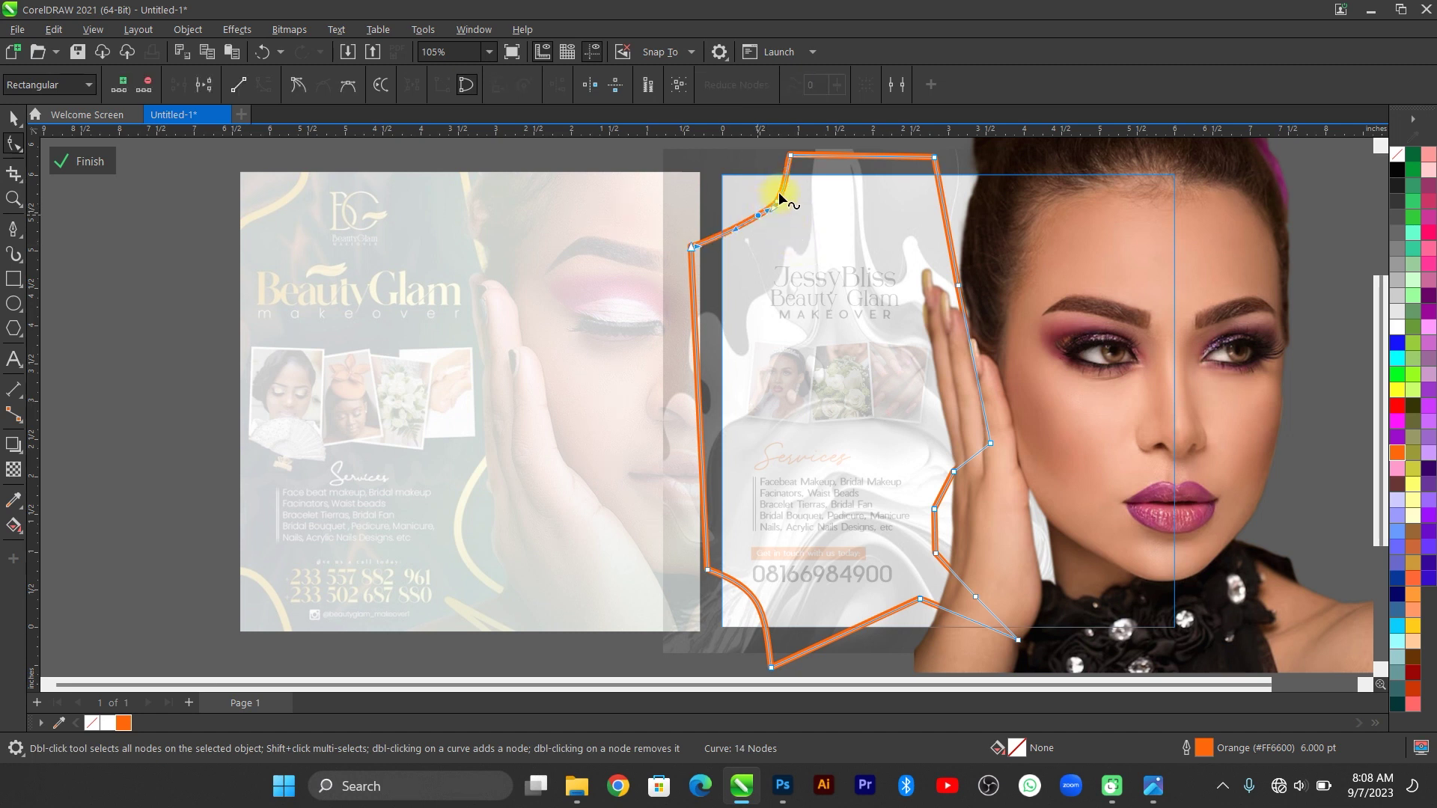
{"action": "double_click", "coordinate": [779, 199]}
{"action": "left_click", "coordinate": [757, 218]}
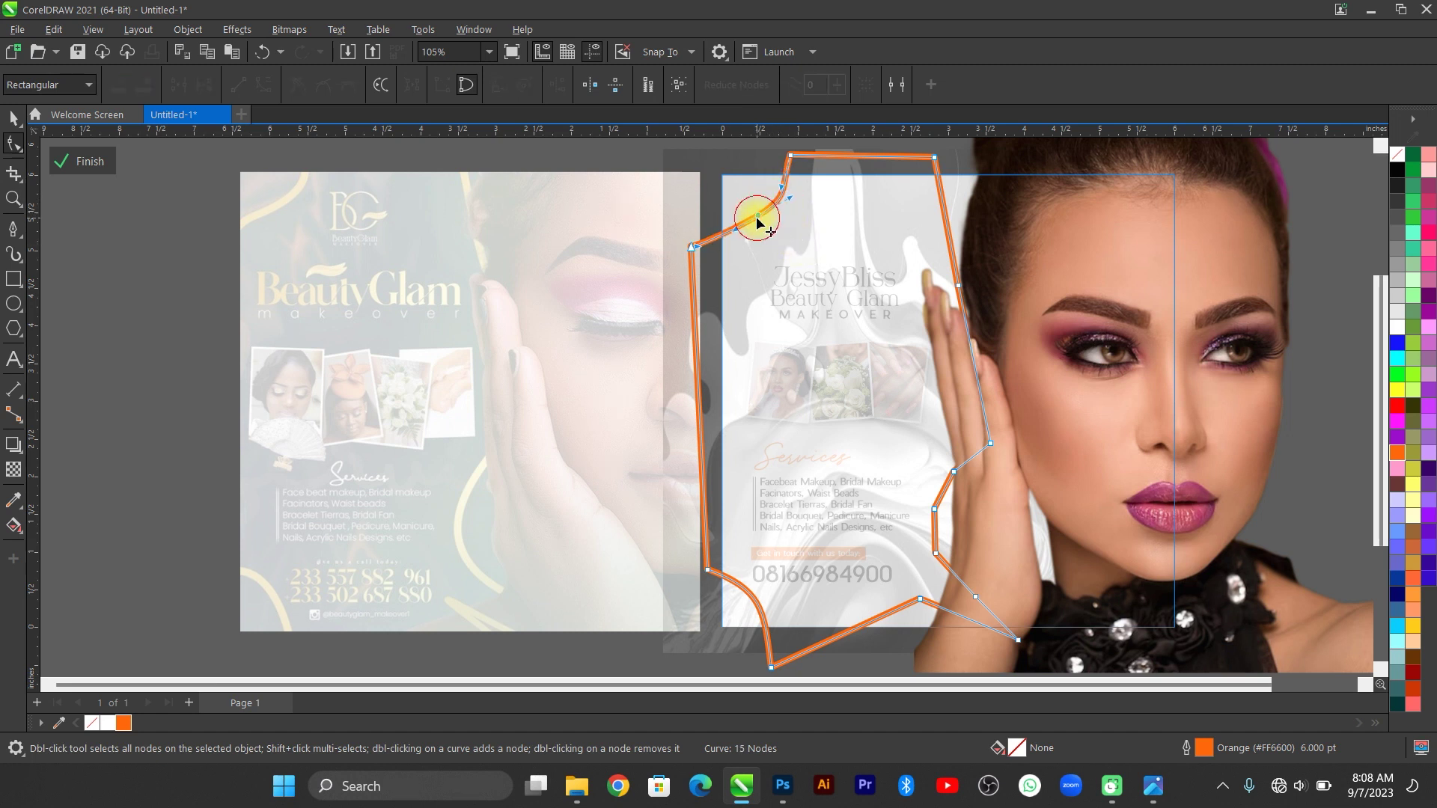
{"action": "left_click", "coordinate": [935, 509]}
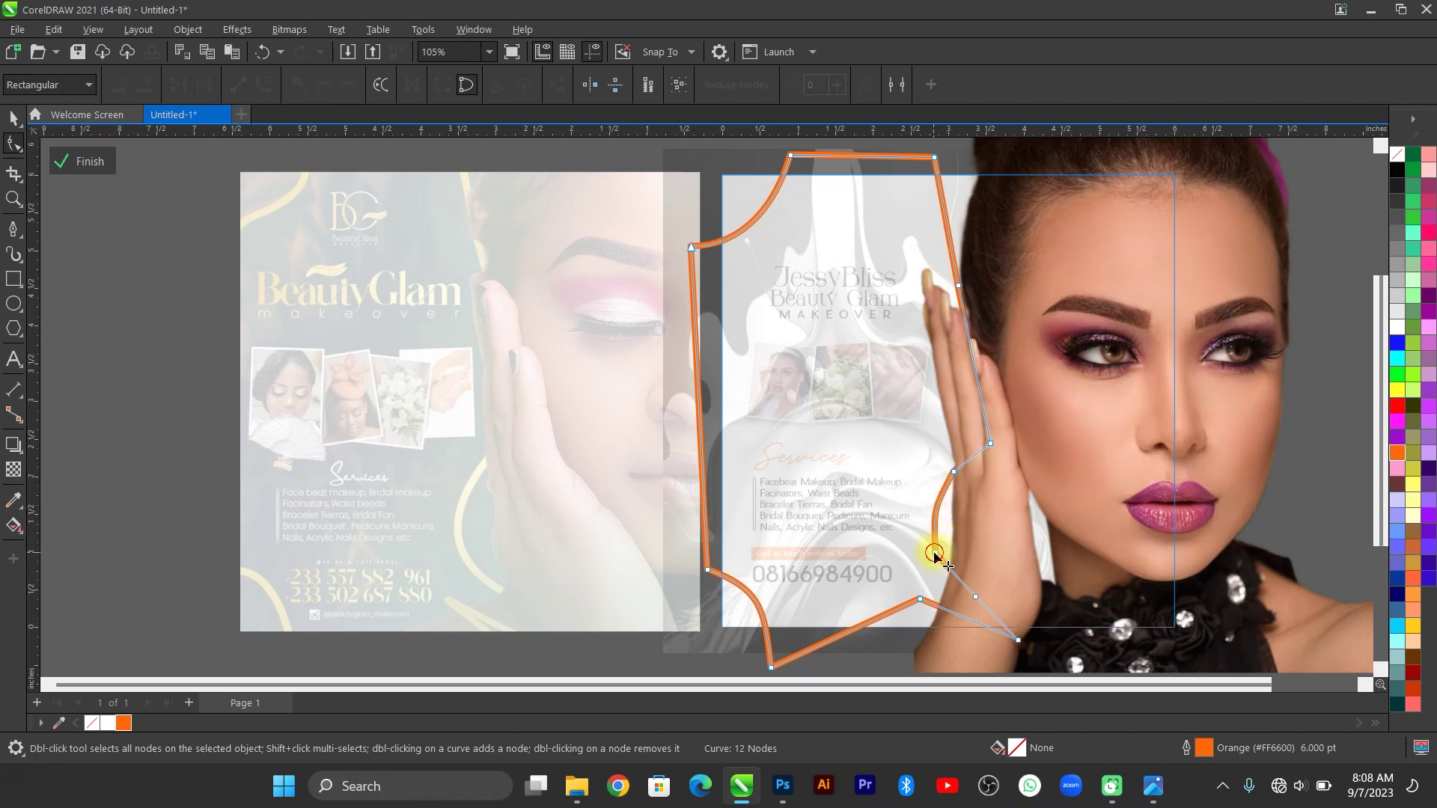
{"action": "left_click_drag", "start_coordinate": [934, 552], "coordinate": [988, 632]}
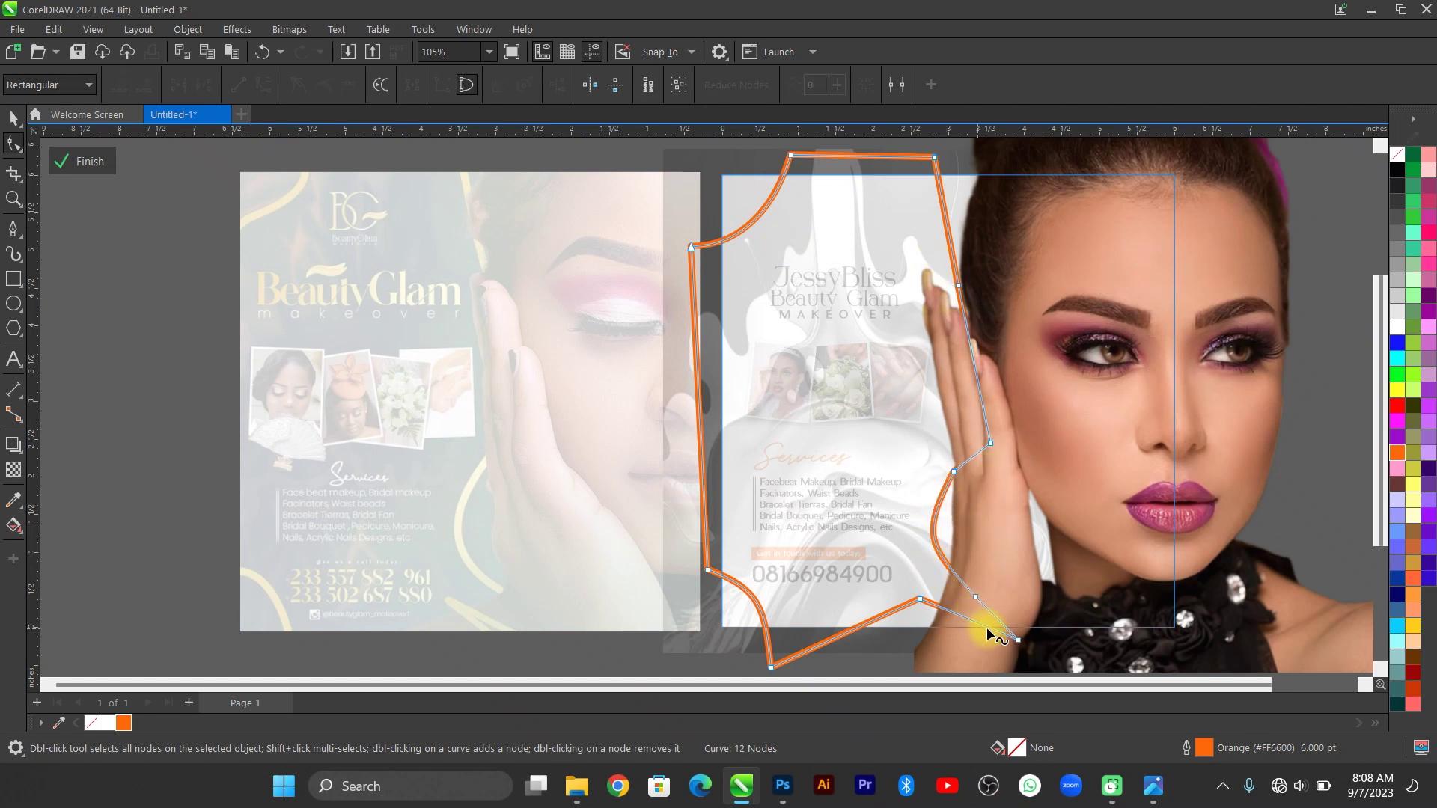
{"action": "double_click", "coordinate": [953, 472]}
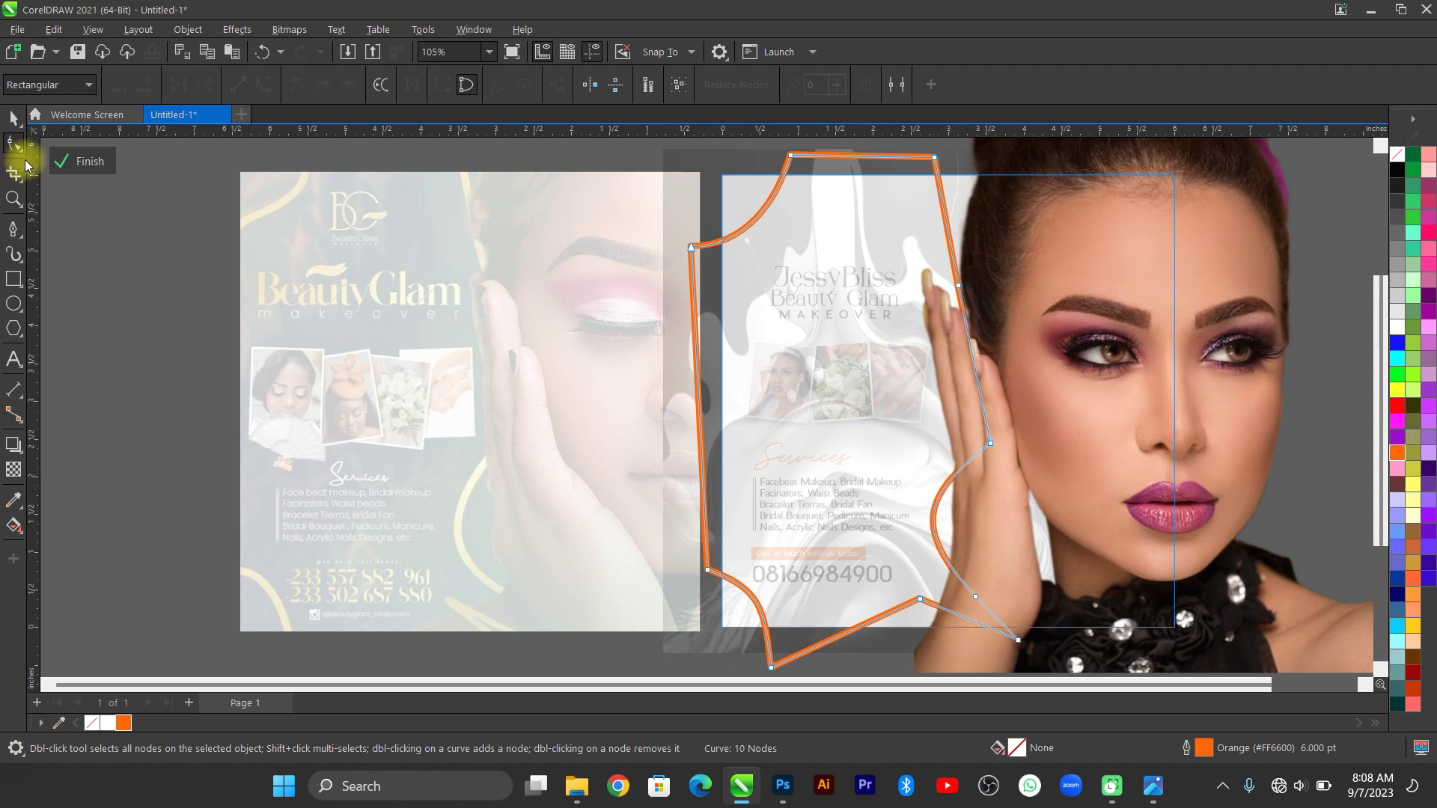
{"action": "left_click", "coordinate": [14, 118]}
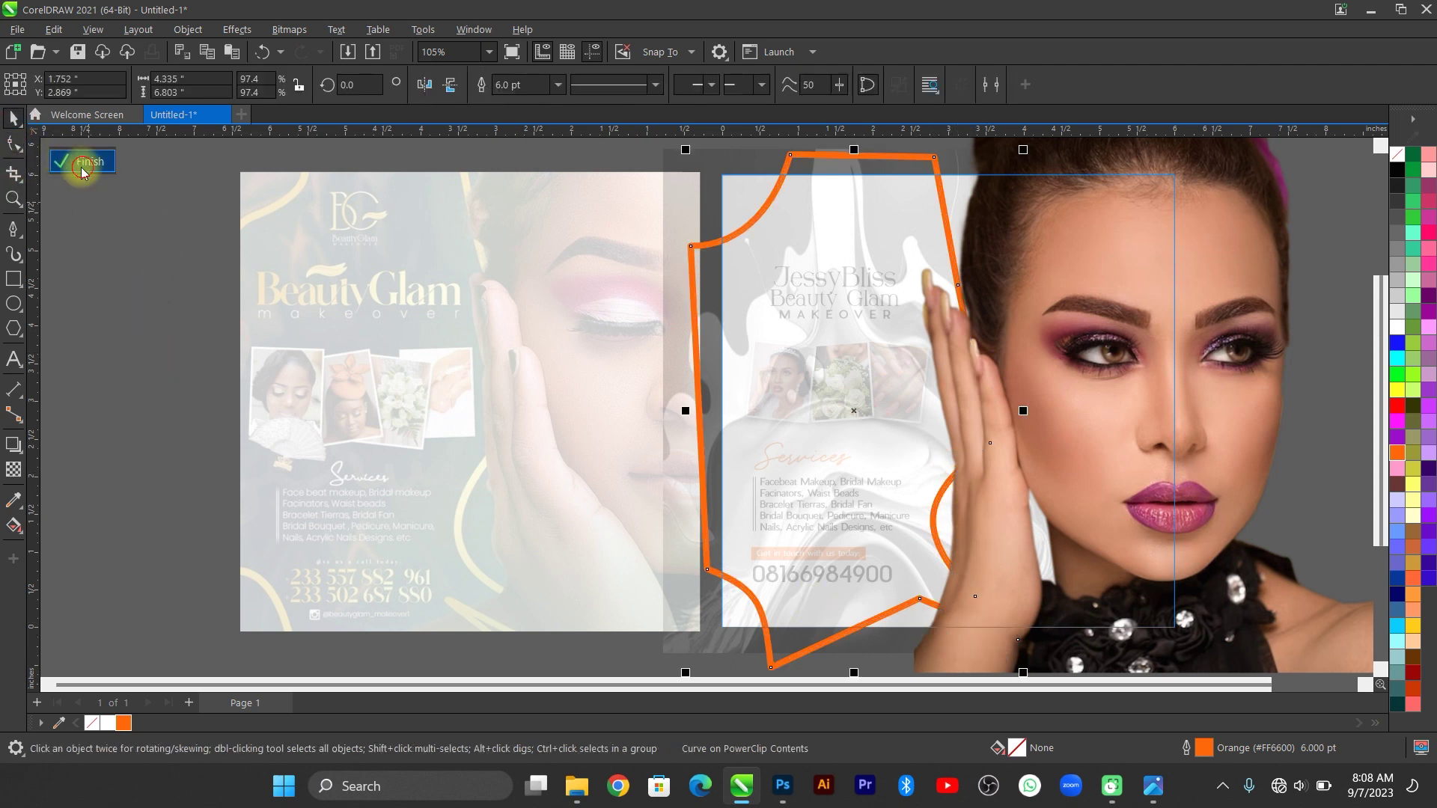
Apply 50 Uniform transparency to the orange curve inside the PowerClip, then finish editing.
{"action": "left_click", "coordinate": [80, 163]}
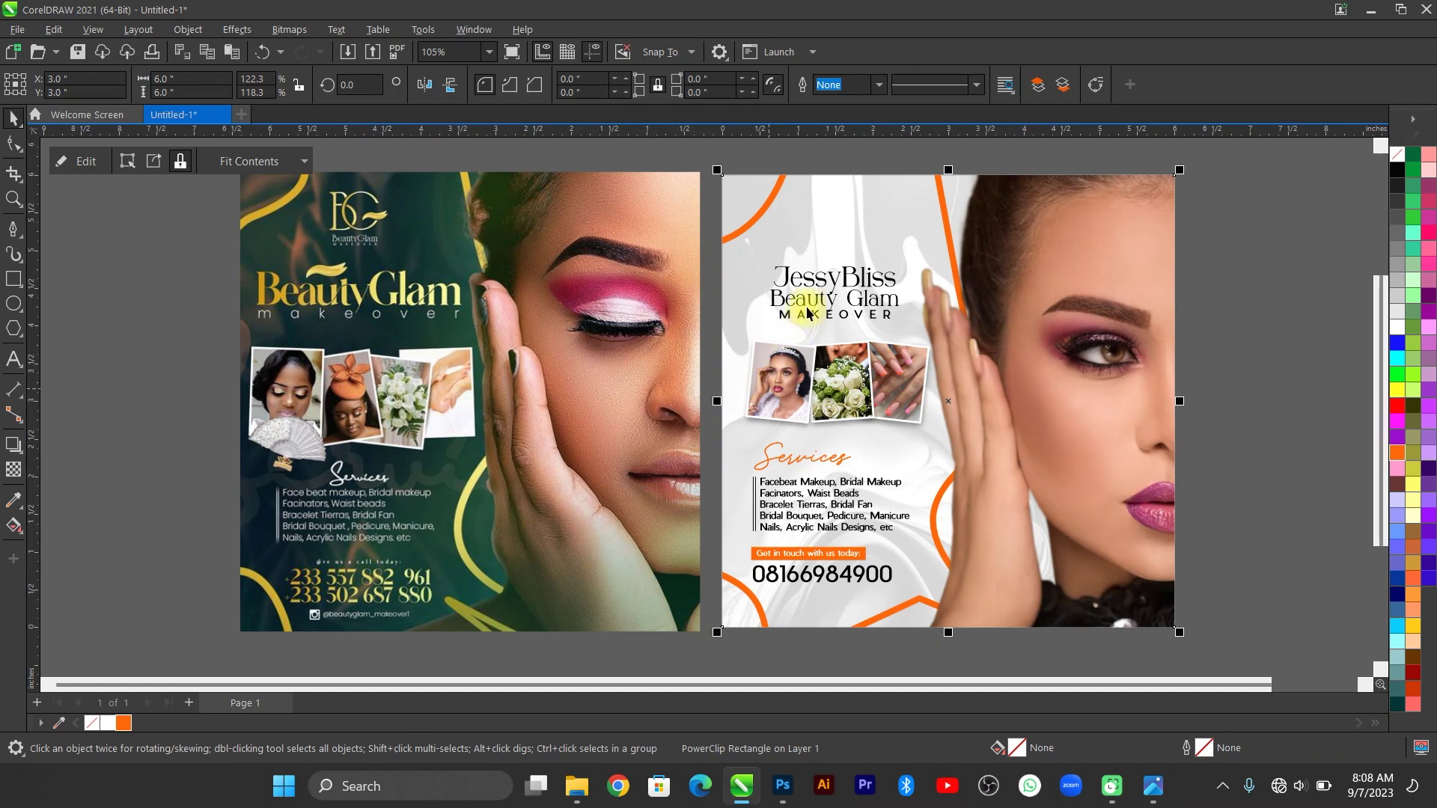
{"action": "double_click", "coordinate": [843, 244]}
{"action": "left_click", "coordinate": [692, 247]}
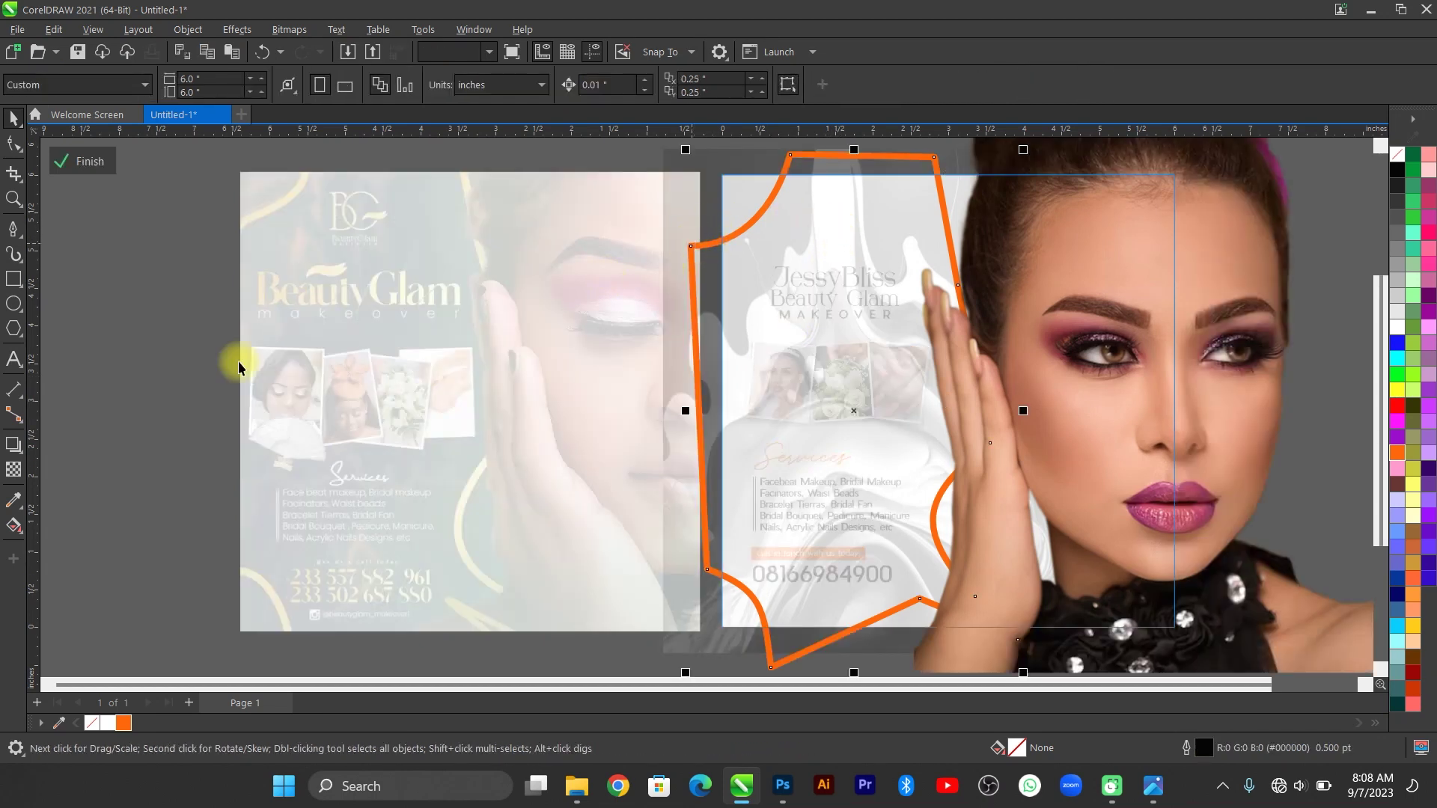
{"action": "left_click", "coordinate": [13, 470]}
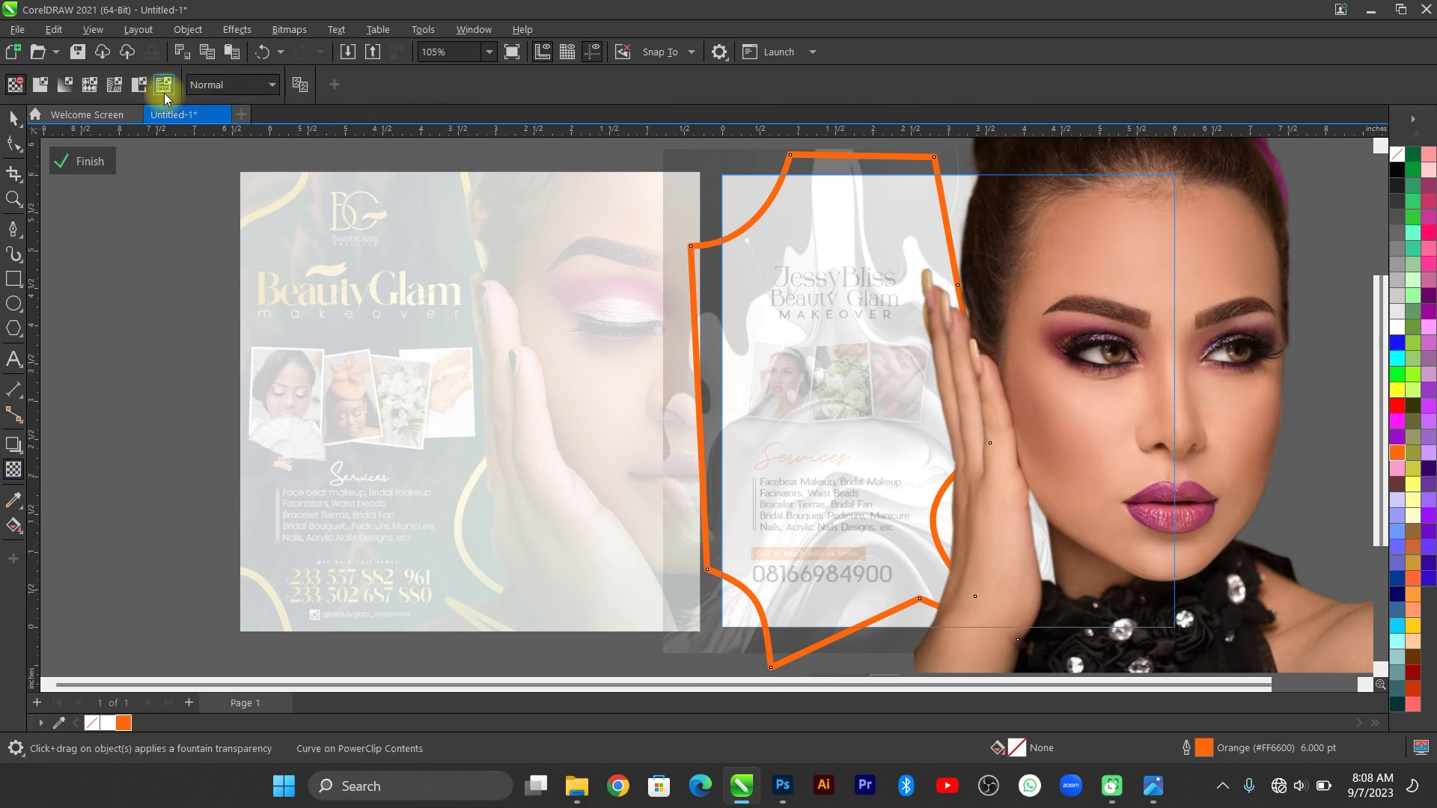
{"action": "left_click", "coordinate": [40, 84]}
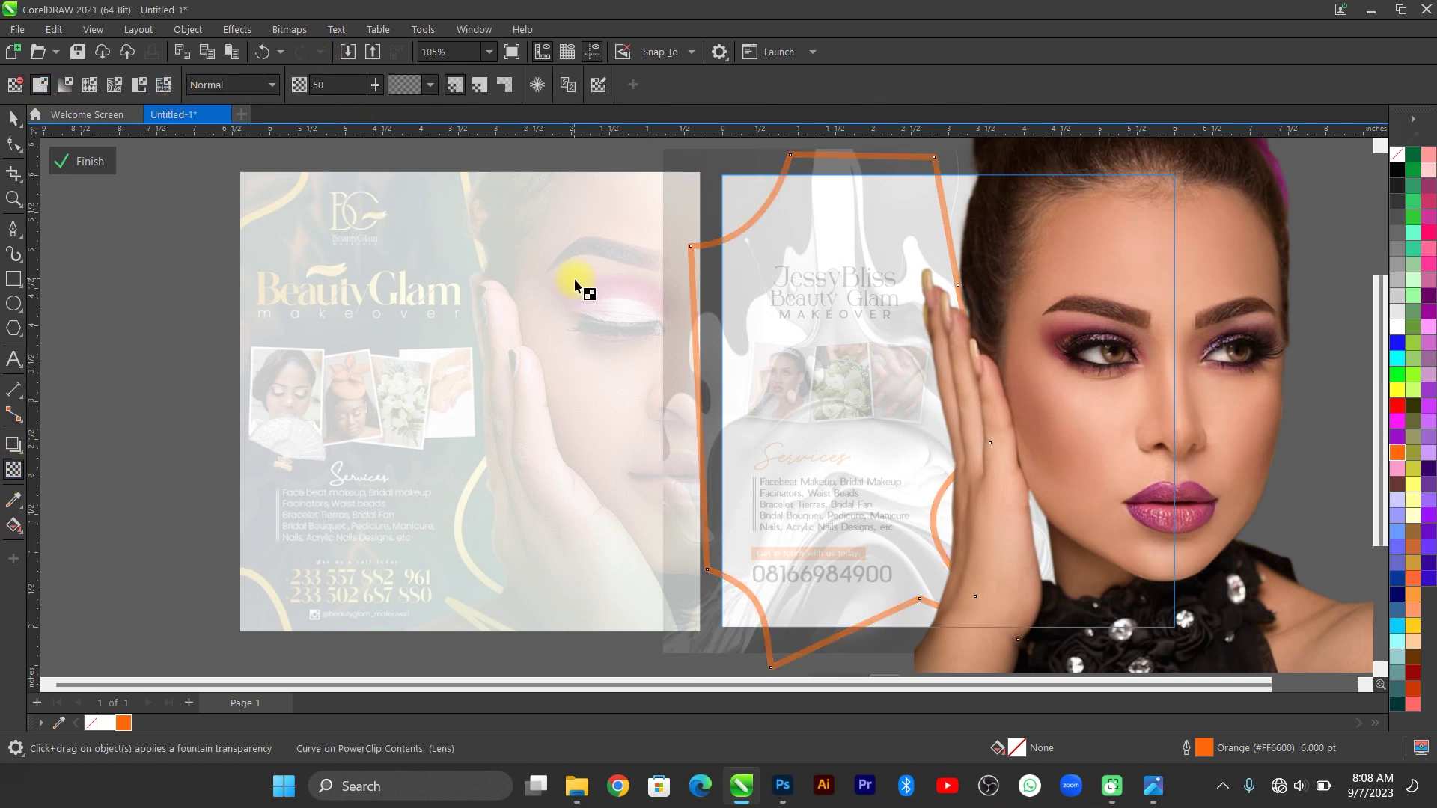
{"action": "left_click", "coordinate": [81, 161]}
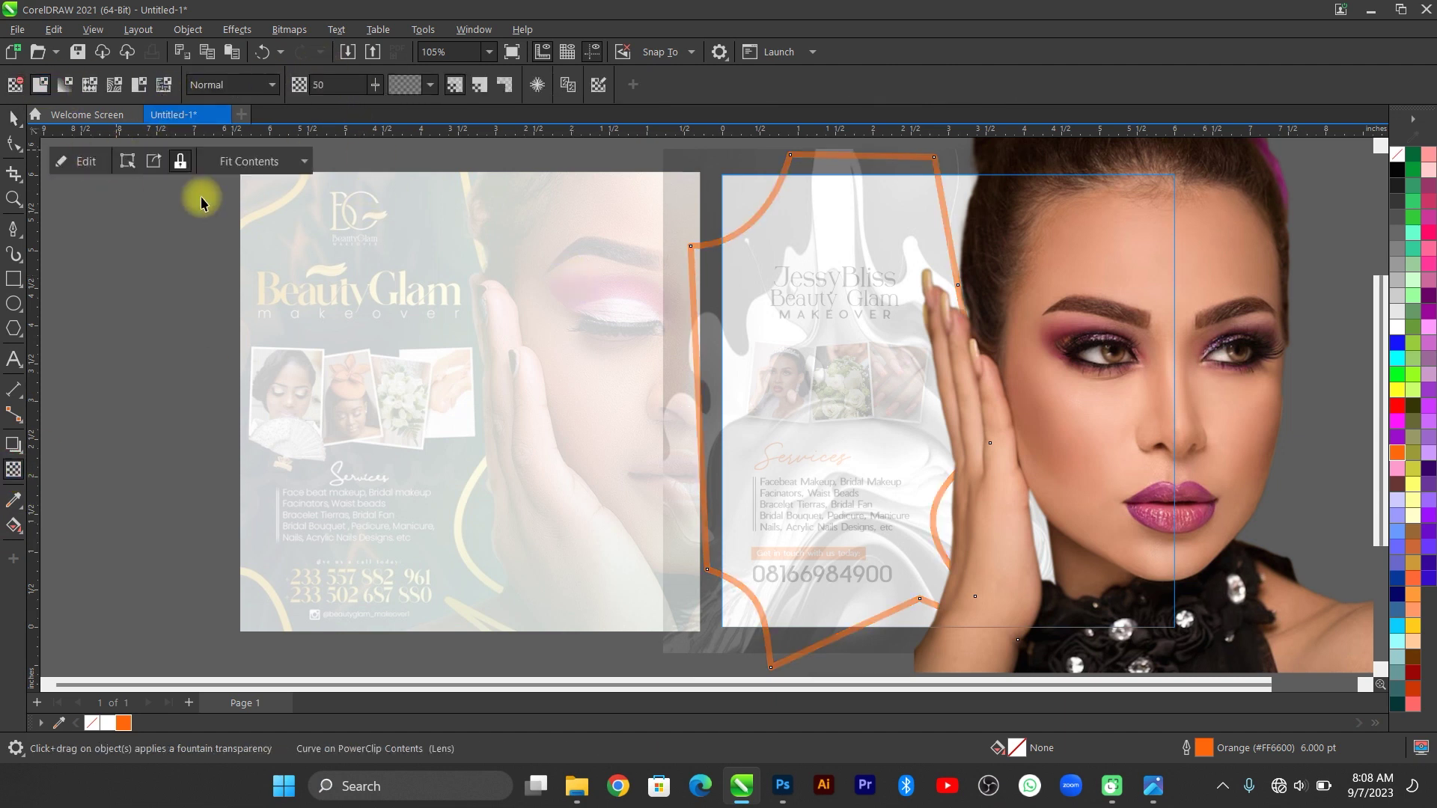
{"action": "key", "text": "space"}
{"action": "left_click", "coordinate": [1201, 393]}
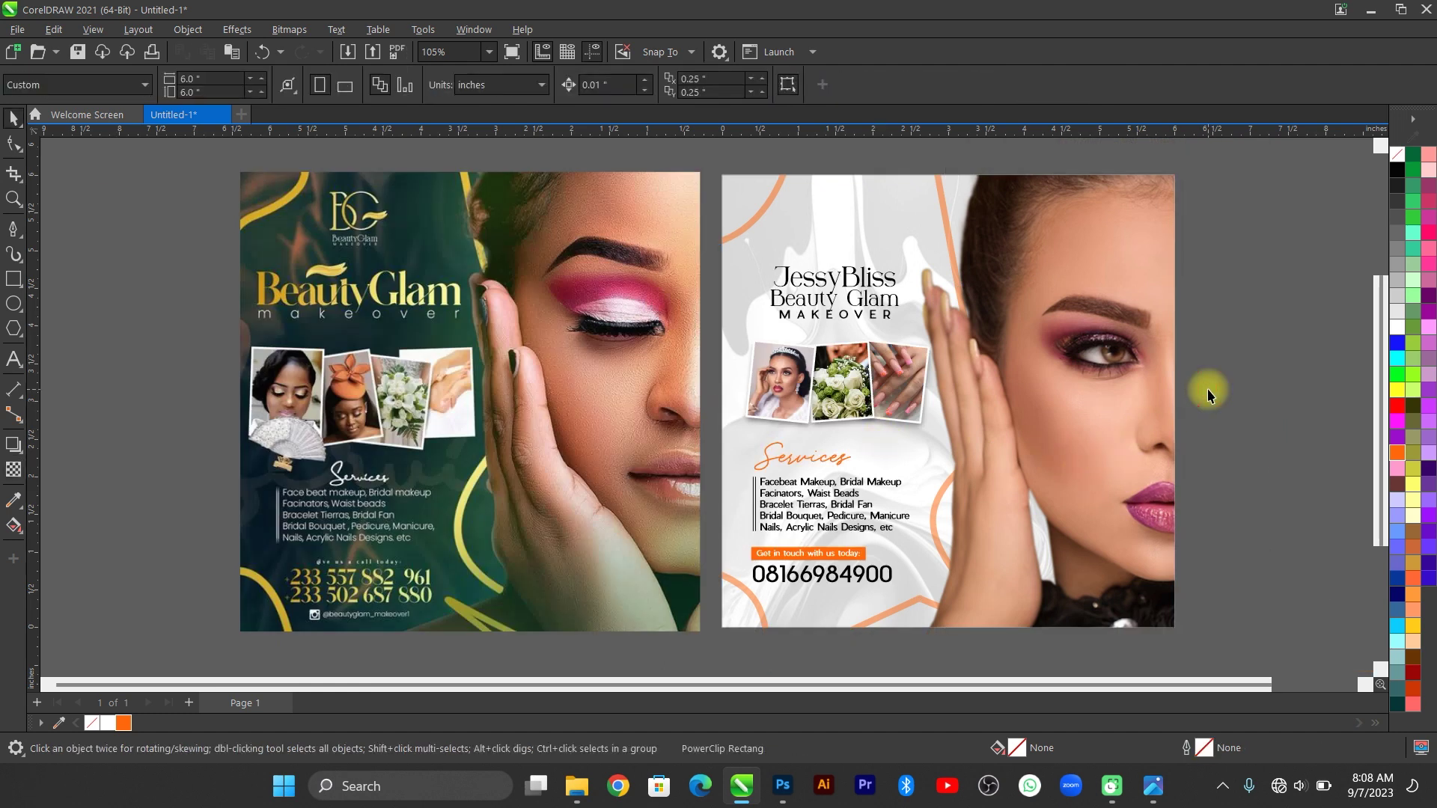